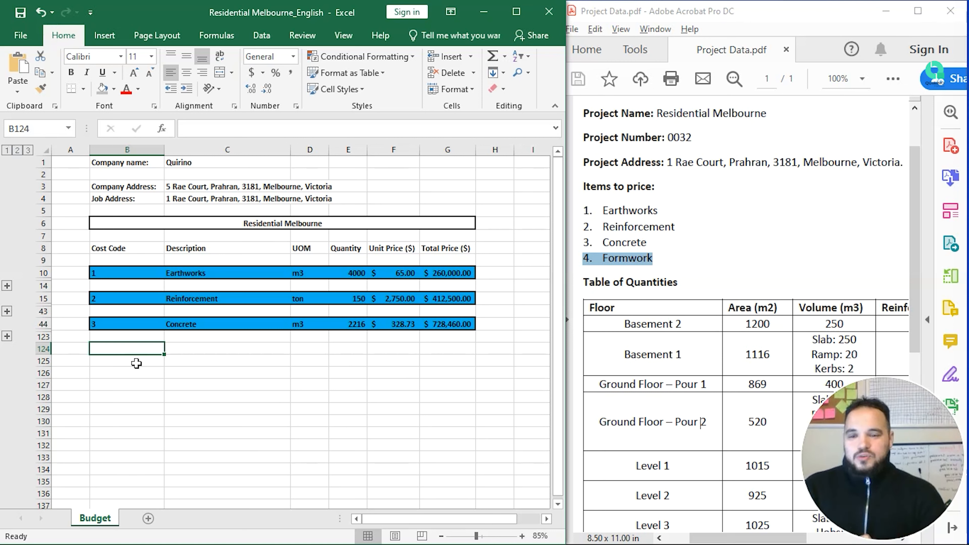
# Step: Enter cost code 4, description Formwork and unit m2 in row 124 below Concrete
pyautogui.write('4')
pyautogui.press('Tab')
pyautogui.write('Formwork')
pyautogui.press('Return')
pyautogui.press('Up')
pyautogui.press('Right')
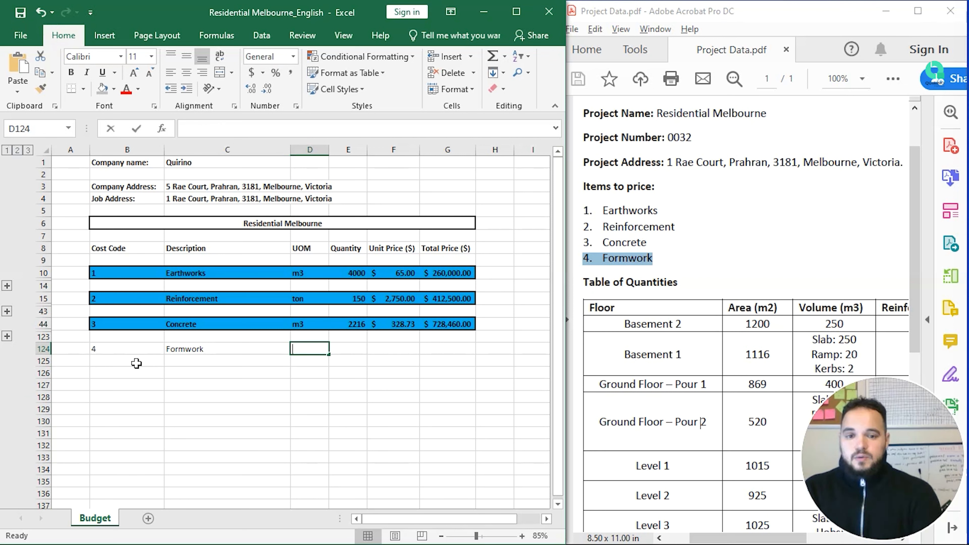
pyautogui.write('m2')
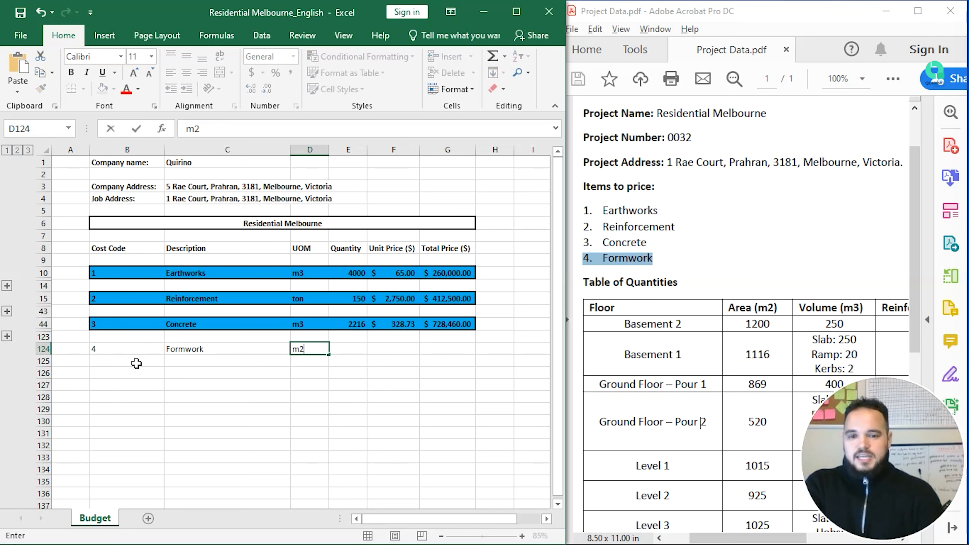
pyautogui.press('Return')
pyautogui.press('Left')
pyautogui.press('Left')
pyautogui.press('Left')
pyautogui.press('Down')
pyautogui.press('Right')
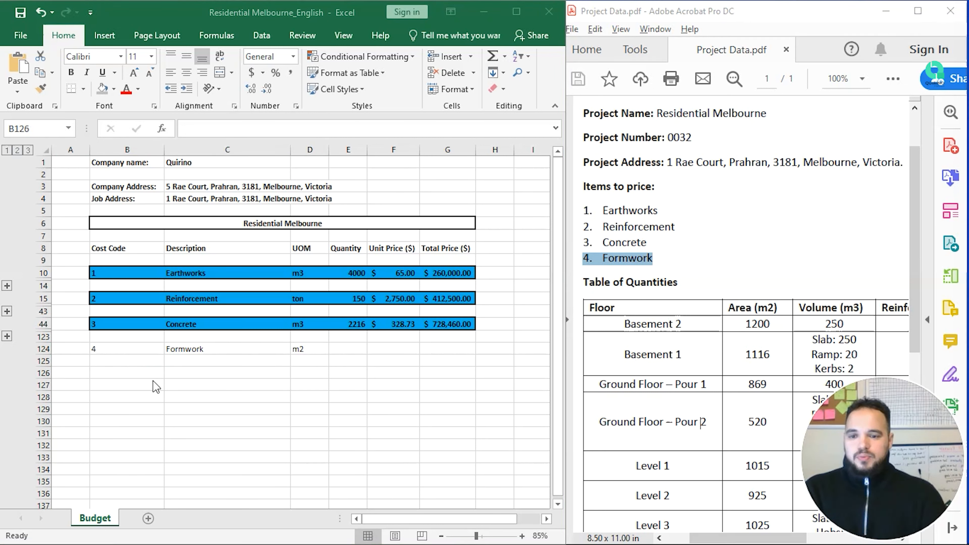
# Step: Enter cost code 4.1 with the description Wages (Labour + Office) in row 126
pyautogui.click(153, 380)
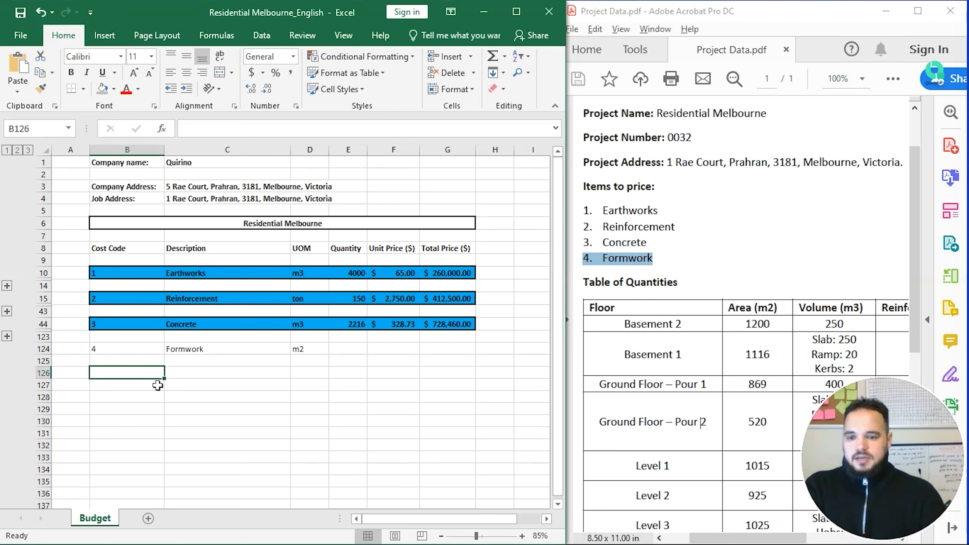
pyautogui.write('4.1')
pyautogui.press('Return')
pyautogui.press('Up')
pyautogui.press('Right')
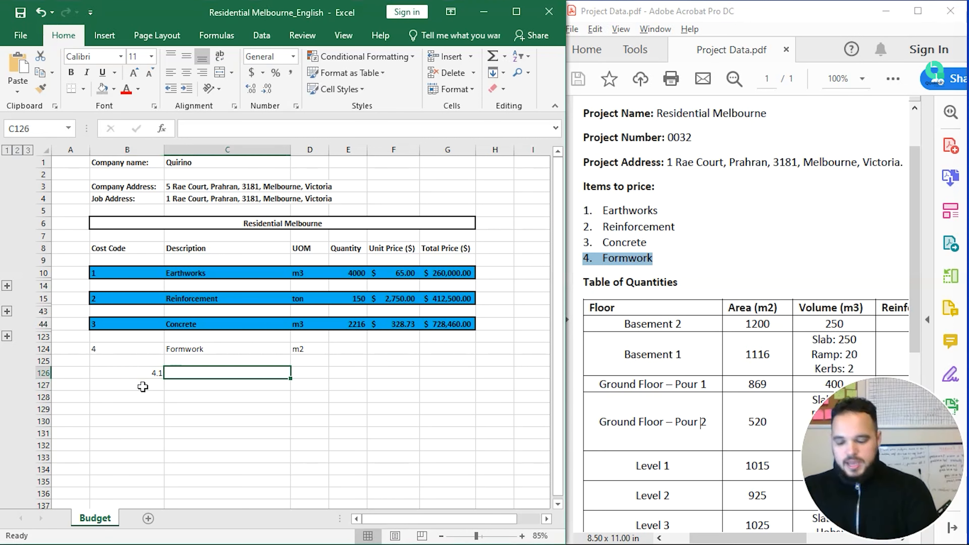
pyautogui.write('Wager')
pyautogui.press('BackSpace')
pyautogui.write('s (')
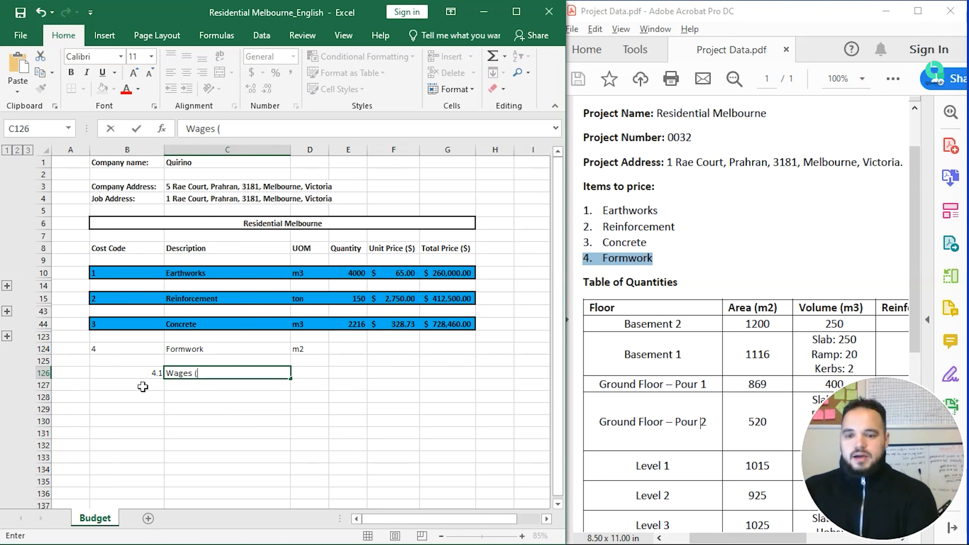
pyautogui.write('Labor')
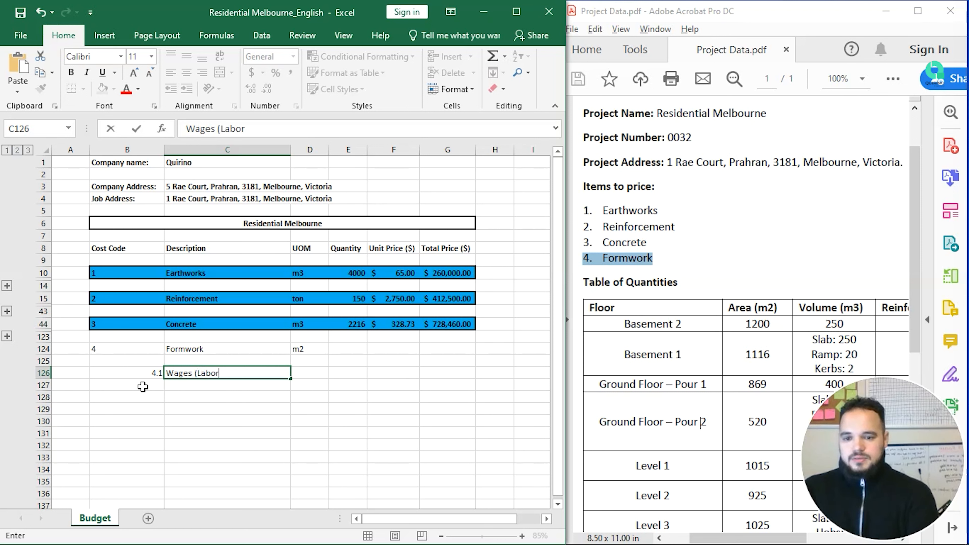
pyautogui.press('BackSpace')
pyautogui.write('ur')
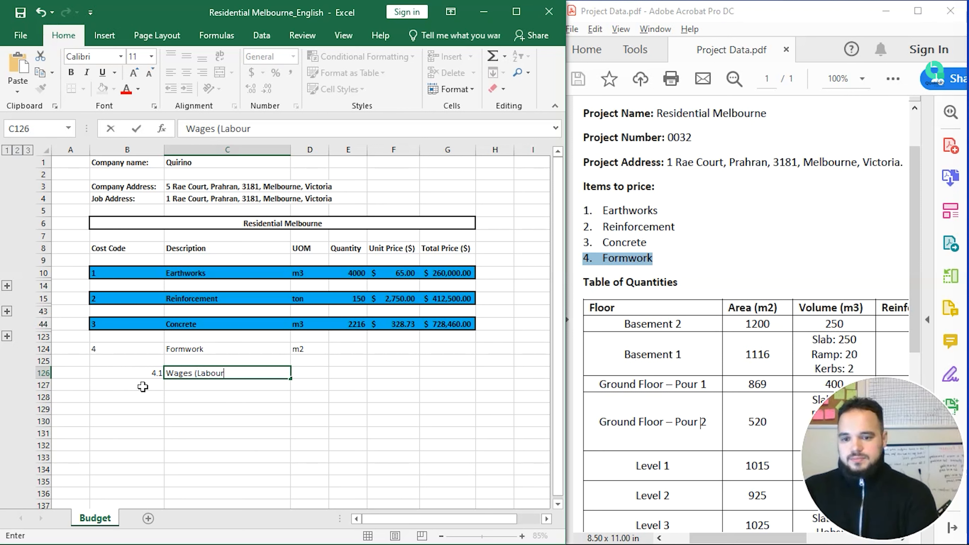
pyautogui.write(' + ')
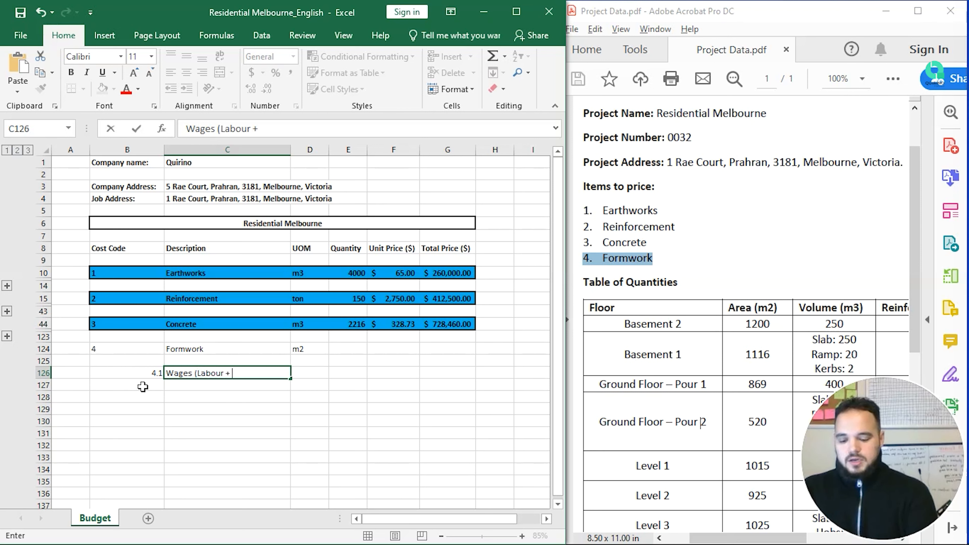
pyautogui.write('Office)')
pyautogui.press('Return')
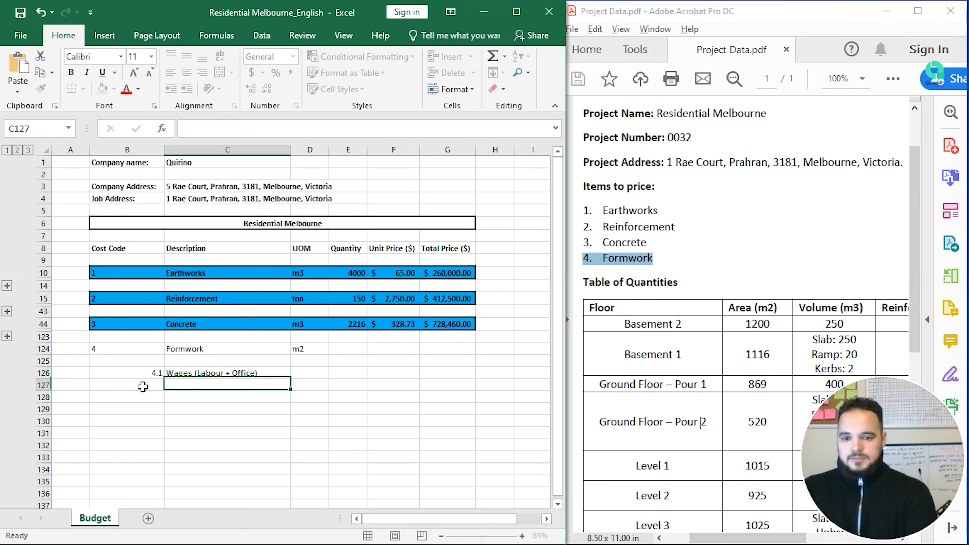
pyautogui.press('Up')
pyautogui.press('Right')
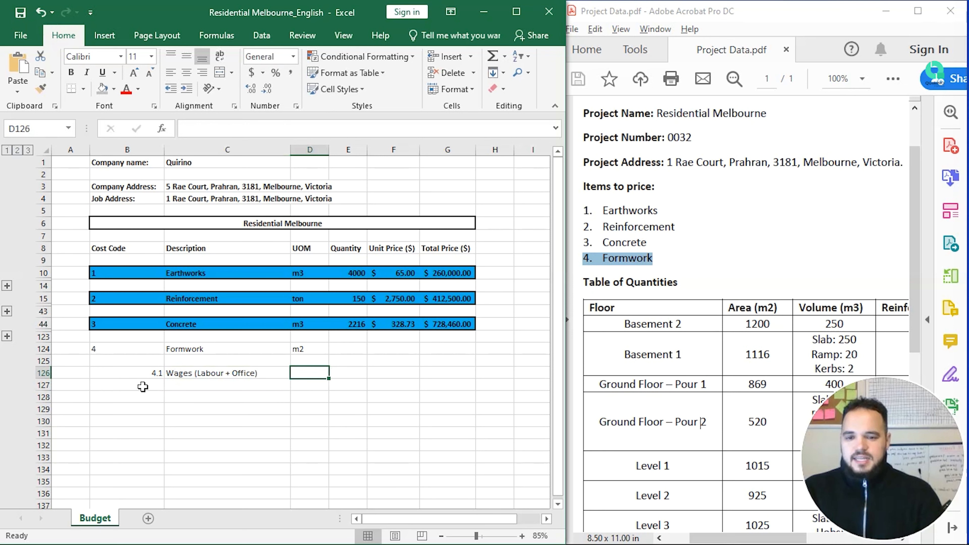
# Step: Left-align the 4.1 cost code in B126
pyautogui.click(150, 370)
pyautogui.hotkey('alt', 'h')
pyautogui.press('a')
pyautogui.press('l')
pyautogui.click(138, 397)
pyautogui.click(142, 386)
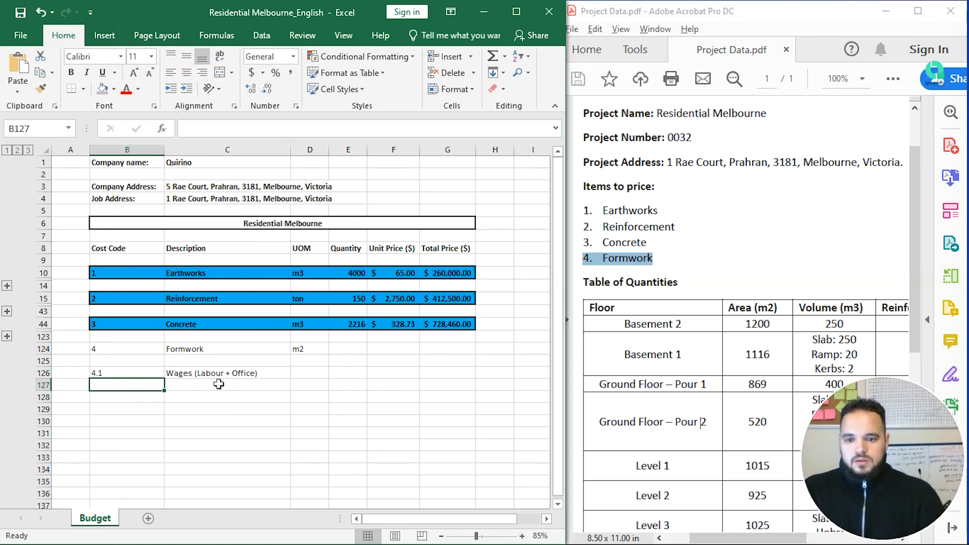
# Step: Enter cost code 4.1.1 with Labours, and Estimator in the row below
pyautogui.press('Down')
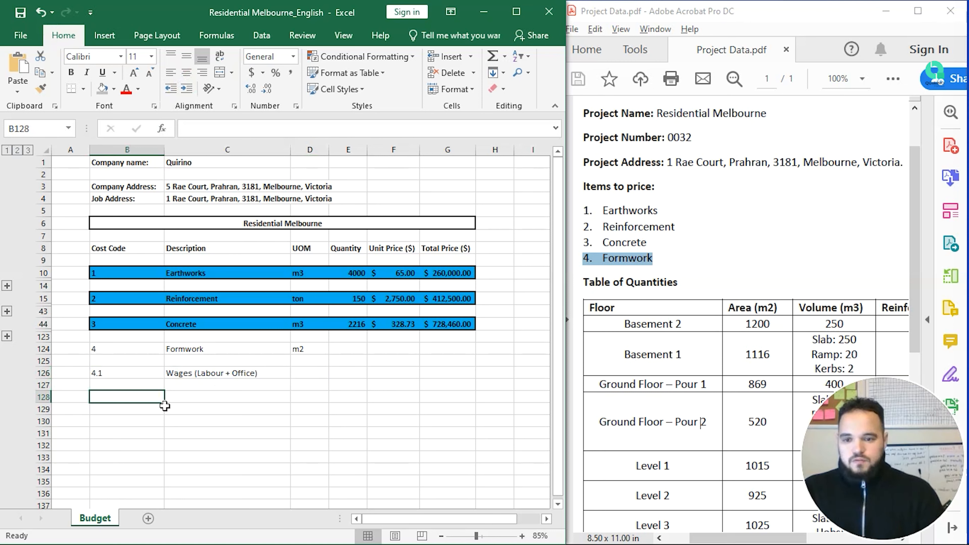
pyautogui.write('4.1.1')
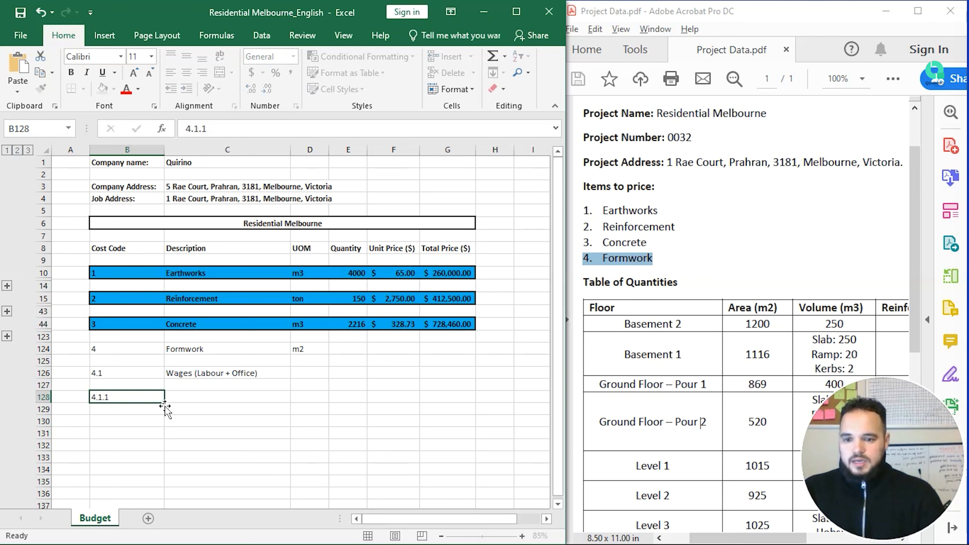
pyautogui.press('Tab')
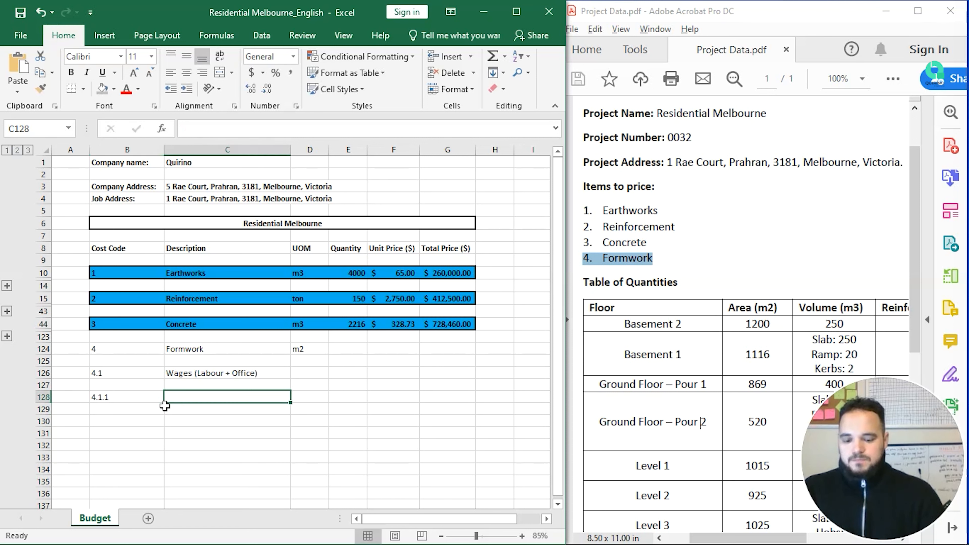
pyautogui.write('Labours')
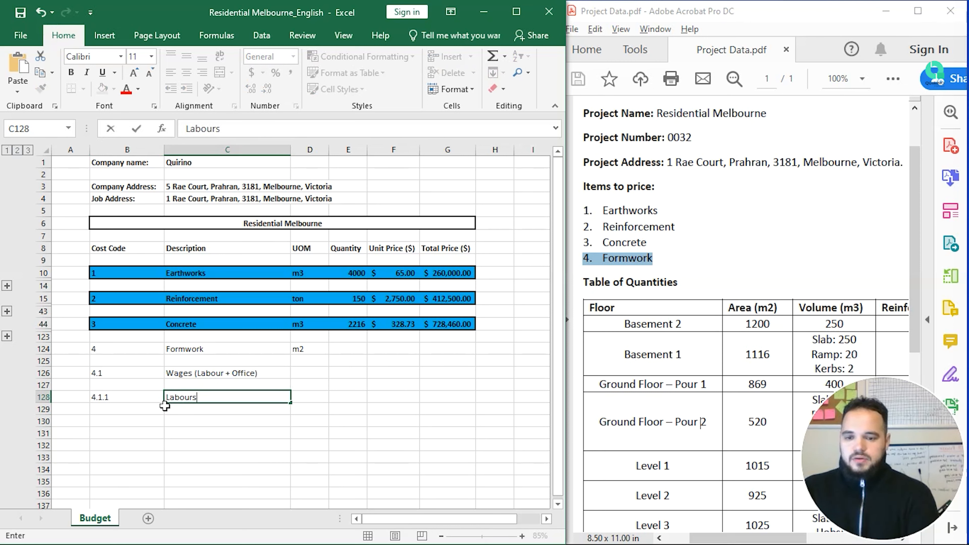
pyautogui.hotkey('ctrl', 'Return')
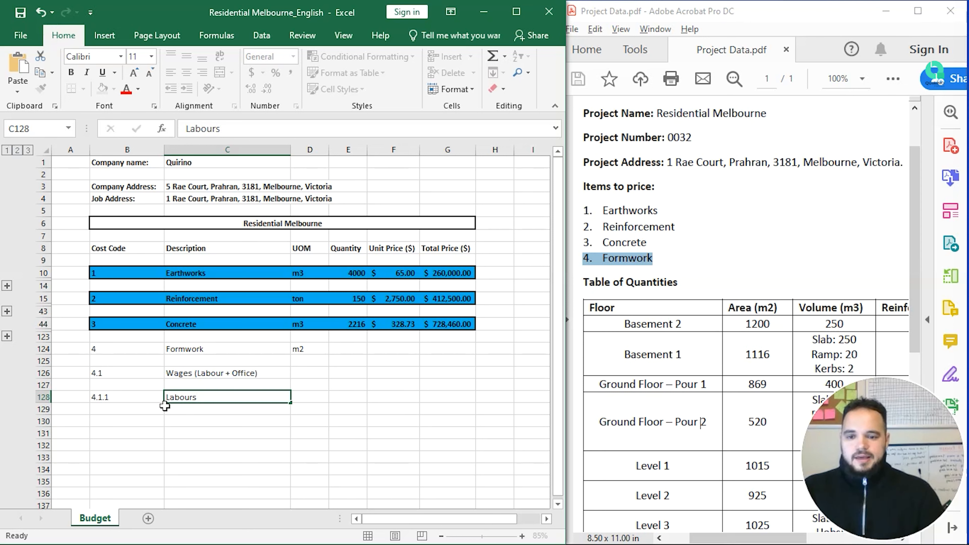
pyautogui.click(165, 406)
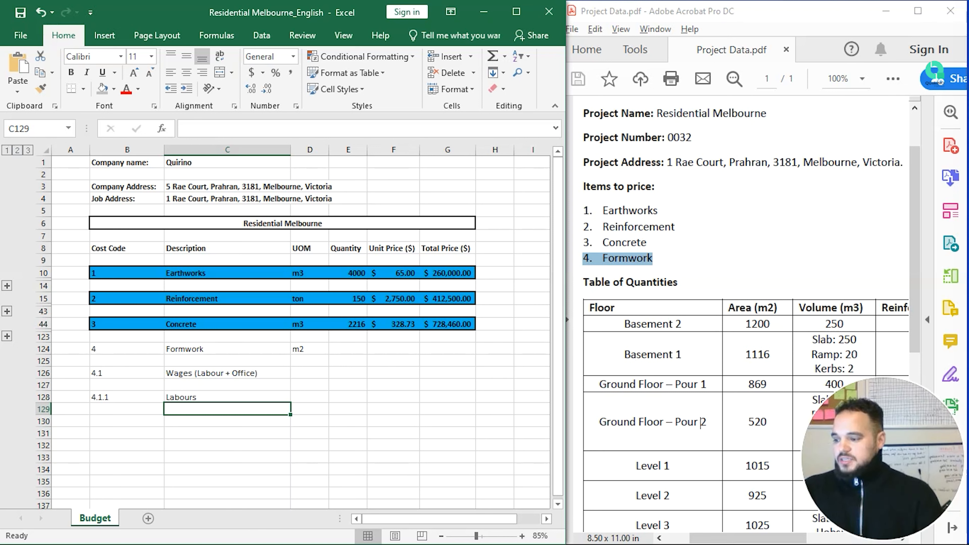
pyautogui.click(226, 411)
pyautogui.write('Estimator')
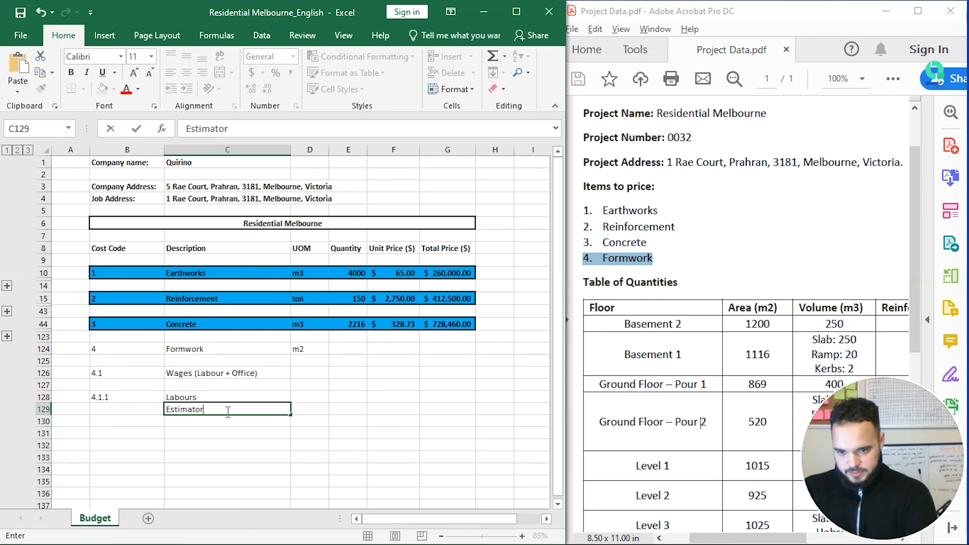
pyautogui.press('Return')
# Step: Add Project Manager under Estimator, correcting it to a capital M
pyautogui.write('Pro')
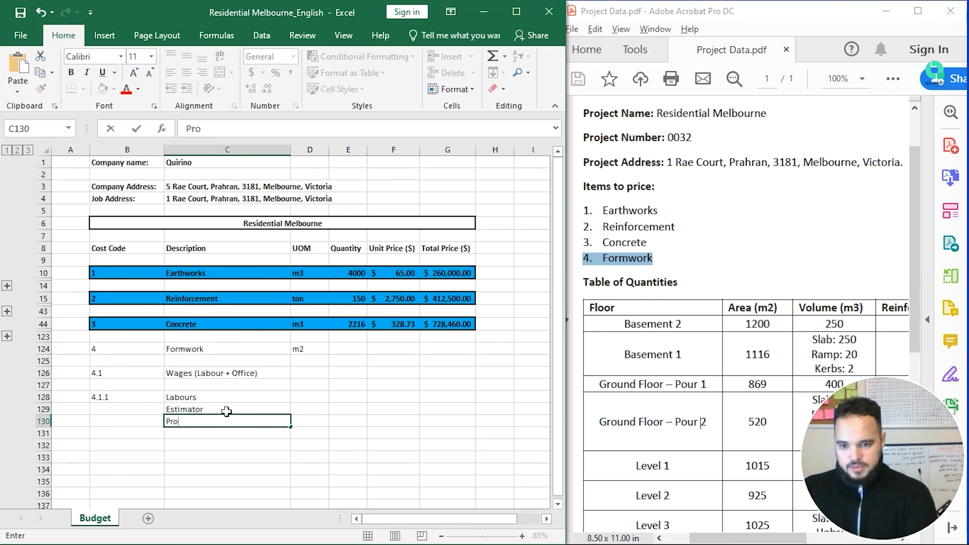
pyautogui.write('ject manager')
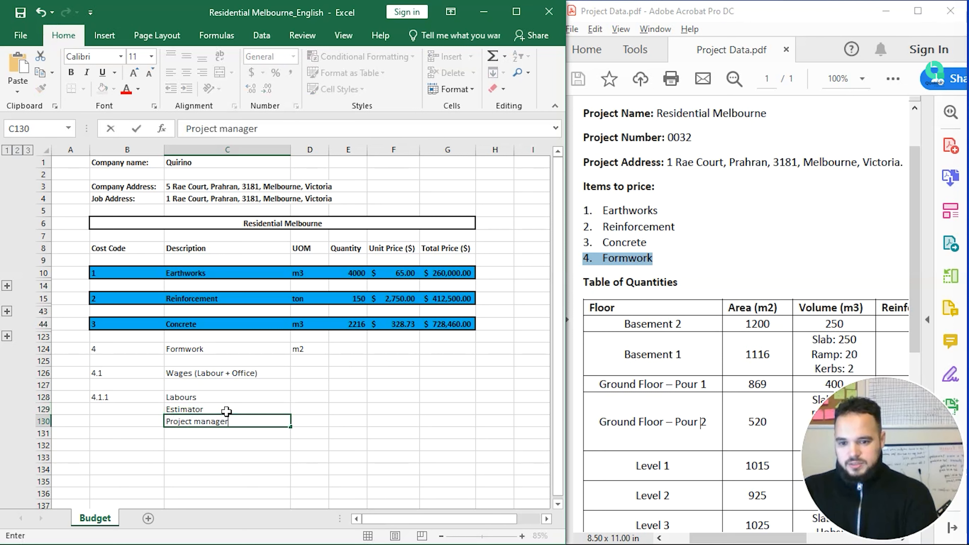
pyautogui.press('Return')
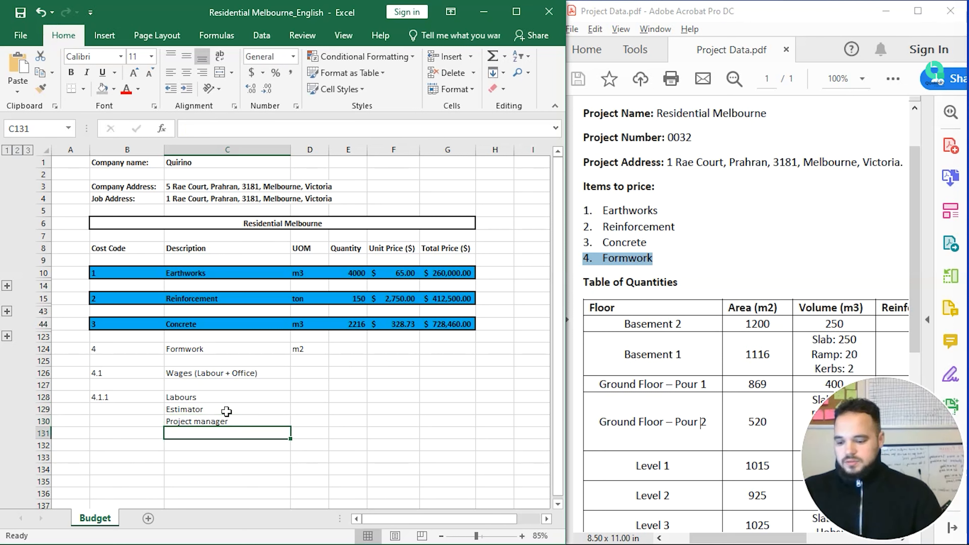
pyautogui.press('Up')
pyautogui.press('F2')
pyautogui.press('Left')
pyautogui.press('Left')
pyautogui.press('Left')
pyautogui.press('Left')
pyautogui.press('Left')
pyautogui.press('Left')
pyautogui.press('BackSpace')
pyautogui.write('M')
pyautogui.press('Return')
# Step: Give Estimator and Project Manager the cost codes 4.1.2 and 4.1.3
pyautogui.press('Up')
pyautogui.press('Up')
pyautogui.press('Home')
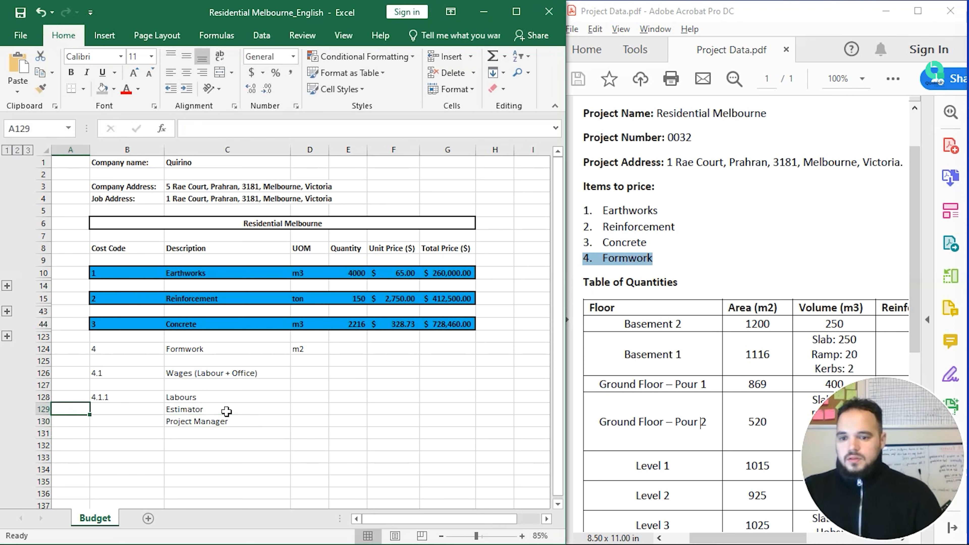
pyautogui.press('Right')
pyautogui.write('4.1.2')
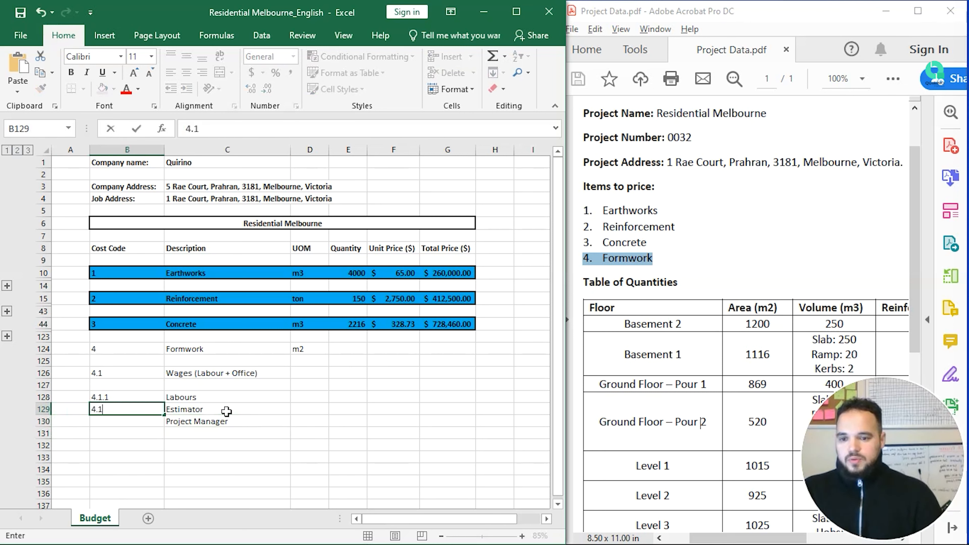
pyautogui.press('Return')
pyautogui.write('4.1.3')
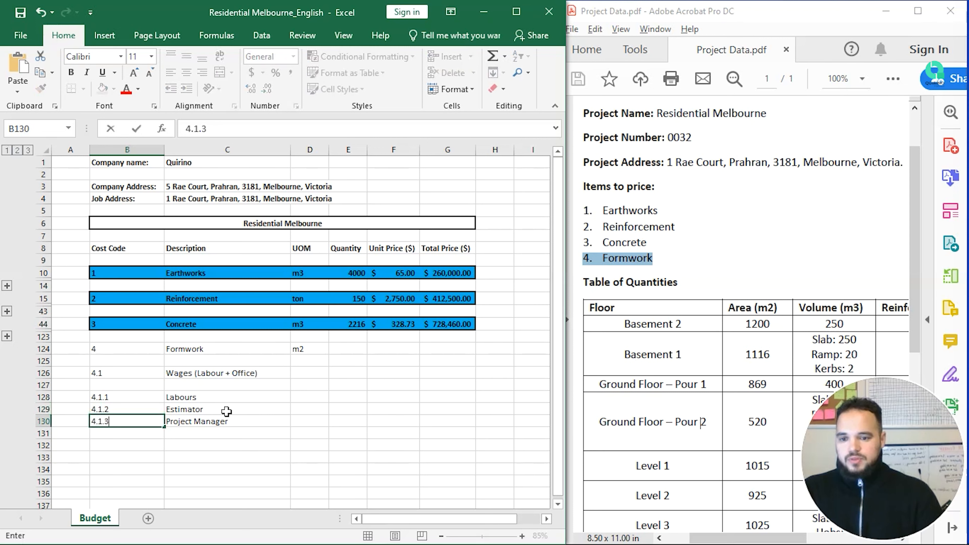
pyautogui.press('Return')
pyautogui.press('Up')
pyautogui.press('Up')
pyautogui.press('Up')
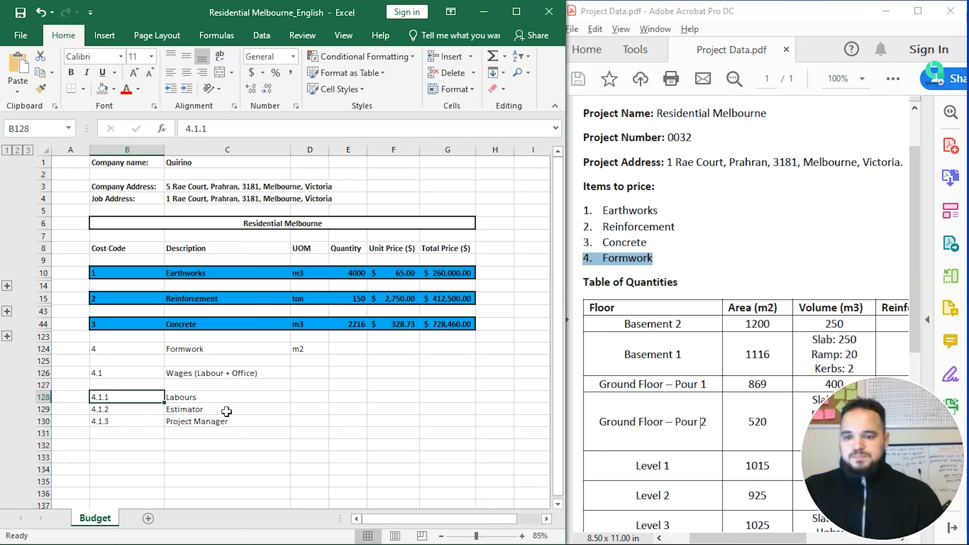
pyautogui.press('Right')
pyautogui.press('Right')
pyautogui.press('Right')
pyautogui.press('Left')
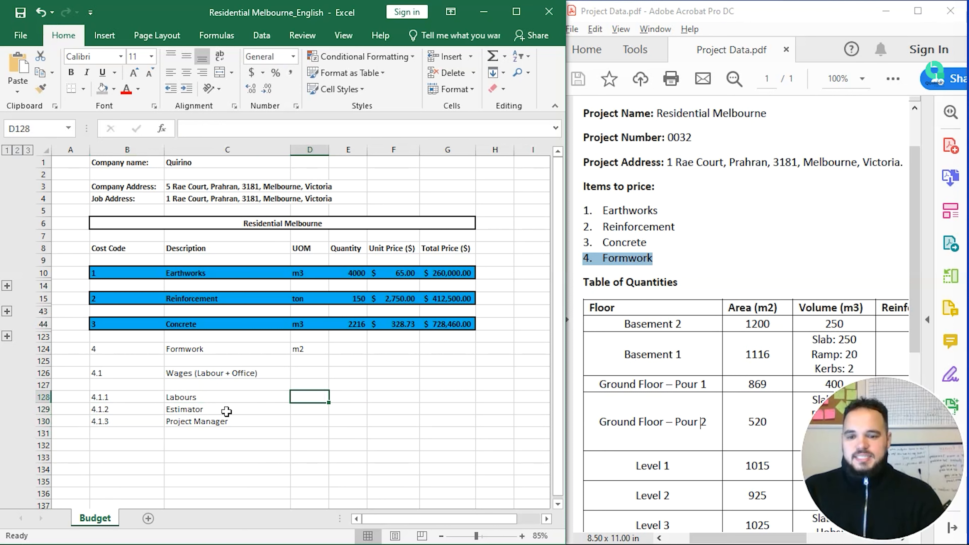
pyautogui.press('Left')
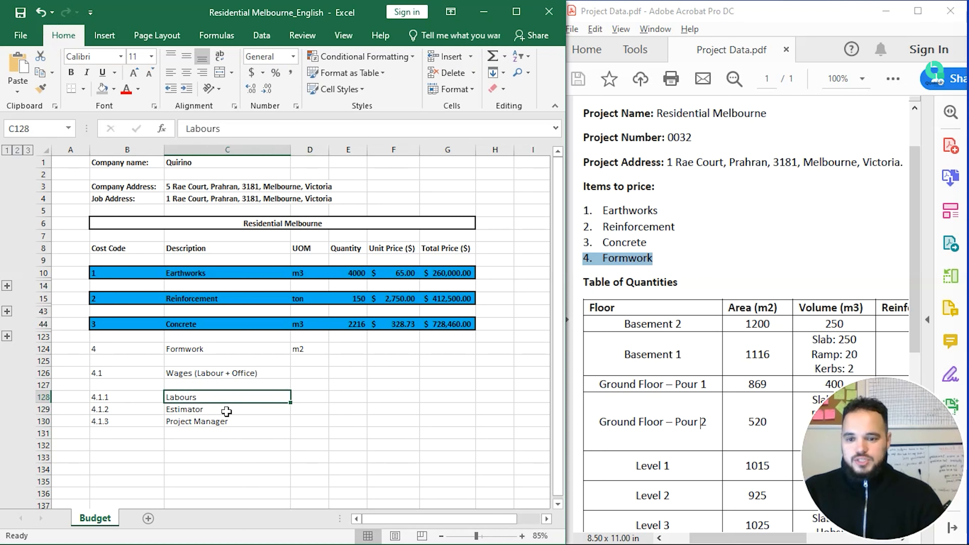
# Step: Add an opening bracket to the Labours description and check the project data PDF
pyautogui.click(258, 131)
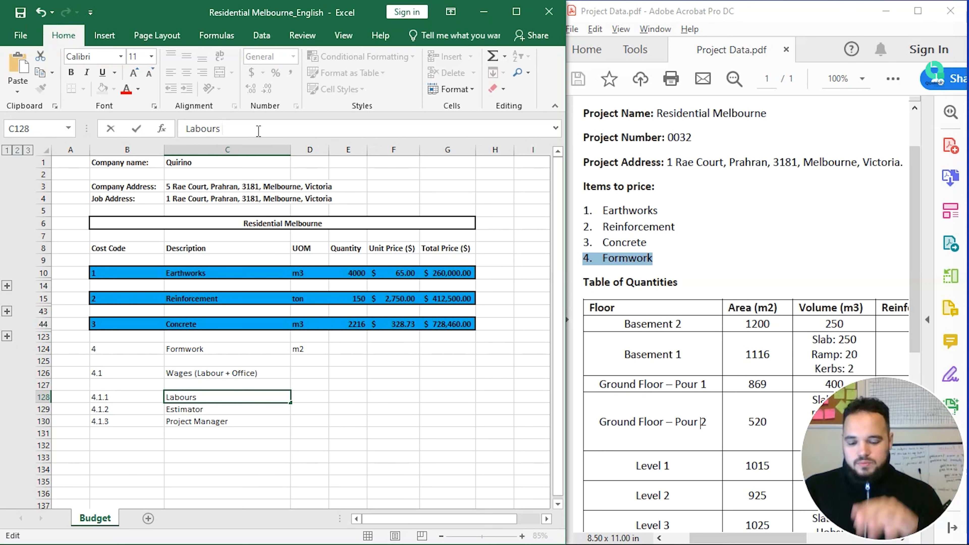
pyautogui.write('(')
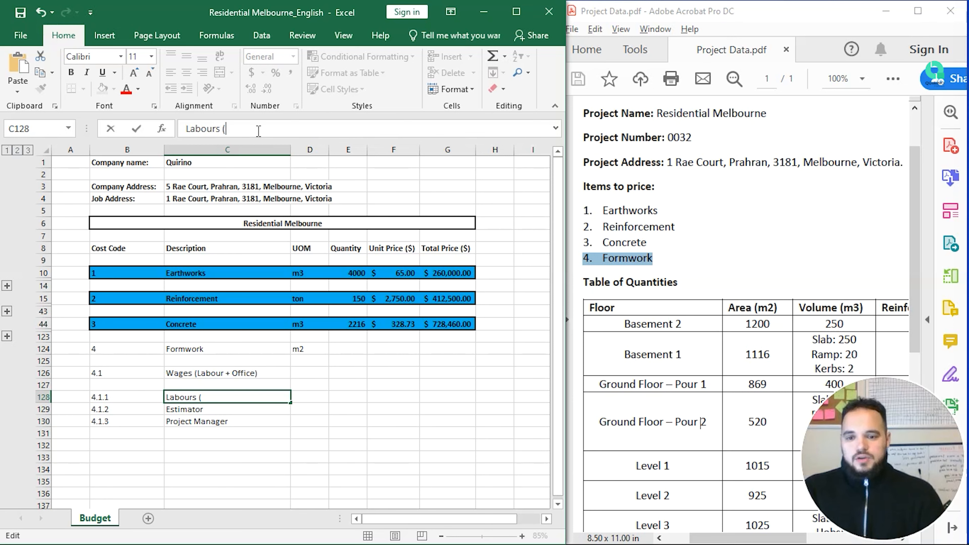
pyautogui.click(417, 359)
pyautogui.click(848, 246)
pyautogui.scroll(-8, 746, 277)
pyautogui.scroll(5, 738, 283)
# Step: Complete C128 as Labours (20 weeks @ 40,000.00), removing the stray space
pyautogui.click(213, 399)
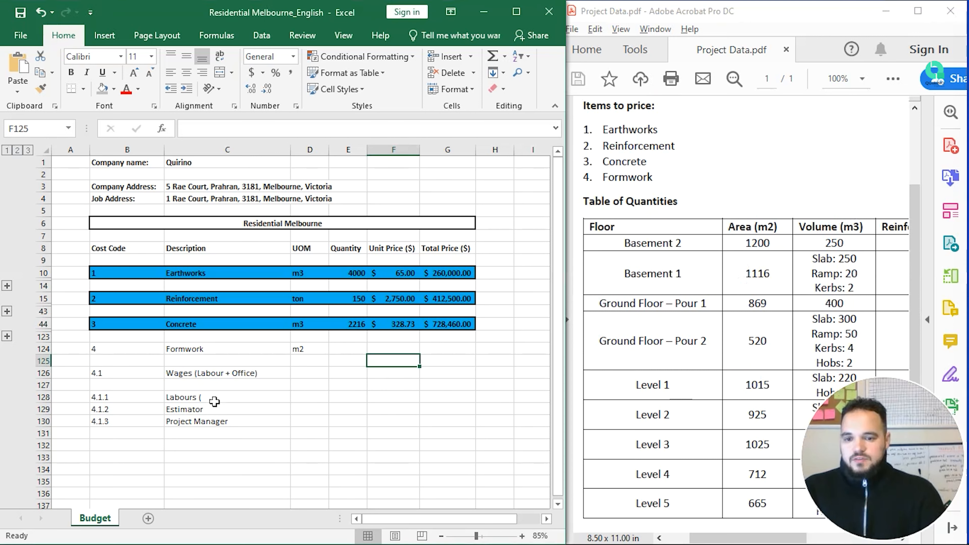
pyautogui.click(242, 398)
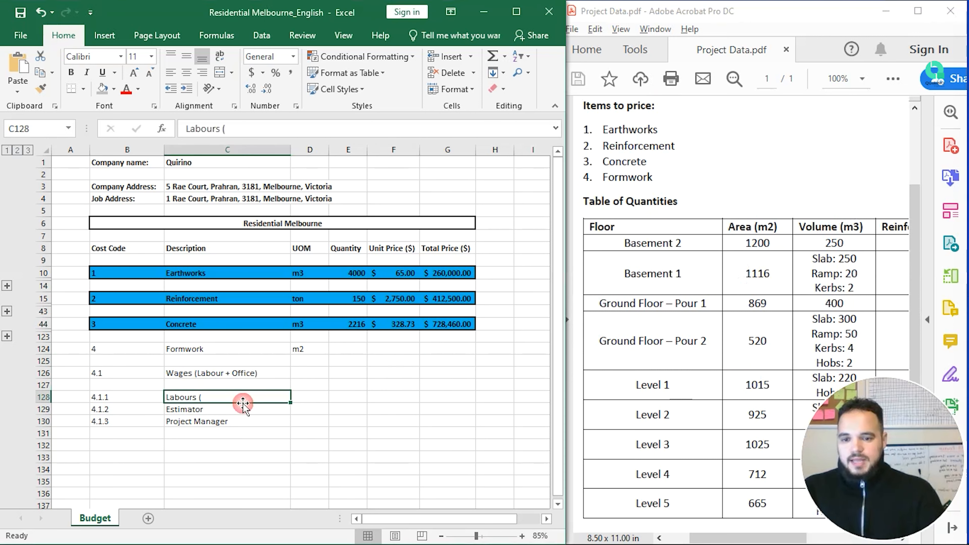
pyautogui.click(290, 128)
pyautogui.write('20 weeks')
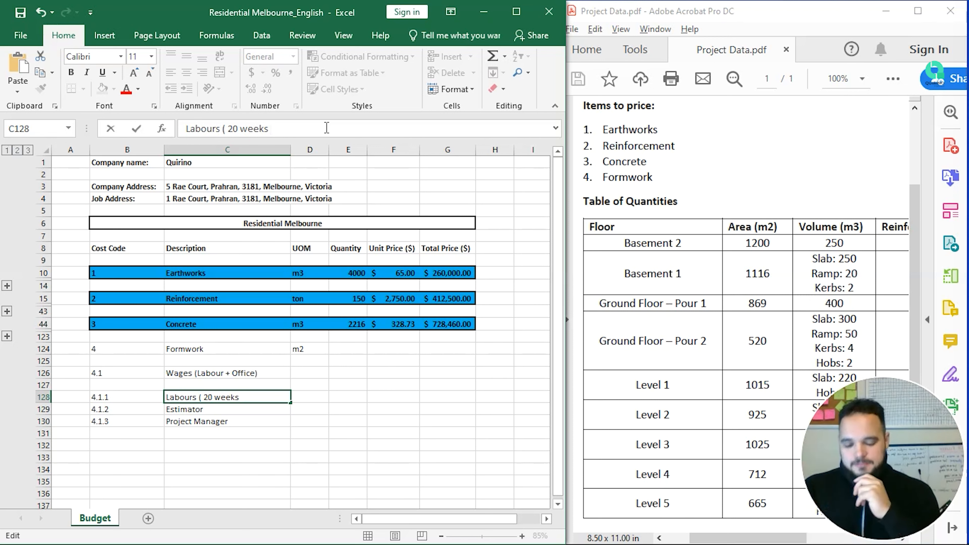
pyautogui.write('@')
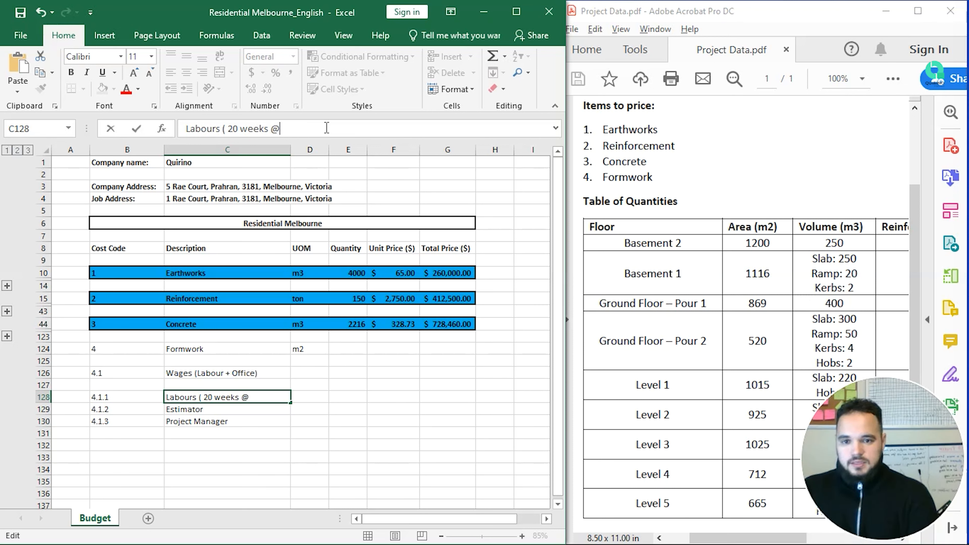
pyautogui.write(' 40,000.00)')
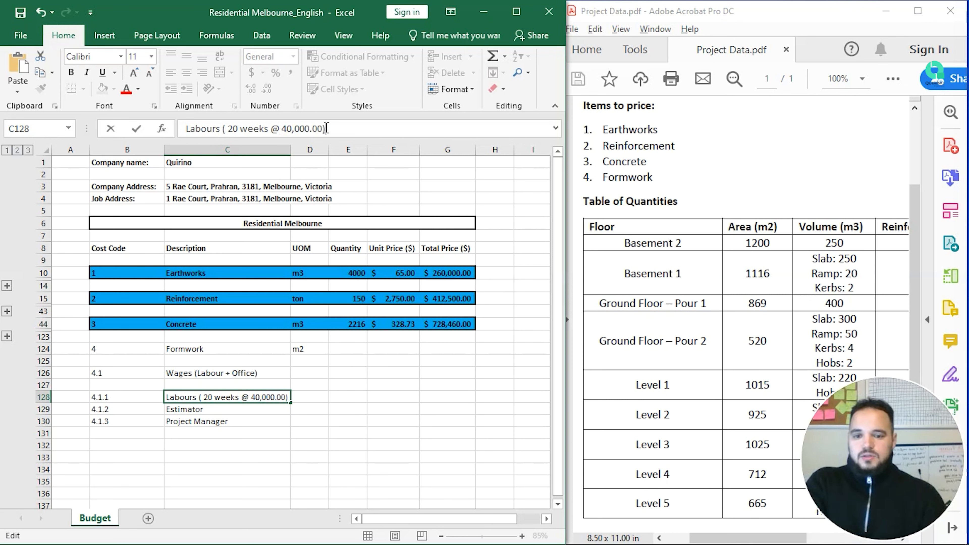
pyautogui.press('Return')
pyautogui.press('Up')
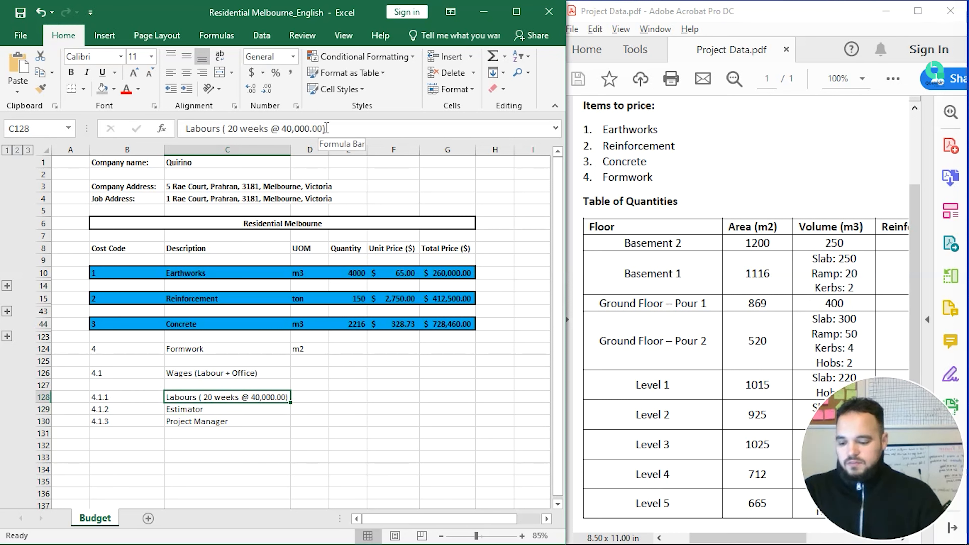
pyautogui.click(327, 128)
pyautogui.press('Left')
pyautogui.press('Left')
pyautogui.press('Left')
pyautogui.press('Left')
pyautogui.press('Left')
pyautogui.press('Left')
pyautogui.press('Left')
pyautogui.press('Left')
pyautogui.press('Left')
pyautogui.press('Left')
pyautogui.press('Left')
pyautogui.press('Left')
pyautogui.press('Left')
pyautogui.press('Left')
pyautogui.press('Left')
pyautogui.press('Left')
pyautogui.press('Left')
pyautogui.press('Left')
pyautogui.press('Left')
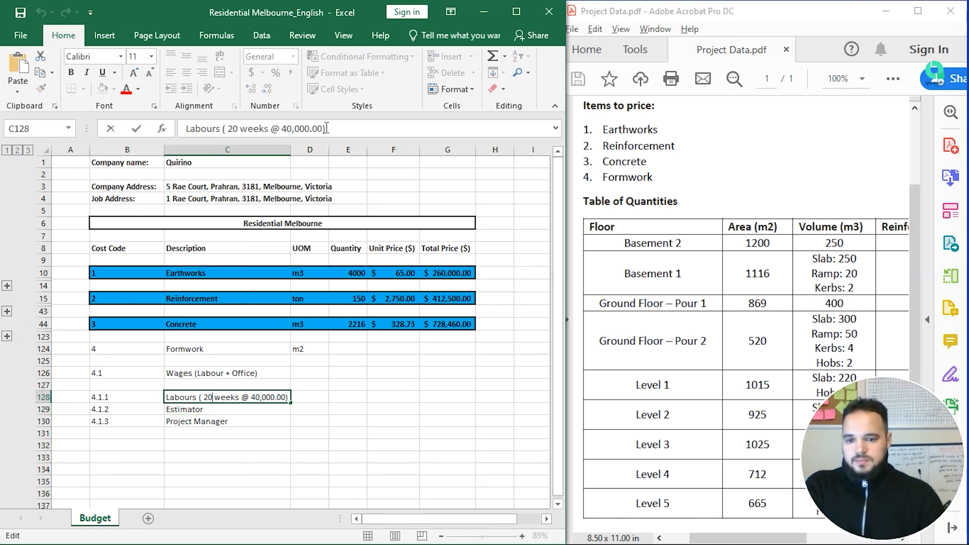
pyautogui.press('BackSpace')
pyautogui.press('Return')
pyautogui.press('Up')
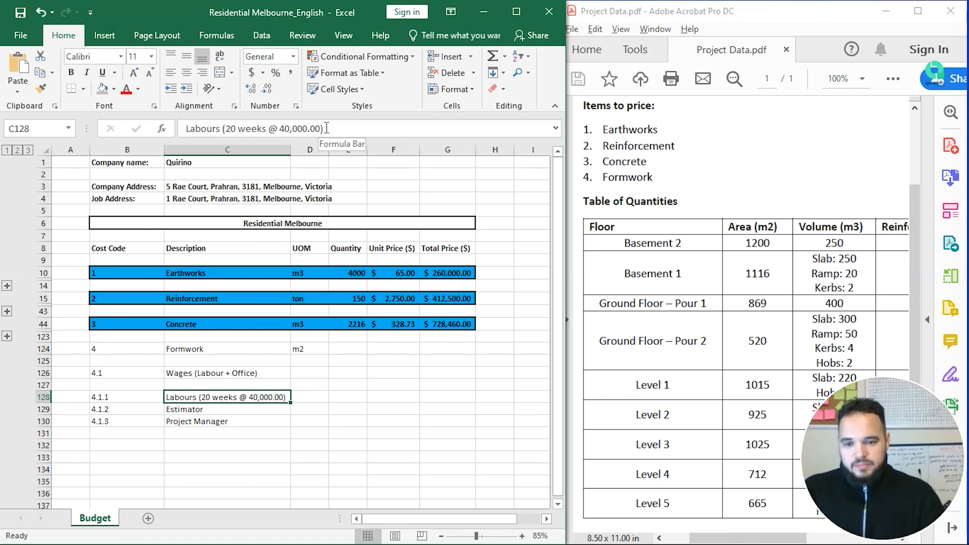
pyautogui.press('Right')
pyautogui.press('Right')
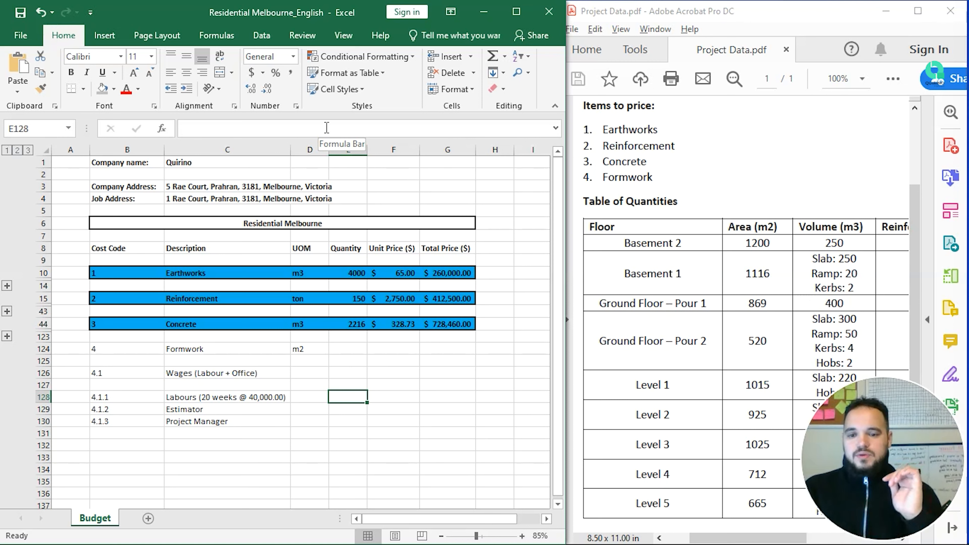
pyautogui.press('Left')
pyautogui.press('Left')
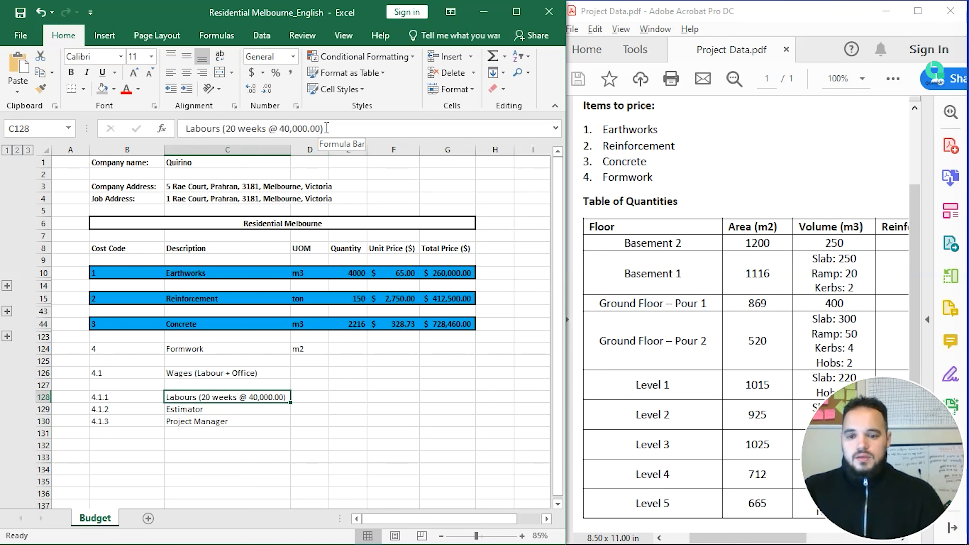
pyautogui.press('Right')
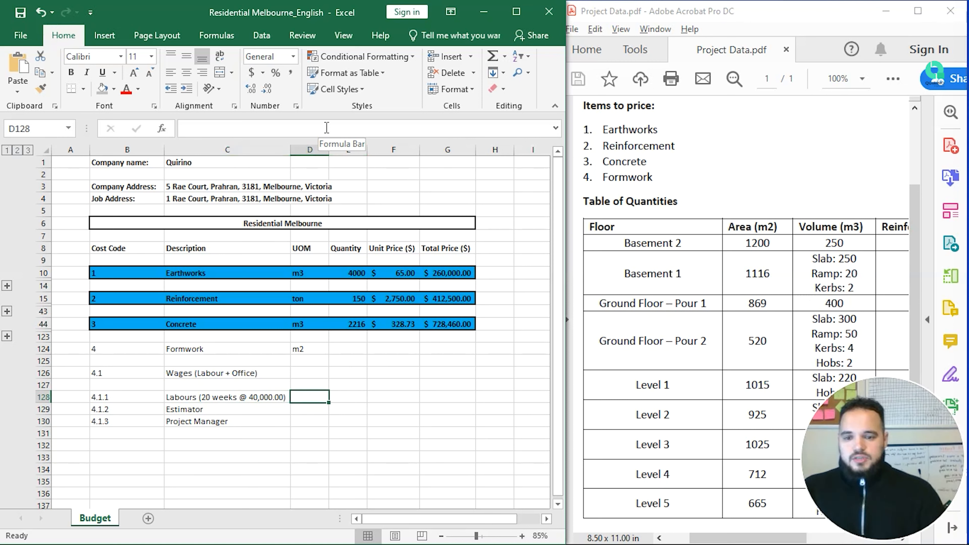
# Step: Enter unit Week, quantity 20 and unit price 40000 on the Labours line
pyautogui.write('Weeks')
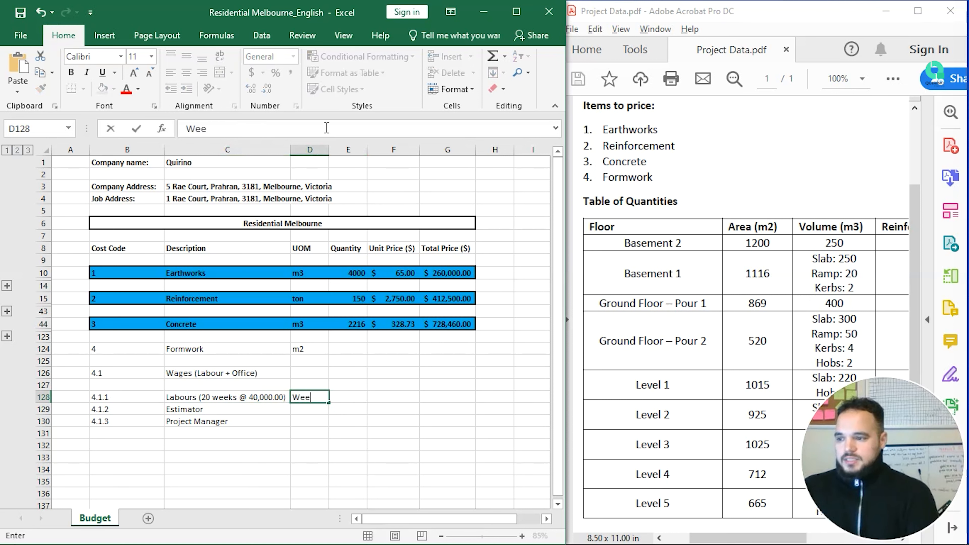
pyautogui.press('Return')
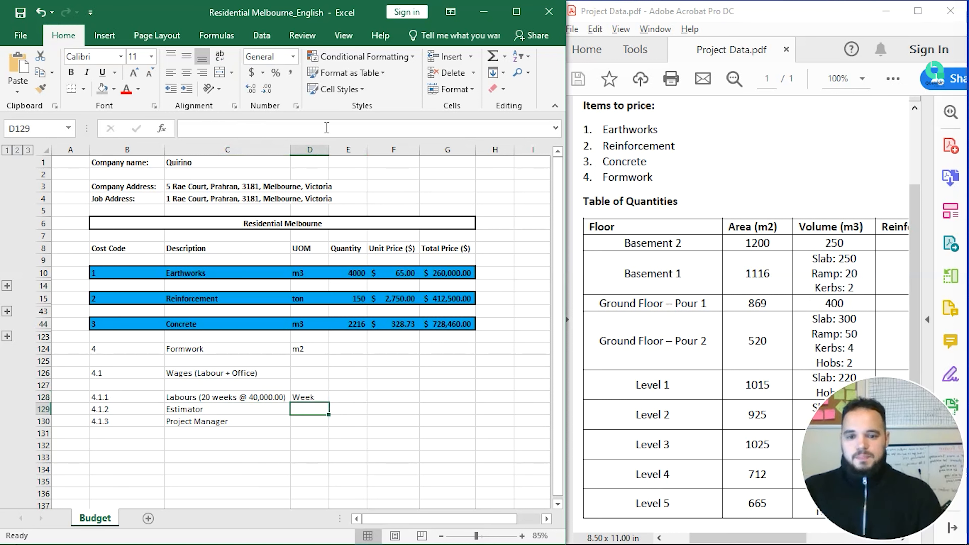
pyautogui.press('Up')
pyautogui.press('Right')
pyautogui.write('20')
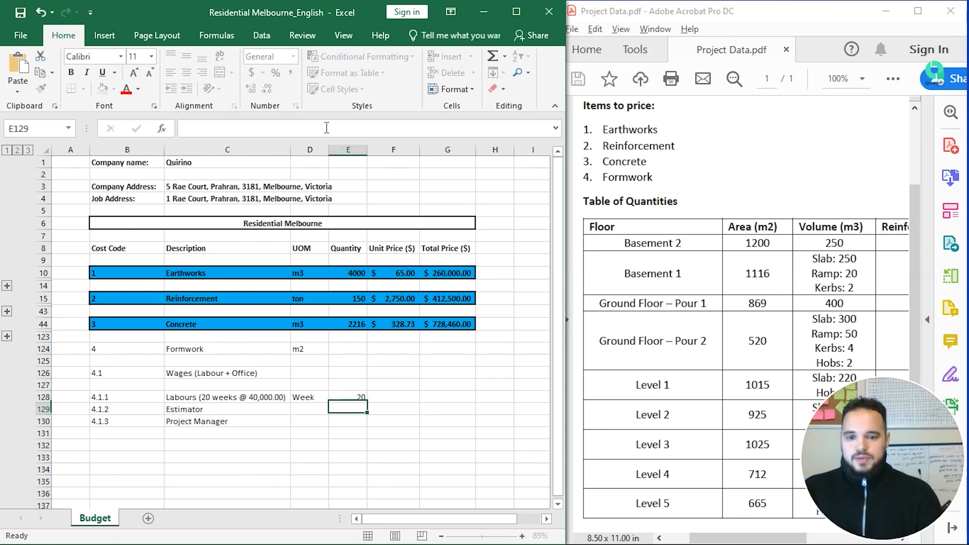
pyautogui.press('Right')
pyautogui.write('40000')
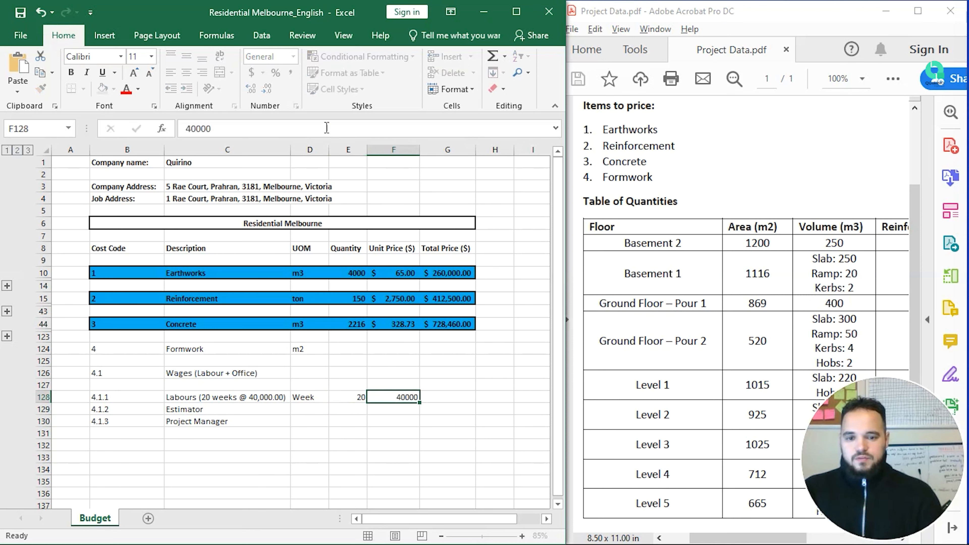
pyautogui.press('Return')
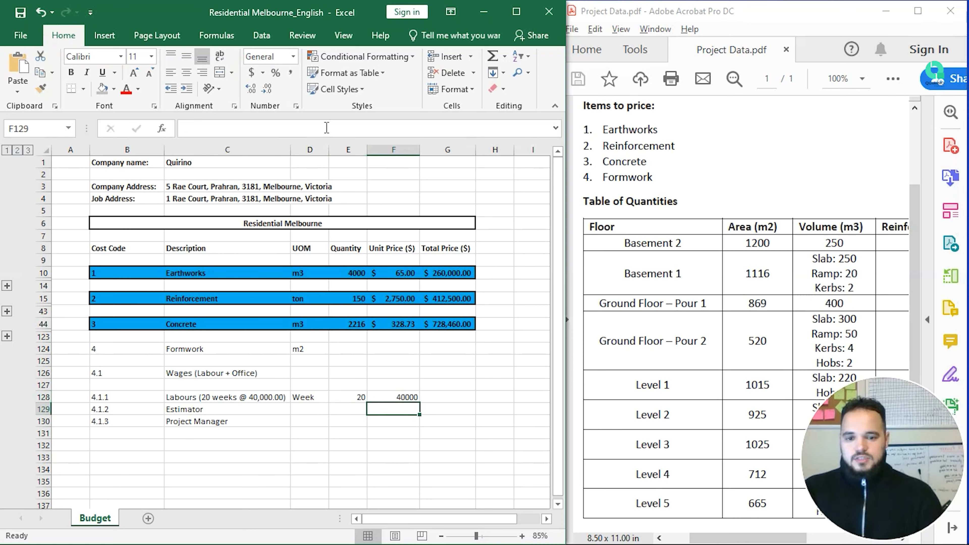
# Step: Total the Labours line with =PRODUCT(E128:F128) and apply Accounting format to F128:G128
pyautogui.press('Up')
pyautogui.press('Right')
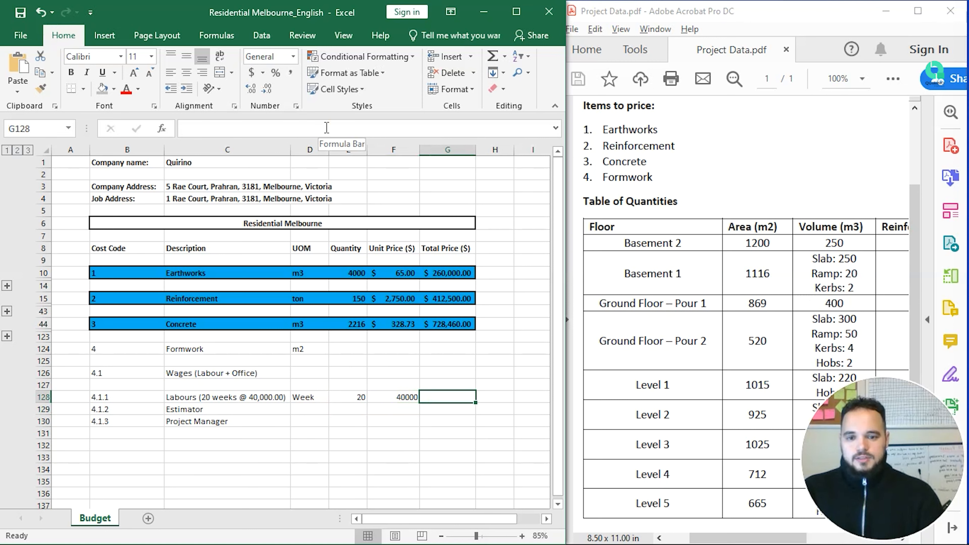
pyautogui.write('=PRODUCT(')
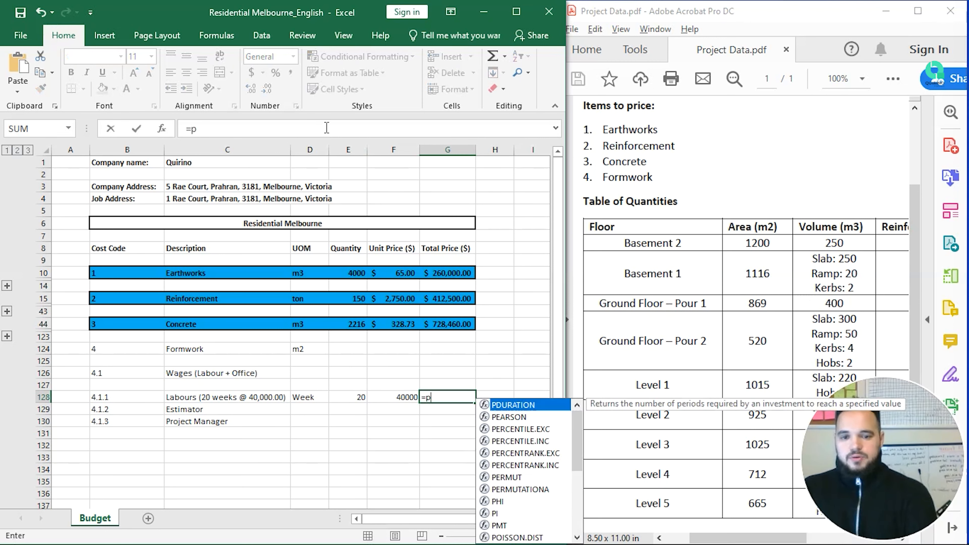
pyautogui.press('Left')
pyautogui.hotkey('shift', 'Left')
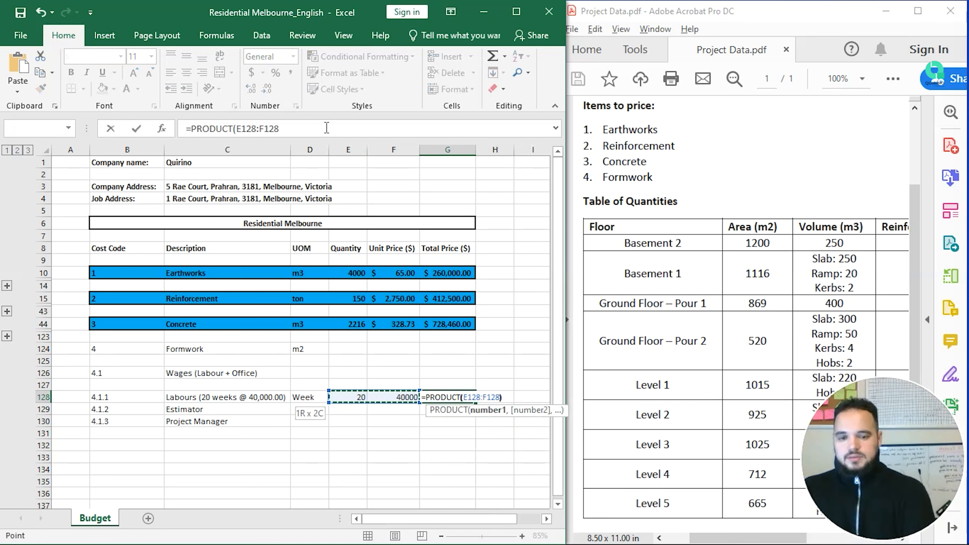
pyautogui.press('Return')
pyautogui.press('Up')
pyautogui.hotkey('shift', 'Left')
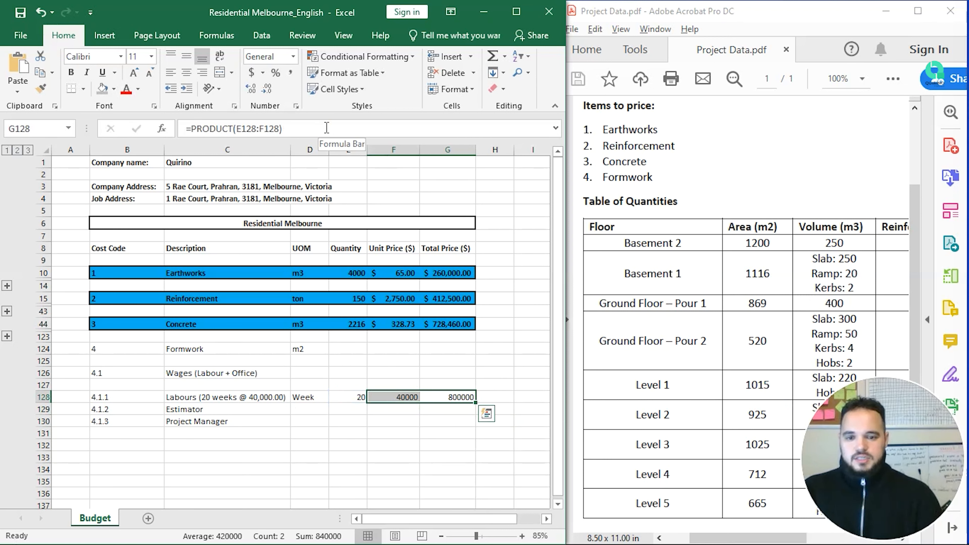
pyautogui.click(251, 76)
pyautogui.click(464, 373)
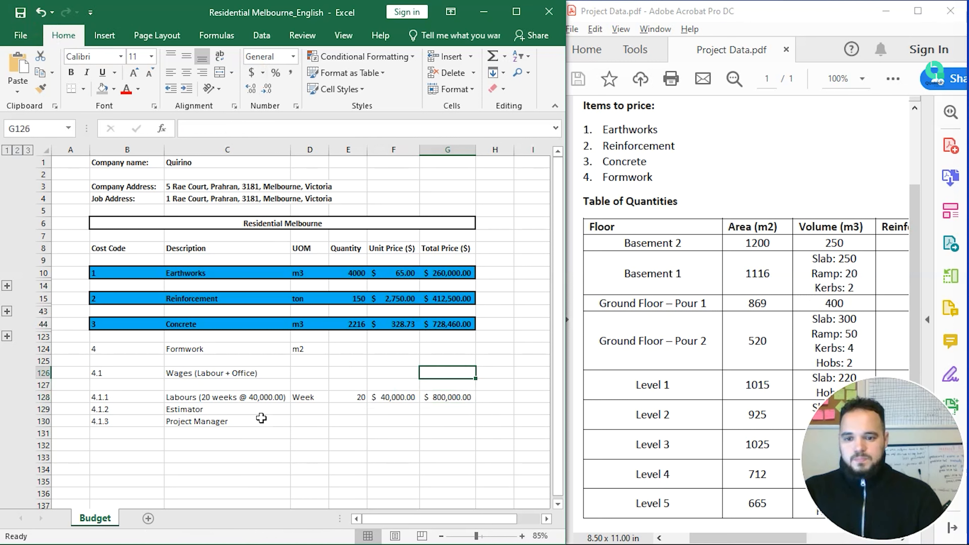
pyautogui.click(249, 410)
pyautogui.click(321, 413)
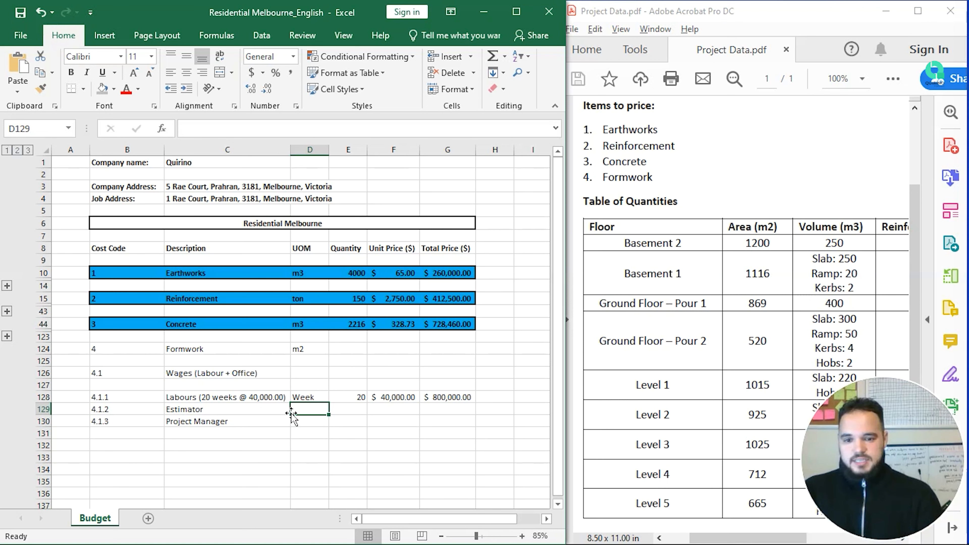
# Step: Give Estimator and Project Manager the unit man and quantity 1 each
pyautogui.write('man')
pyautogui.press('Return')
pyautogui.write('man')
pyautogui.press('Return')
pyautogui.press('Up')
pyautogui.press('Up')
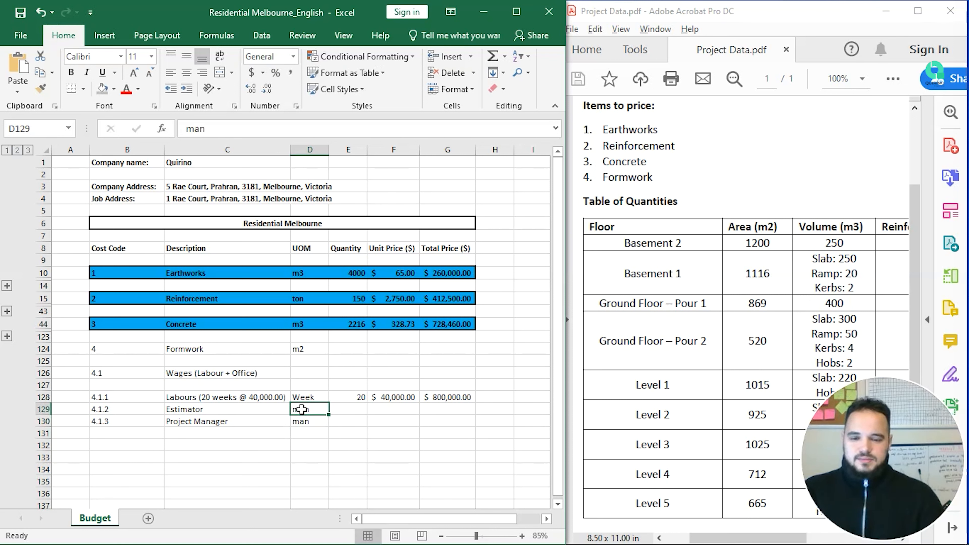
pyautogui.press('Right')
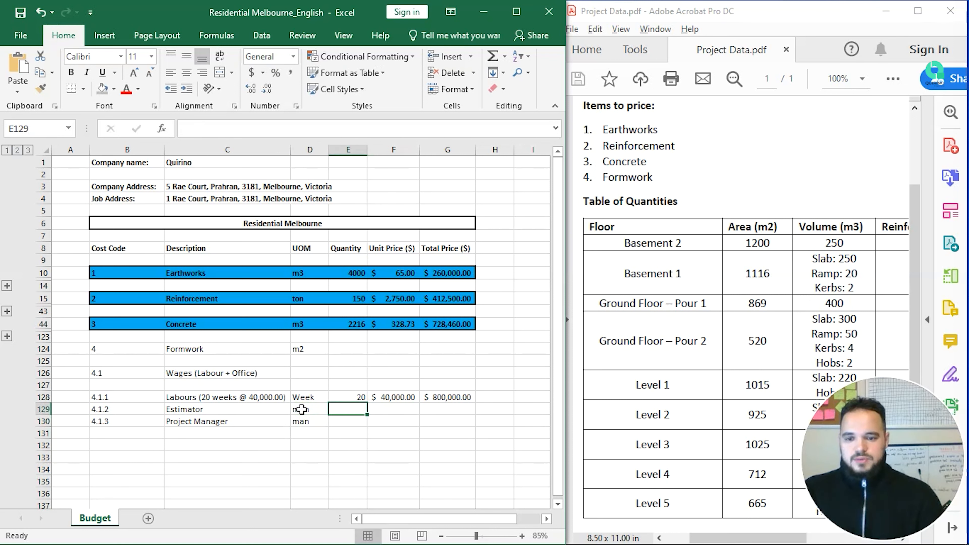
pyautogui.write('1')
pyautogui.press('Return')
pyautogui.write('1')
pyautogui.press('Return')
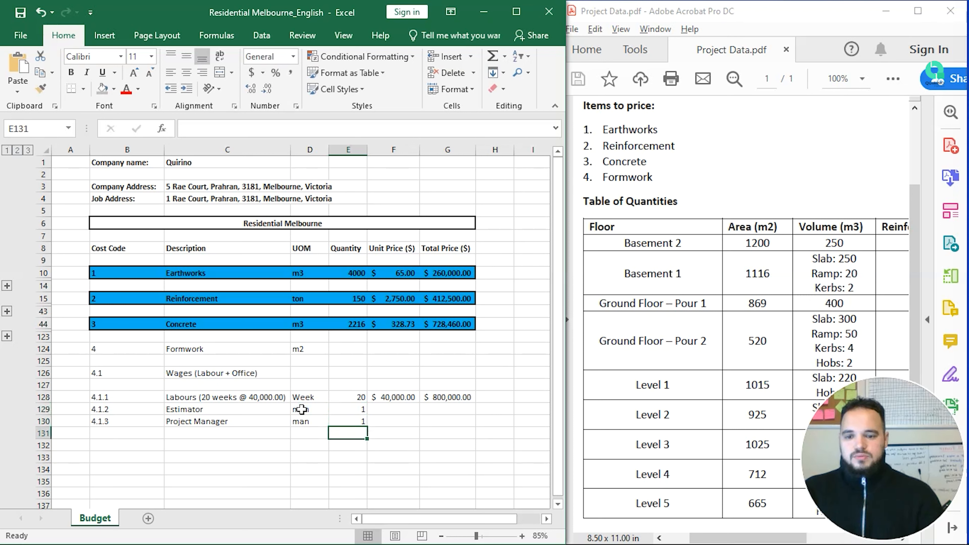
# Step: Move along the Estimator line and down to the empty cell below the list
pyautogui.press('Up')
pyautogui.press('Up')
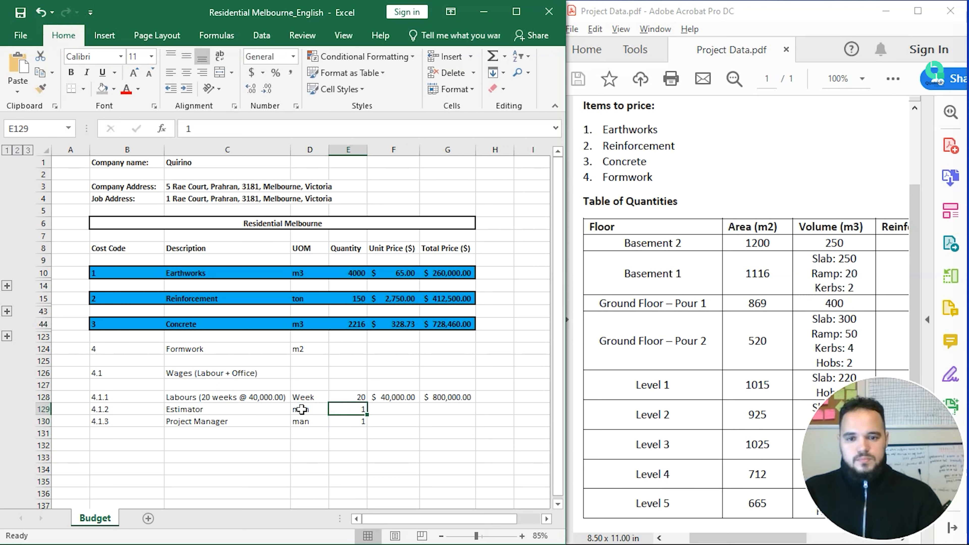
pyautogui.press('Left')
pyautogui.press('Left')
pyautogui.press('Left')
pyautogui.hotkey('shift', 'Right')
pyautogui.hotkey('shift', 'Right')
pyautogui.hotkey('shift', 'Right')
pyautogui.hotkey('shift', 'Right')
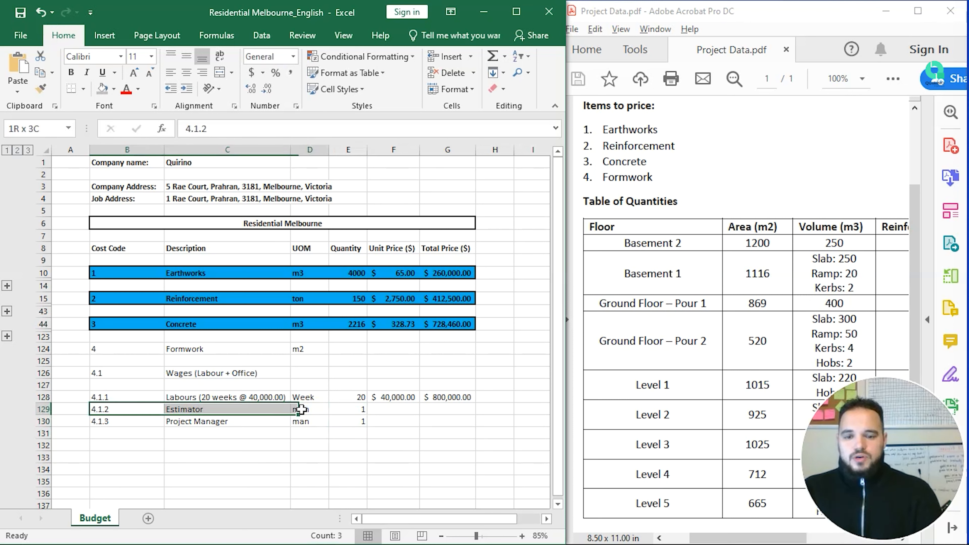
pyautogui.hotkey('shift', 'Right')
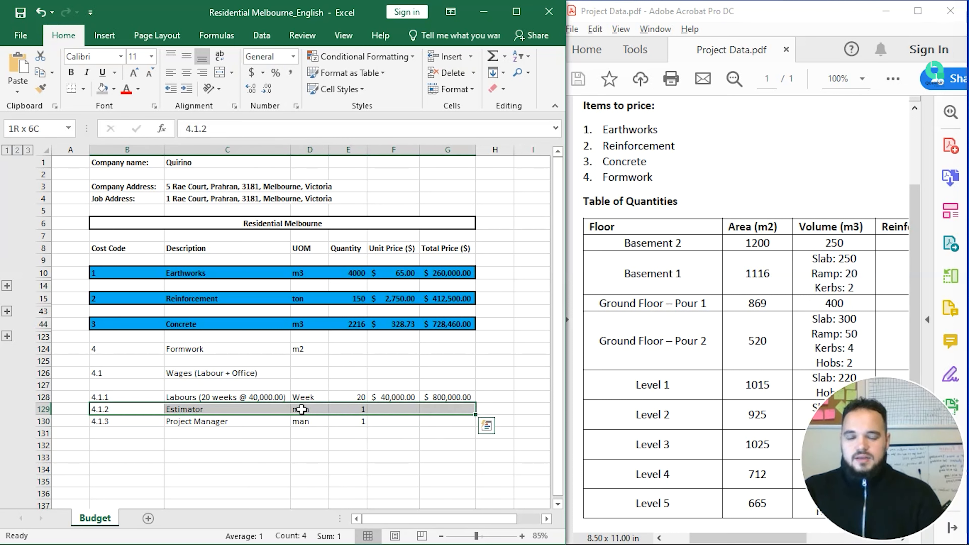
pyautogui.press('Left')
pyautogui.press('Right')
pyautogui.press('Right')
pyautogui.press('Right')
pyautogui.press('Right')
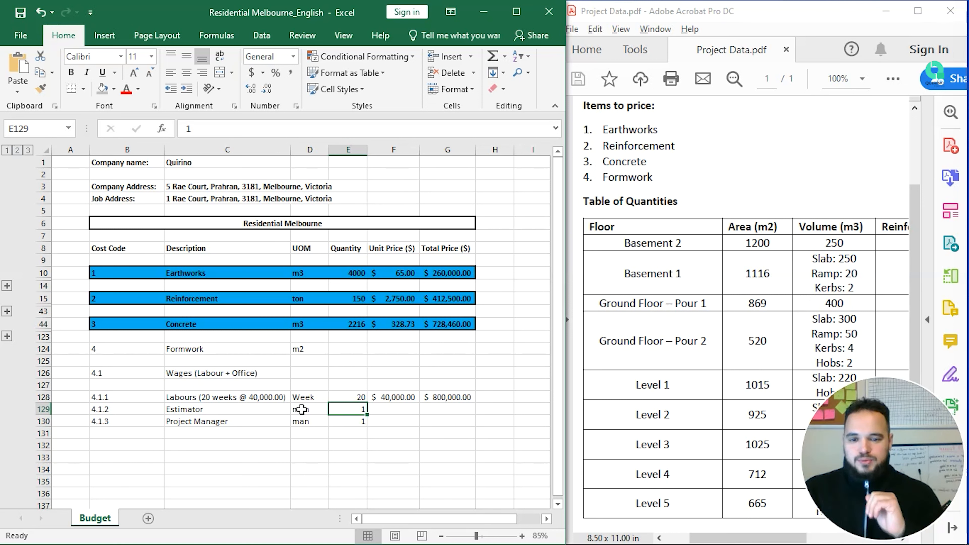
pyautogui.press('Right')
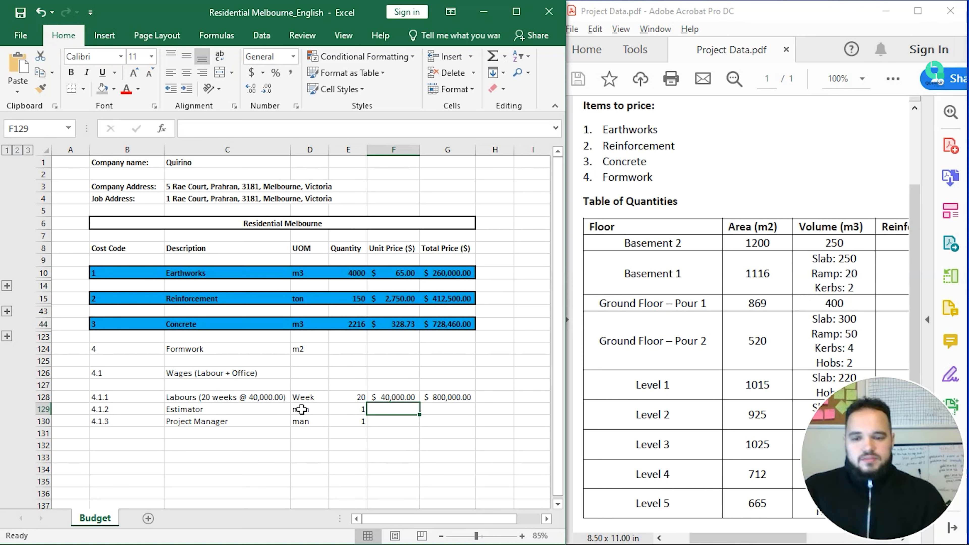
pyautogui.press('Right')
pyautogui.press('Right')
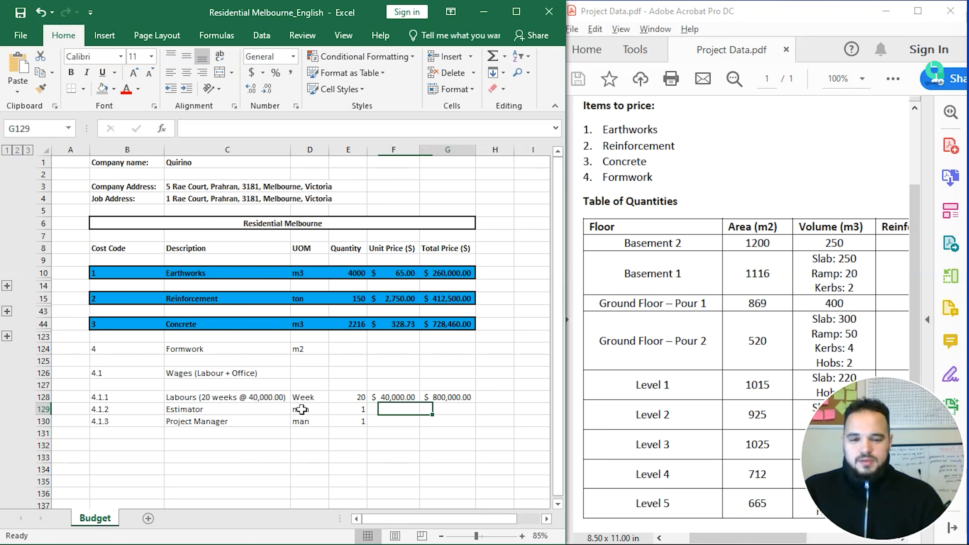
pyautogui.press('Down')
pyautogui.press('Left')
pyautogui.press('Left')
pyautogui.press('Down')
pyautogui.press('Right')
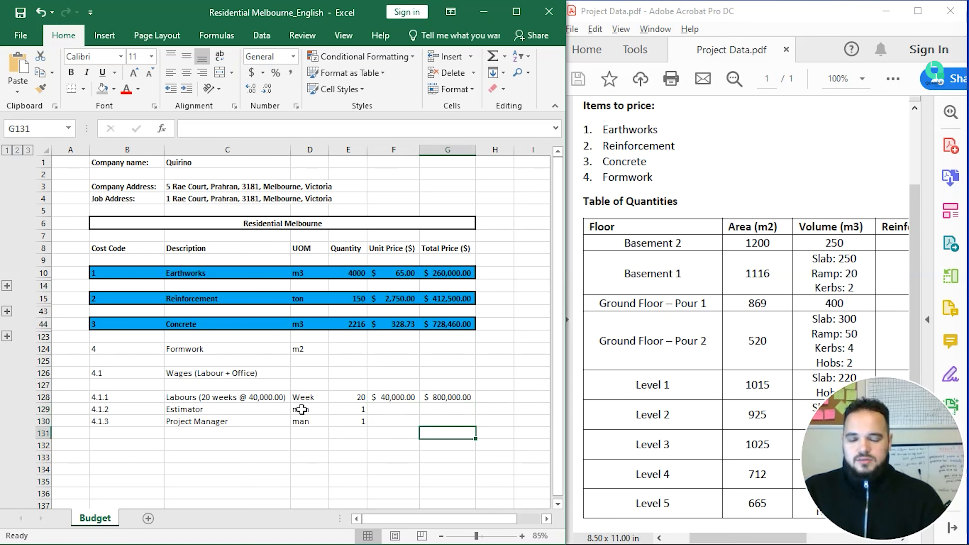
# Step: Enter 80 in cell G132 below the Formwork wages rows
pyautogui.press('Down')
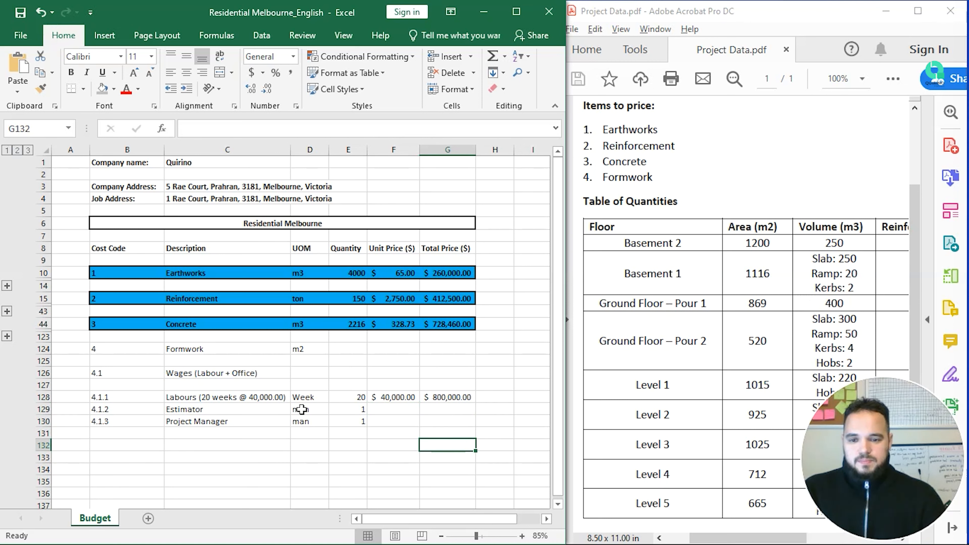
pyautogui.write('80')
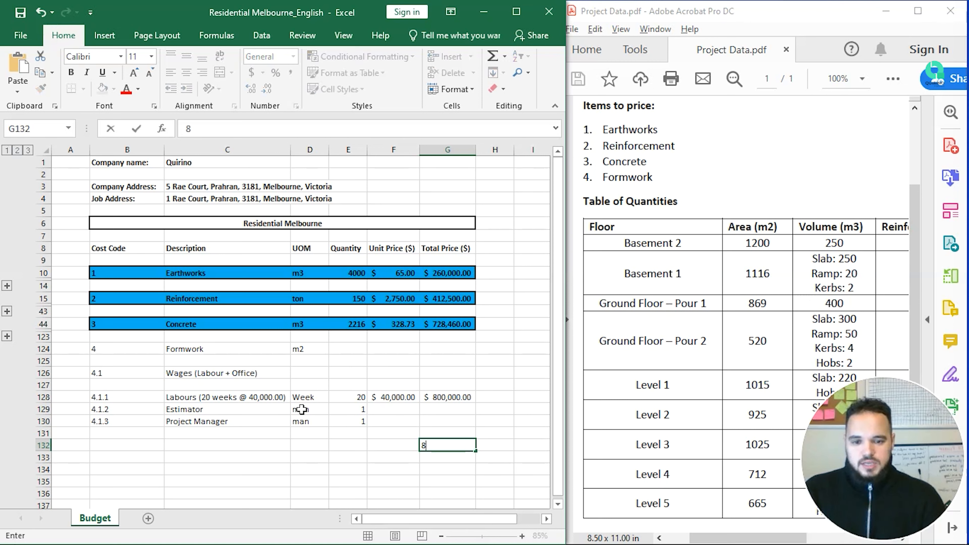
pyautogui.press('Tab')
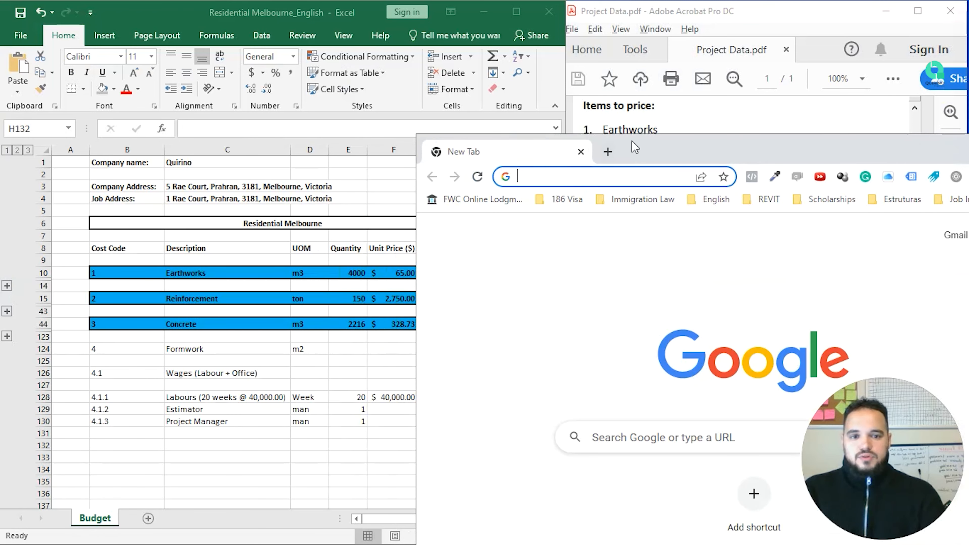
# Step: Launch Chrome and go to the SEEK website by entering 'seek'
pyautogui.doubleClick(635, 147)
pyautogui.write('seek')
pyautogui.press('Return')
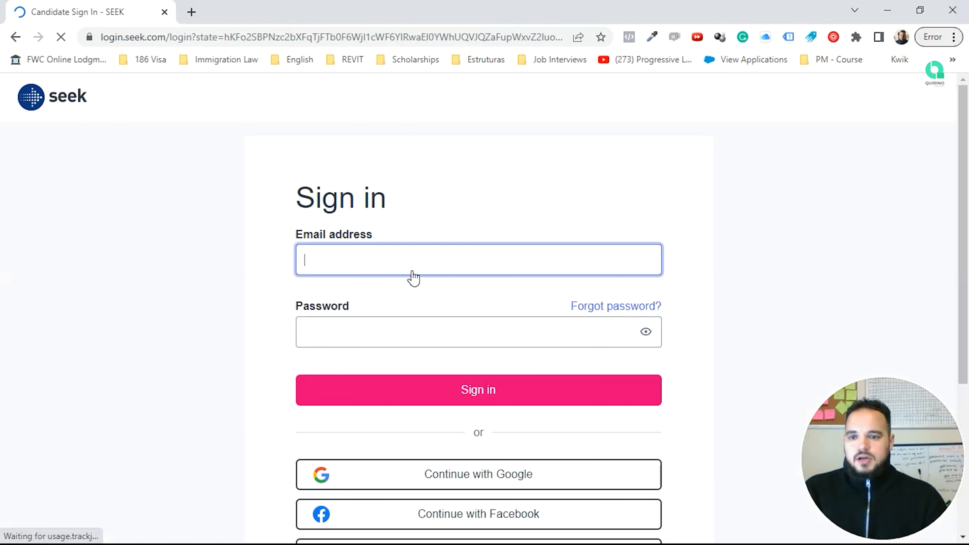
# Step: Sign in to the SEEK candidate account with the autofilled credentials
pyautogui.scroll(-5, 483, 392)
pyautogui.scroll(5, 484, 393)
pyautogui.scroll(-3, 485, 391)
pyautogui.scroll(3, 485, 391)
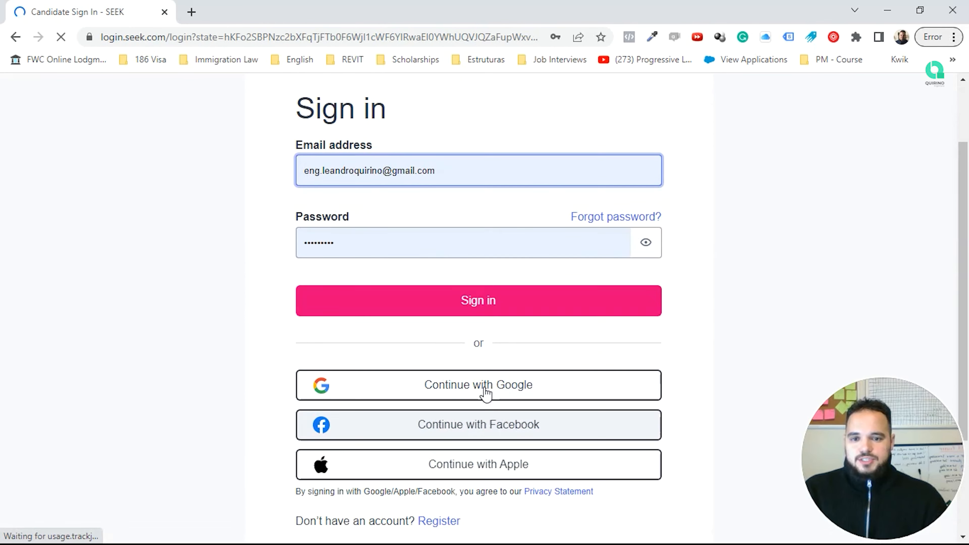
pyautogui.click(490, 398)
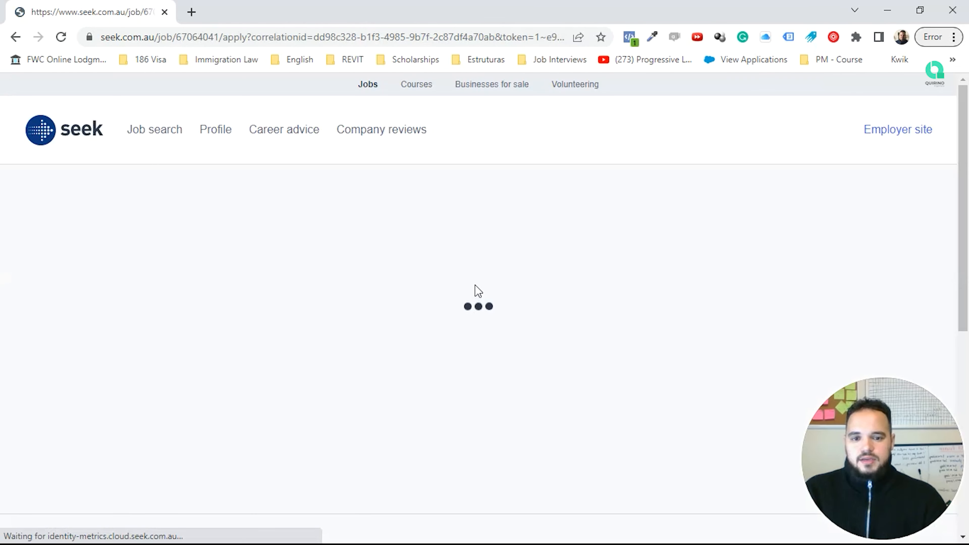
# Step: Return to the SEEK job search home page via the header
pyautogui.scroll(-5, 476, 290)
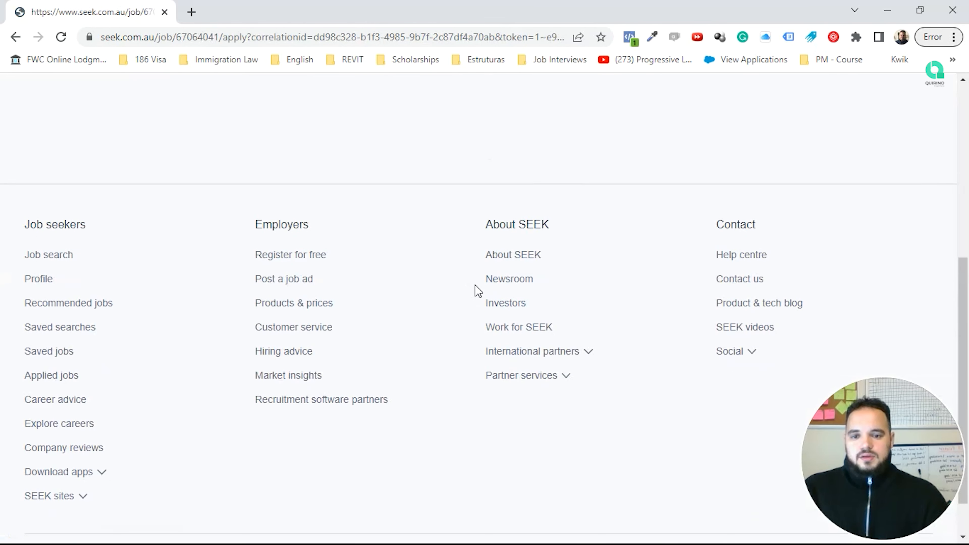
pyautogui.scroll(5, 476, 288)
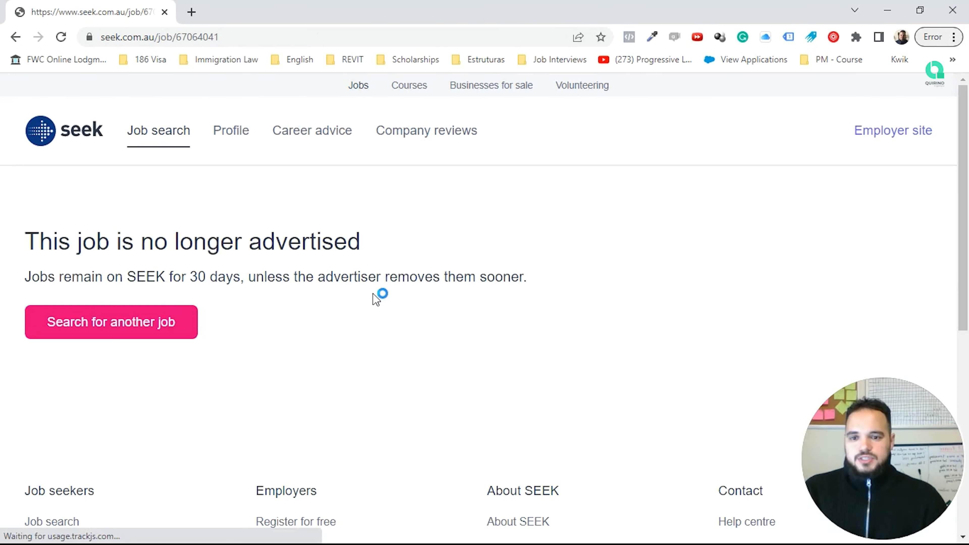
pyautogui.scroll(-2, 308, 281)
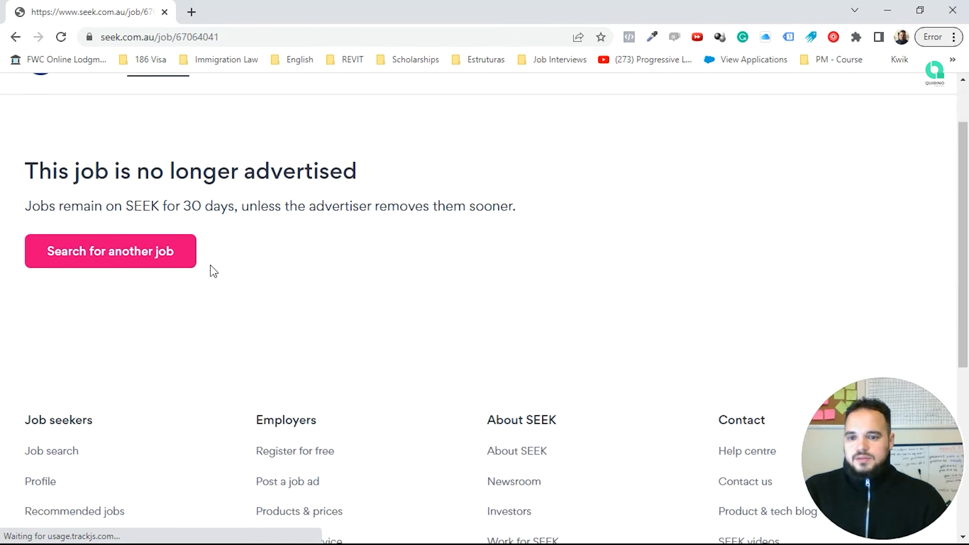
pyautogui.scroll(2, 316, 284)
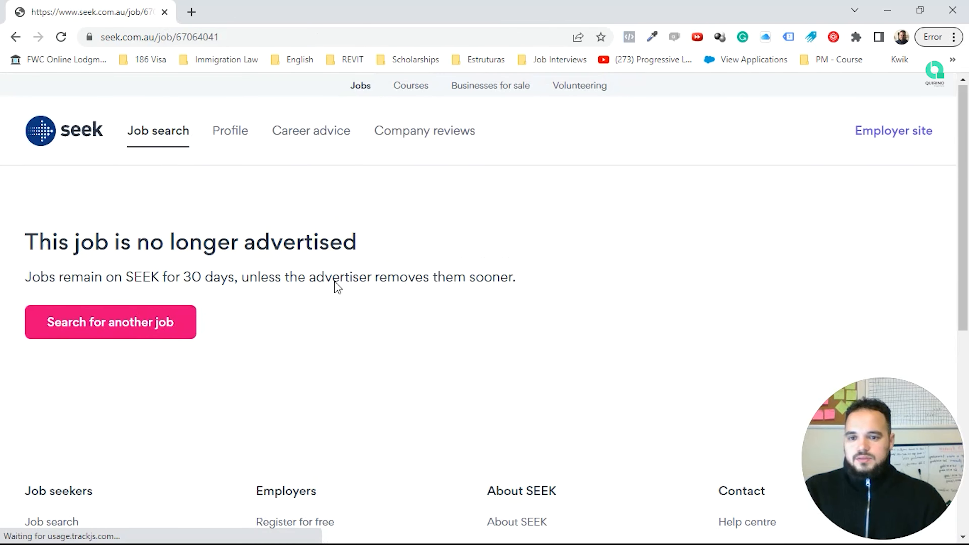
pyautogui.click(175, 137)
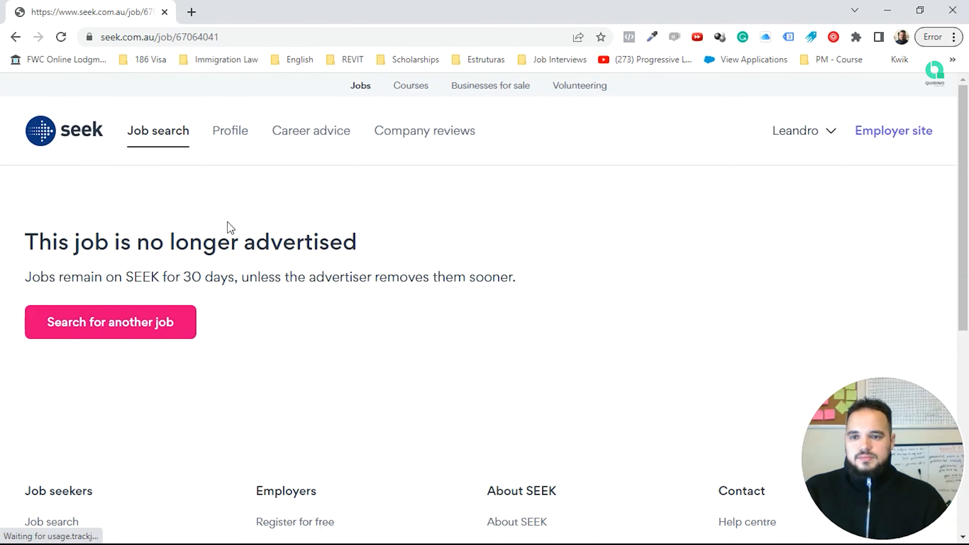
pyautogui.click(137, 140)
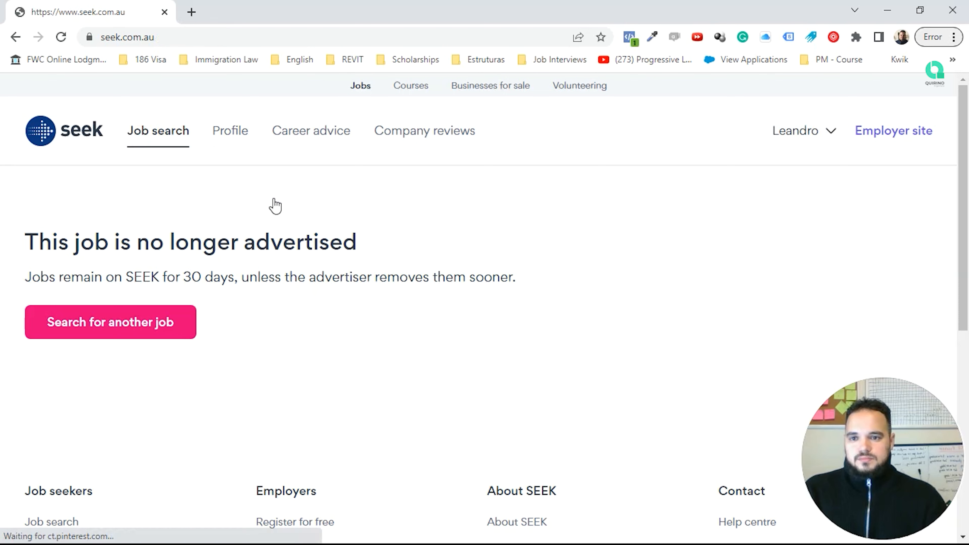
# Step: Enter the 'estimator construction' keyword and limit the classification to Construction
pyautogui.click(263, 256)
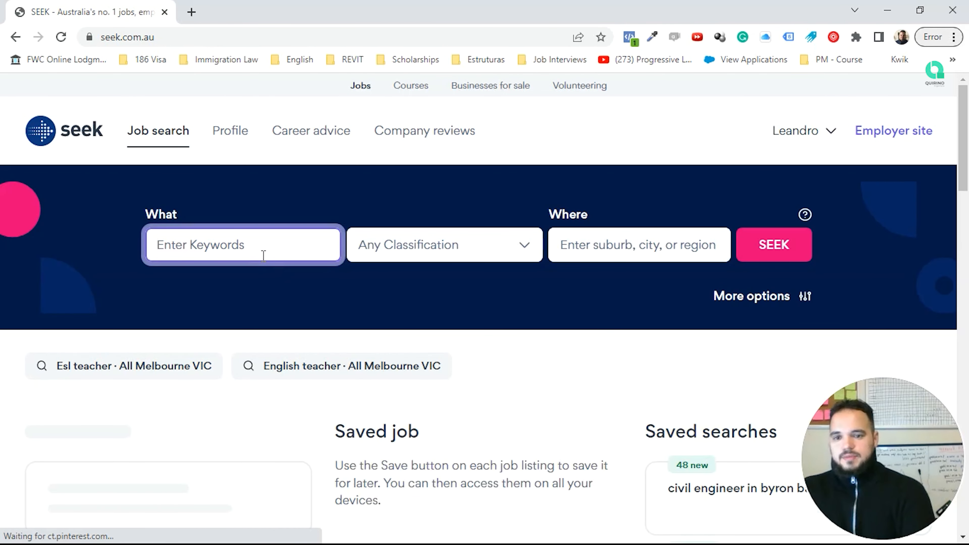
pyautogui.write('Estimator')
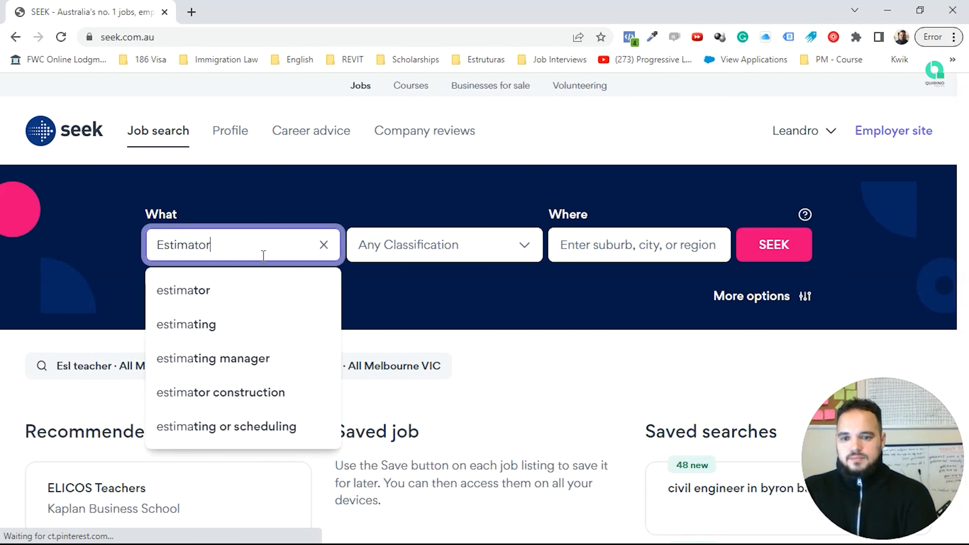
pyautogui.click(234, 322)
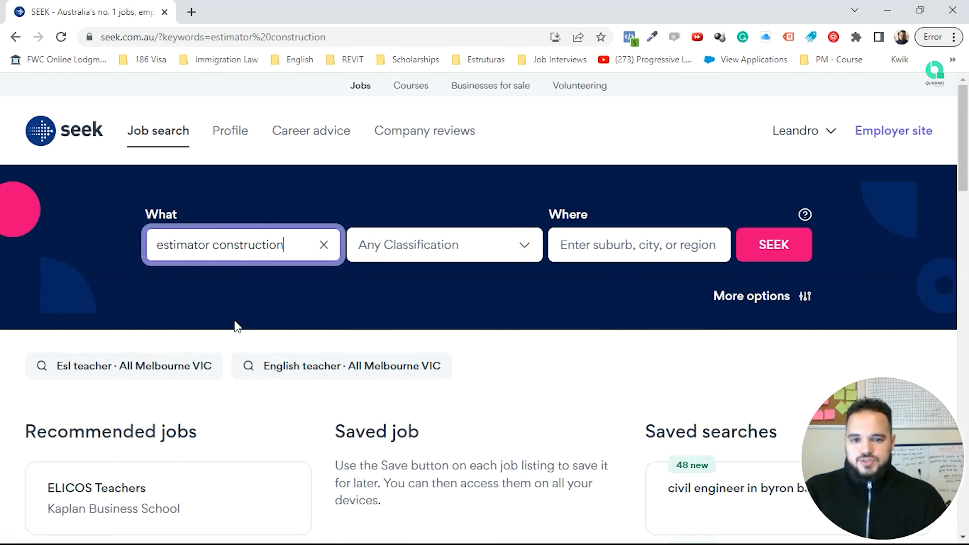
pyautogui.click(429, 246)
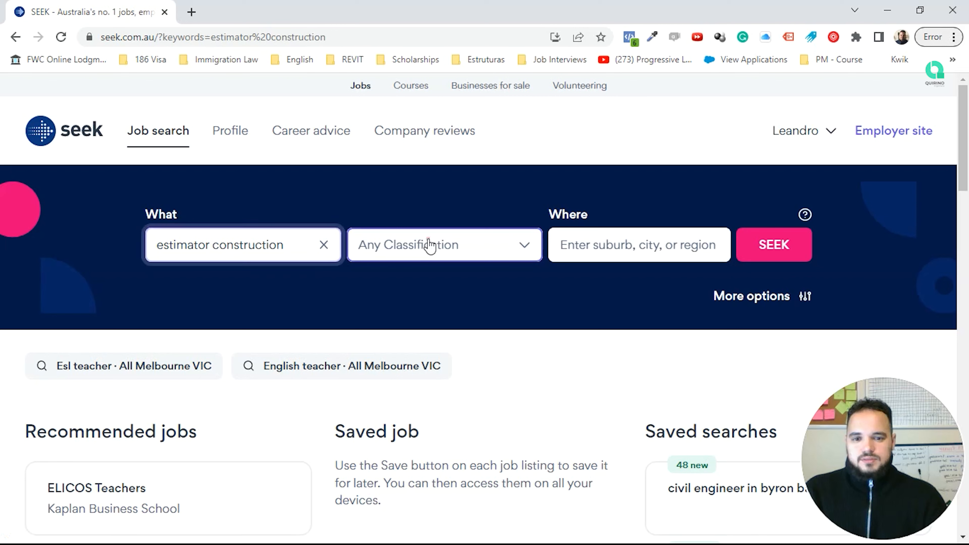
pyautogui.scroll(-7, 430, 383)
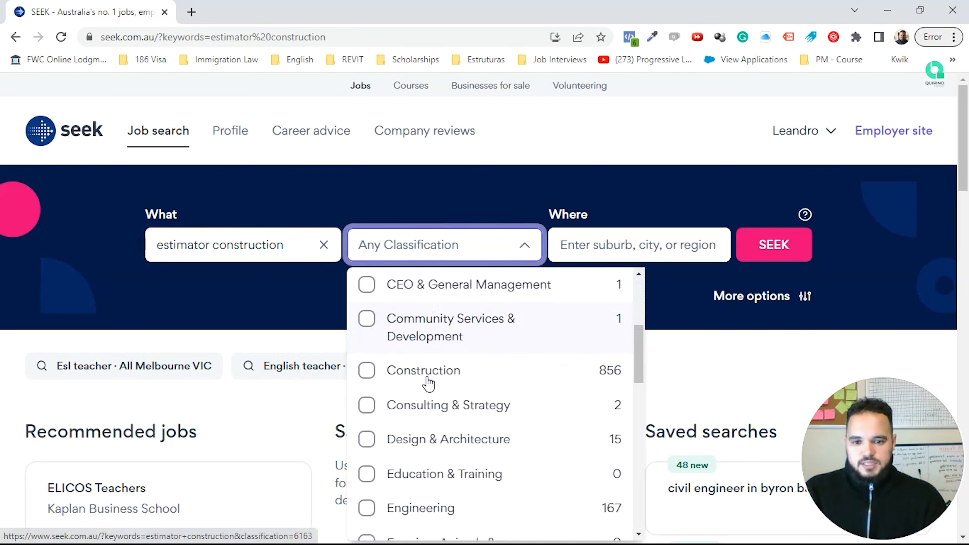
pyautogui.click(439, 299)
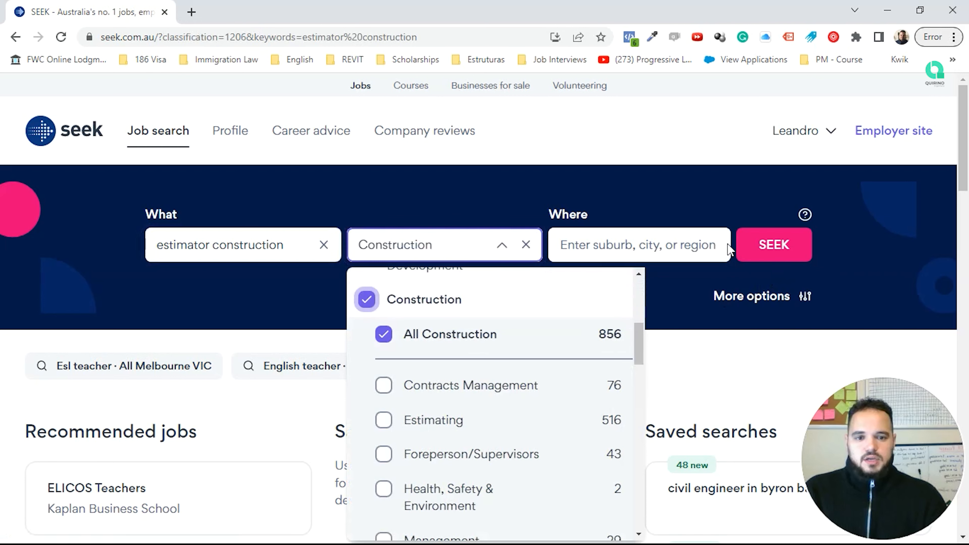
pyautogui.click(674, 254)
# Step: Set the location to Melbourne VIC 3000 and run the SEEK search
pyautogui.click(654, 252)
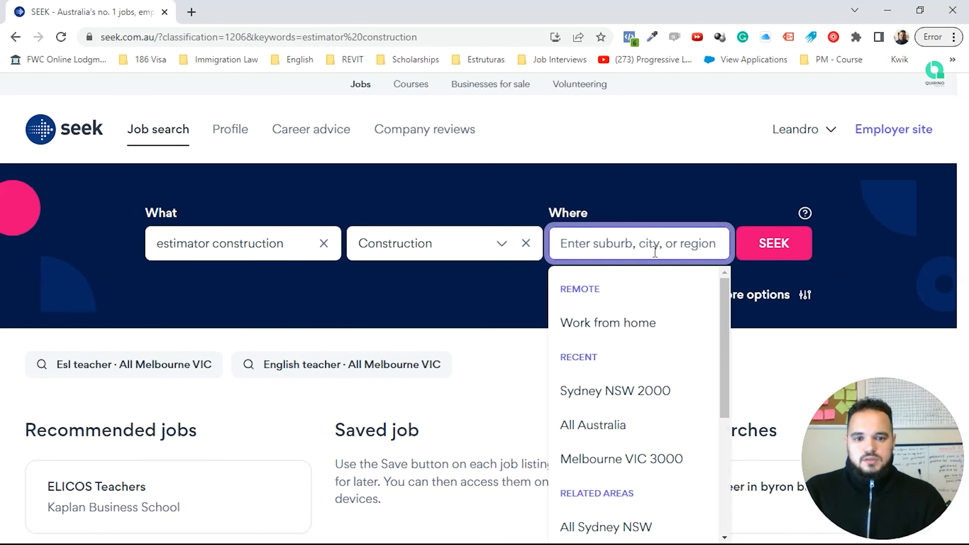
pyautogui.click(618, 459)
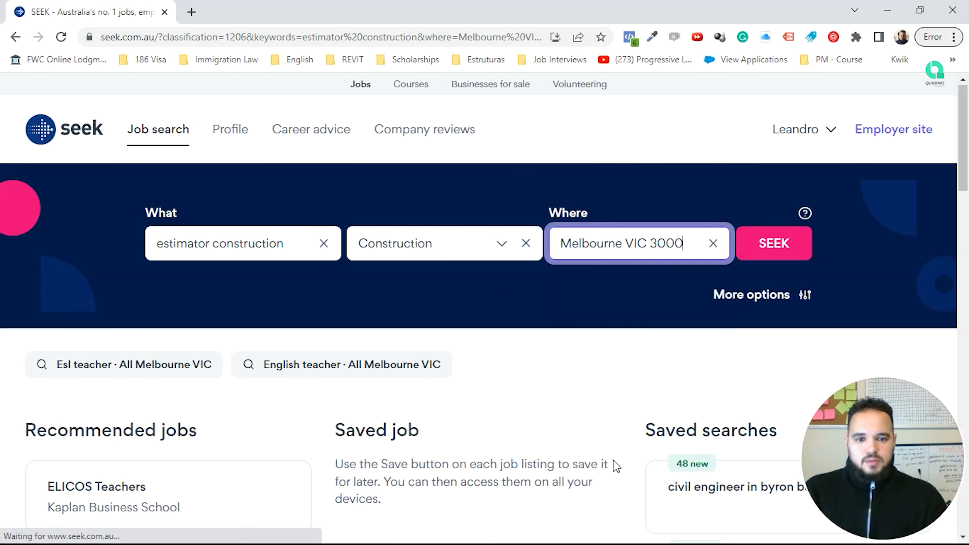
pyautogui.click(773, 257)
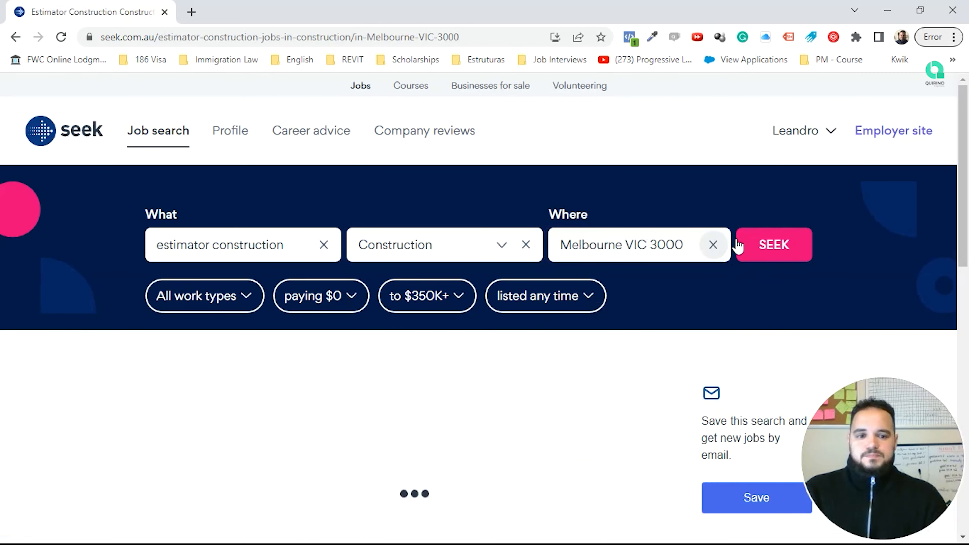
pyautogui.scroll(-5, 525, 296)
pyautogui.scroll(-5, 519, 298)
pyautogui.scroll(-10, 522, 299)
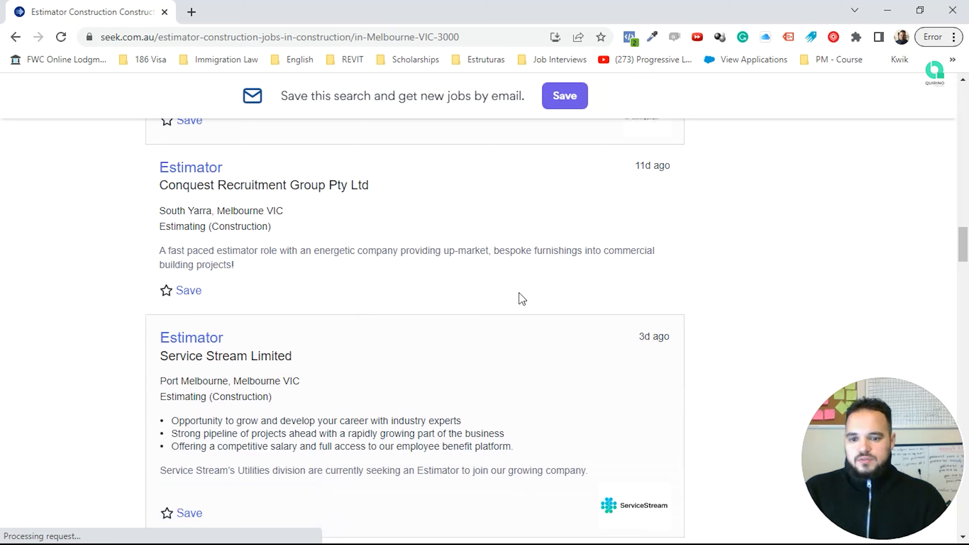
pyautogui.scroll(-6, 522, 298)
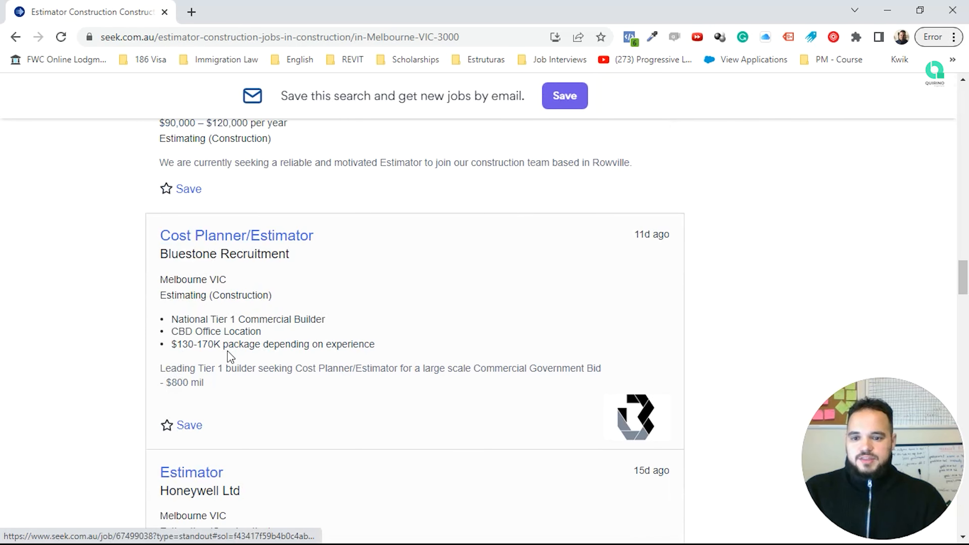
pyautogui.scroll(-3, 256, 349)
pyautogui.scroll(-2, 281, 404)
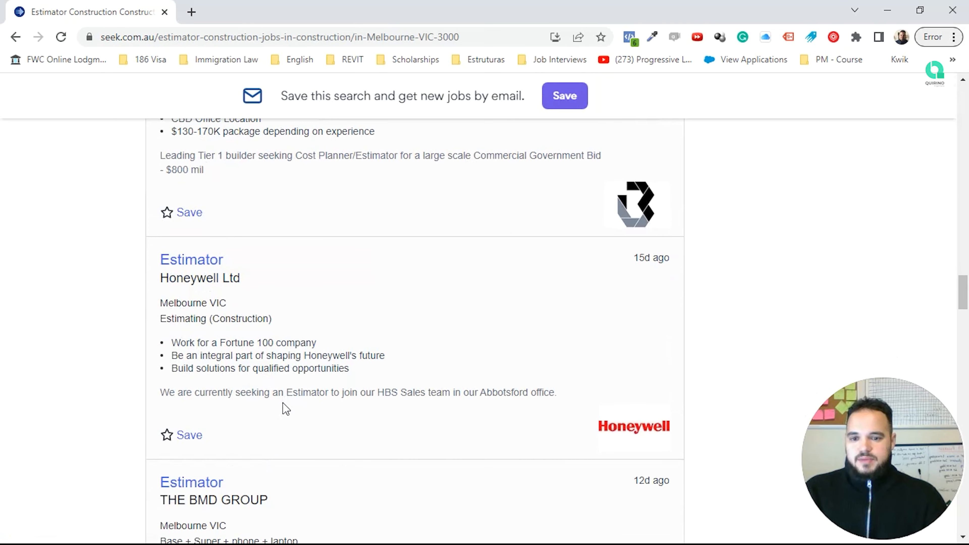
pyautogui.scroll(-6, 287, 381)
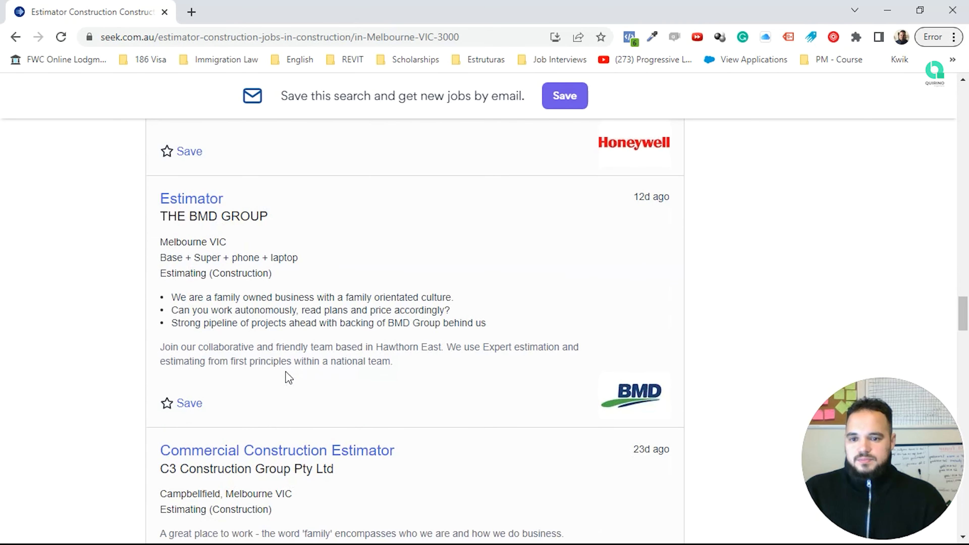
pyautogui.scroll(-3, 289, 378)
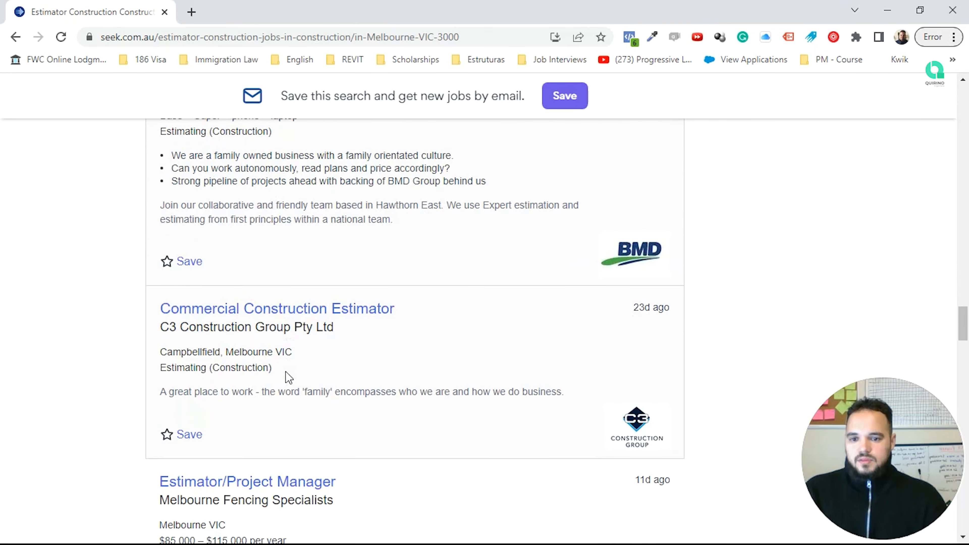
pyautogui.scroll(-10, 289, 378)
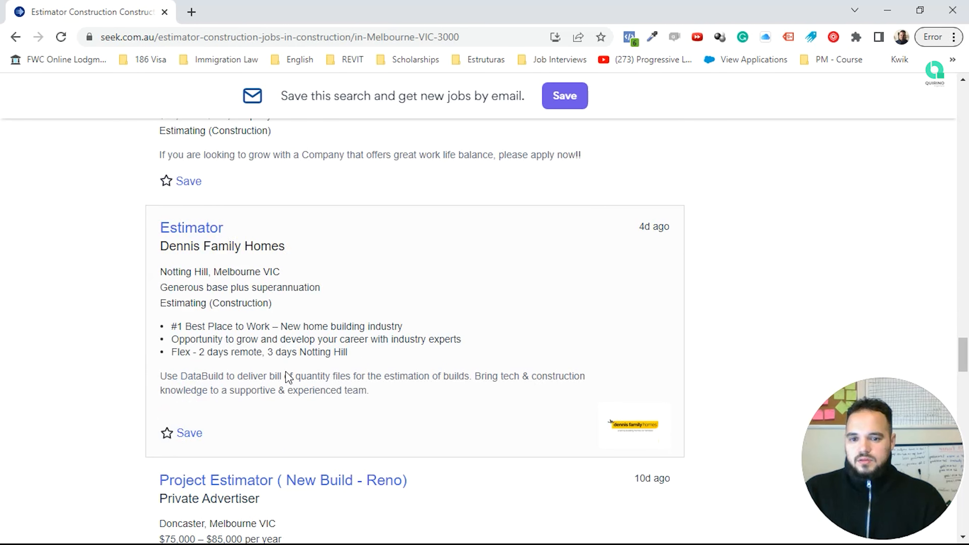
pyautogui.scroll(-5, 289, 377)
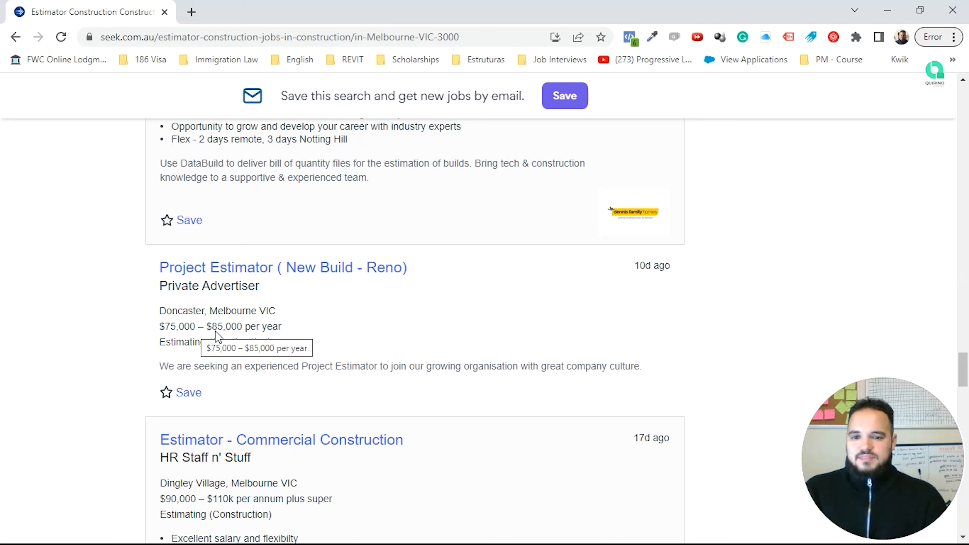
pyautogui.scroll(-7, 216, 335)
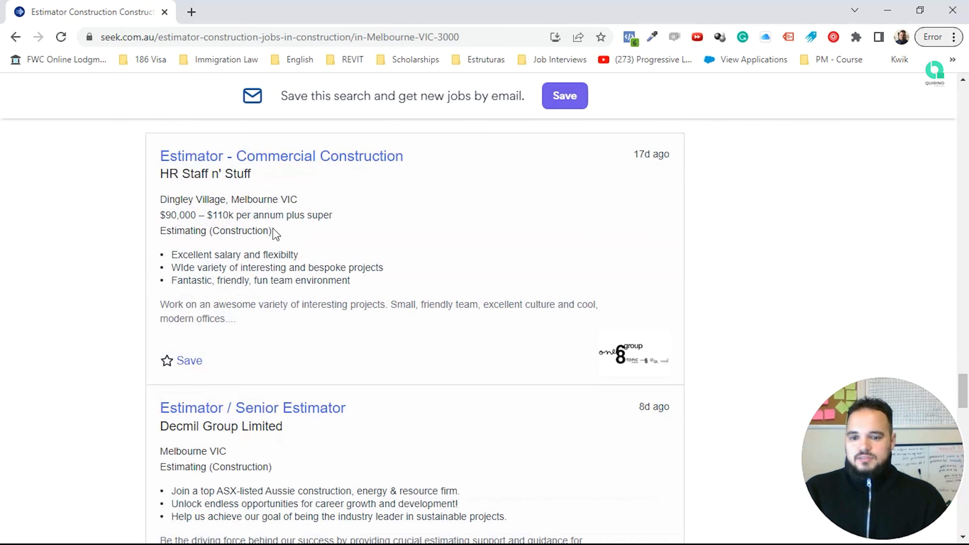
pyautogui.scroll(-8, 276, 234)
pyautogui.scroll(1, 287, 258)
pyautogui.scroll(-7, 288, 260)
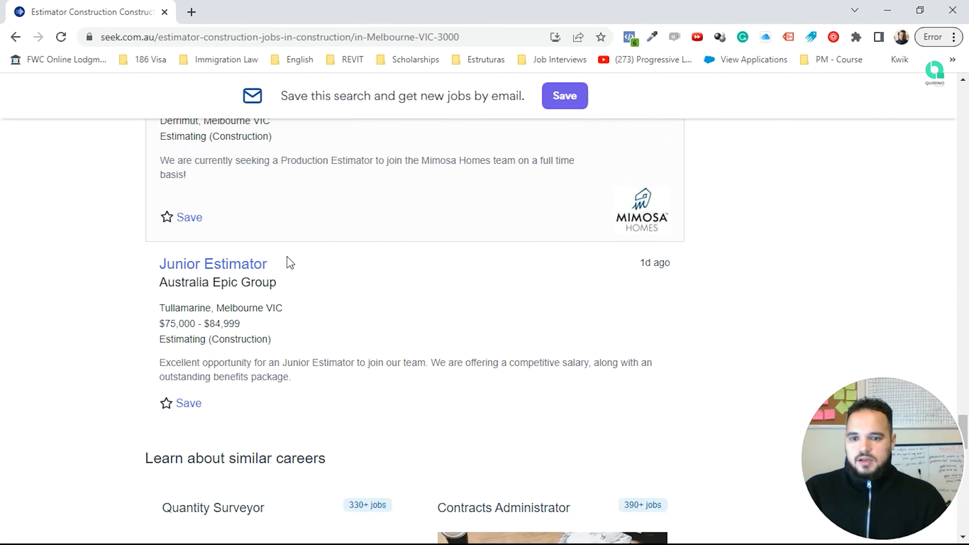
pyautogui.scroll(-2, 289, 263)
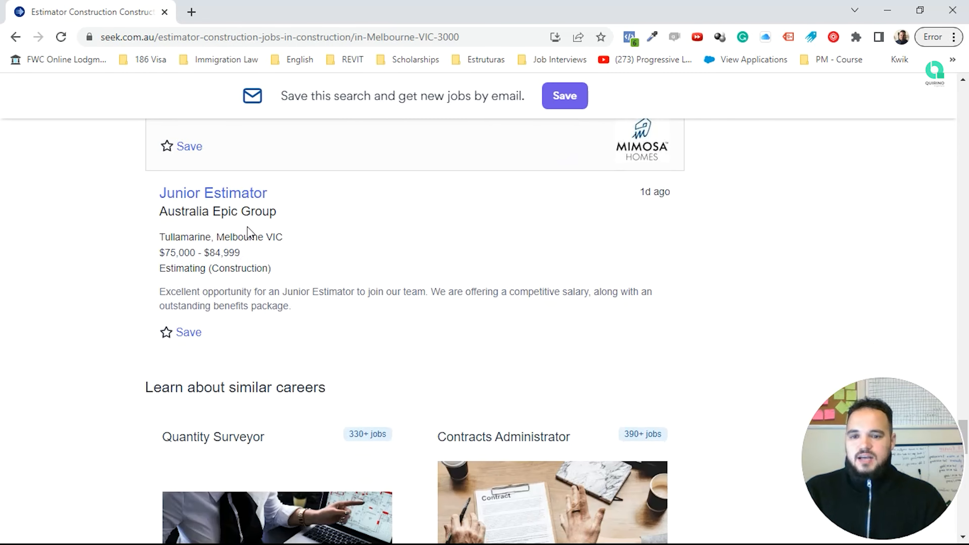
pyautogui.scroll(-15, 340, 252)
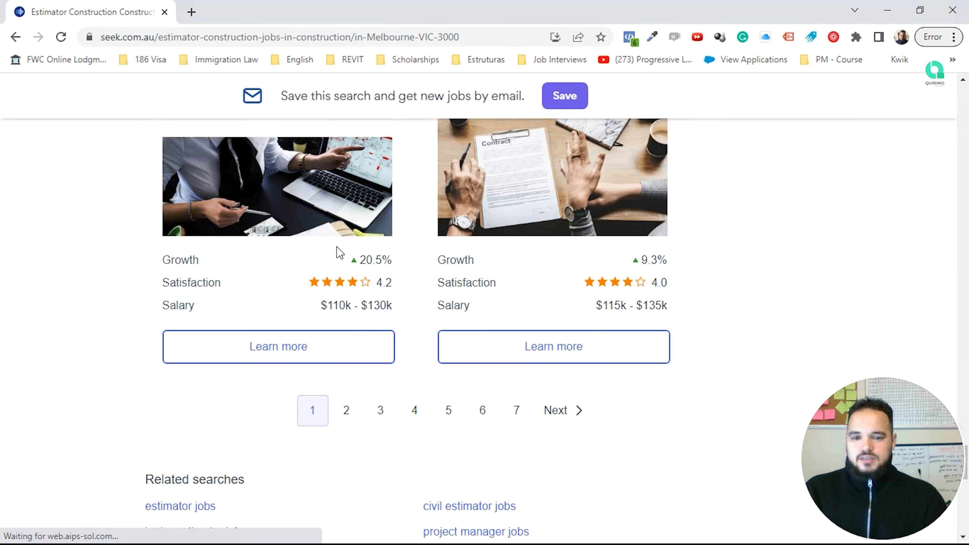
pyautogui.scroll(17, 340, 253)
pyautogui.scroll(20, 340, 253)
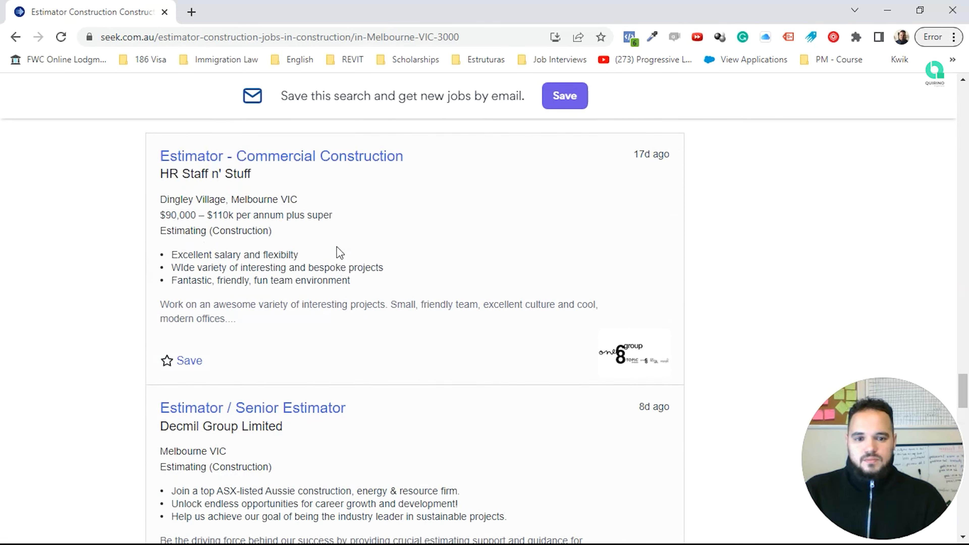
pyautogui.scroll(7, 340, 253)
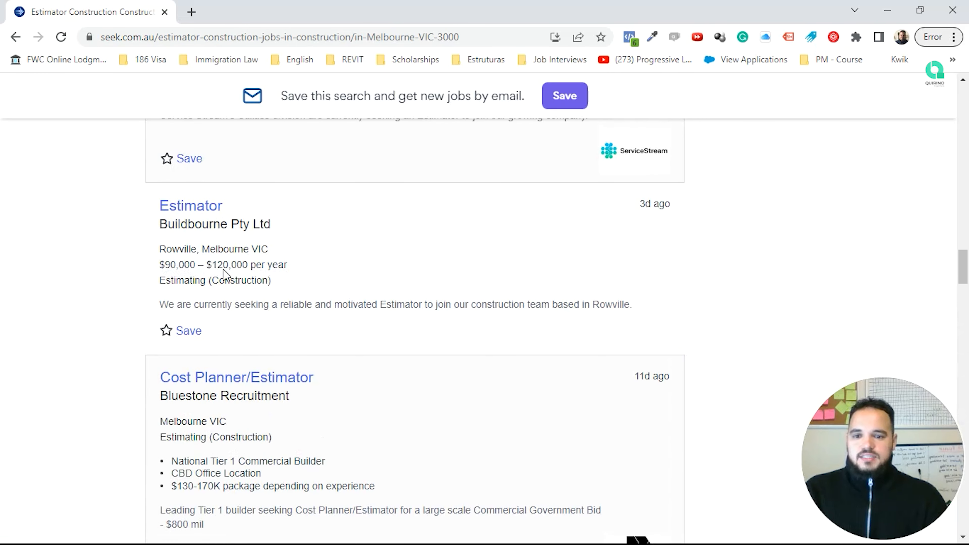
pyautogui.scroll(10, 331, 273)
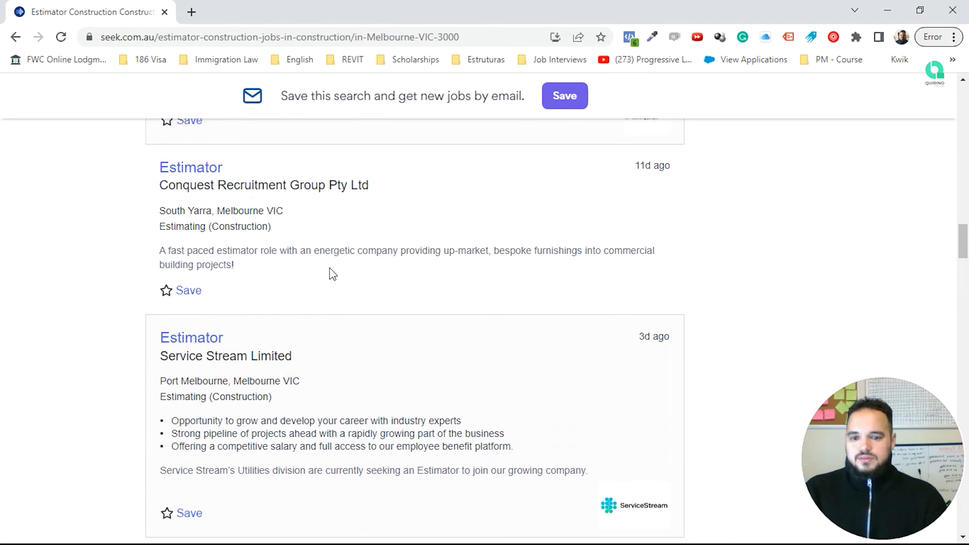
pyautogui.scroll(6, 332, 274)
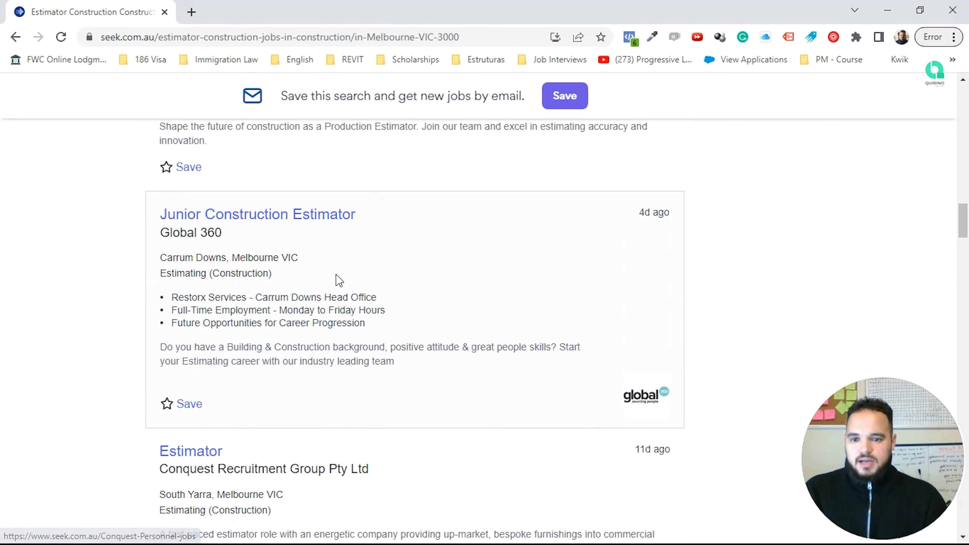
pyautogui.scroll(5, 366, 311)
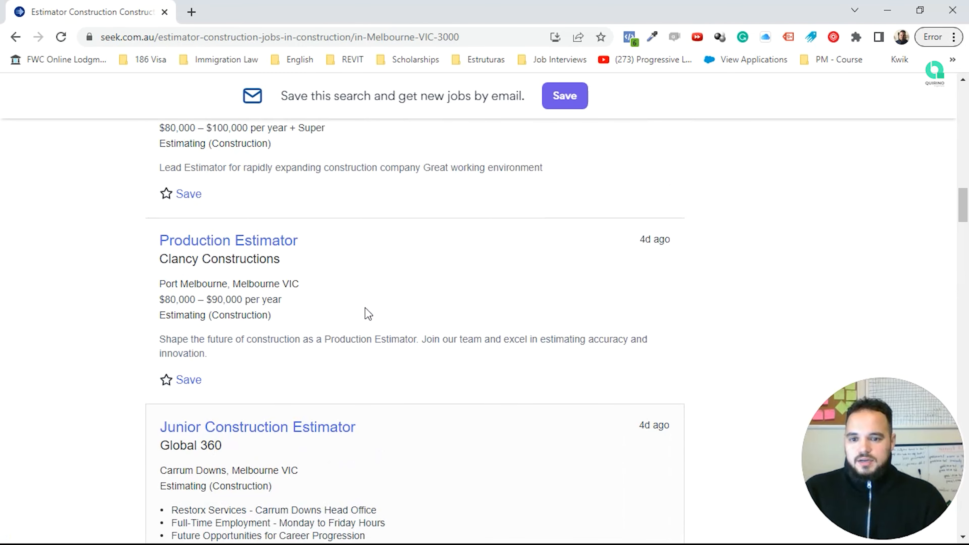
pyautogui.scroll(3, 366, 313)
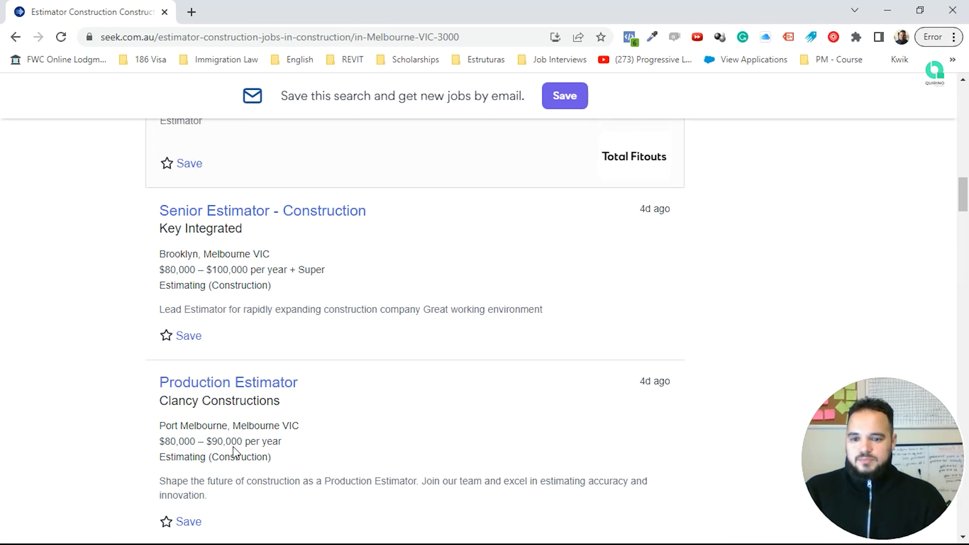
pyautogui.scroll(2, 313, 447)
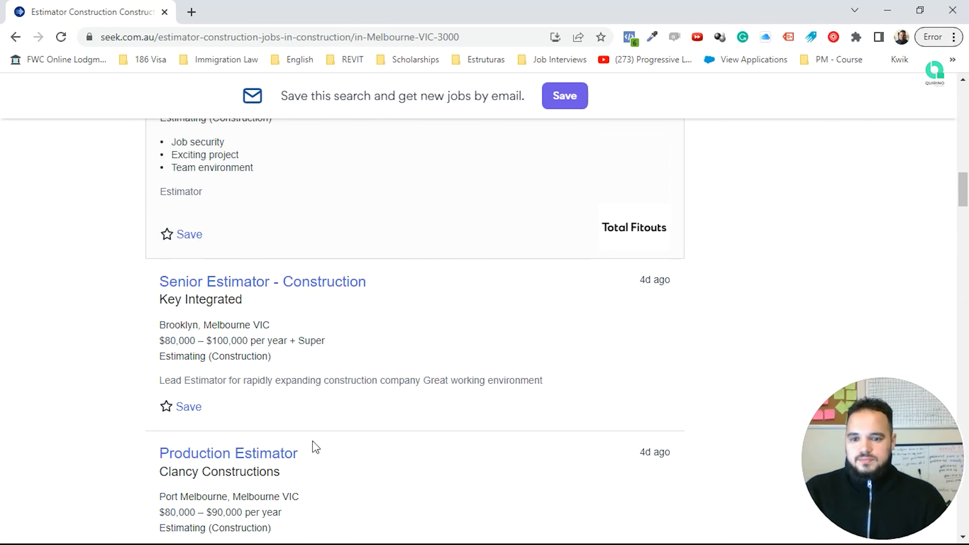
pyautogui.scroll(4, 315, 446)
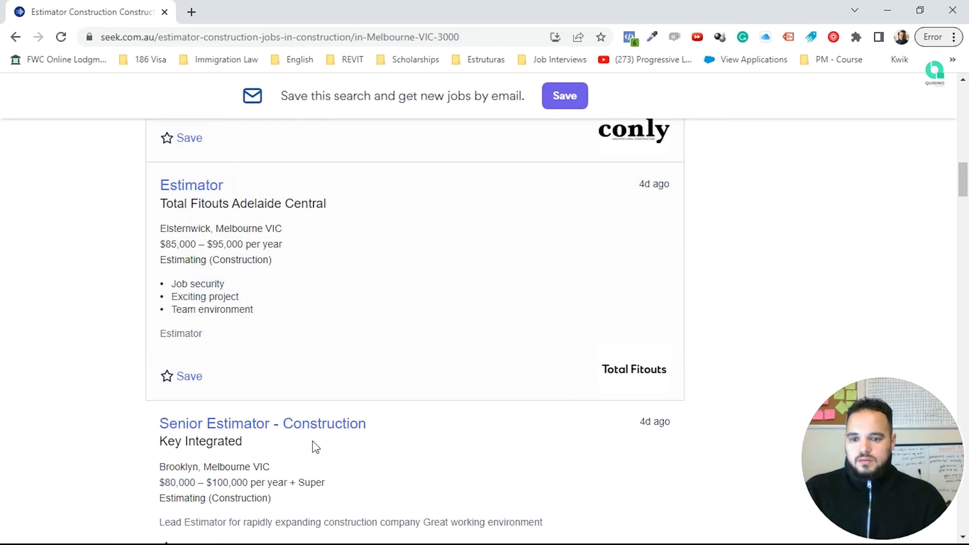
pyautogui.scroll(2, 315, 447)
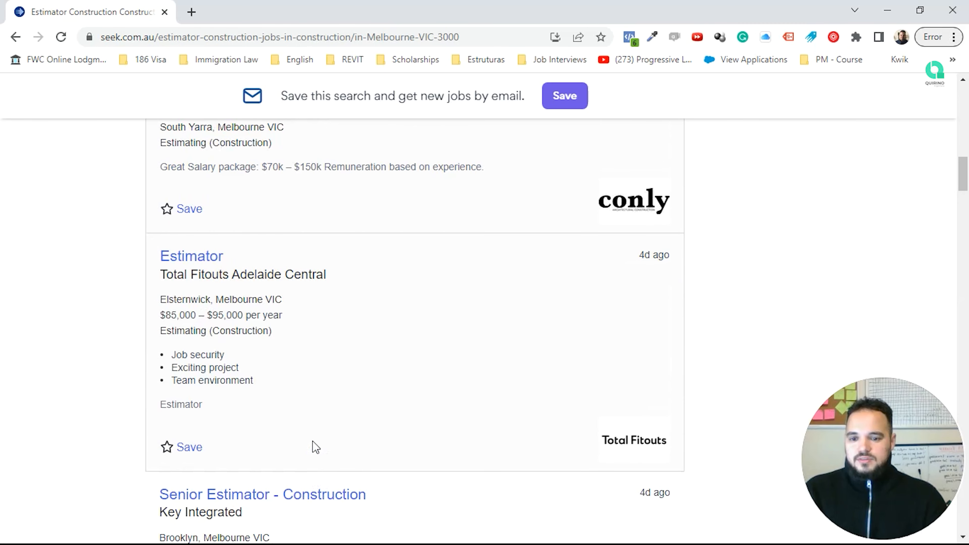
pyautogui.scroll(-2, 315, 447)
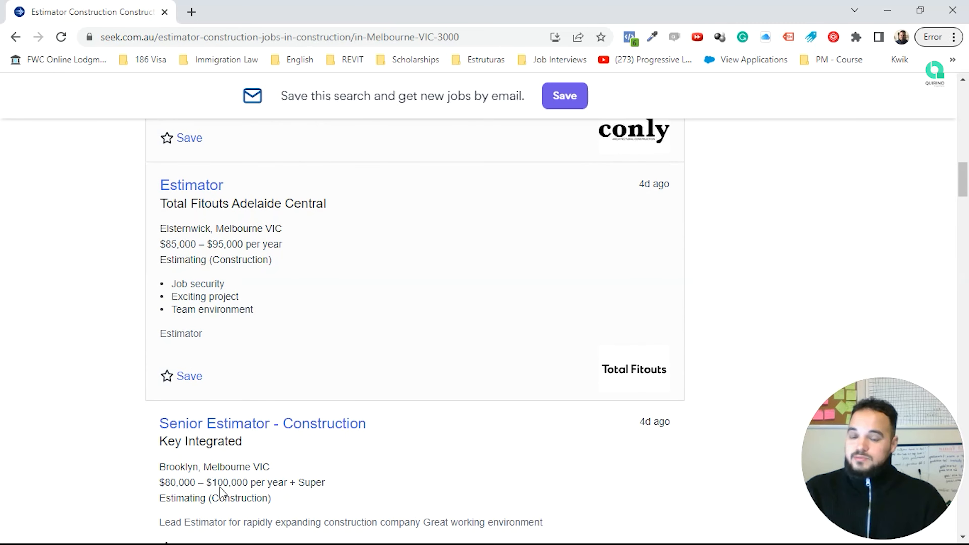
pyautogui.scroll(2, 305, 392)
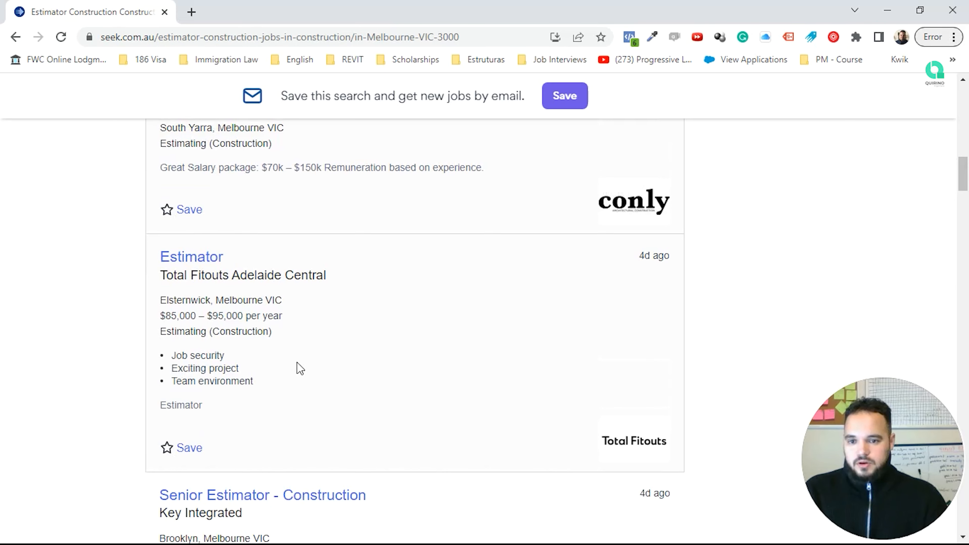
pyautogui.scroll(2, 298, 368)
pyautogui.scroll(2, 309, 291)
pyautogui.scroll(5, 311, 295)
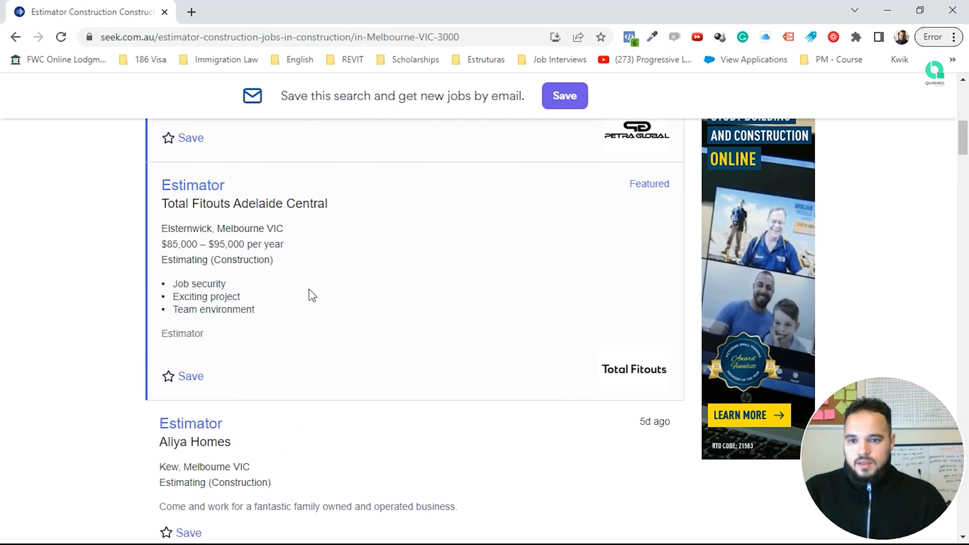
pyautogui.scroll(5, 311, 295)
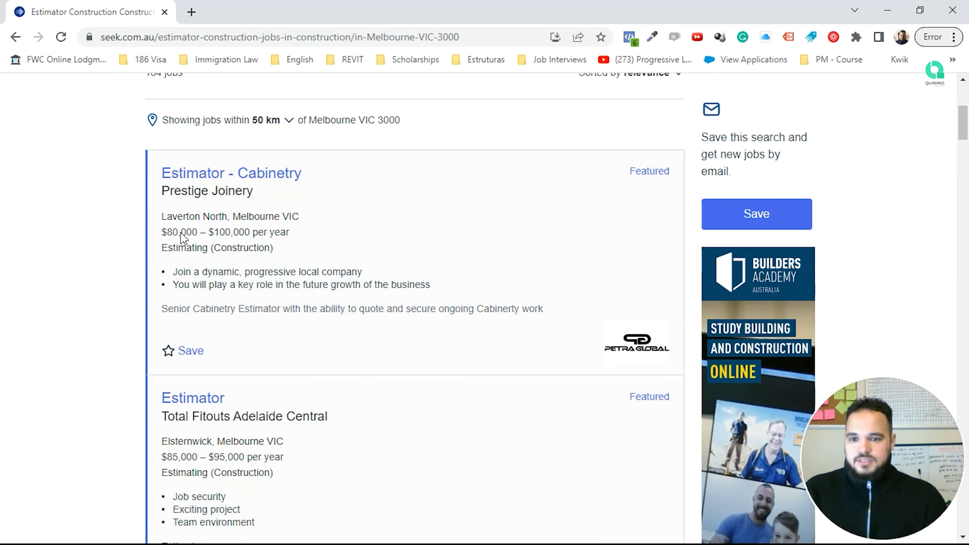
pyautogui.scroll(2, 293, 311)
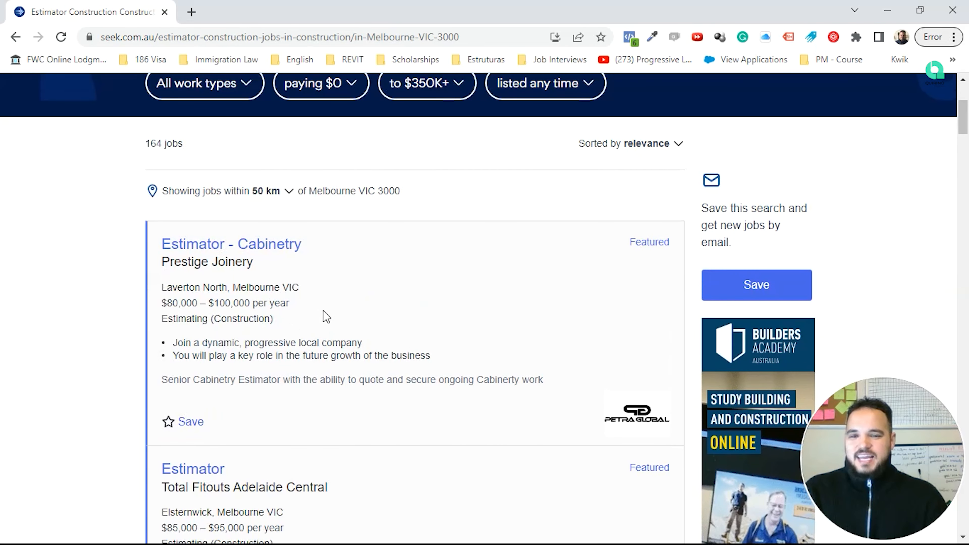
# Step: Minimize the browser and enter 90000 in G132, shown in Accounting format as $90,000.00
pyautogui.click(887, 11)
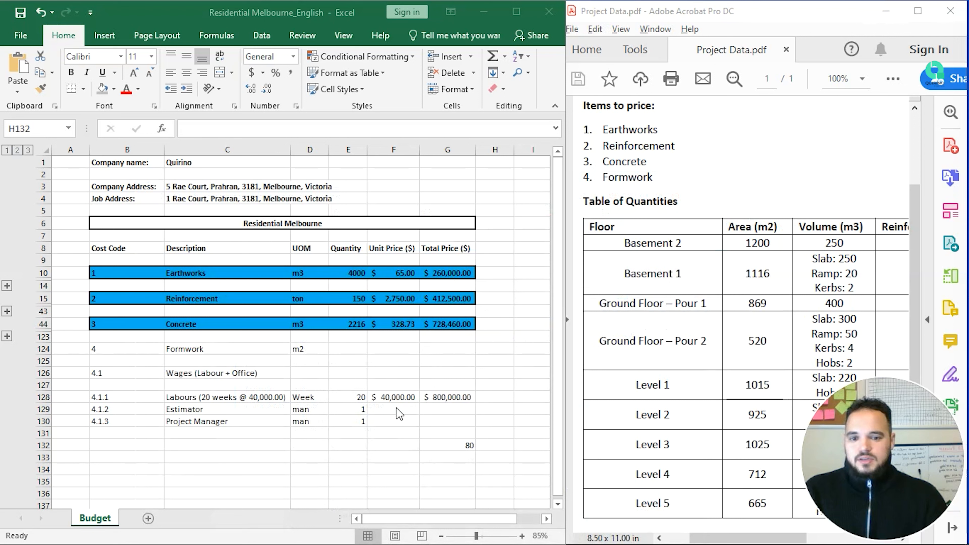
pyautogui.click(389, 445)
pyautogui.click(465, 446)
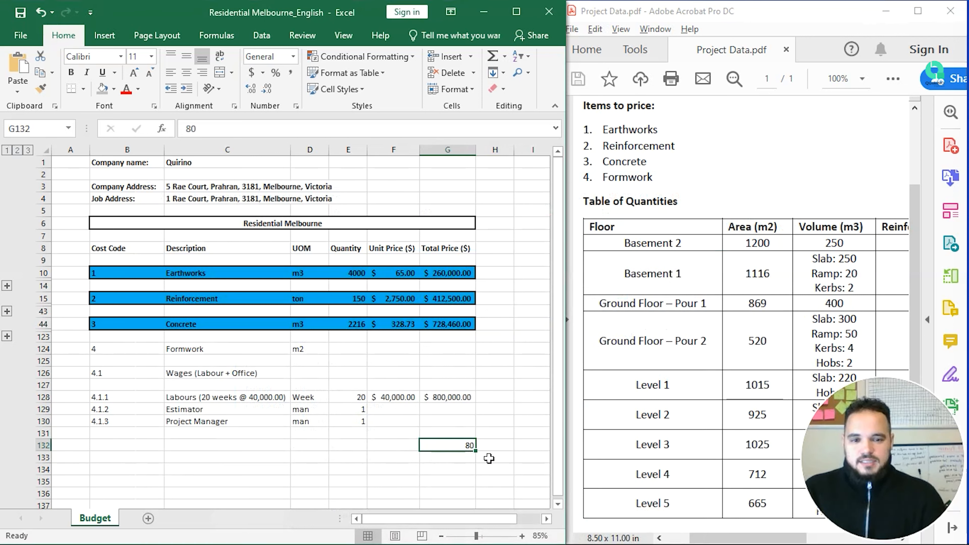
pyautogui.write('90')
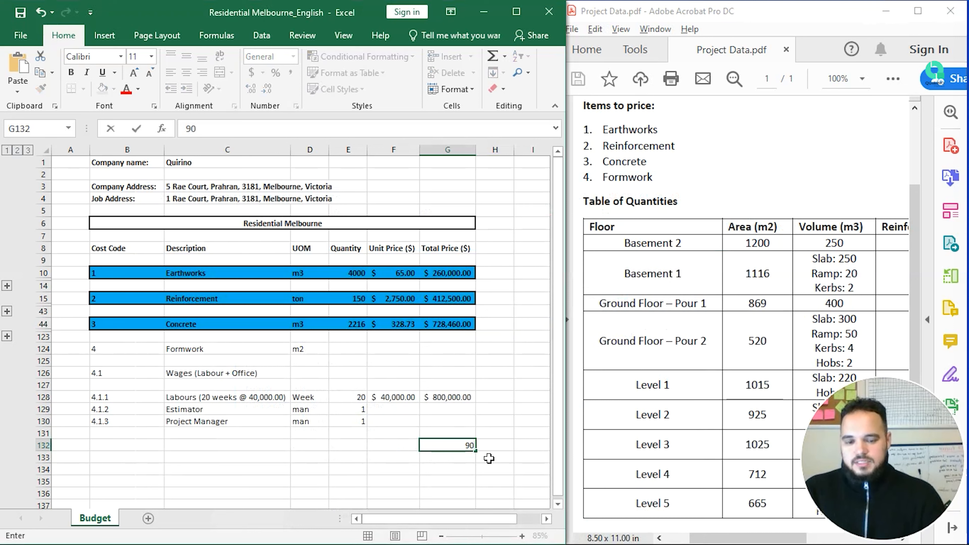
pyautogui.write('000')
pyautogui.press('Return')
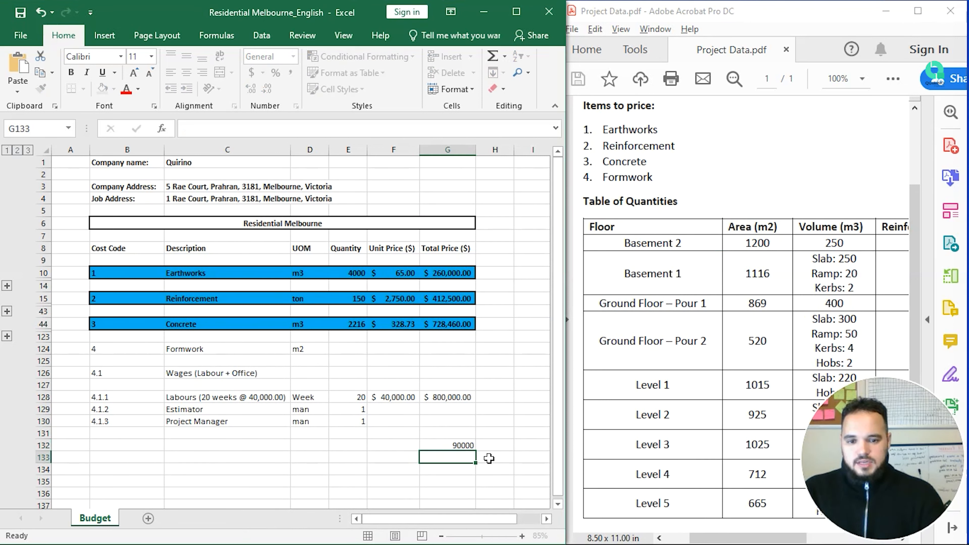
pyautogui.press('Up')
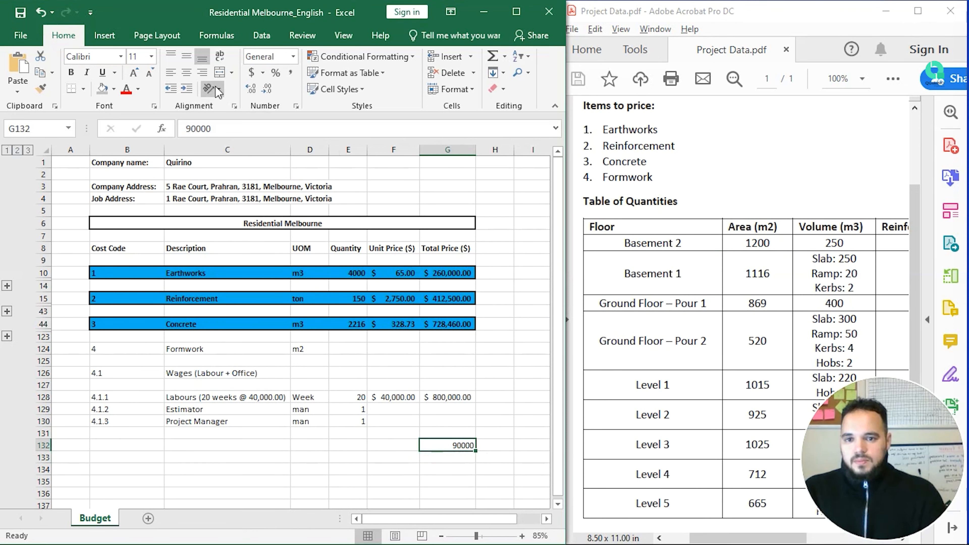
pyautogui.click(251, 74)
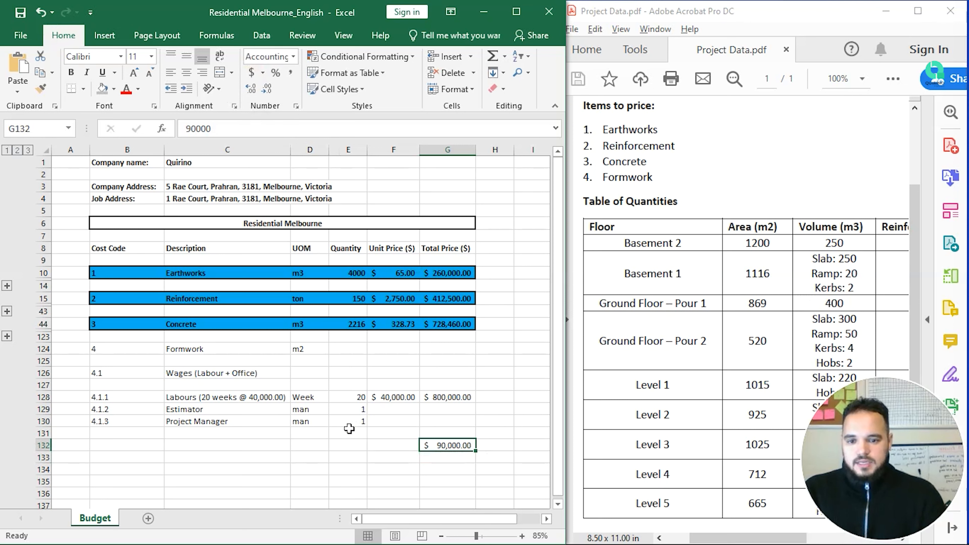
# Step: Check the Labours and Estimator quantity and price cells, ending at F131
pyautogui.click(382, 411)
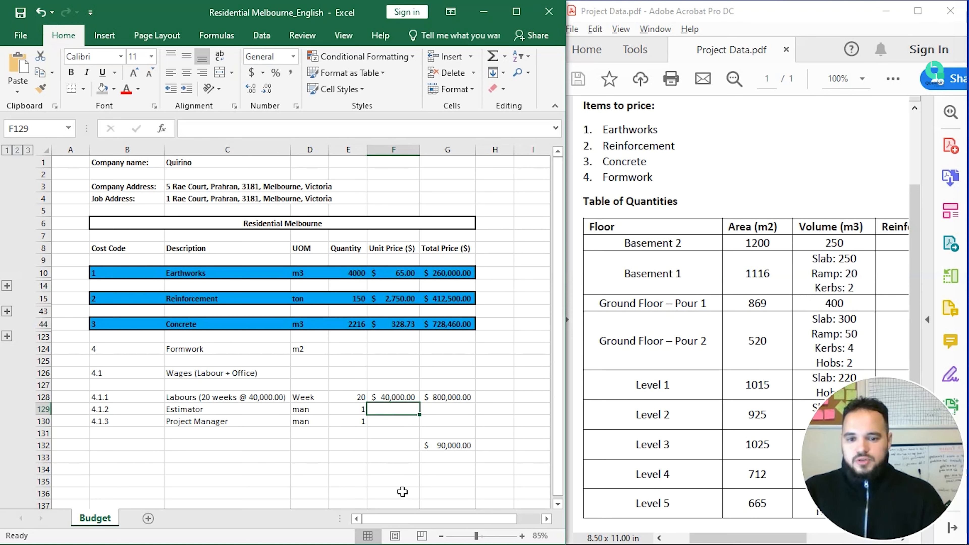
pyautogui.press('Up')
pyautogui.press('Left')
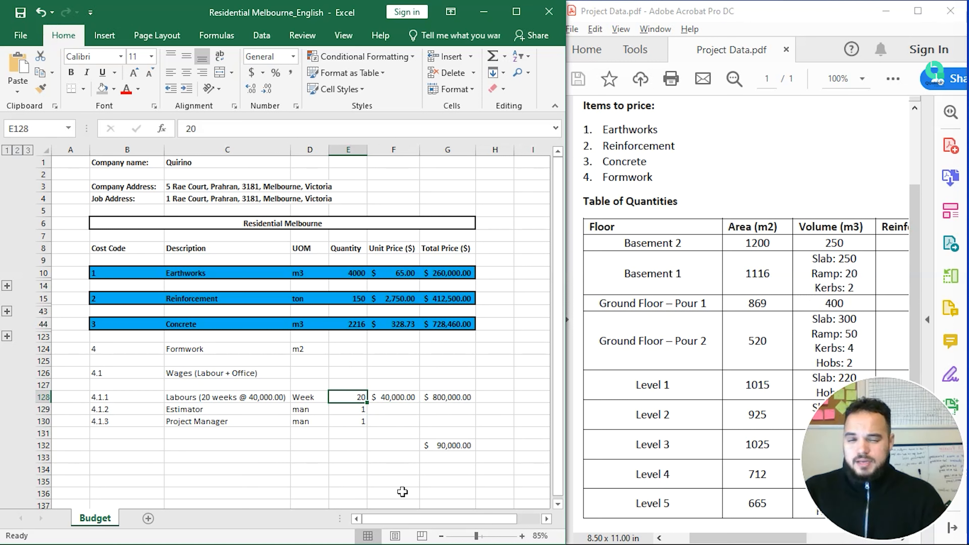
pyautogui.press('Down')
pyautogui.press('Right')
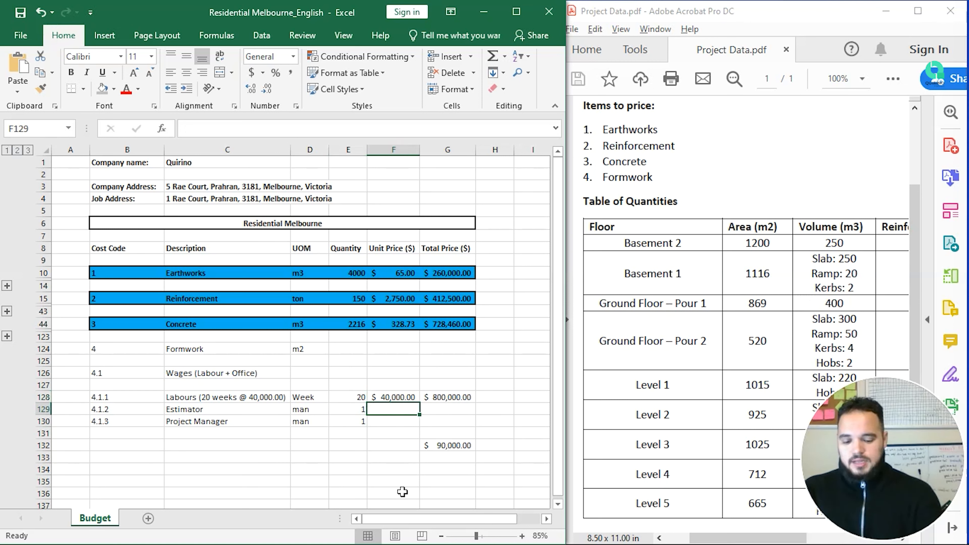
pyautogui.press('Down')
pyautogui.press('Down')
pyautogui.press('Up')
pyautogui.press('Up')
pyautogui.press('Down')
pyautogui.press('Down')
pyautogui.press('Down')
pyautogui.press('Down')
# Step: Enter =G132/12 in G133 to get the monthly figure of 7,500
pyautogui.press('Right')
pyautogui.write('=')
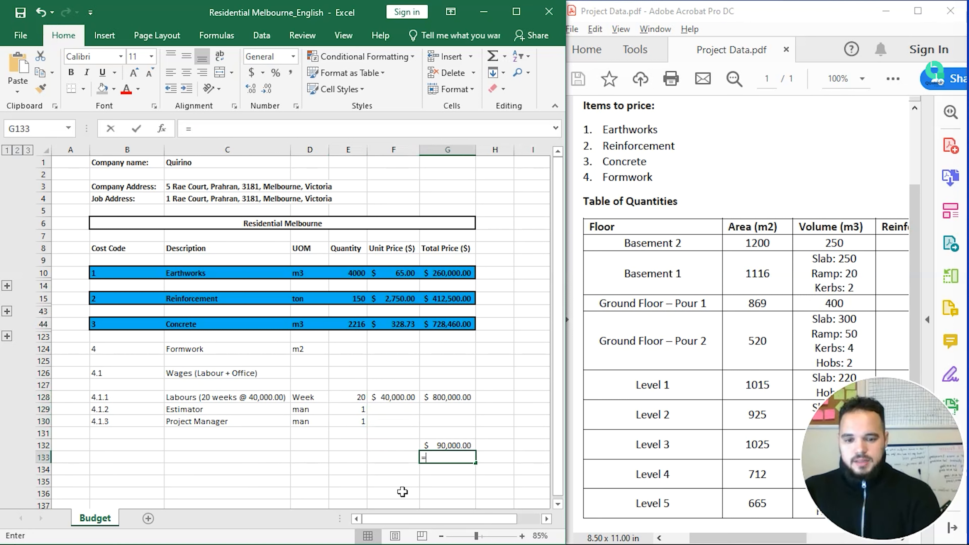
pyautogui.press('Up')
pyautogui.write('/12')
pyautogui.press('Return')
pyautogui.press('Up')
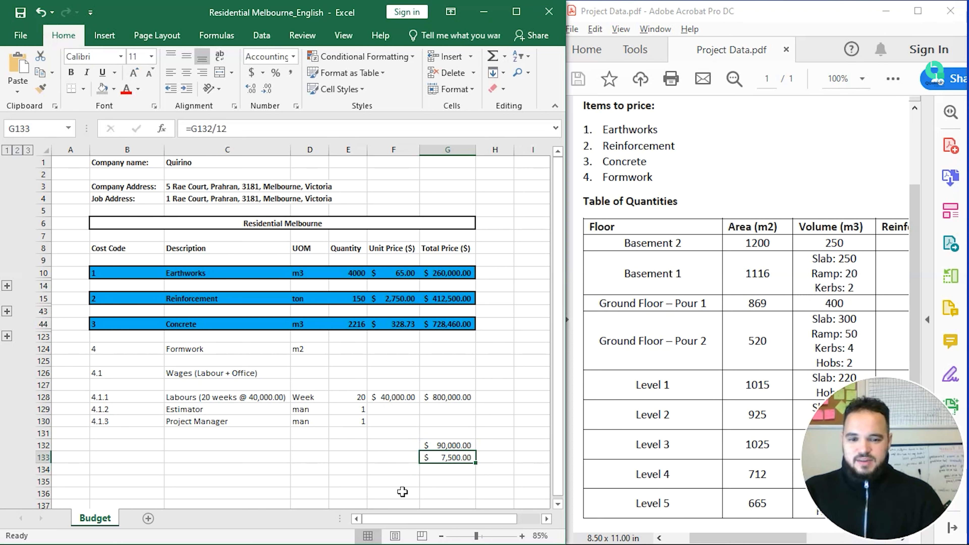
# Step: Price the Estimator in F129 as =7500*4*1.2, giving 36000
pyautogui.press('Left')
pyautogui.press('Up')
pyautogui.press('Up')
pyautogui.press('Up')
pyautogui.press('Up')
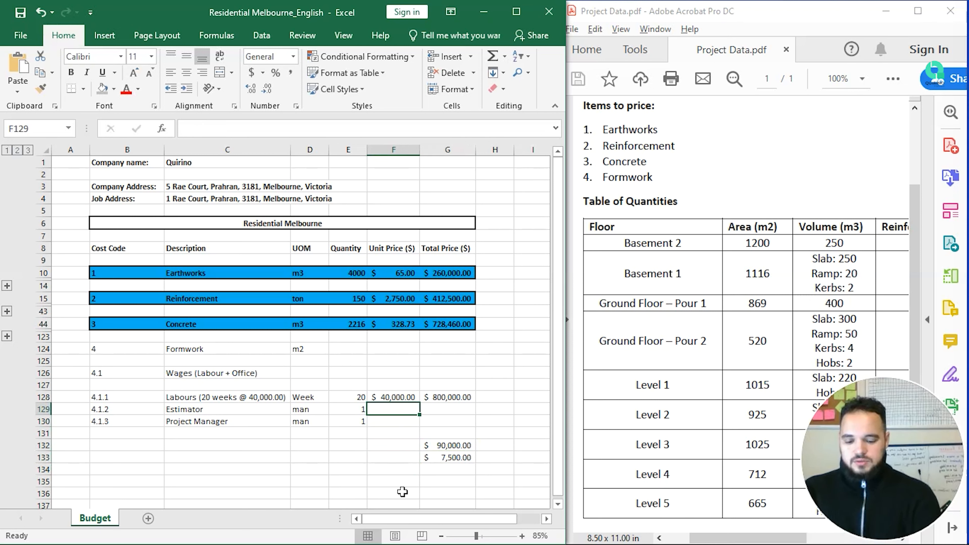
pyautogui.write('=7500')
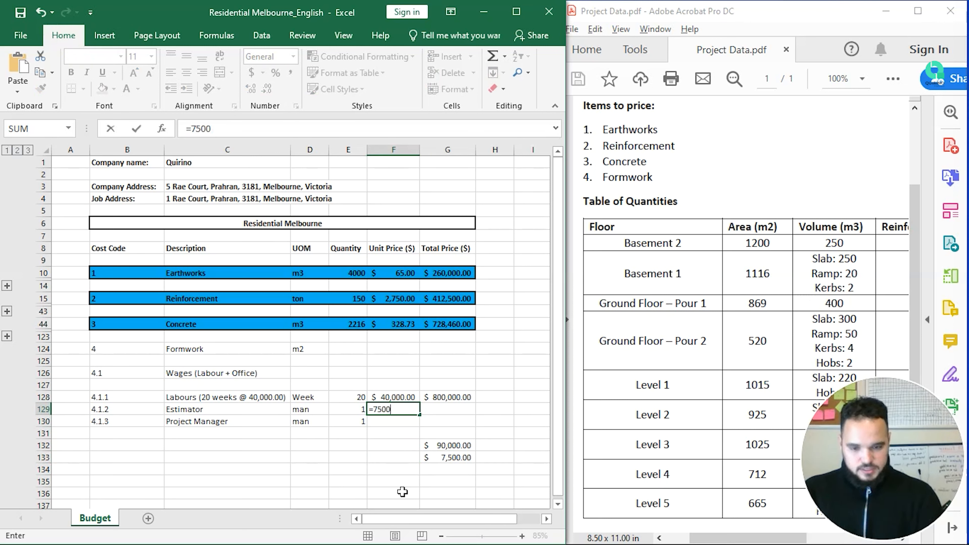
pyautogui.write('*4')
pyautogui.press('Return')
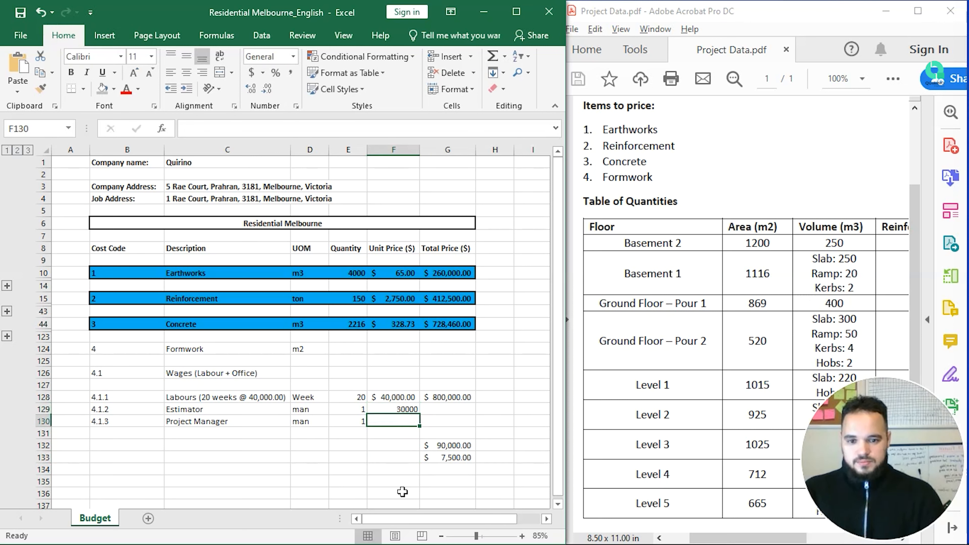
pyautogui.press('Up')
pyautogui.press('F2')
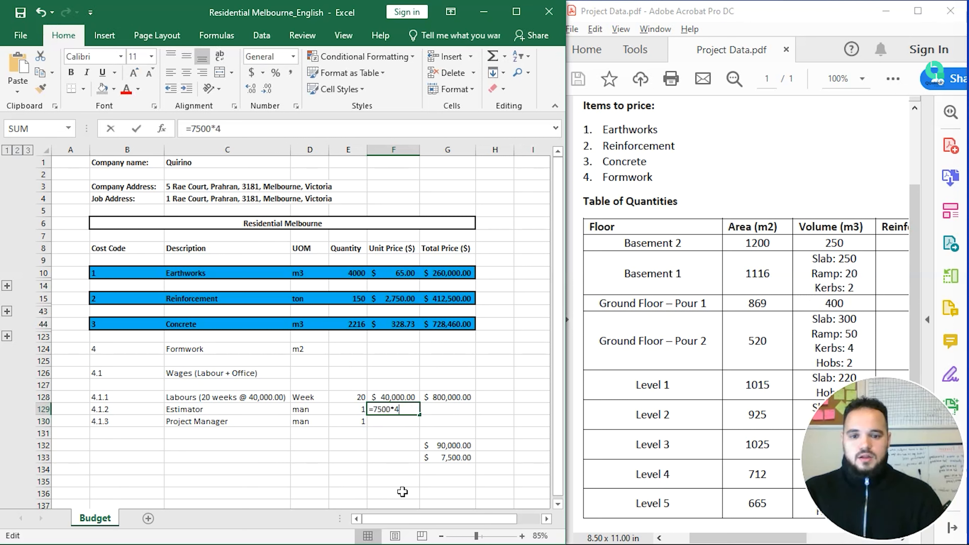
pyautogui.write('*')
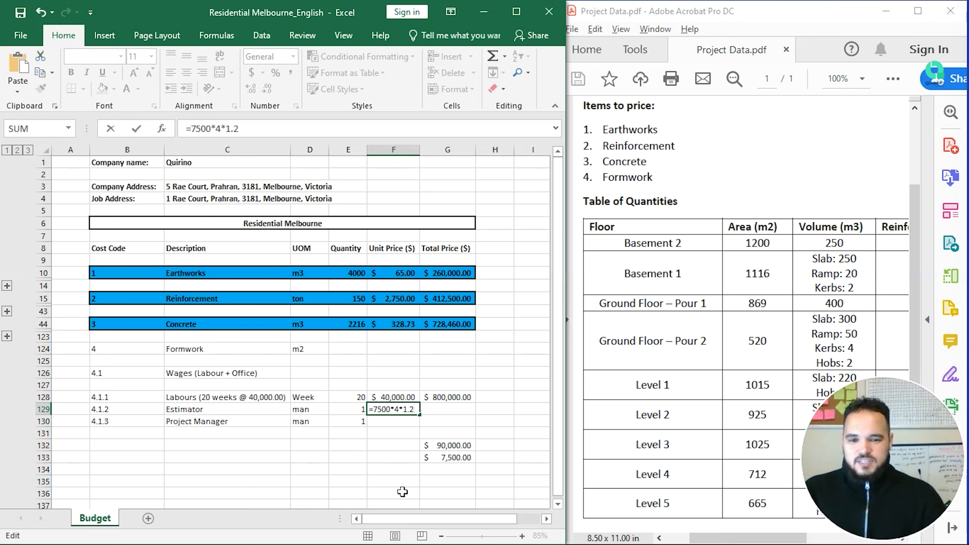
pyautogui.press('Return')
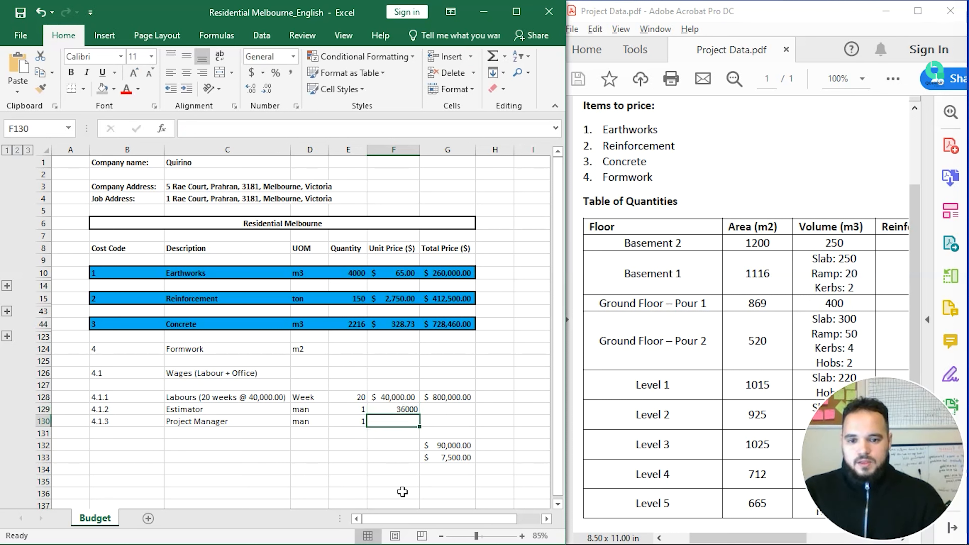
pyautogui.press('Up')
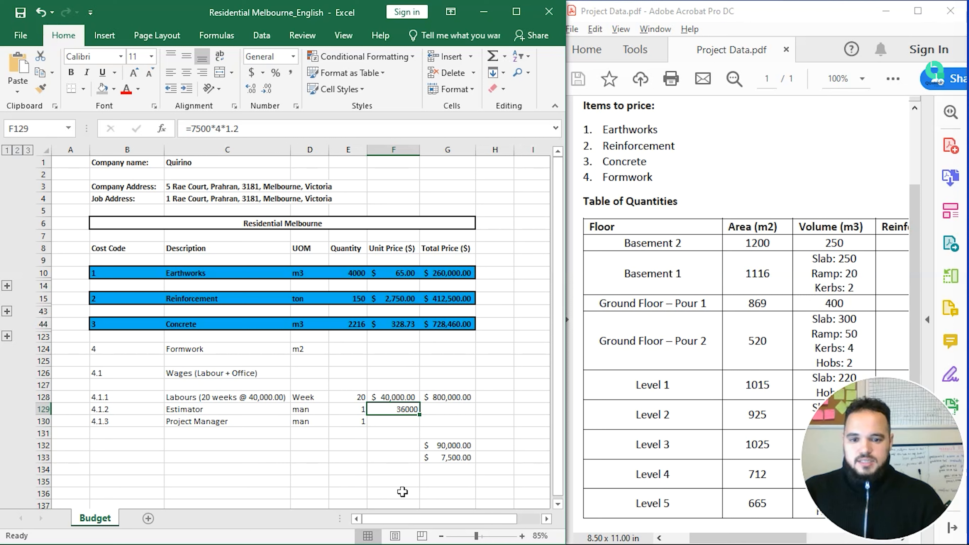
# Step: Total the Estimator line in G129 as unit price times quantity, giving 36000
pyautogui.press('Right')
pyautogui.write('=')
pyautogui.press('Left')
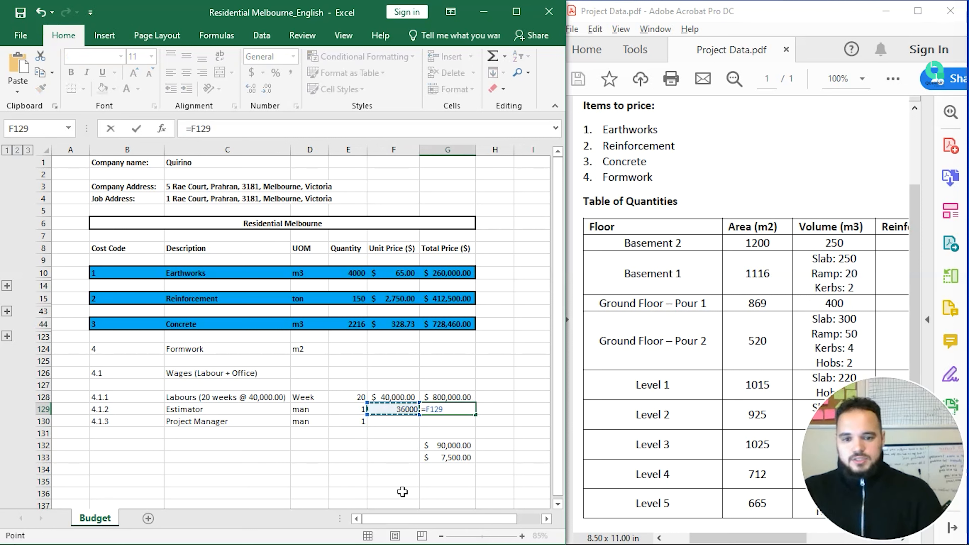
pyautogui.write('*')
pyautogui.press('Left')
pyautogui.press('Left')
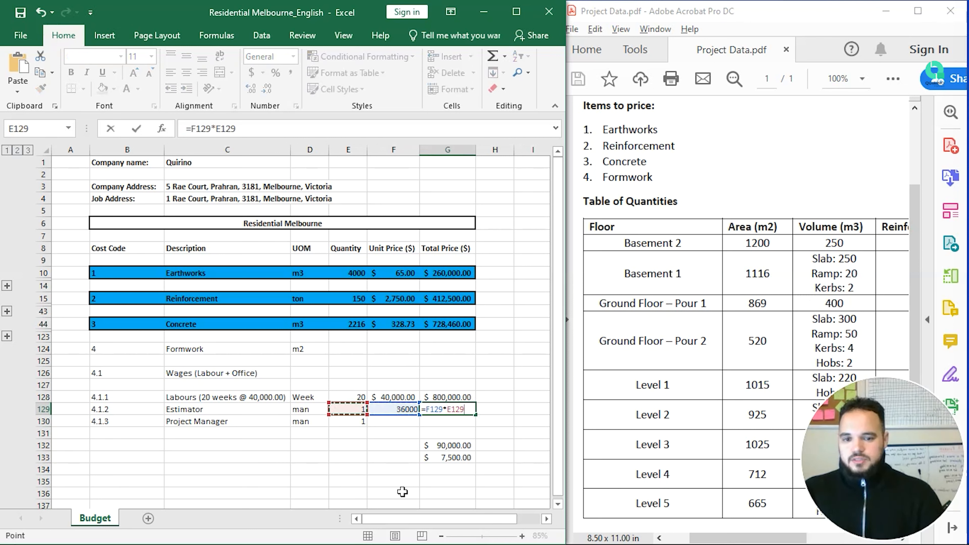
pyautogui.press('Return')
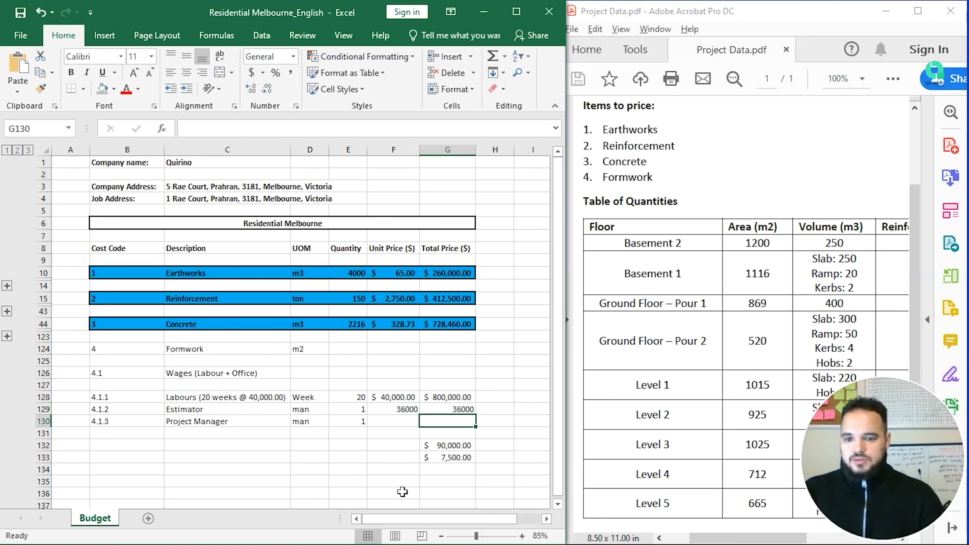
pyautogui.press('Left')
# Step: Enter scratch values 120 in F134 and 200 in G134
pyautogui.press('Down')
pyautogui.press('Down')
pyautogui.press('Down')
pyautogui.press('Down')
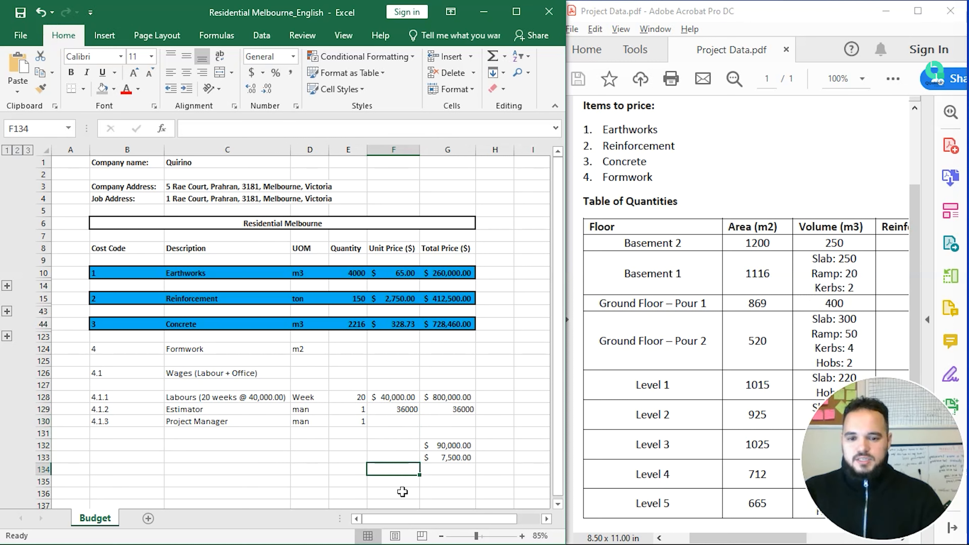
pyautogui.write('120')
pyautogui.press('Return')
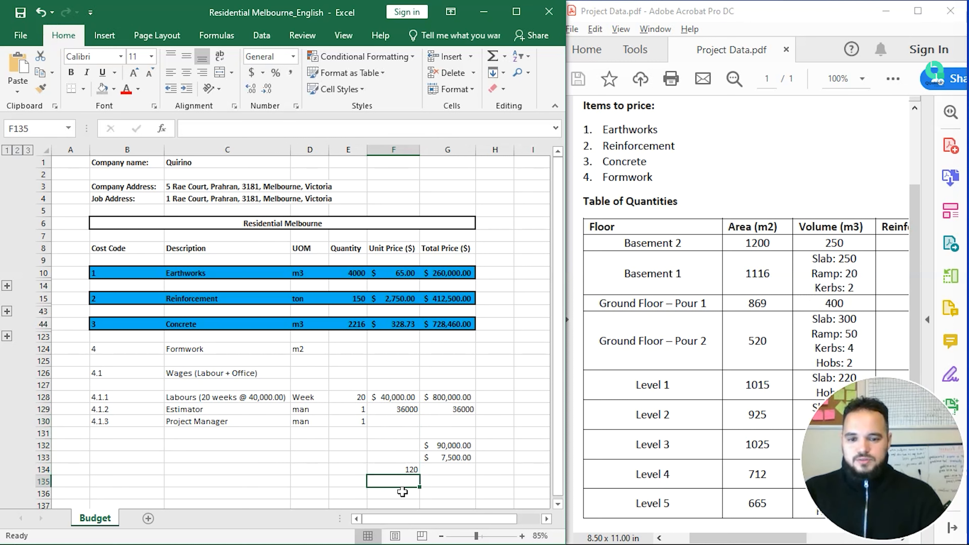
pyautogui.press('Up')
pyautogui.press('Right')
pyautogui.write('200')
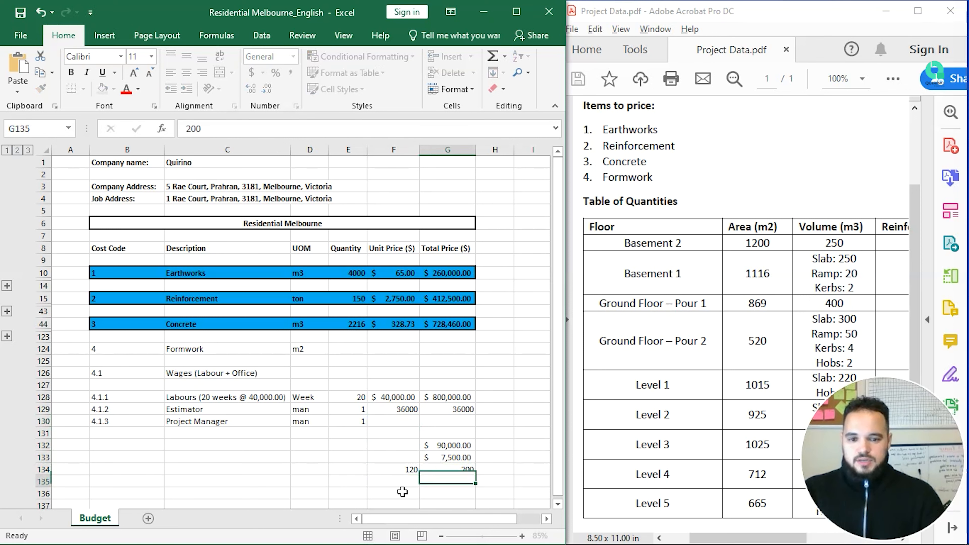
pyautogui.press('Return')
# Step: Put 150 in G136 and its twelfth, =G136/12, in G138
pyautogui.scroll(-1, 403, 492)
pyautogui.press('Down')
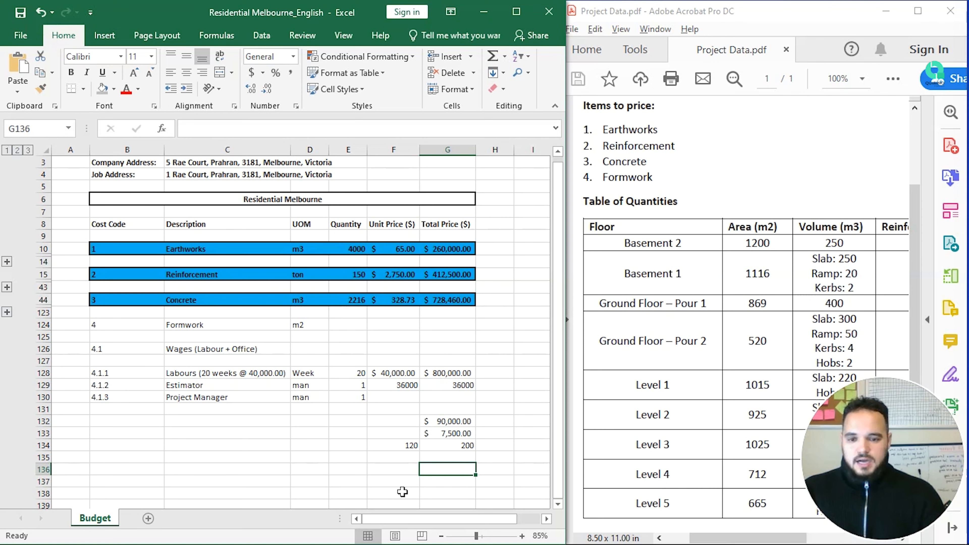
pyautogui.write('150')
pyautogui.press('Return')
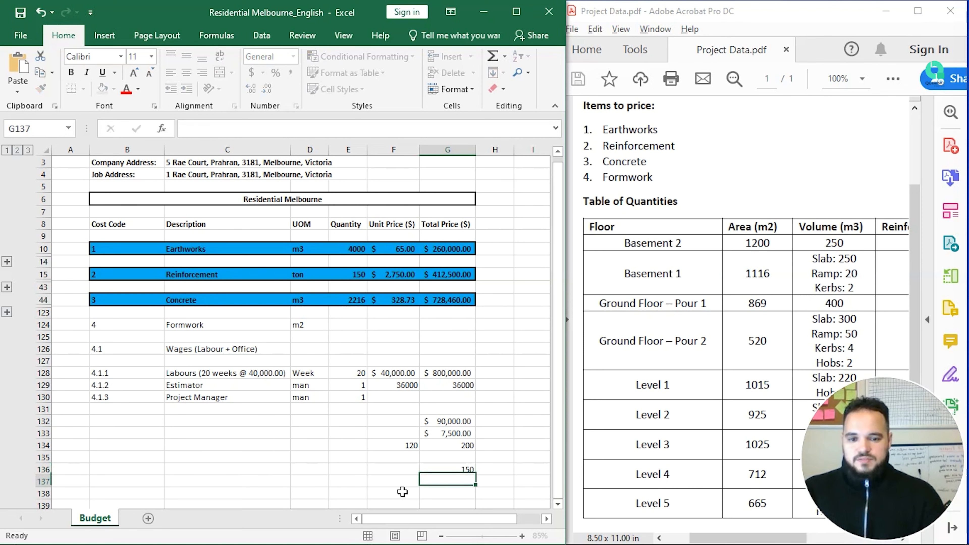
pyautogui.press('Down')
pyautogui.press('Down')
pyautogui.scroll(-1, 403, 492)
pyautogui.press('Up')
pyautogui.press('Up')
pyautogui.press('Down')
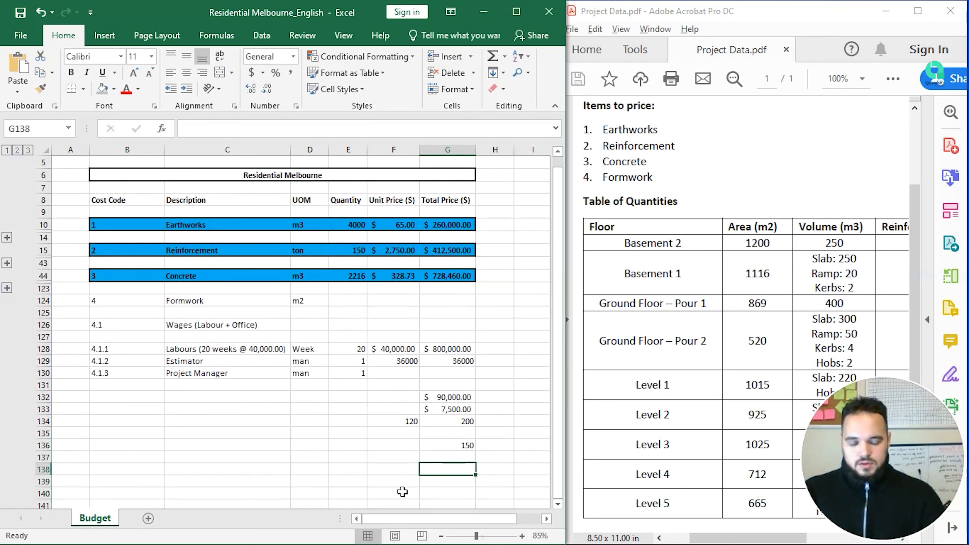
pyautogui.write('=')
pyautogui.press('Up')
pyautogui.press('Up')
pyautogui.write('/')
pyautogui.write('12')
pyautogui.press('Return')
# Step: Change G136 to 150000 and show G138 in Accounting format as $12,500.00
pyautogui.press('Down')
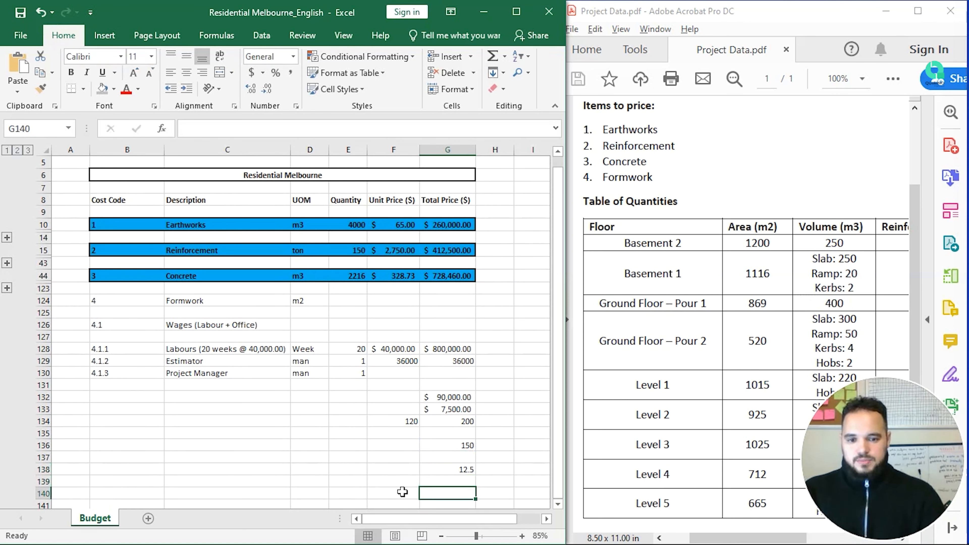
pyautogui.press('Up')
pyautogui.press('Up')
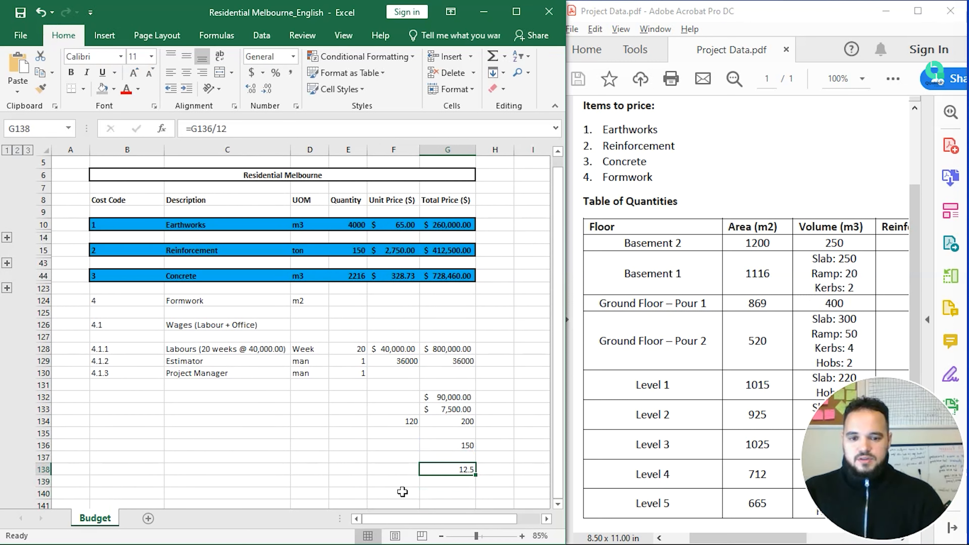
pyautogui.press('Up')
pyautogui.press('Up')
pyautogui.write('150000')
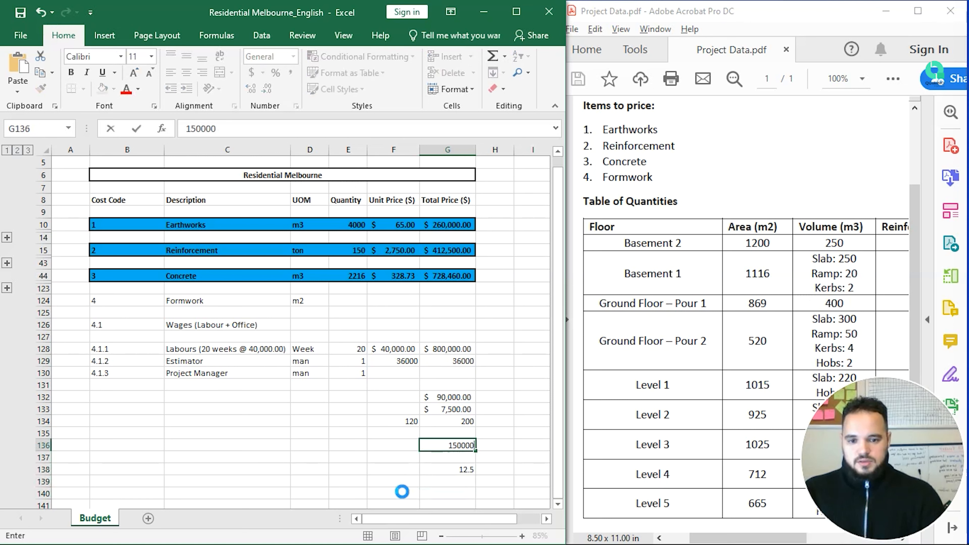
pyautogui.press('Return')
pyautogui.press('Down')
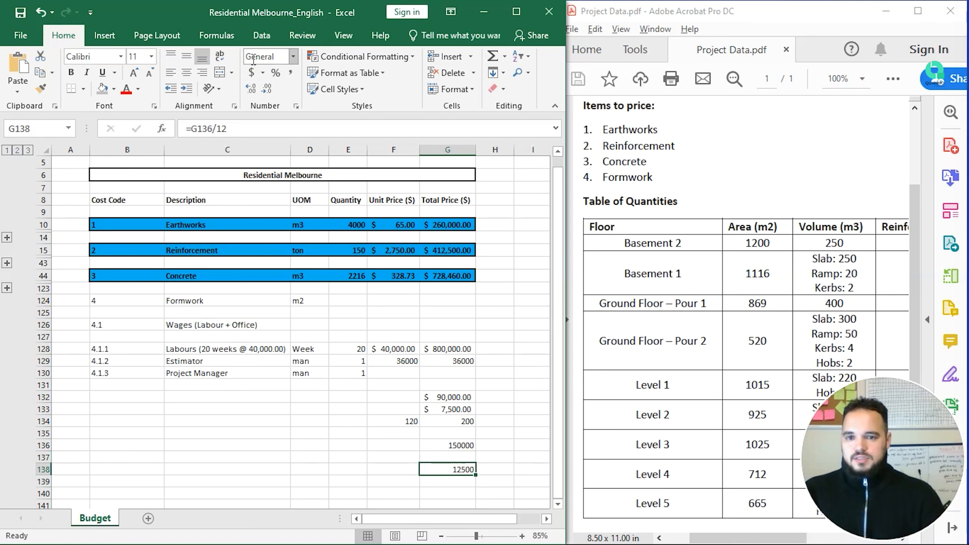
pyautogui.click(251, 73)
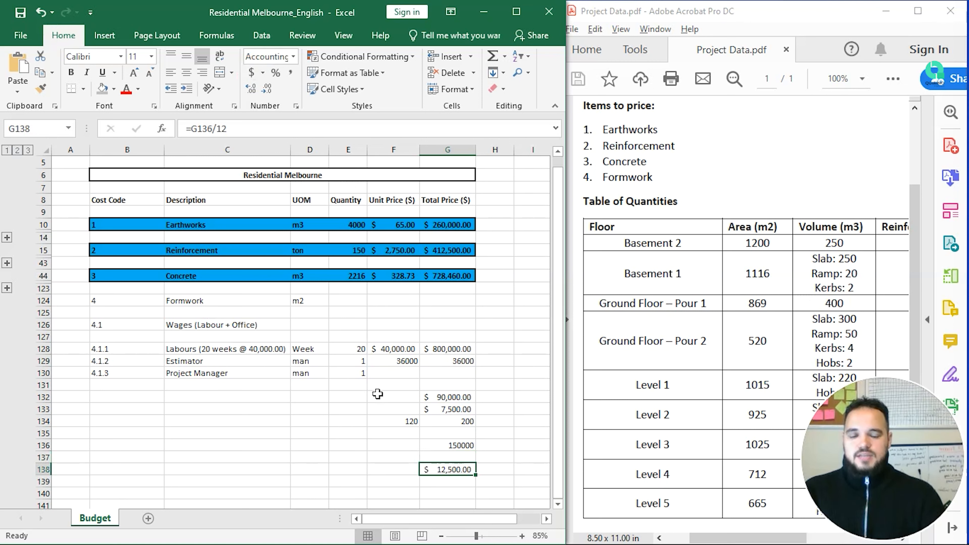
pyautogui.click(407, 370)
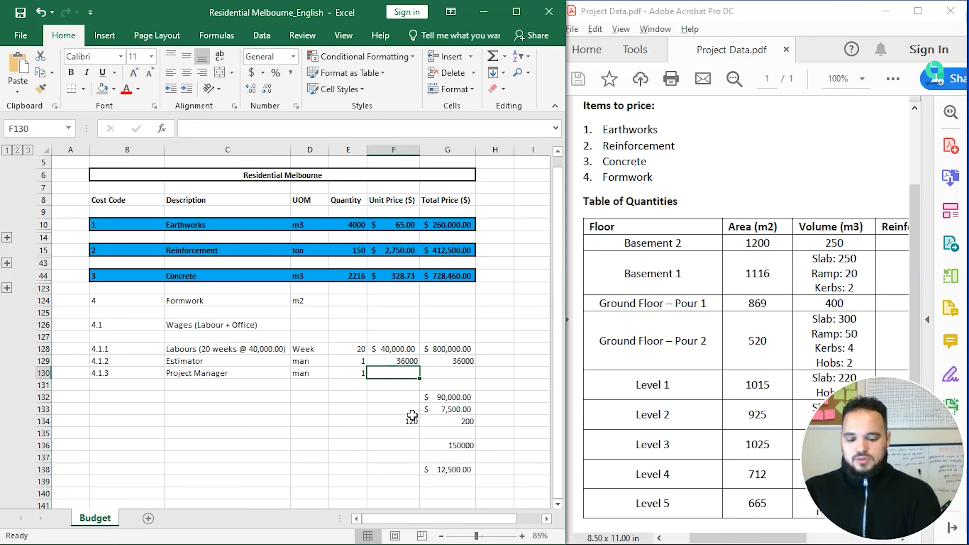
# Step: Enter =12500*4 in F130 and format F129:G130 as Accounting currency
pyautogui.write('=12500*4')
pyautogui.press('Return')
pyautogui.press('Up')
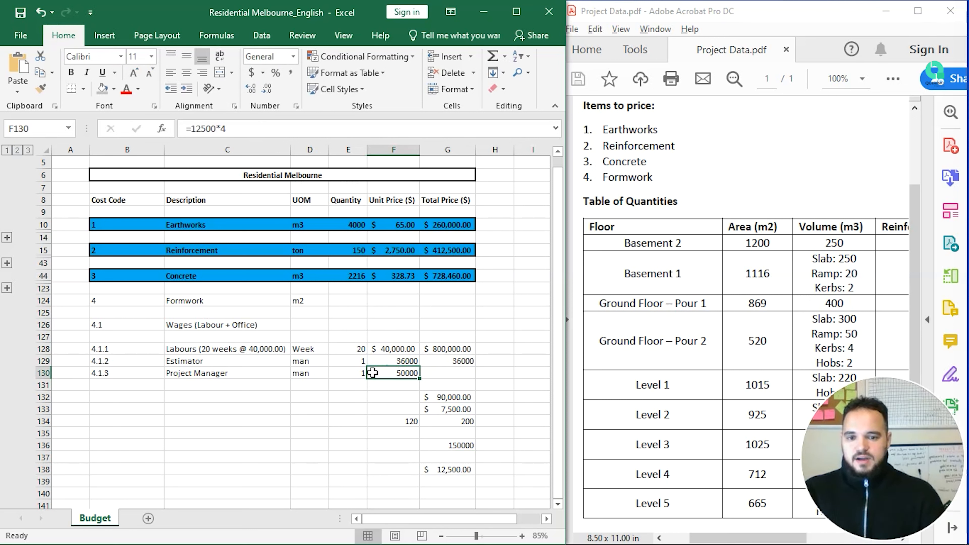
pyautogui.moveTo(386, 362); pyautogui.dragTo(447, 373)
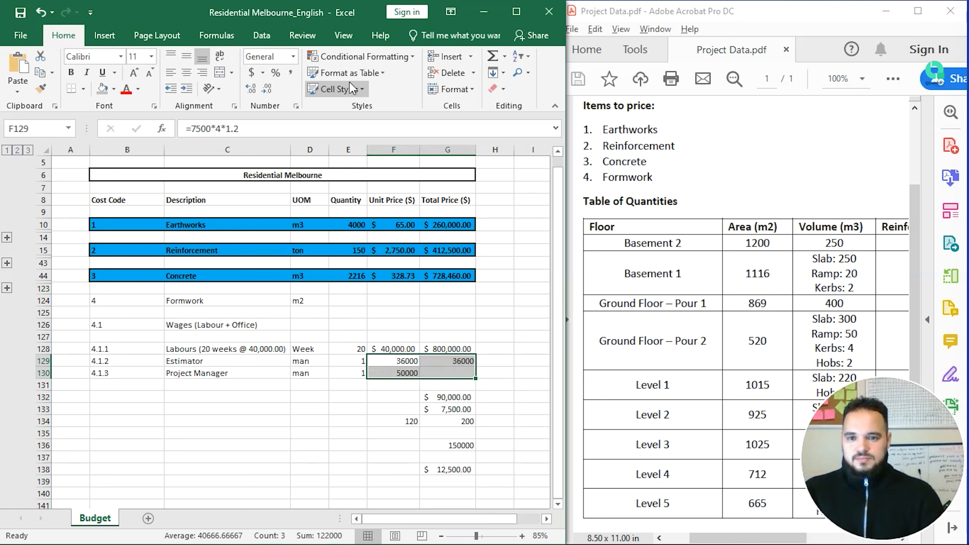
pyautogui.click(251, 73)
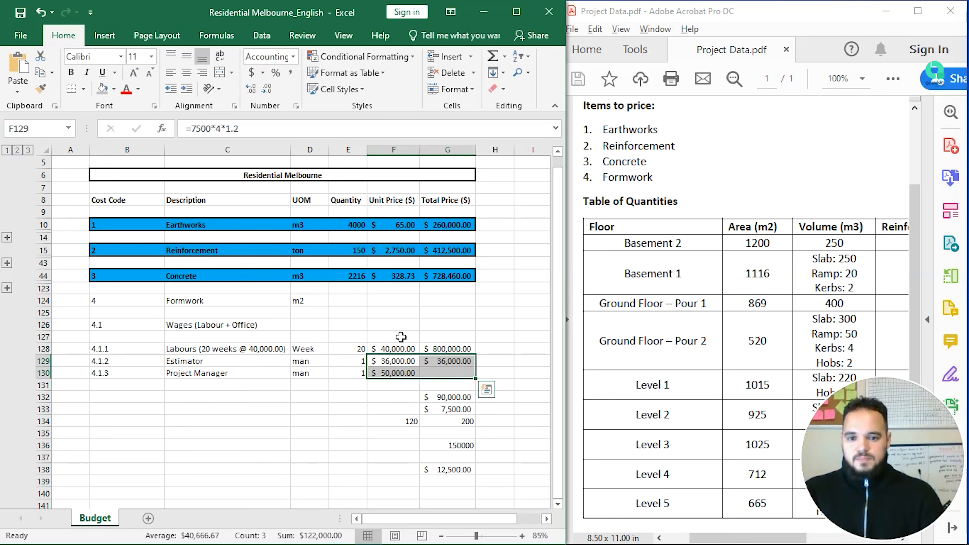
# Step: Extend the Project Manager price formula to =12500*4*1.35, giving $67,500.00
pyautogui.click(409, 374)
pyautogui.click(288, 128)
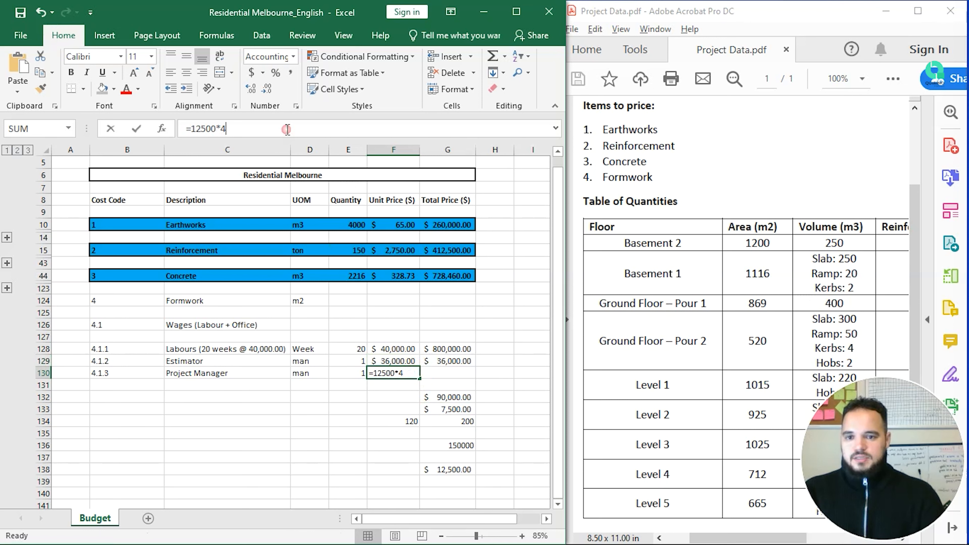
pyautogui.write('*')
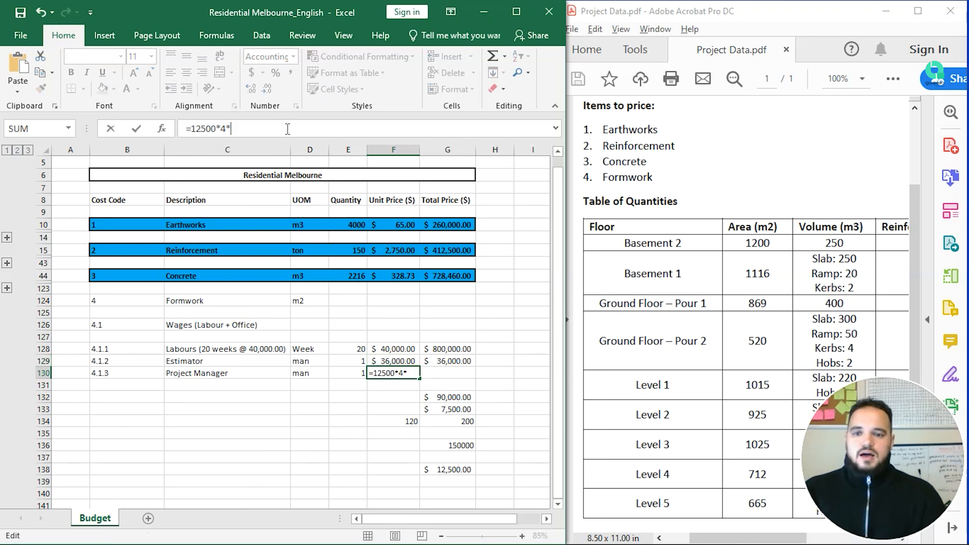
pyautogui.write('1.35')
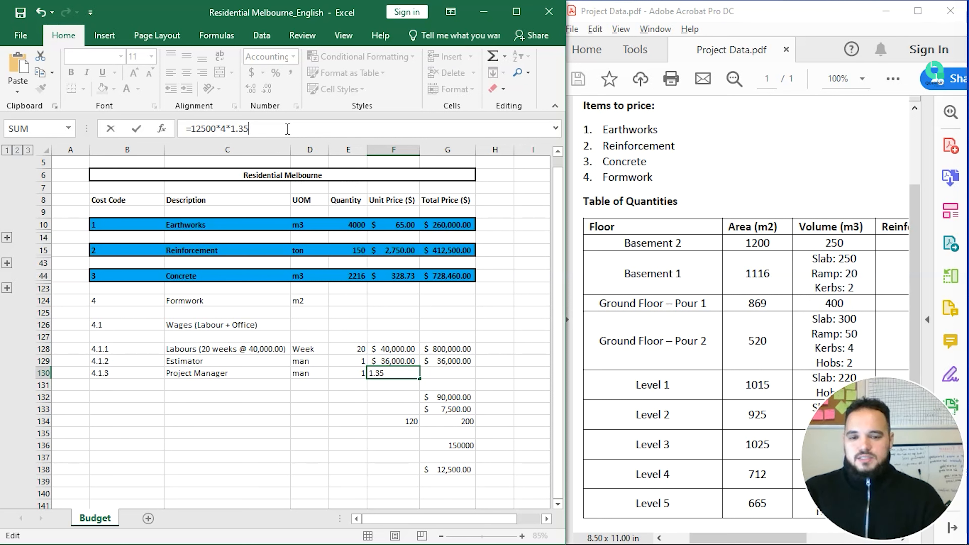
pyautogui.hotkey('ctrl', 'Return')
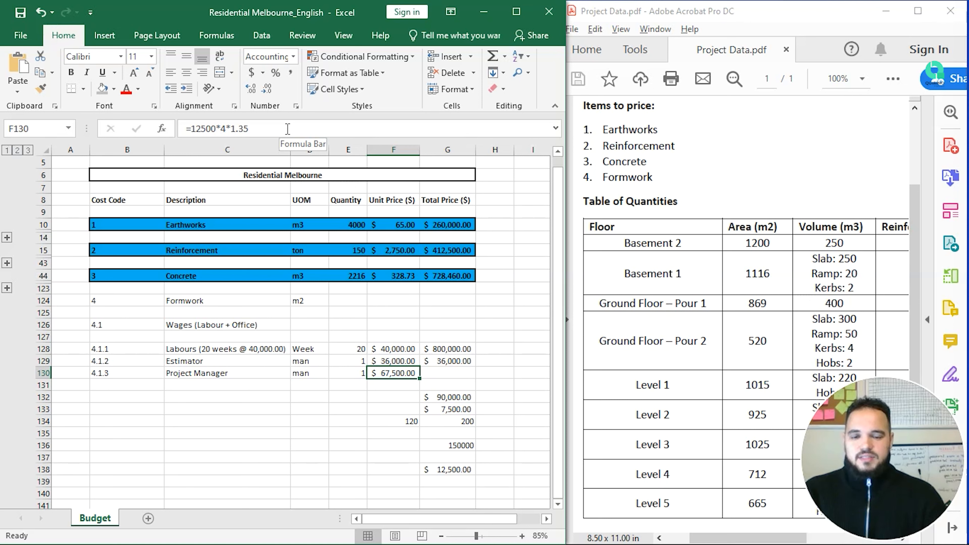
# Step: Total the Project Manager line in G130 with =PRODUCT(E130:F130)
pyautogui.press('Right')
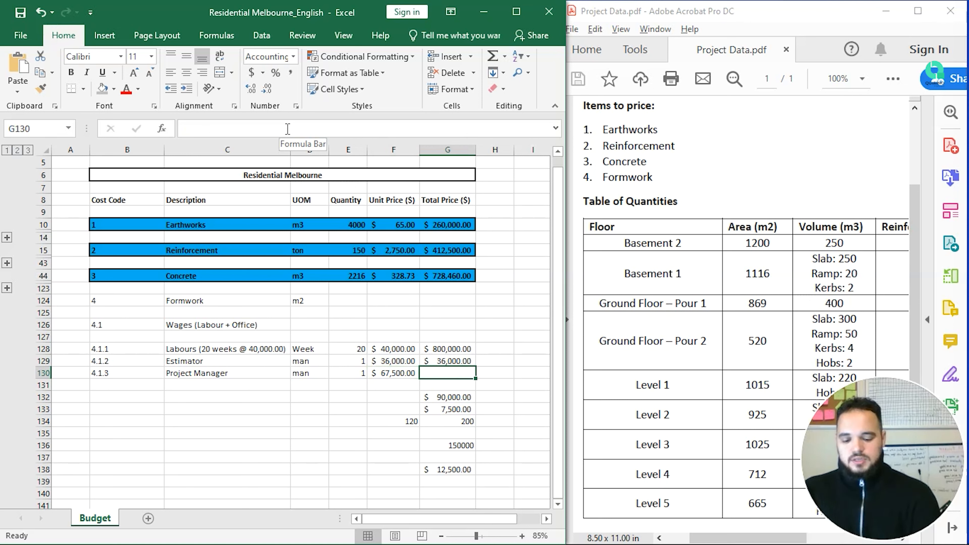
pyautogui.write('=prod')
pyautogui.press('Tab')
pyautogui.press('Left')
pyautogui.hotkey('shift', 'Left')
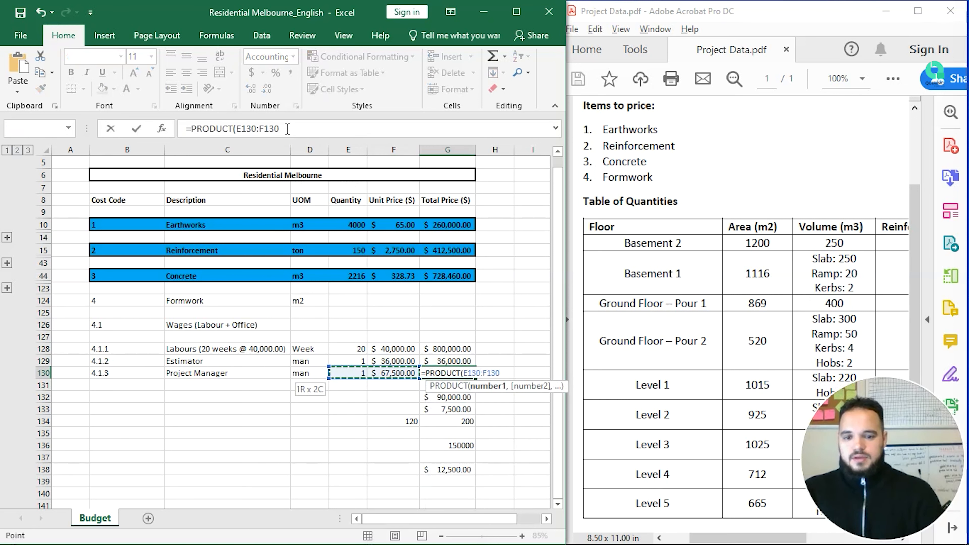
pyautogui.write(')')
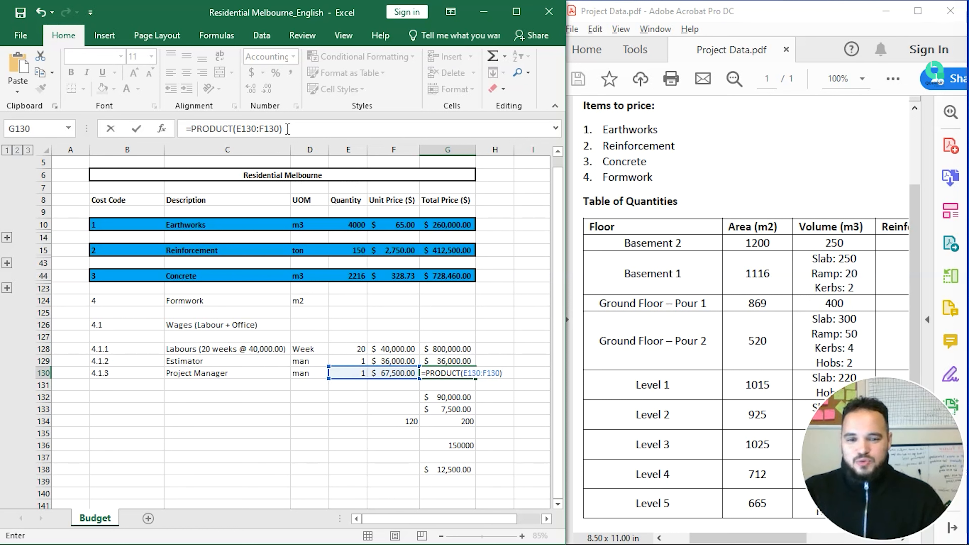
pyautogui.press('Return')
pyautogui.press('Up')
pyautogui.press('Down')
pyautogui.press('Down')
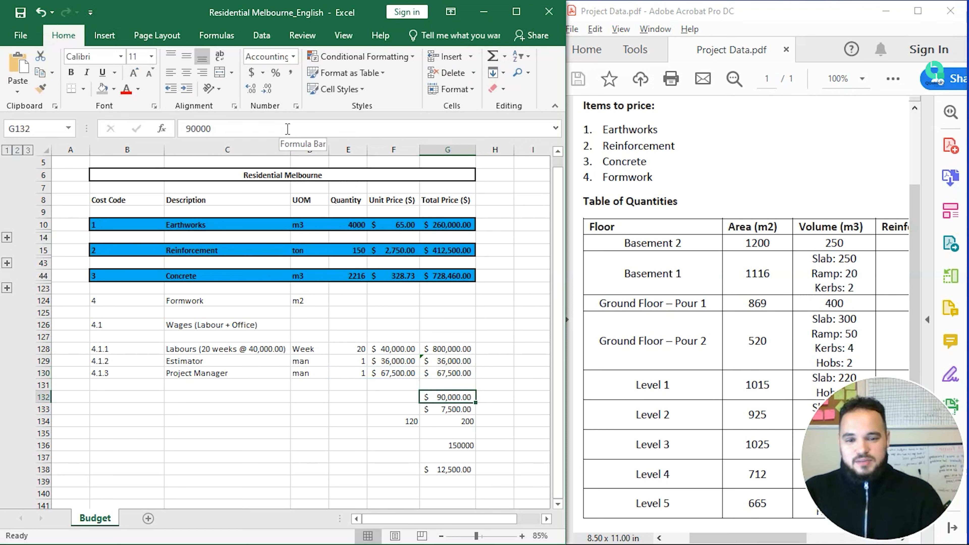
# Step: Clear the scratch figures below the table
pyautogui.hotkey('shift', 'Down')
pyautogui.hotkey('shift', 'Down')
pyautogui.hotkey('shift', 'Down')
pyautogui.hotkey('shift', 'Down')
pyautogui.hotkey('shift', 'Down')
pyautogui.hotkey('shift', 'Down')
pyautogui.hotkey('shift', 'Left')
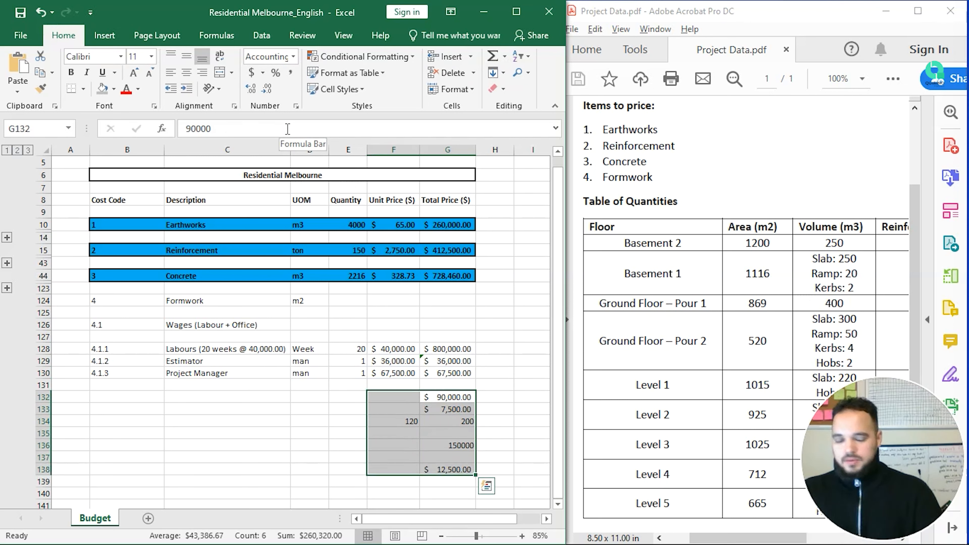
pyautogui.press('Delete')
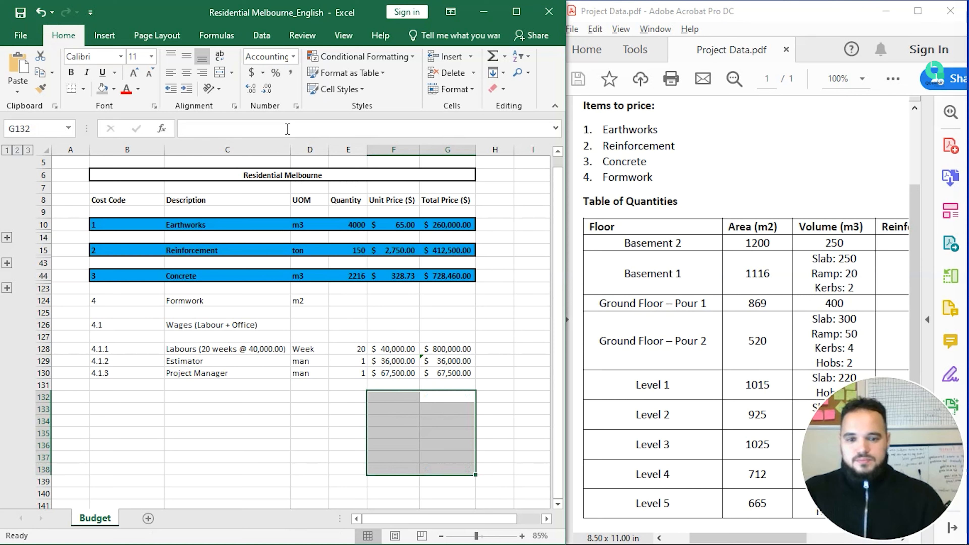
# Step: Enter =SUM(G128:G130) in G126 so the Wages row totals $903,500.00
pyautogui.click(310, 327)
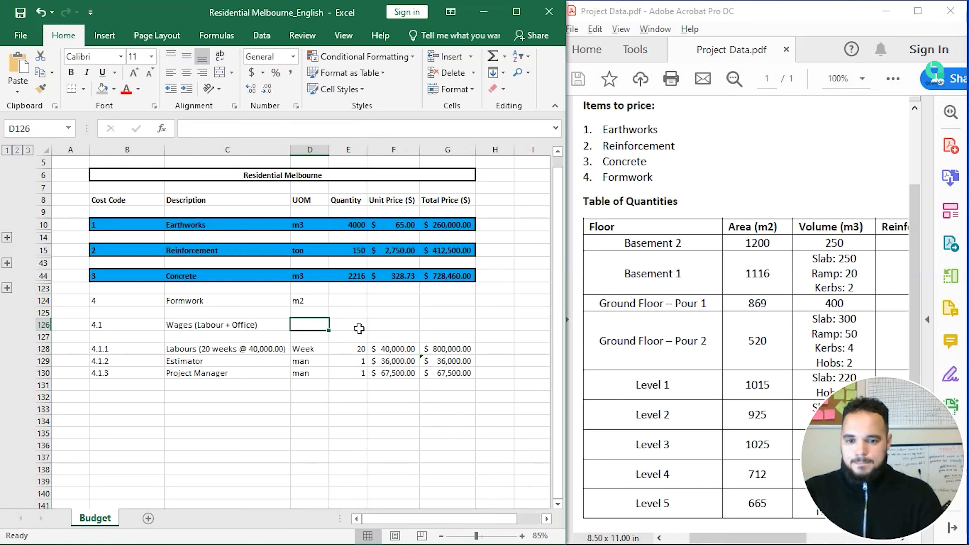
pyautogui.press('Right')
pyautogui.press('Right')
pyautogui.press('Right')
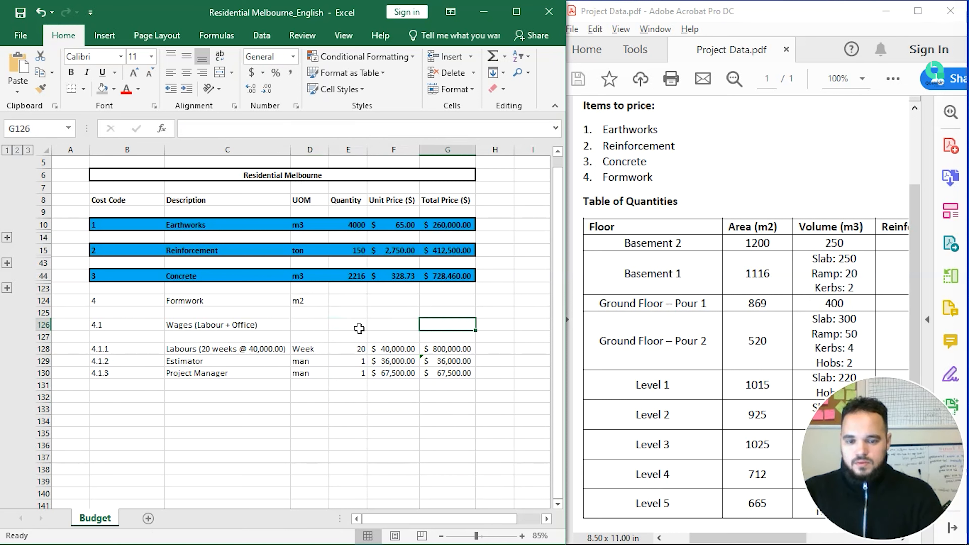
pyautogui.write('=SUM(')
pyautogui.press('Down')
pyautogui.press('Down')
pyautogui.hotkey('shift', 'Down')
pyautogui.hotkey('shift', 'Down')
pyautogui.write(')')
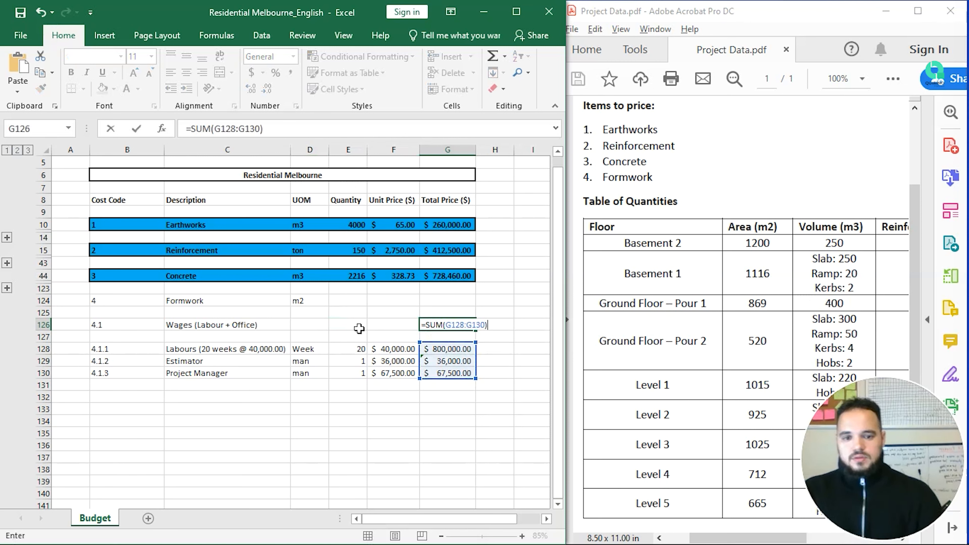
pyautogui.press('Return')
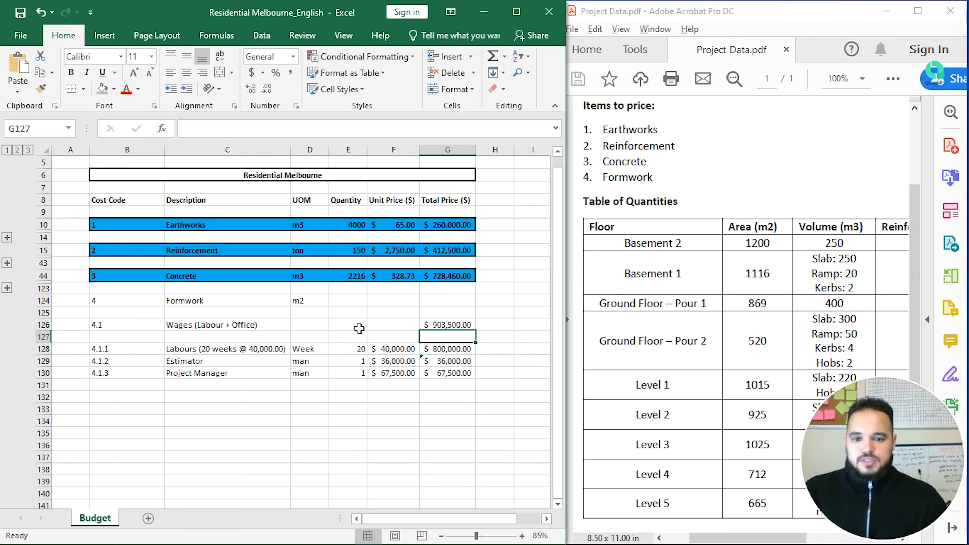
# Step: Try =SUM(F128:F130) in F126, then delete it
pyautogui.press('Up')
pyautogui.press('Left')
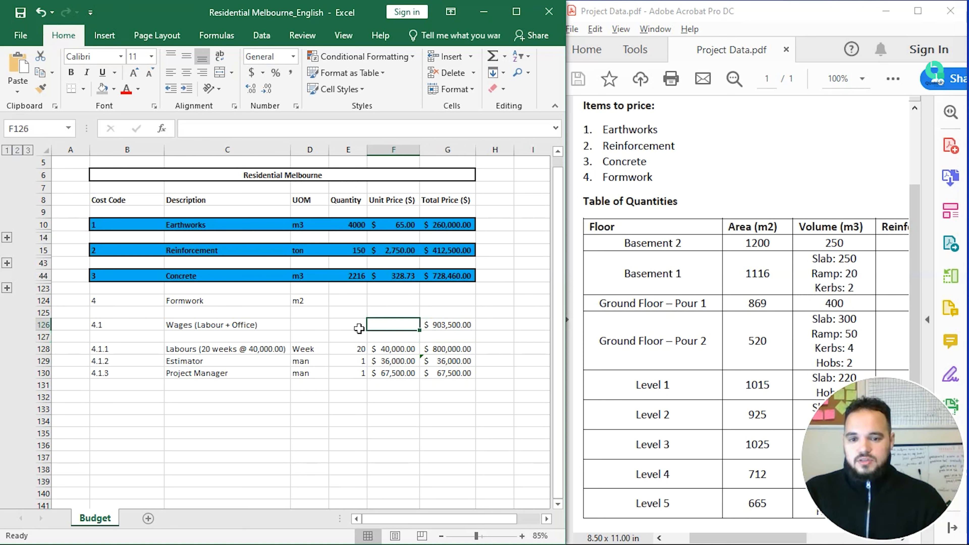
pyautogui.write('=SUM(')
pyautogui.press('Down')
pyautogui.press('Down')
pyautogui.hotkey('shift', 'Down')
pyautogui.hotkey('shift', 'Down')
pyautogui.press('Return')
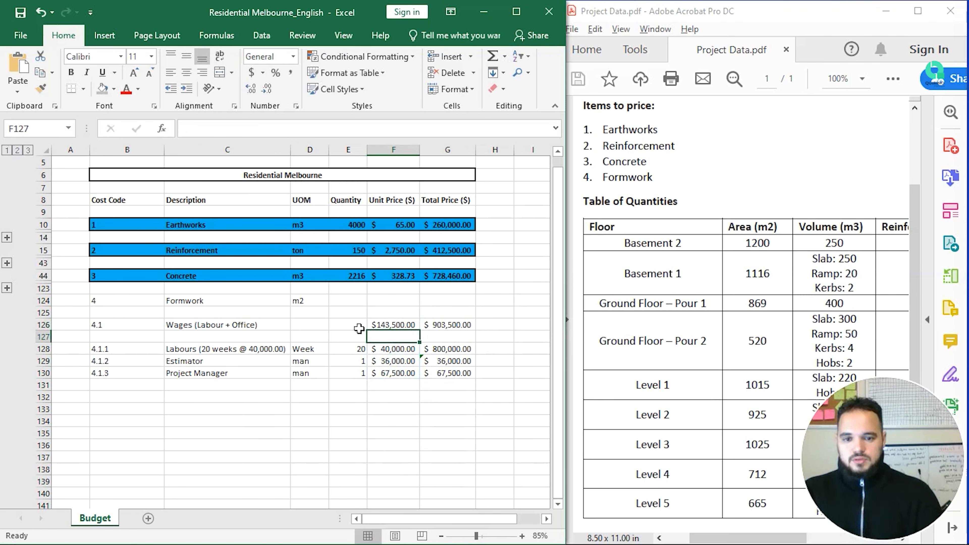
pyautogui.press('Up')
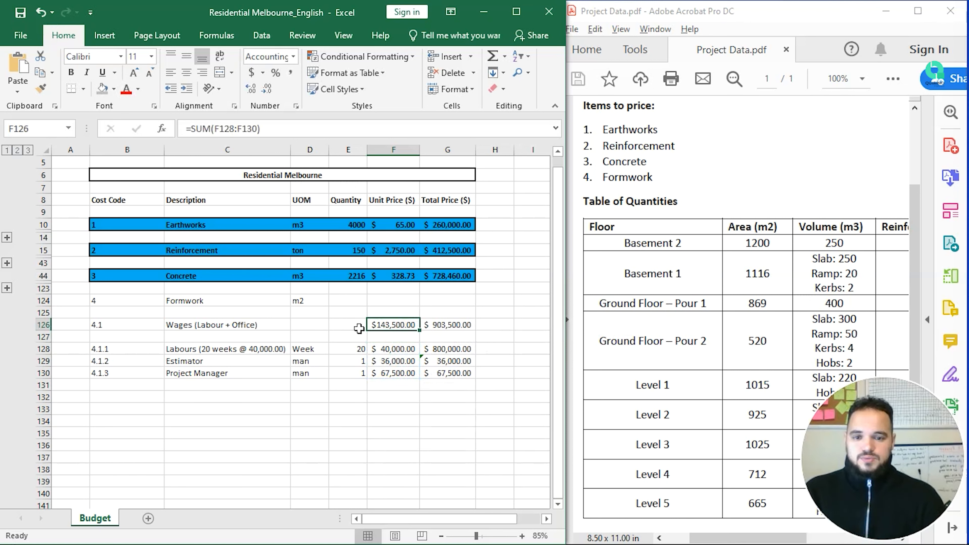
pyautogui.press('Delete')
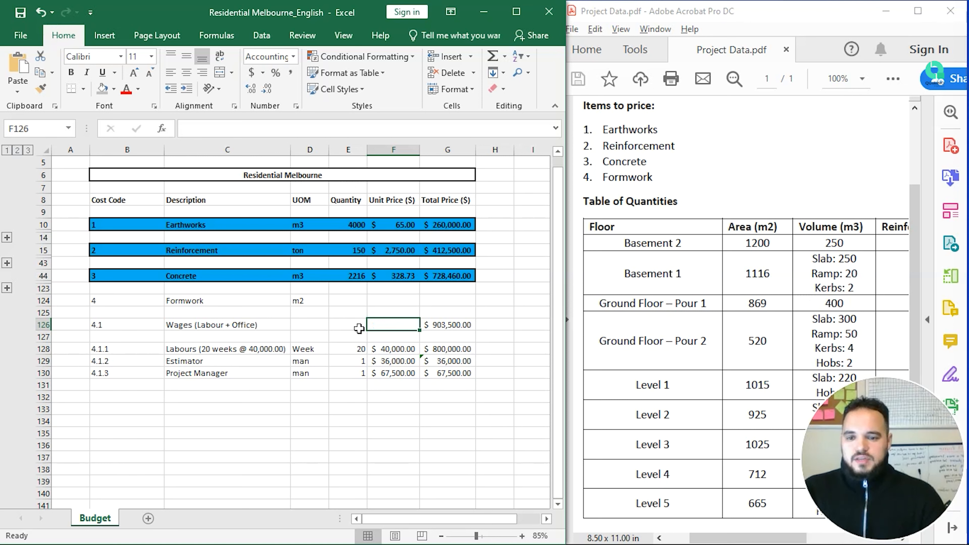
# Step: Enter $ as the unit in D126 for the Wages row
pyautogui.click(359, 329)
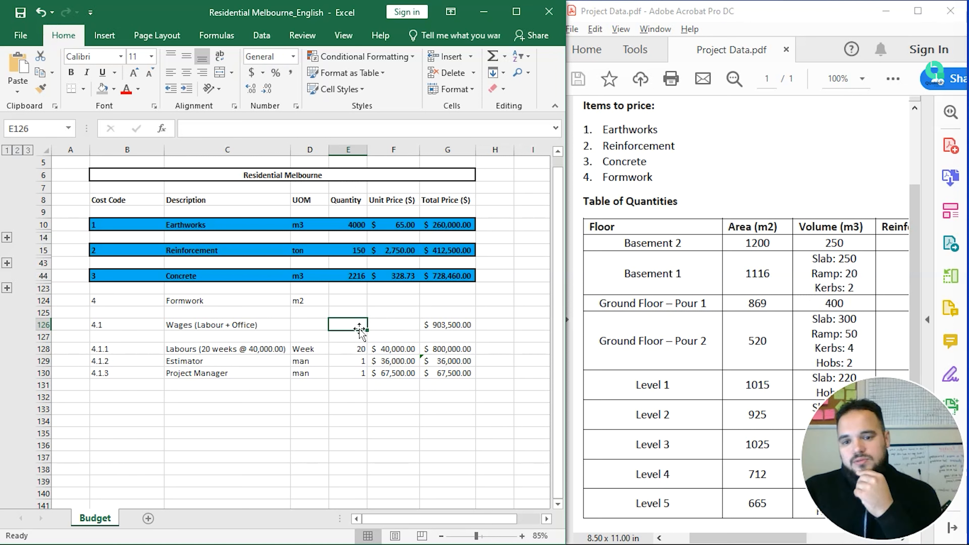
pyautogui.press('Left')
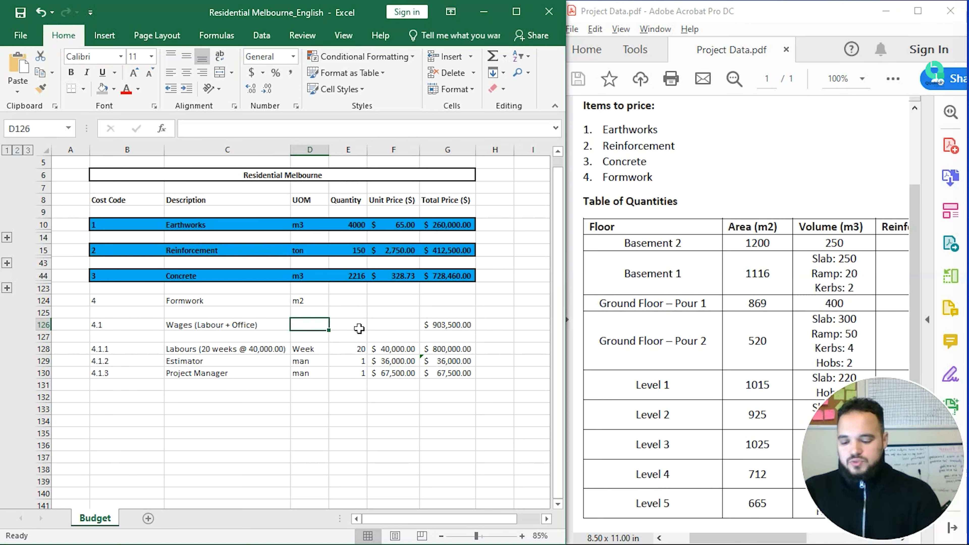
pyautogui.write('$')
pyautogui.press('Return')
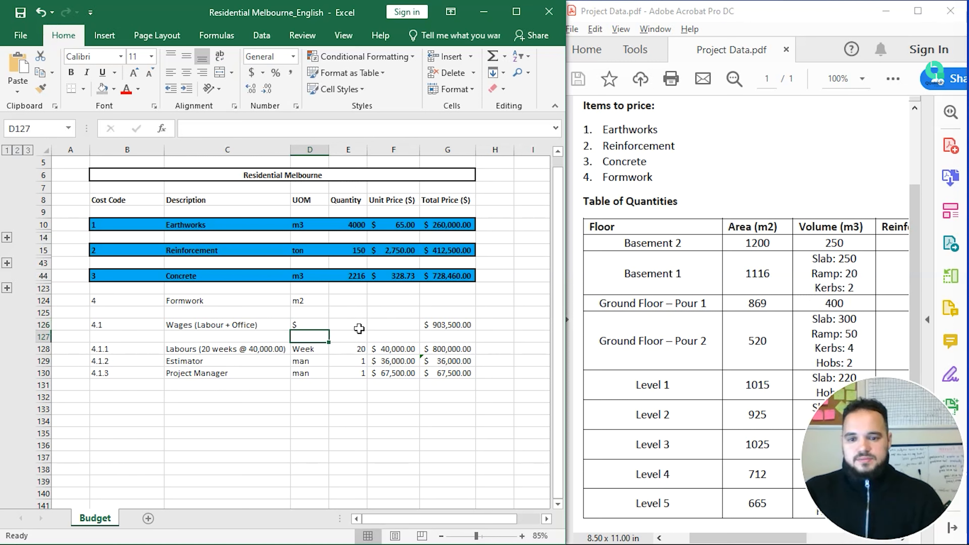
# Step: Review the Labours, Estimator and Project Manager sub-item rows
pyautogui.press('Down')
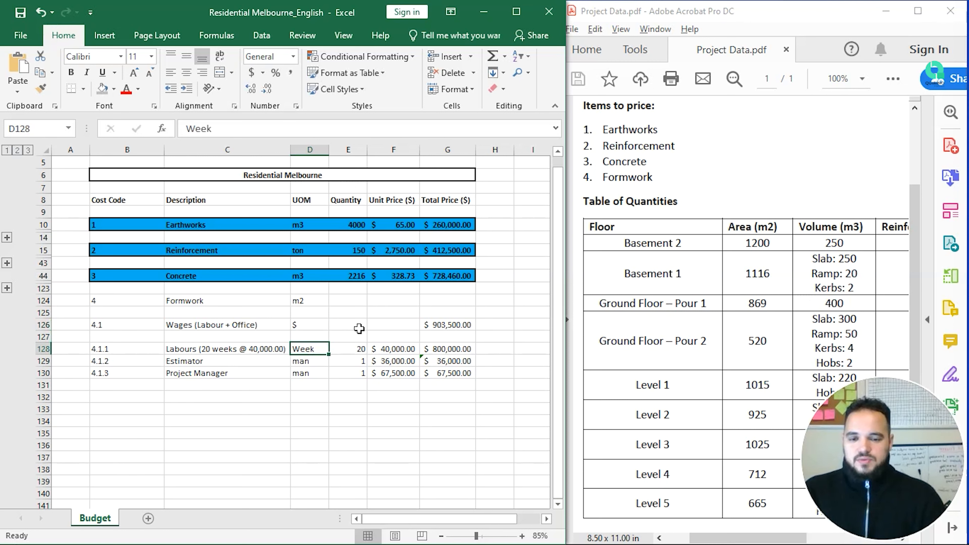
pyautogui.press('Left')
pyautogui.press('Right')
pyautogui.press('Left')
pyautogui.press('Down')
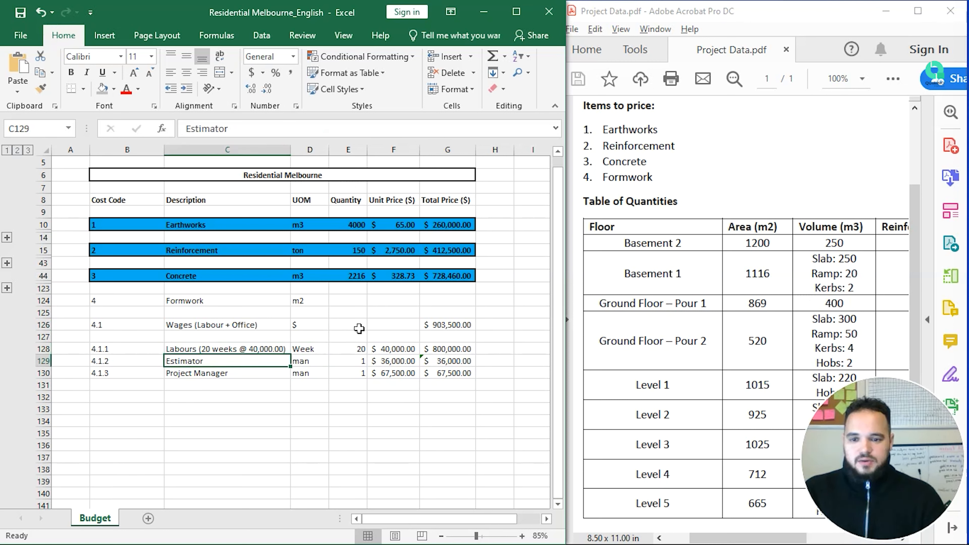
pyautogui.hotkey('shift', 'Right')
pyautogui.hotkey('shift', 'Down')
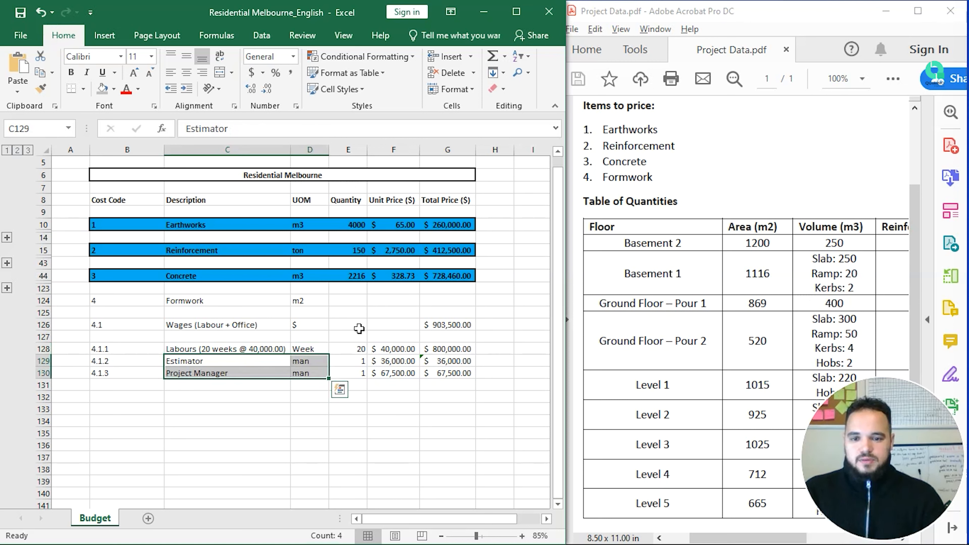
pyautogui.press('Up')
pyautogui.press('Up')
pyautogui.press('Up')
pyautogui.press('Right')
pyautogui.press('Right')
pyautogui.press('Right')
pyautogui.press('Right')
pyautogui.press('Left')
pyautogui.press('Left')
pyautogui.press('Left')
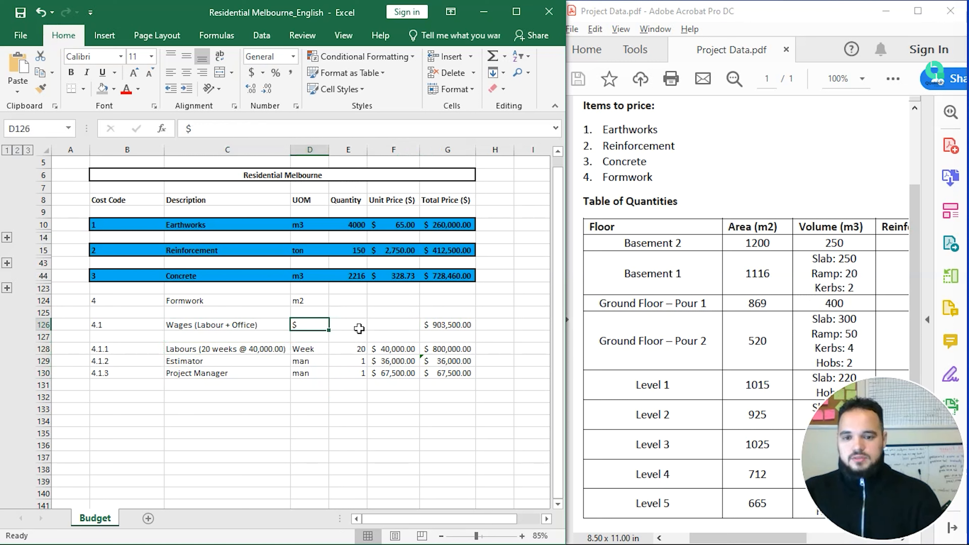
# Step: Format the Formwork row B124:G124 bold, with light blue fill and a thick outside border
pyautogui.moveTo(426, 304); pyautogui.dragTo(88, 300)
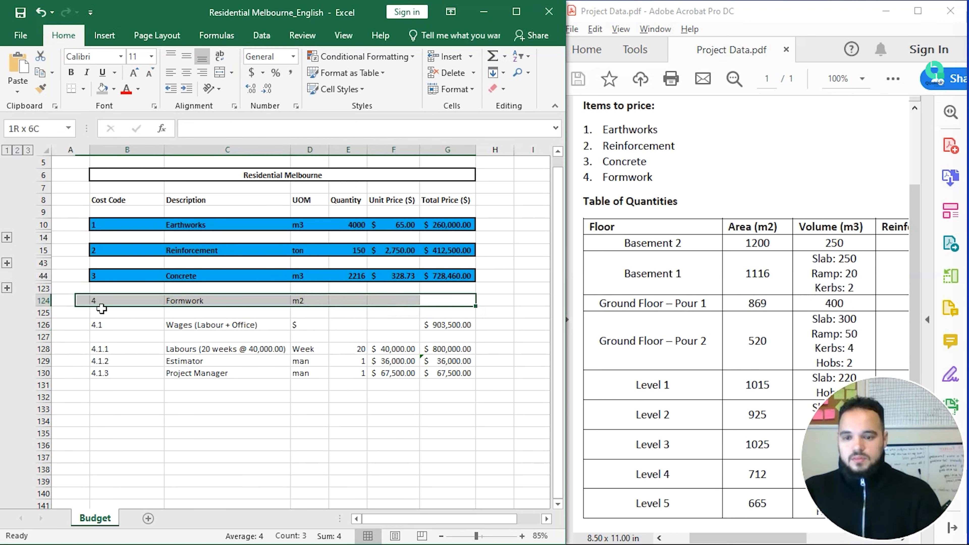
pyautogui.click(71, 72)
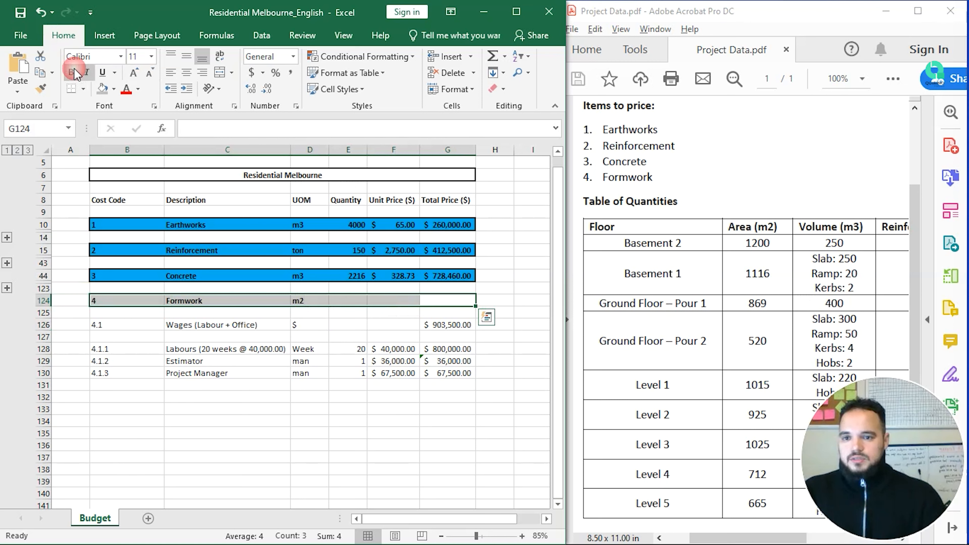
pyautogui.click(115, 90)
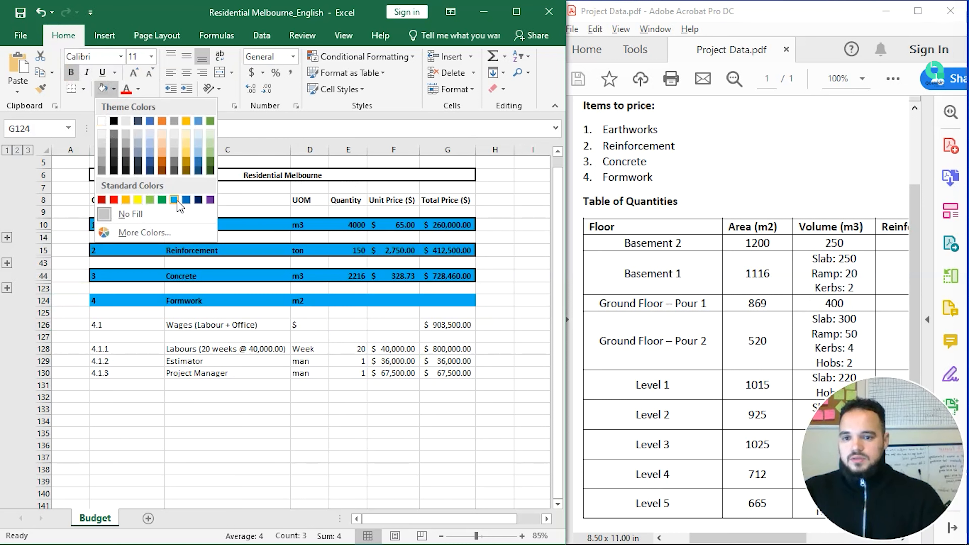
pyautogui.click(176, 202)
pyautogui.click(114, 90)
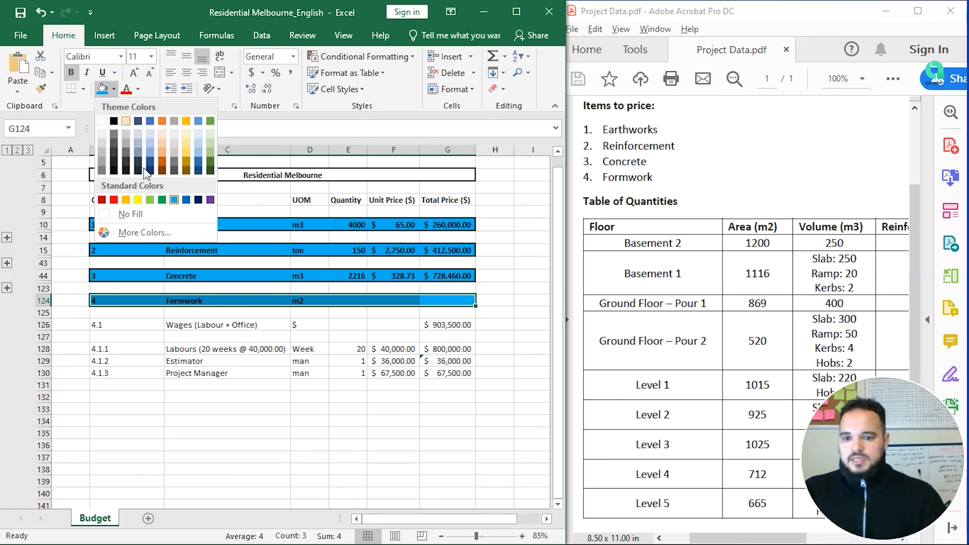
pyautogui.click(175, 201)
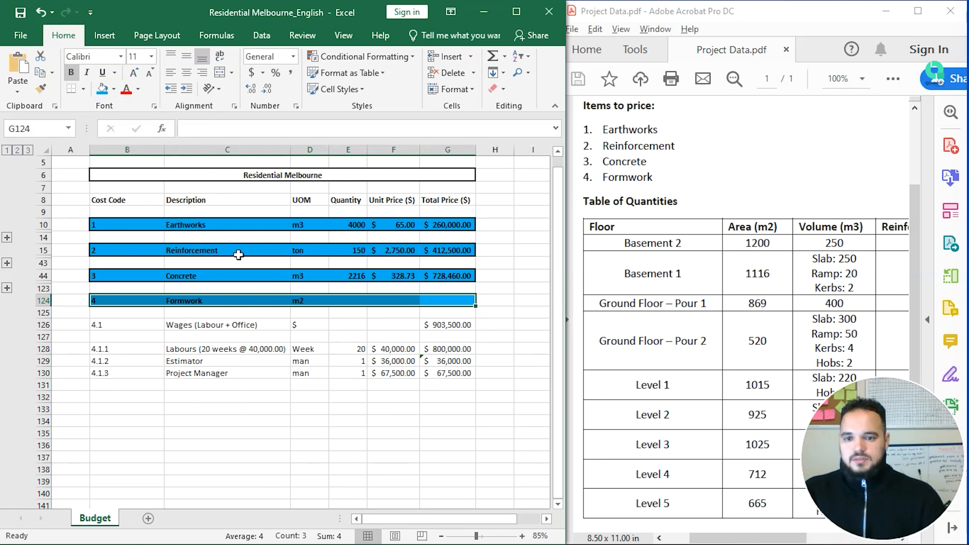
pyautogui.click(246, 316)
pyautogui.moveTo(123, 300); pyautogui.dragTo(429, 305)
pyautogui.click(83, 89)
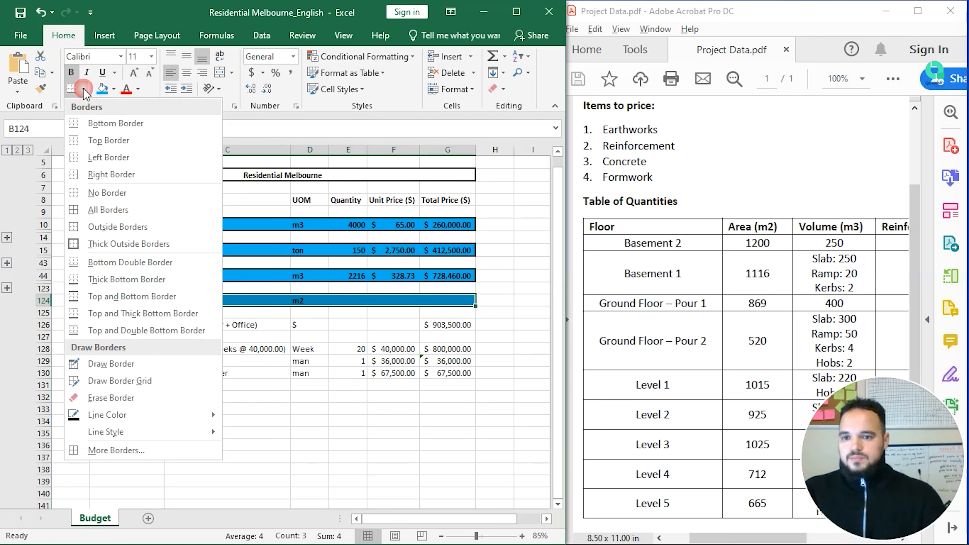
pyautogui.click(164, 247)
pyautogui.click(259, 370)
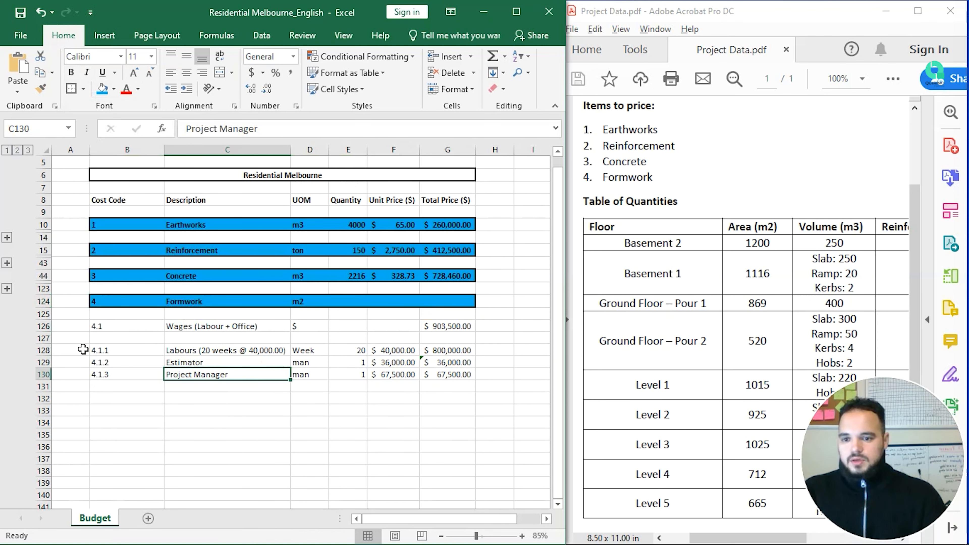
# Step: Shade the Wages row grey, make it bold and adjust its border
pyautogui.scroll(-1, 85, 350)
pyautogui.moveTo(119, 289); pyautogui.dragTo(469, 289)
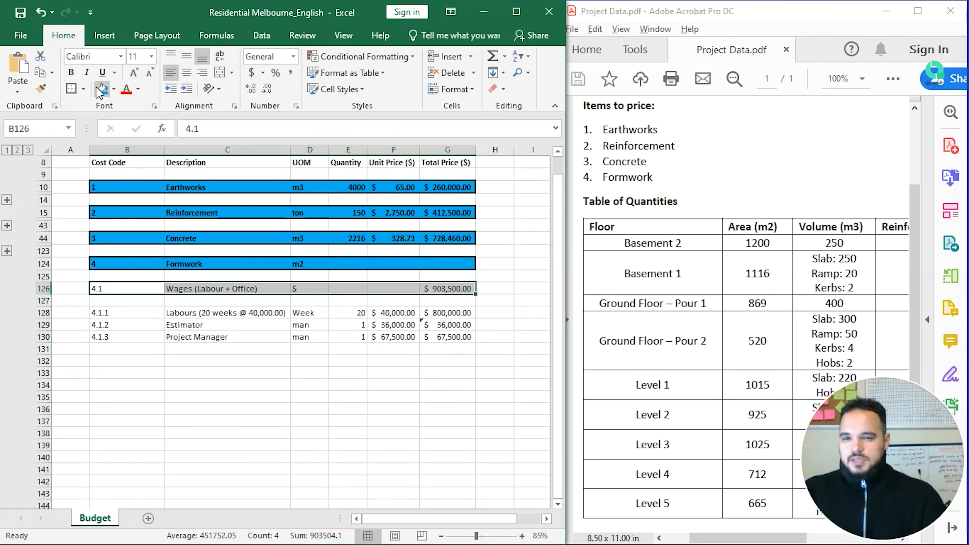
pyautogui.click(115, 89)
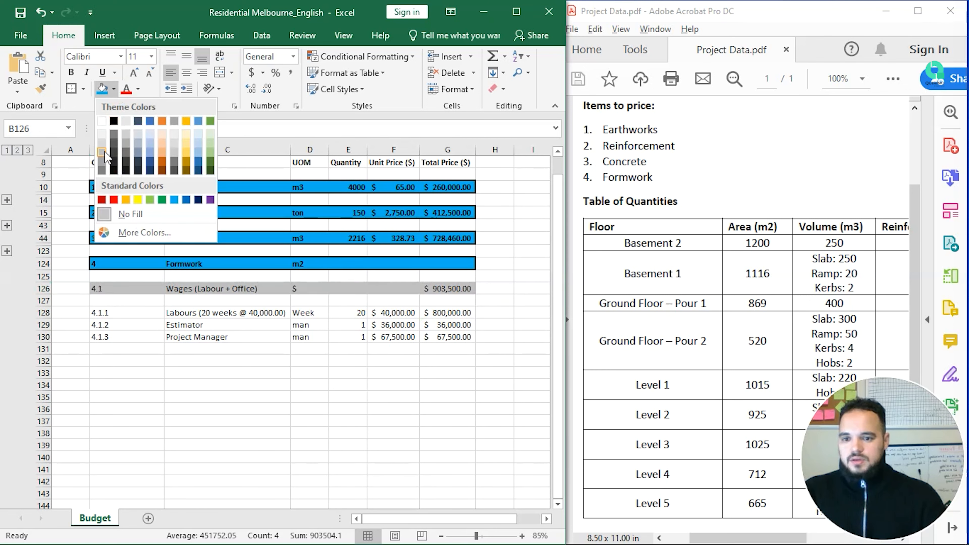
pyautogui.click(114, 164)
pyautogui.click(71, 74)
pyautogui.click(71, 89)
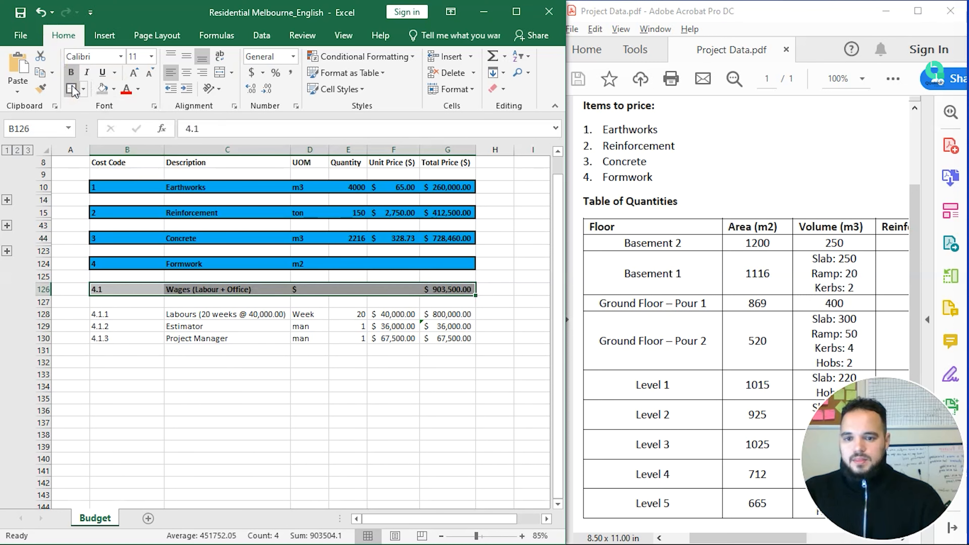
pyautogui.click(83, 89)
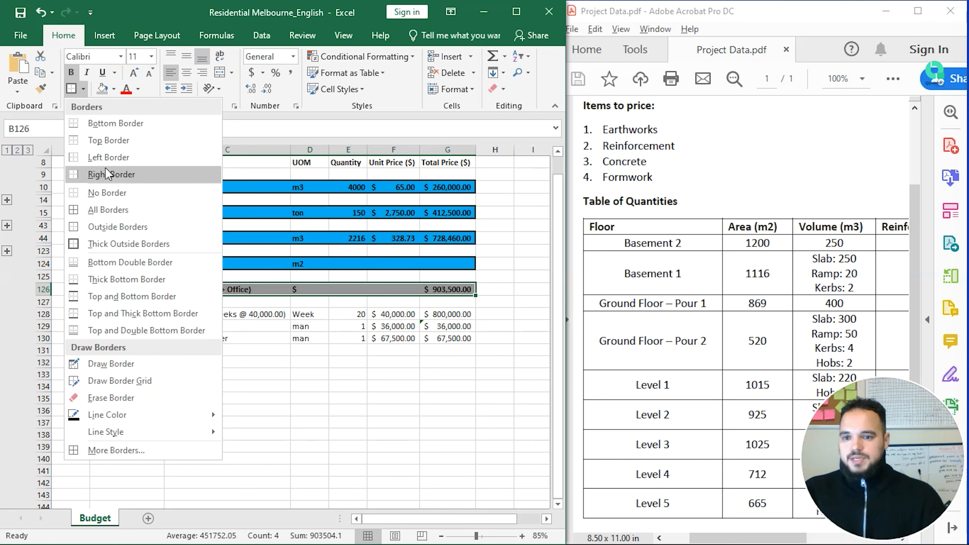
pyautogui.click(115, 195)
pyautogui.click(237, 348)
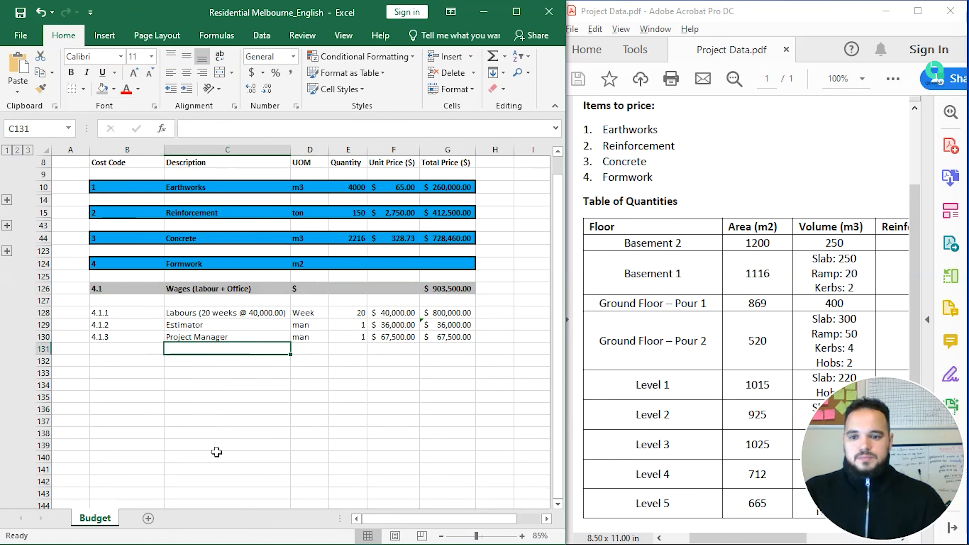
# Step: Group wage sub-item rows 127–130 and collapse them beneath the Wages (Labour + Office) row
pyautogui.moveTo(43, 301); pyautogui.dragTo(49, 337)
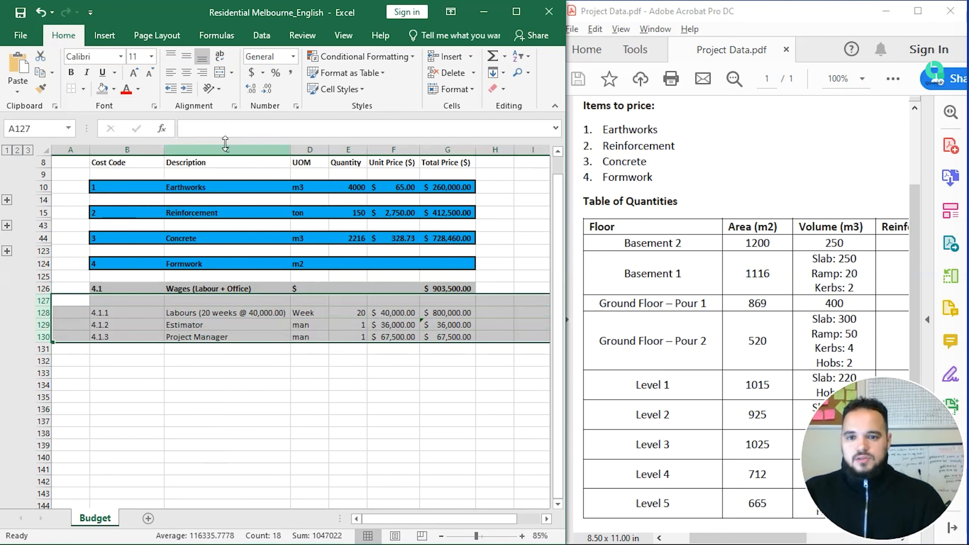
pyautogui.click(516, 12)
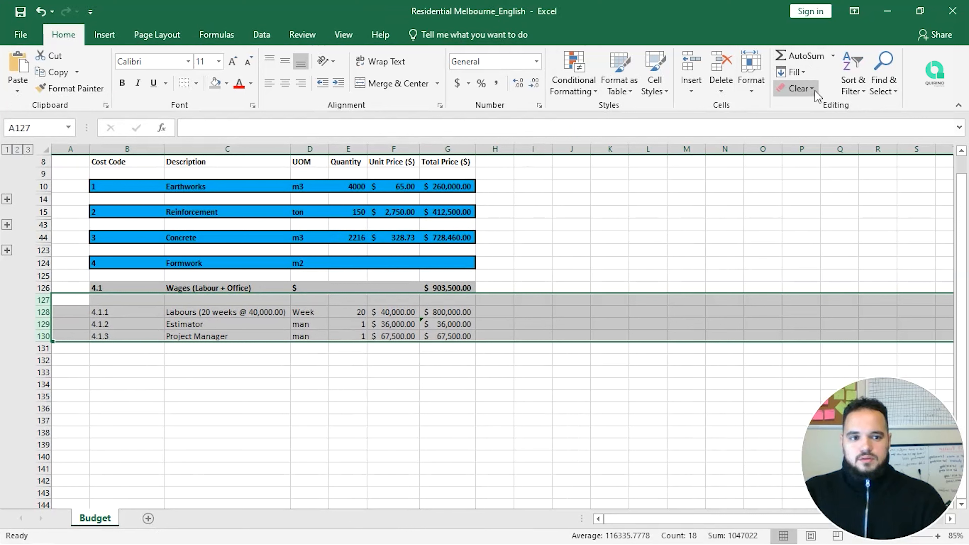
pyautogui.click(261, 33)
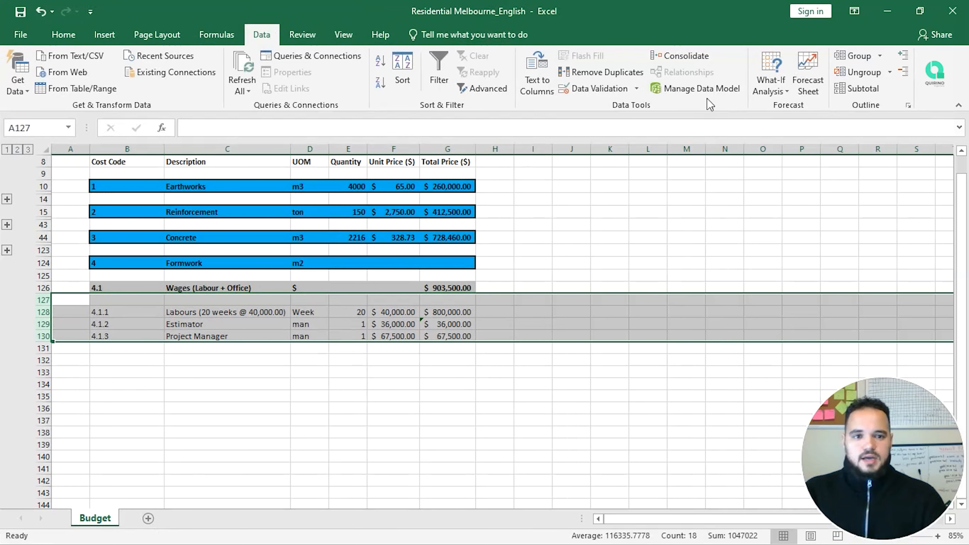
pyautogui.click(857, 56)
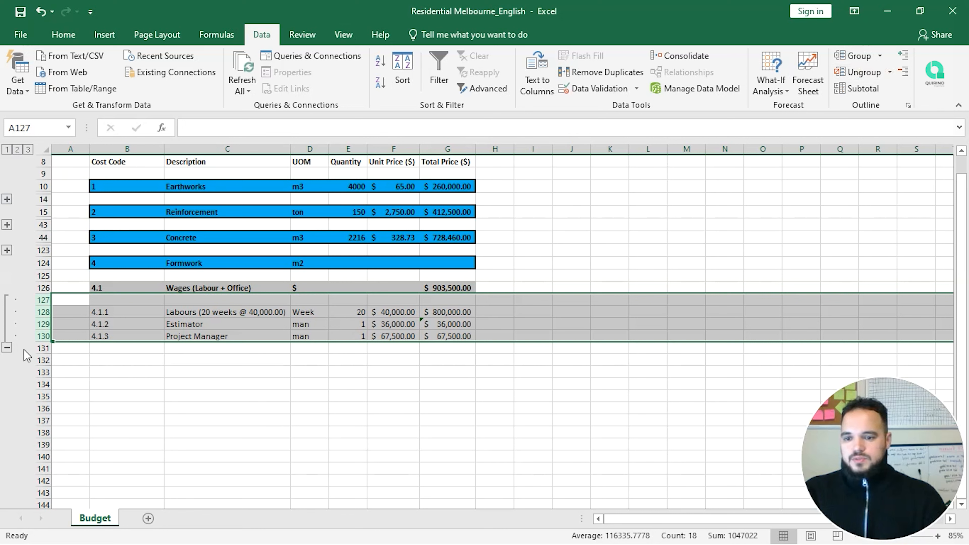
pyautogui.click(7, 348)
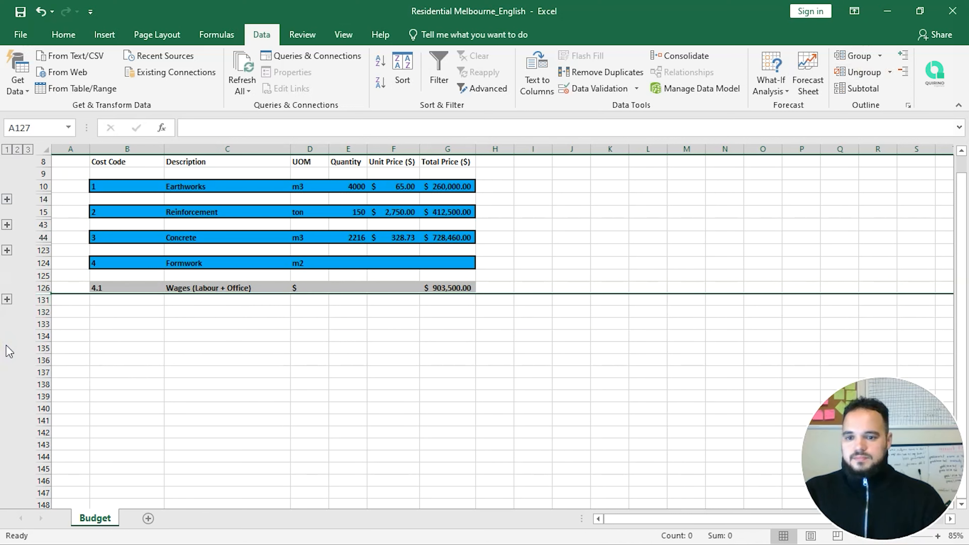
pyautogui.click(174, 291)
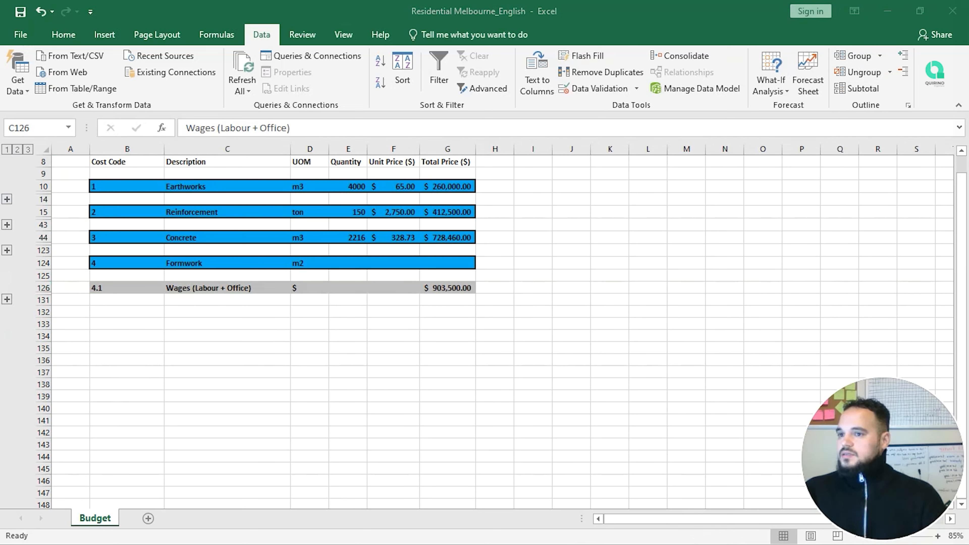
# Step: Enter code 4.2 in B132 with the description Material (Plywood) in C132
pyautogui.click(141, 312)
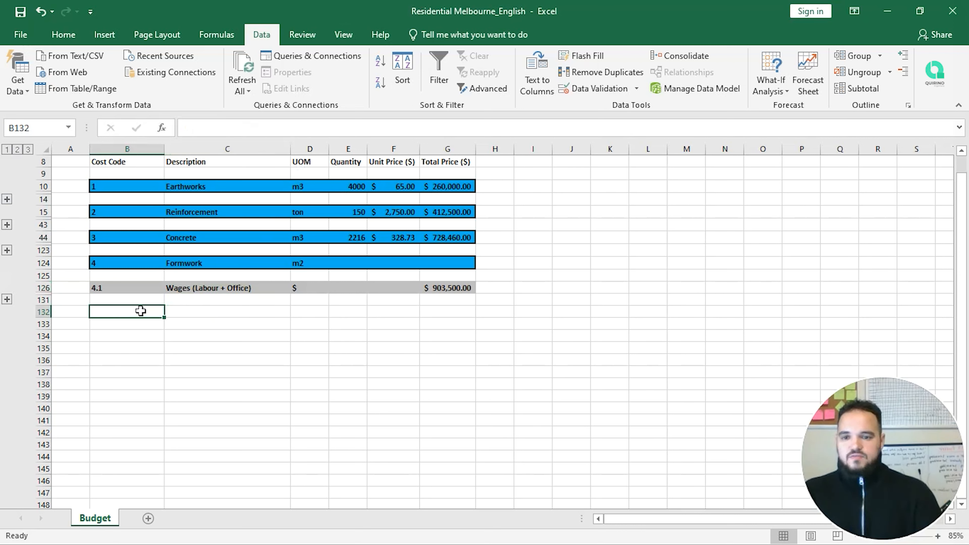
pyautogui.write('4.2')
pyautogui.press('Tab')
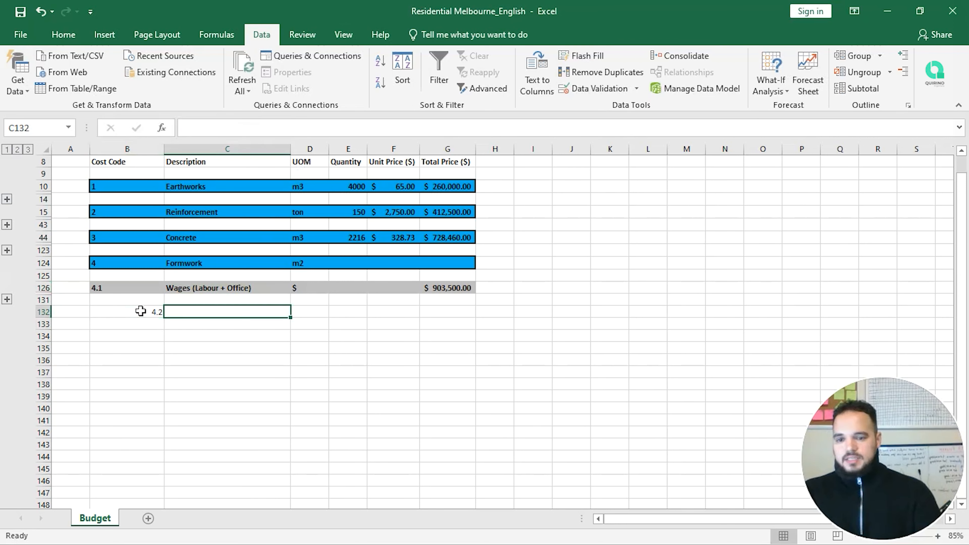
pyautogui.write('Mat')
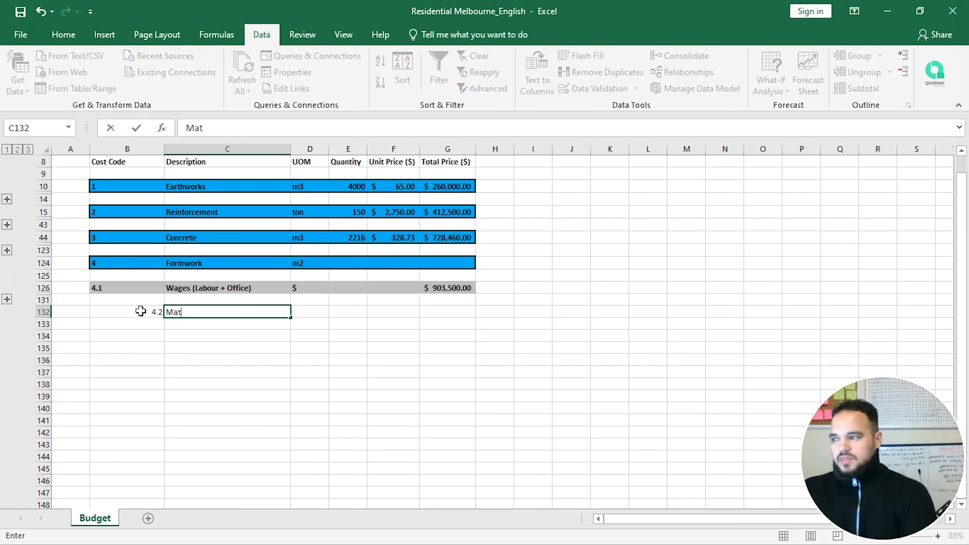
pyautogui.write('erial')
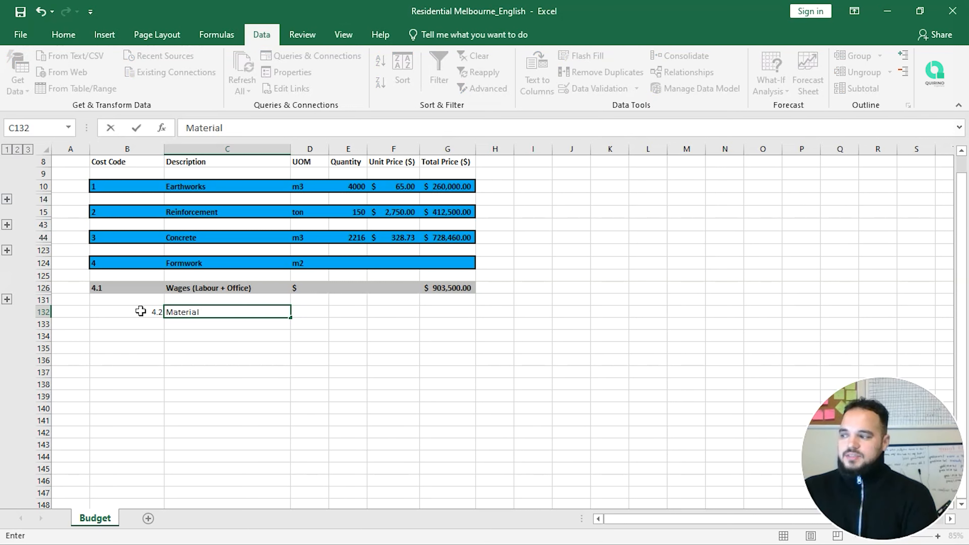
pyautogui.write('(P')
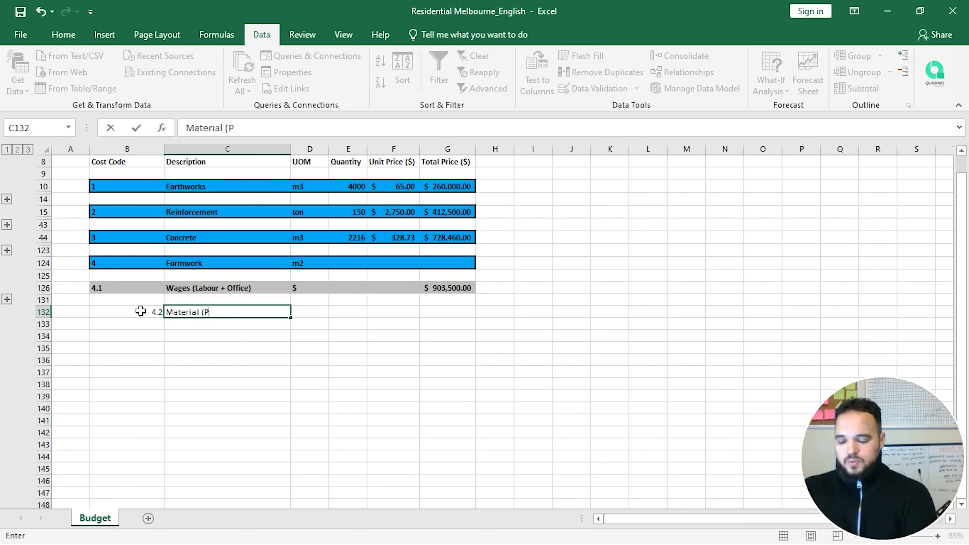
pyautogui.write('lywood)')
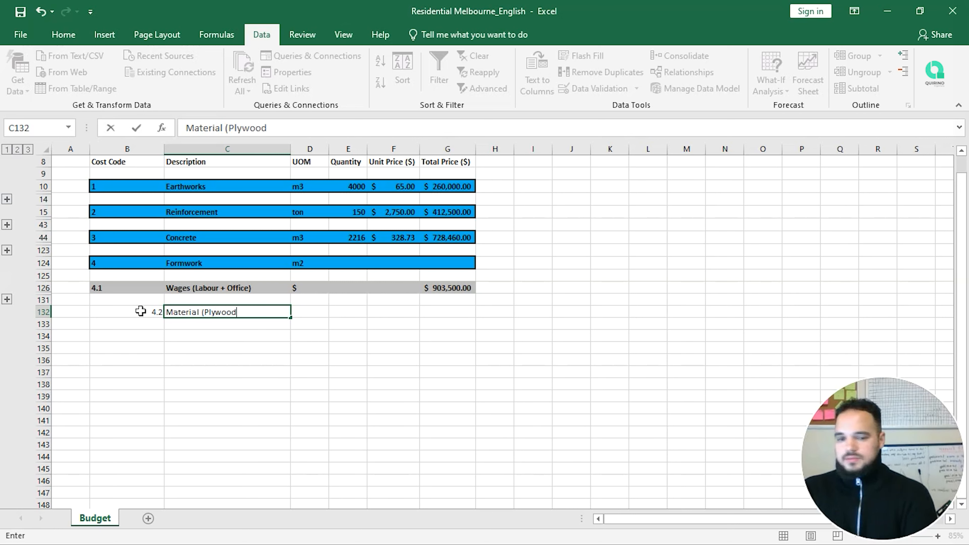
pyautogui.press('Return')
# Step: Left-align the 4.2 code in cell B132
pyautogui.press('Up')
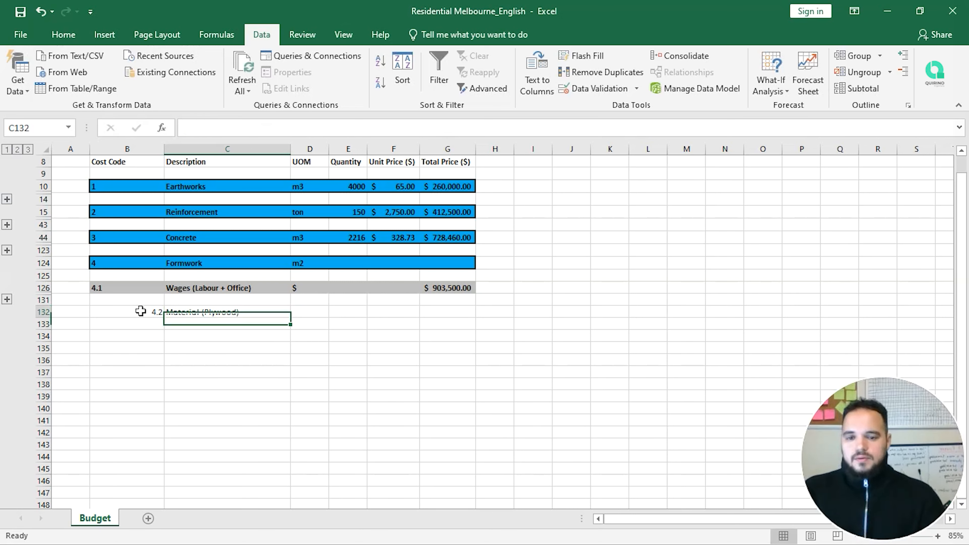
pyautogui.click(140, 311)
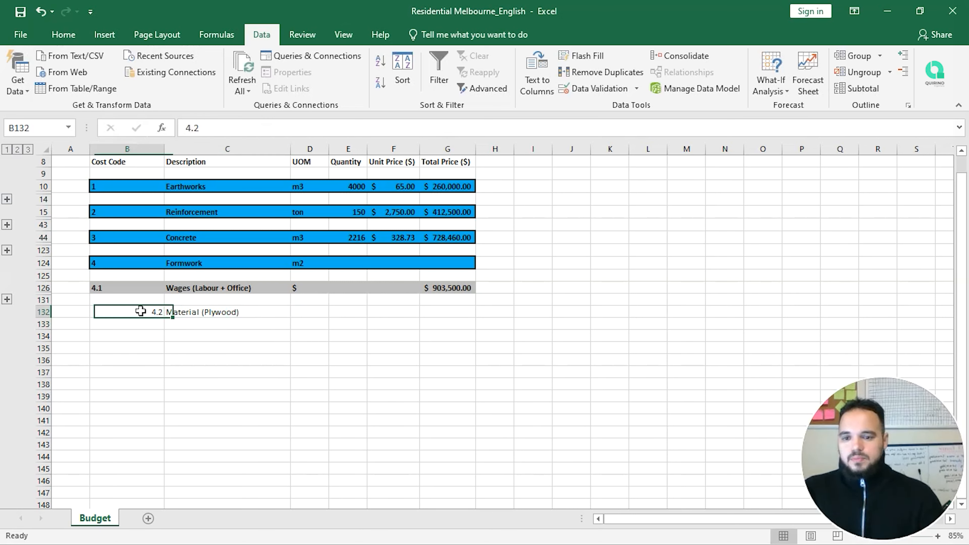
pyautogui.click(64, 35)
pyautogui.click(88, 96)
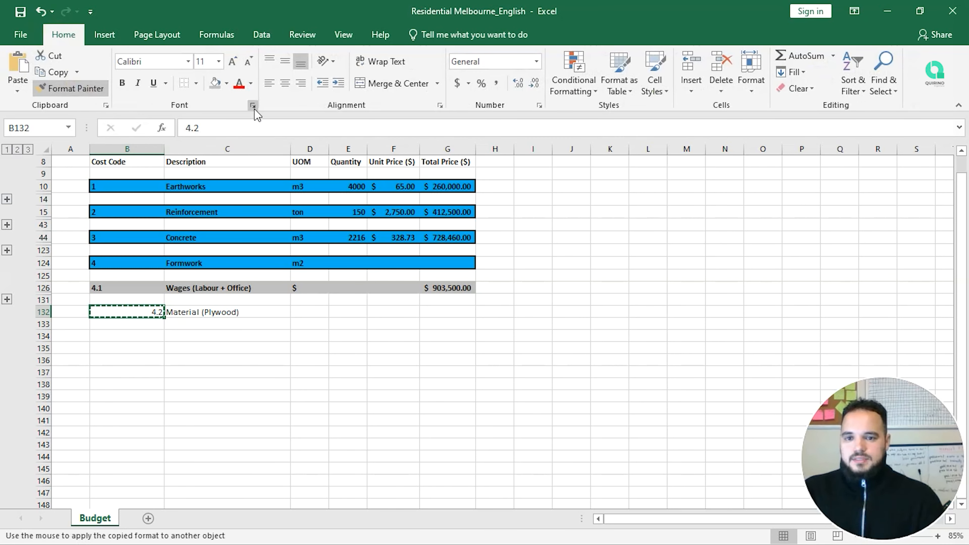
pyautogui.click(269, 82)
pyautogui.click(232, 317)
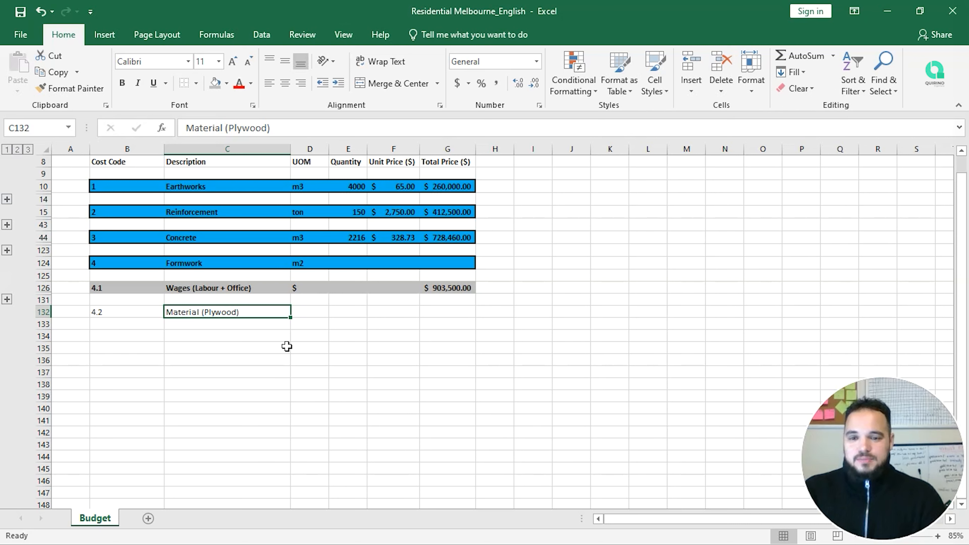
# Step: Enter m2 as the unit for Material (Plywood) in D132
pyautogui.press('Tab')
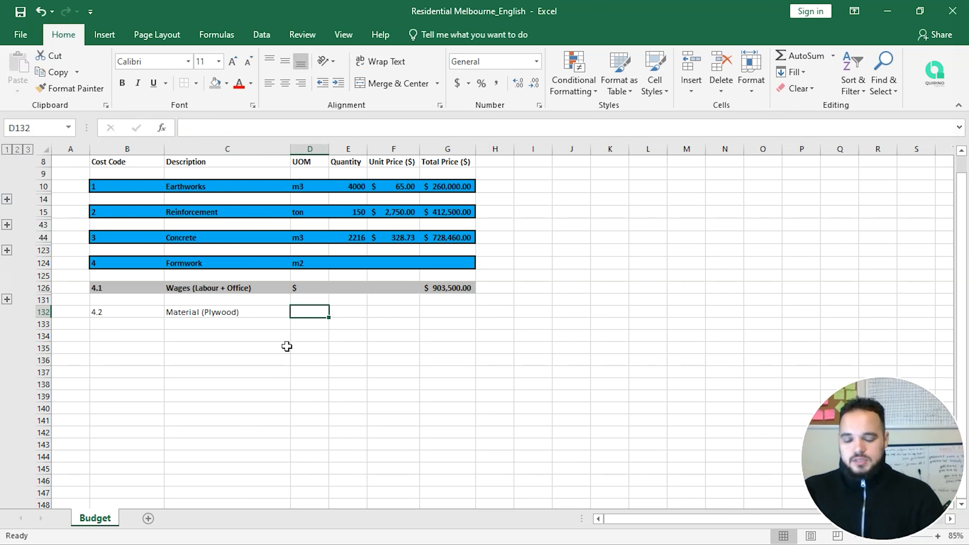
pyautogui.write('m2')
pyautogui.press('Return')
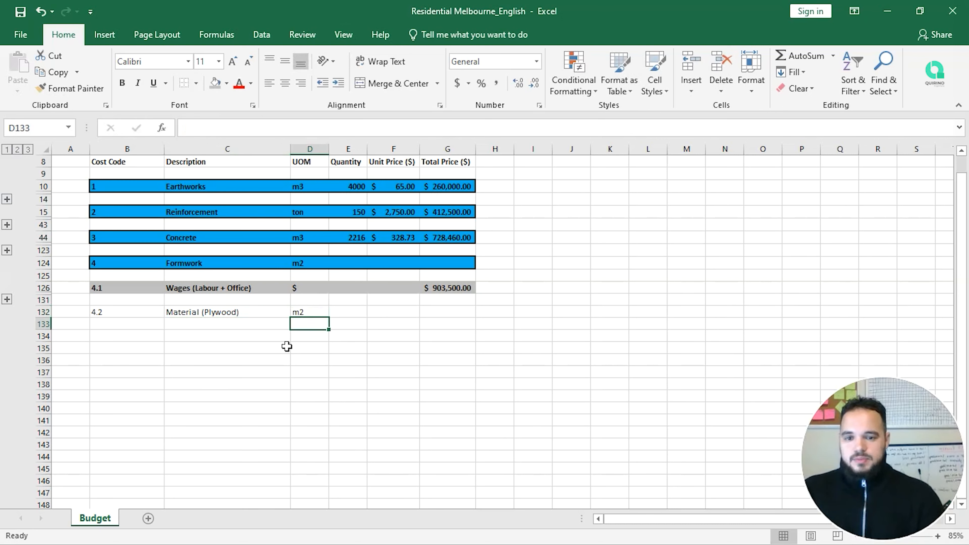
pyautogui.press('Up')
pyautogui.press('Tab')
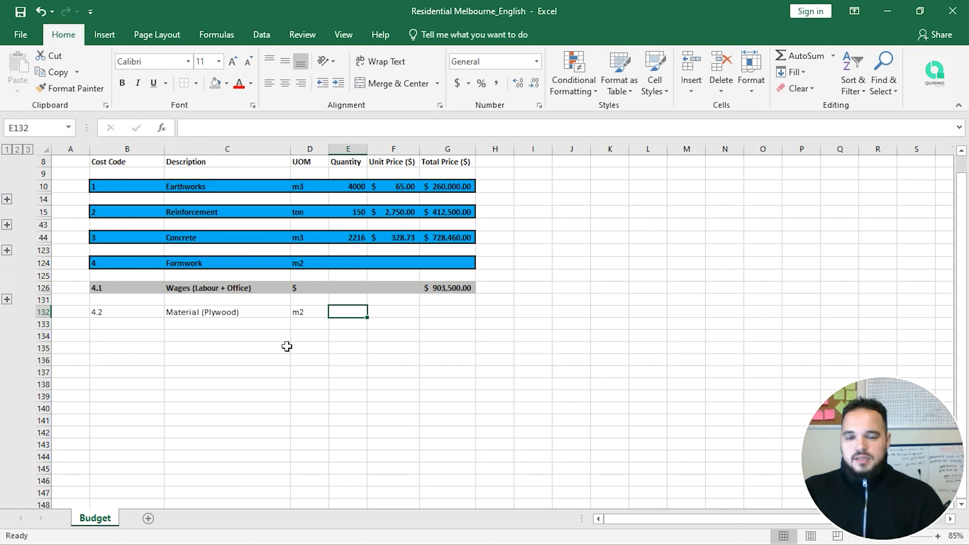
# Step: Add sub-item codes 4.2.1 in B134 and 4.2.2 in B135
pyautogui.press('Left')
pyautogui.press('Left')
pyautogui.press('Left')
pyautogui.press('Left')
pyautogui.press('Down')
pyautogui.press('Right')
pyautogui.press('Down')
pyautogui.write('4.')
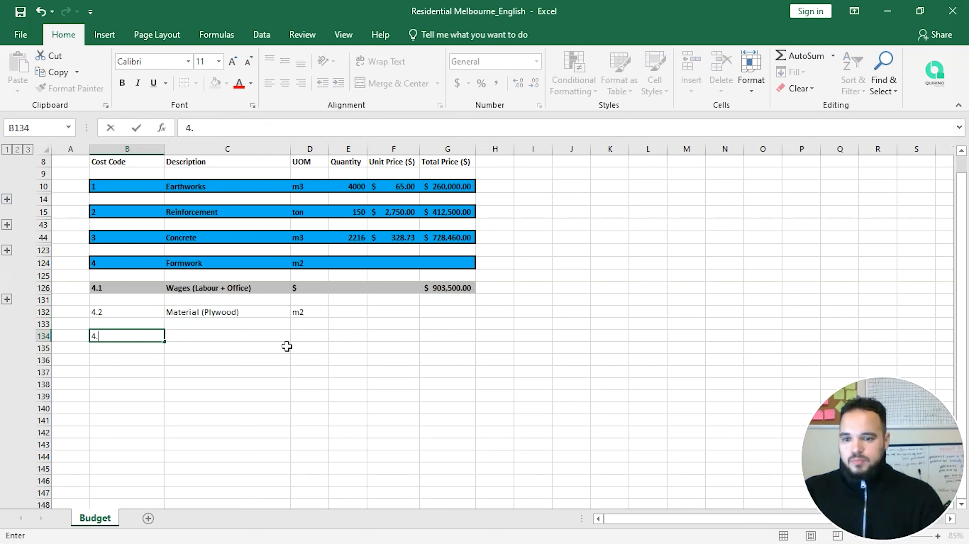
pyautogui.write('2.1')
pyautogui.press('Return')
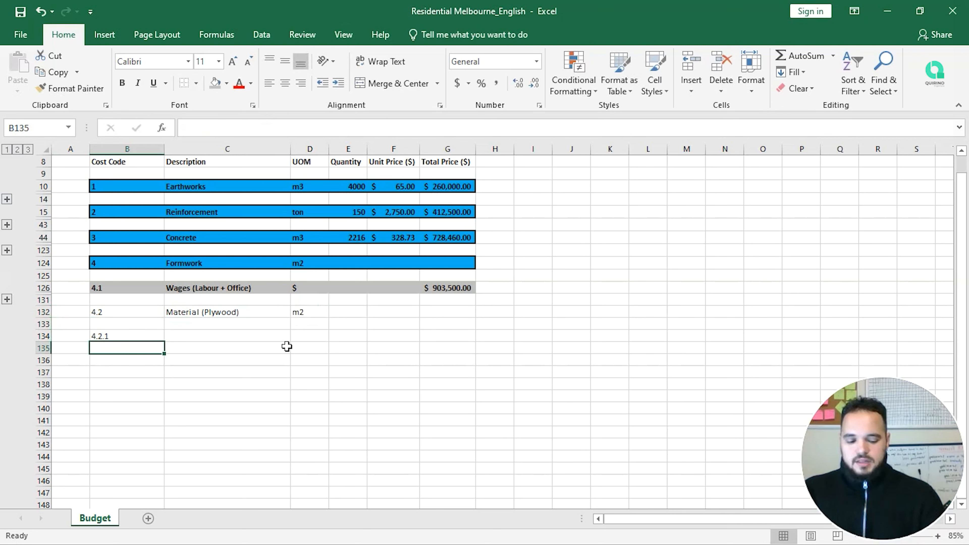
pyautogui.write('4.2.2')
pyautogui.press('Return')
# Step: Start a Plywood description in C134, then cancel the entry
pyautogui.press('Up')
pyautogui.press('Right')
pyautogui.press('Up')
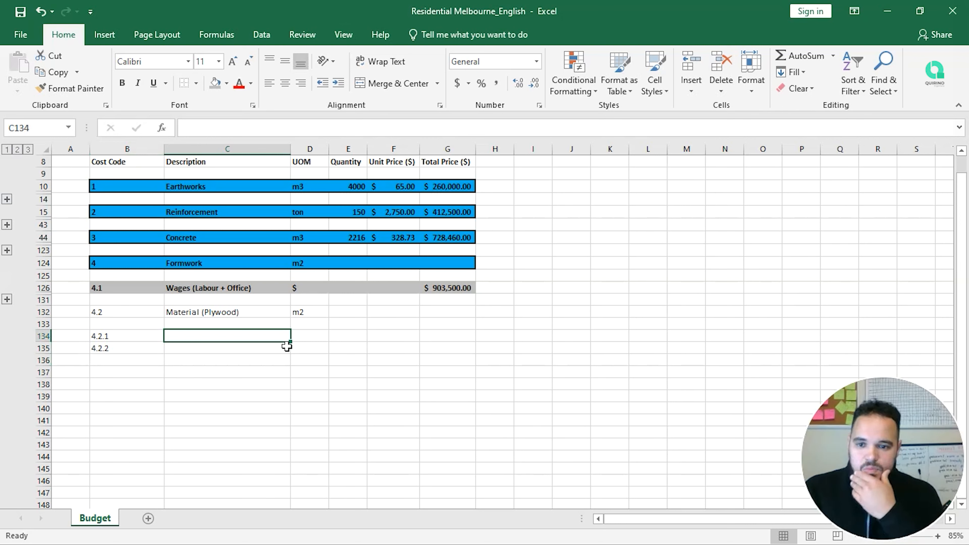
pyautogui.write('Ply')
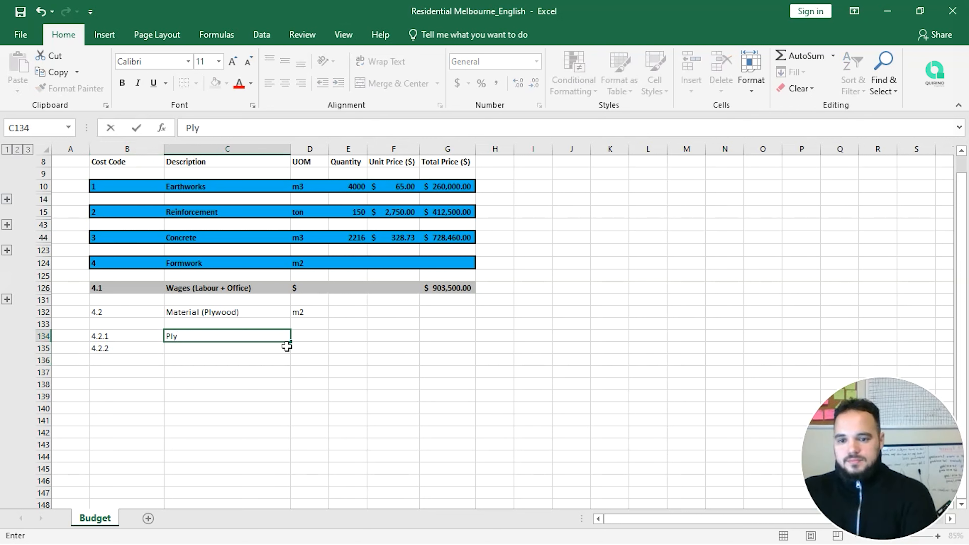
pyautogui.write('wood')
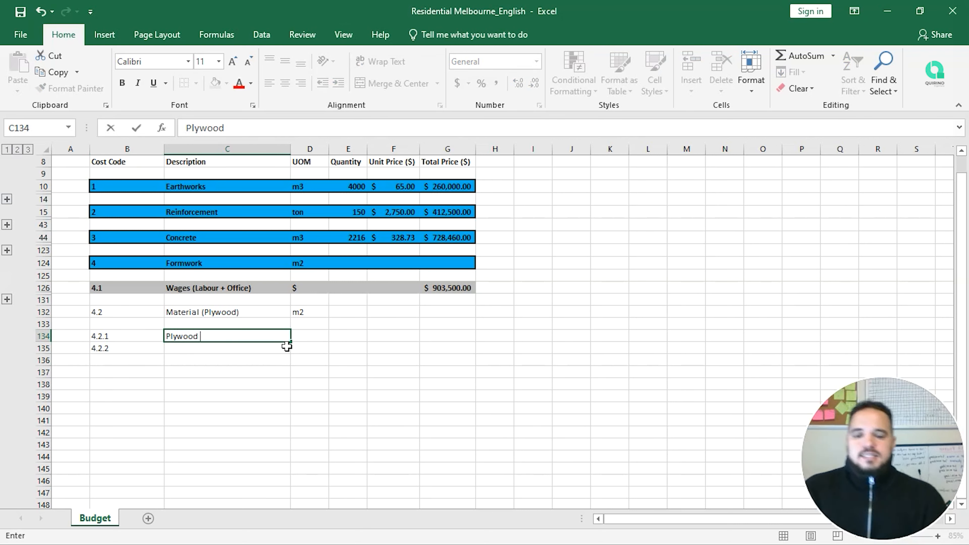
pyautogui.press('Escape')
pyautogui.press('Down')
pyautogui.press('Up')
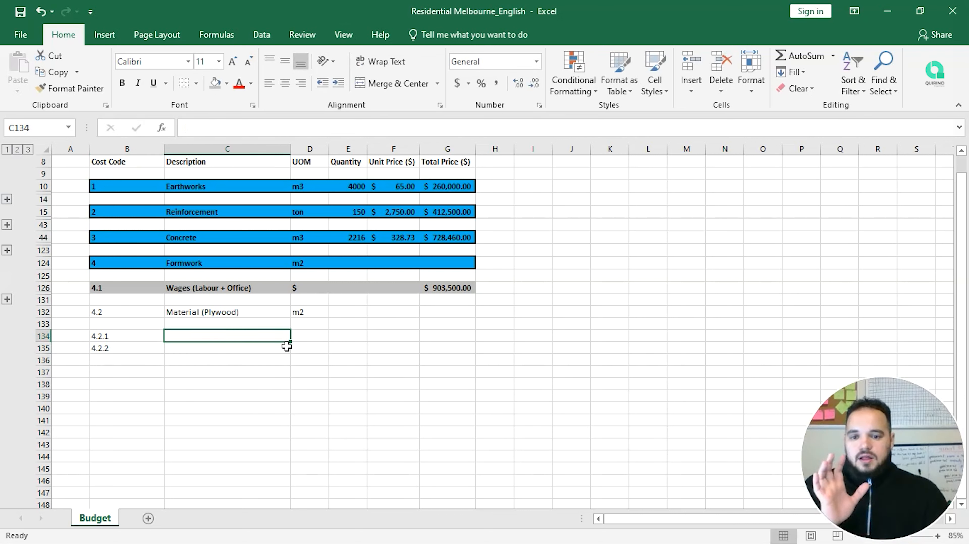
# Step: Expand the Concrete section with its Concrete Testing and Concrete Pump breakdowns
pyautogui.click(7, 250)
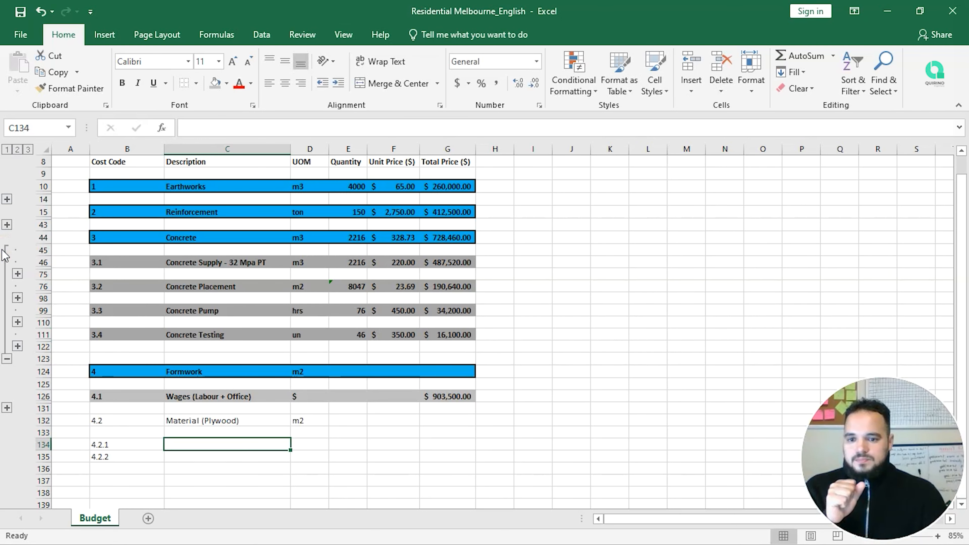
pyautogui.click(17, 346)
pyautogui.scroll(-1, 122, 359)
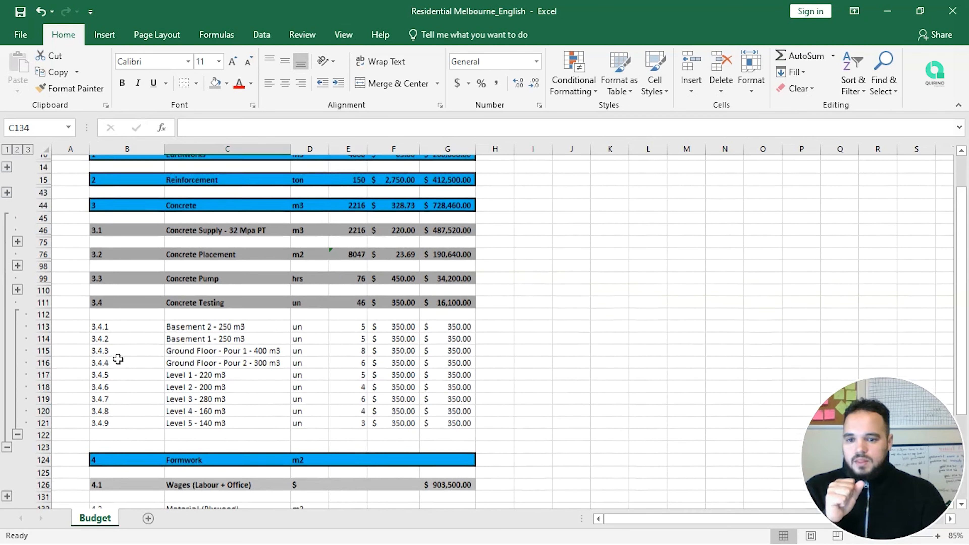
pyautogui.moveTo(223, 323); pyautogui.dragTo(222, 416)
pyautogui.click(225, 322)
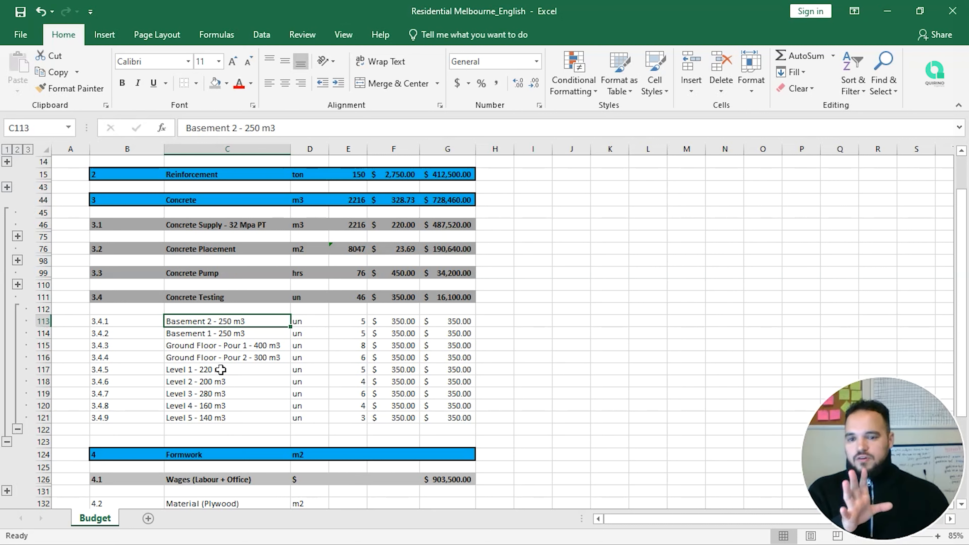
pyautogui.scroll(-1, 221, 369)
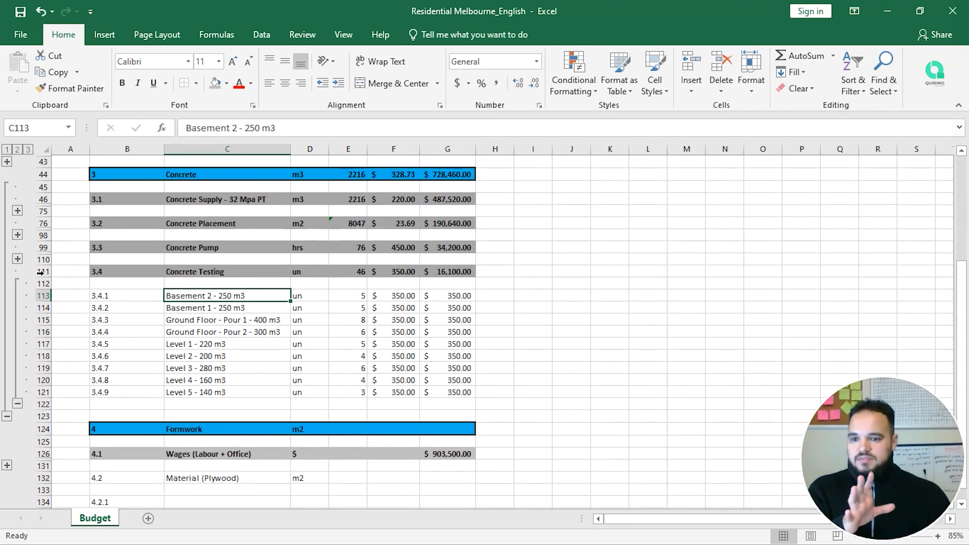
pyautogui.click(17, 259)
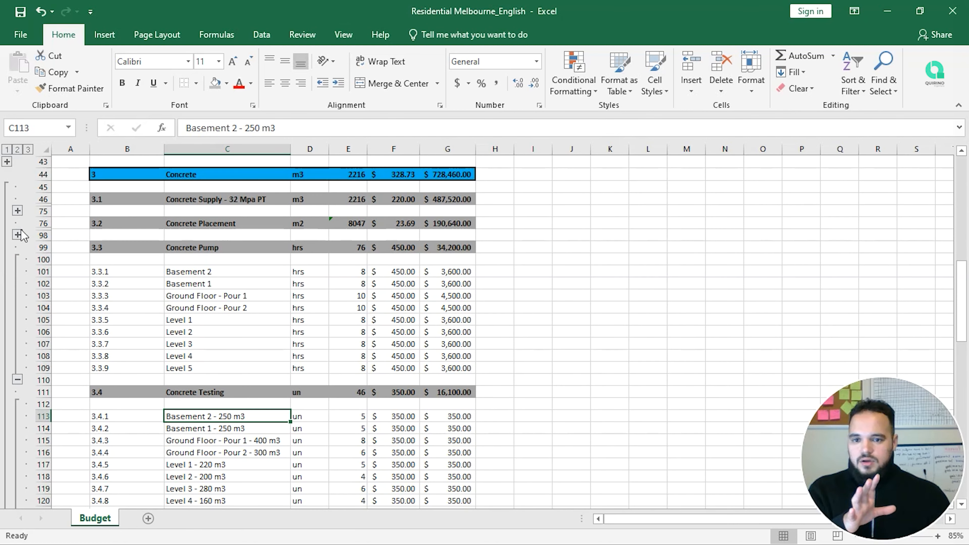
pyautogui.scroll(2, 26, 234)
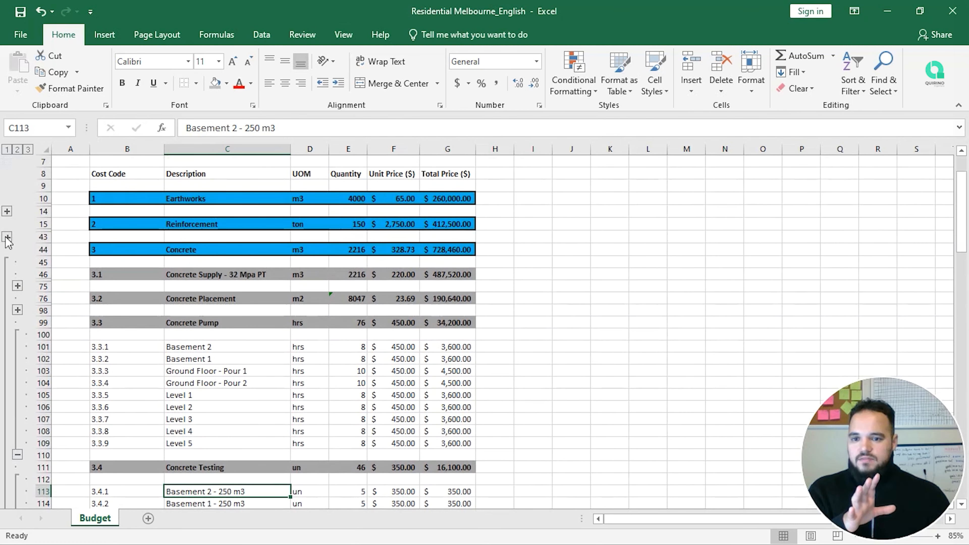
# Step: Expand the Reinforcement section, then re-collapse its Supply and Install breakdowns
pyautogui.click(7, 237)
pyautogui.click(17, 261)
pyautogui.scroll(-1, 23, 308)
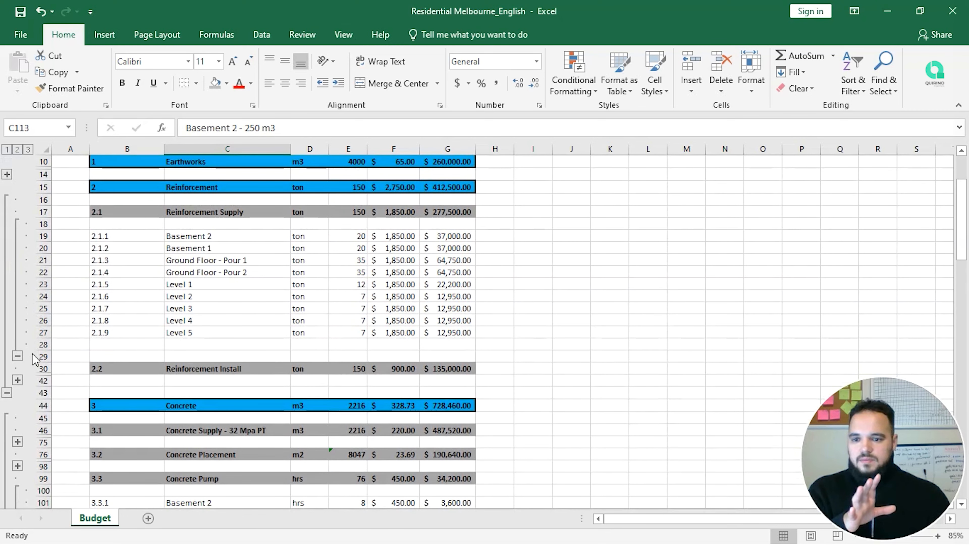
pyautogui.click(17, 380)
pyautogui.scroll(-1, 17, 377)
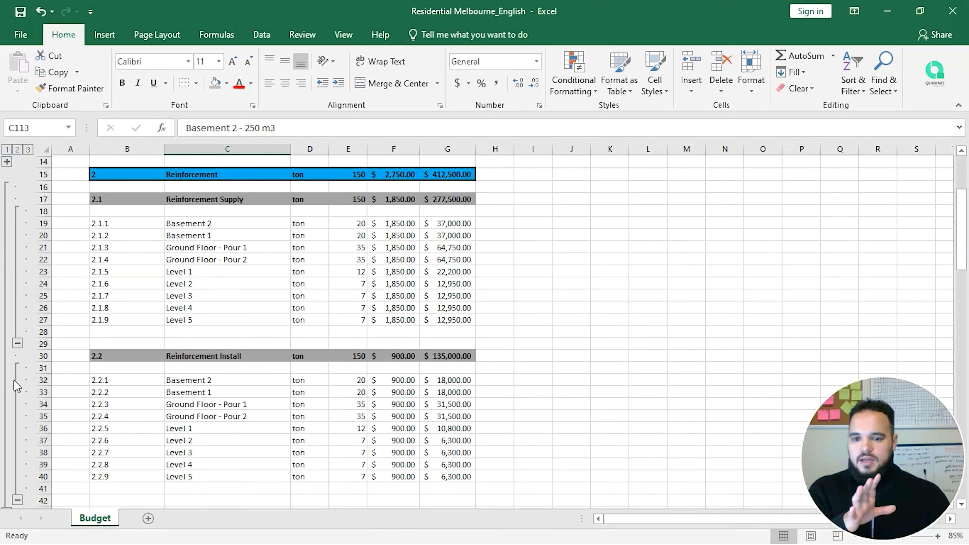
pyautogui.click(17, 343)
pyautogui.click(17, 368)
pyautogui.scroll(2, 19, 372)
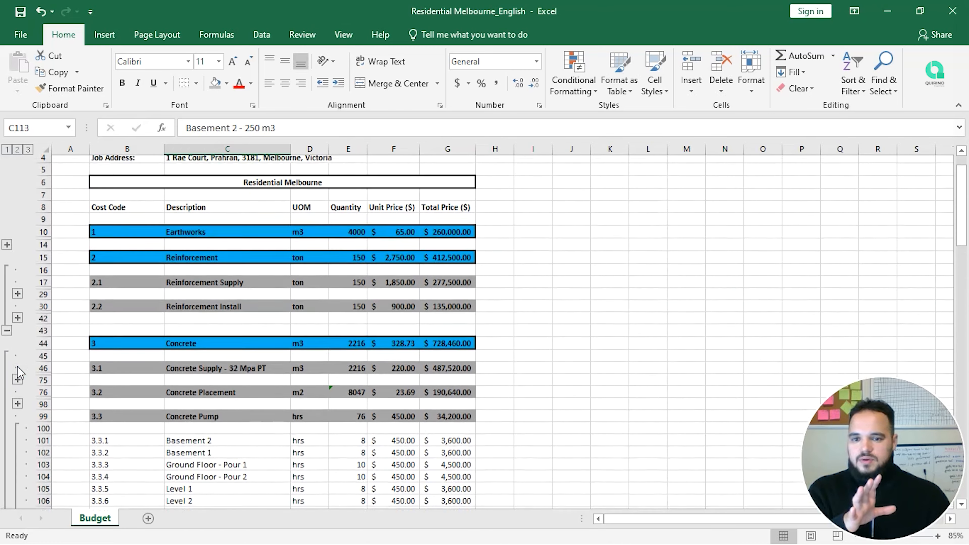
pyautogui.scroll(2, 19, 372)
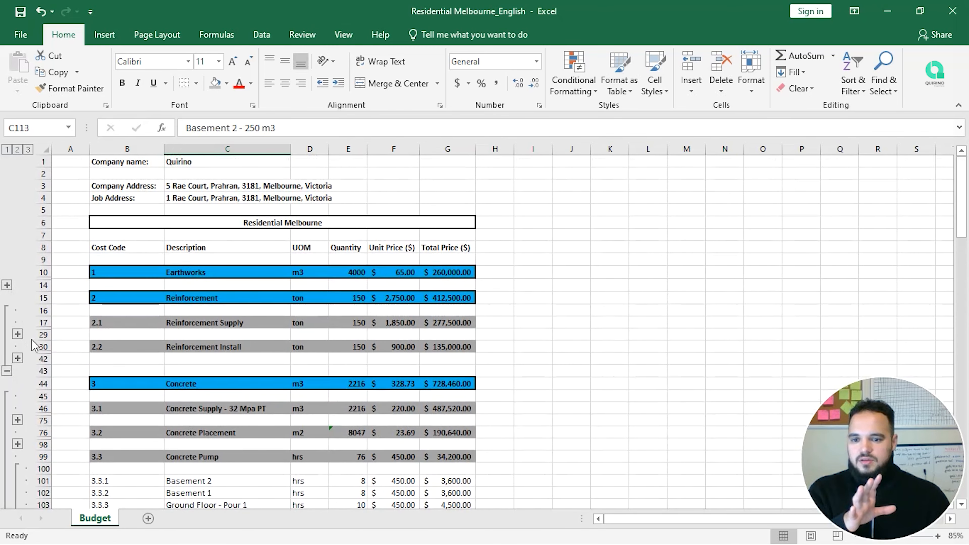
# Step: Expand the Concrete Placement group to list items 3.2.1 to 3.2.20
pyautogui.scroll(-3, 31, 341)
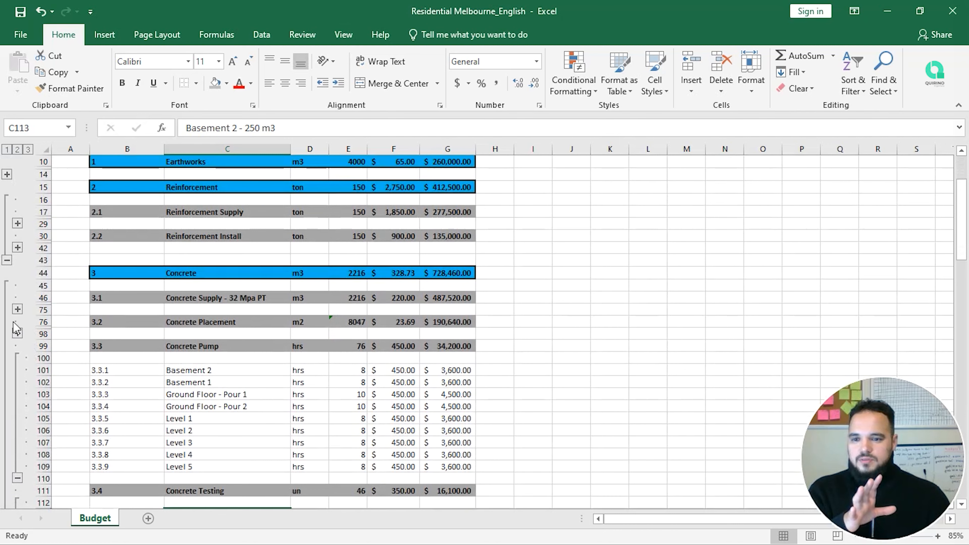
pyautogui.click(18, 334)
pyautogui.scroll(-2, 21, 337)
pyautogui.scroll(-1, 241, 306)
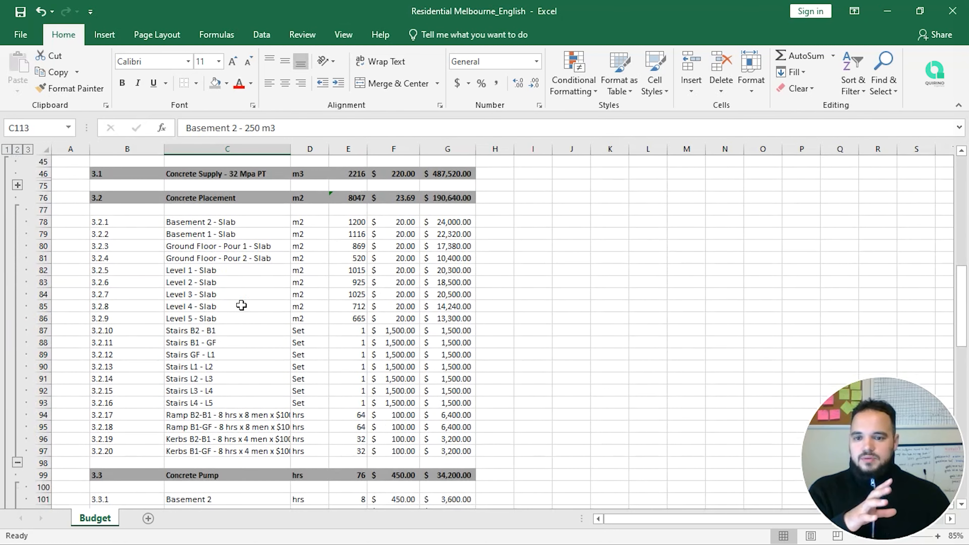
# Step: Copy the nine slab rows C78:E86 with m2 areas and paste them at C137
pyautogui.moveTo(174, 227); pyautogui.dragTo(284, 445)
pyautogui.moveTo(340, 318); pyautogui.dragTo(207, 224)
pyautogui.hotkey('ctrl', 'c')
pyautogui.scroll(-15, 305, 336)
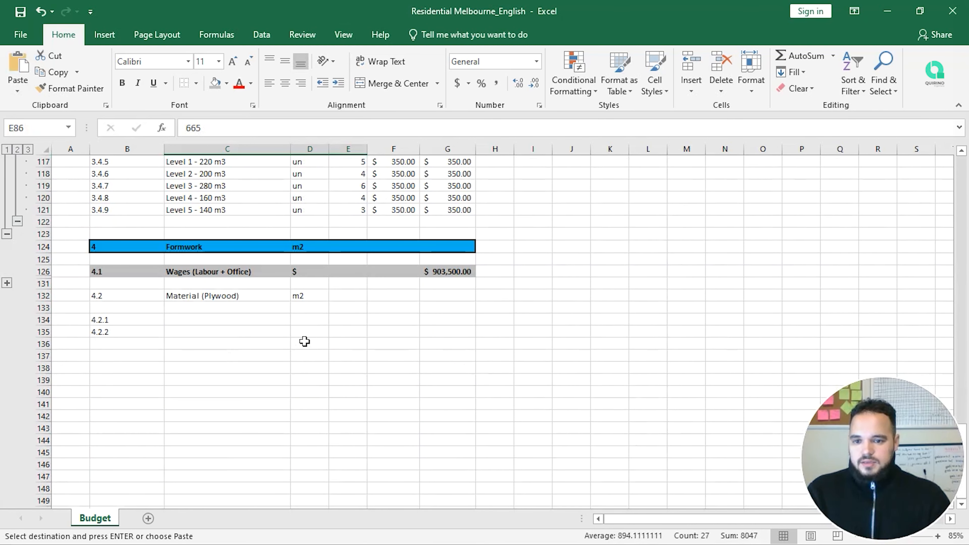
pyautogui.click(190, 329)
pyautogui.click(191, 320)
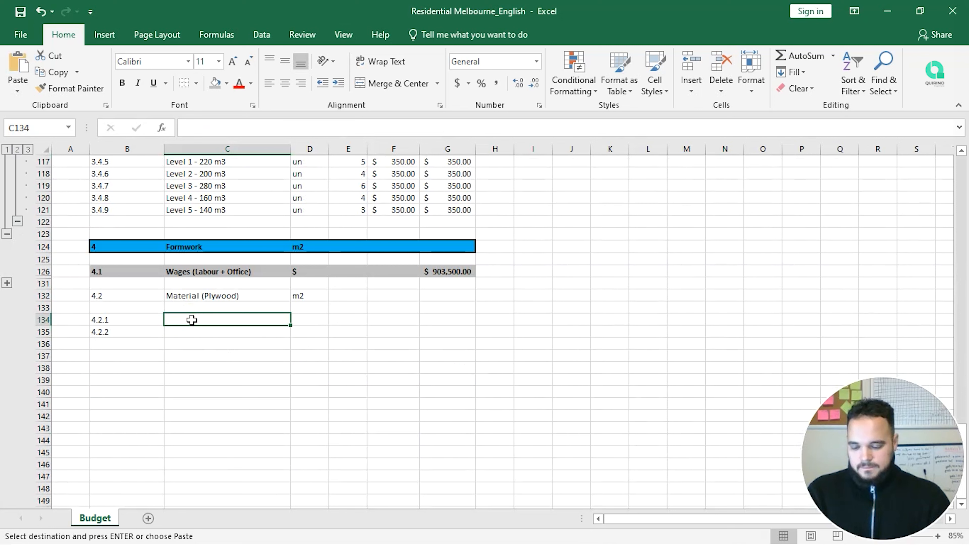
pyautogui.click(193, 355)
pyautogui.hotkey('ctrl', 'v')
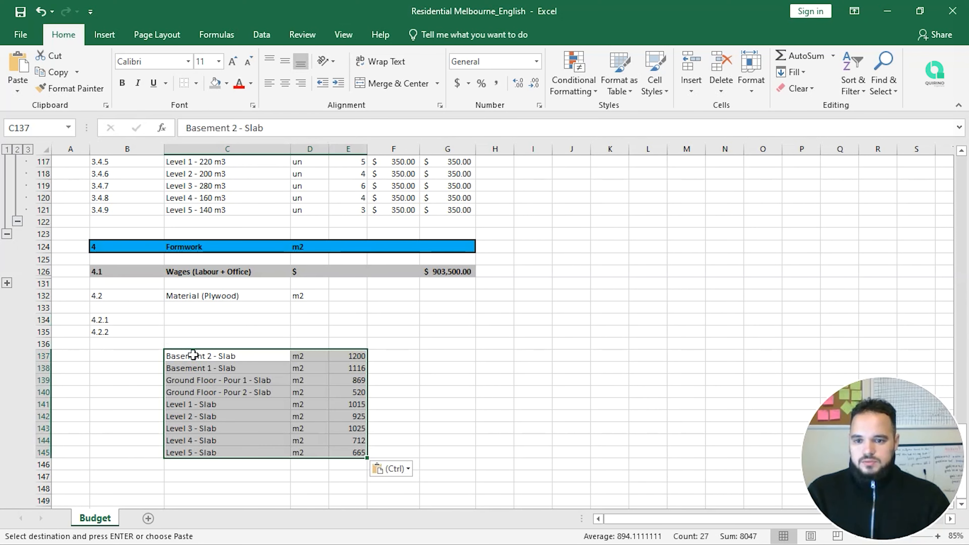
pyautogui.click(209, 341)
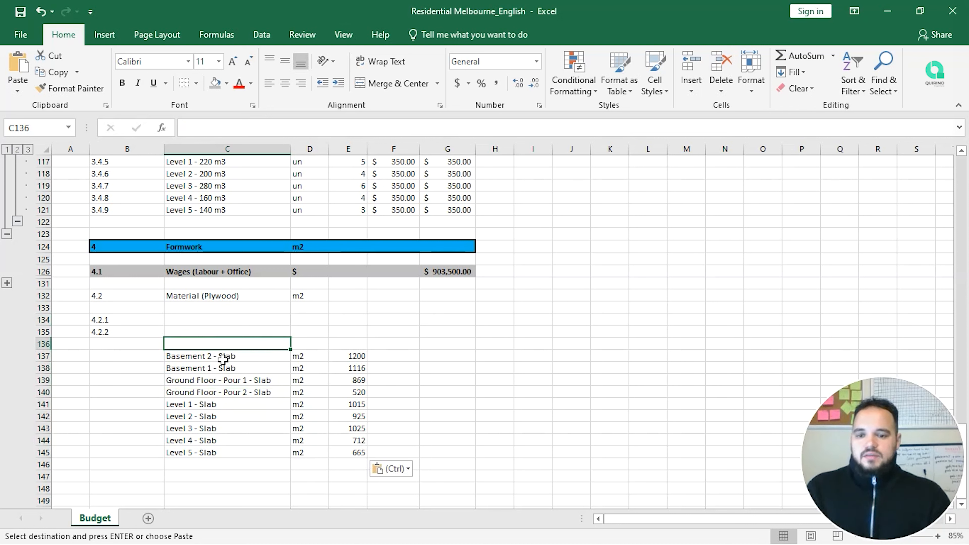
pyautogui.moveTo(223, 356); pyautogui.dragTo(354, 356)
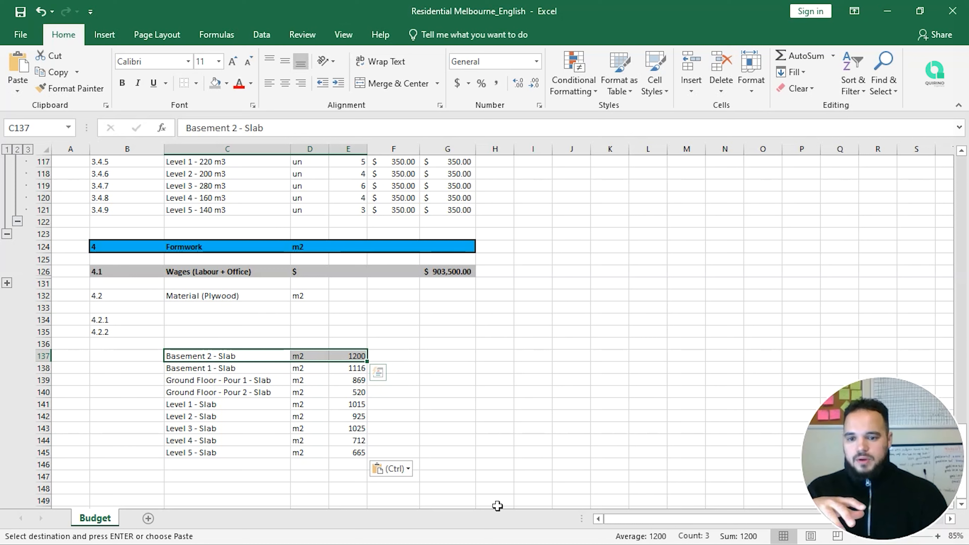
# Step: Clear the Basement 2 - Slab row C137:E137 from the pasted reference
pyautogui.press('Delete')
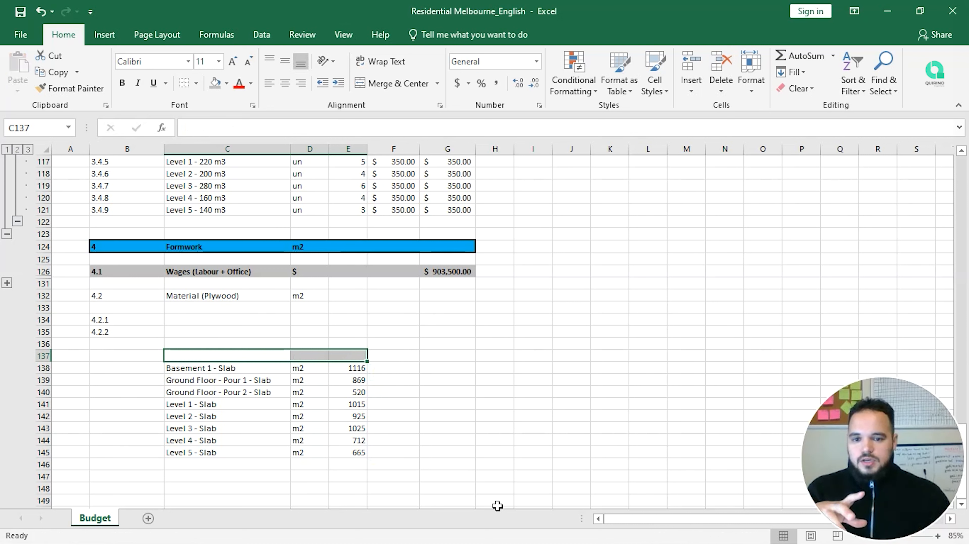
pyautogui.press('Down')
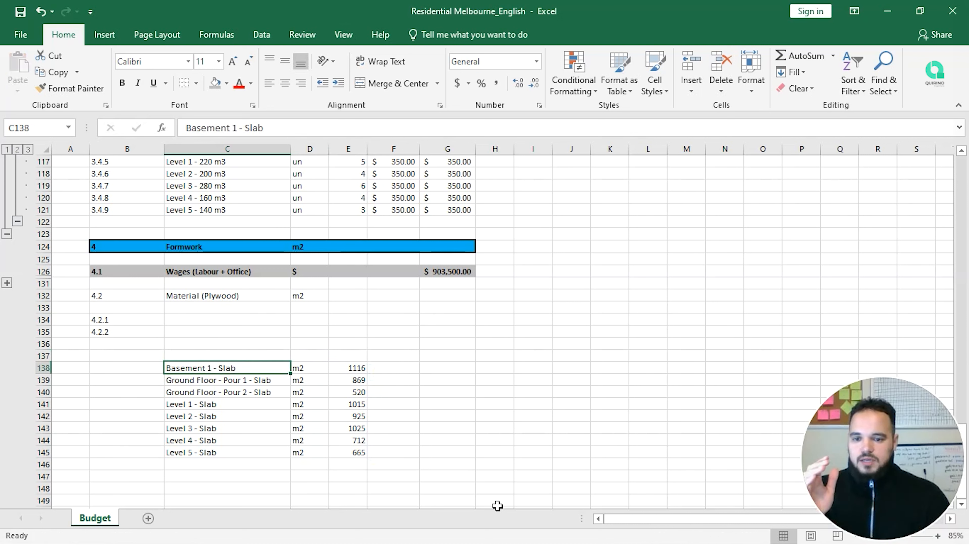
pyautogui.hotkey('shift', 'Down')
pyautogui.hotkey('shift', 'Down')
pyautogui.hotkey('shift', 'Down')
pyautogui.hotkey('shift', 'Down')
pyautogui.hotkey('shift', 'Down')
pyautogui.hotkey('shift', 'Down')
pyautogui.hotkey('shift', 'Down')
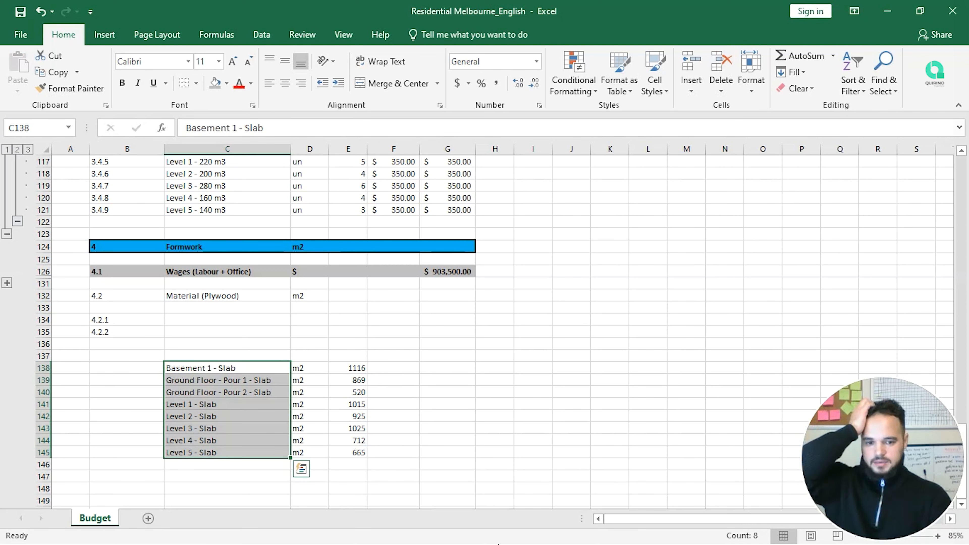
pyautogui.moveTo(878, 450); pyautogui.dragTo(860, 360)
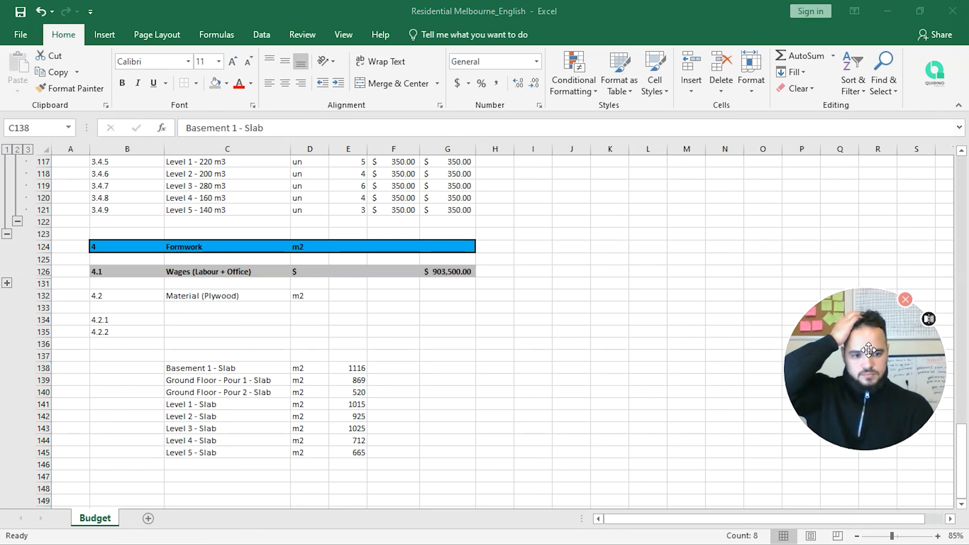
pyautogui.moveTo(312, 368); pyautogui.dragTo(318, 454)
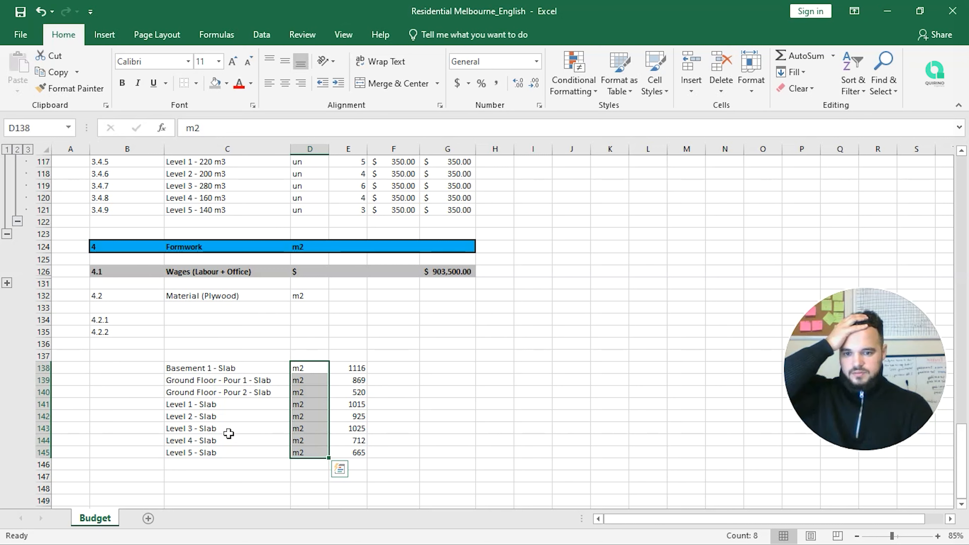
# Step: Select the Basement 1 to Level 1 slab rows C138:E141
pyautogui.click(216, 322)
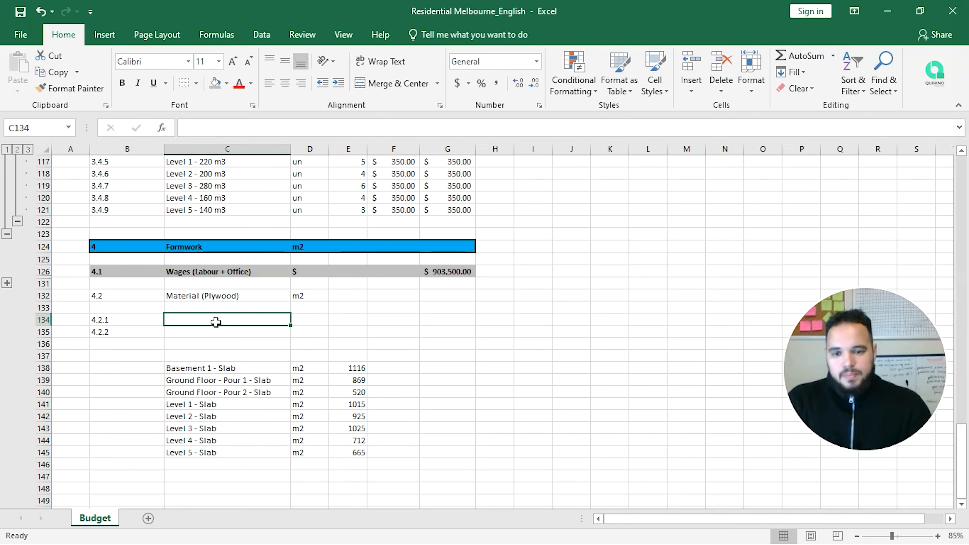
pyautogui.press('Right')
pyautogui.press('Right')
pyautogui.press('Right')
pyautogui.press('Right')
pyautogui.press('Right')
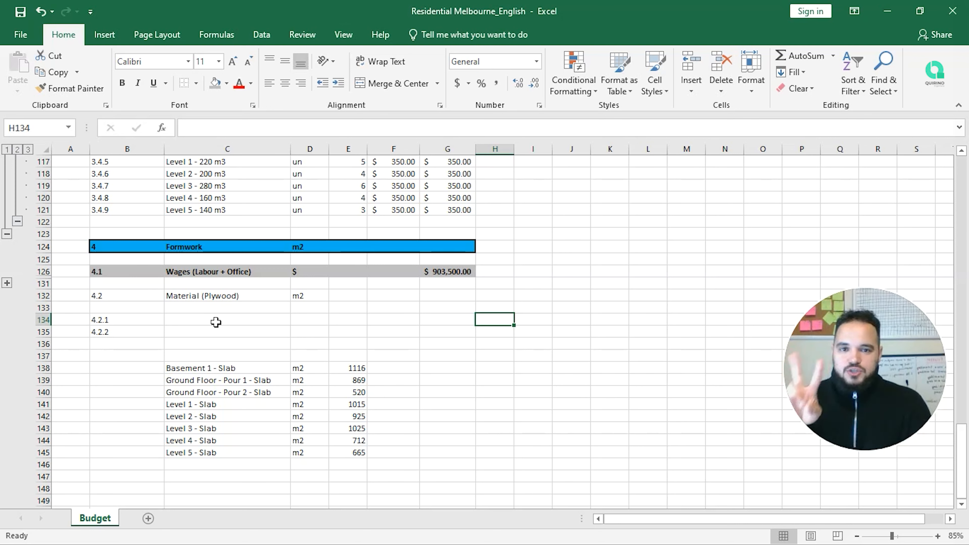
pyautogui.press('Left')
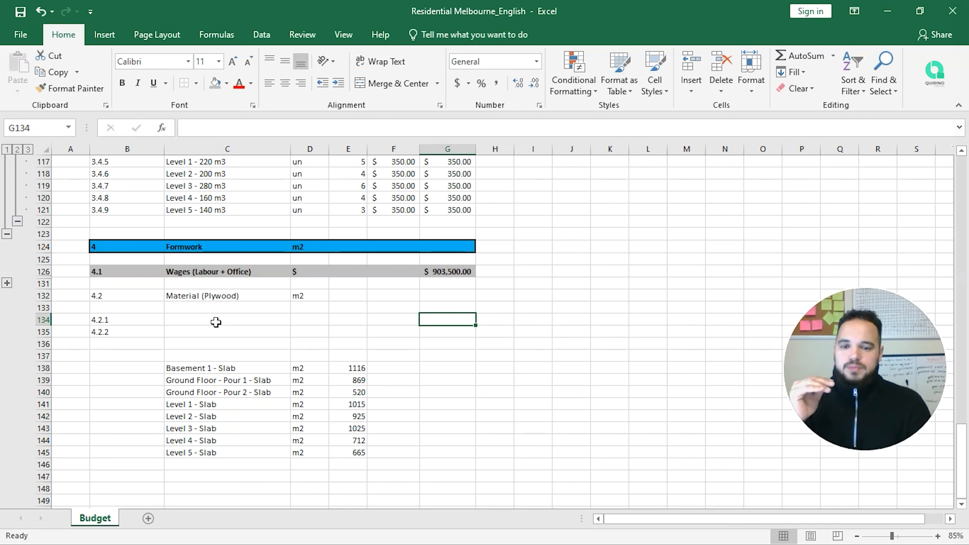
pyautogui.press('Down')
pyautogui.press('Left')
pyautogui.press('Left')
pyautogui.press('Down')
pyautogui.press('Down')
pyautogui.press('Down')
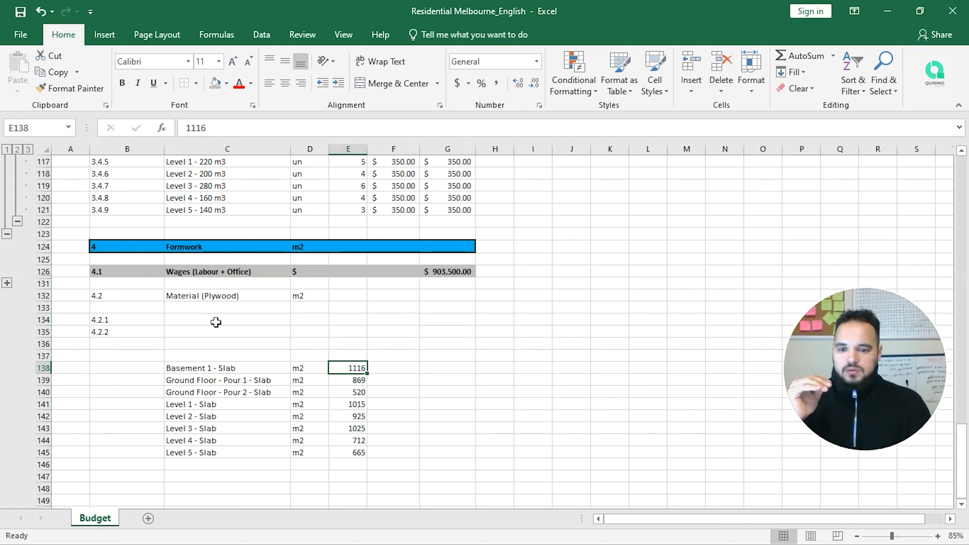
pyautogui.hotkey('shift', 'Down')
pyautogui.hotkey('shift', 'Down')
pyautogui.hotkey('shift', 'Down')
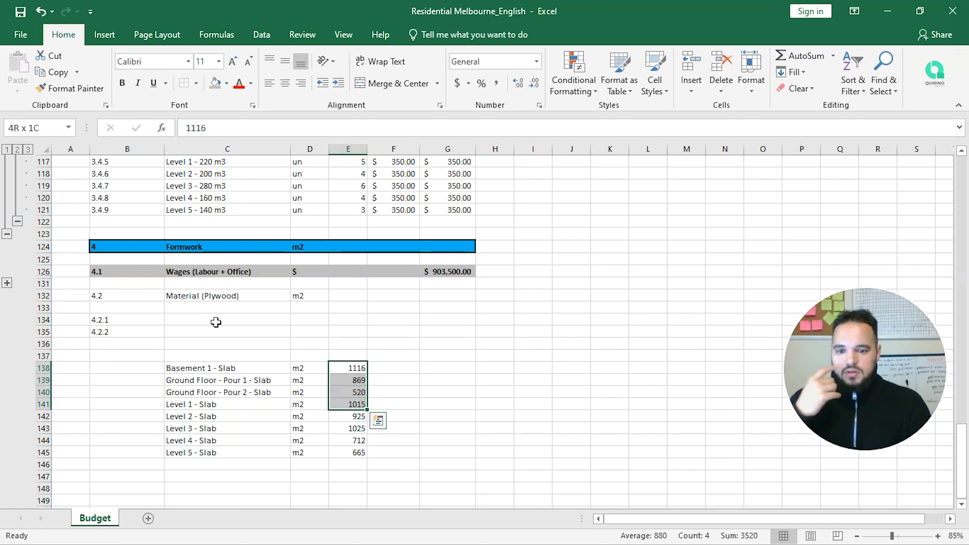
pyautogui.hotkey('shift', 'Left')
pyautogui.hotkey('shift', 'Left')
pyautogui.hotkey('shift', 'Left')
pyautogui.hotkey('shift', 'Right')
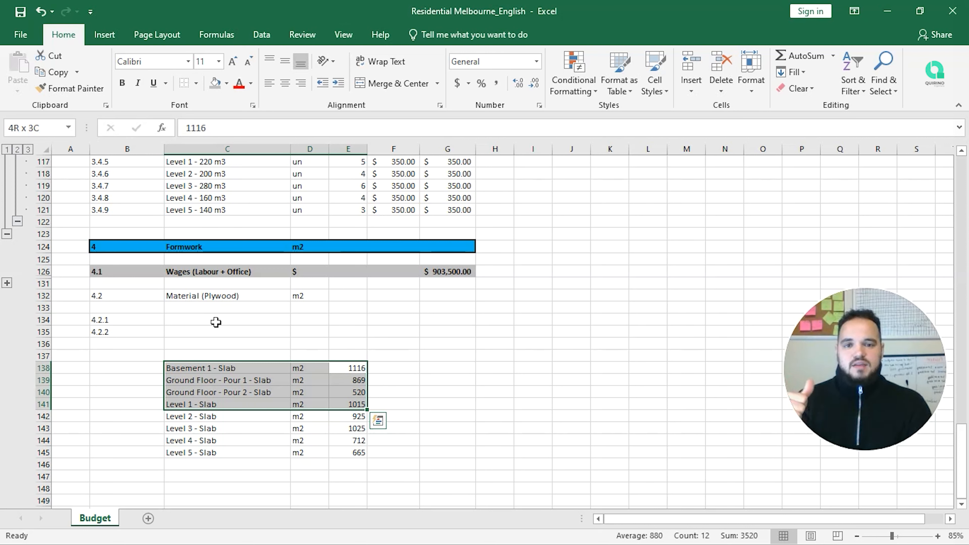
pyautogui.press('Up')
pyautogui.press('Up')
pyautogui.press('Up')
# Step: Label the plywood sub-items B1 - L1 in C134 and L2 - L5 in C135
pyautogui.click(216, 322)
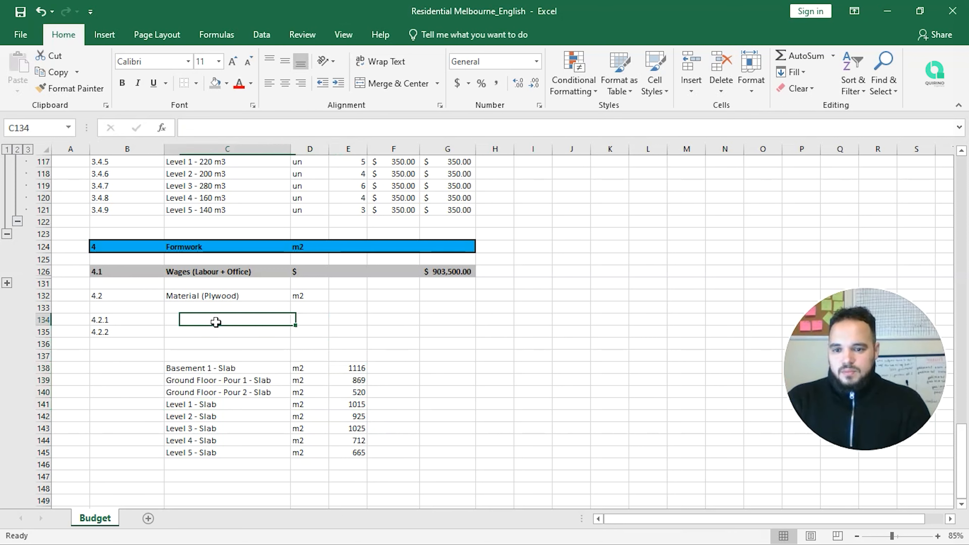
pyautogui.write('Ba')
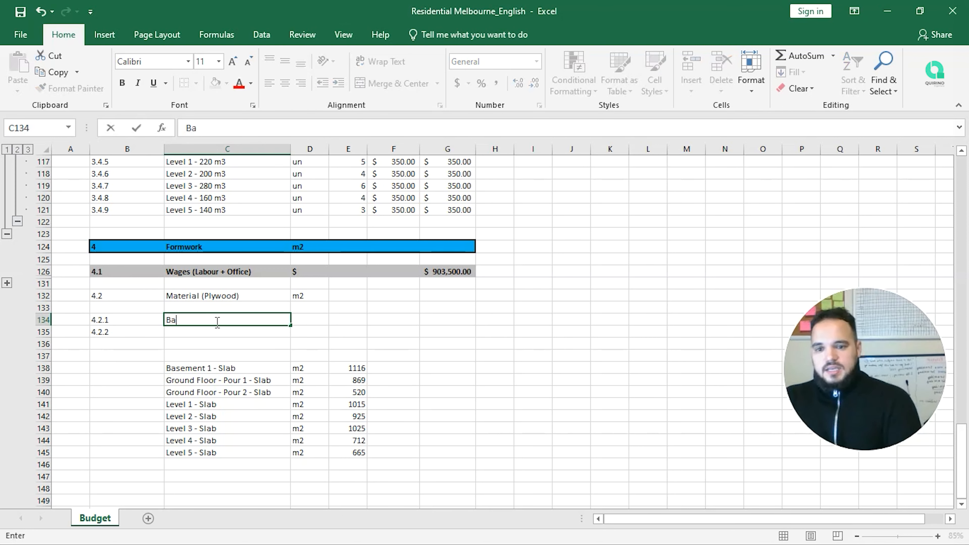
pyautogui.write('sement')
pyautogui.press('BackSpace')
pyautogui.press('BackSpace')
pyautogui.press('BackSpace')
pyautogui.press('BackSpace')
pyautogui.press('BackSpace')
pyautogui.press('BackSpace')
pyautogui.press('BackSpace')
pyautogui.write('1 - L1')
pyautogui.press('Return')
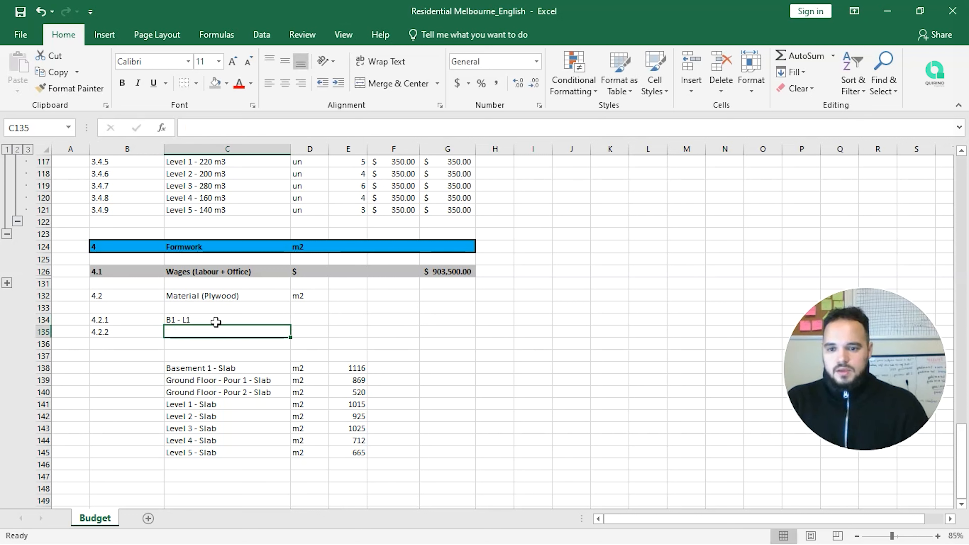
pyautogui.write('L2')
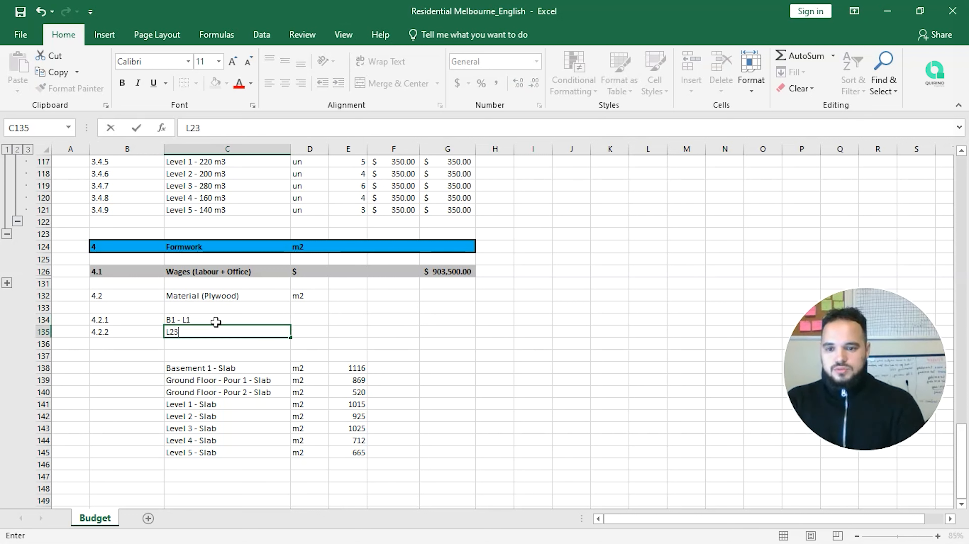
pyautogui.write(' - ')
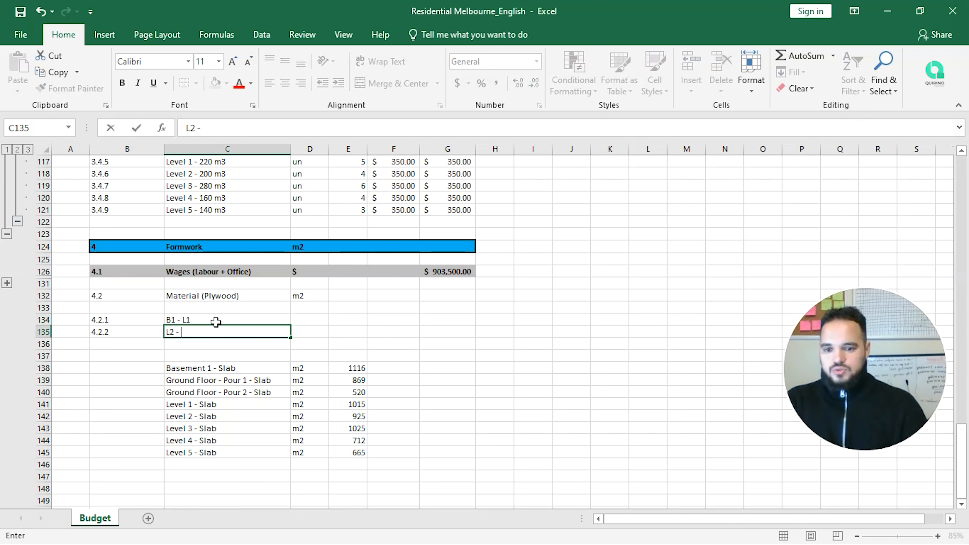
pyautogui.write('L5')
pyautogui.hotkey('ctrl', 'Return')
# Step: Set the unit m2 for both plywood sub-items in D134:D135
pyautogui.press('Up')
pyautogui.press('Right')
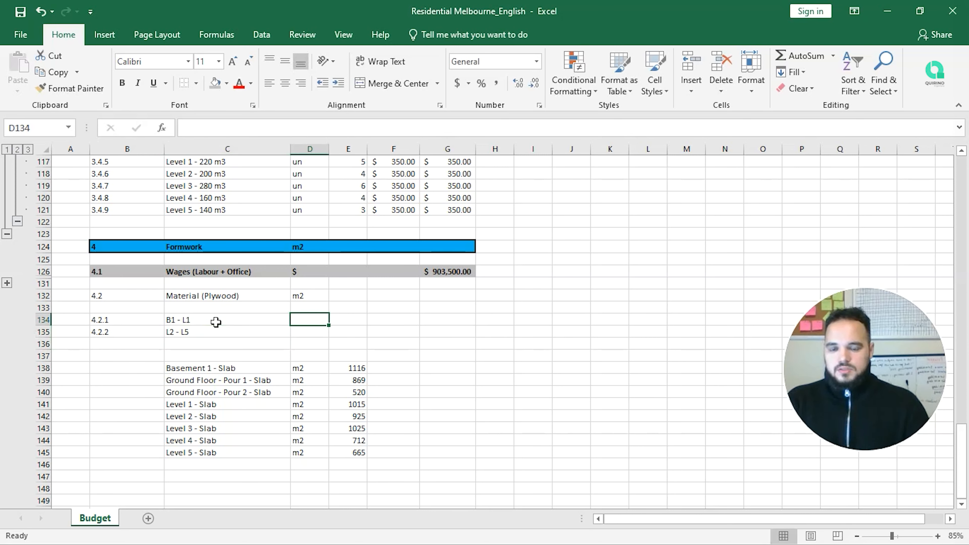
pyautogui.write('m2')
pyautogui.press('Return')
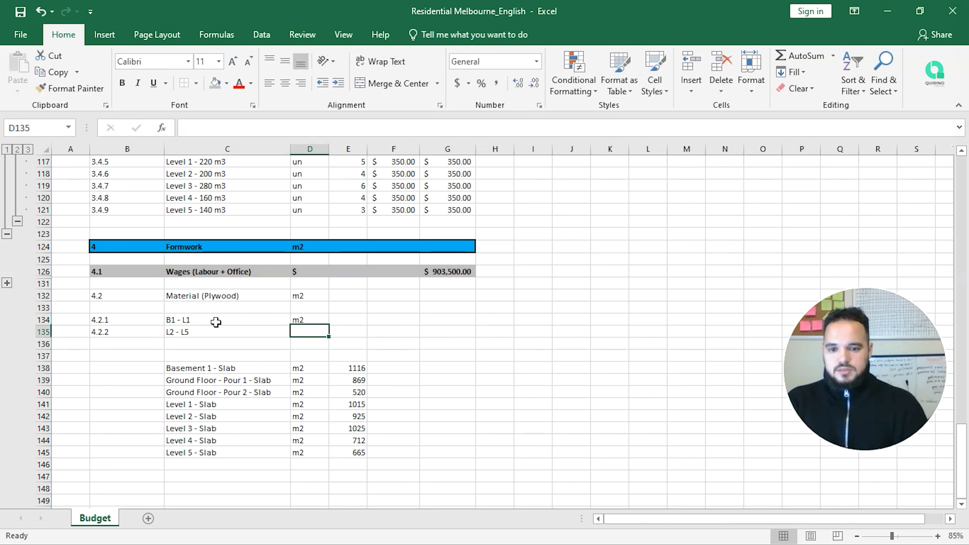
pyautogui.write('m2')
pyautogui.press('Return')
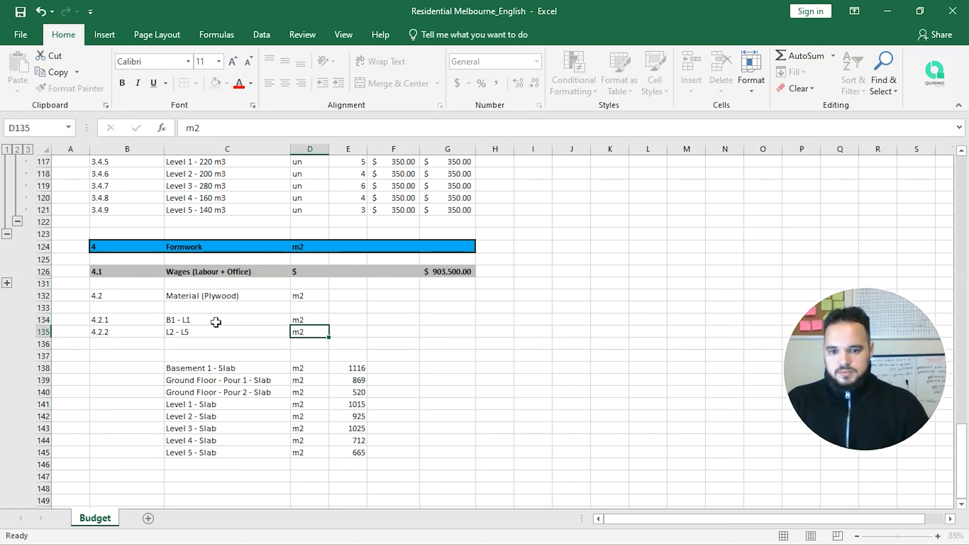
# Step: Check the Basement 1 to Level 1 slab areas and enter 1200 as the B1 - L1 quantity
pyautogui.press('Up')
pyautogui.press('Up')
pyautogui.press('Right')
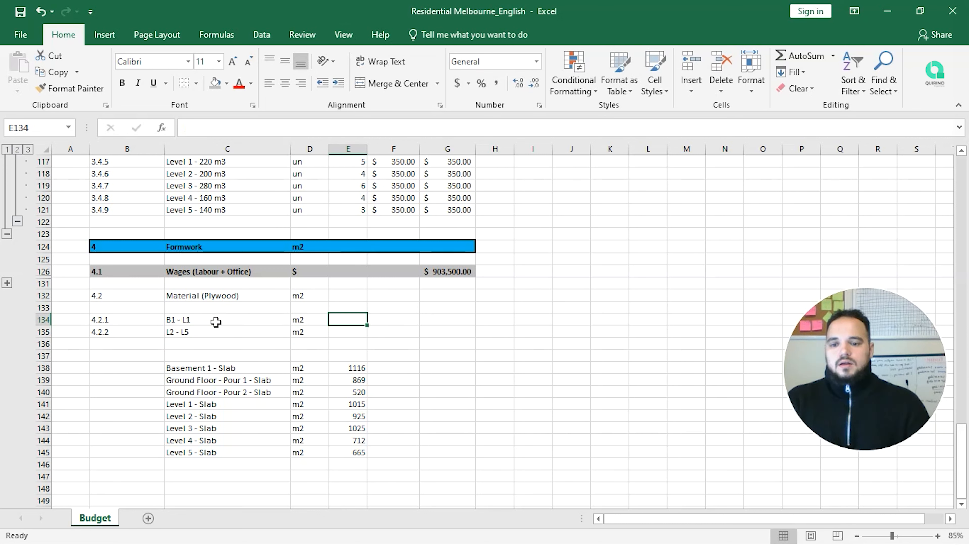
pyautogui.press('Down')
pyautogui.press('Down')
pyautogui.press('Down')
pyautogui.press('Down')
pyautogui.press('Down')
pyautogui.press('Up')
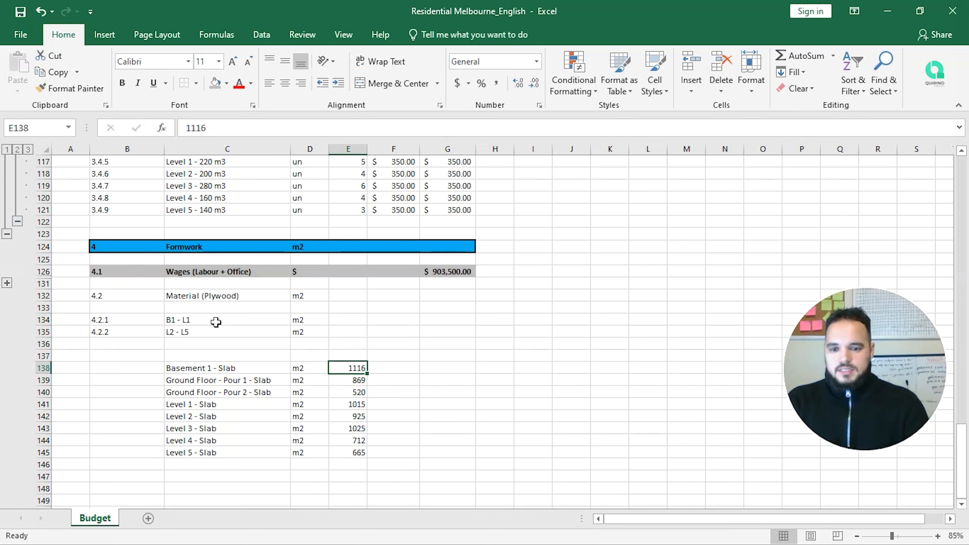
pyautogui.hotkey('shift', 'Left')
pyautogui.hotkey('shift', 'Left')
pyautogui.hotkey('shift', 'Down')
pyautogui.hotkey('shift', 'Down')
pyautogui.hotkey('shift', 'Down')
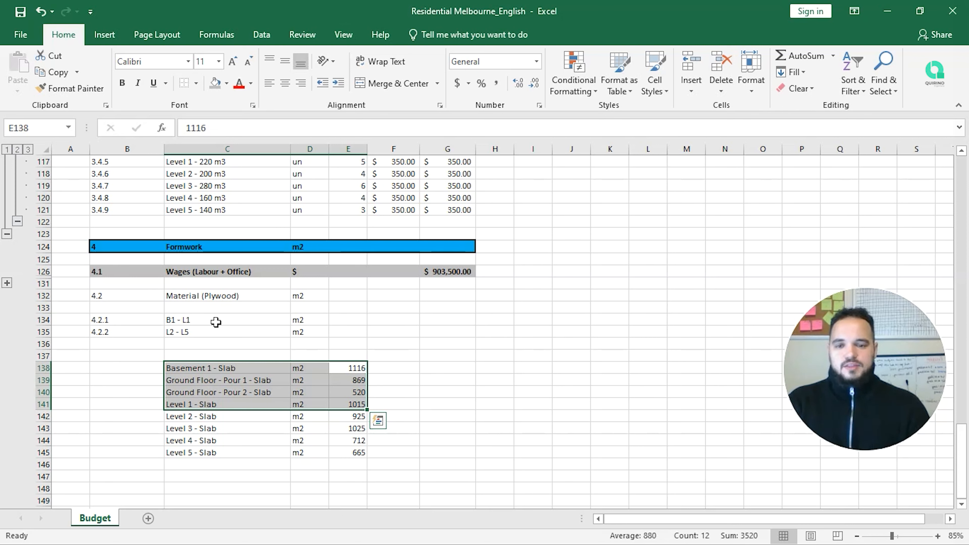
pyautogui.click(350, 321)
pyautogui.write('1200')
pyautogui.press('Return')
pyautogui.press('Down')
pyautogui.press('Down')
pyautogui.press('Down')
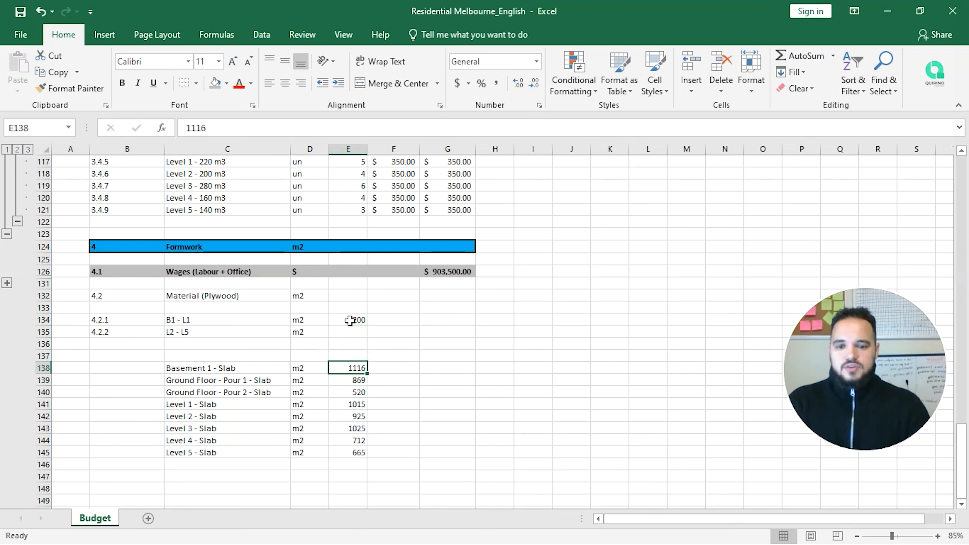
pyautogui.hotkey('shift', 'Down')
pyautogui.hotkey('shift', 'Down')
pyautogui.hotkey('shift', 'Down')
pyautogui.hotkey('shift', 'Left')
pyautogui.hotkey('shift', 'Left')
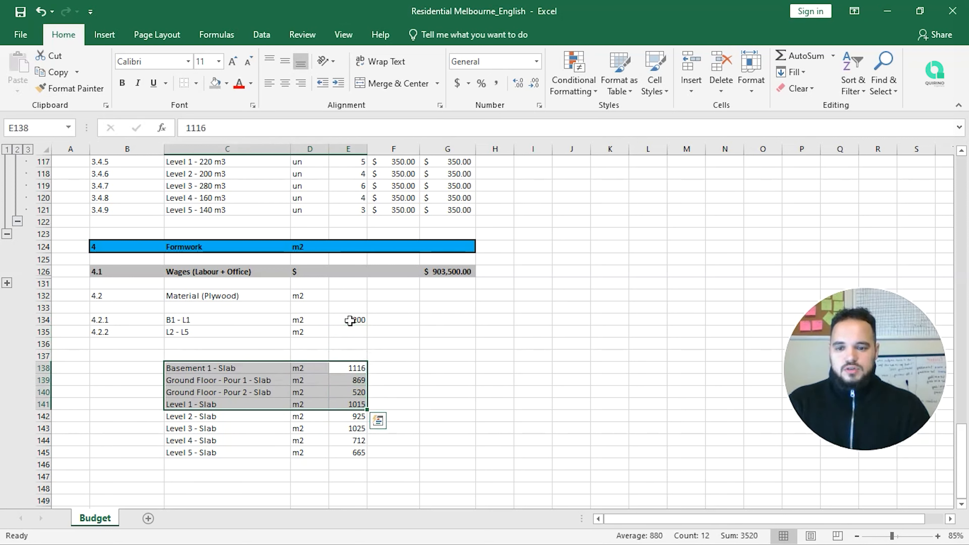
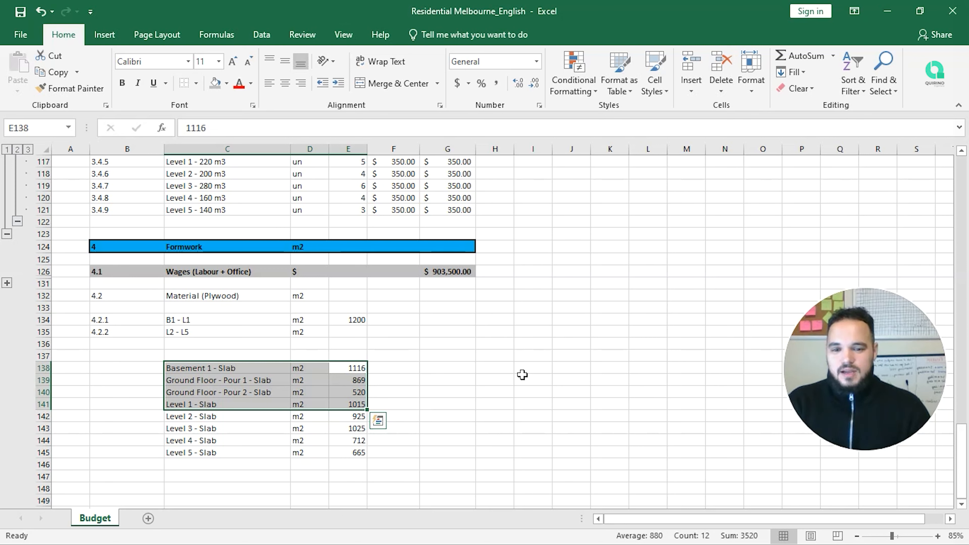
# Step: Enter 1200 as the L2 - L5 plywood quantity in E135, matching B1 - L1
pyautogui.press('Up')
pyautogui.press('Up')
pyautogui.press('Up')
pyautogui.write('1200')
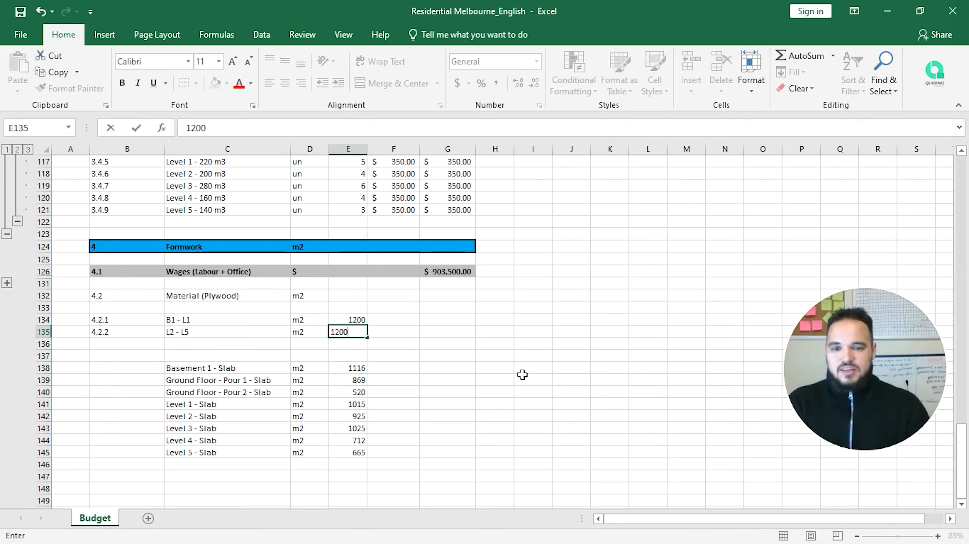
pyautogui.press('Return')
pyautogui.press('Up')
pyautogui.press('Right')
pyautogui.press('Up')
pyautogui.press('Right')
pyautogui.press('Right')
pyautogui.press('Right')
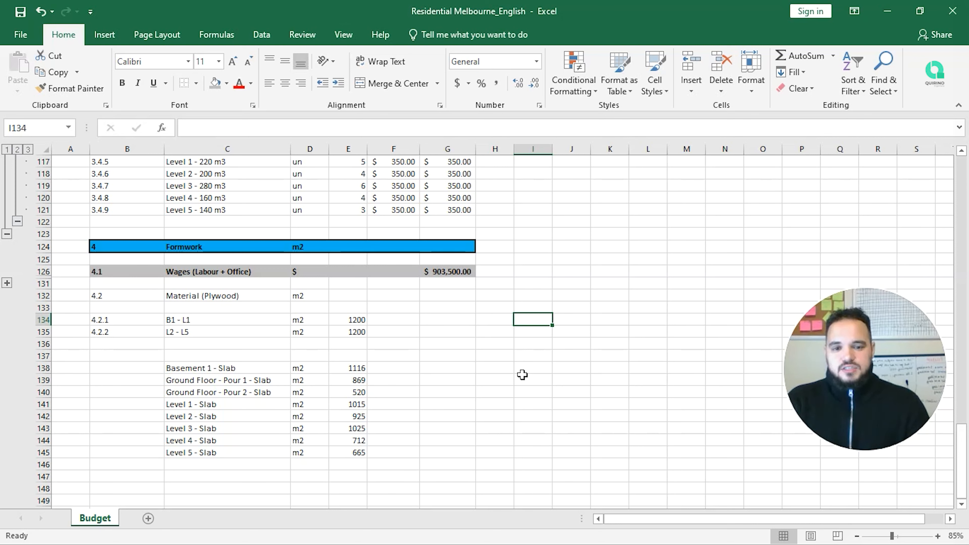
# Step: Note the plywood sheet size beside the table: 1220/2440 in I134:I135 and 1.22/2.44 in J134:J135
pyautogui.write('1220')
pyautogui.press('Return')
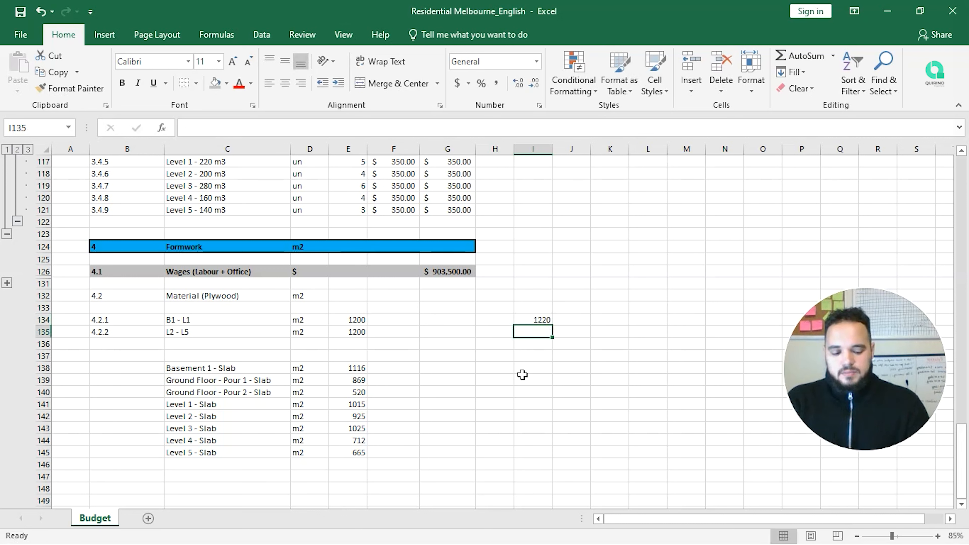
pyautogui.write('2440')
pyautogui.press('Return')
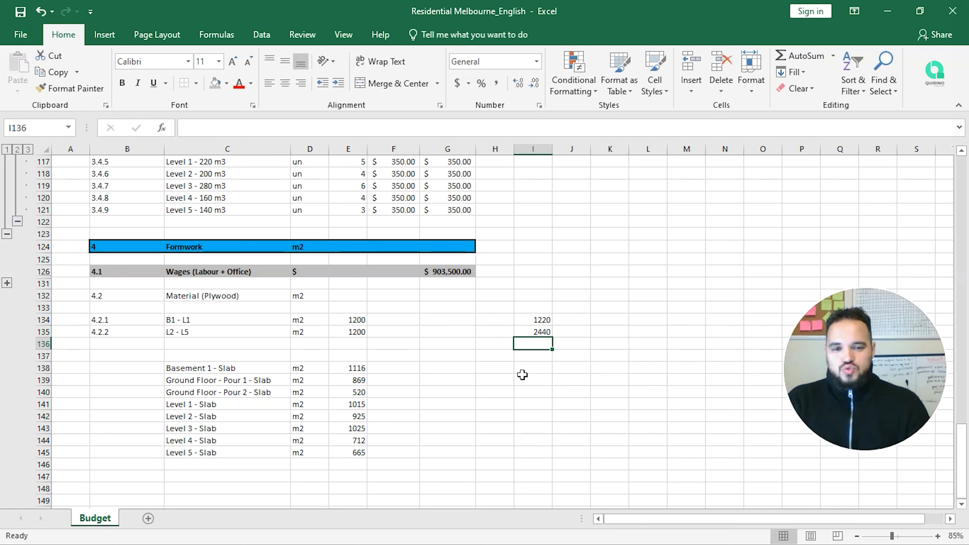
pyautogui.press('Up')
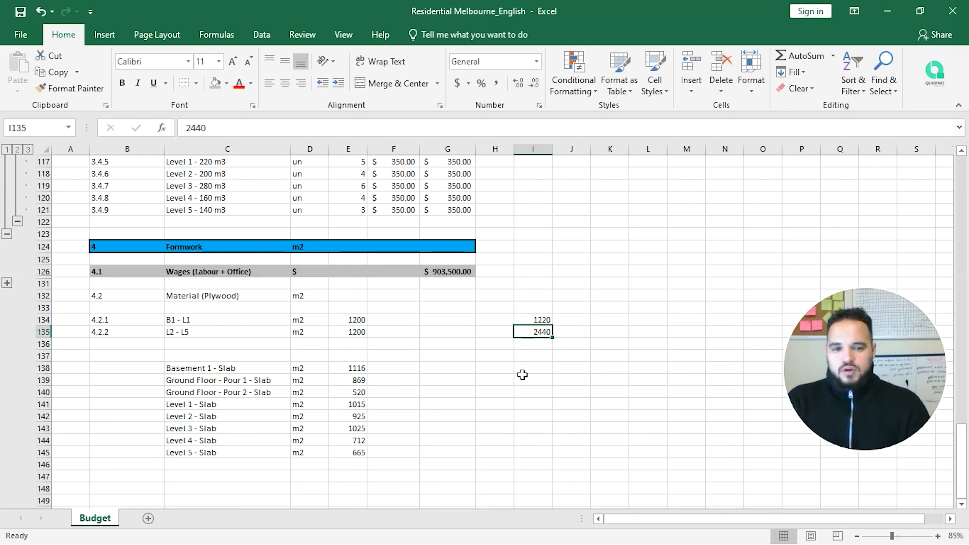
pyautogui.press('Up')
pyautogui.press('Right')
pyautogui.write('1.22')
pyautogui.press('Return')
pyautogui.write('2.44')
pyautogui.press('Return')
# Step: Calculate the sheet area with =PRODUCT(J134:J135) in J136, giving 2.9768
pyautogui.write('=prod')
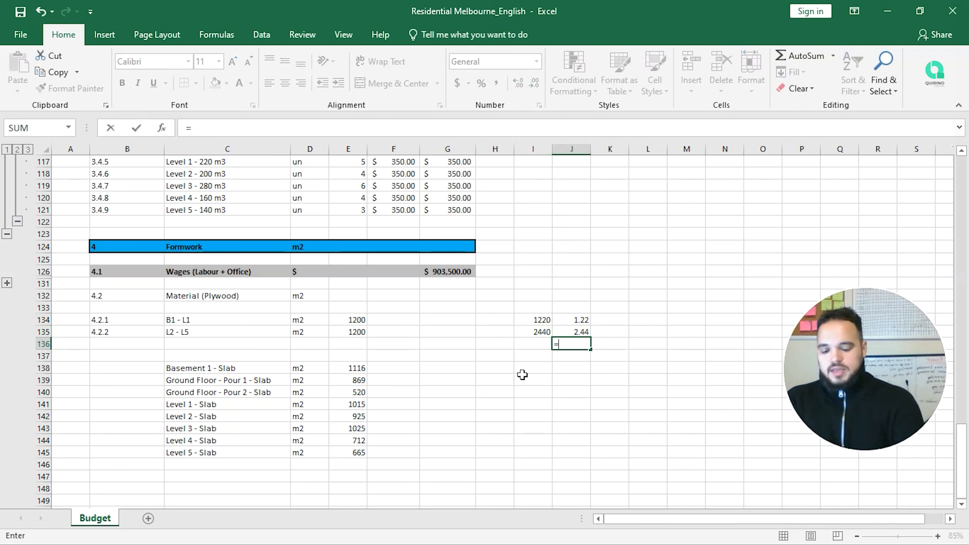
pyautogui.press('Tab')
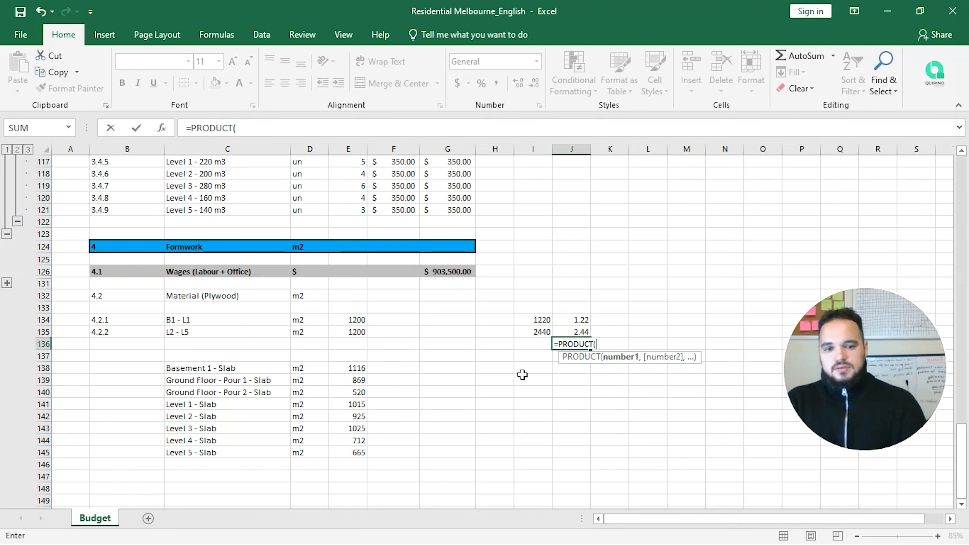
pyautogui.press('Up')
pyautogui.press('Up')
pyautogui.hotkey('shift', 'Down')
pyautogui.write(')')
pyautogui.press('Return')
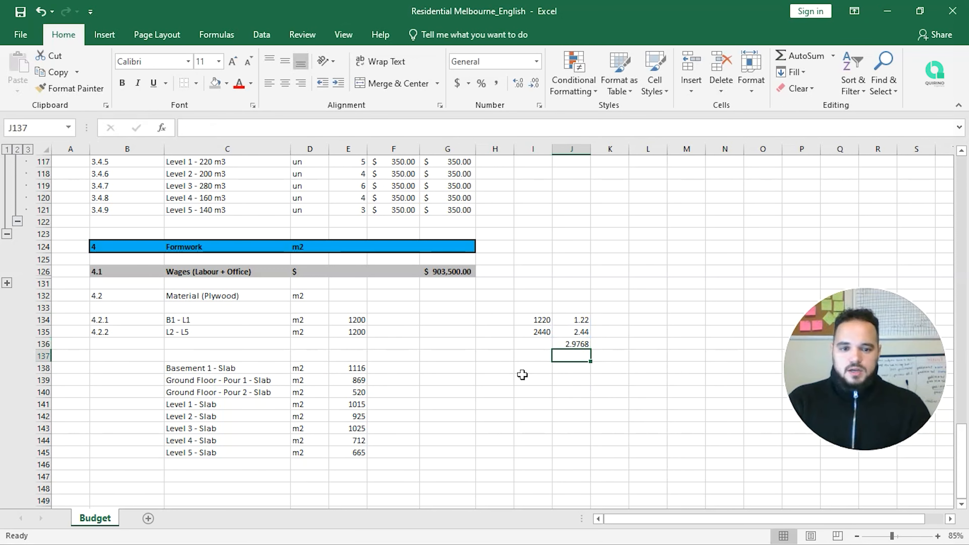
# Step: Enter the rounded area 3 in J137 and 65 in K137
pyautogui.write('3')
pyautogui.press('Return')
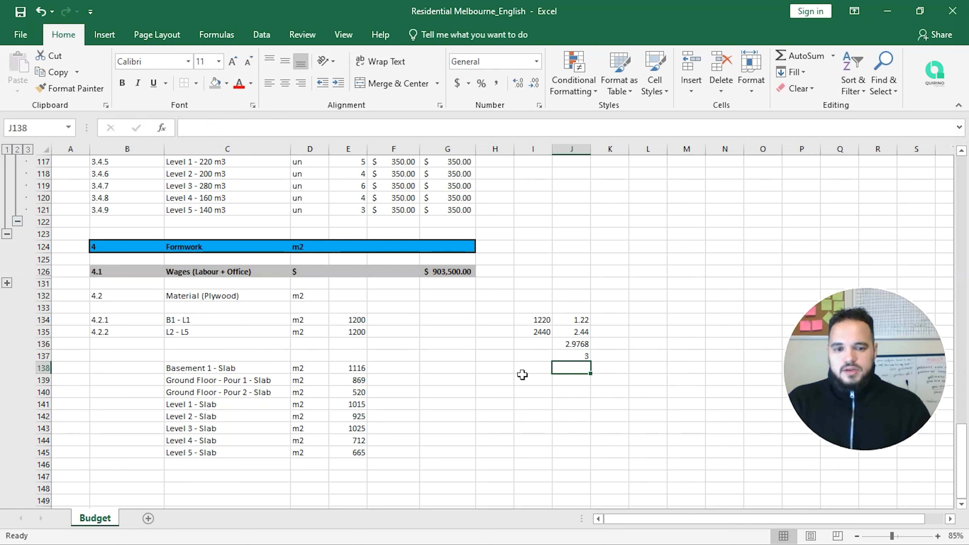
pyautogui.press('Up')
pyautogui.press('Right')
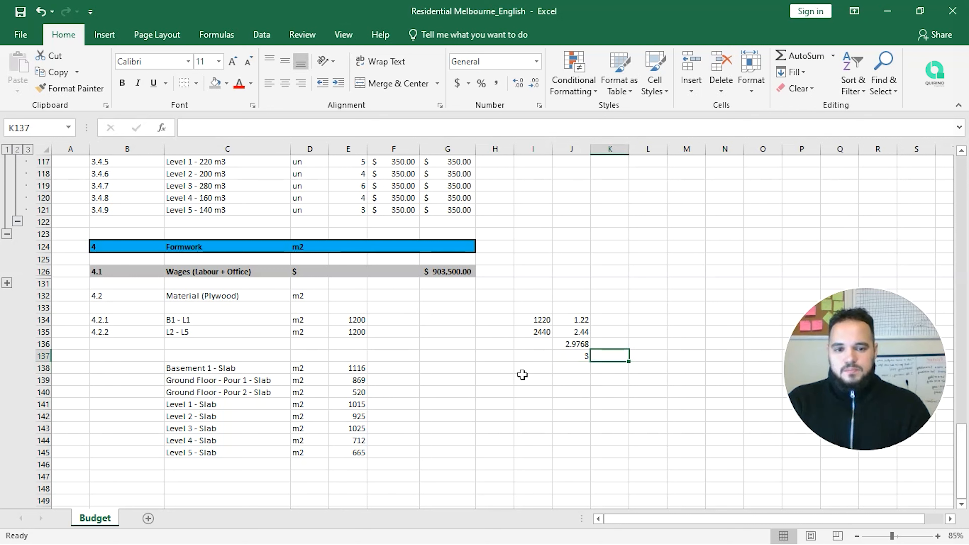
pyautogui.write('65')
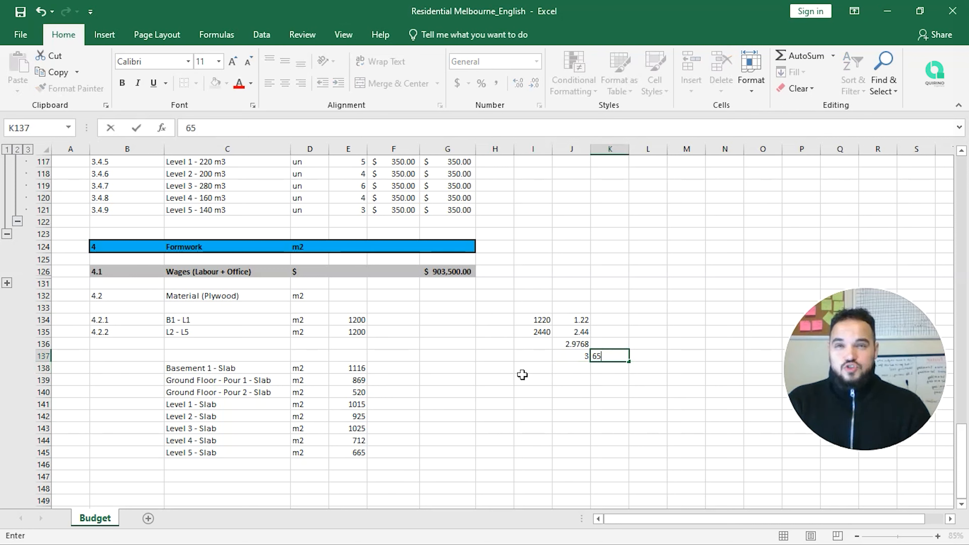
pyautogui.press('Return')
pyautogui.press('Up')
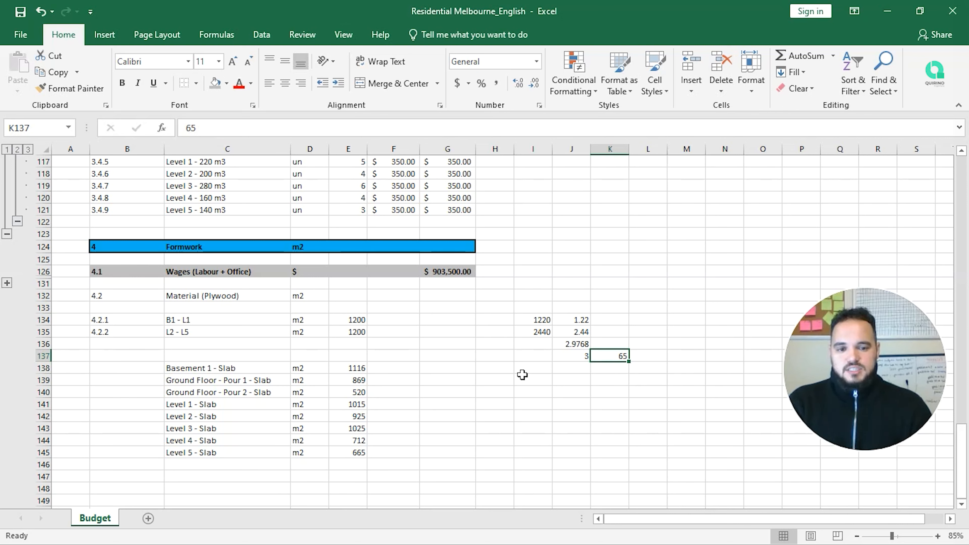
# Step: Divide 65 by the 3 m2 sheet area with =K137/J137 in K138, giving 21.66667
pyautogui.press('Left')
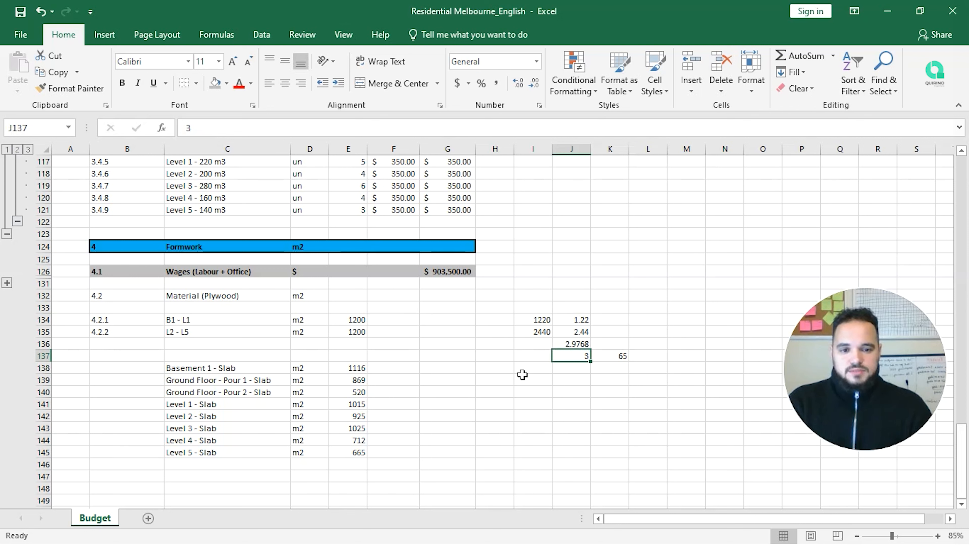
pyautogui.press('Right')
pyautogui.press('Right')
pyautogui.press('Down')
pyautogui.press('Left')
pyautogui.write('=')
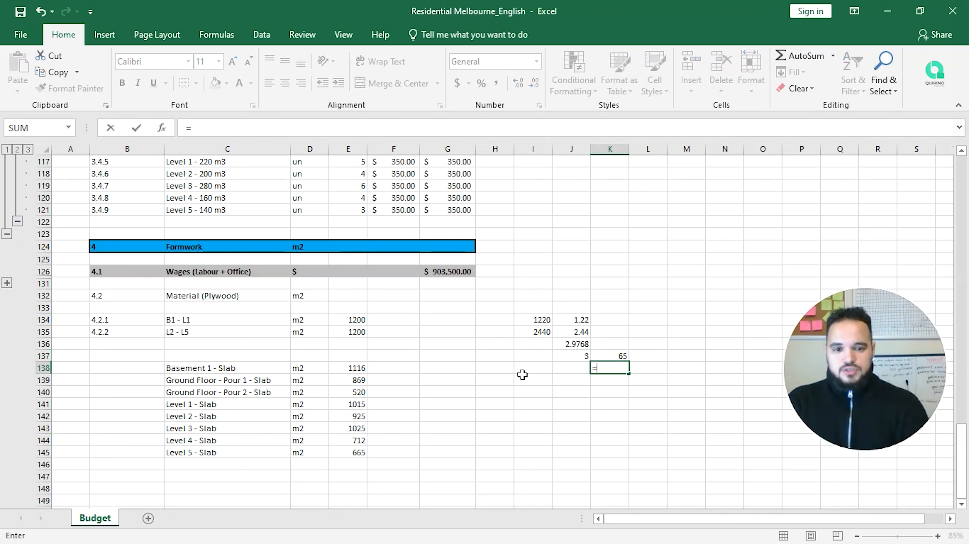
pyautogui.press('Up')
pyautogui.write('/')
pyautogui.press('Left')
pyautogui.press('Up')
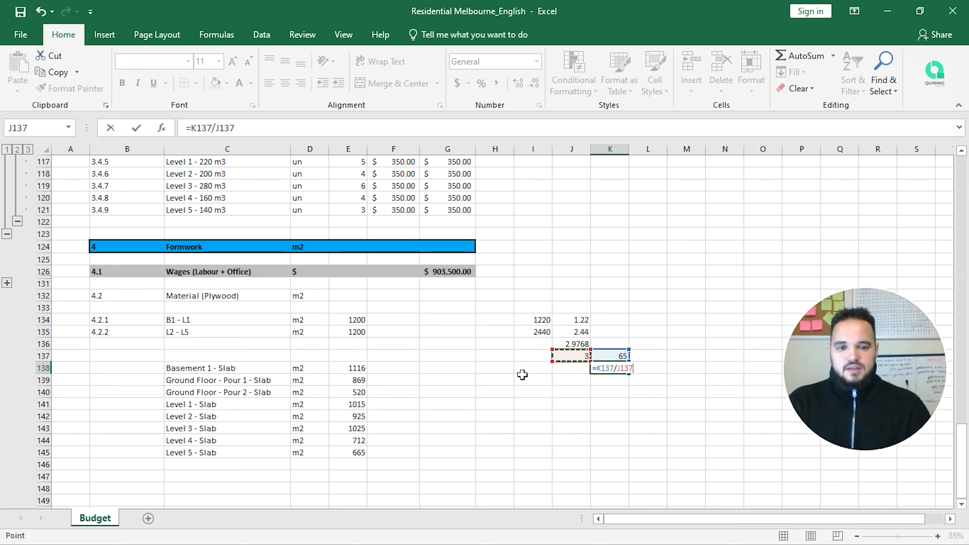
pyautogui.press('Return')
pyautogui.press('Up')
pyautogui.press('Down')
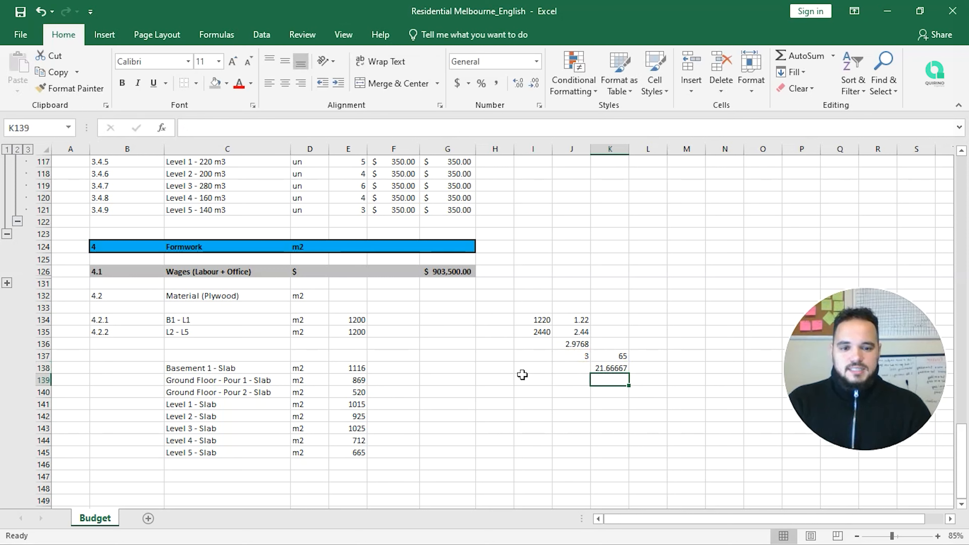
# Step: Enter 22 in K139 as the rounded-up sheet count
pyautogui.write('22')
pyautogui.press('Return')
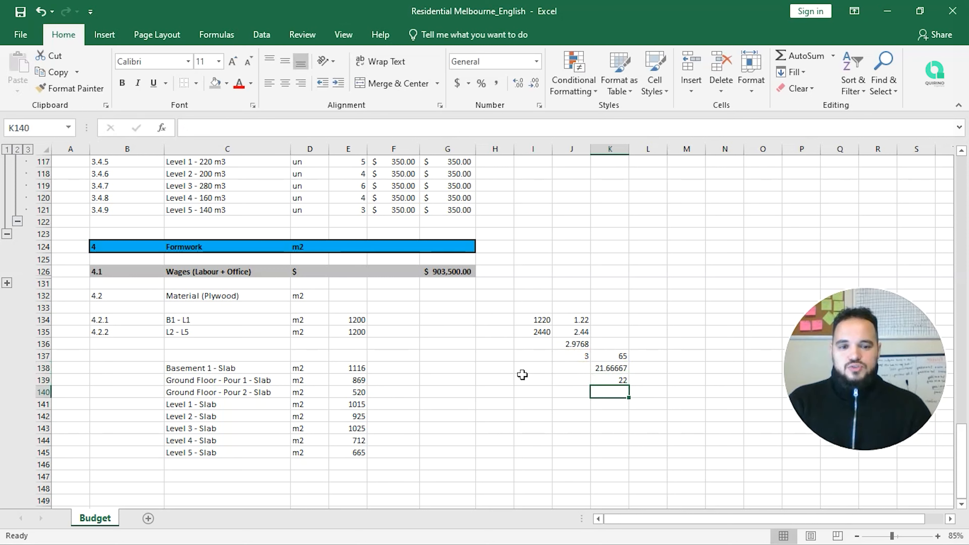
pyautogui.press('Up')
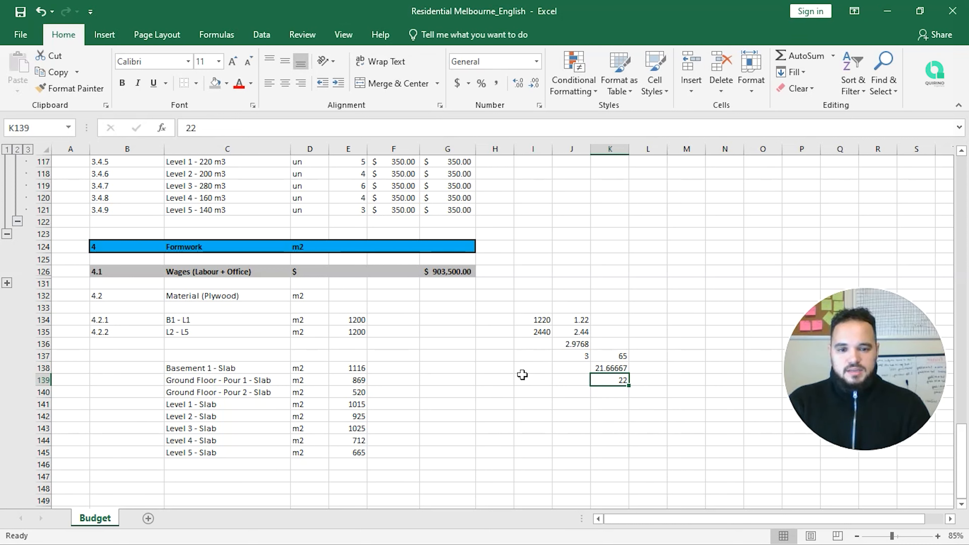
pyautogui.press('Up')
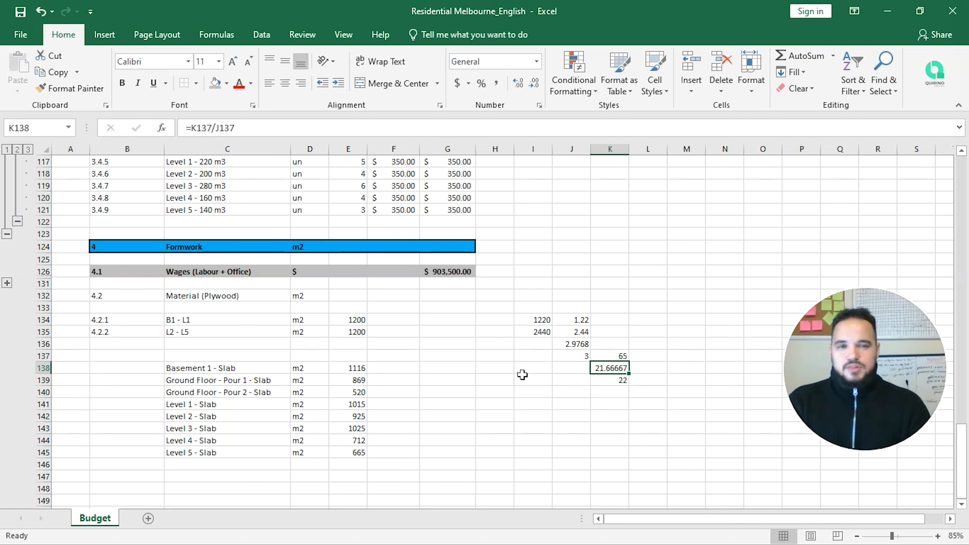
pyautogui.press('Left')
pyautogui.press('Left')
pyautogui.press('Left')
pyautogui.press('Left')
pyautogui.press('Left')
pyautogui.press('Left')
pyautogui.press('Up')
pyautogui.press('Up')
pyautogui.press('Up')
pyautogui.press('Up')
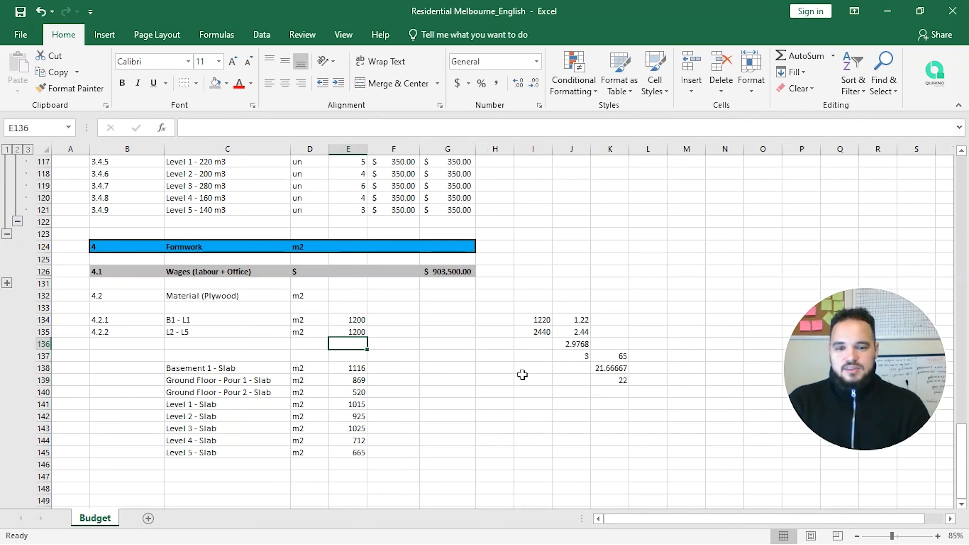
# Step: Enter =E134/3 in F134 to get 400 sheets from the 1200 m2
pyautogui.press('Right')
pyautogui.write('=')
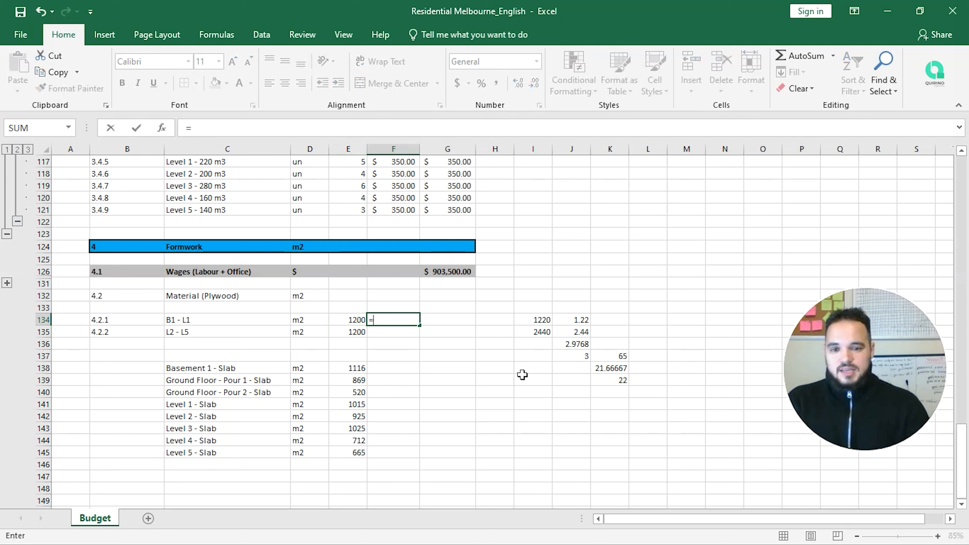
pyautogui.press('Left')
pyautogui.write('/3')
pyautogui.press('Return')
pyautogui.press('Up')
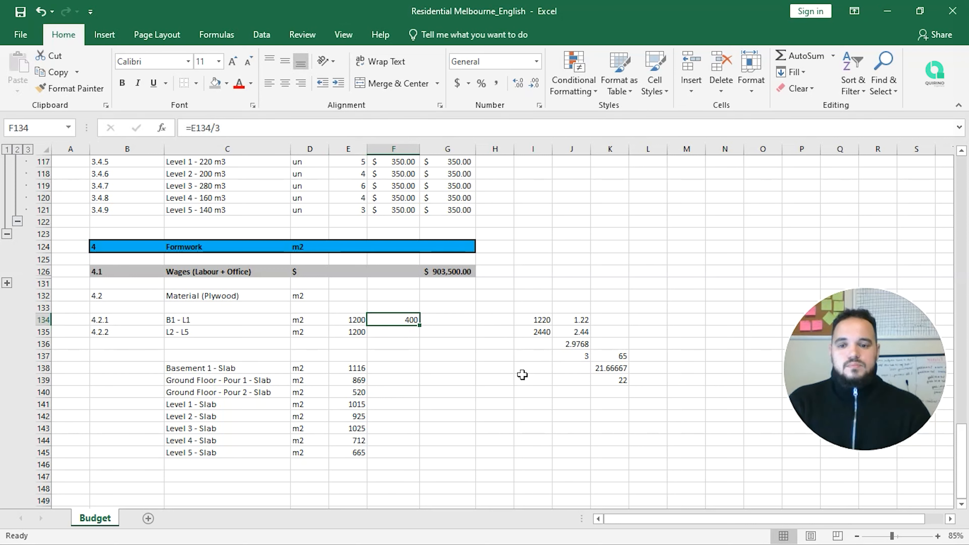
# Step: Append '- 400 sheets' to both the B1 - L1 and L2 - L5 plywood descriptions
pyautogui.press('Left')
pyautogui.press('Left')
pyautogui.press('Left')
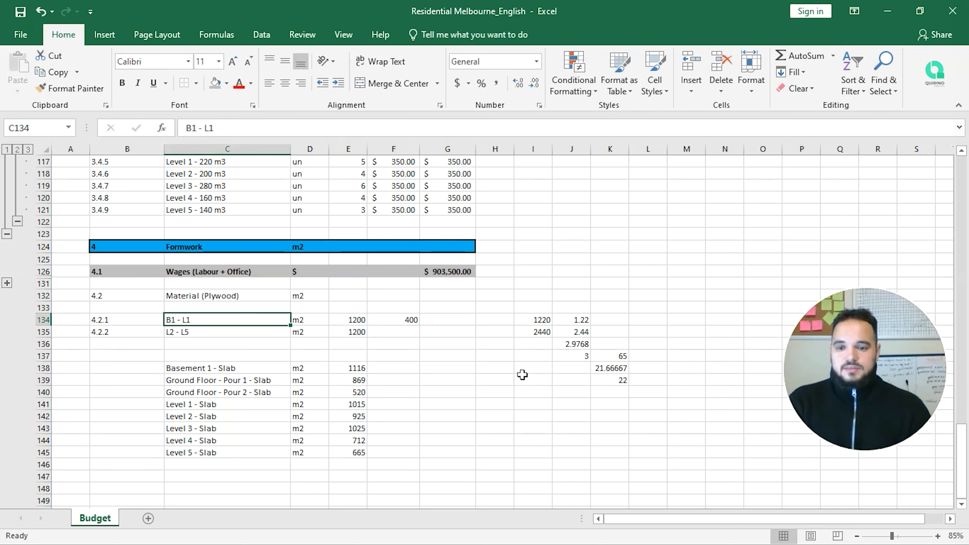
pyautogui.click(546, 133)
pyautogui.write('-')
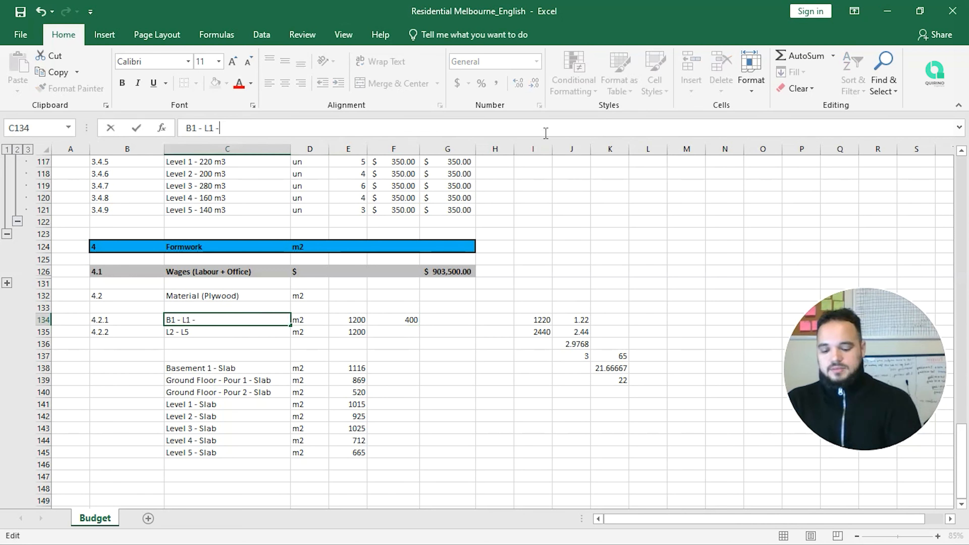
pyautogui.write(' 400 sheets')
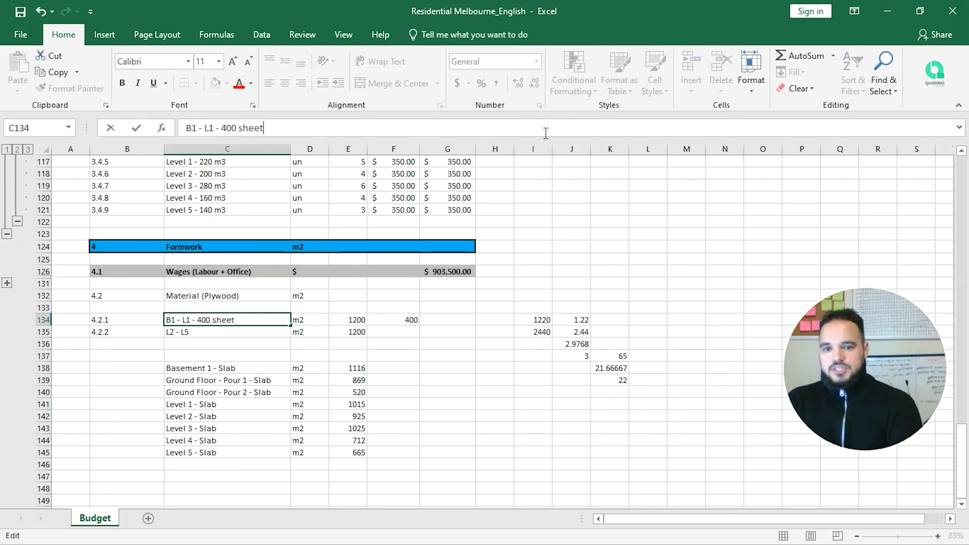
pyautogui.press('Return')
pyautogui.click(546, 132)
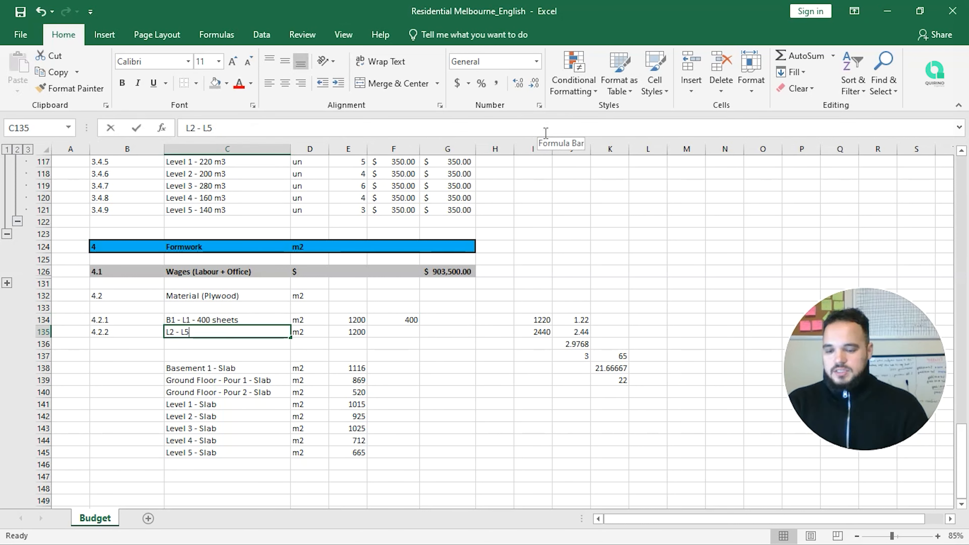
pyautogui.write('- 400 ')
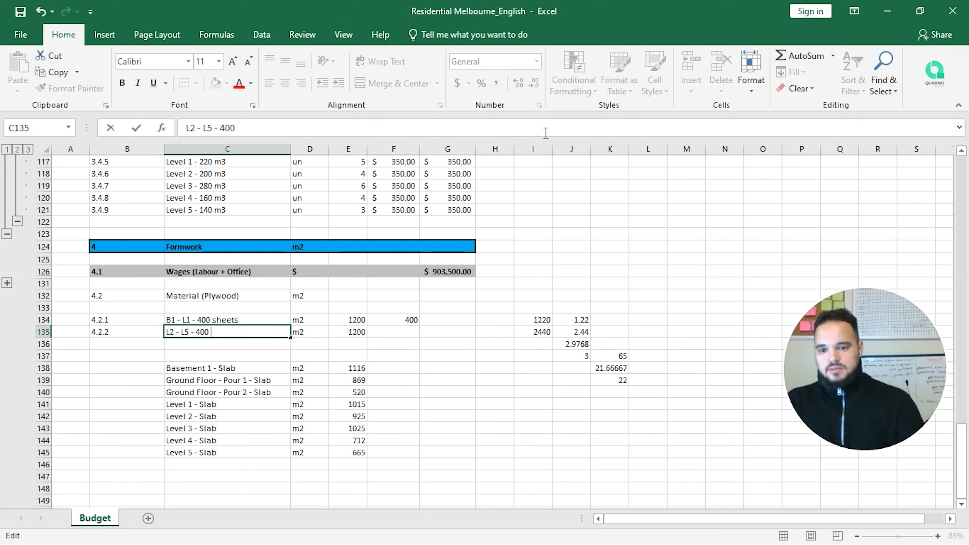
pyautogui.write('shee')
pyautogui.press('BackSpace')
pyautogui.press('BackSpace')
pyautogui.press('BackSpace')
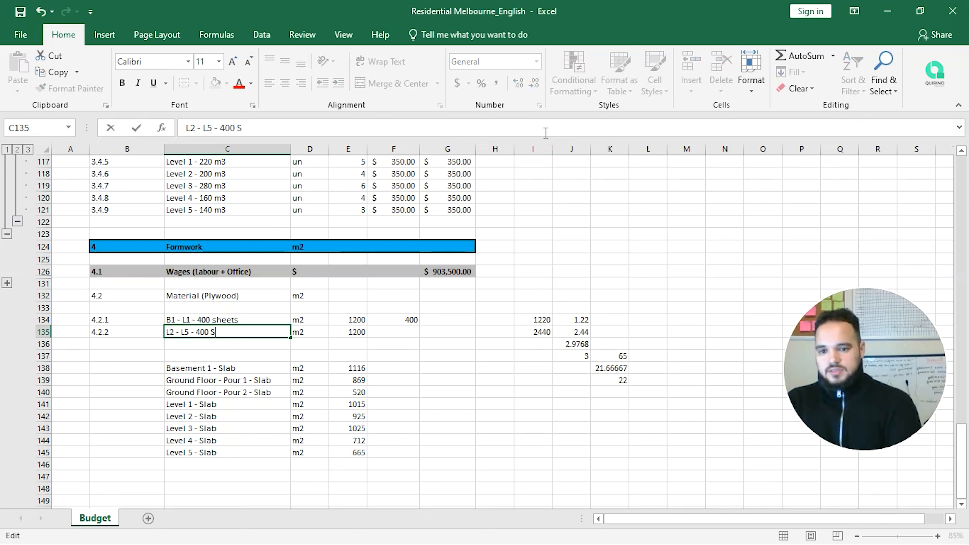
pyautogui.write('heets')
pyautogui.press('Return')
pyautogui.press('Up')
pyautogui.press('Up')
pyautogui.press('Right')
pyautogui.press('Right')
pyautogui.press('Right')
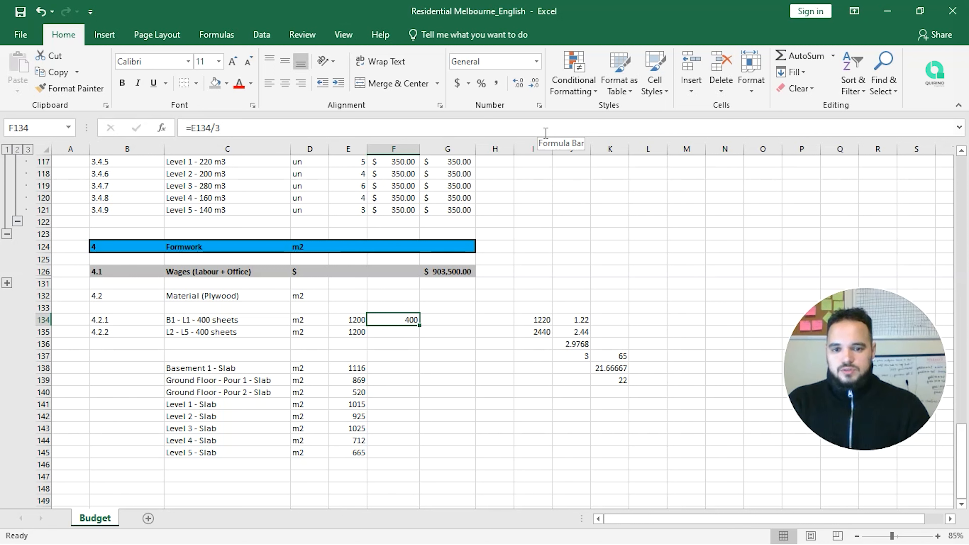
# Step: Try =65*400 in F134, then set quantities E134 and E135 to 400
pyautogui.write('=')
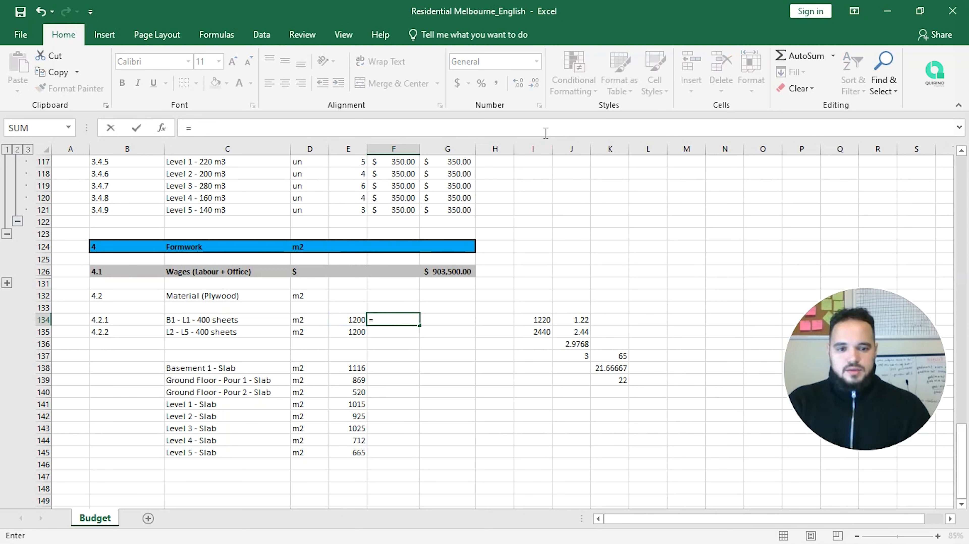
pyautogui.write('65*')
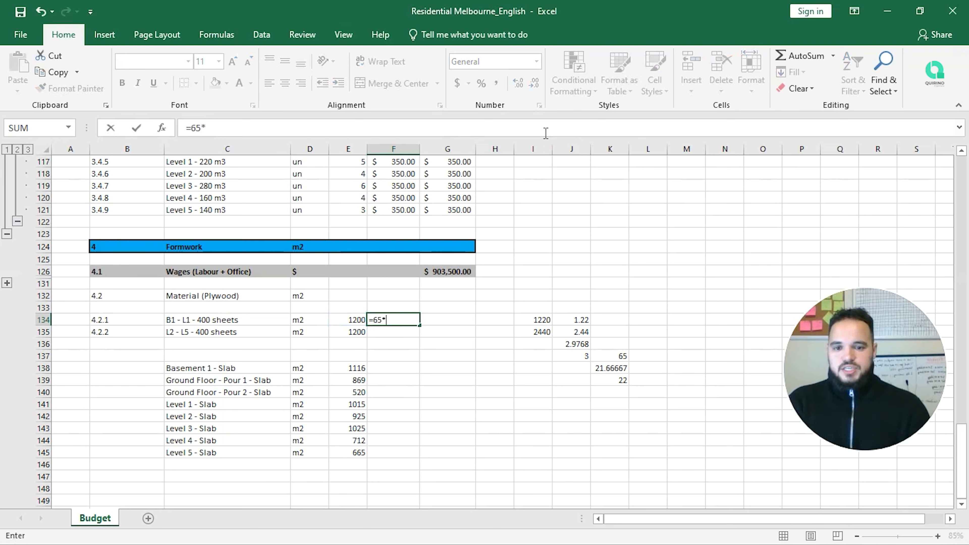
pyautogui.write('400')
pyautogui.press('Return')
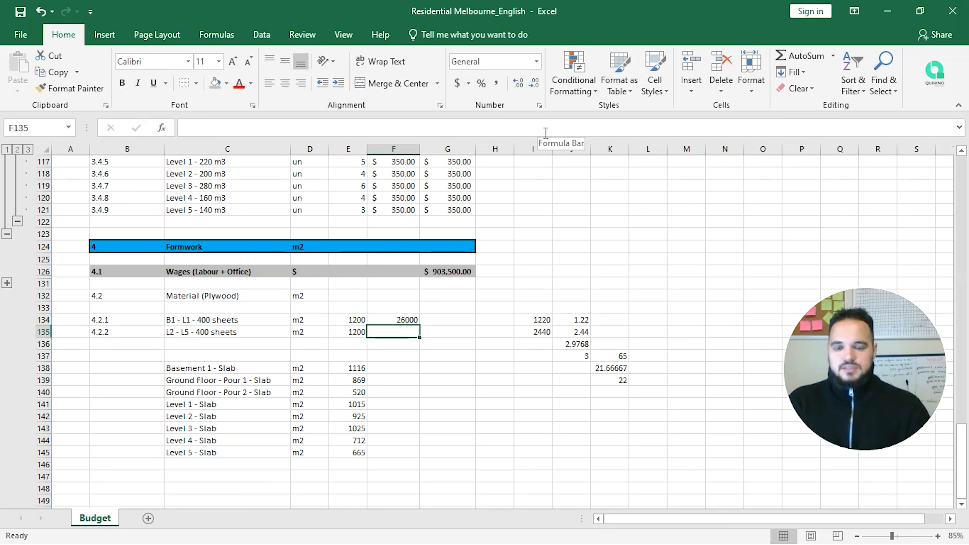
pyautogui.press('Up')
pyautogui.press('Left')
pyautogui.press('Left')
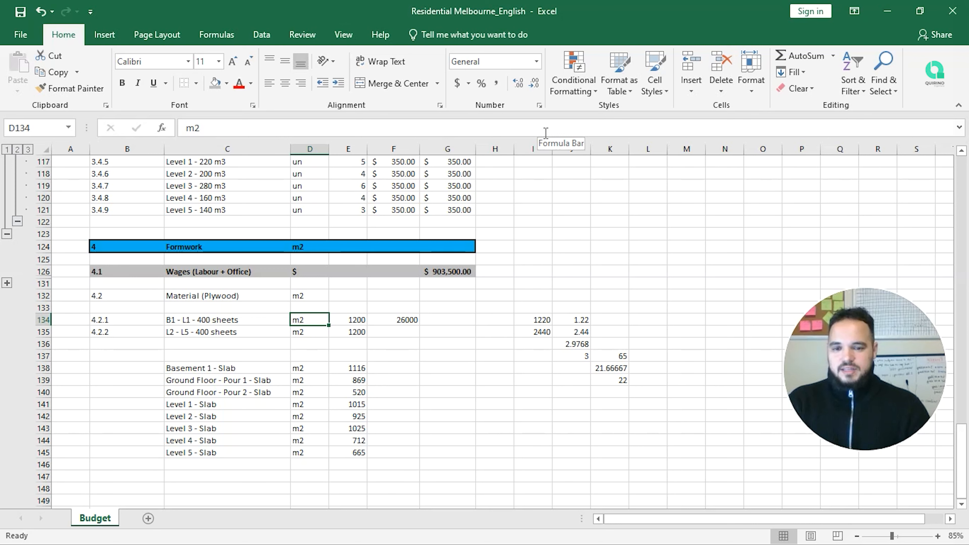
pyautogui.press('Right')
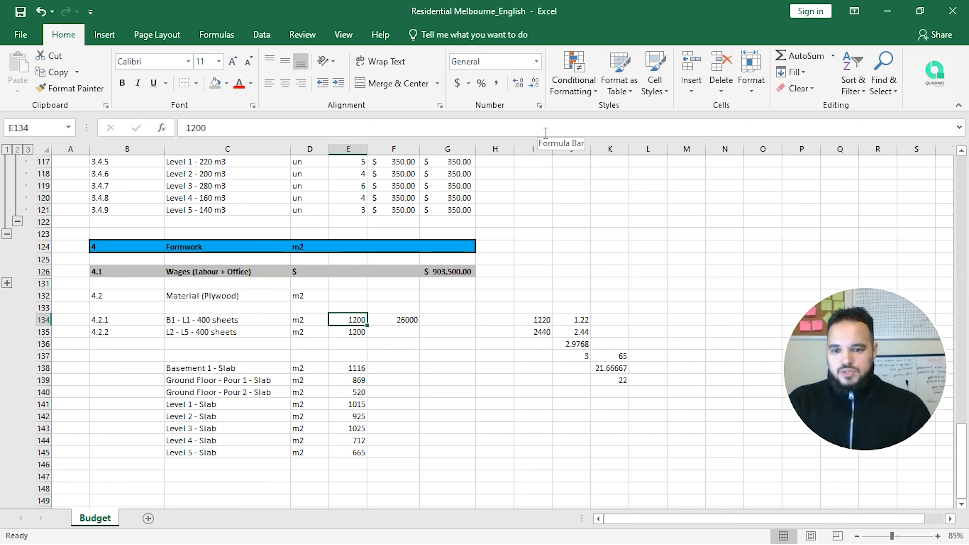
pyautogui.write('400')
pyautogui.press('Return')
pyautogui.write('400')
pyautogui.press('Return')
# Step: Change the B1 - L1 description to read '1200 m2' instead of '400 sheets'
pyautogui.press('Up')
pyautogui.press('Up')
pyautogui.press('Left')
pyautogui.press('Left')
pyautogui.press('F2')
pyautogui.press('Left')
pyautogui.press('Left')
pyautogui.press('Left')
pyautogui.press('Left')
pyautogui.press('Left')
pyautogui.press('Left')
pyautogui.press('Left')
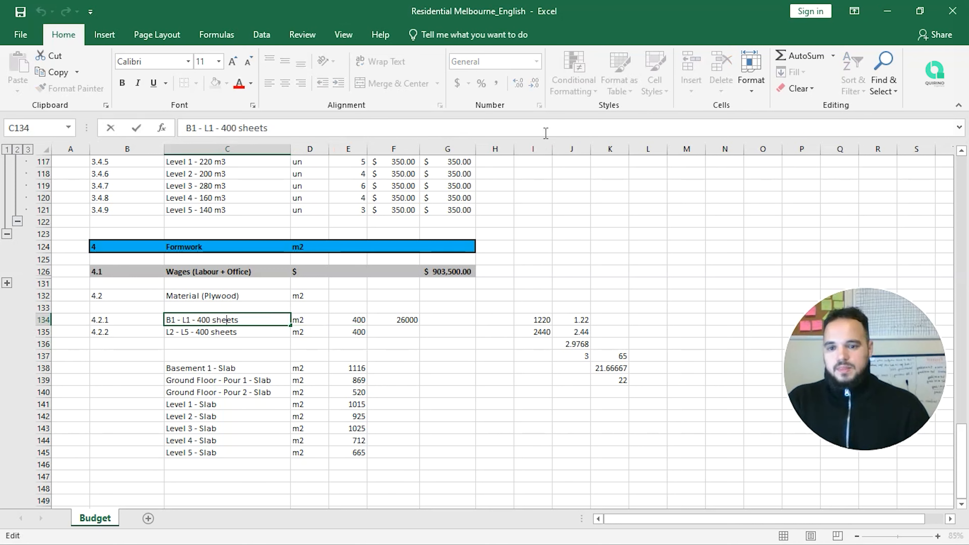
pyautogui.press('BackSpace')
pyautogui.press('BackSpace')
pyautogui.press('BackSpace')
pyautogui.write('1200')
pyautogui.press('Delete')
pyautogui.press('Delete')
pyautogui.press('Delete')
pyautogui.press('Delete')
pyautogui.press('Delete')
pyautogui.press('Delete')
pyautogui.press('Delete')
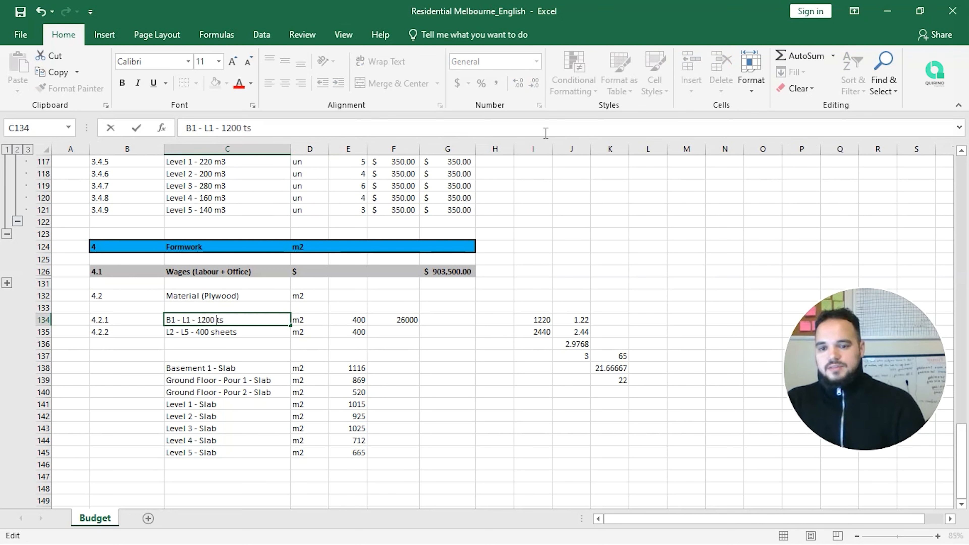
pyautogui.write('m2')
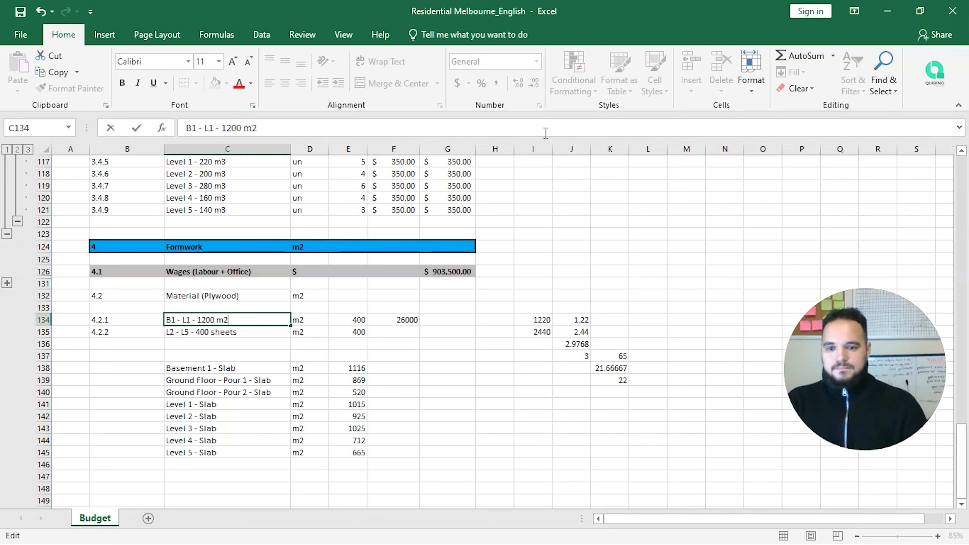
pyautogui.press('Return')
# Step: Change the L2 - L5 description to read '1200 m2' as well
pyautogui.press('F2')
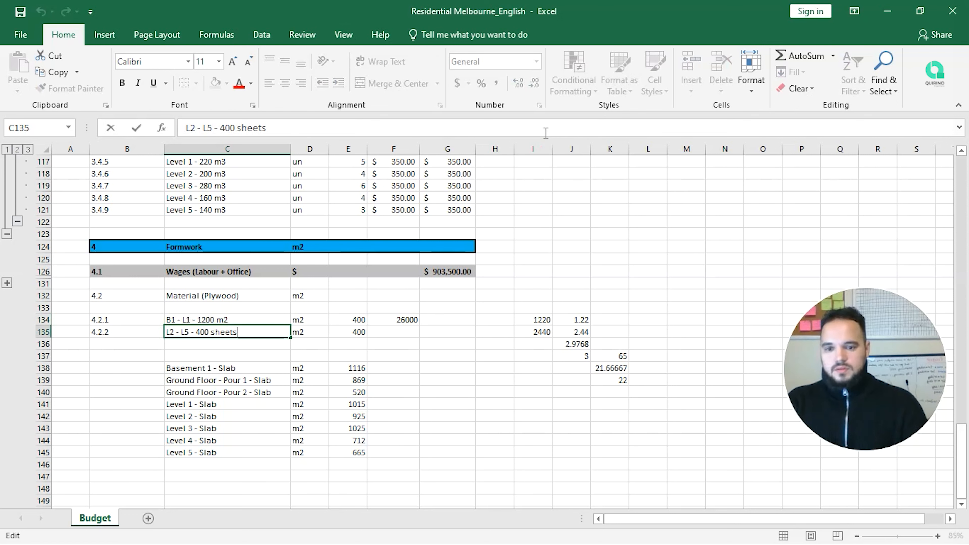
pyautogui.press('BackSpace')
pyautogui.press('BackSpace')
pyautogui.press('BackSpace')
pyautogui.press('BackSpace')
pyautogui.press('BackSpace')
pyautogui.press('BackSpace')
pyautogui.press('BackSpace')
pyautogui.press('BackSpace')
pyautogui.press('BackSpace')
pyautogui.press('BackSpace')
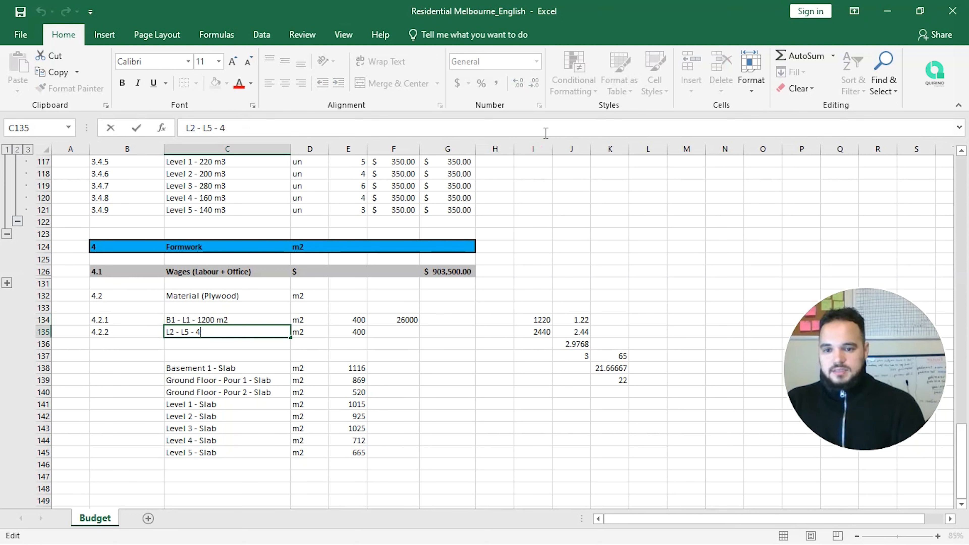
pyautogui.write('1200')
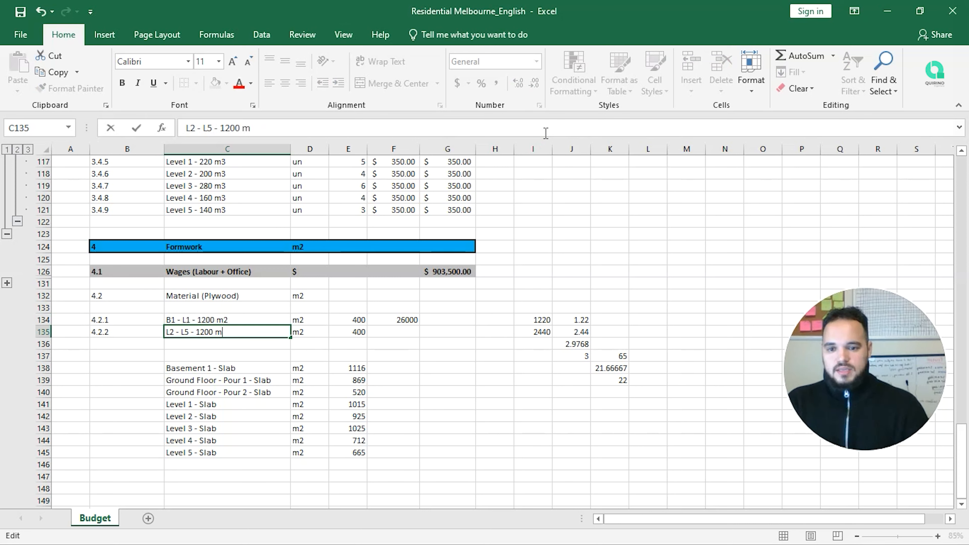
pyautogui.write('2')
pyautogui.press('Return')
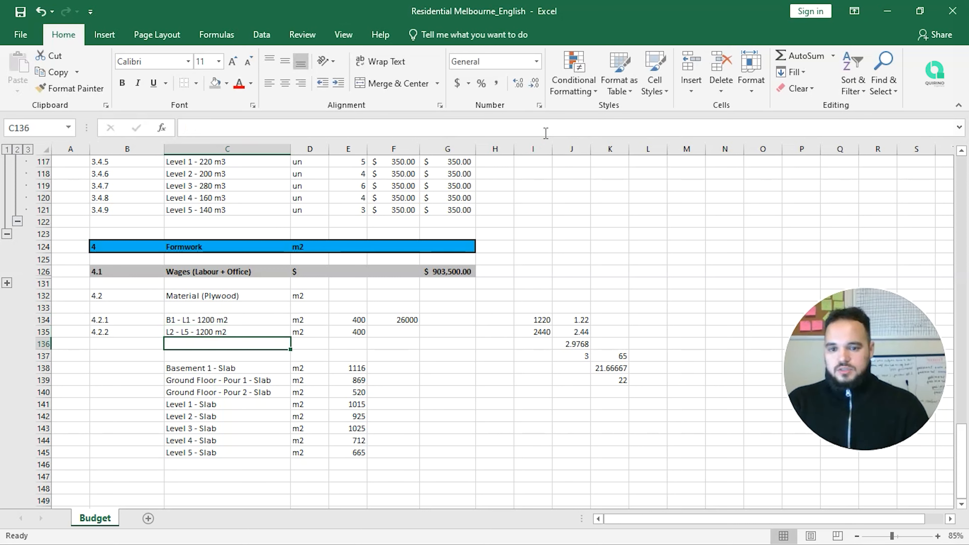
# Step: Set the sheet rate to 65 in F134 and F135
pyautogui.press('Up')
pyautogui.press('Right')
pyautogui.press('Right')
pyautogui.press('Right')
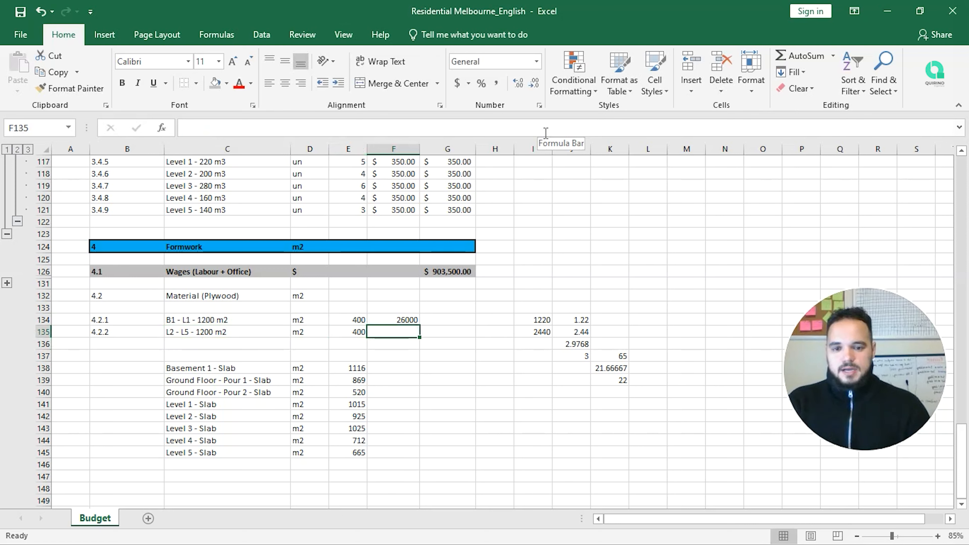
pyautogui.press('Up')
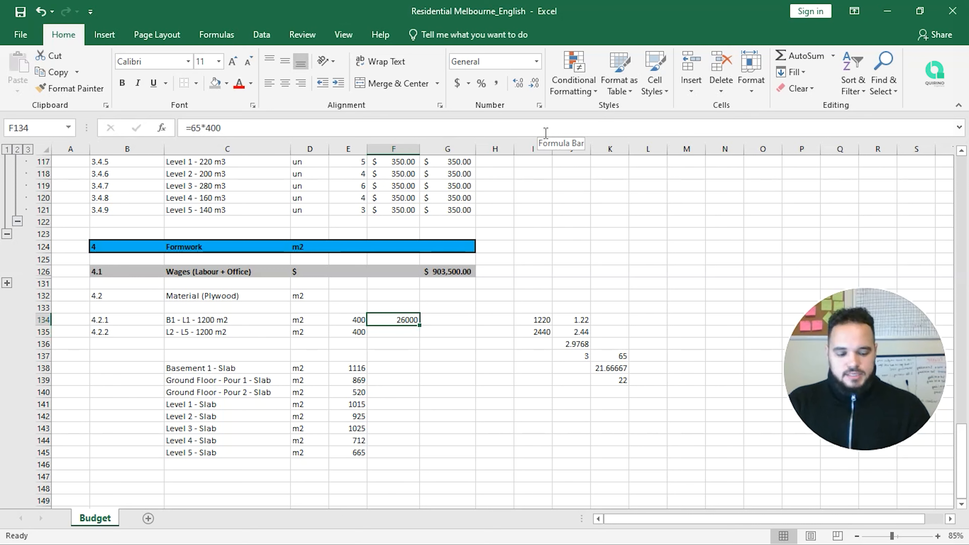
pyautogui.write('65')
pyautogui.press('Return')
pyautogui.write('3')
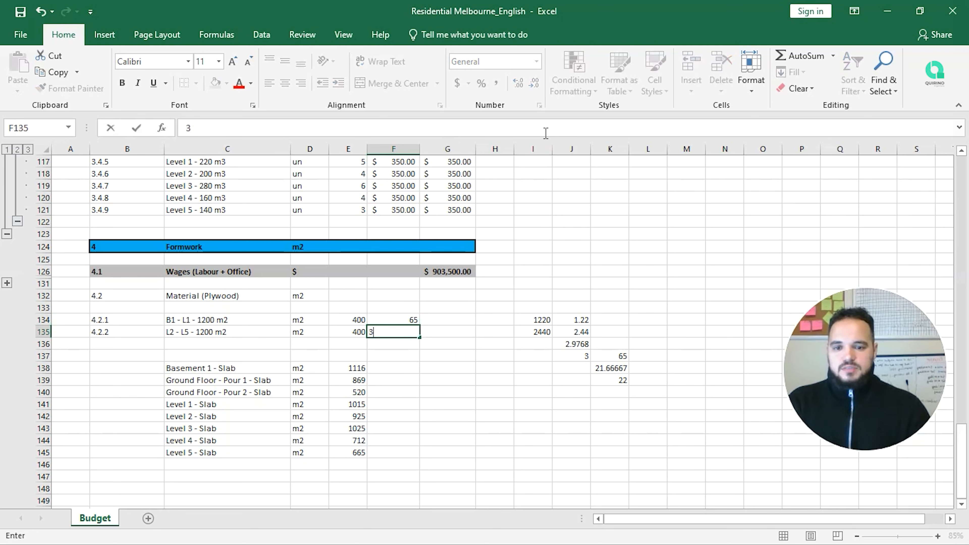
pyautogui.write('65')
pyautogui.hotkey('ctrl', 'Return')
# Step: Total row 134 with =PRODUCT(E134:F134) in G134, giving 26000
pyautogui.press('Right')
pyautogui.press('Up')
pyautogui.write('=prdo')
pyautogui.hotkey('ctrl', 'Return')
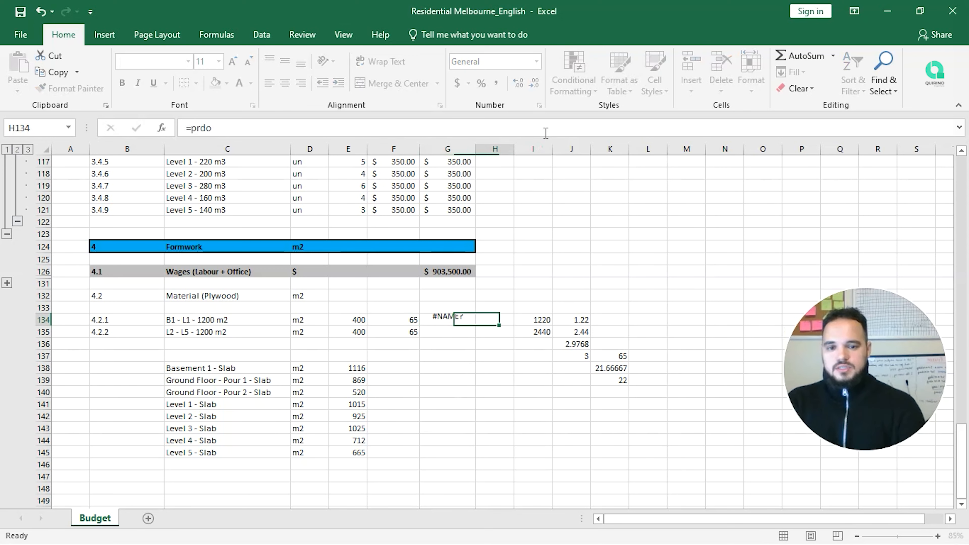
pyautogui.write('=pro')
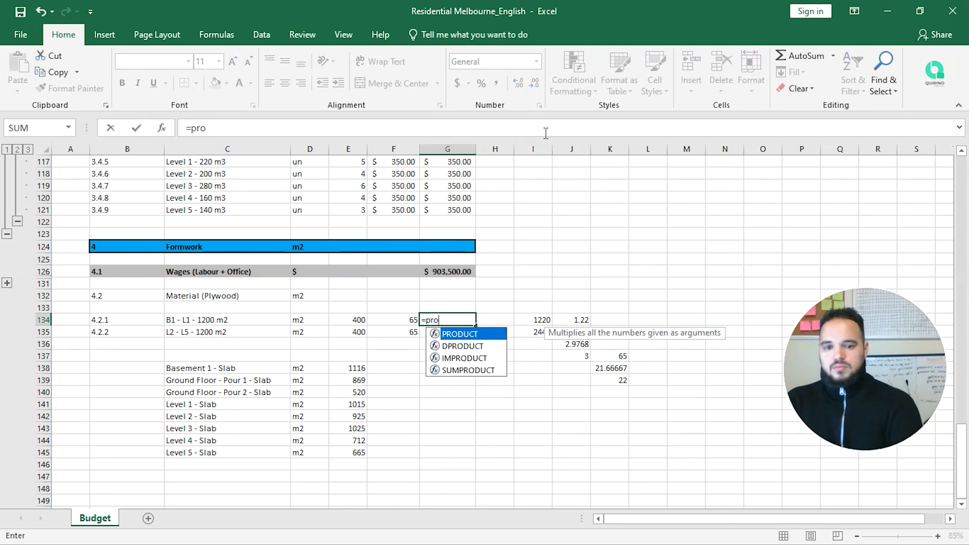
pyautogui.press('Down')
pyautogui.press('Tab')
pyautogui.press('Left')
pyautogui.hotkey('shift', 'Left')
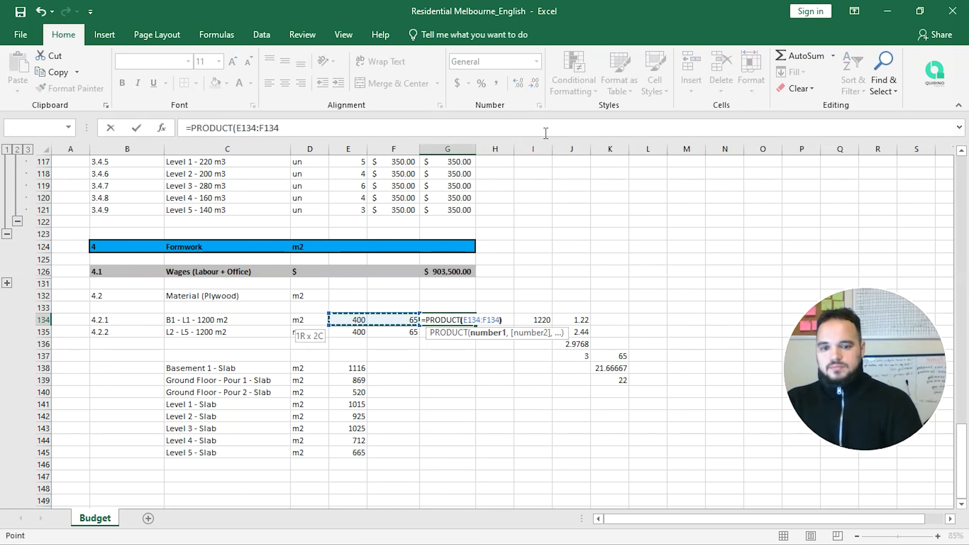
pyautogui.press('Return')
# Step: Total row 135 with =PRODUCT(E135:F135) in G135, giving 26000
pyautogui.write('=prdo')
pyautogui.press('Tab')
pyautogui.press('Left')
pyautogui.write('=prod')
pyautogui.press('Tab')
pyautogui.press('Left')
pyautogui.hotkey('shift', 'Left')
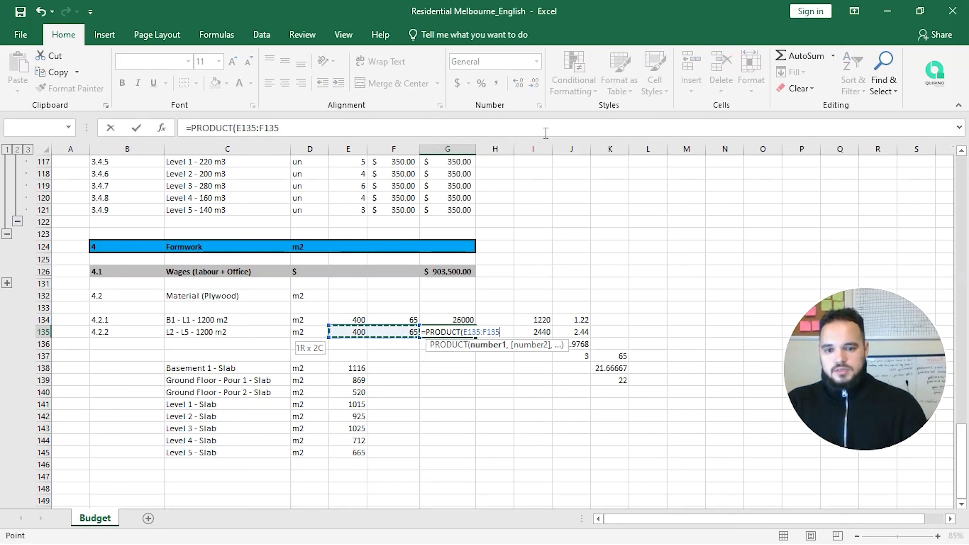
pyautogui.write(')')
pyautogui.press('Return')
# Step: Apply Accounting dollar format to totals G134:G135 and rates F134:F135
pyautogui.press('Up')
pyautogui.hotkey('shift', 'Up')
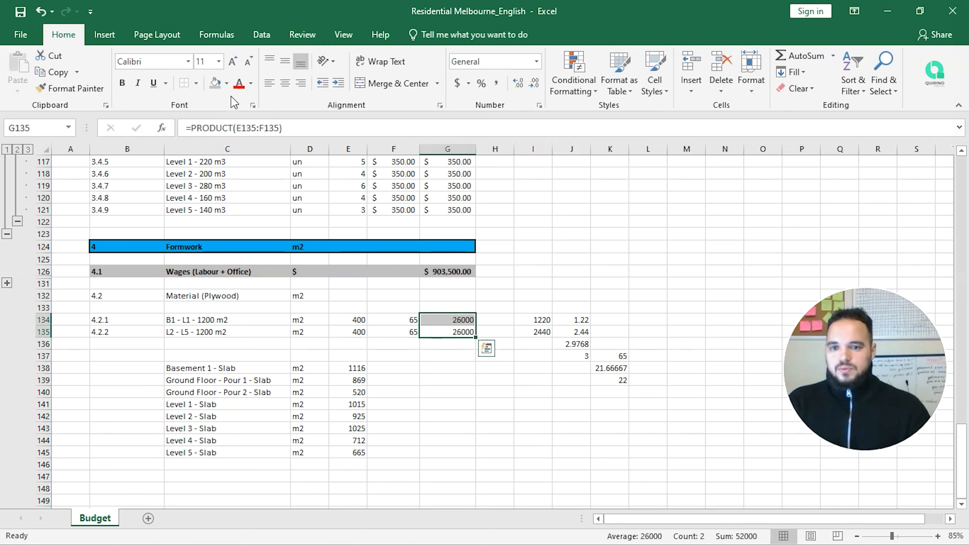
pyautogui.click(457, 83)
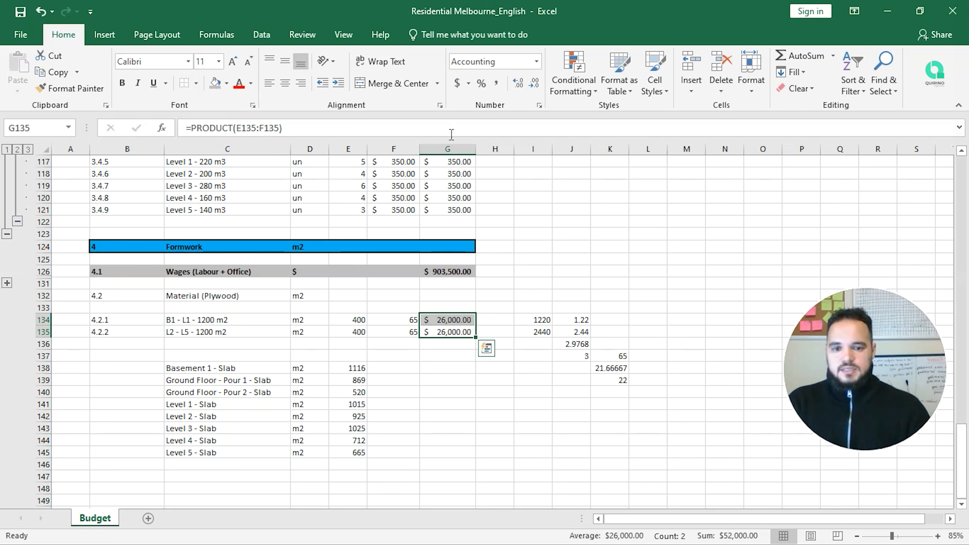
pyautogui.press('Left')
pyautogui.hotkey('shift', 'Up')
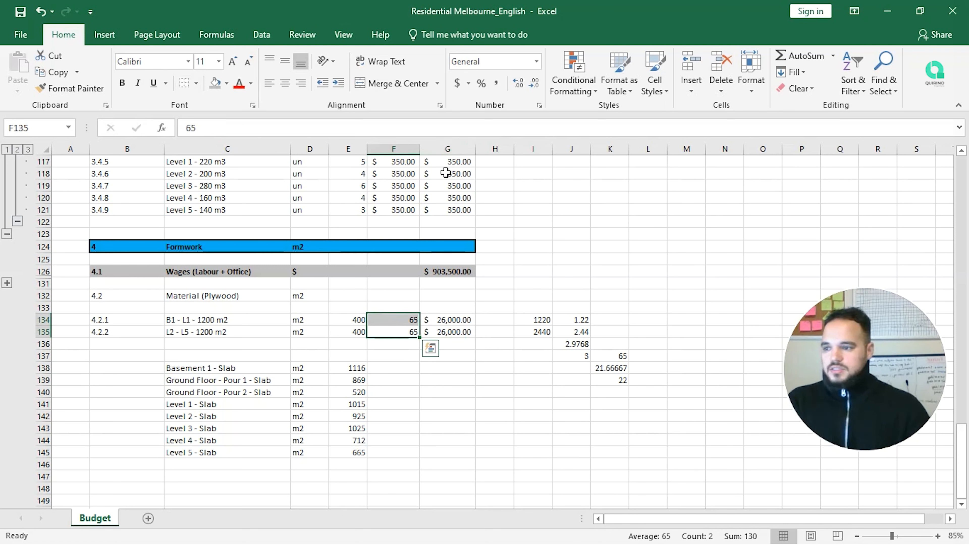
pyautogui.click(456, 83)
pyautogui.click(533, 332)
# Step: Clear the slab list in C138:F145 and the scratch calculations in I133:L139
pyautogui.moveTo(200, 368); pyautogui.dragTo(409, 453)
pyautogui.press('Delete')
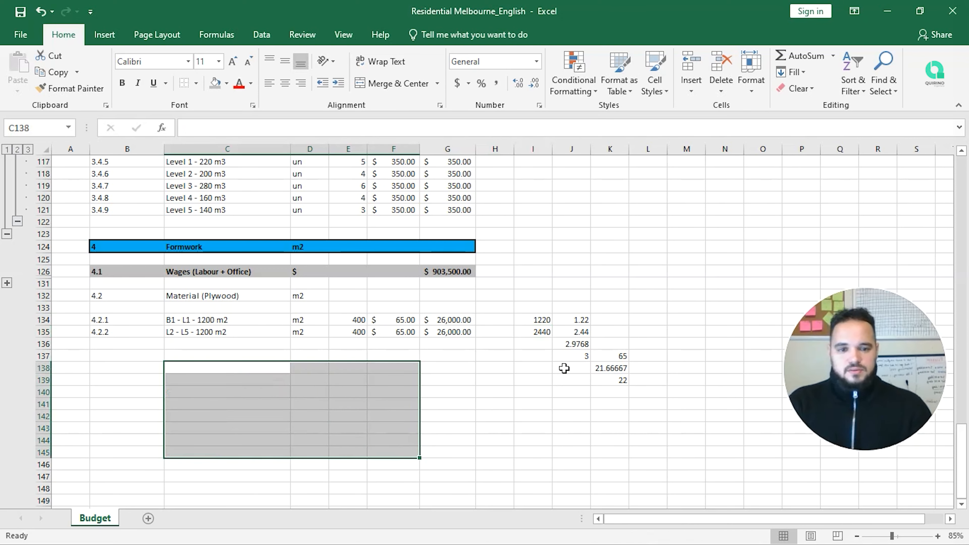
pyautogui.moveTo(548, 305); pyautogui.dragTo(637, 375)
pyautogui.press('Delete')
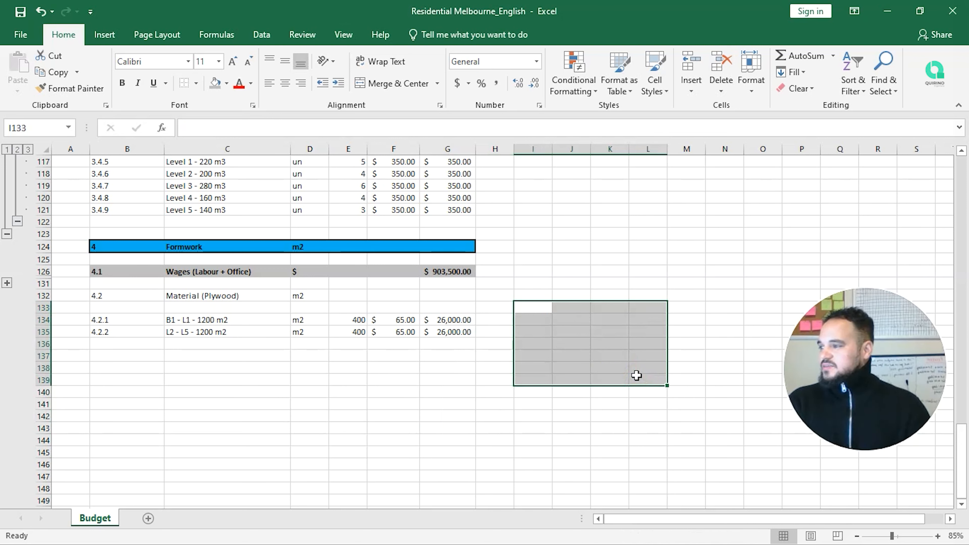
pyautogui.press('Left')
pyautogui.press('Left')
pyautogui.press('Left')
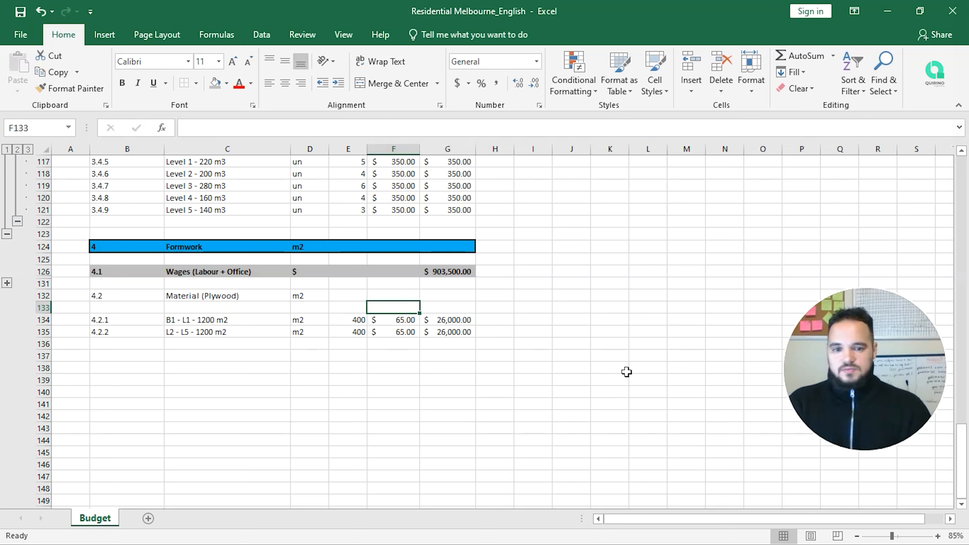
# Step: Enter 'sheet' as the unit for plywood rows 132, 134 and 135
pyautogui.click(444, 294)
pyautogui.write('=')
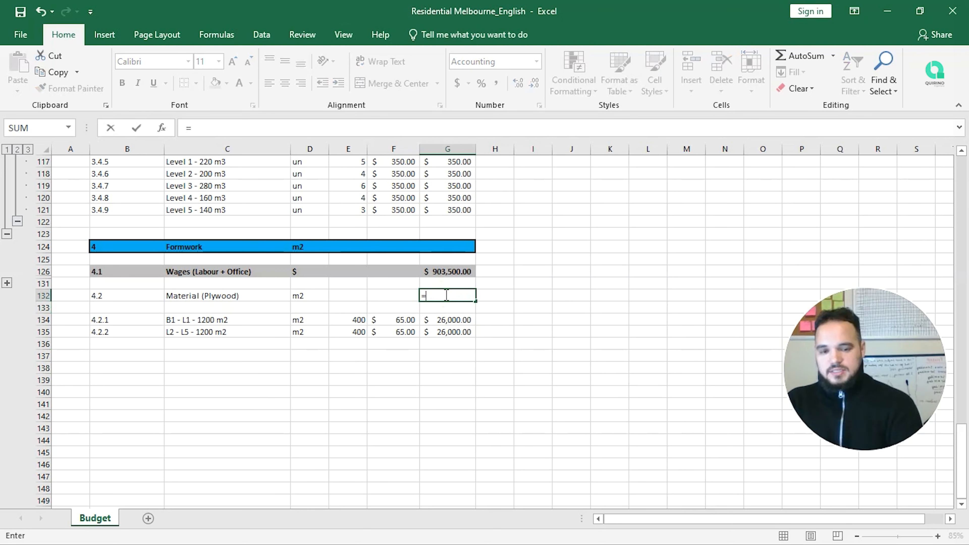
pyautogui.press('Escape')
pyautogui.press('Left')
pyautogui.press('Left')
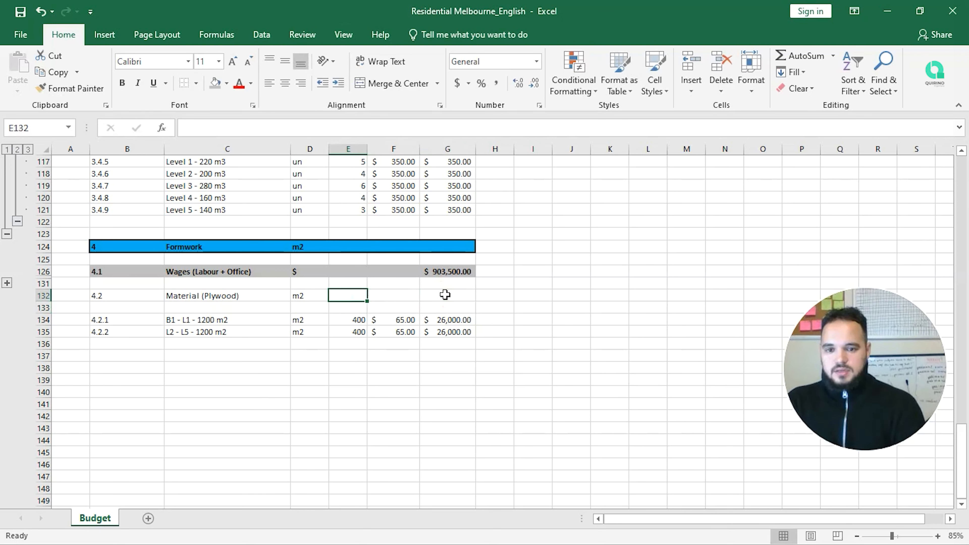
pyautogui.press('Left')
pyautogui.write('sheet')
pyautogui.press('Return')
pyautogui.press('Return')
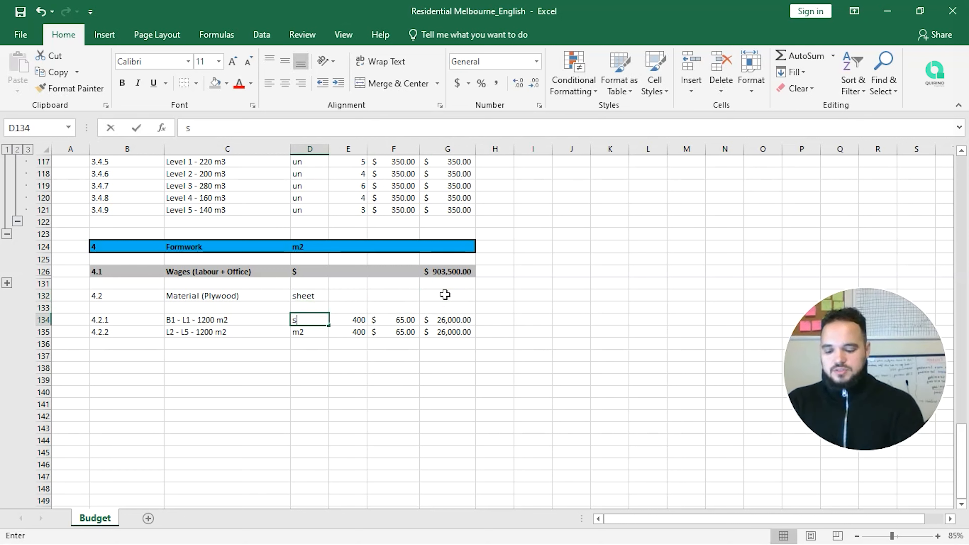
pyautogui.write('sheet')
pyautogui.press('Return')
pyautogui.write('s')
pyautogui.press('Return')
# Step: Sum E134:E135 into E132 for 800 sheets and set the plywood rate F132 to 65
pyautogui.press('Up')
pyautogui.press('Up')
pyautogui.press('Up')
pyautogui.press('Up')
pyautogui.press('Up')
pyautogui.press('Right')
pyautogui.press('Down')
pyautogui.write('=SUM(')
pyautogui.press('Down')
pyautogui.press('Down')
pyautogui.hotkey('shift', 'Down')
pyautogui.hotkey('ctrl', 'Return')
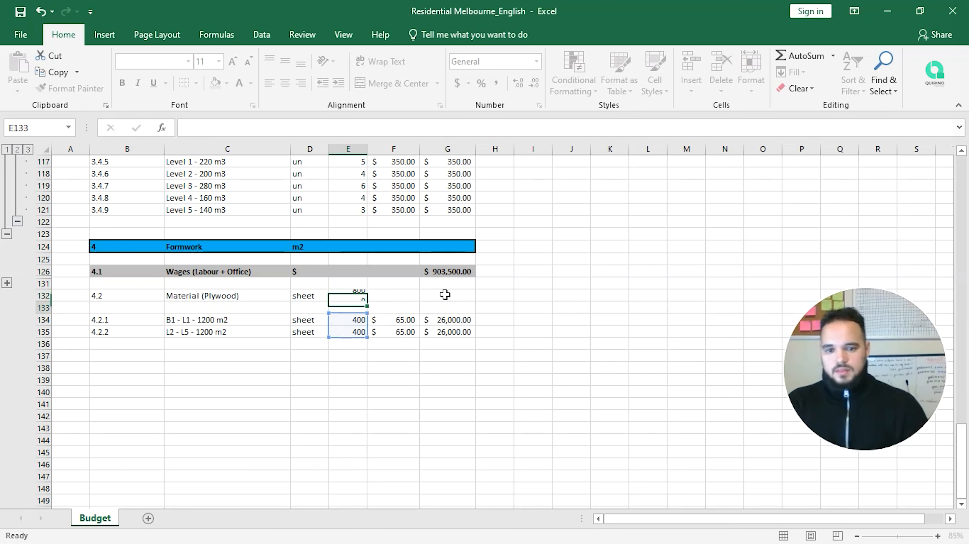
pyautogui.press('Right')
pyautogui.write('65')
pyautogui.press('Return')
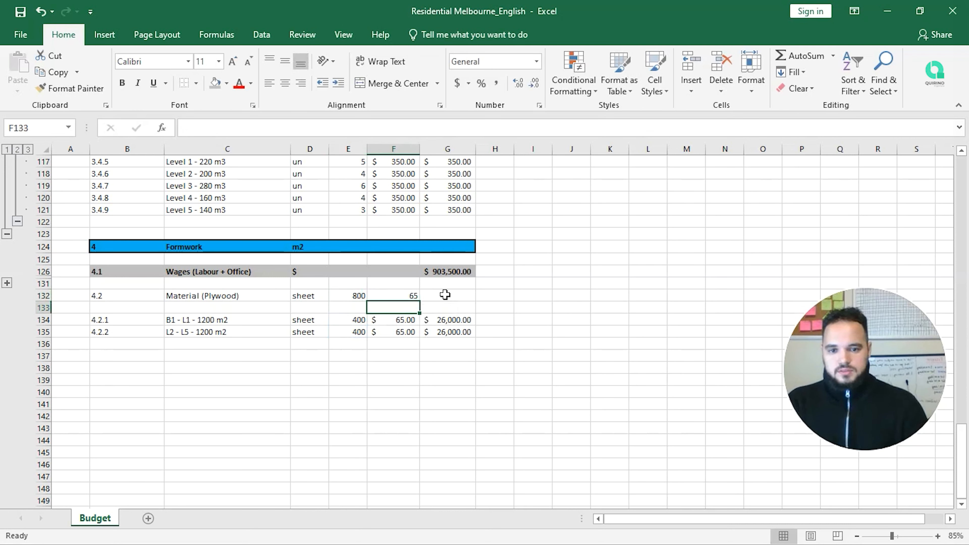
# Step: Total the plywood in G132 as PRODUCT(E132:F132), giving $52,000.00
pyautogui.click(445, 294)
pyautogui.write('=prod')
pyautogui.press('Tab')
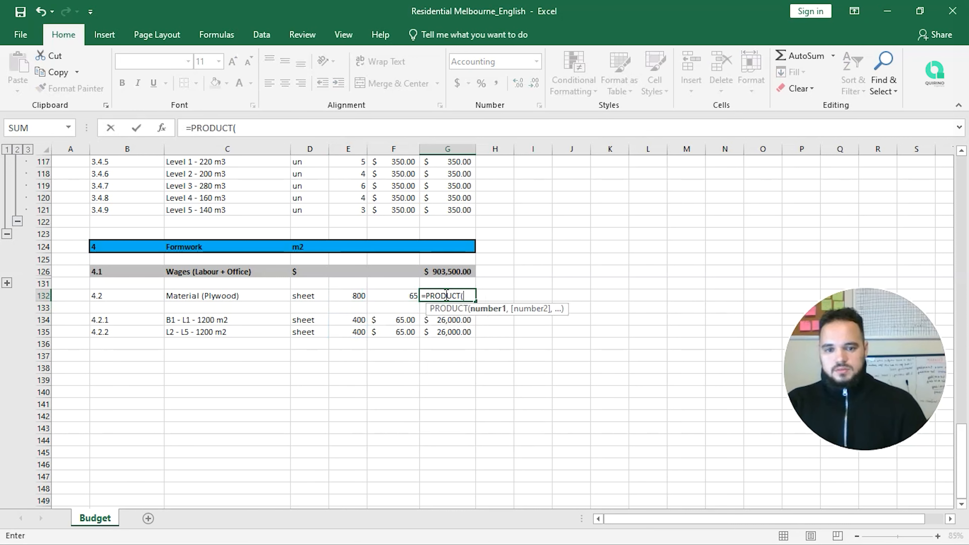
pyautogui.press('Left')
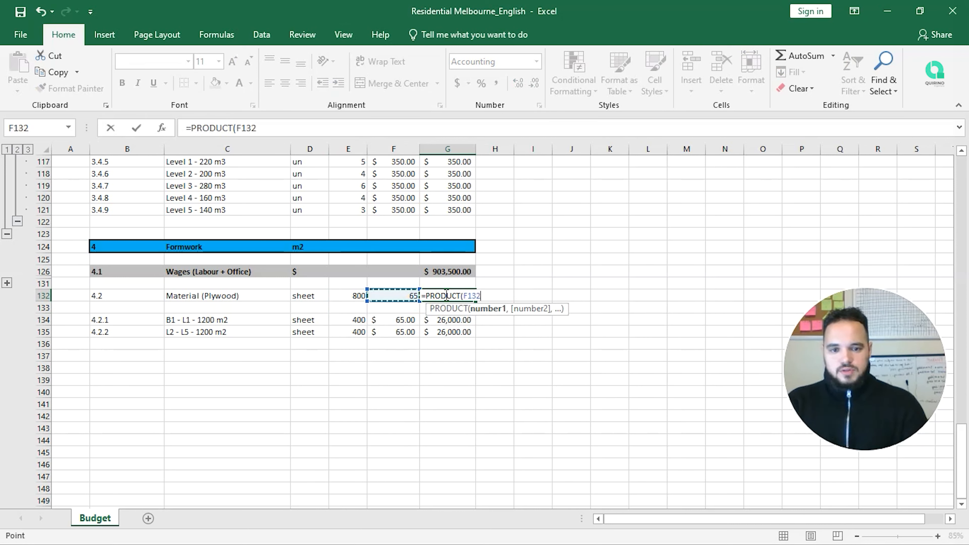
pyautogui.hotkey('shift', 'Left')
pyautogui.write(')')
pyautogui.press('Return')
pyautogui.press('Up')
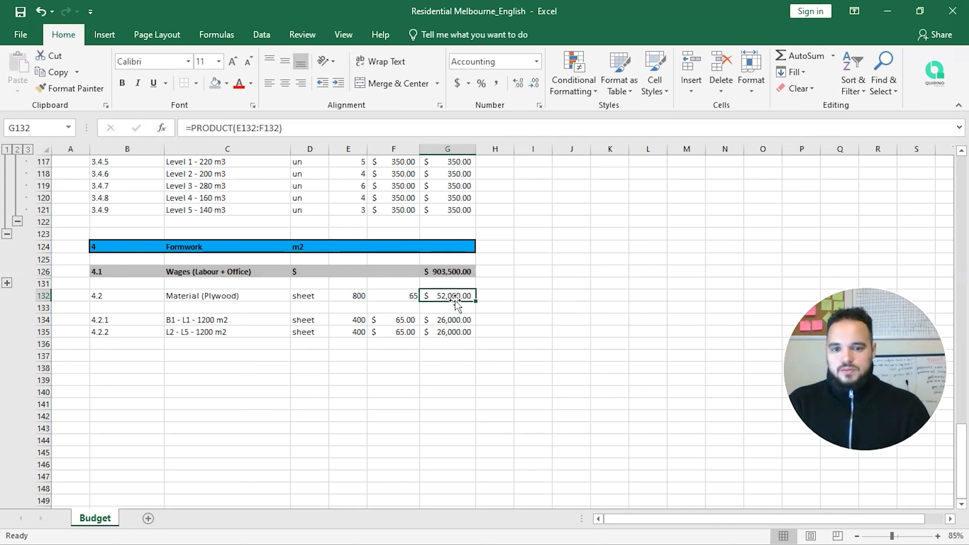
# Step: Centre F132 in Accounting format and save the workbook
pyautogui.click(401, 297)
pyautogui.click(283, 85)
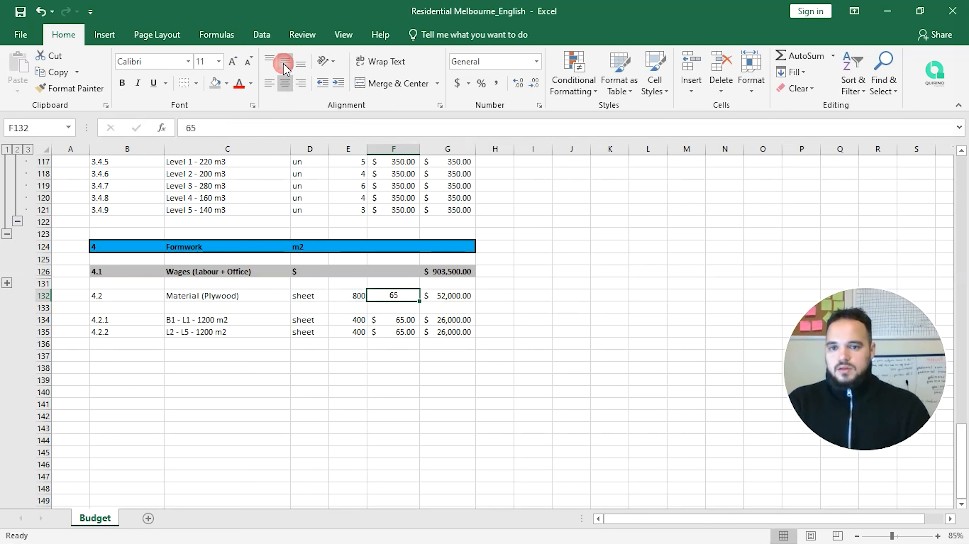
pyautogui.click(456, 83)
pyautogui.click(569, 282)
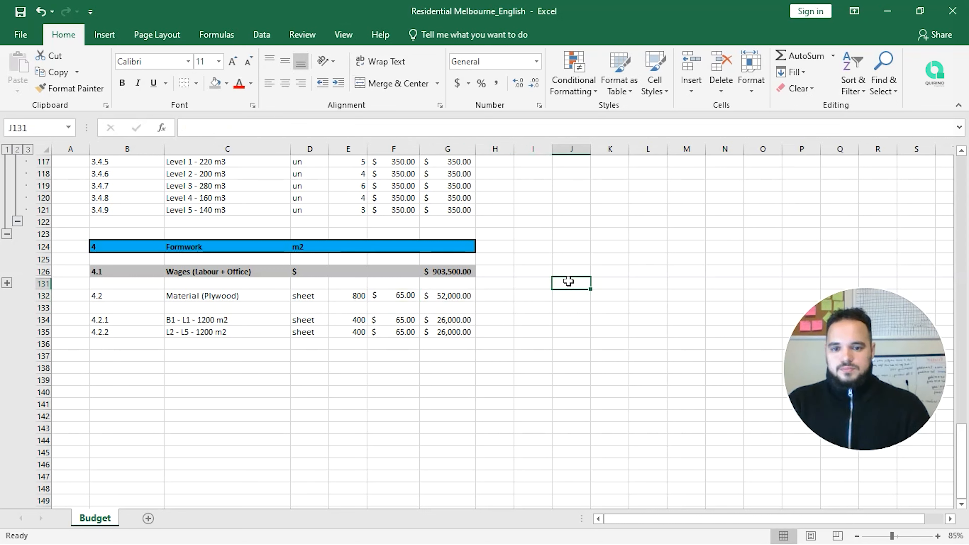
pyautogui.click(20, 12)
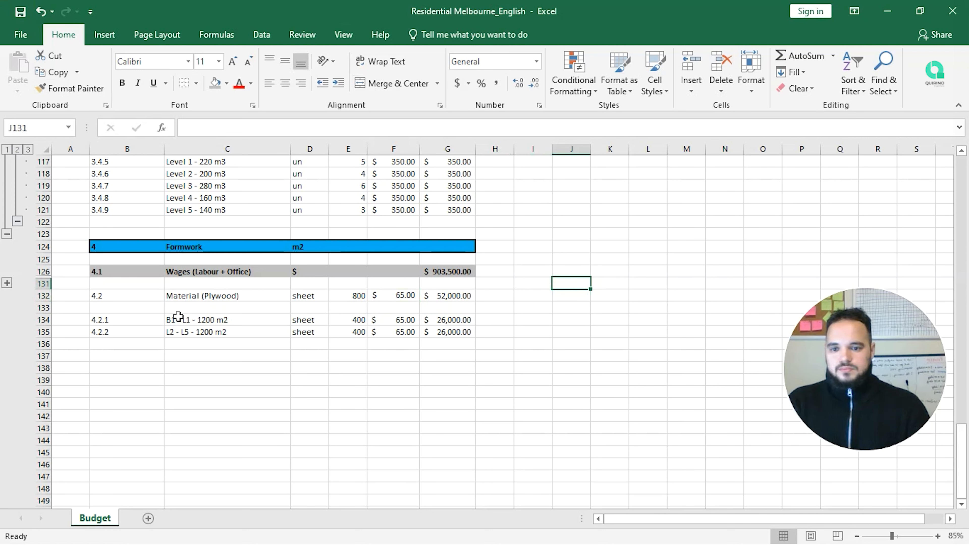
# Step: Copy the 4.1 Wages row formatting onto B132:G132 with Format Painter
pyautogui.moveTo(128, 299); pyautogui.dragTo(465, 296)
pyautogui.moveTo(118, 272); pyautogui.dragTo(456, 272)
pyautogui.click(99, 91)
pyautogui.moveTo(125, 297); pyautogui.dragTo(458, 296)
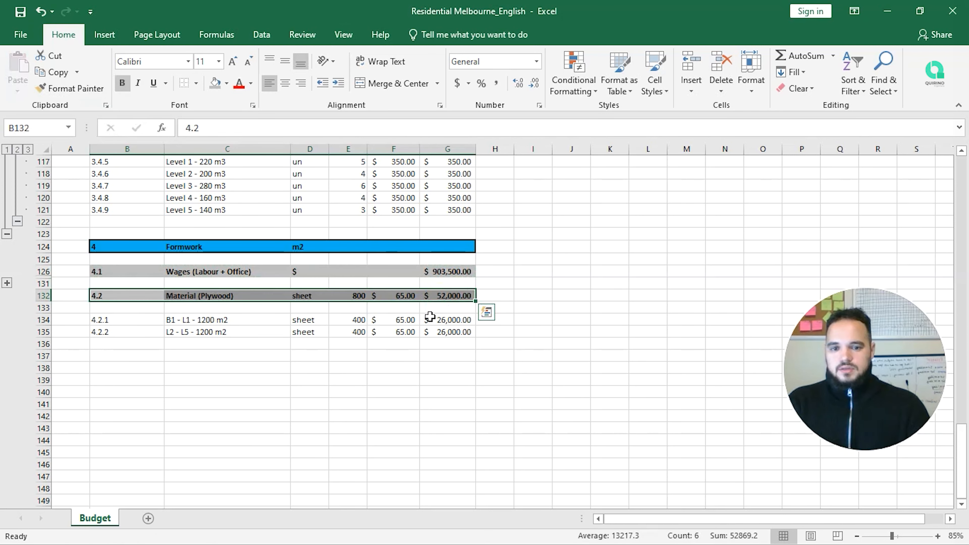
pyautogui.click(424, 368)
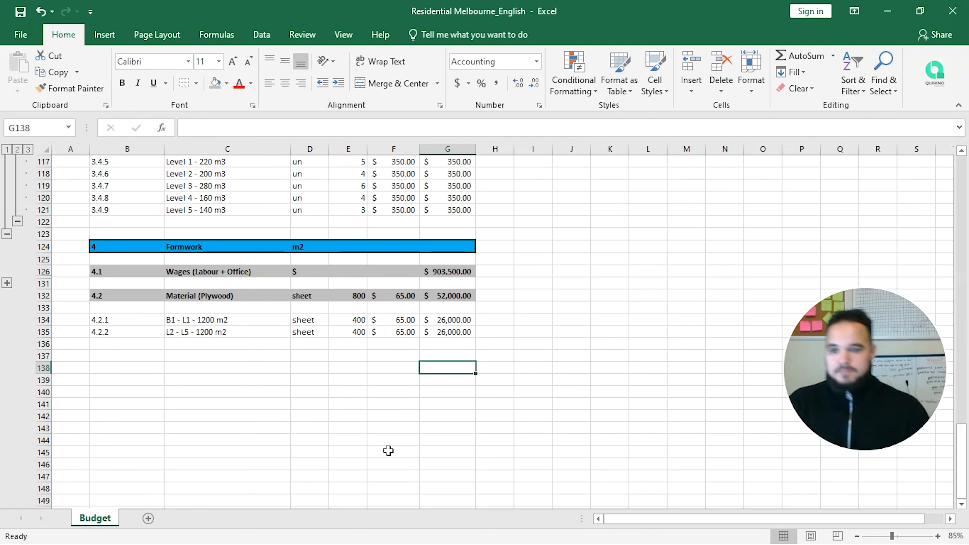
# Step: Group rows 133–136 beneath 4.2 Material (Plywood) and collapse the group
pyautogui.moveTo(49, 312); pyautogui.dragTo(40, 340)
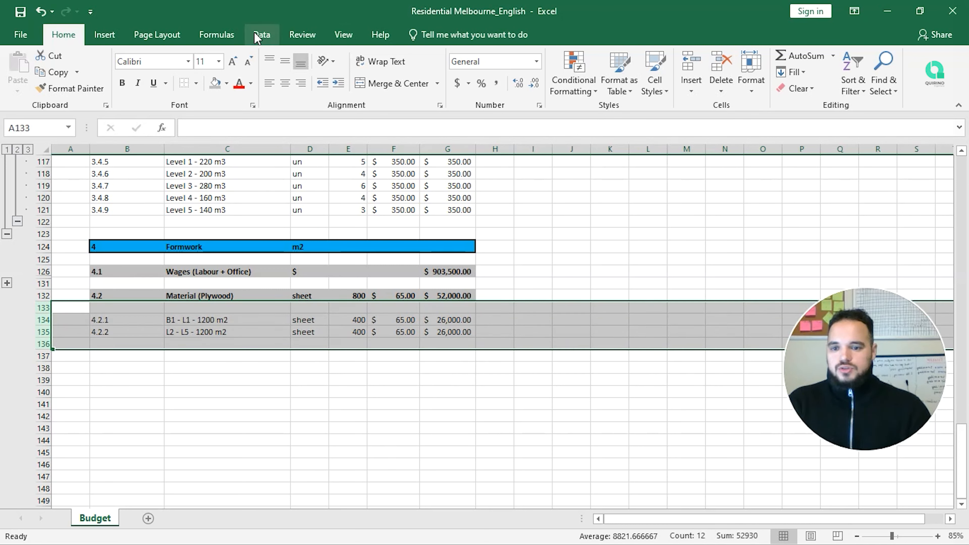
pyautogui.click(261, 35)
pyautogui.click(859, 58)
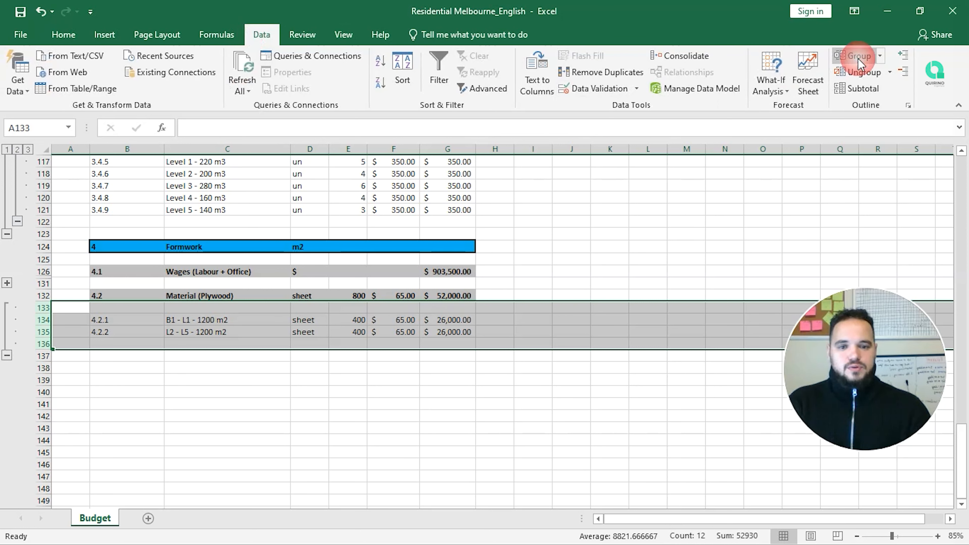
pyautogui.click(7, 356)
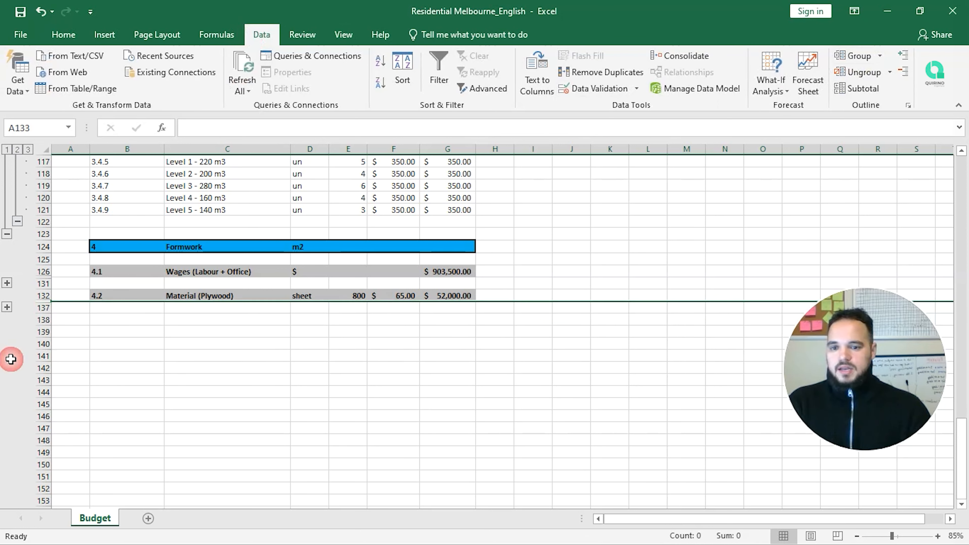
pyautogui.click(201, 390)
pyautogui.click(126, 320)
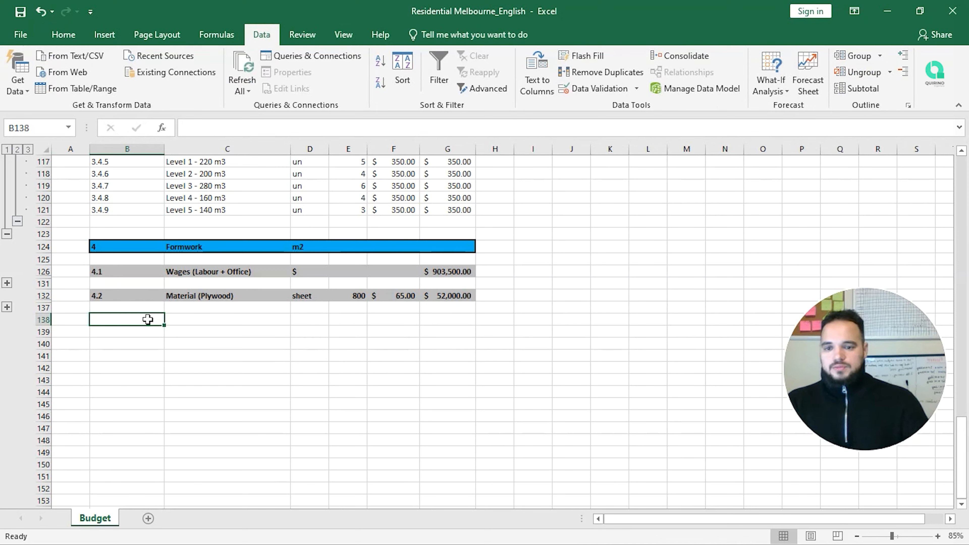
# Step: Enter a left-aligned 4.3 heading 'Set Down + Hobs' with unit m2 in row 138
pyautogui.write('4.3')
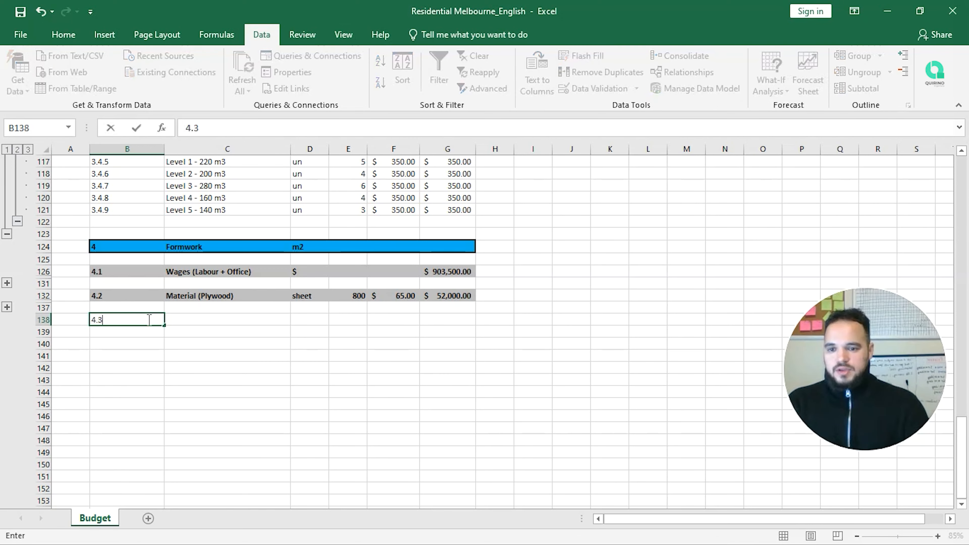
pyautogui.press('Return')
pyautogui.click(148, 320)
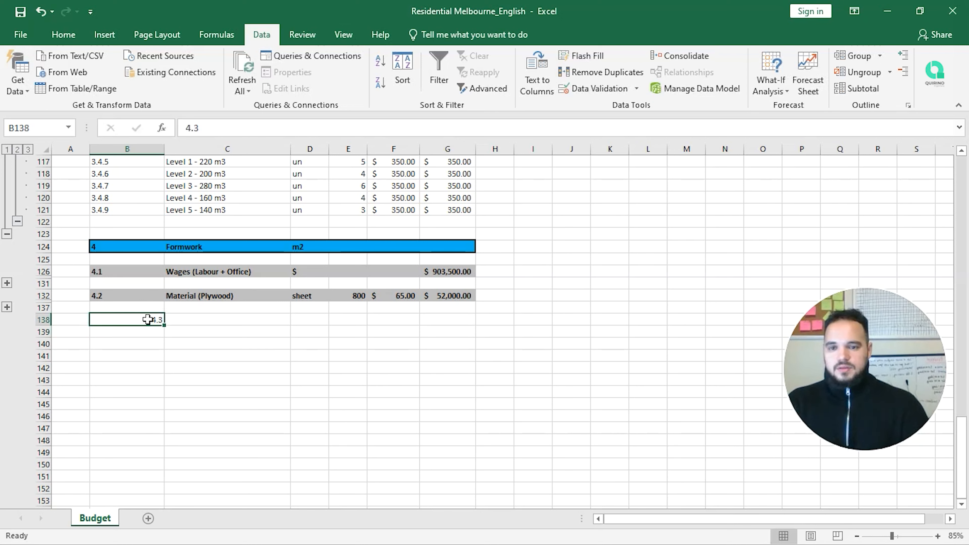
pyautogui.click(63, 34)
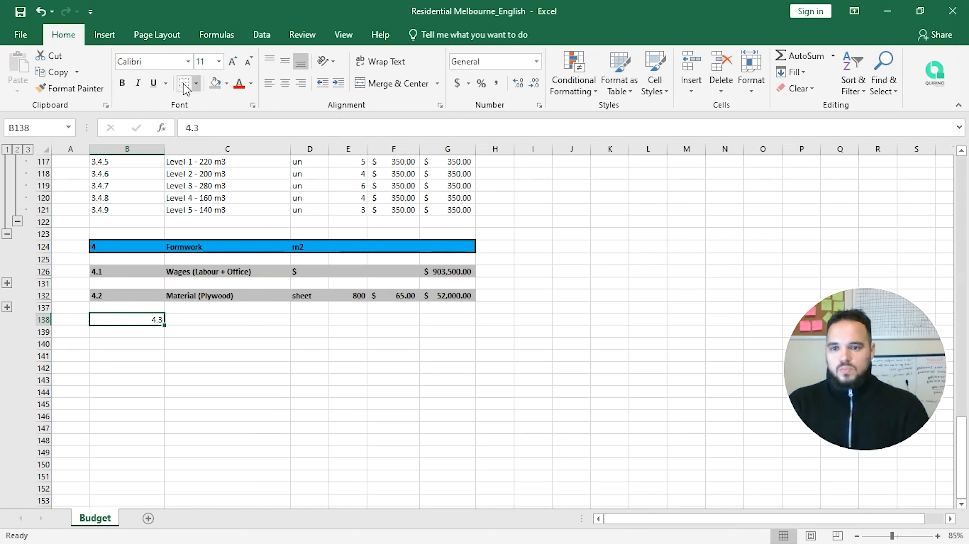
pyautogui.click(269, 83)
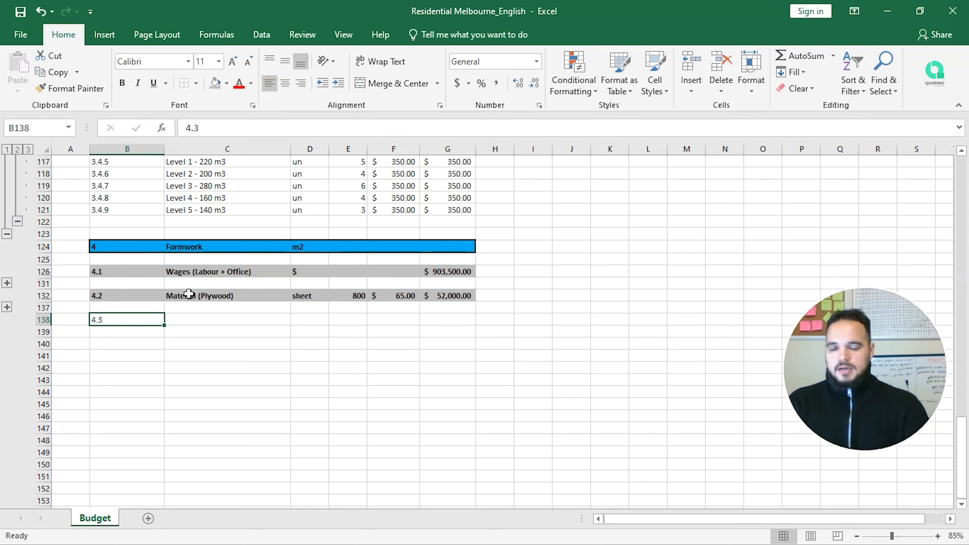
pyautogui.click(190, 321)
pyautogui.write('Set Down')
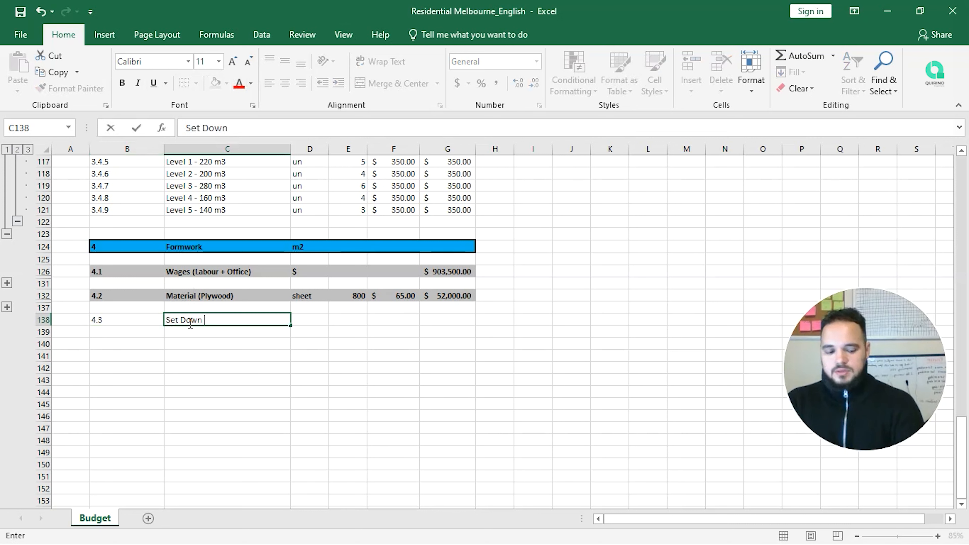
pyautogui.write(' + Hobs')
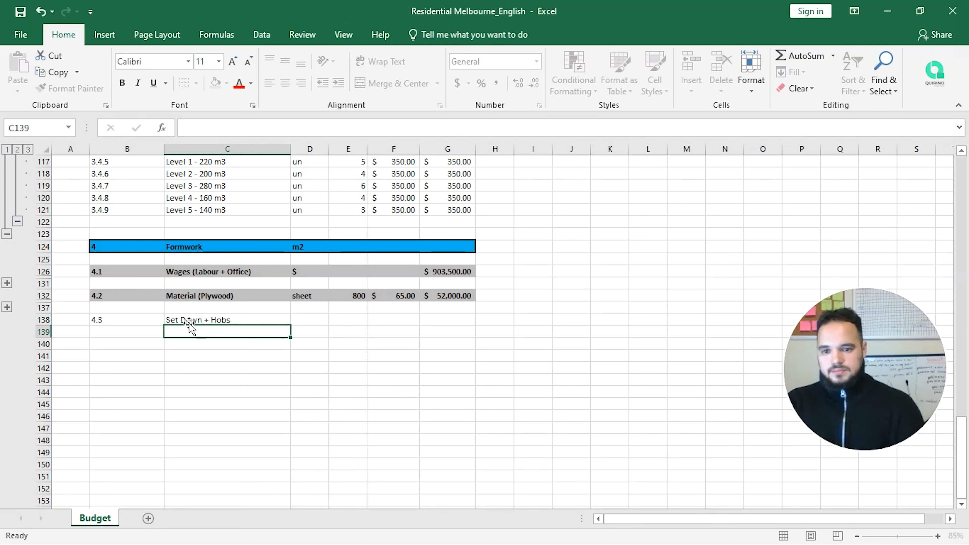
pyautogui.press('Tab')
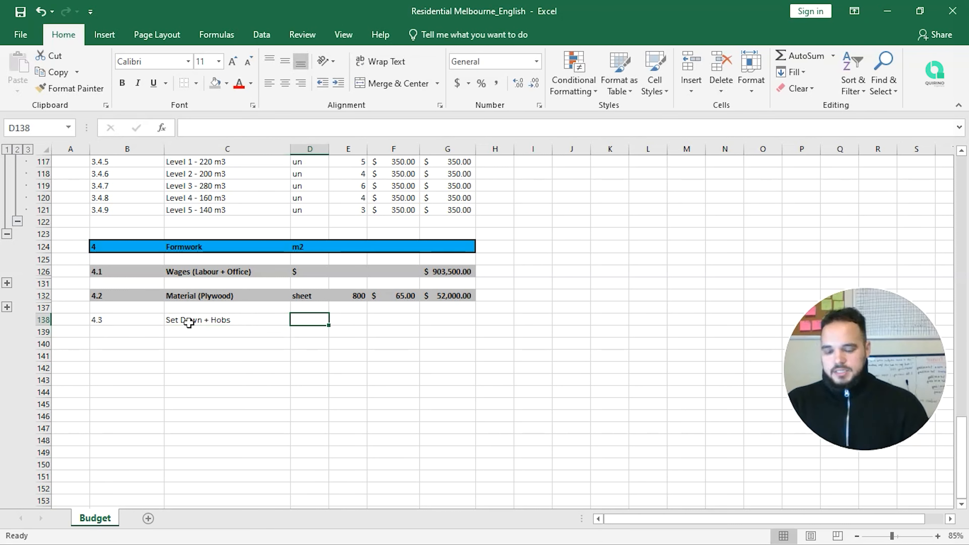
pyautogui.write('m2')
pyautogui.press('Return')
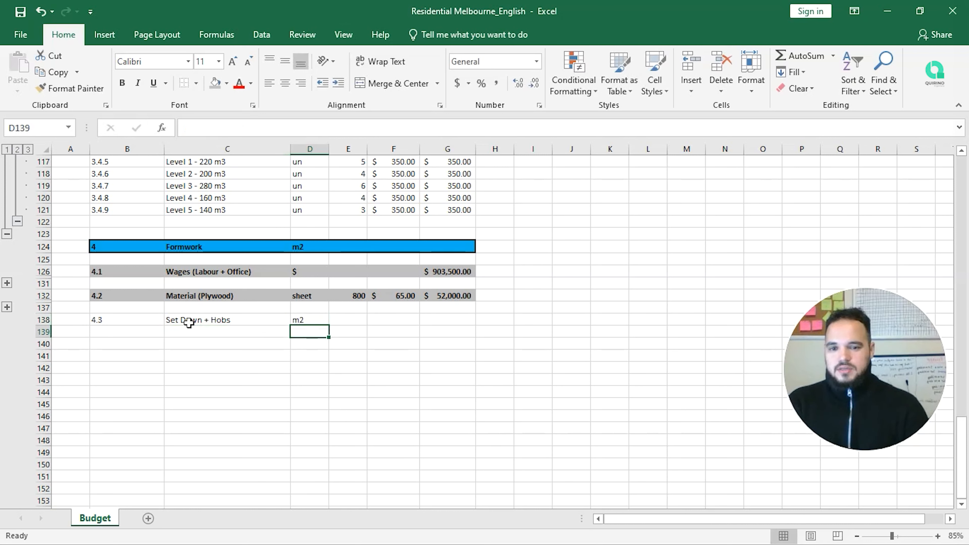
# Step: Number items 4.3.1–4.3.3 in B140:B142 and fill the series to 4.3.10
pyautogui.press('Up')
pyautogui.press('Left')
pyautogui.press('Left')
pyautogui.press('Down')
pyautogui.press('Down')
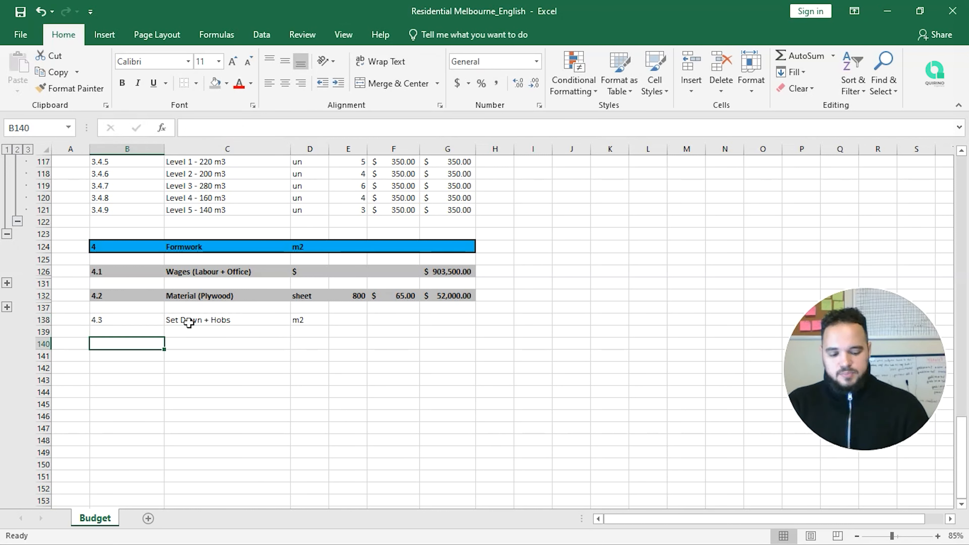
pyautogui.write('4.3.1')
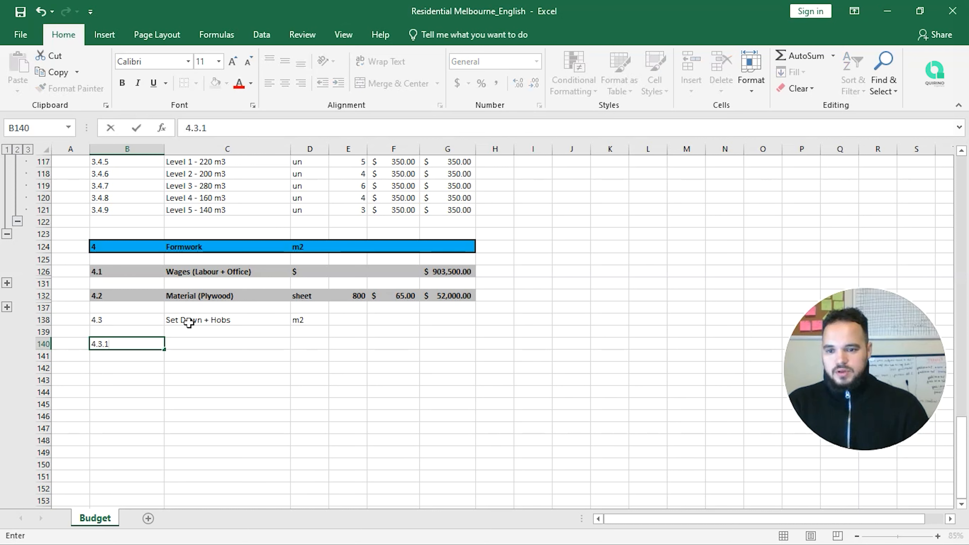
pyautogui.press('Return')
pyautogui.write('4.')
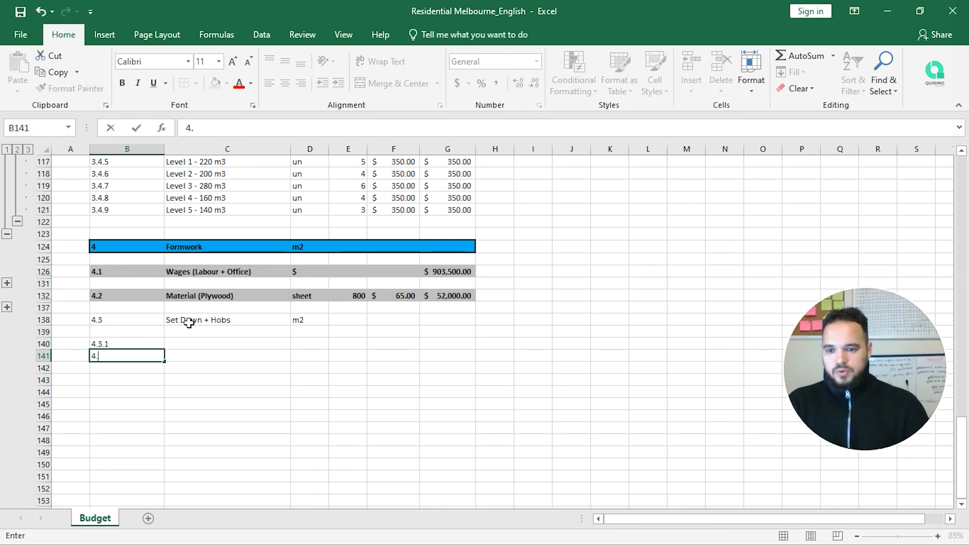
pyautogui.write('3.2')
pyautogui.press('Return')
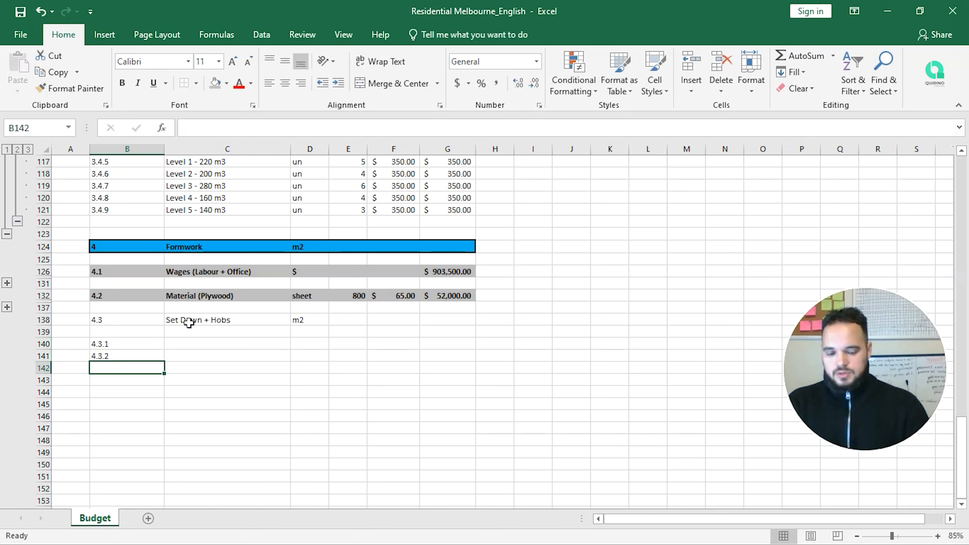
pyautogui.write('4.3.')
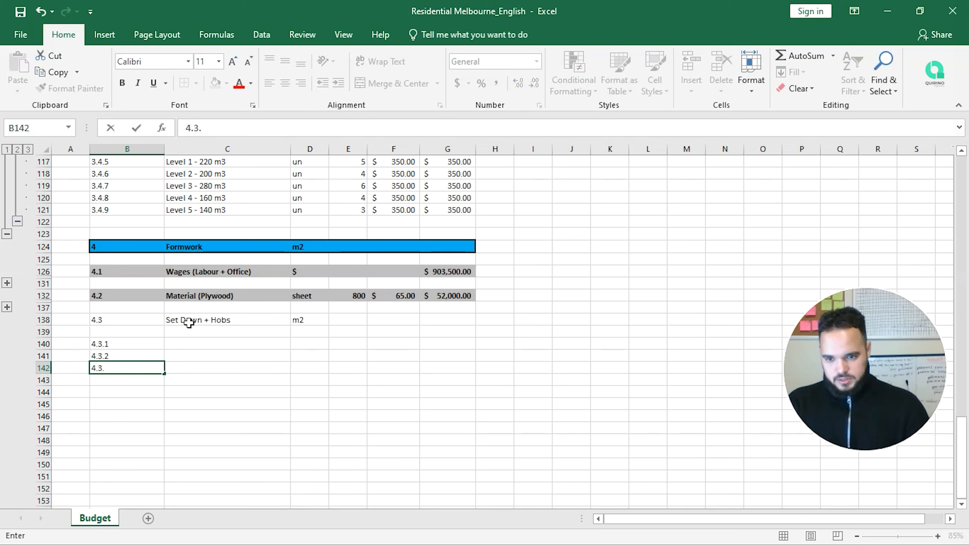
pyautogui.write('3')
pyautogui.press('Return')
pyautogui.moveTo(158, 344); pyautogui.dragTo(155, 458)
pyautogui.click(211, 310)
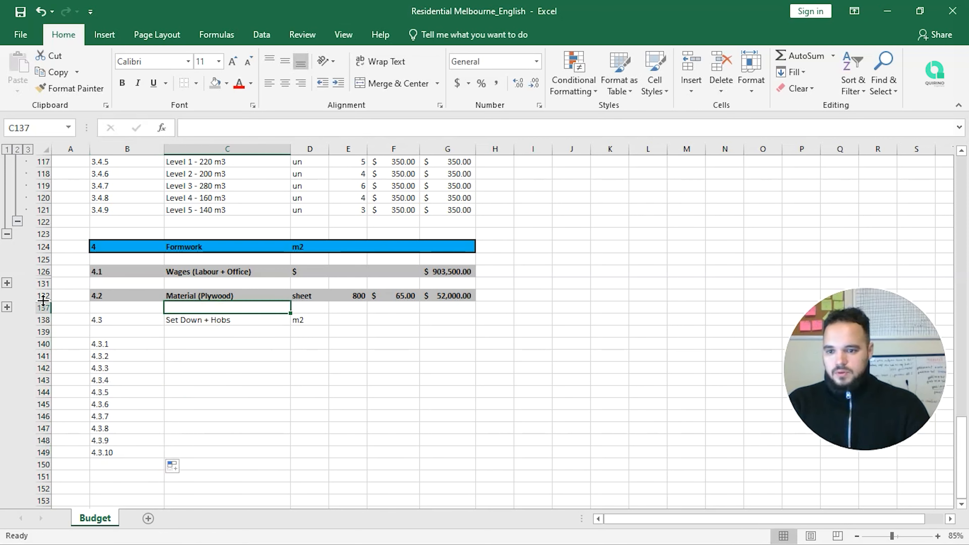
pyautogui.click(7, 308)
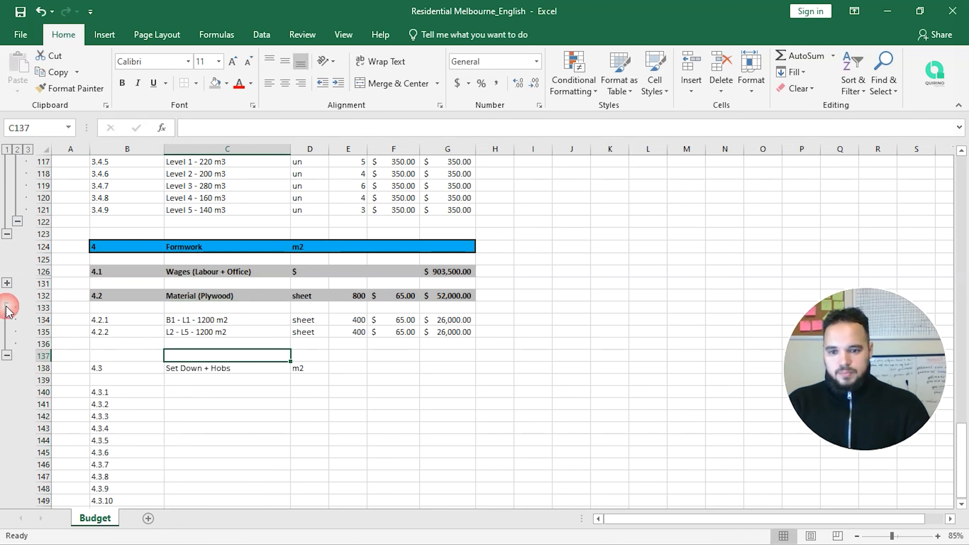
# Step: Copy the slab names from C78:C86 and paste them into C140:C148
pyautogui.click(7, 283)
pyautogui.scroll(2, 66, 308)
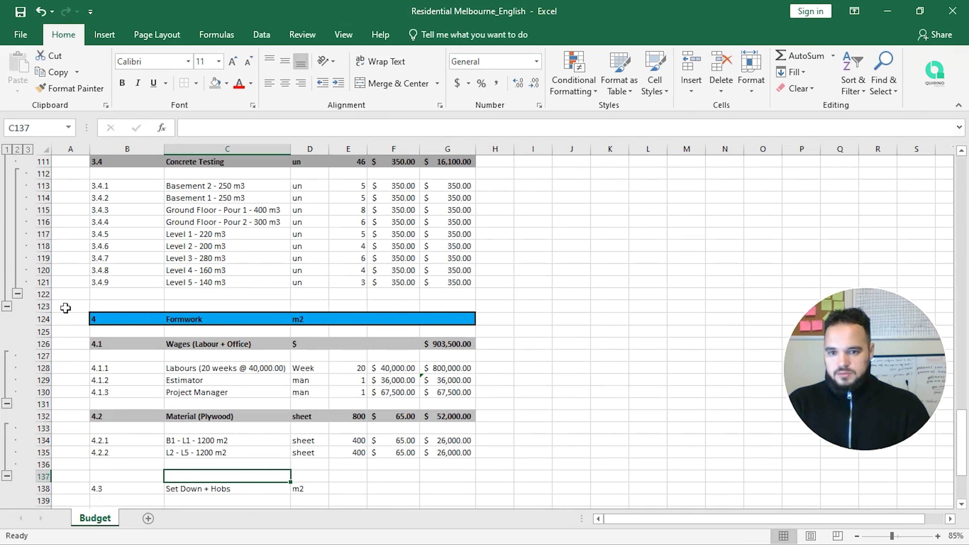
pyautogui.click(248, 185)
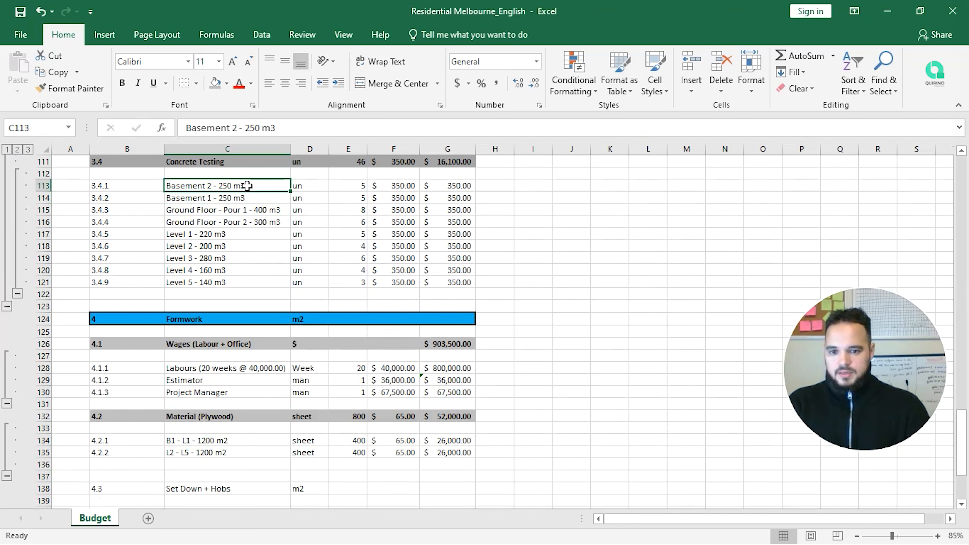
pyautogui.moveTo(248, 186); pyautogui.dragTo(245, 269)
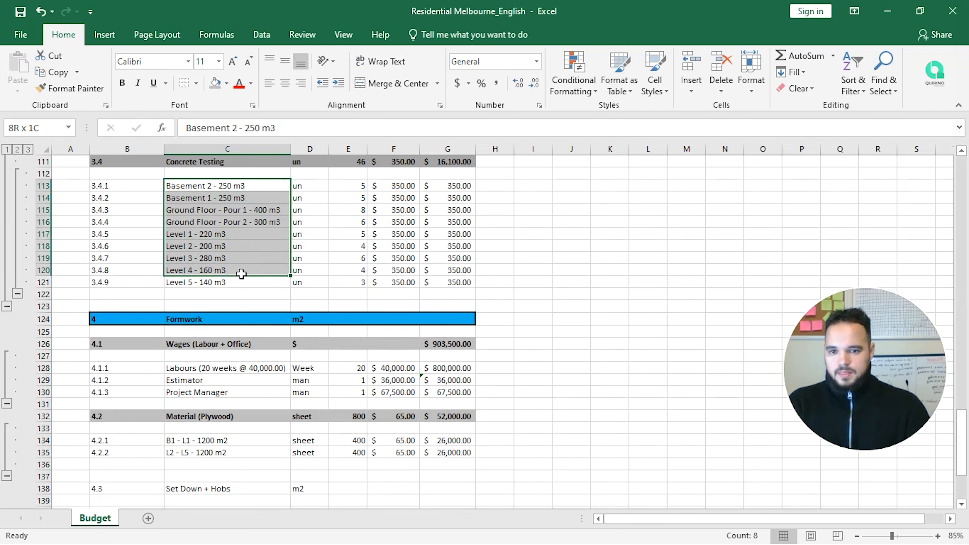
pyautogui.scroll(4, 239, 275)
pyautogui.scroll(9, 239, 275)
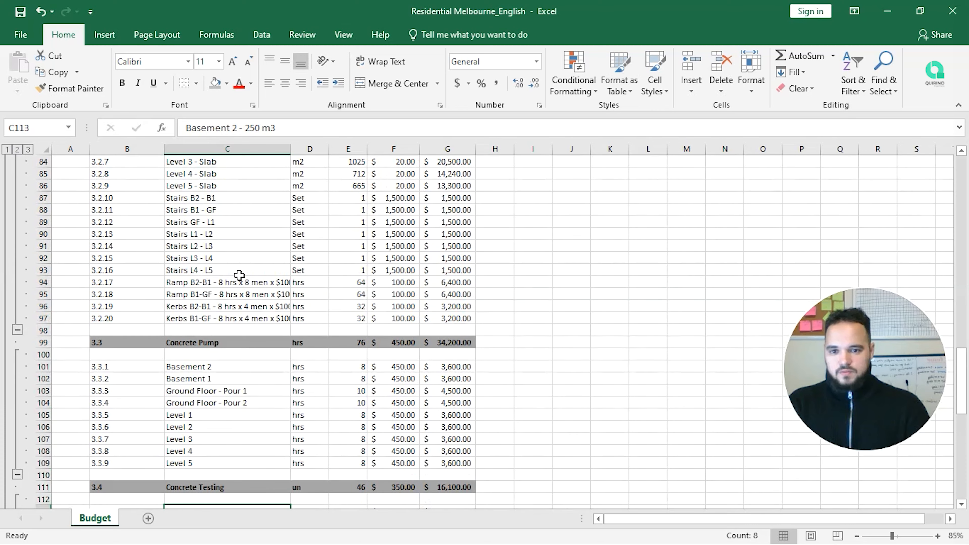
pyautogui.moveTo(250, 209); pyautogui.dragTo(266, 302)
pyautogui.hotkey('ctrl', 'c')
pyautogui.scroll(-15, 267, 302)
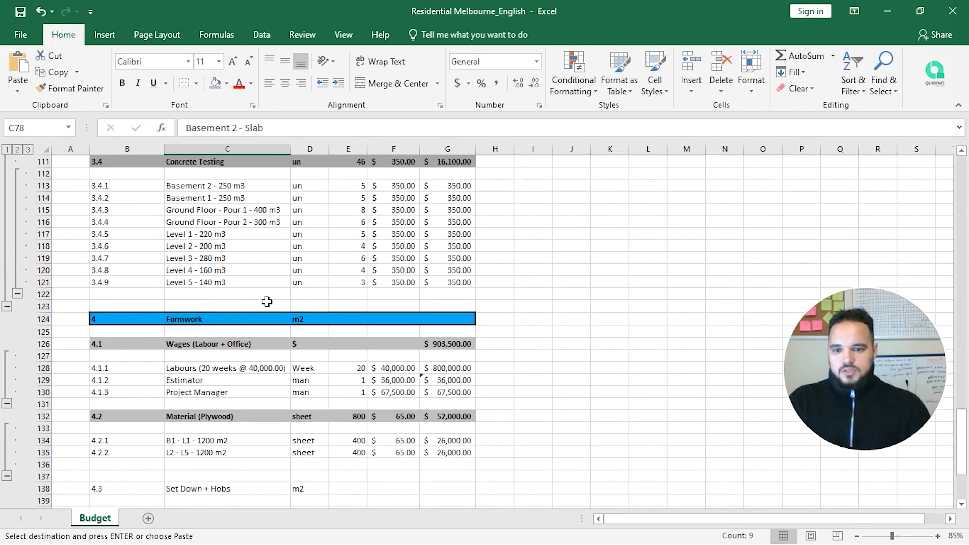
pyautogui.click(224, 406)
pyautogui.hotkey('ctrl', 'v')
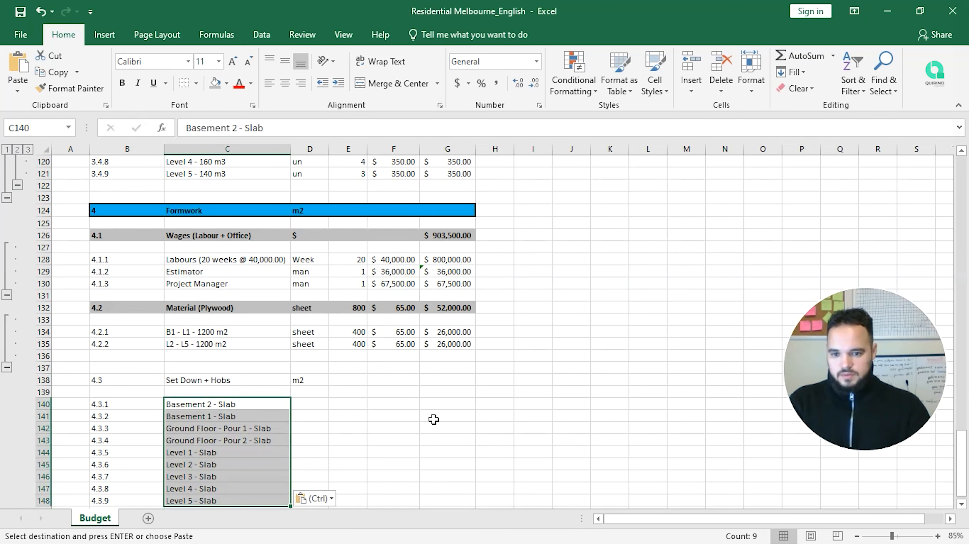
pyautogui.scroll(-2, 450, 417)
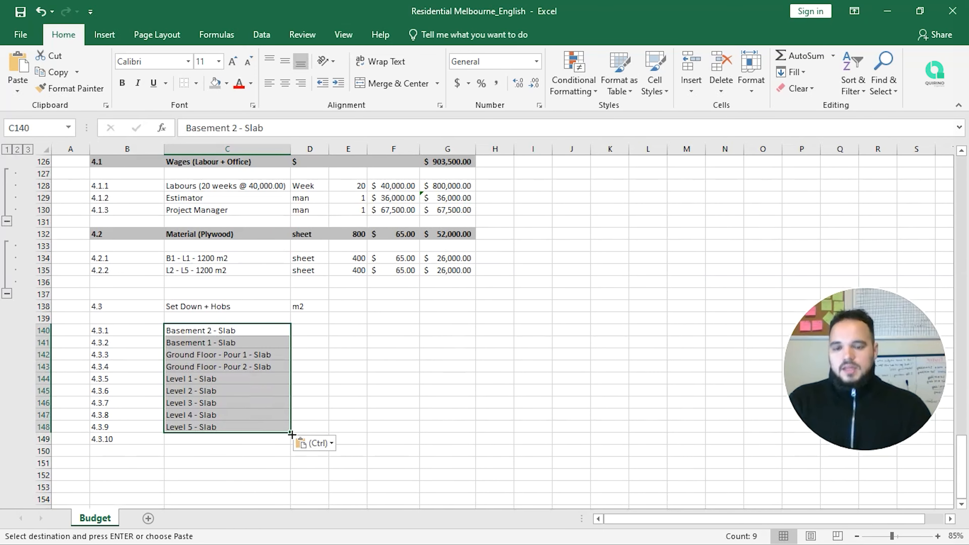
pyautogui.click(313, 333)
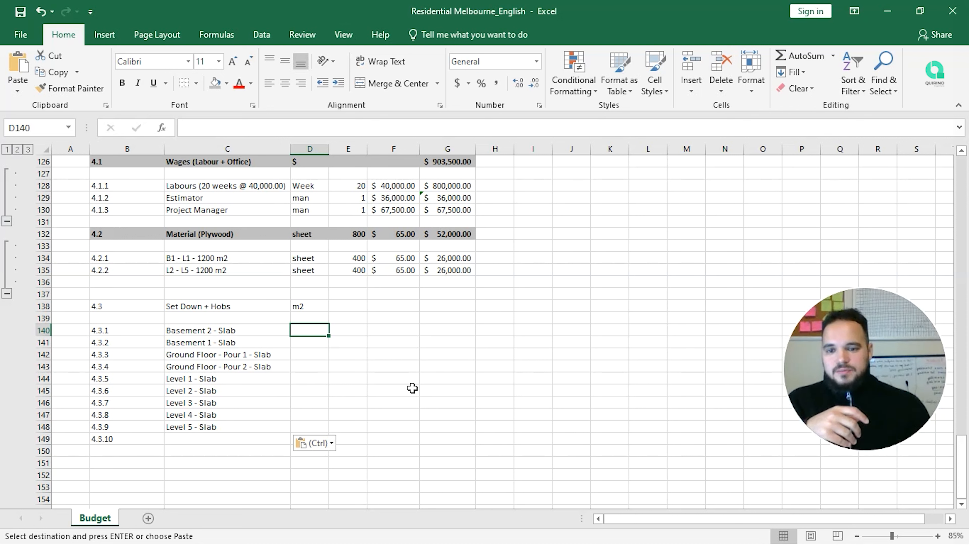
# Step: Give the 4.3 Set Down + Hobs row B138:G138 a grey fill and bold text
pyautogui.moveTo(102, 306); pyautogui.dragTo(466, 303)
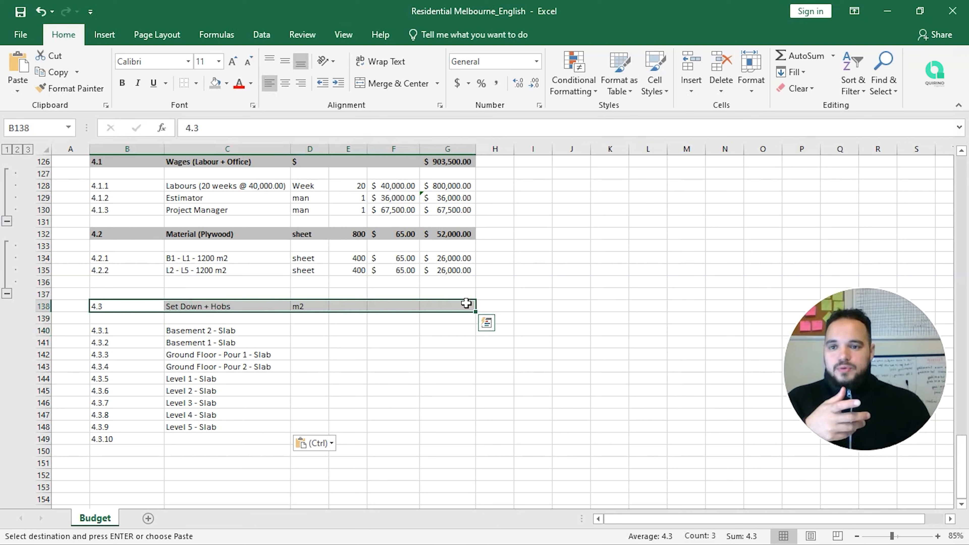
pyautogui.click(215, 83)
pyautogui.click(123, 81)
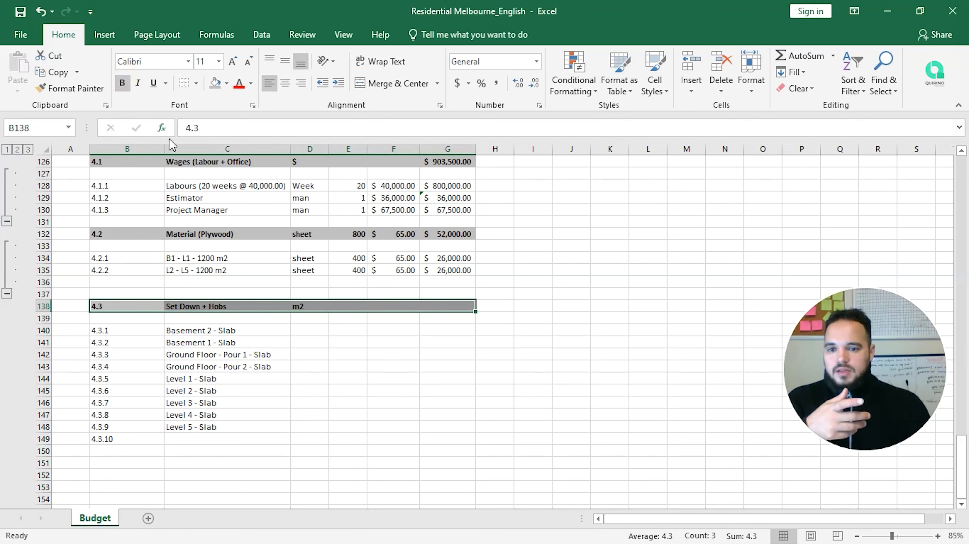
pyautogui.click(308, 331)
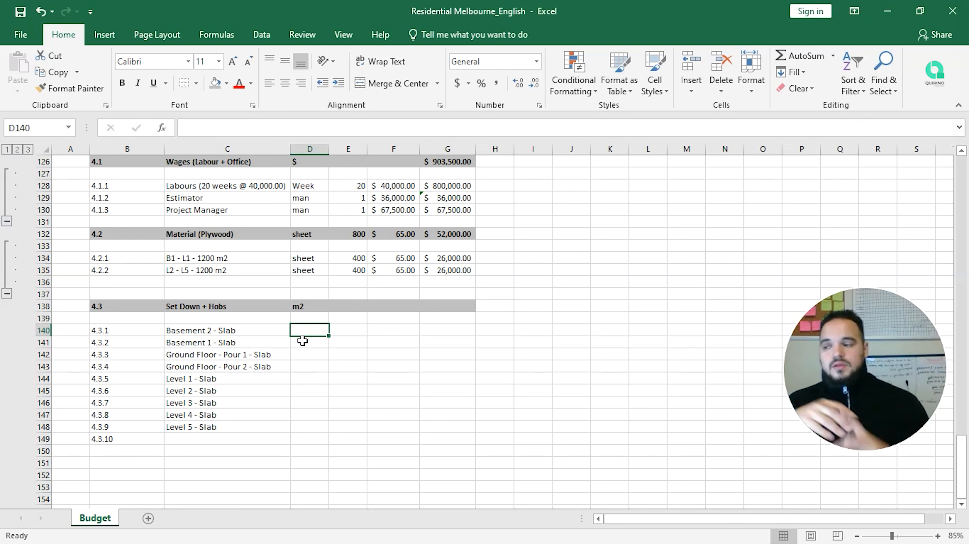
# Step: Note side rates 5, 15 and '$/m2' in J140:L140
pyautogui.press('Right')
pyautogui.press('Right')
pyautogui.press('Right')
pyautogui.press('Right')
pyautogui.press('Right')
pyautogui.press('Right')
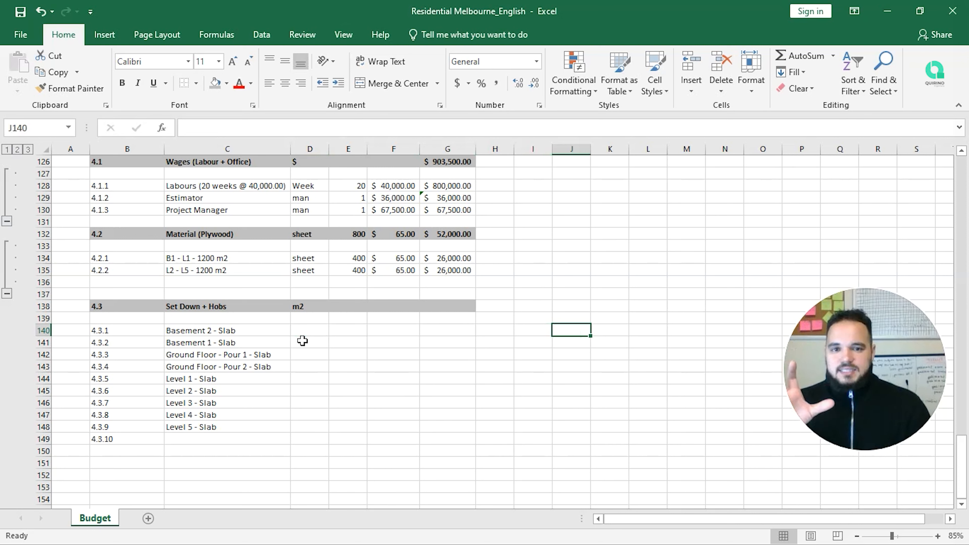
pyautogui.write('5')
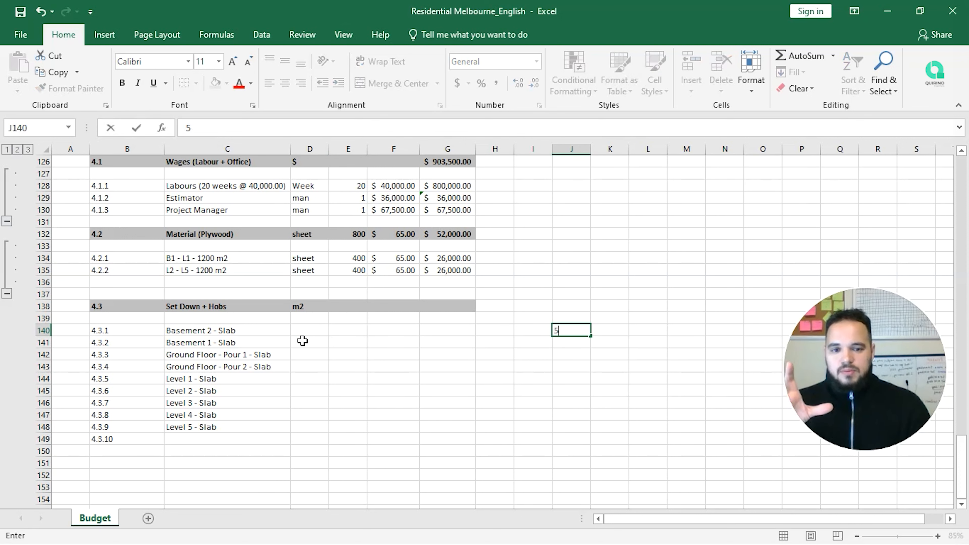
pyautogui.press('Right')
pyautogui.write('15')
pyautogui.press('Return')
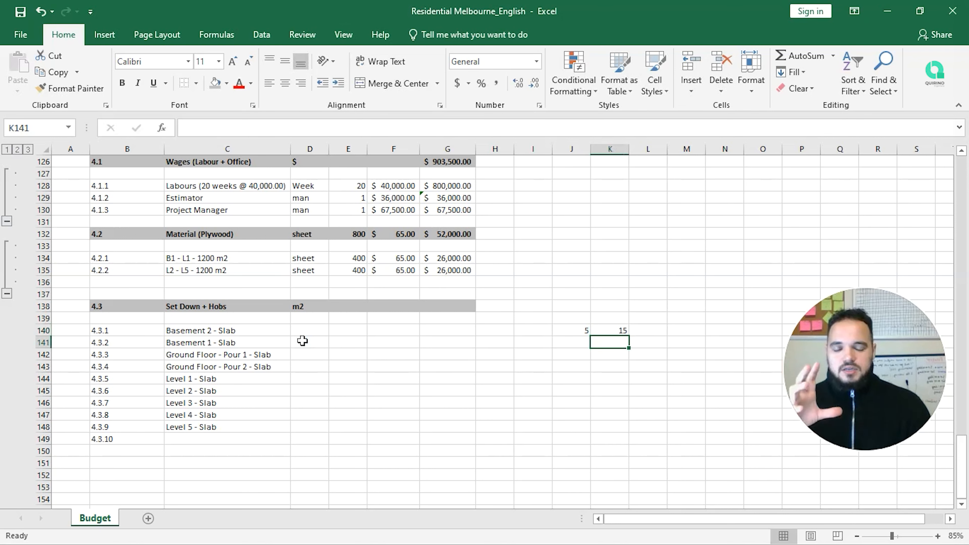
pyautogui.press('Up')
pyautogui.press('Right')
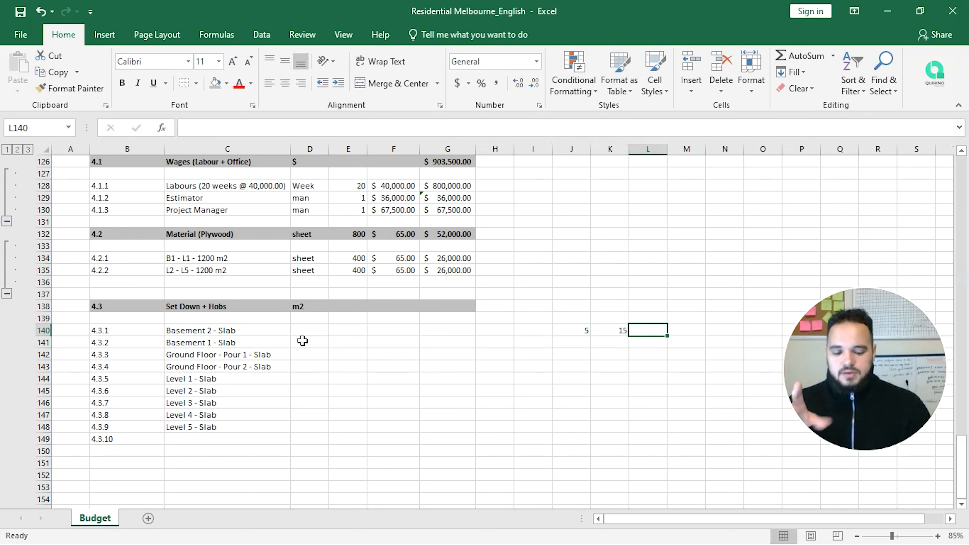
pyautogui.write('$/m2')
pyautogui.press('Return')
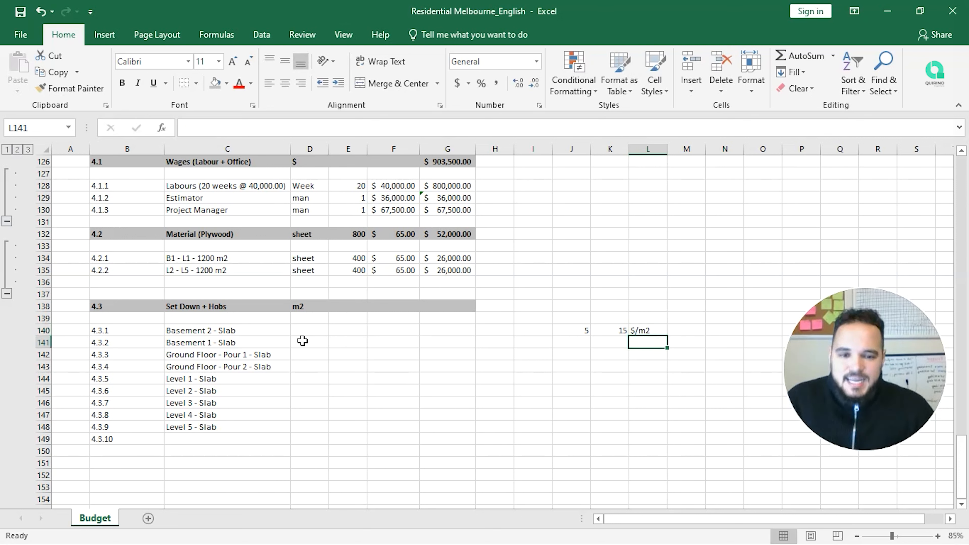
pyautogui.press('Up')
pyautogui.press('Left')
pyautogui.press('Left')
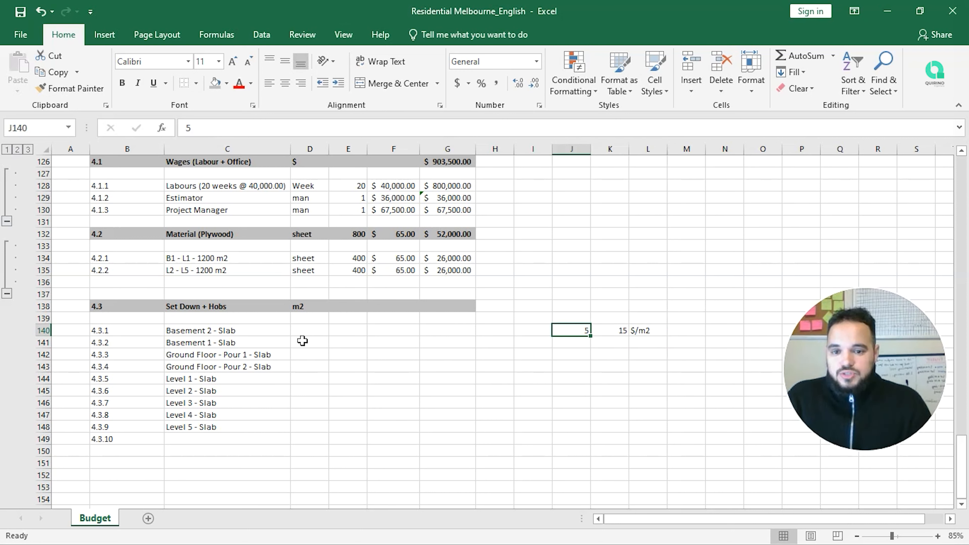
pyautogui.press('Left')
pyautogui.press('Left')
pyautogui.press('Left')
pyautogui.press('Left')
pyautogui.press('Left')
pyautogui.press('Left')
# Step: Enter 10 for each slab, filling E140 down to Level 5 - Slab in E148
pyautogui.press('Right')
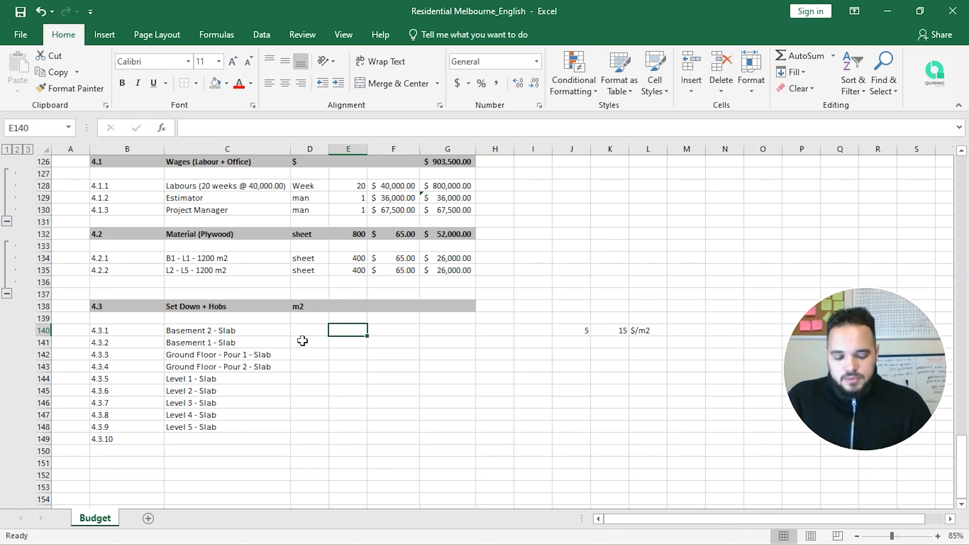
pyautogui.write('10')
pyautogui.press('Return')
pyautogui.write('10')
pyautogui.press('Return')
pyautogui.write('10')
pyautogui.press('Return')
pyautogui.moveTo(348, 330); pyautogui.dragTo(361, 433)
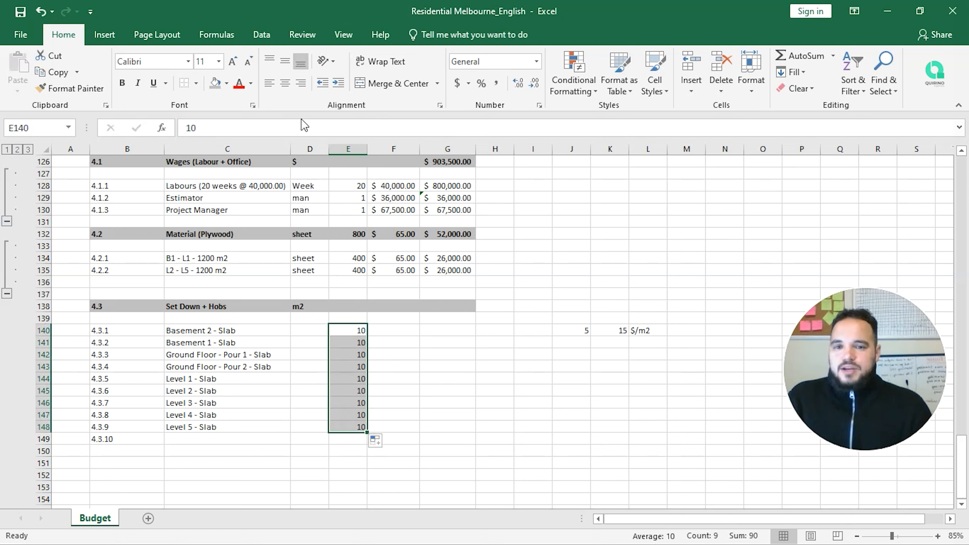
# Step: Format E140:E148 as Accounting with zero decimals so each shows $ 10
pyautogui.click(457, 82)
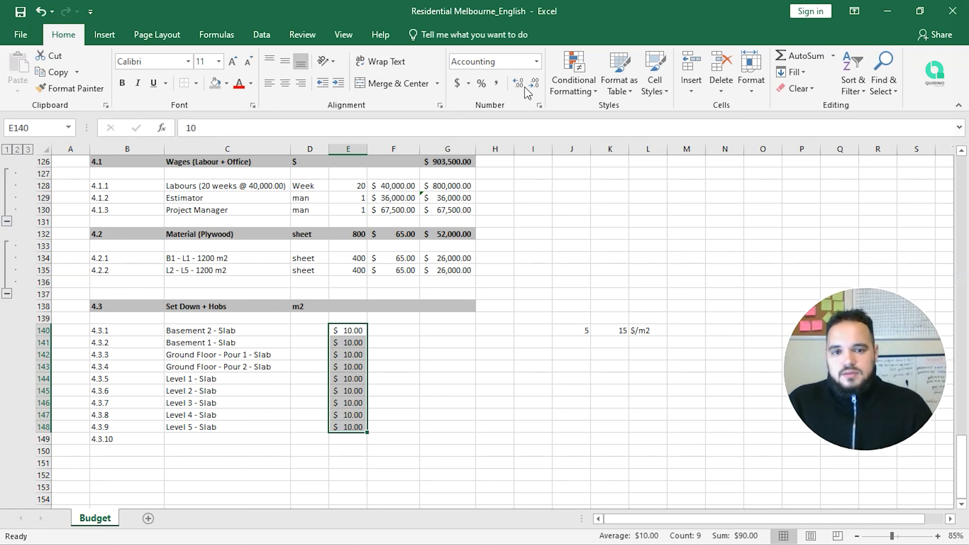
pyautogui.click(518, 84)
pyautogui.click(535, 84)
pyautogui.click(535, 85)
pyautogui.click(534, 85)
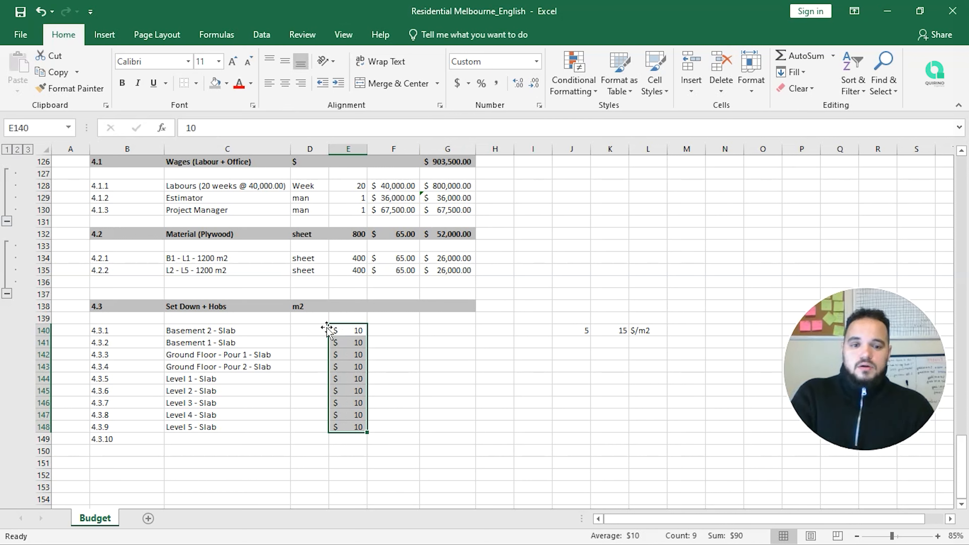
pyautogui.moveTo(576, 331); pyautogui.dragTo(629, 330)
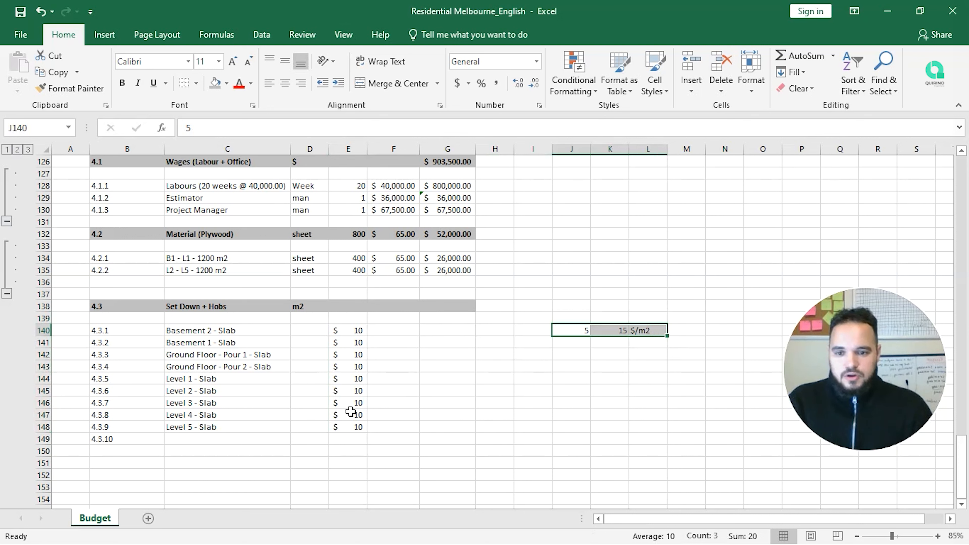
pyautogui.click(304, 329)
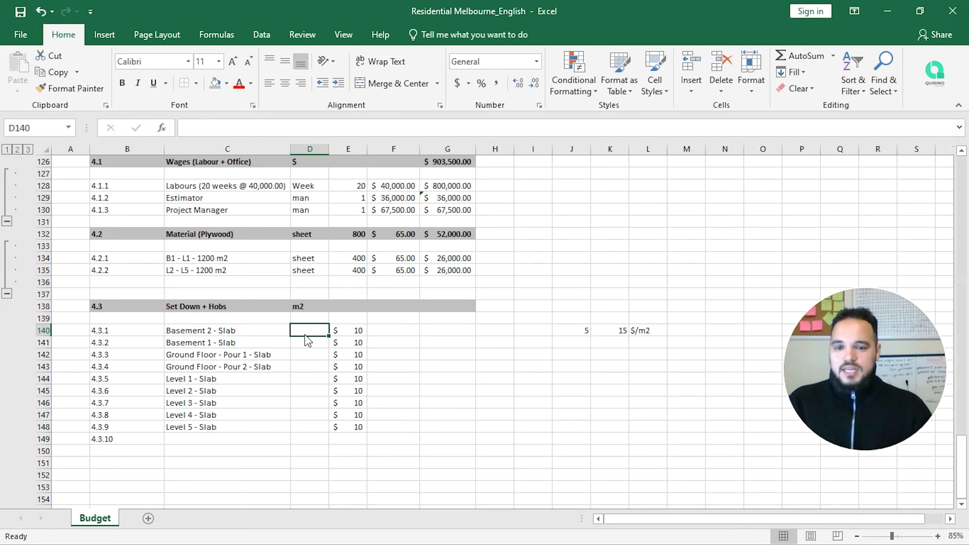
# Step: Copy the Concrete Placement slab areas from E78:E86 into D140:D148
pyautogui.moveTo(310, 337)
pyautogui.mouseDown()
pyautogui.moveTo(312, 420)
pyautogui.moveTo(314, 336)
pyautogui.mouseUp()
pyautogui.scroll(11, 311, 343)
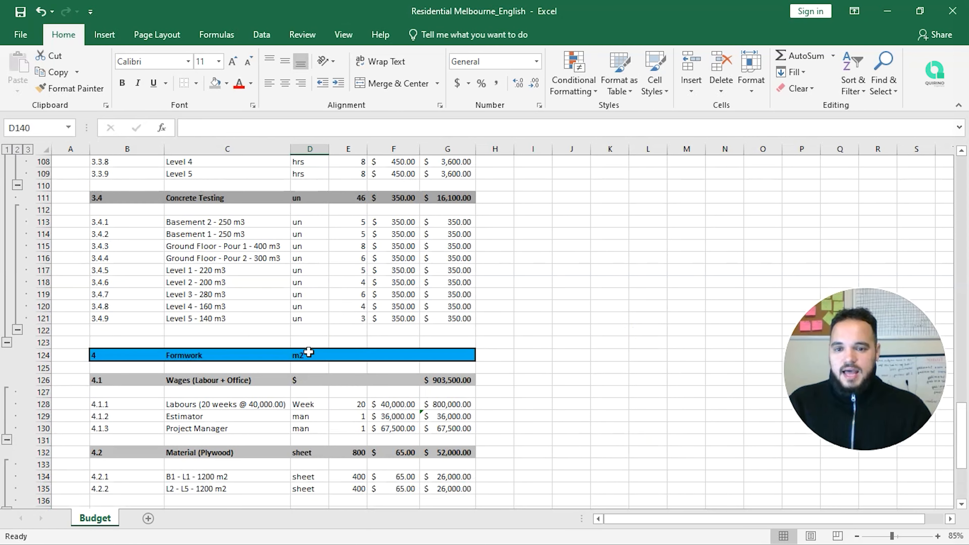
pyautogui.scroll(6, 309, 351)
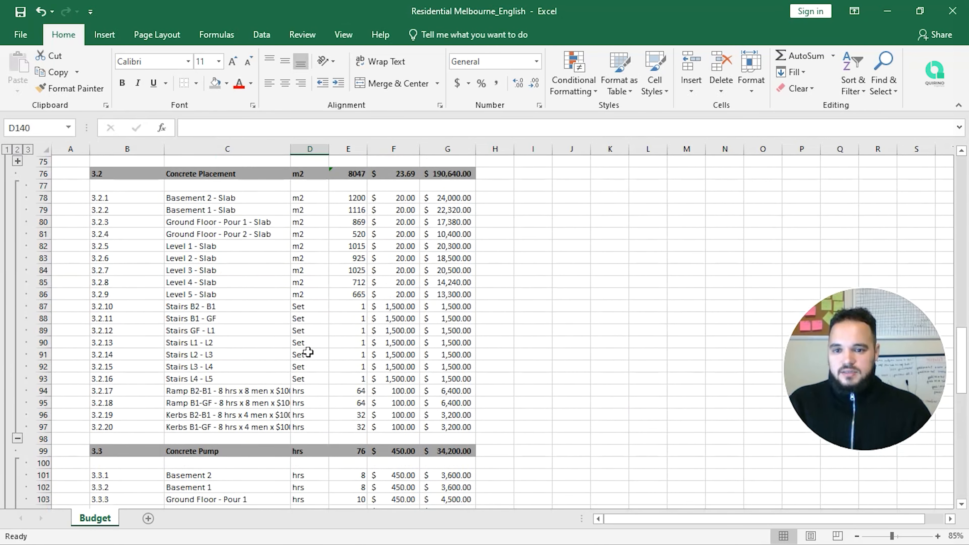
pyautogui.moveTo(338, 210); pyautogui.dragTo(349, 302)
pyautogui.hotkey('ctrl', 'c')
pyautogui.scroll(-17, 346, 317)
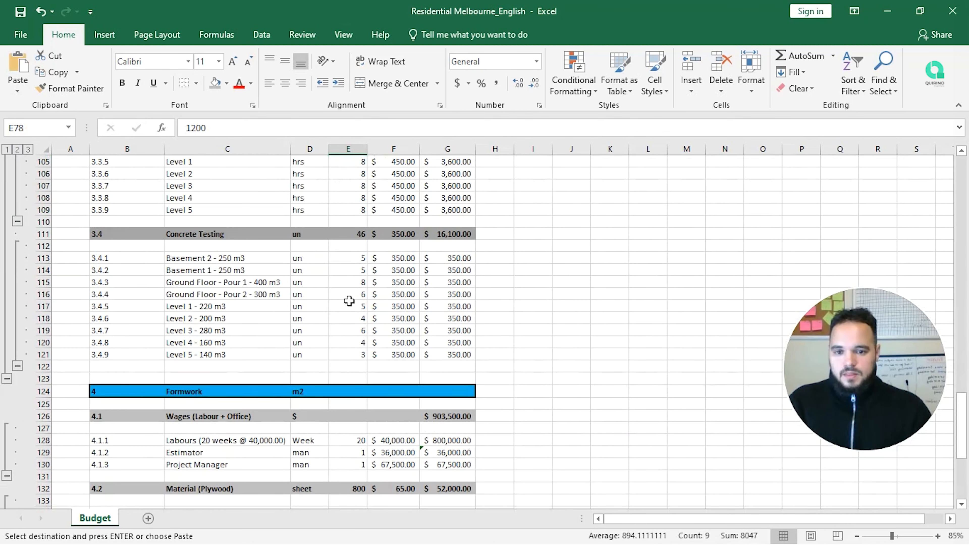
pyautogui.click(316, 329)
pyautogui.hotkey('ctrl', 'v')
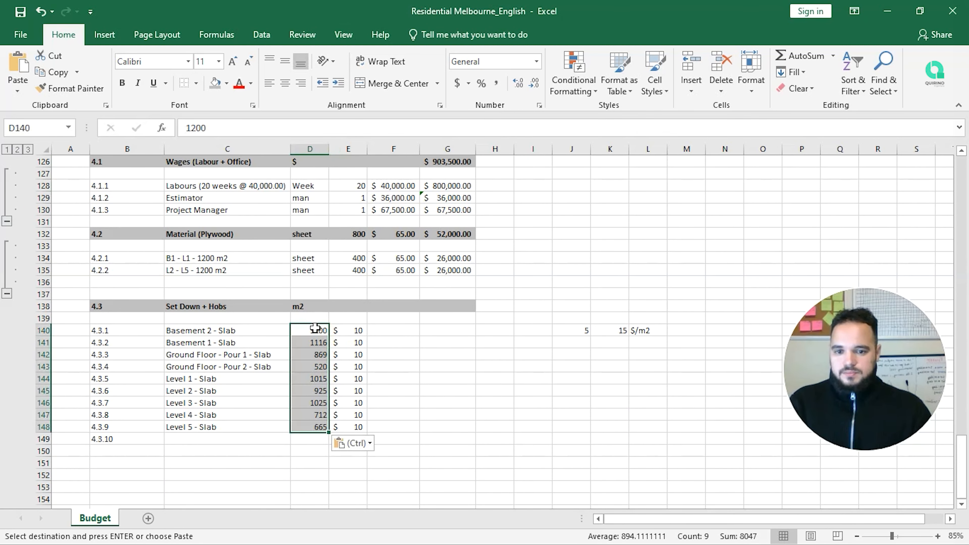
pyautogui.click(409, 340)
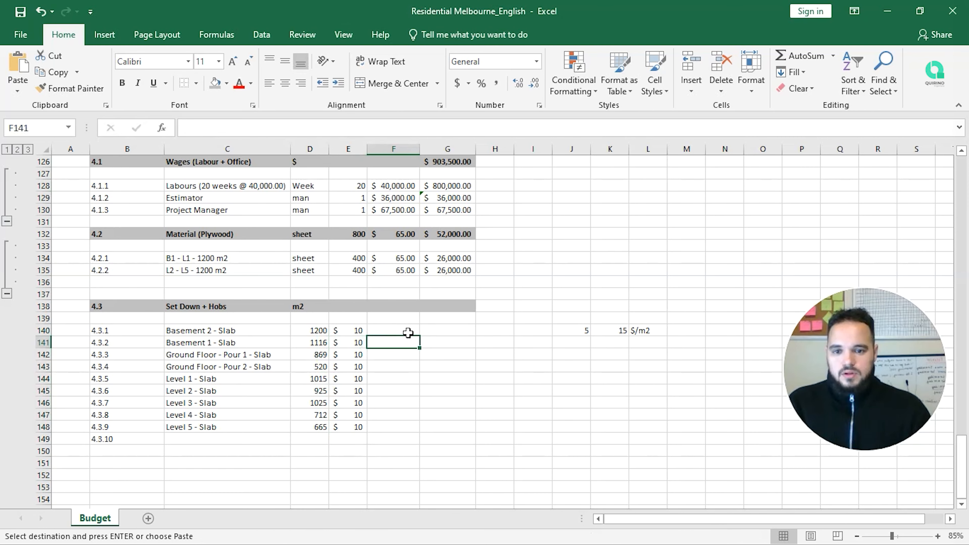
# Step: Move the areas and rates block D140:E148 one column right to E140
pyautogui.scroll(1, 408, 333)
pyautogui.scroll(1, 409, 332)
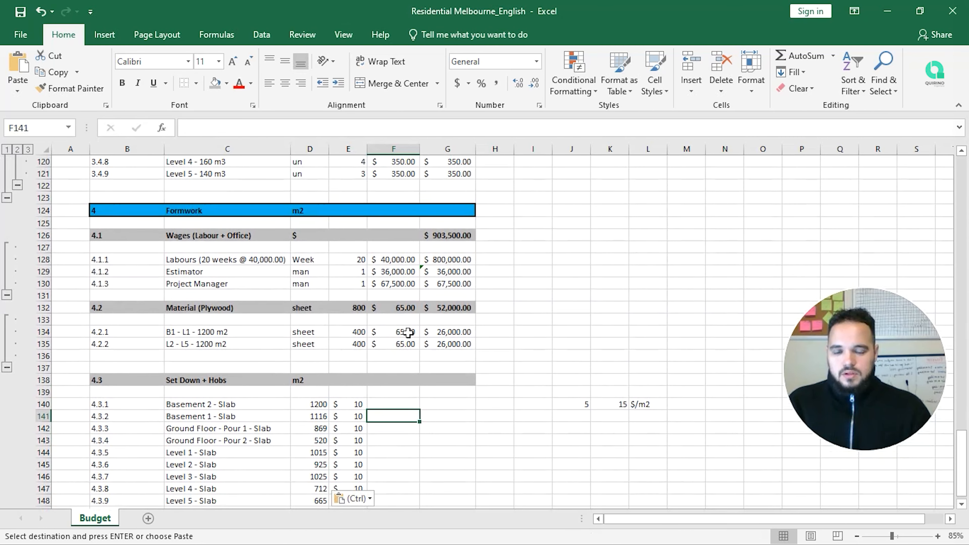
pyautogui.scroll(14, 409, 333)
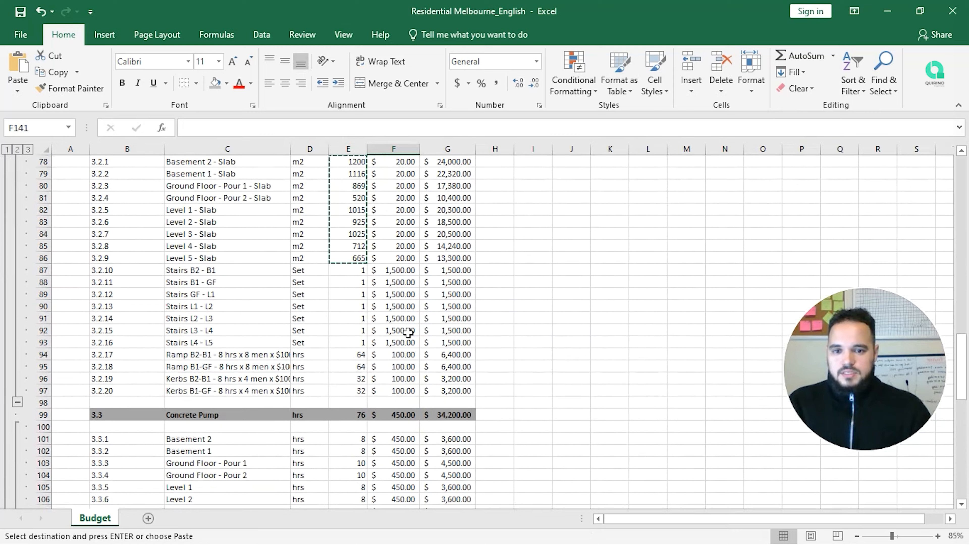
pyautogui.scroll(10, 408, 333)
pyautogui.scroll(-7, 408, 333)
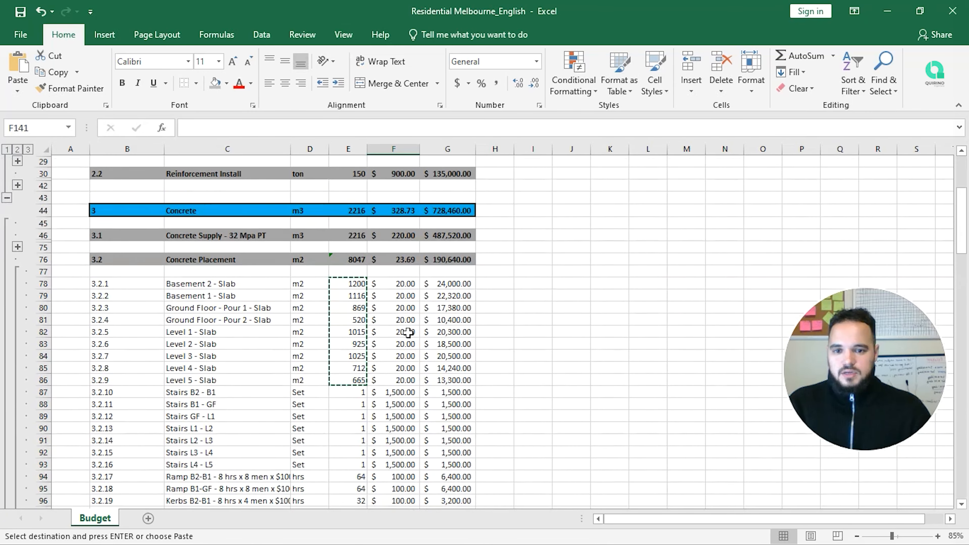
pyautogui.scroll(-20, 409, 333)
pyautogui.scroll(4, 409, 333)
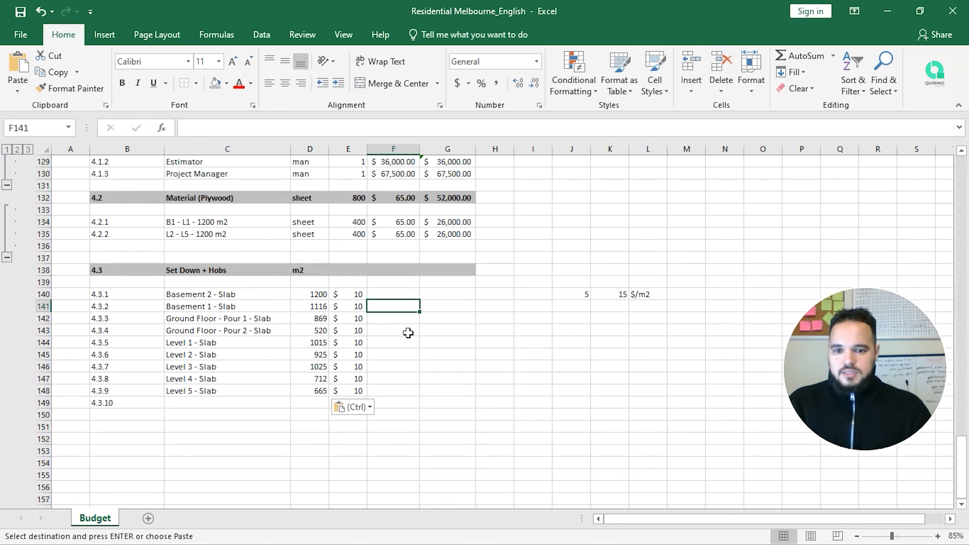
pyautogui.click(320, 292)
pyautogui.moveTo(323, 293); pyautogui.dragTo(355, 392)
pyautogui.hotkey('ctrl', 'c')
pyautogui.click(351, 295)
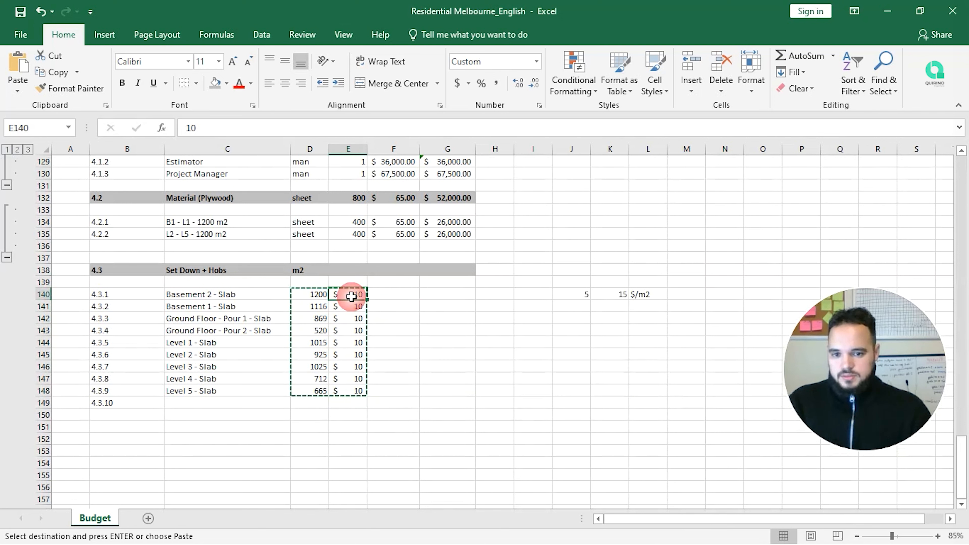
pyautogui.hotkey('ctrl', 'v')
# Step: Enter m2 as Basement 2's unit in D140
pyautogui.click(309, 294)
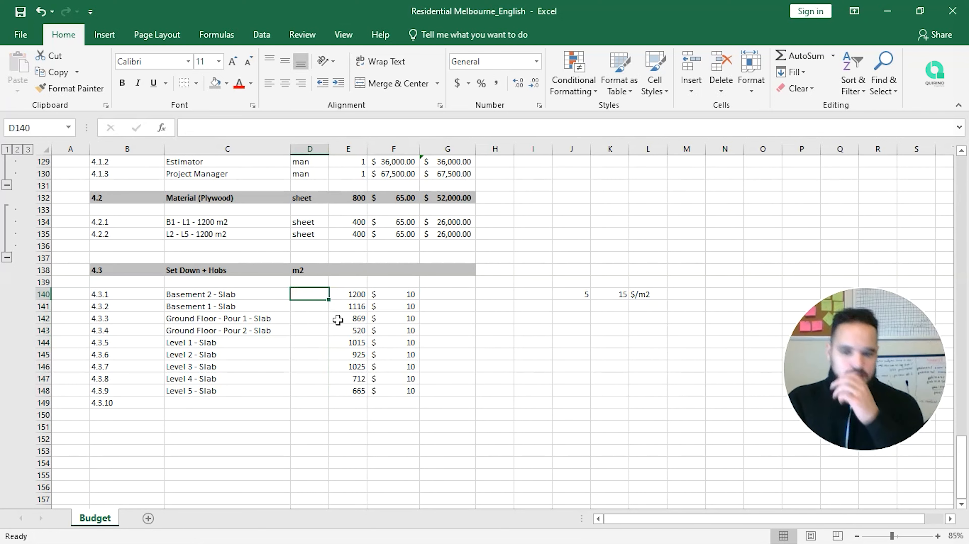
pyautogui.write('m2')
pyautogui.press('Return')
pyautogui.press('Up')
# Step: Fill the m2 unit down the unit column for all nine slab rows
pyautogui.moveTo(328, 300)
pyautogui.mouseDown()
pyautogui.moveTo(320, 364)
pyautogui.moveTo(319, 302)
pyautogui.mouseUp()
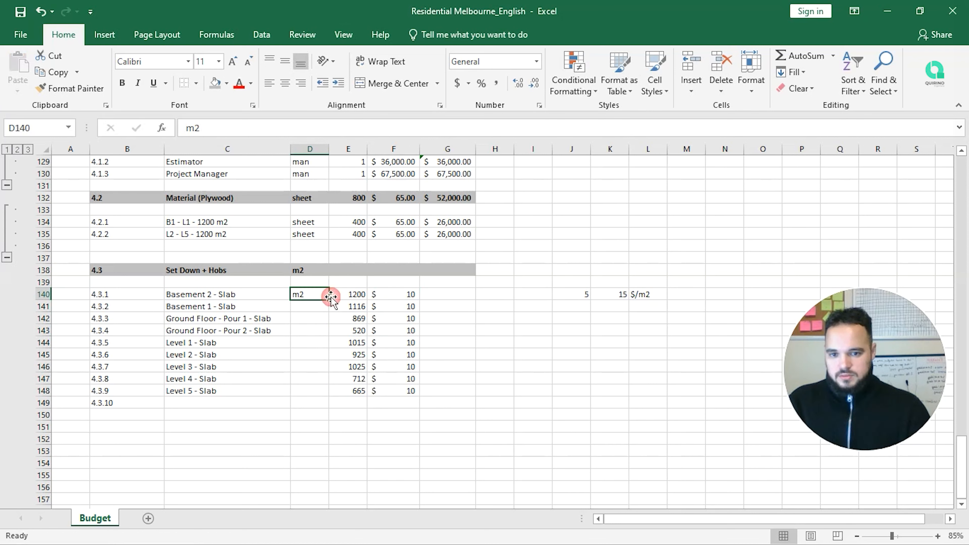
pyautogui.hotkey('ctrl', 'c')
pyautogui.hotkey('shift', 'Down')
pyautogui.hotkey('shift', 'Down')
pyautogui.hotkey('shift', 'Down')
pyautogui.hotkey('shift', 'Down')
pyautogui.hotkey('shift', 'Down')
pyautogui.hotkey('shift', 'Down')
pyautogui.hotkey('shift', 'Down')
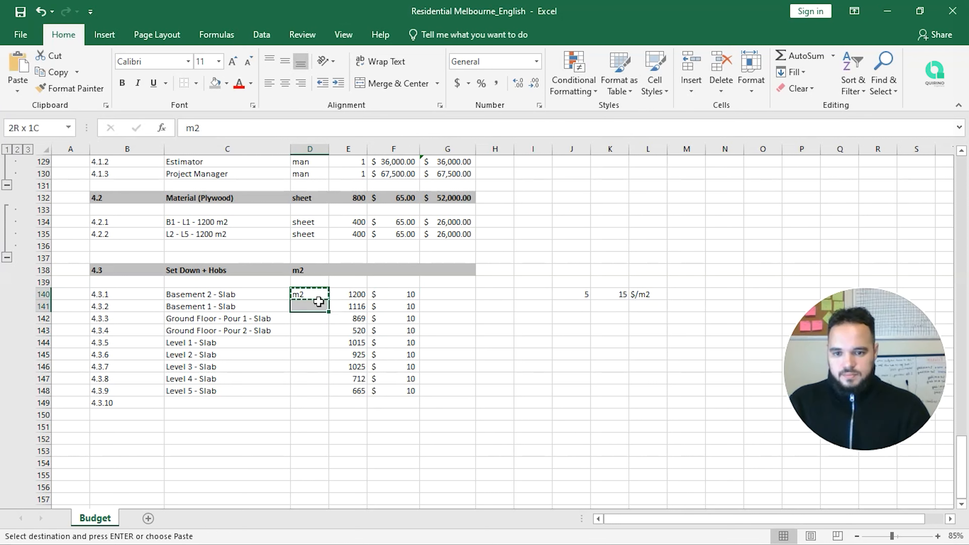
pyautogui.hotkey('shift', 'Down')
pyautogui.hotkey('ctrl', 'v')
pyautogui.press('ctrl')
pyautogui.press('Escape')
pyautogui.press('Right')
pyautogui.press('Right')
pyautogui.press('Right')
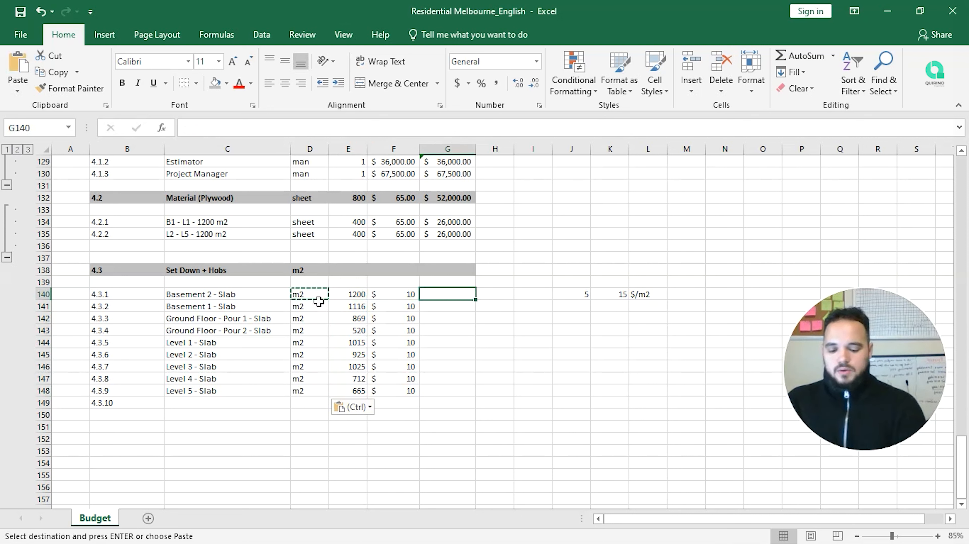
# Step: Enter =PRODUCT(E140:F140) in G140 as Basement 2's slab cost
pyautogui.write('=prod')
pyautogui.press('Tab')
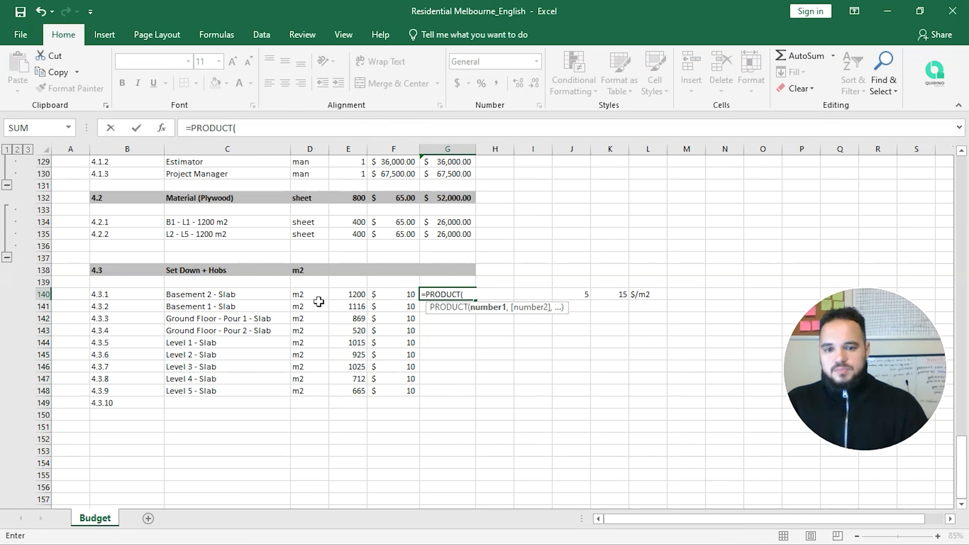
pyautogui.press('Left')
pyautogui.press('Left')
pyautogui.hotkey('shift', 'Right')
pyautogui.write(').')
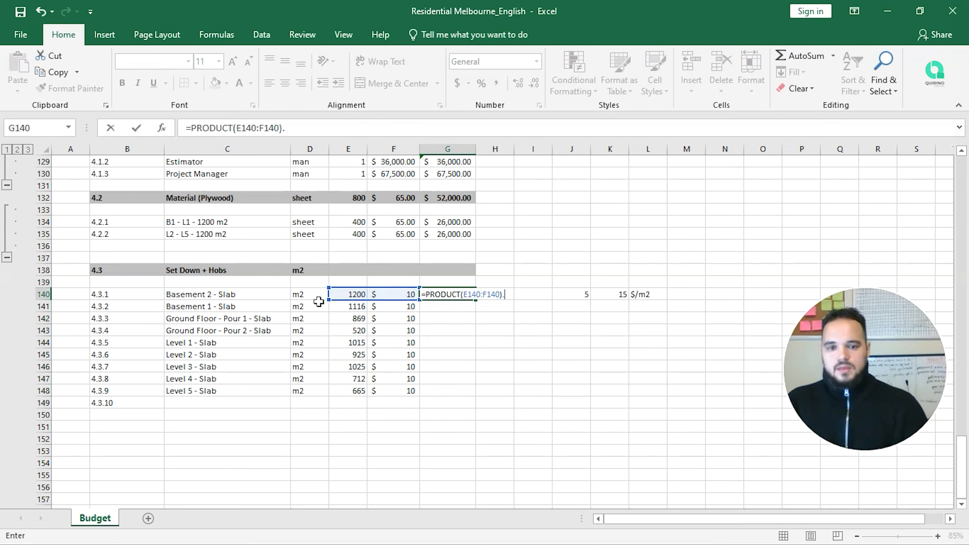
pyautogui.press('Return')
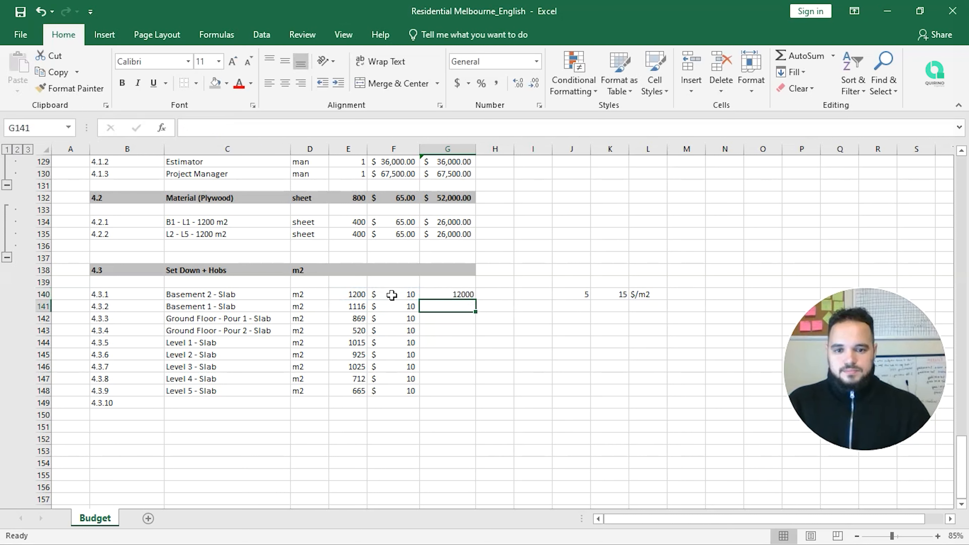
# Step: Fill the cost formula down to G148, clear G149, and apply Accounting format
pyautogui.click(448, 292)
pyautogui.moveTo(476, 300); pyautogui.dragTo(477, 407)
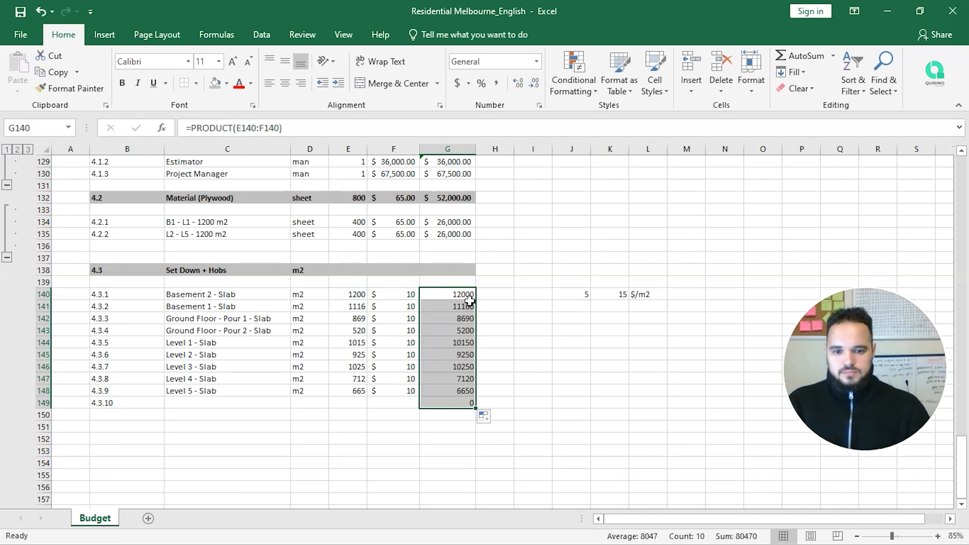
pyautogui.click(457, 403)
pyautogui.press('Delete')
pyautogui.press('Up')
pyautogui.hotkey('shift', 'Up')
pyautogui.hotkey('shift', 'Up')
pyautogui.hotkey('shift', 'Up')
pyautogui.hotkey('shift', 'Up')
pyautogui.hotkey('shift', 'Up')
pyautogui.hotkey('shift', 'Up')
pyautogui.hotkey('shift', 'Up')
pyautogui.hotkey('shift', 'Up')
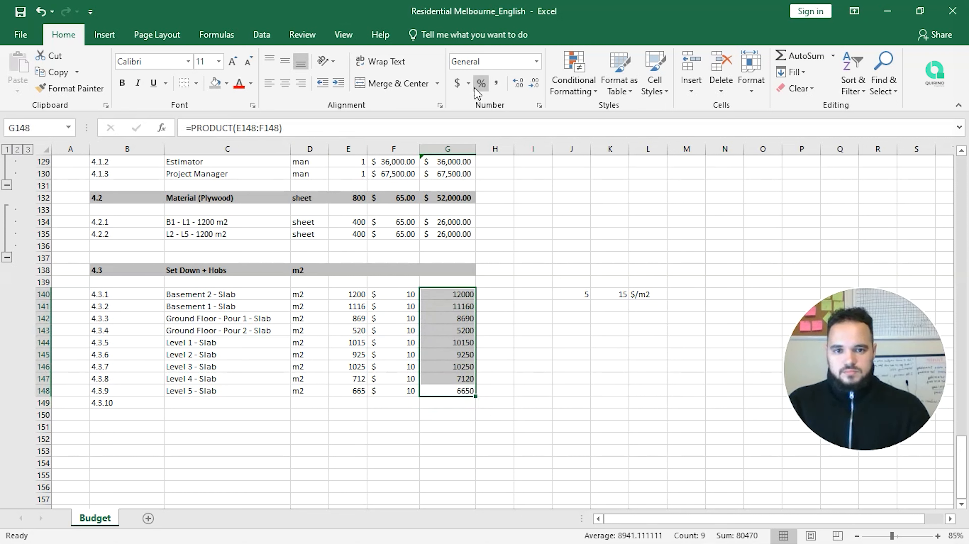
pyautogui.click(459, 83)
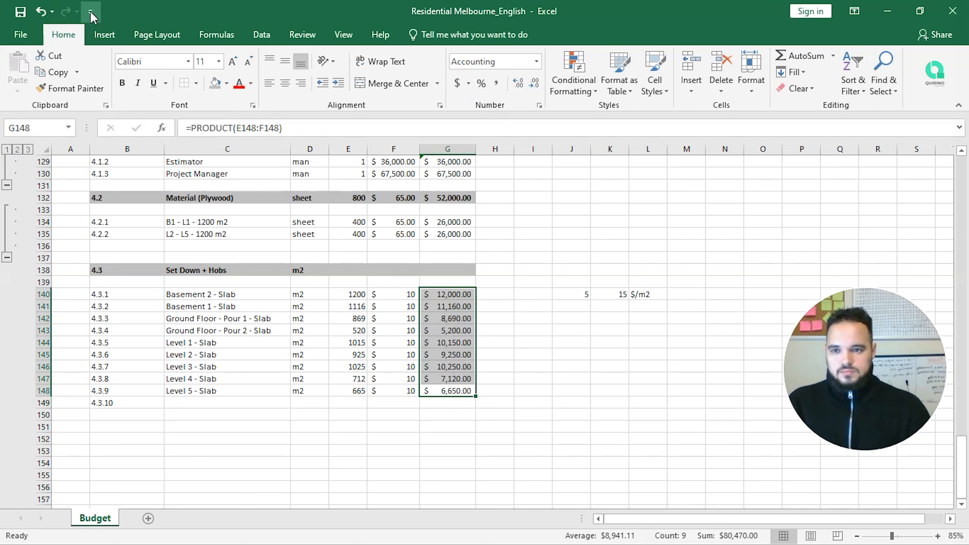
# Step: Save the workbook
pyautogui.click(20, 12)
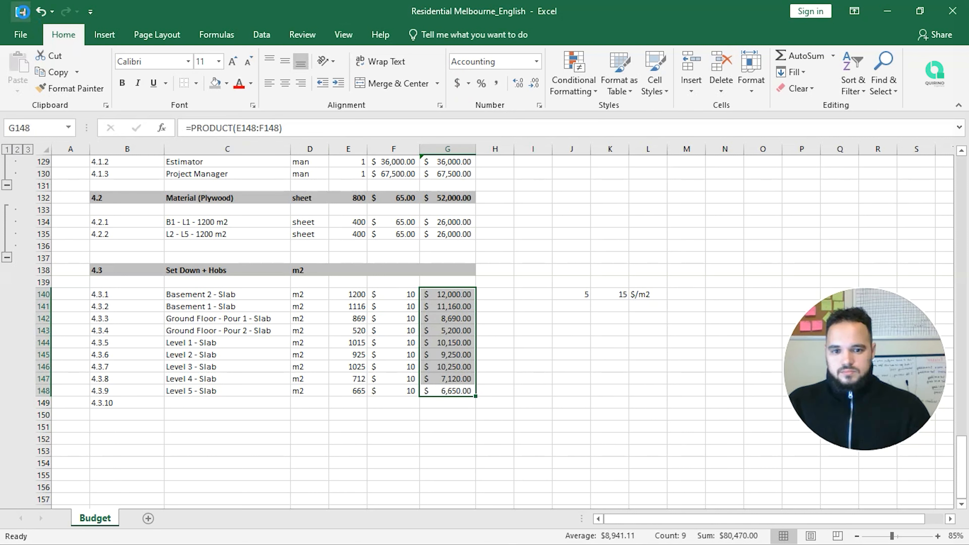
pyautogui.click(516, 304)
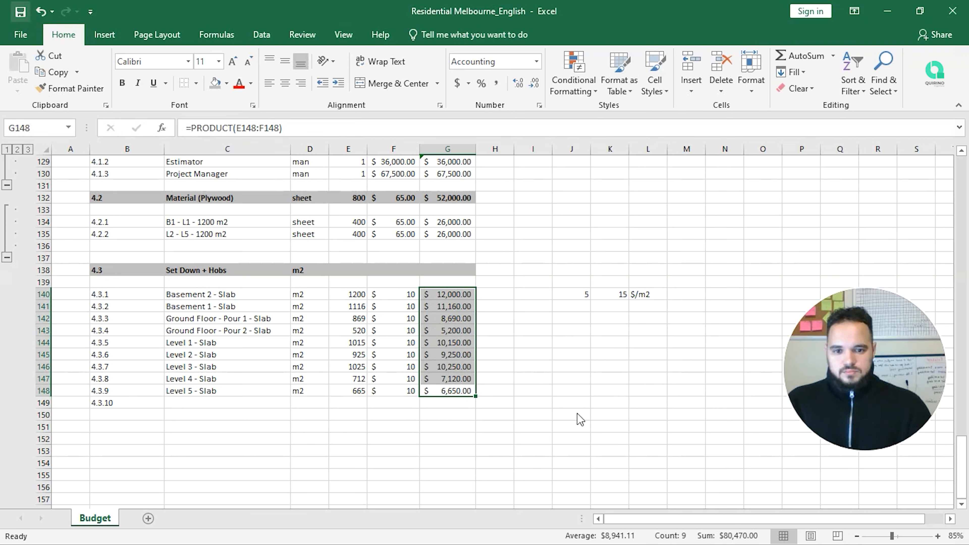
pyautogui.click(448, 272)
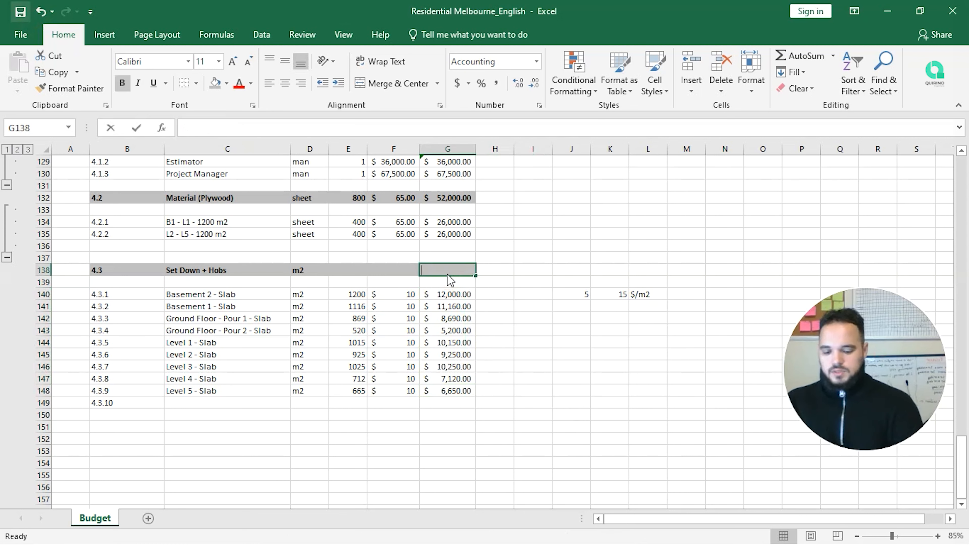
# Step: Total the slab costs in G138 with =SUM(G140:G148)
pyautogui.write('=su')
pyautogui.press('Tab')
pyautogui.press('Down')
pyautogui.press('Down')
pyautogui.hotkey('shift', 'Down')
pyautogui.hotkey('shift', 'Down')
pyautogui.hotkey('shift', 'Down')
pyautogui.hotkey('shift', 'Down')
pyautogui.hotkey('shift', 'Down')
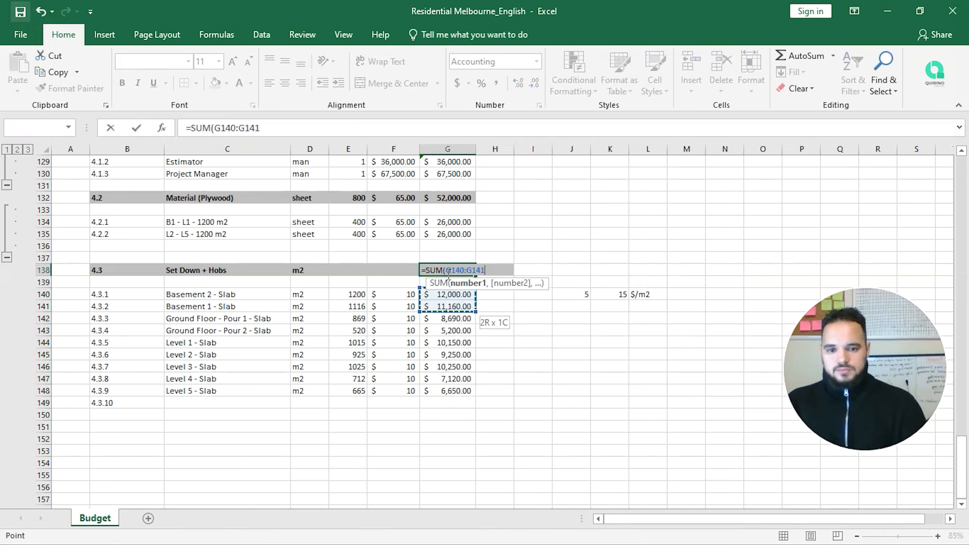
pyautogui.hotkey('shift', 'Down')
pyautogui.hotkey('shift', 'Down')
pyautogui.hotkey('shift', 'Down')
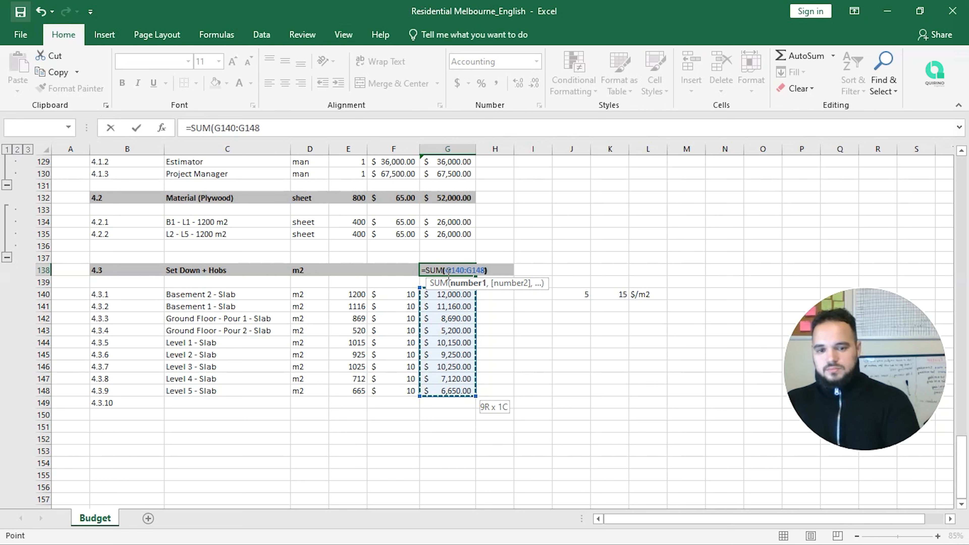
pyautogui.hotkey('ctrl', 'Return')
pyautogui.press('Return')
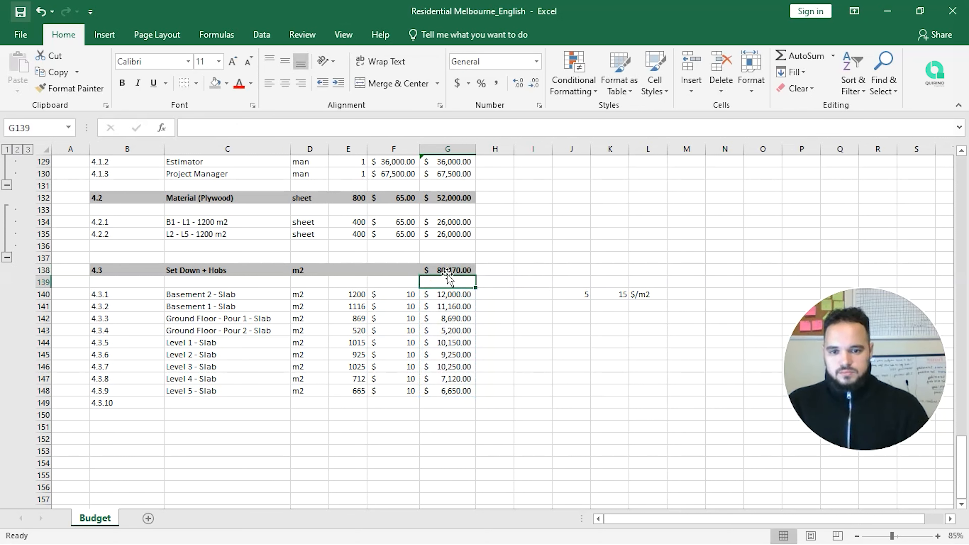
# Step: Enter total area =SUM(E140:E148) in E138 and rate 10 in F138
pyautogui.press('Up')
pyautogui.press('Left')
pyautogui.press('Left')
pyautogui.write('=sum')
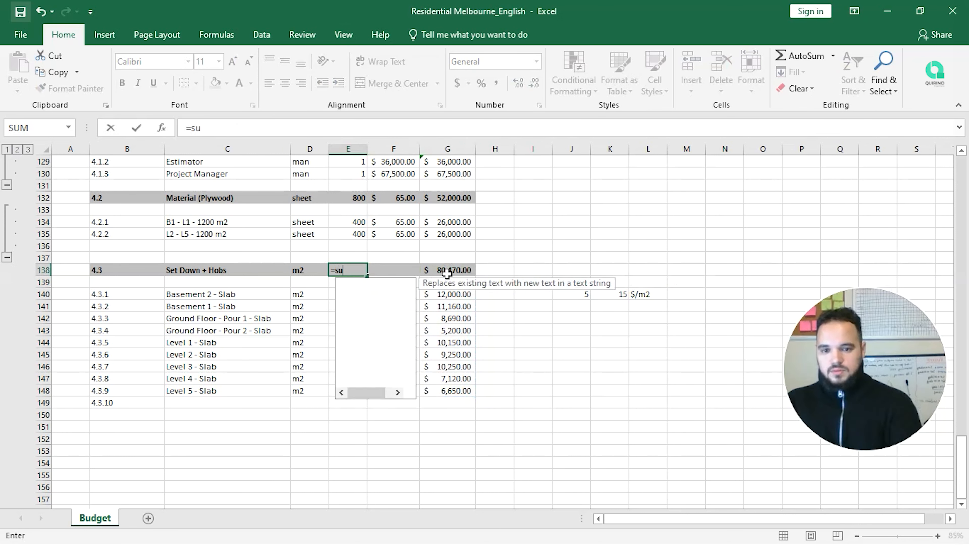
pyautogui.press('Tab')
pyautogui.press('Down')
pyautogui.press('Down')
pyautogui.hotkey('shift', 'Down')
pyautogui.hotkey('shift', 'Down')
pyautogui.hotkey('shift', 'Down')
pyautogui.hotkey('shift', 'Down')
pyautogui.hotkey('shift', 'Down')
pyautogui.hotkey('shift', 'Down')
pyautogui.hotkey('shift', 'Down')
pyautogui.hotkey('shift', 'Down')
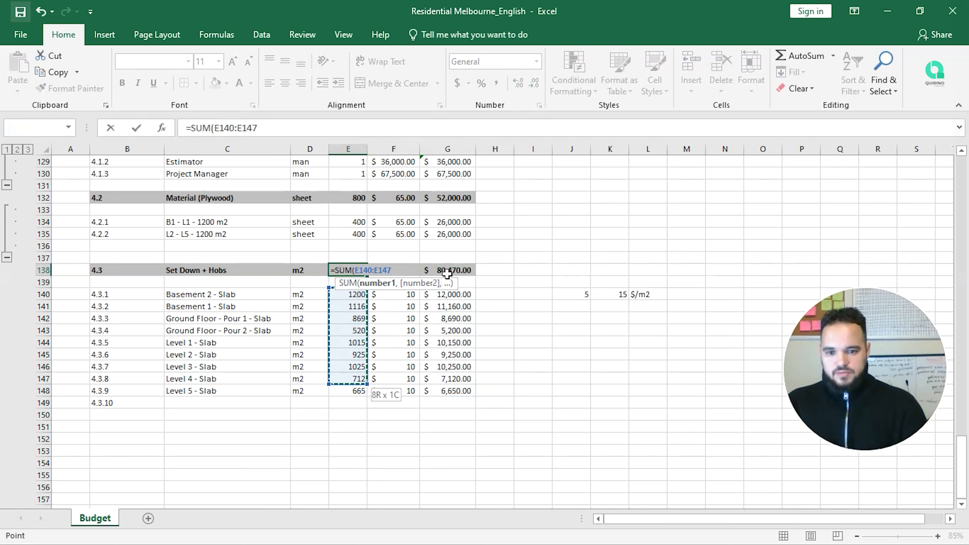
pyautogui.write(')')
pyautogui.hotkey('ctrl', 'Return')
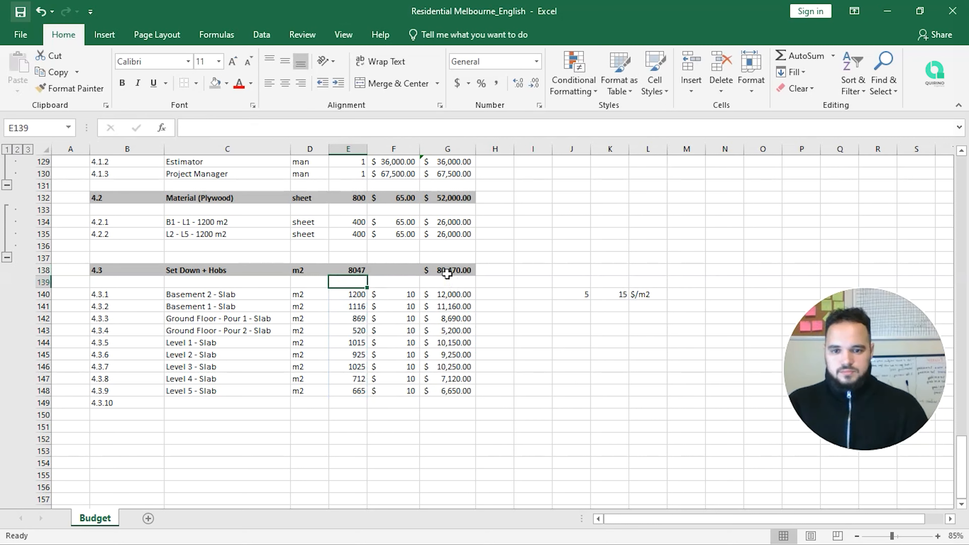
pyautogui.press('Right')
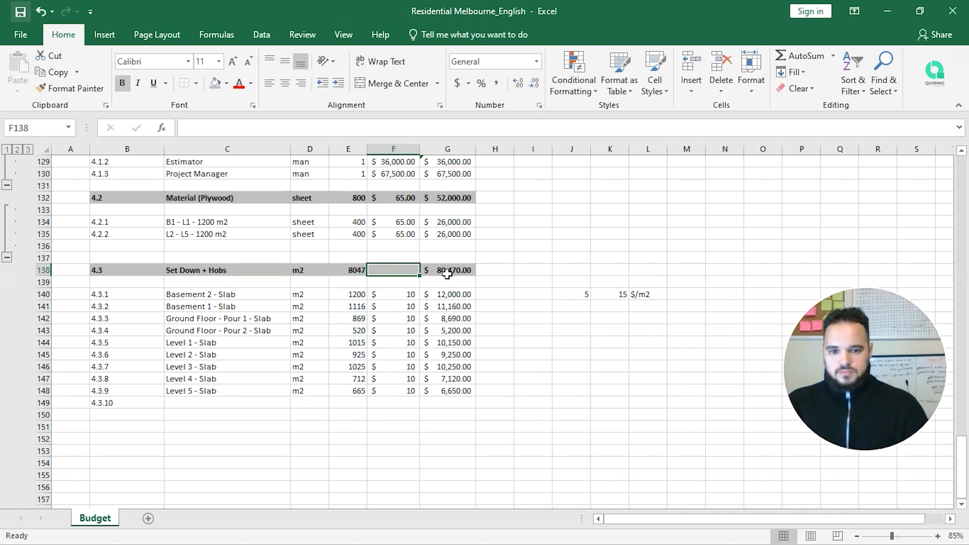
pyautogui.write('10')
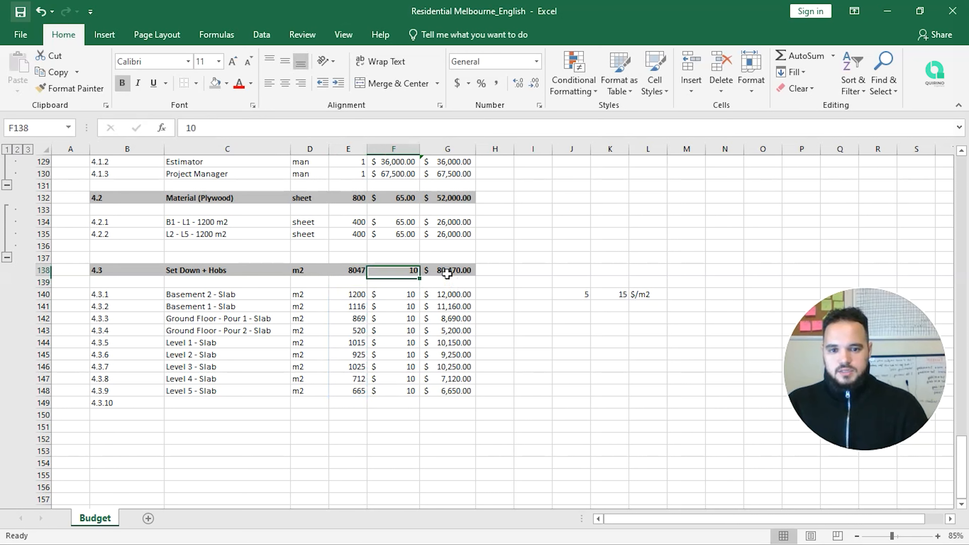
pyautogui.press('Right')
pyautogui.press('Right')
# Step: Test an area-times-rate PRODUCT check in H138, then clear it
pyautogui.write('=[')
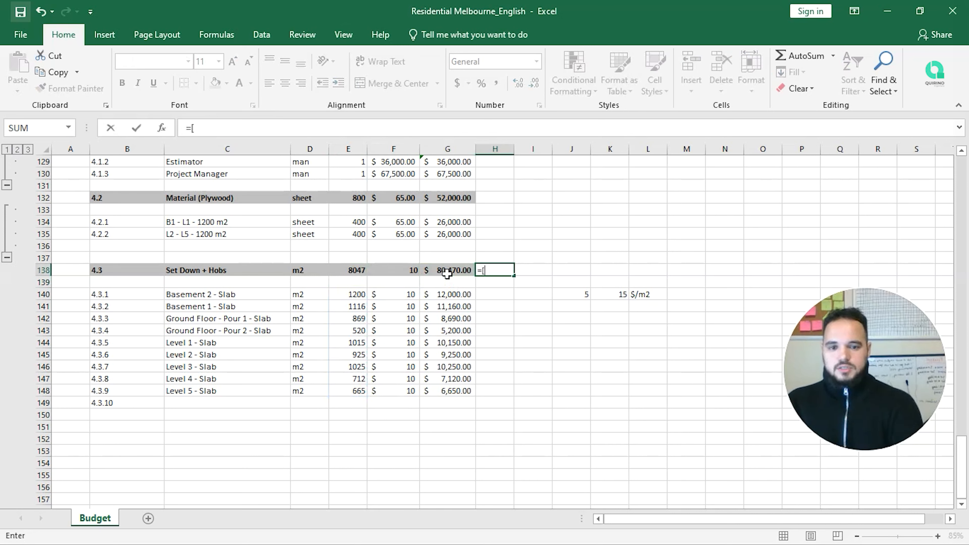
pyautogui.write('prdo')
pyautogui.press('Return')
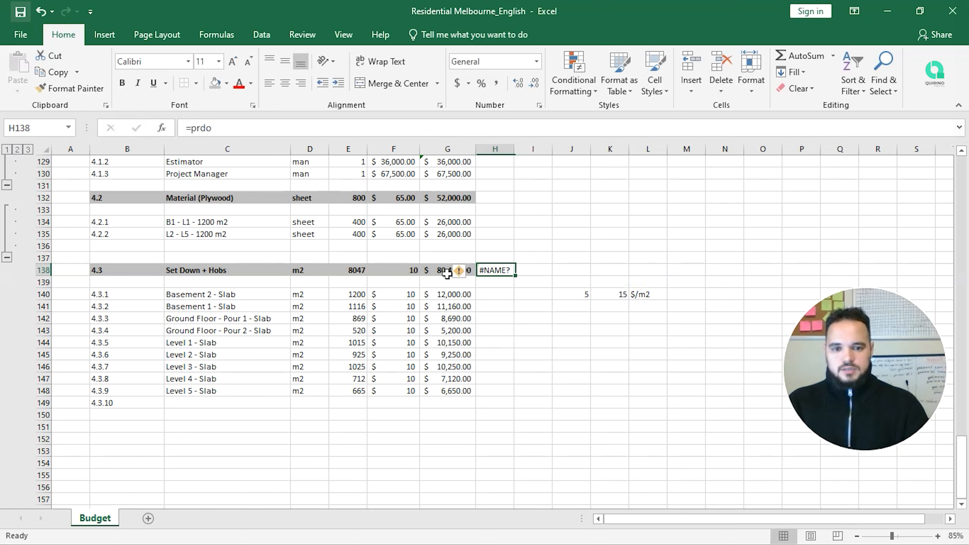
pyautogui.write('=prod')
pyautogui.press('Tab')
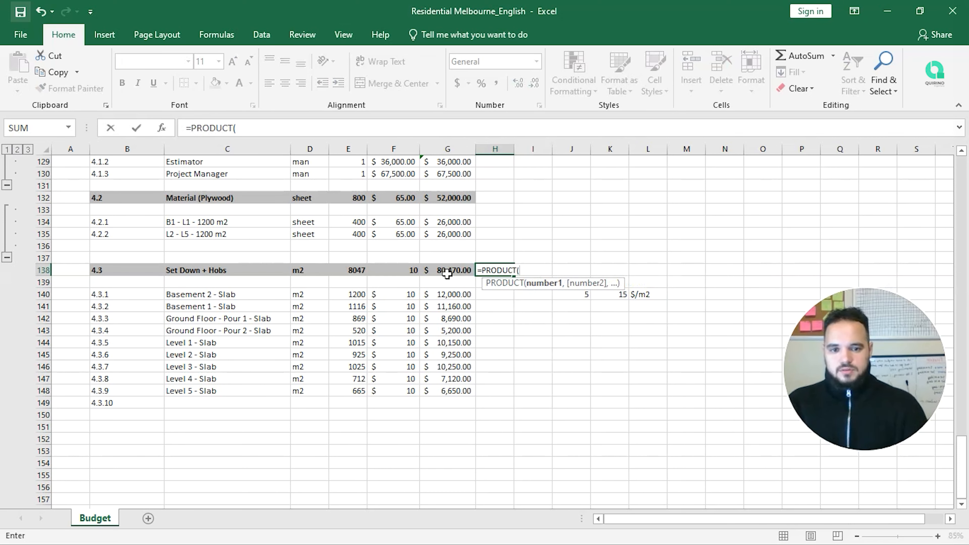
pyautogui.press('Left')
pyautogui.press('Left')
pyautogui.hotkey('shift', 'Left')
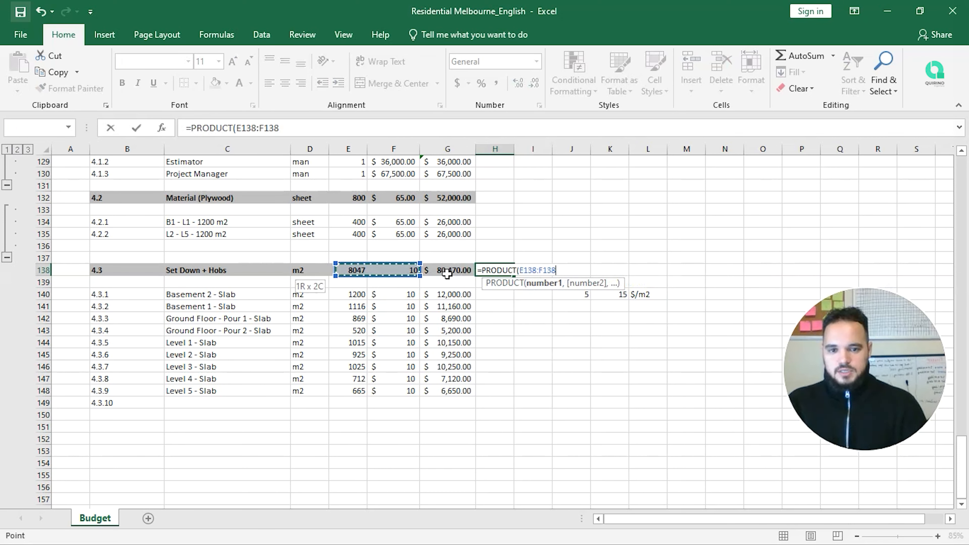
pyautogui.press('Return')
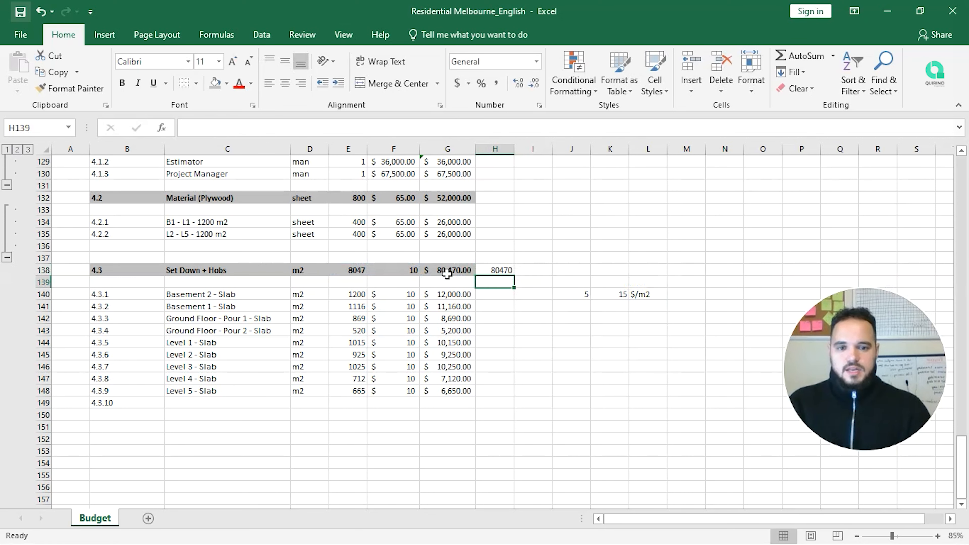
pyautogui.click(489, 270)
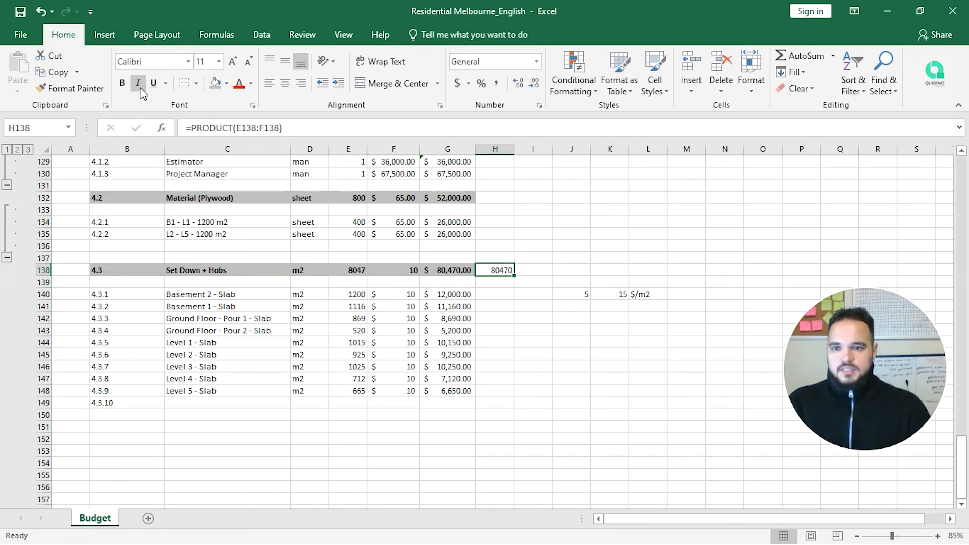
pyautogui.click(457, 83)
pyautogui.click(508, 305)
pyautogui.click(504, 270)
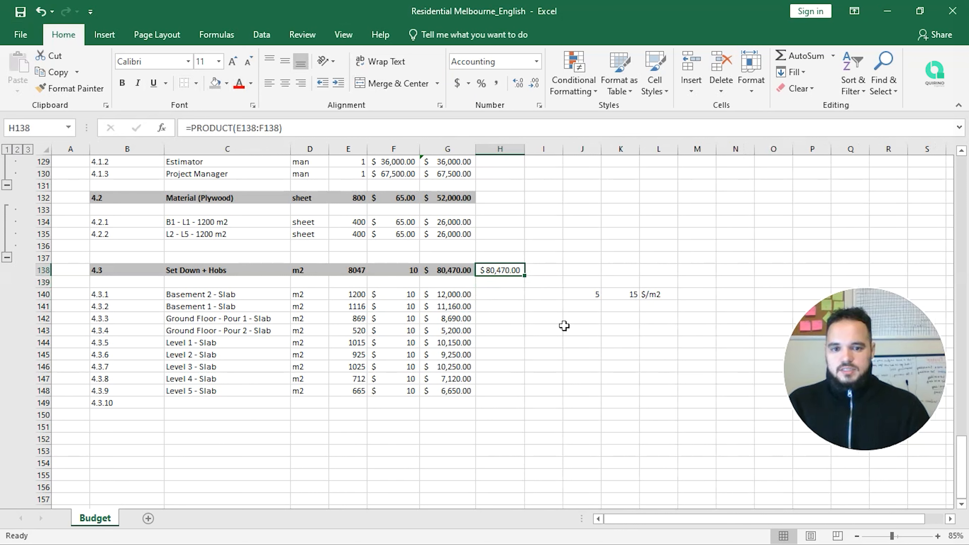
pyautogui.press('Delete')
# Step: Clear the side calculation values 5, 15 and $/m2 in J140:L140
pyautogui.press('Down')
pyautogui.press('Down')
pyautogui.press('Down')
pyautogui.press('Down')
pyautogui.press('Left')
pyautogui.press('Left')
pyautogui.press('Left')
pyautogui.press('Left')
pyautogui.press('Left')
pyautogui.press('Left')
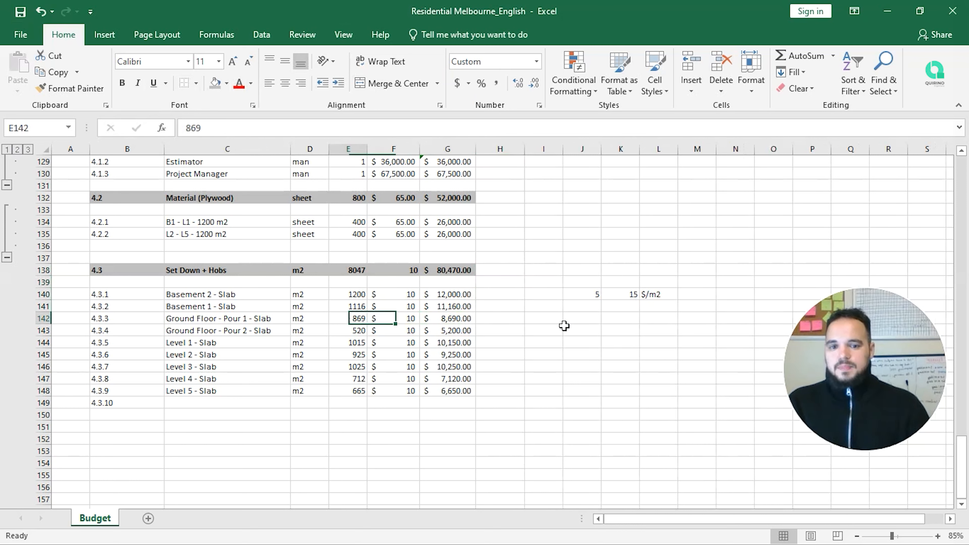
pyautogui.moveTo(578, 293); pyautogui.dragTo(655, 296)
pyautogui.press('Delete')
pyautogui.scroll(2, 658, 296)
pyautogui.click(104, 35)
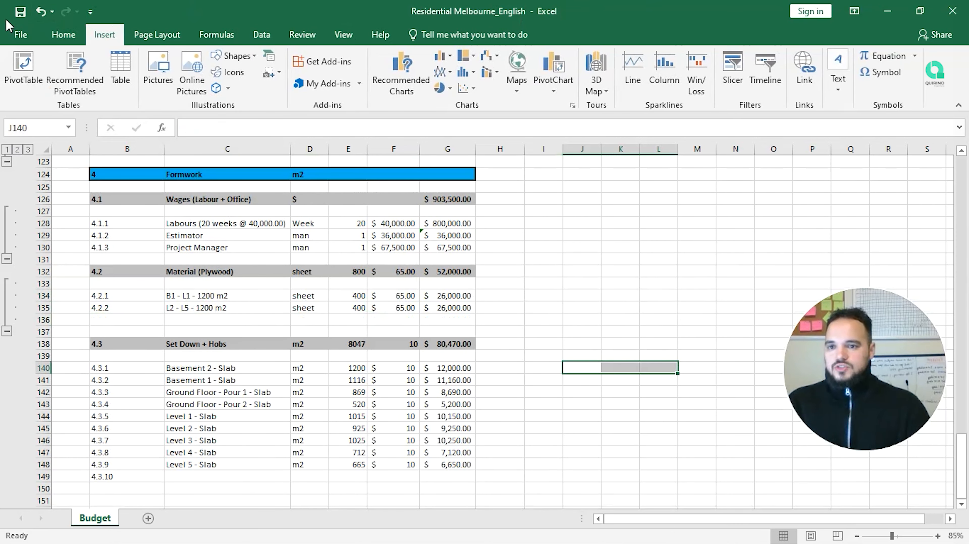
pyautogui.scroll(-2, 80, 268)
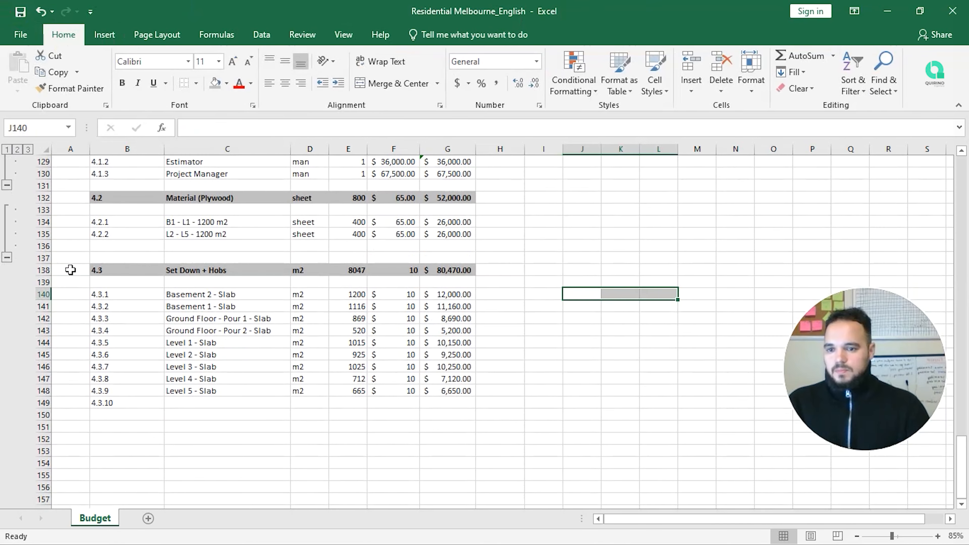
# Step: Delete the leftover 4.3.10 item number in row 149
pyautogui.click(45, 294)
pyautogui.moveTo(44, 282); pyautogui.dragTo(66, 404)
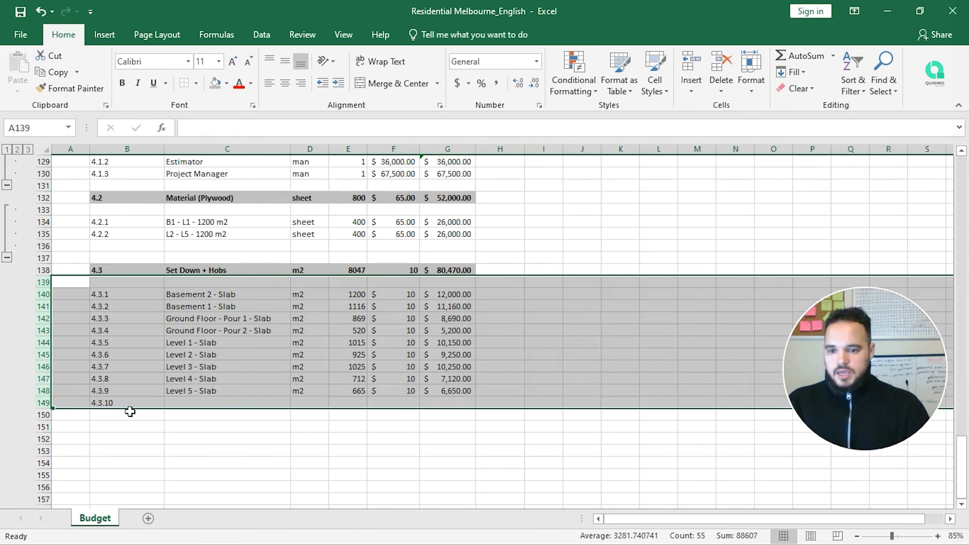
pyautogui.click(130, 413)
pyautogui.click(135, 403)
pyautogui.press('Delete')
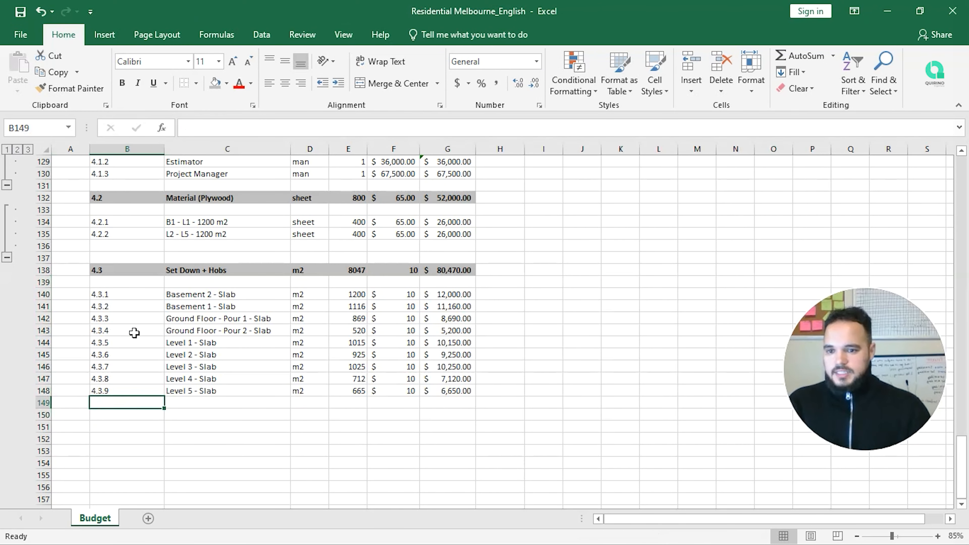
# Step: Group slab rows 139–148, then collapse the 4.3 and 4.2 groups
pyautogui.moveTo(45, 283); pyautogui.dragTo(62, 390)
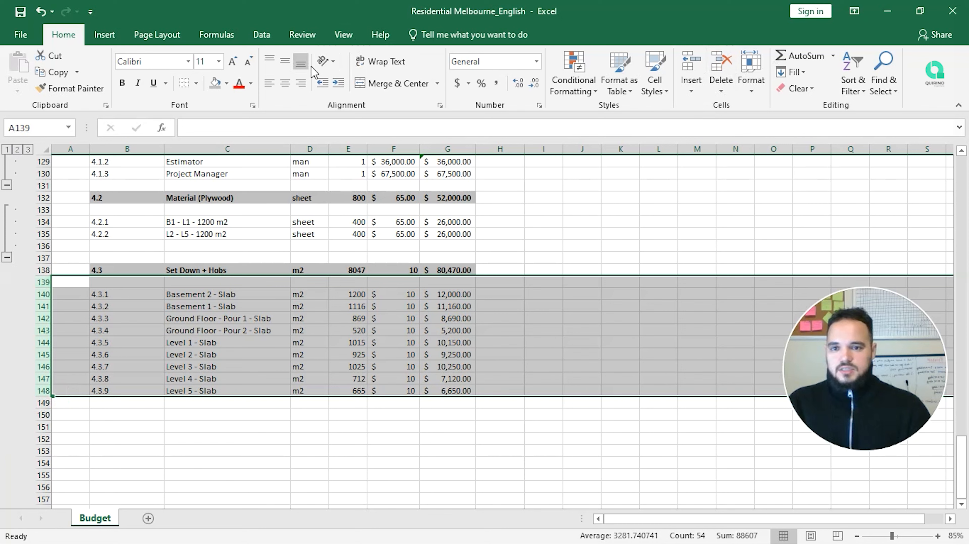
pyautogui.click(271, 42)
pyautogui.click(856, 56)
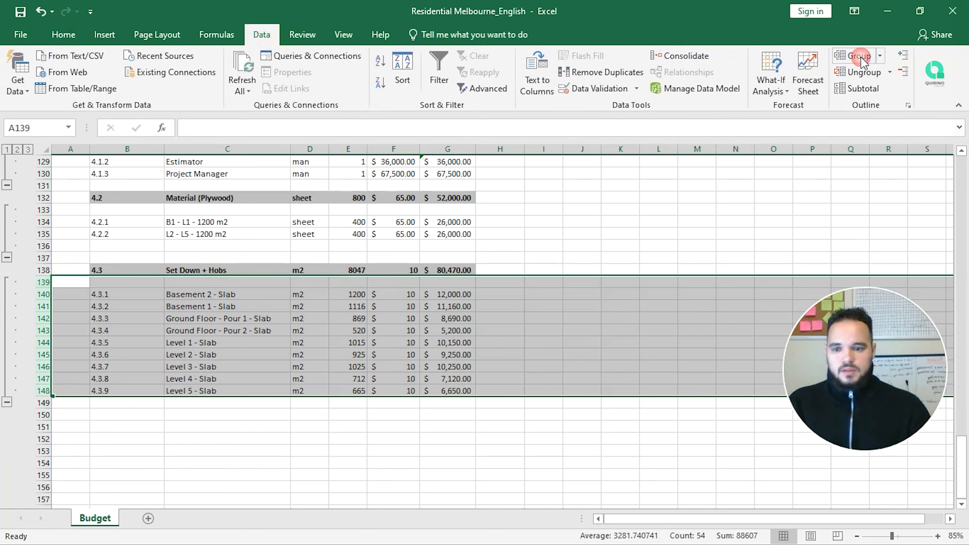
pyautogui.click(7, 403)
pyautogui.click(134, 379)
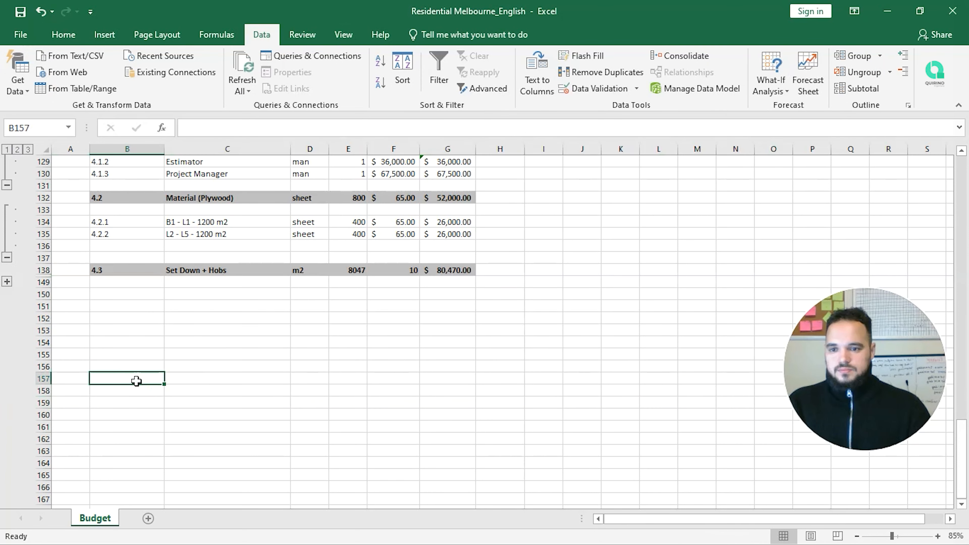
pyautogui.click(6, 258)
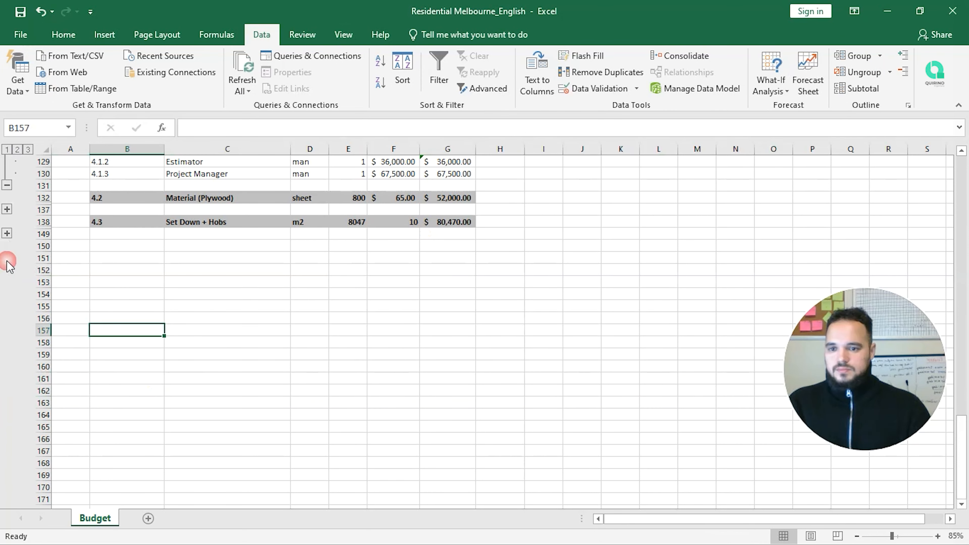
# Step: Enter 4.4 as the left-aligned section number in B150
pyautogui.click(114, 245)
pyautogui.write('43')
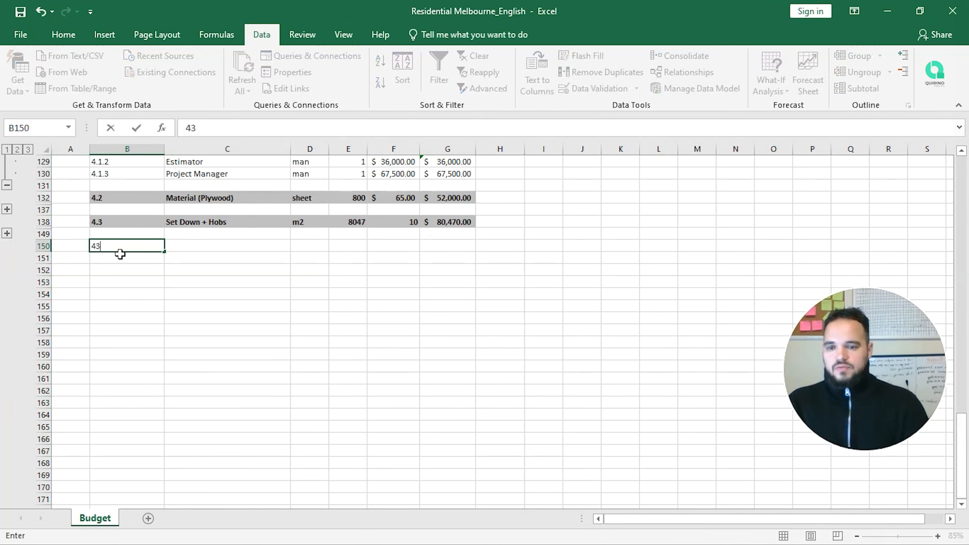
pyautogui.press('BackSpace')
pyautogui.write('.4')
pyautogui.press('Return')
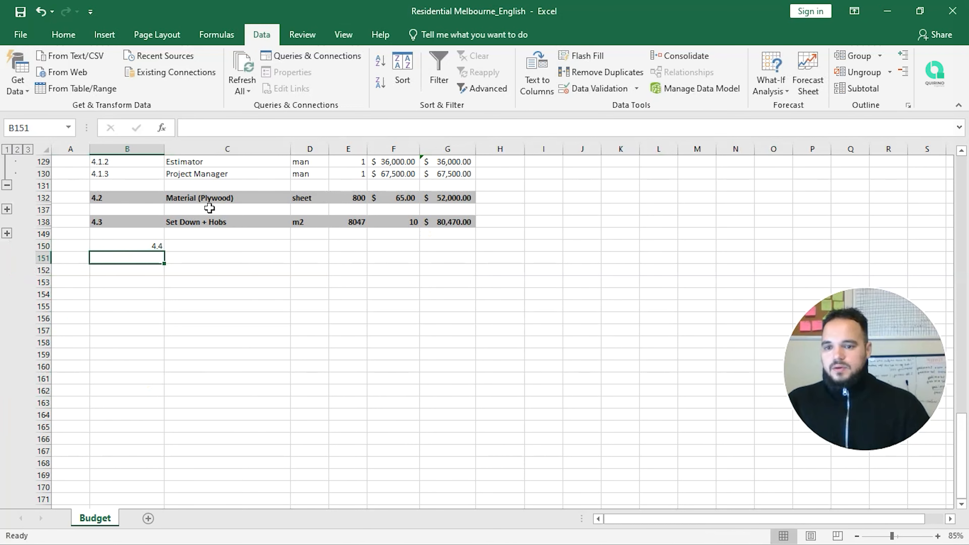
pyautogui.scroll(3, 238, 208)
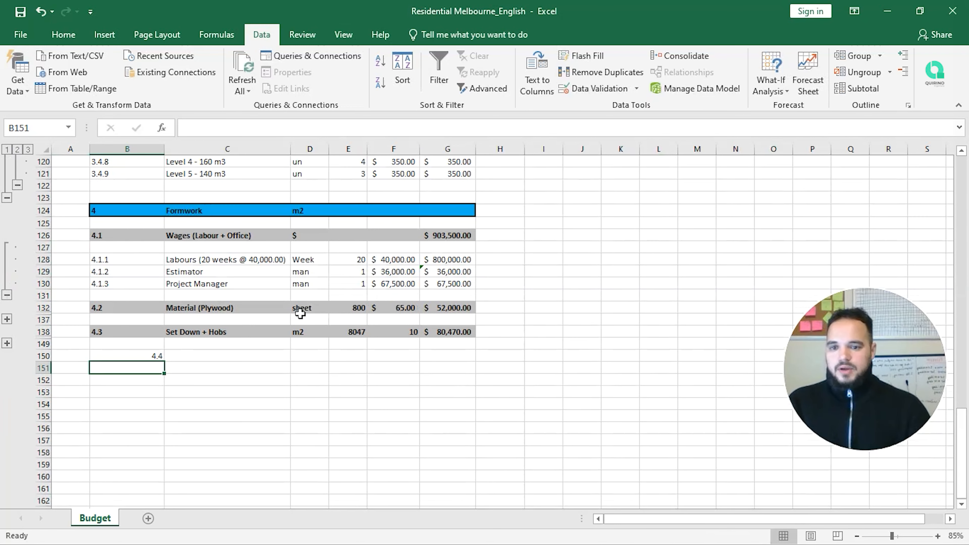
pyautogui.click(7, 295)
pyautogui.click(131, 307)
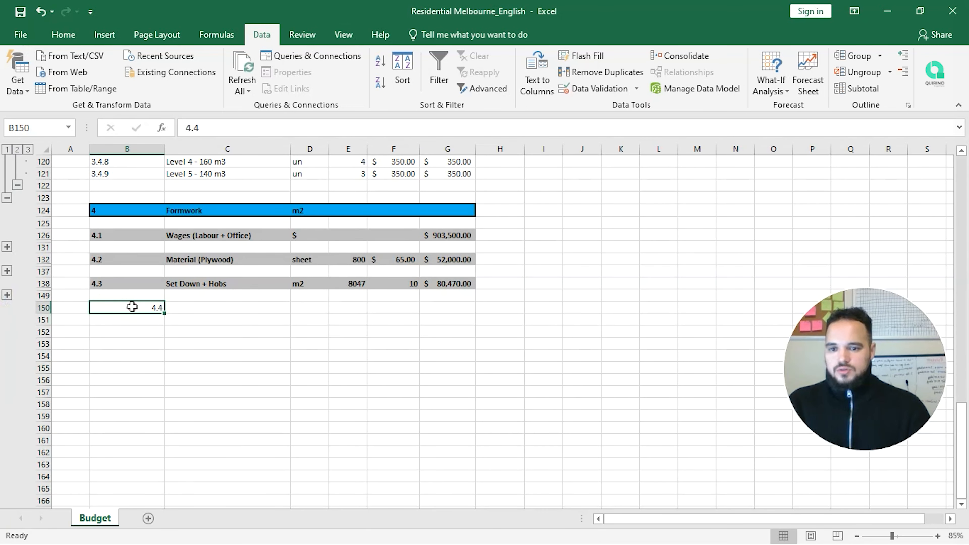
pyautogui.click(64, 35)
pyautogui.click(269, 83)
# Step: Title the new section 'Stairmaster' in C150
pyautogui.click(208, 307)
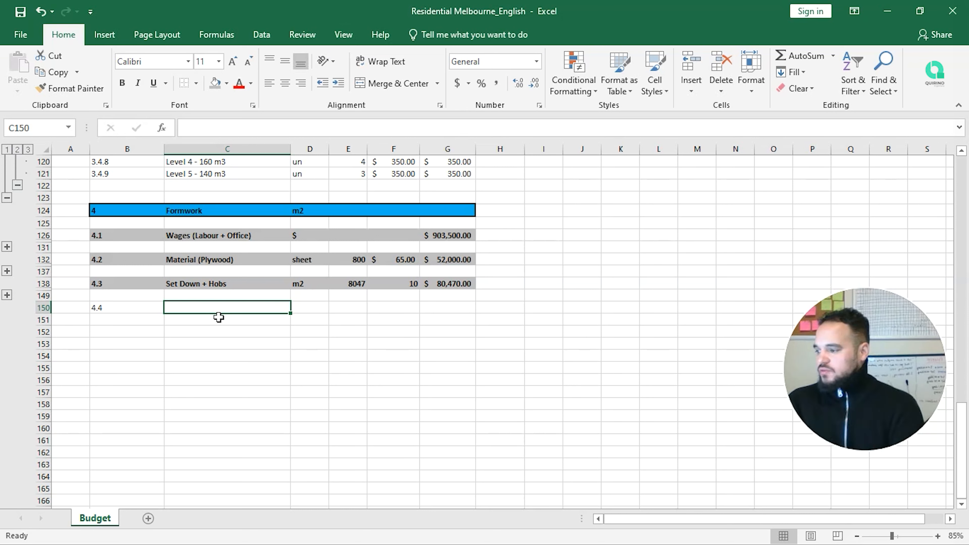
pyautogui.write('Star')
pyautogui.press('BackSpace')
pyautogui.write('ir')
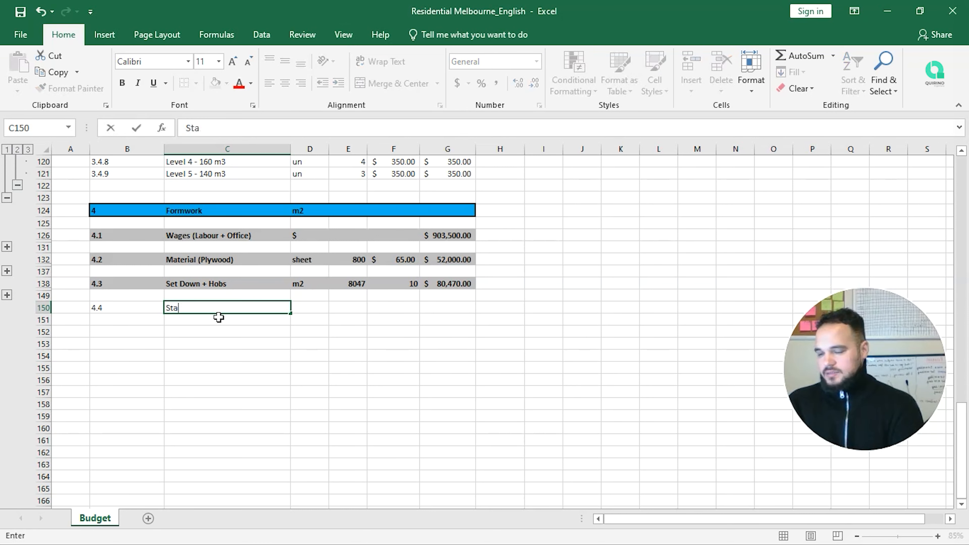
pyautogui.write(' Mks')
pyautogui.press('BackSpace')
pyautogui.press('BackSpace')
pyautogui.press('BackSpace')
pyautogui.write('M')
pyautogui.press('BackSpace')
pyautogui.press('BackSpace')
pyautogui.write('master')
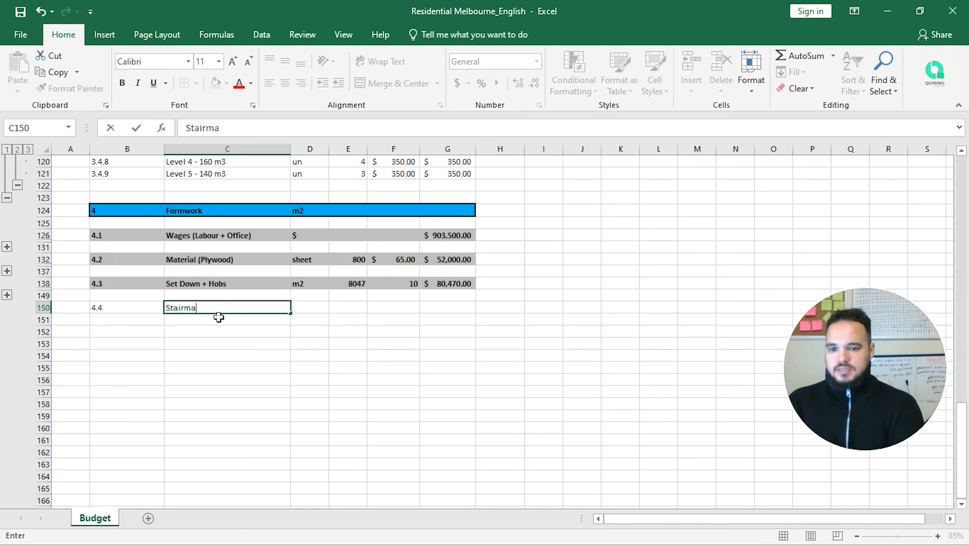
pyautogui.press('Return')
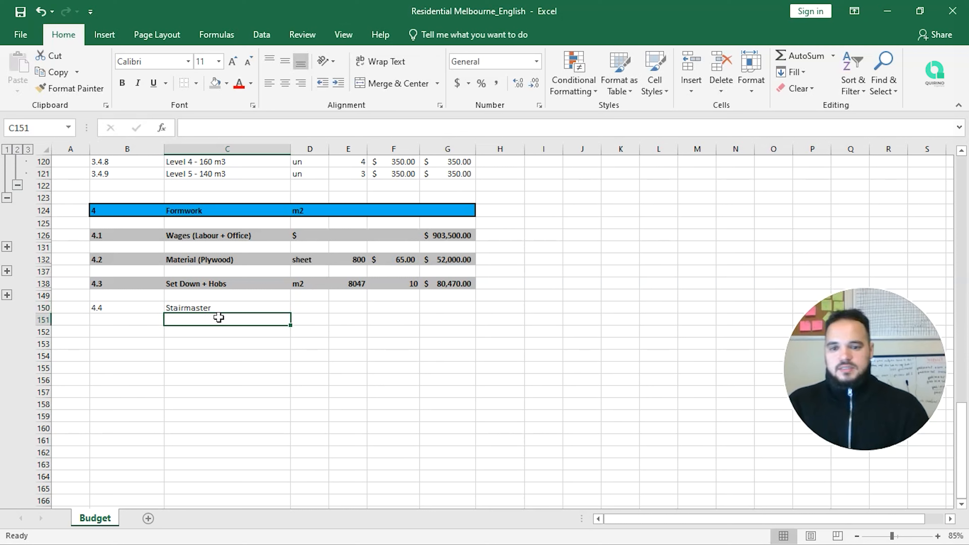
pyautogui.press('Left')
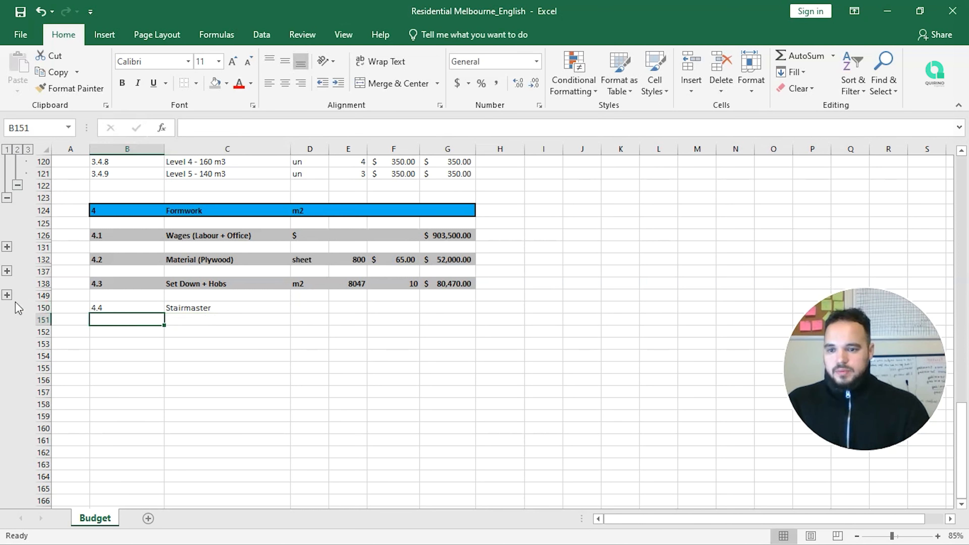
# Step: Copy the nine slab names from C140:C148 to C152
pyautogui.click(7, 295)
pyautogui.moveTo(202, 308); pyautogui.dragTo(228, 402)
pyautogui.hotkey('ctrl', 'c')
pyautogui.scroll(-3, 228, 403)
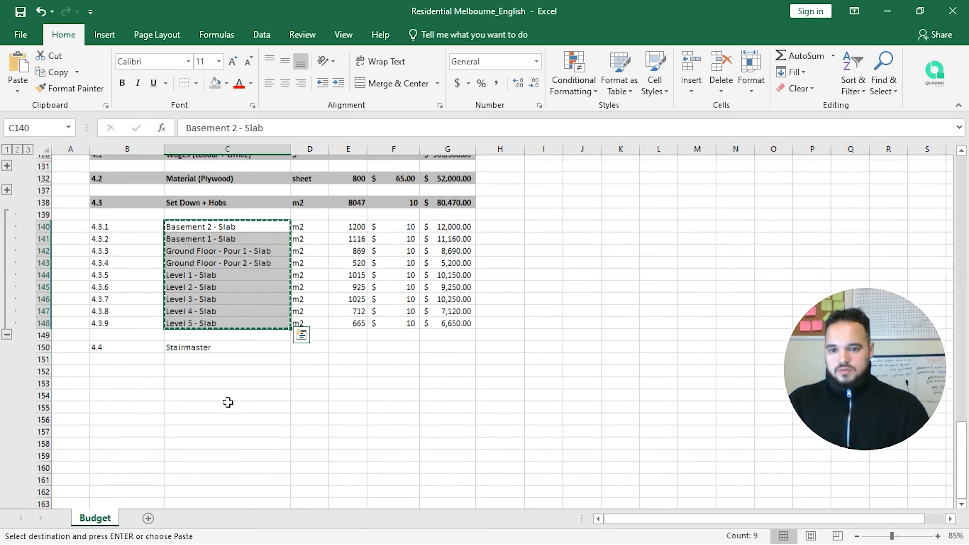
pyautogui.click(218, 365)
pyautogui.hotkey('ctrl', 'v')
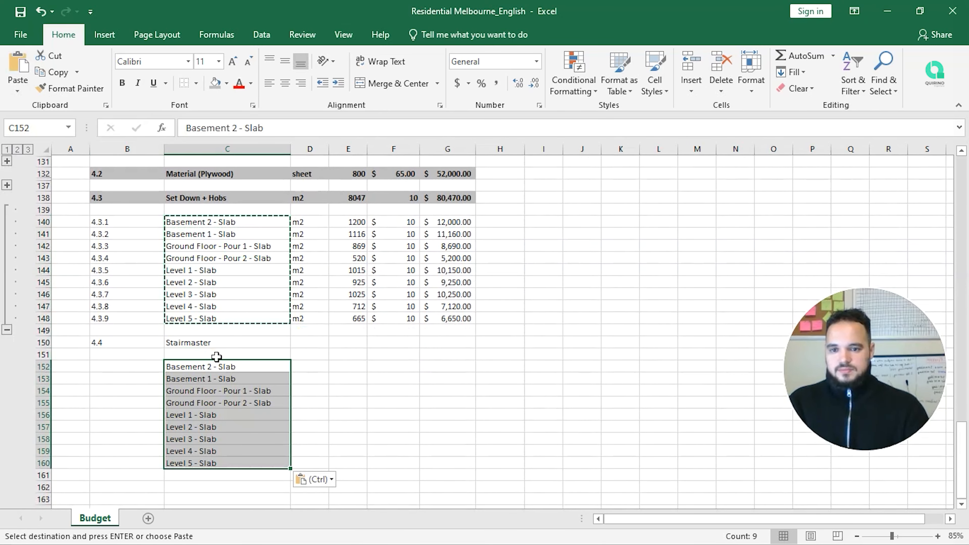
pyautogui.click(243, 226)
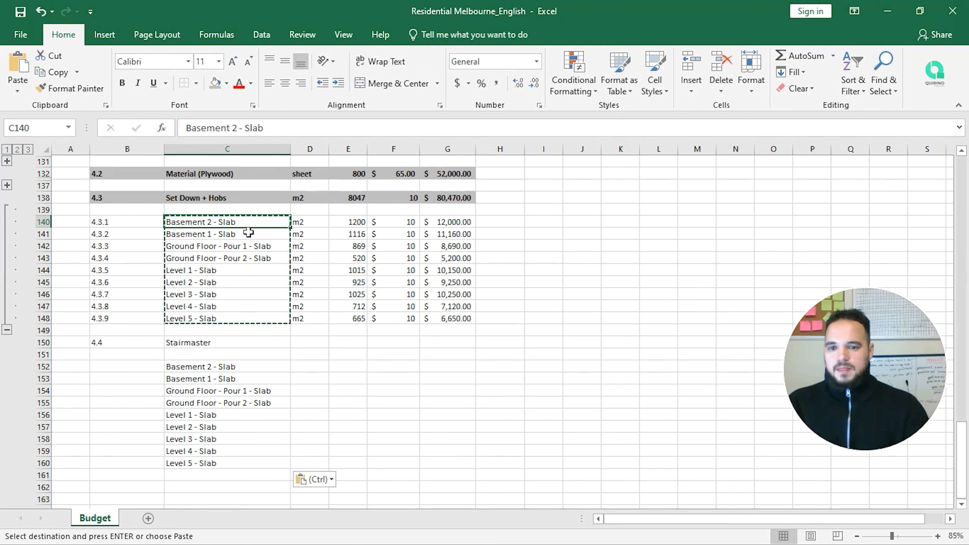
pyautogui.scroll(-1, 210, 301)
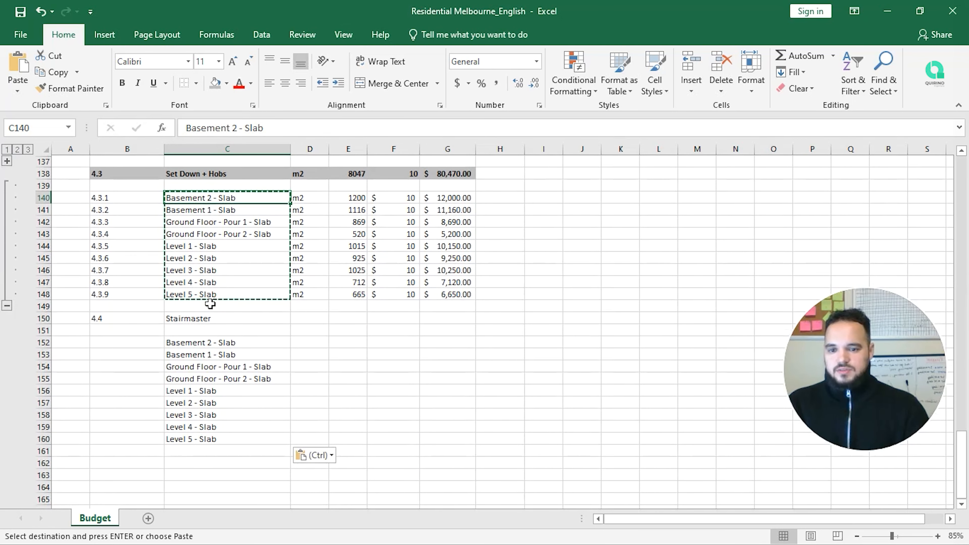
# Step: Number the Stairmaster items 4.4.1 through 4.4.9 in B152:B160
pyautogui.click(114, 347)
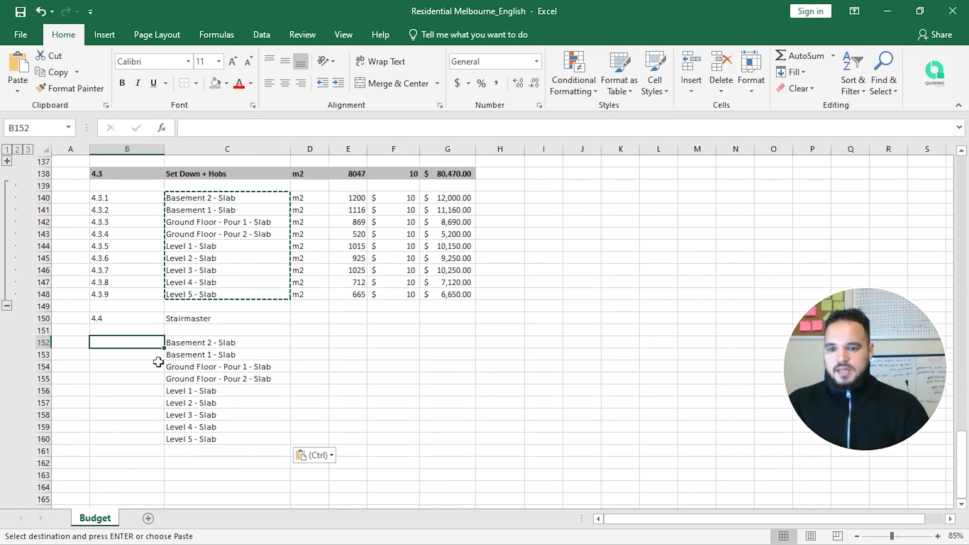
pyautogui.press('Escape')
pyautogui.write('4.4.1')
pyautogui.press('Return')
pyautogui.write('4.4.2')
pyautogui.press('Return')
pyautogui.write('4.4.3')
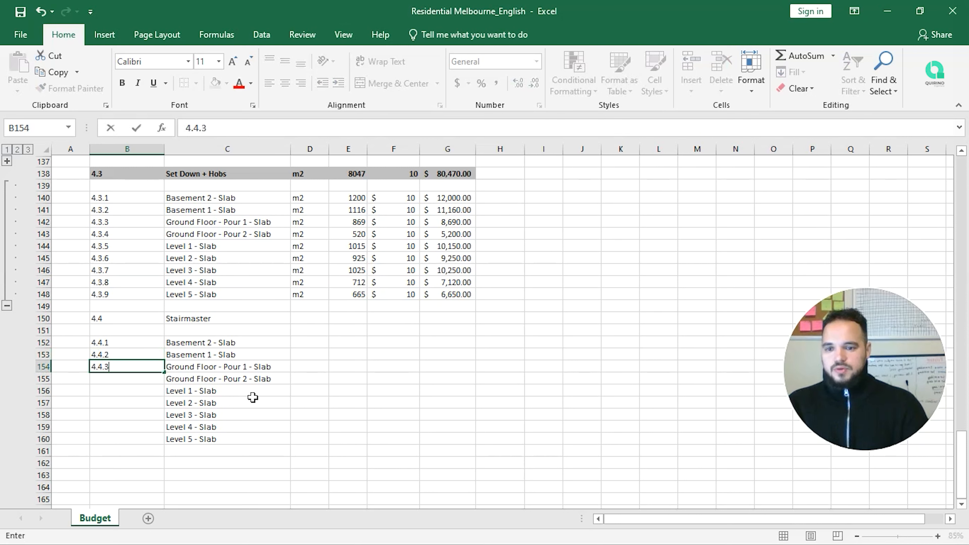
pyautogui.press('Return')
pyautogui.press('Up')
pyautogui.press('Up')
pyautogui.press('Up')
pyautogui.hotkey('shift', 'Down')
pyautogui.hotkey('shift', 'Down')
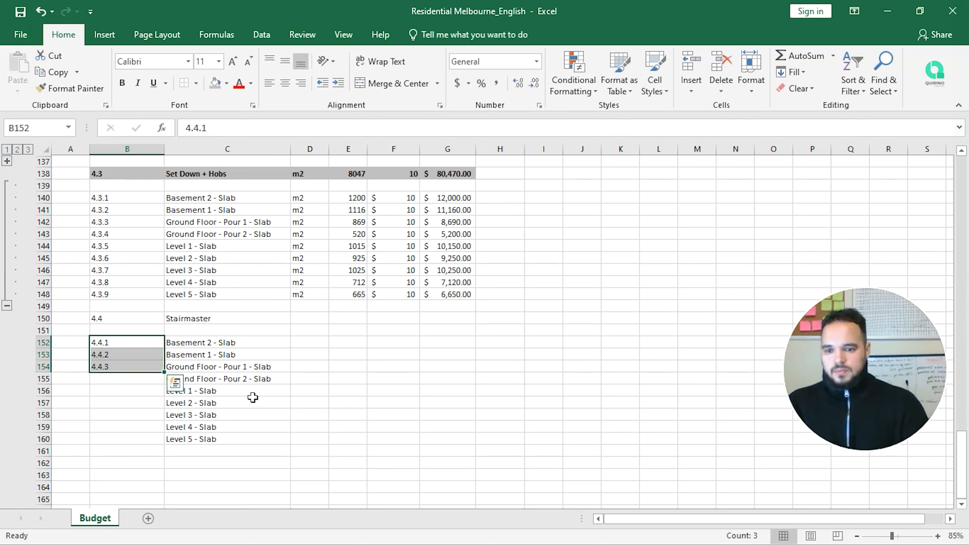
pyautogui.moveTo(164, 372); pyautogui.dragTo(153, 445)
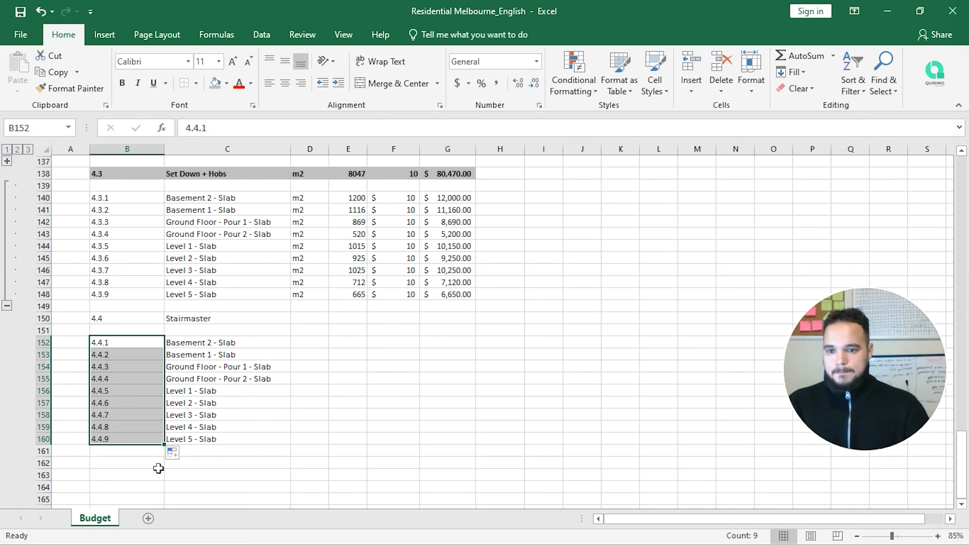
pyautogui.click(311, 344)
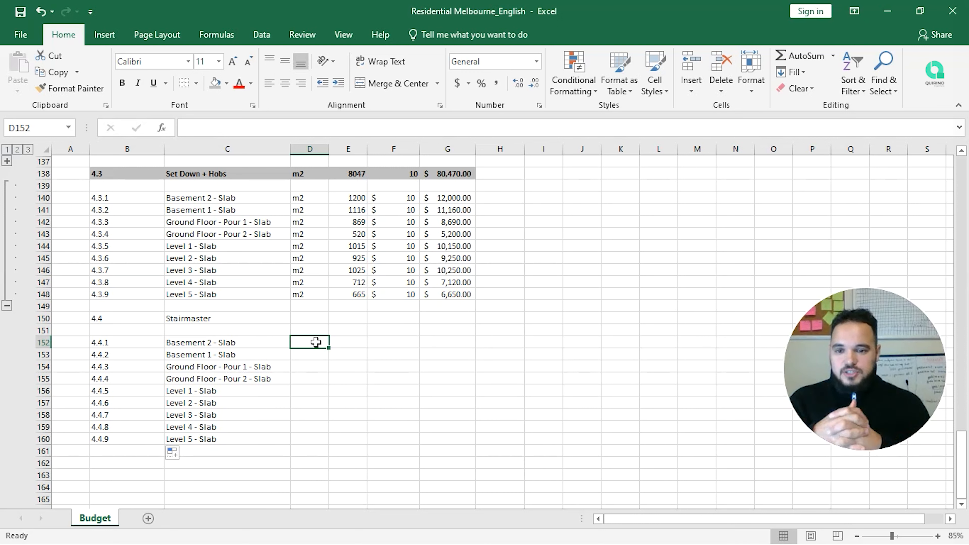
pyautogui.press('Left')
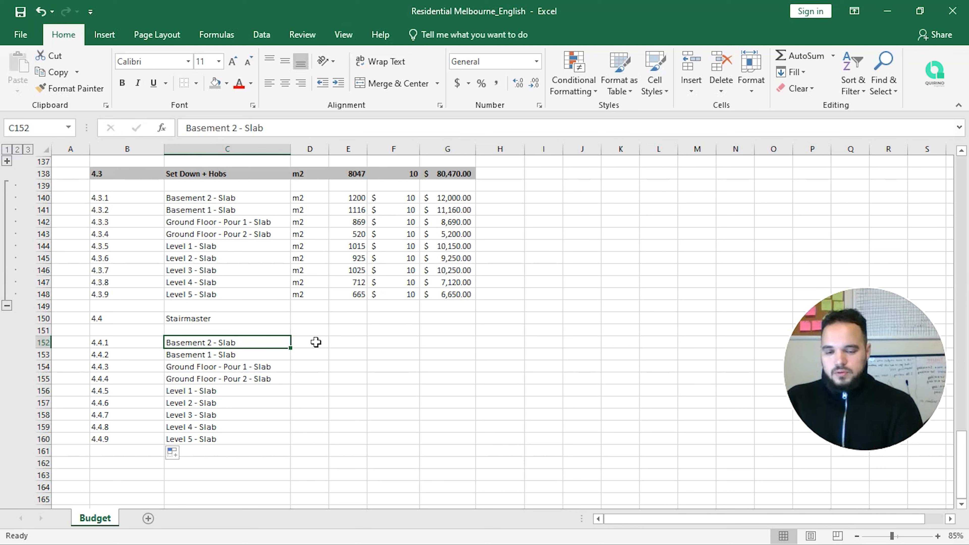
# Step: Enter the Stairmaster items Stairs (B2-L5), Rails and Acessories in rows 152–154
pyautogui.press('Right')
pyautogui.press('Right')
pyautogui.press('Right')
pyautogui.press('Left')
pyautogui.press('Left')
pyautogui.press('Left')
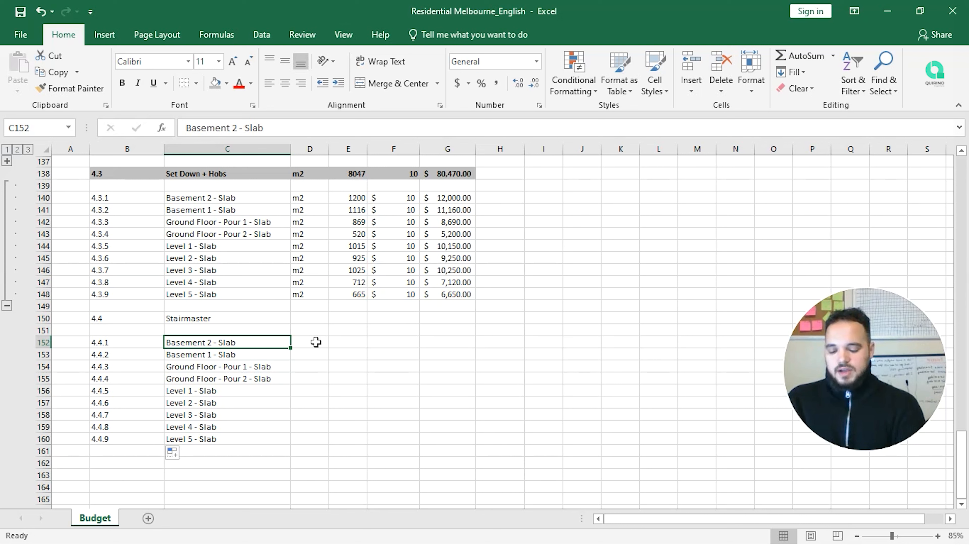
pyautogui.write('Sta')
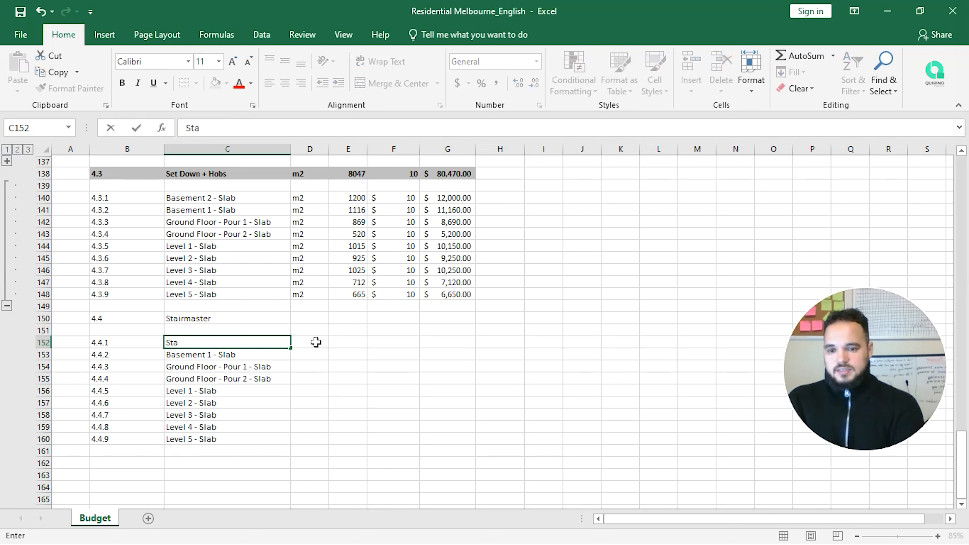
pyautogui.write('irs (')
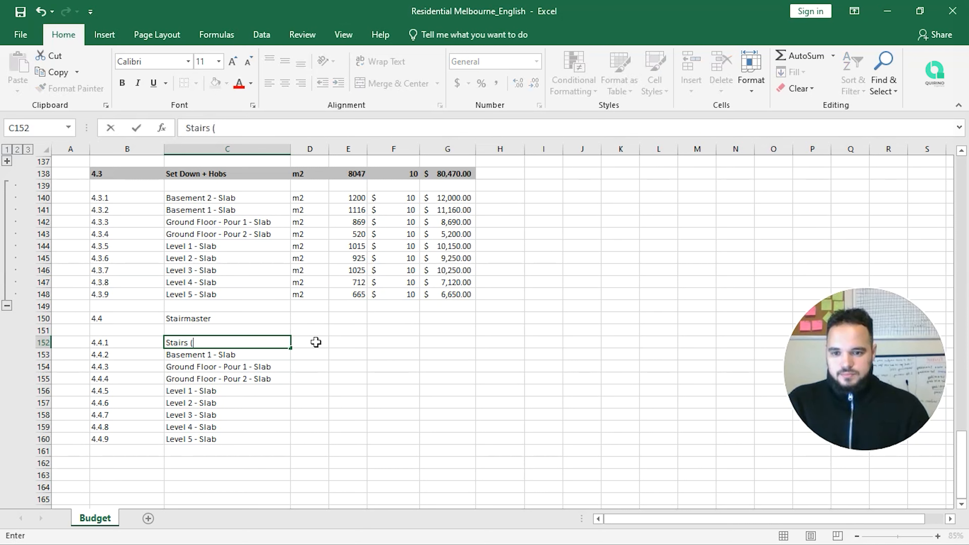
pyautogui.write('B2-')
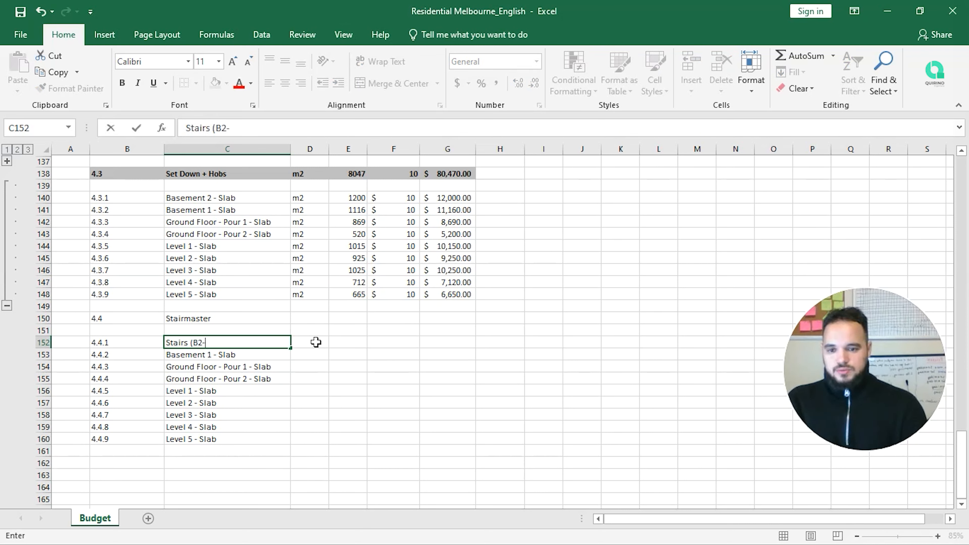
pyautogui.write('L5)')
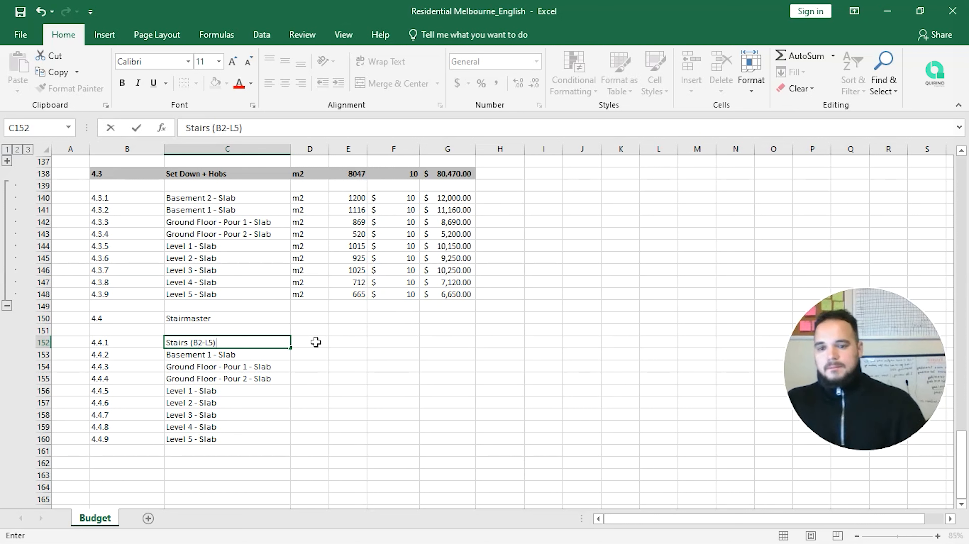
pyautogui.press('Return')
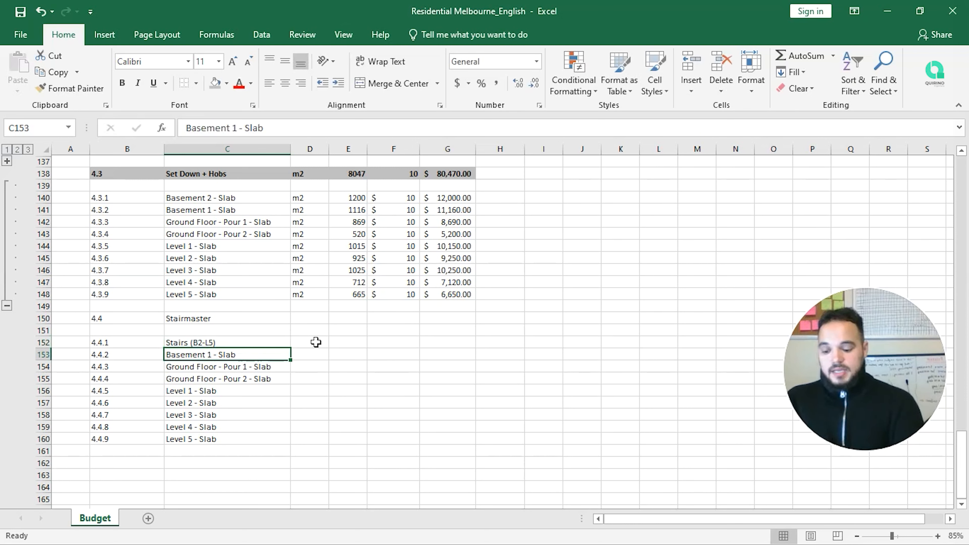
pyautogui.write('Stails')
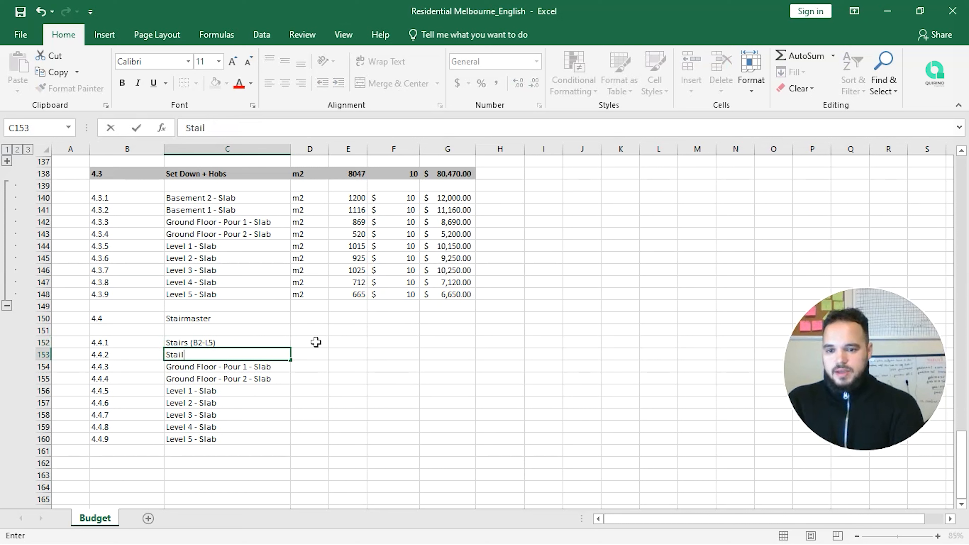
pyautogui.press('BackSpace')
pyautogui.press('BackSpace')
pyautogui.press('BackSpace')
pyautogui.press('BackSpace')
pyautogui.press('BackSpace')
pyautogui.press('BackSpace')
pyautogui.write('Rails')
pyautogui.press('Return')
pyautogui.write('A')
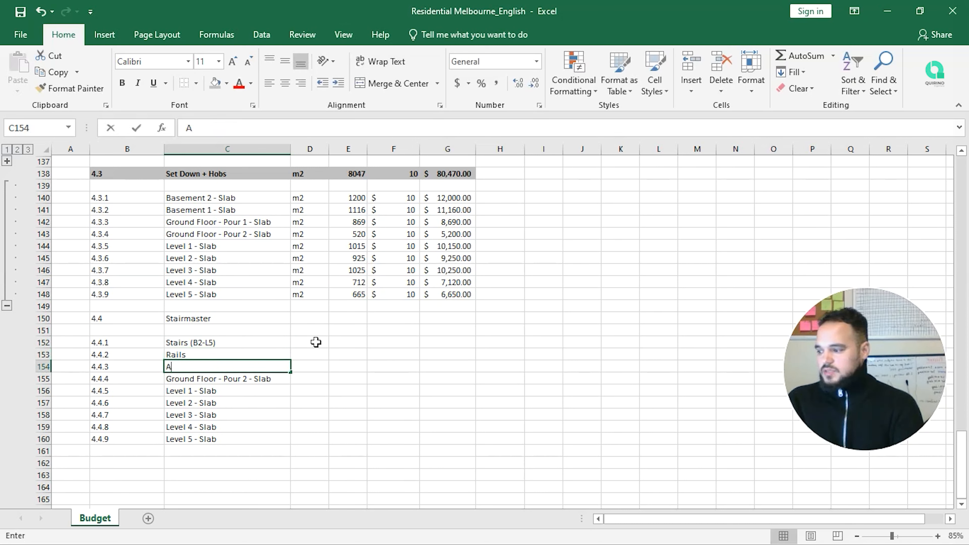
pyautogui.write('cessor')
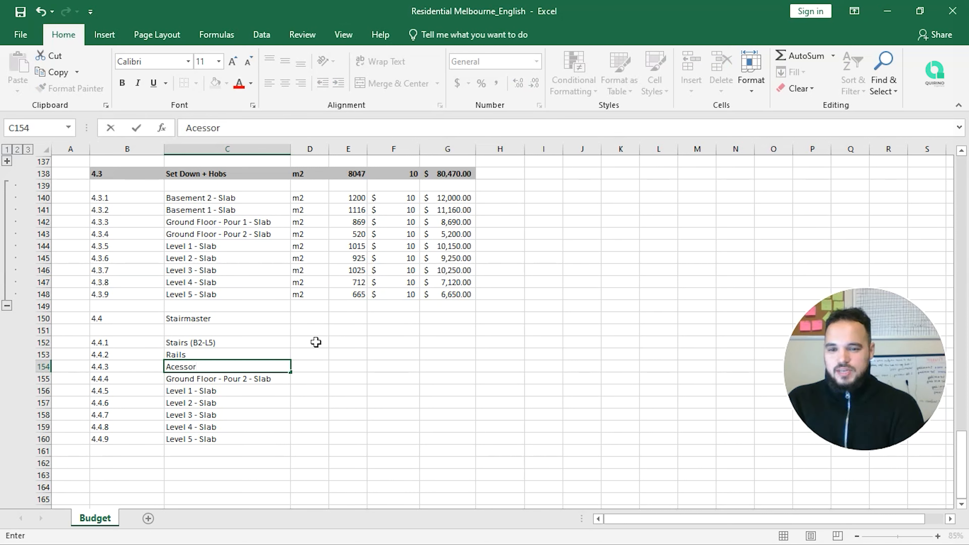
pyautogui.write('ies')
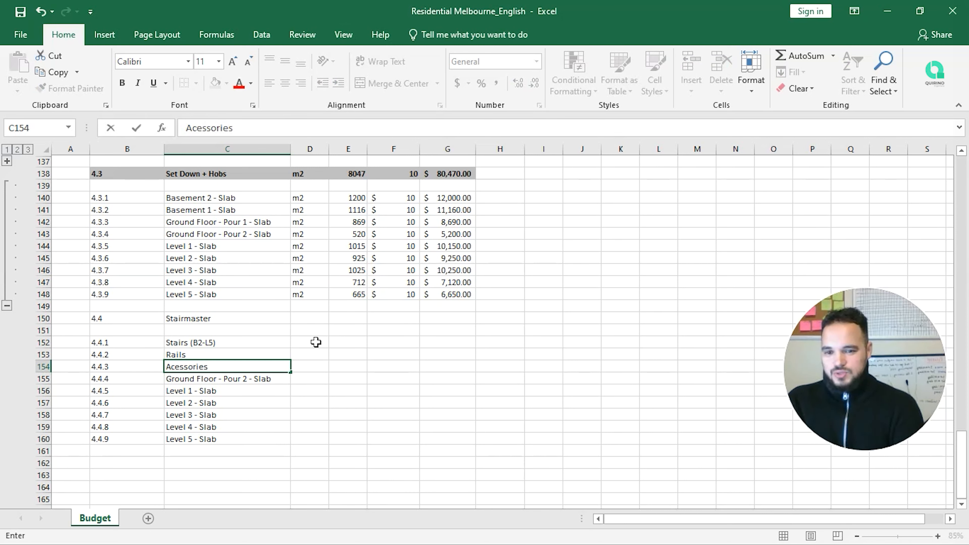
pyautogui.press('Return')
# Step: Clear the leftover slab rows B155:C160 below the three items
pyautogui.hotkey('shift', 'Down')
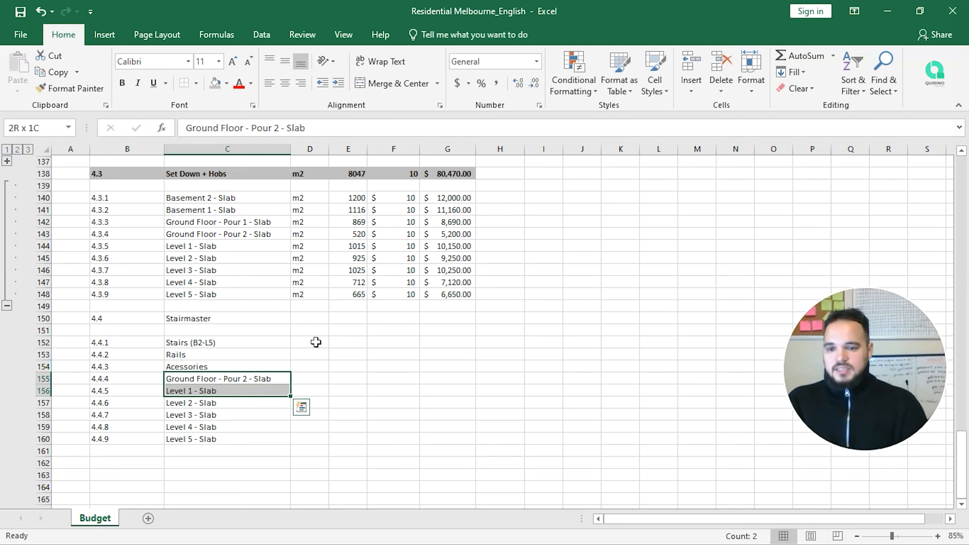
pyautogui.hotkey('shift', 'Left')
pyautogui.hotkey('shift', 'Down')
pyautogui.hotkey('shift', 'Down')
pyautogui.hotkey('shift', 'Down')
pyautogui.hotkey('shift', 'Down')
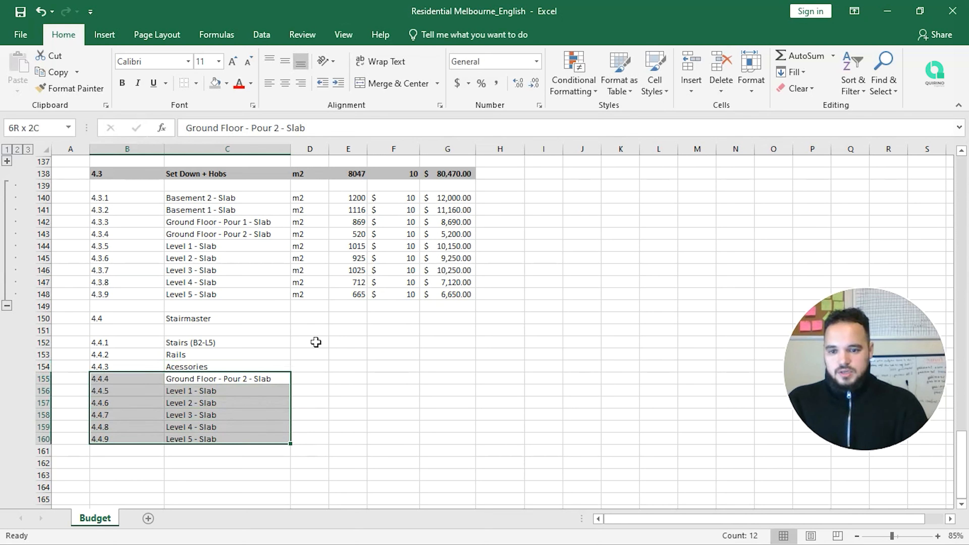
pyautogui.press('Delete')
pyautogui.press('Up')
pyautogui.press('Up')
pyautogui.press('Up')
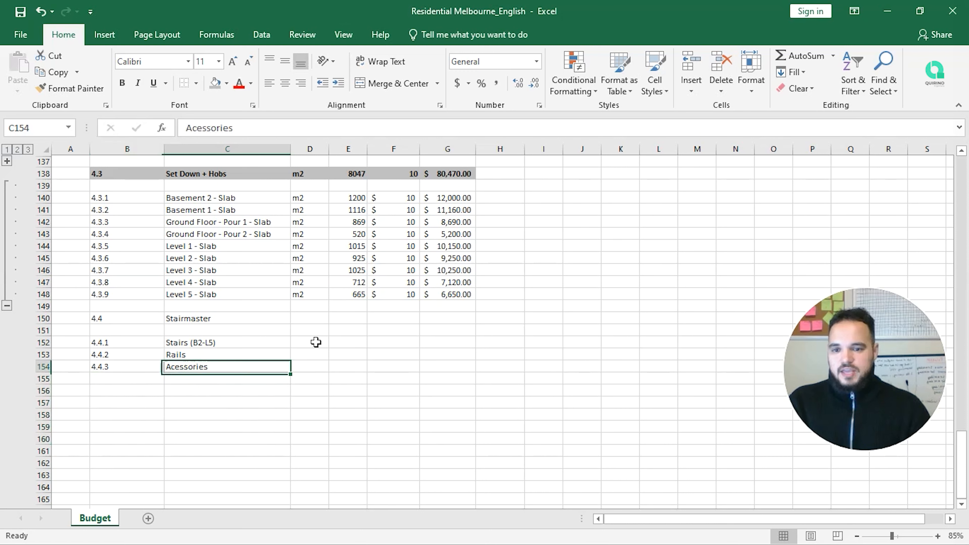
pyautogui.press('Right')
pyautogui.press('Right')
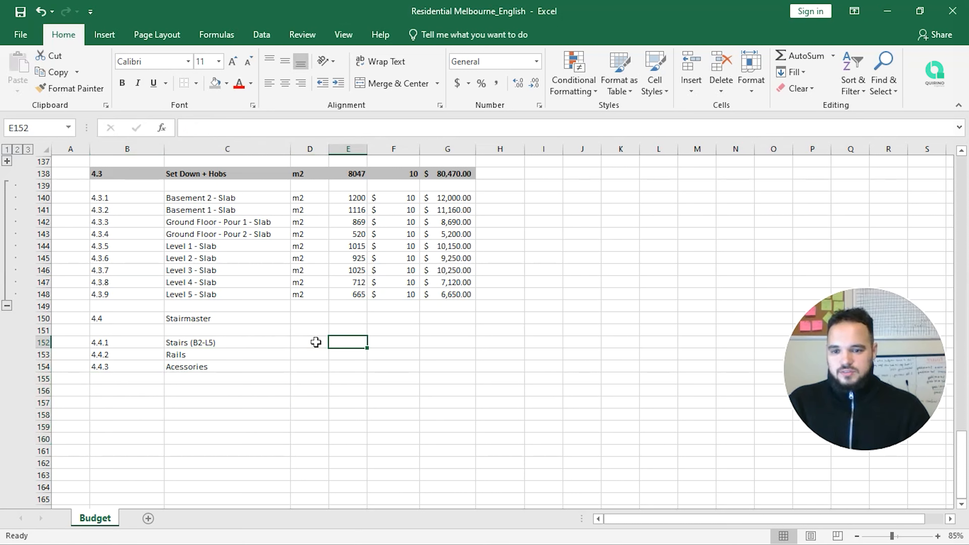
# Step: Set the unit un for all three Stairmaster items in D152:D154
pyautogui.click(316, 342)
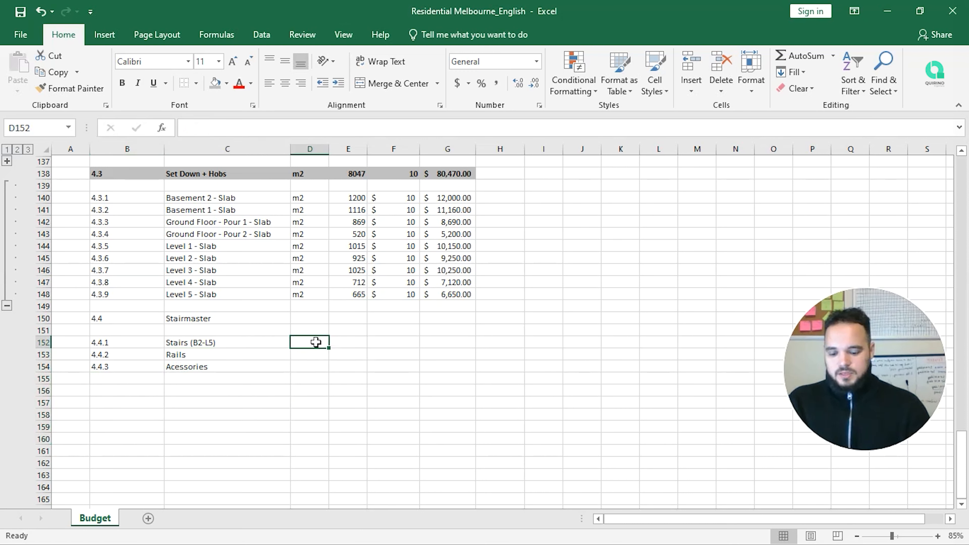
pyautogui.write('un')
pyautogui.press('Return')
pyautogui.write('un')
pyautogui.press('Return')
pyautogui.write('un')
pyautogui.press('Return')
# Step: Enter amounts 15000 for Stairs and 500 each for Rails and Acessories
pyautogui.press('Up')
pyautogui.press('Up')
pyautogui.press('Up')
pyautogui.press('Right')
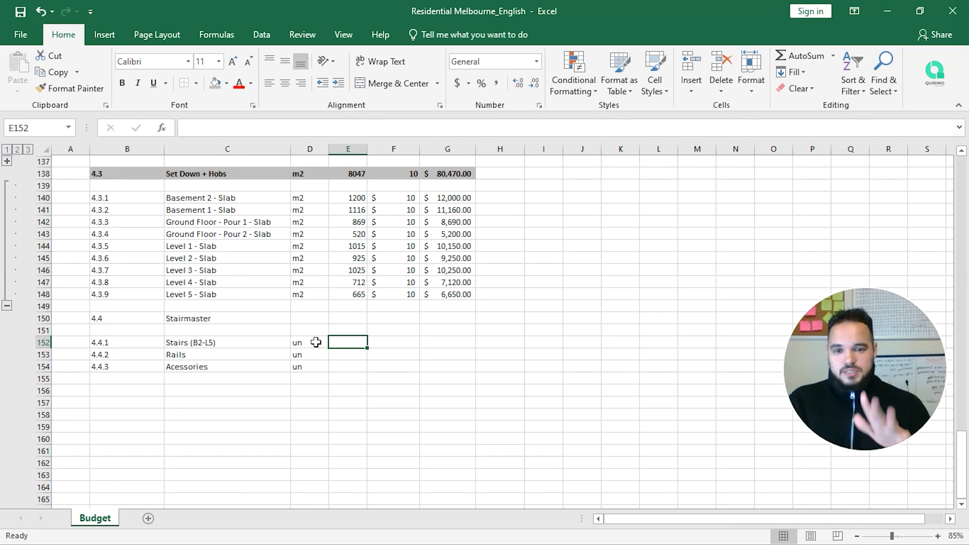
pyautogui.write('51')
pyautogui.press('BackSpace')
pyautogui.press('BackSpace')
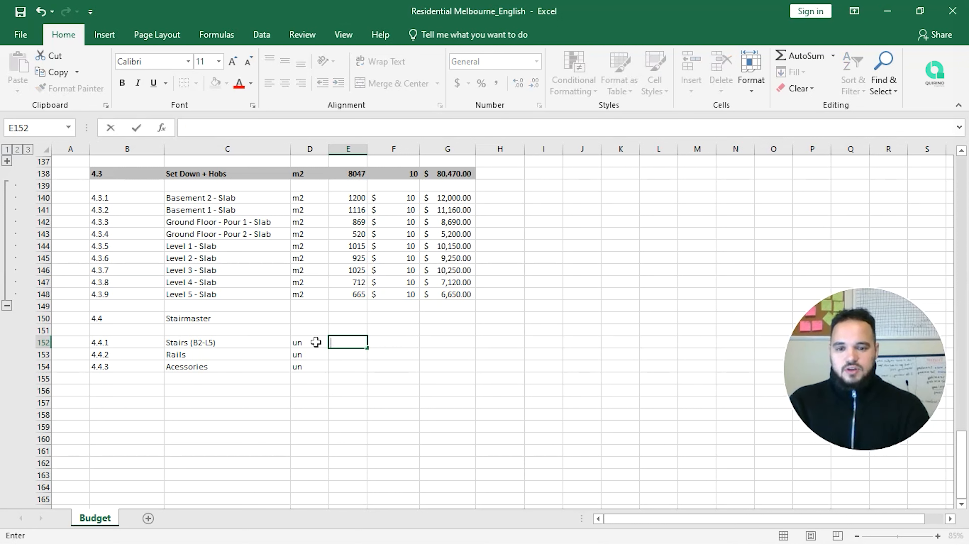
pyautogui.write('15000')
pyautogui.press('Return')
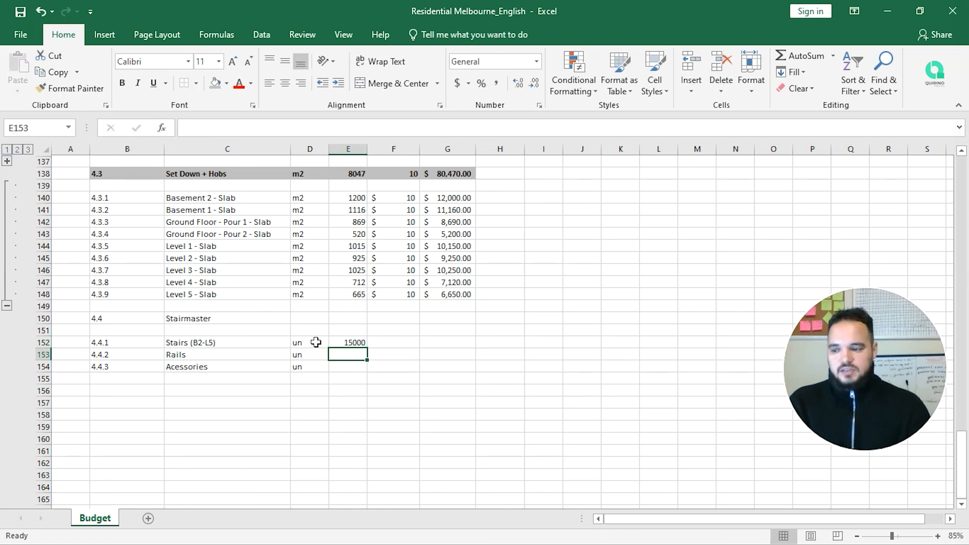
pyautogui.write('500')
pyautogui.press('Return')
pyautogui.write('500')
pyautogui.press('Return')
# Step: Correct the Rails and Acessories amounts from 500 to 5000
pyautogui.press('Up')
pyautogui.press('Up')
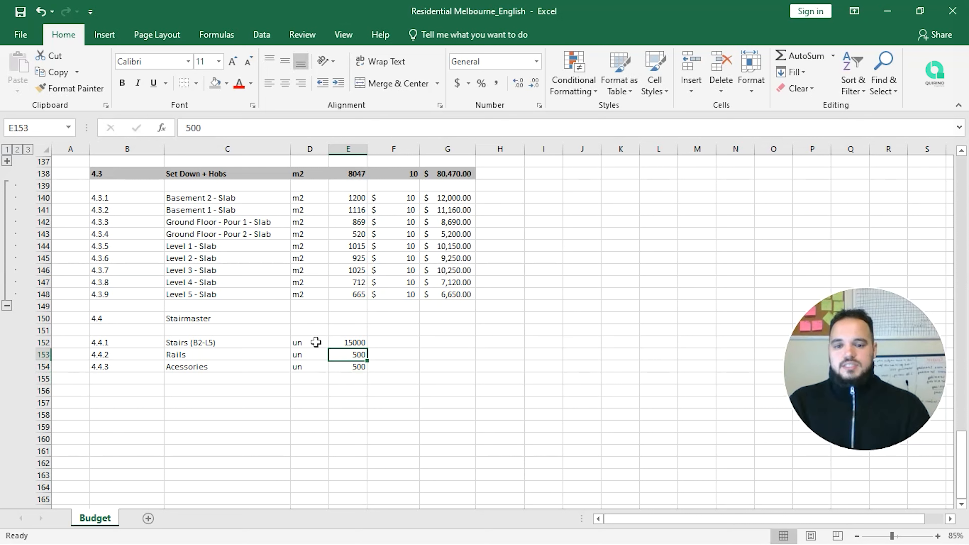
pyautogui.press('F2')
pyautogui.write('0')
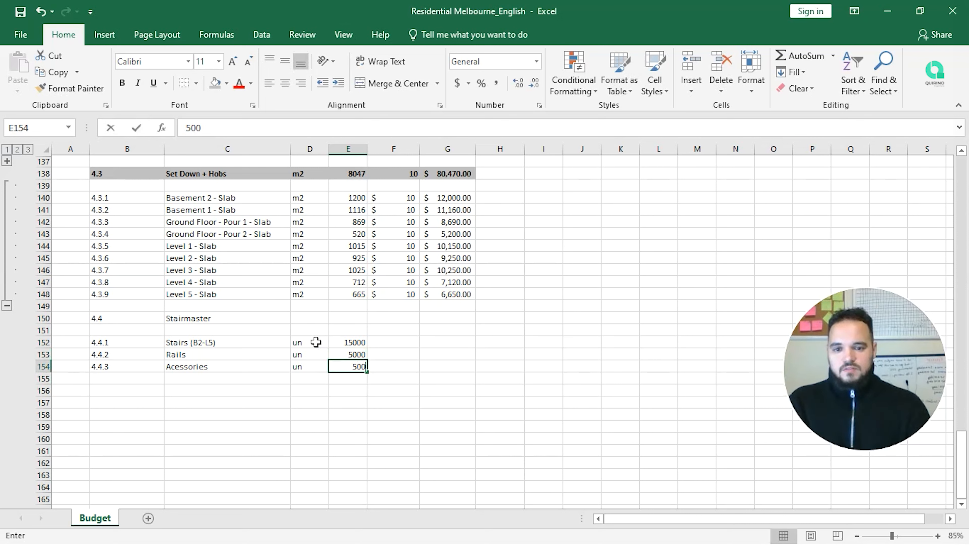
pyautogui.press('F2')
pyautogui.write('0')
pyautogui.press('Return')
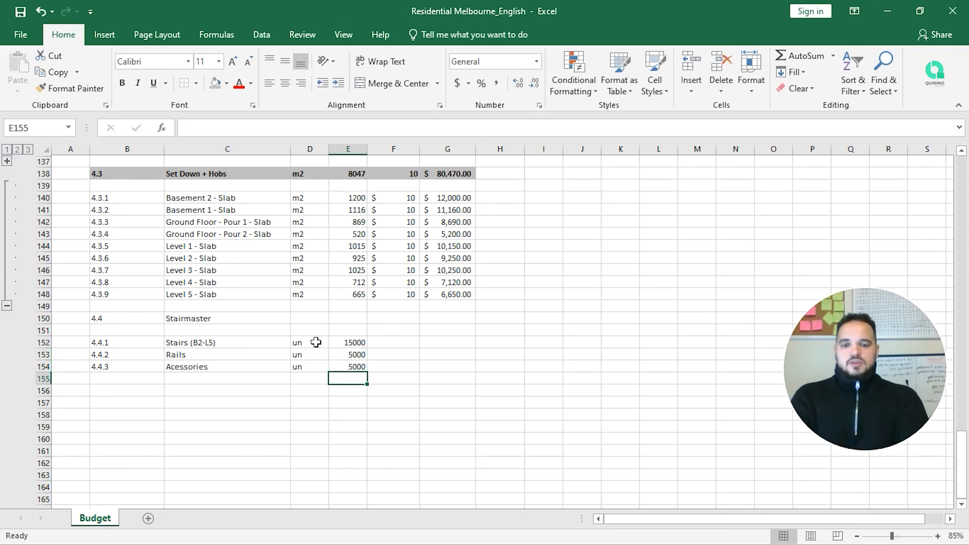
pyautogui.press('Up')
pyautogui.press('Up')
pyautogui.press('Up')
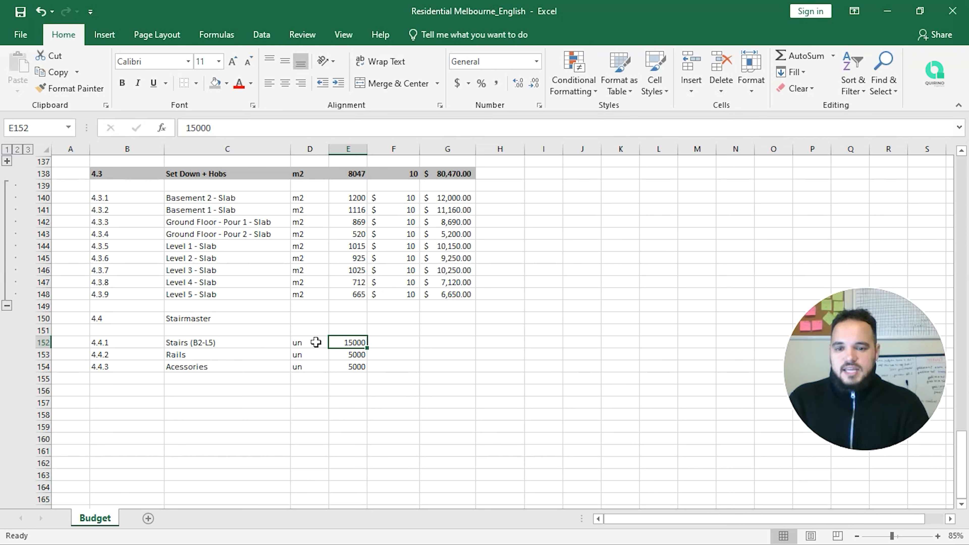
# Step: Move the three item amounts from E152:E154 into the rate column F152:F154
pyautogui.press('Up')
pyautogui.press('Up')
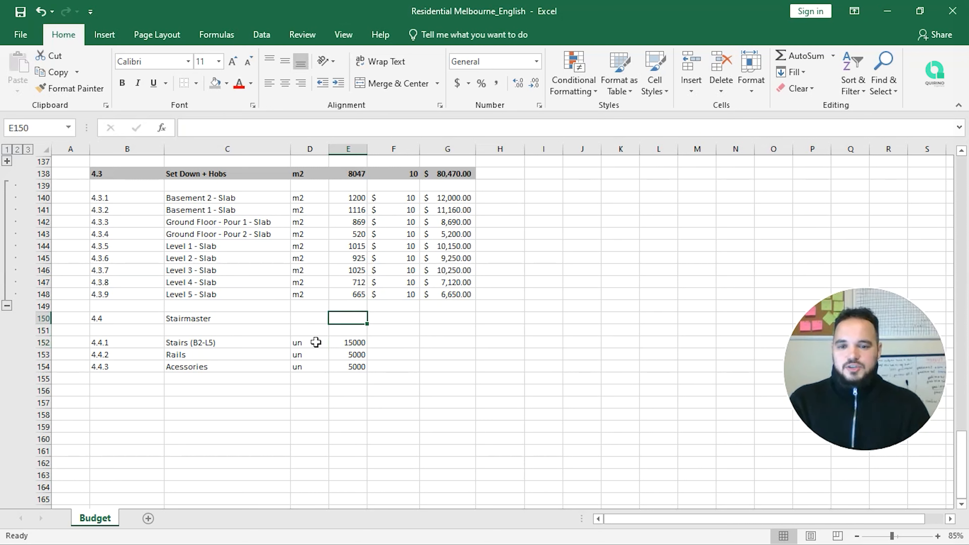
pyautogui.press('Left')
pyautogui.press('Down')
pyautogui.press('Down')
pyautogui.press('Right')
pyautogui.hotkey('shift', 'Down')
pyautogui.hotkey('shift', 'Down')
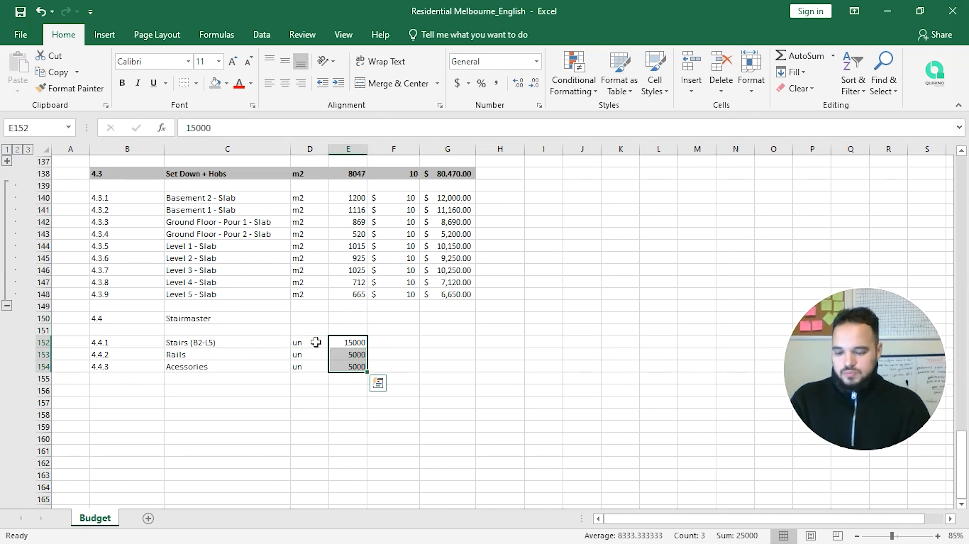
pyautogui.hotkey('ctrl', 'x')
pyautogui.press('Right')
pyautogui.hotkey('ctrl', 'v')
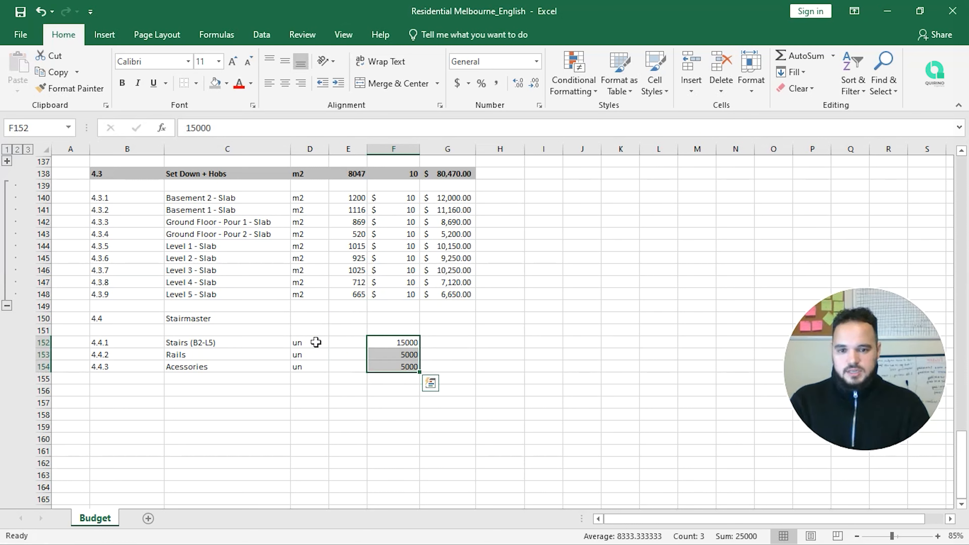
# Step: Set a quantity of 1 for each Stairmaster item in E152:E154
pyautogui.press('Left')
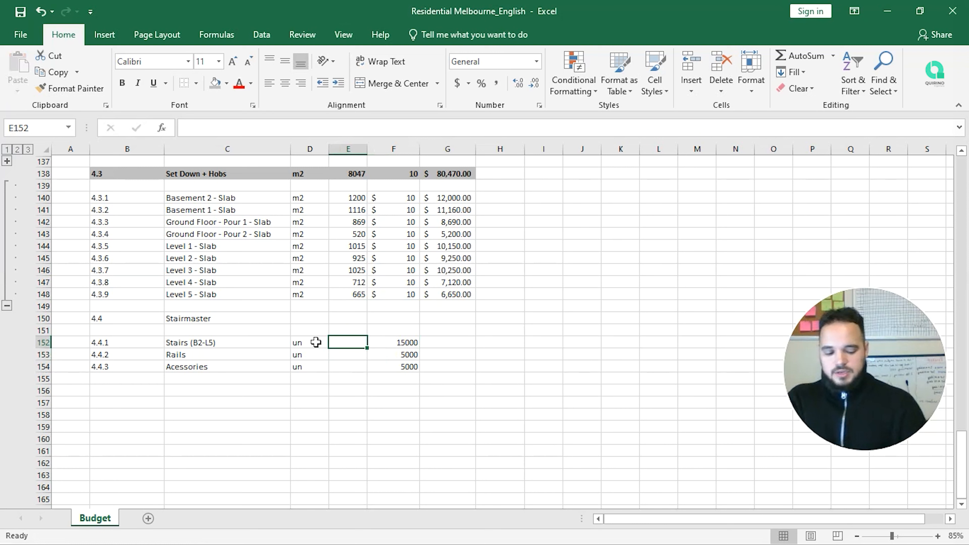
pyautogui.write('1')
pyautogui.press('Return')
pyautogui.write('1')
pyautogui.press('Return')
pyautogui.write('1')
pyautogui.press('Right')
pyautogui.press('Right')
# Step: Calculate the Stairs line total with =PRODUCT(E152:F152) in G152
pyautogui.press('Up')
pyautogui.press('Up')
pyautogui.write('=prod')
pyautogui.press('Tab')
pyautogui.press('Left')
pyautogui.hotkey('shift', 'Left')
pyautogui.press('Return')
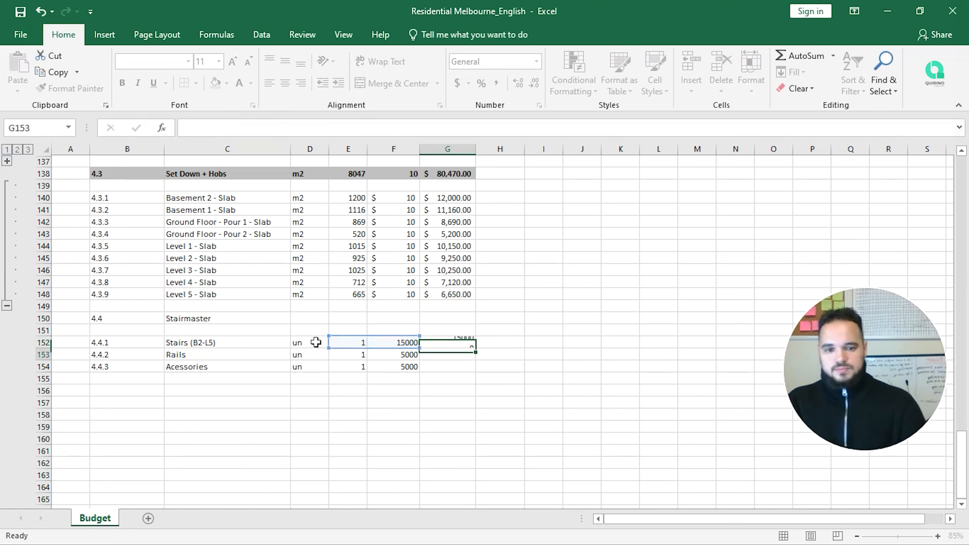
# Step: Fill the line-total formula down to G154 and format F152:G154 as Accounting
pyautogui.click(429, 342)
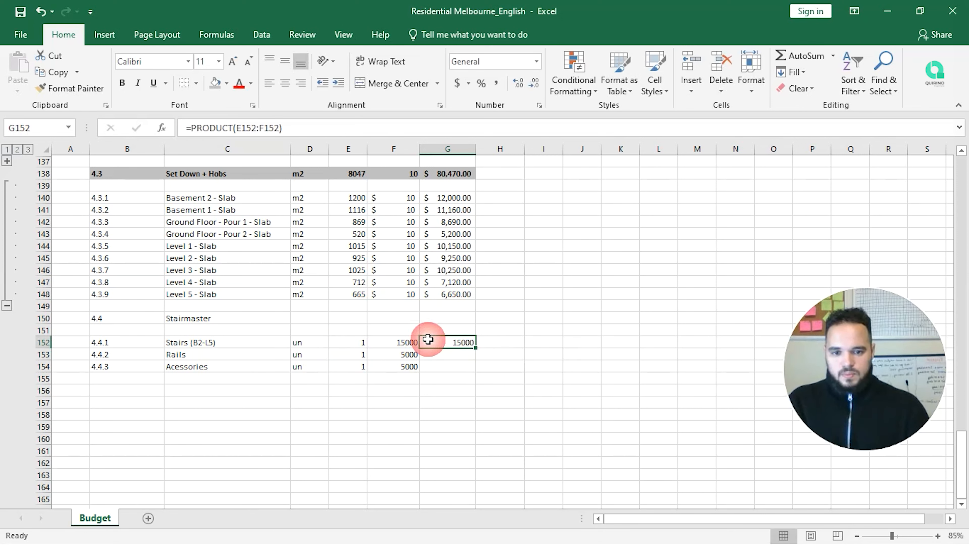
pyautogui.moveTo(478, 349); pyautogui.dragTo(474, 372)
pyautogui.moveTo(410, 343); pyautogui.dragTo(435, 367)
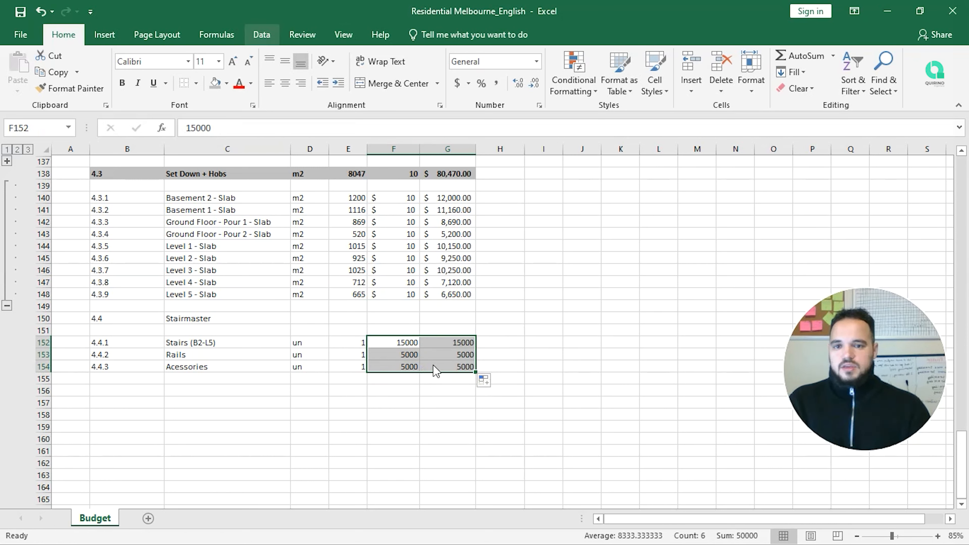
pyautogui.click(457, 83)
# Step: Total the Stairmaster items with =SUM(G152:G154) in G150
pyautogui.click(444, 318)
pyautogui.write('=s')
pyautogui.press('Tab')
pyautogui.press('Down')
pyautogui.press('Down')
pyautogui.hotkey('shift', 'Down')
pyautogui.hotkey('shift', 'Down')
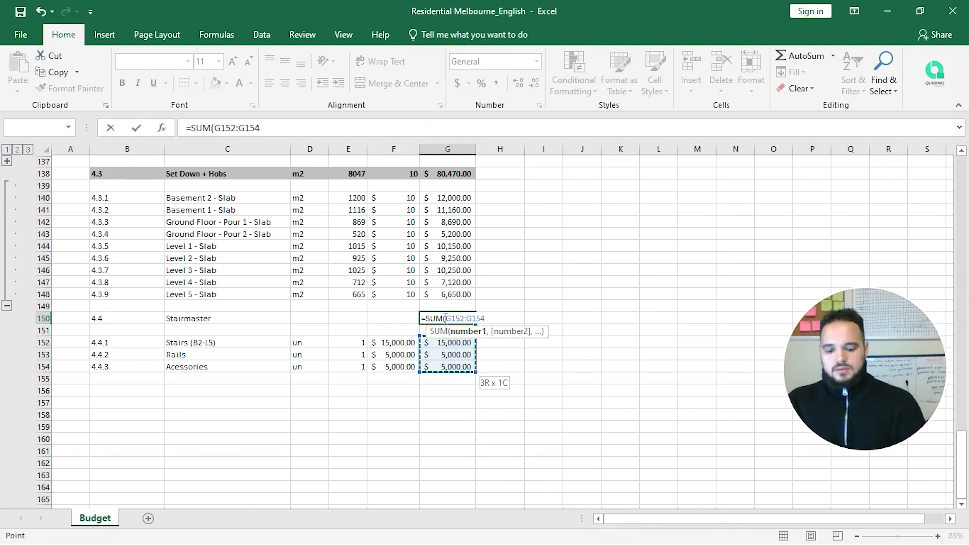
pyautogui.press('Return')
# Step: Sum the item rates with =SUM(F152:F154) in F150, giving $25,000.00
pyautogui.press('Up')
pyautogui.press('Left')
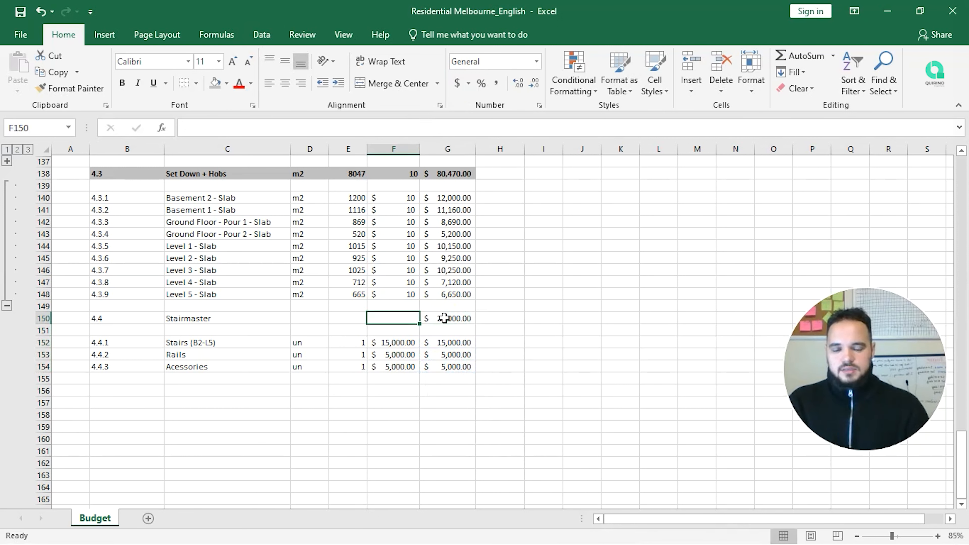
pyautogui.write('=su')
pyautogui.press('Tab')
pyautogui.press('Down')
pyautogui.press('Down')
pyautogui.hotkey('shift', 'Down')
pyautogui.hotkey('shift', 'Down')
pyautogui.write(')')
pyautogui.press('Return')
# Step: Give the 4.4 Stairmaster header a quantity of 1 and the unit un
pyautogui.press('Up')
pyautogui.press('Left')
pyautogui.write('1')
pyautogui.press('Return')
pyautogui.press('Left')
pyautogui.press('Down')
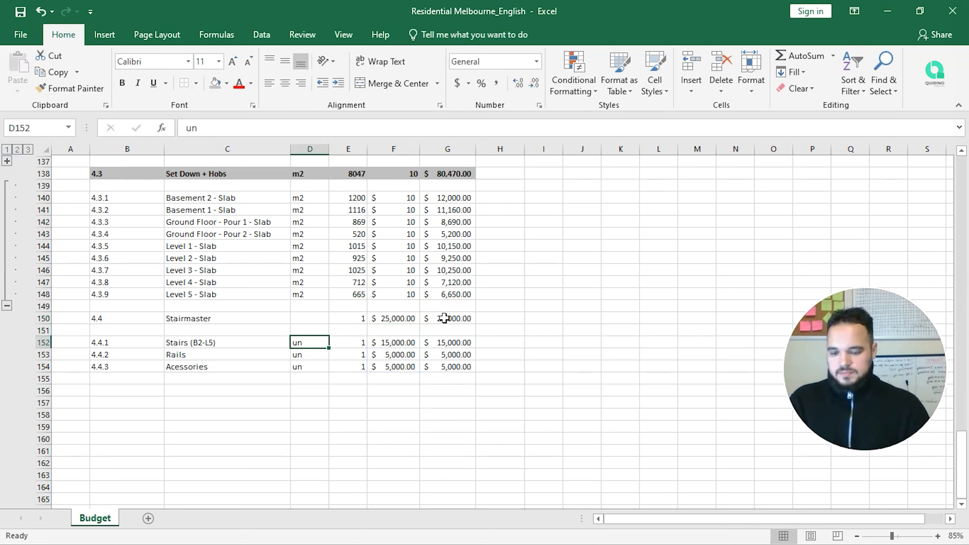
pyautogui.hotkey('ctrl', 'c')
pyautogui.press('Up')
pyautogui.press('Up')
pyautogui.press('Return')
pyautogui.press('Down')
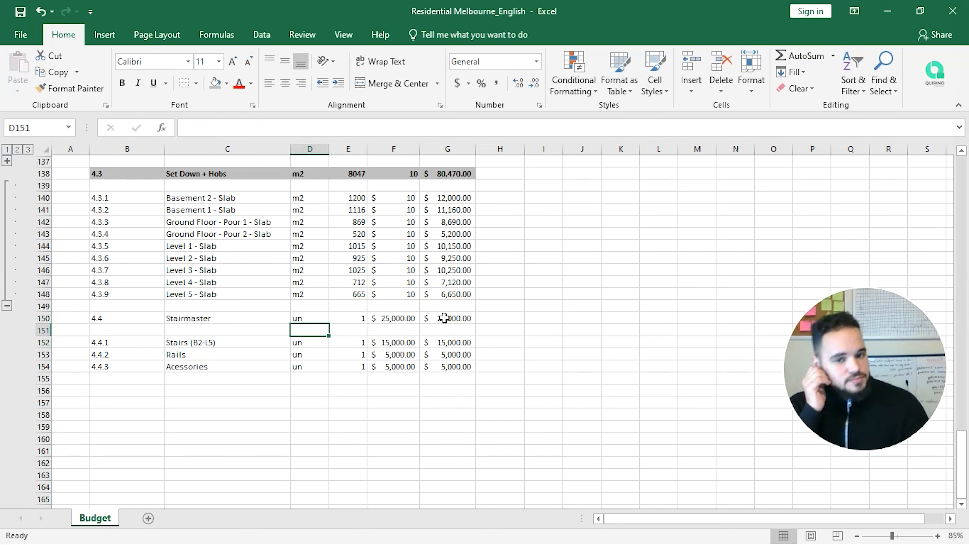
pyautogui.moveTo(444, 318); pyautogui.dragTo(126, 314)
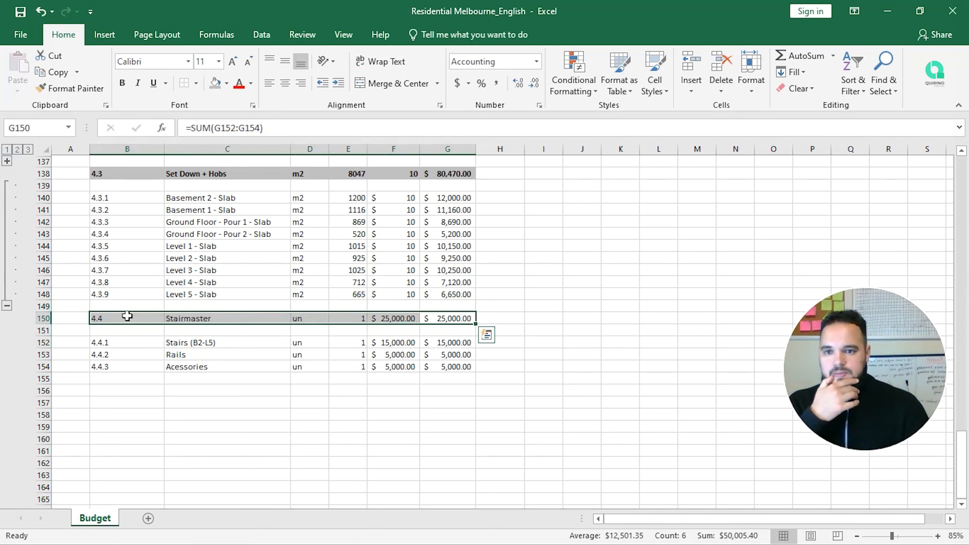
# Step: Make the Stairmaster header row B150:G150 bold with a grey fill
pyautogui.click(122, 83)
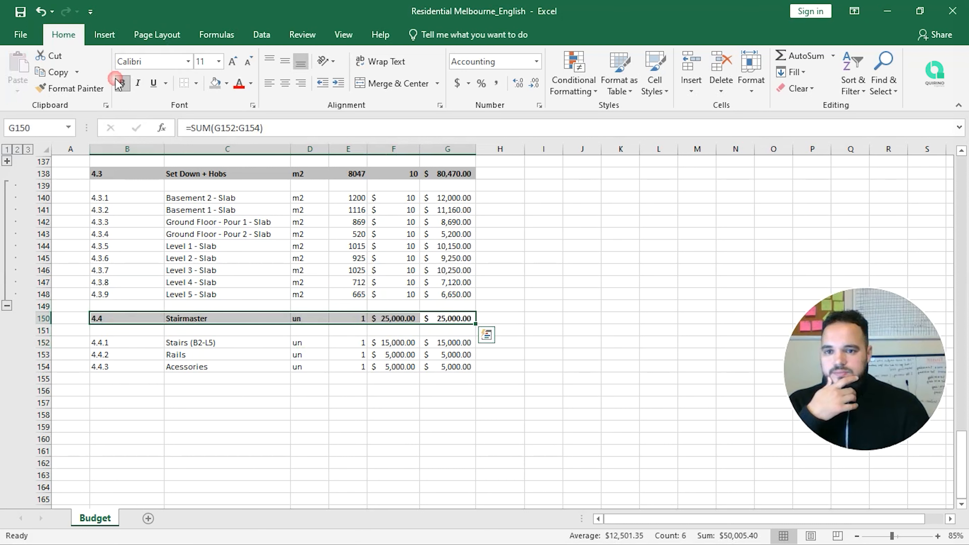
pyautogui.click(213, 82)
pyautogui.click(658, 414)
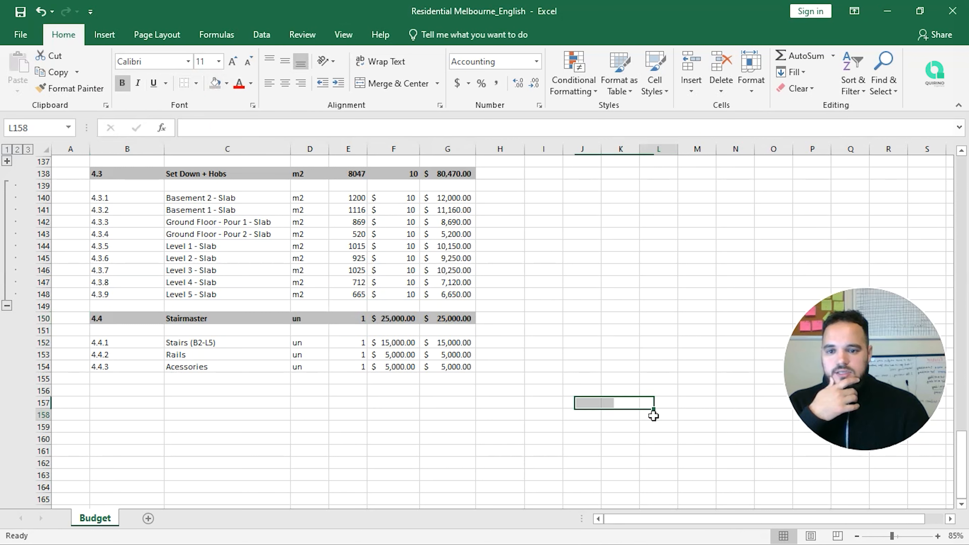
# Step: Group rows 151–154 and collapse the Stairmaster and Set Down + Hobs item rows
pyautogui.moveTo(41, 331); pyautogui.dragTo(49, 366)
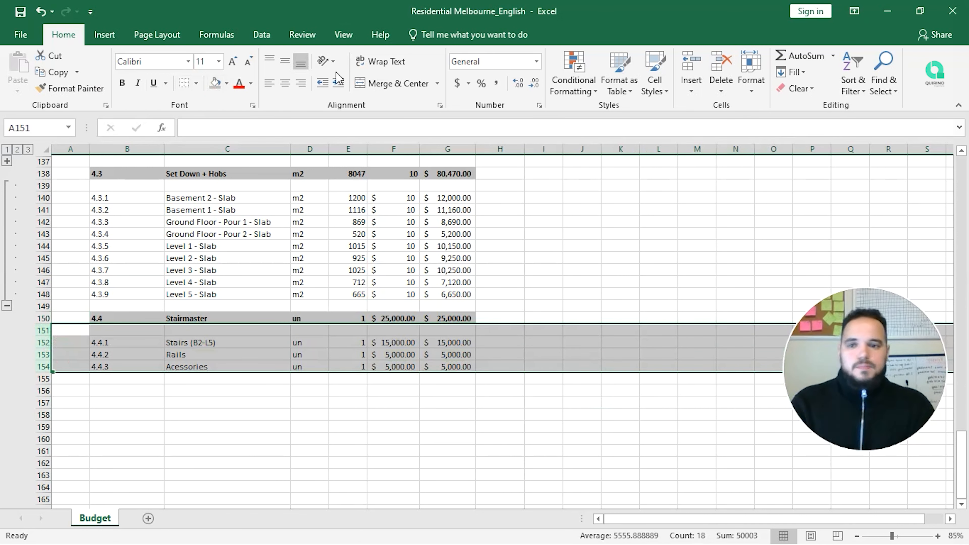
pyautogui.click(261, 35)
pyautogui.click(847, 61)
pyautogui.click(7, 379)
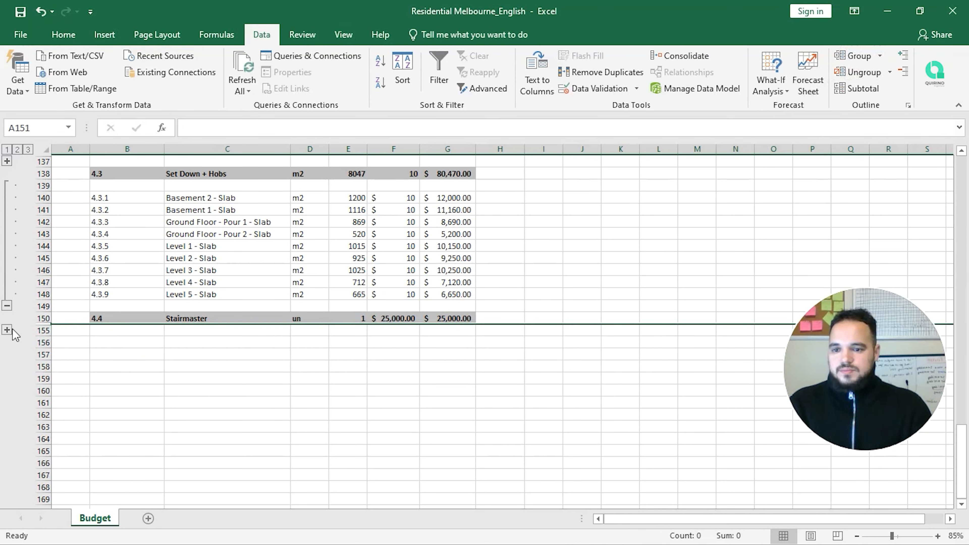
pyautogui.click(6, 305)
pyautogui.scroll(3, 190, 330)
pyautogui.scroll(2, 196, 334)
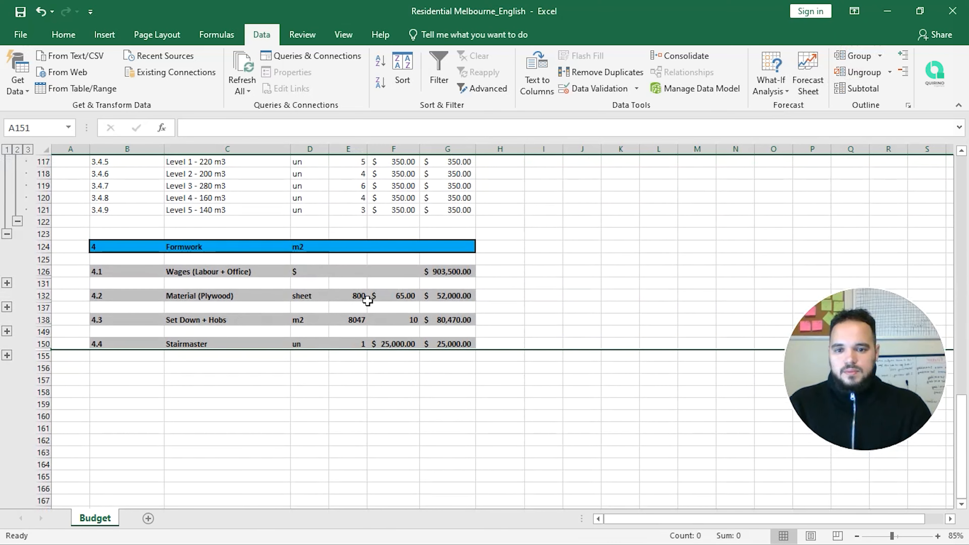
# Step: Center-align the Formwork quantities E132:E150 and rates and totals F132:G150
pyautogui.moveTo(357, 297); pyautogui.dragTo(352, 343)
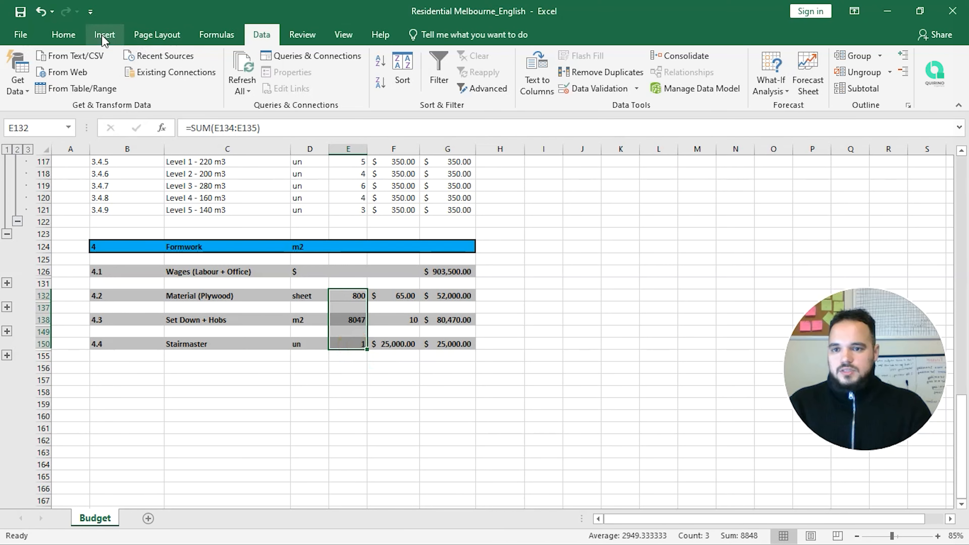
pyautogui.click(65, 35)
pyautogui.click(285, 83)
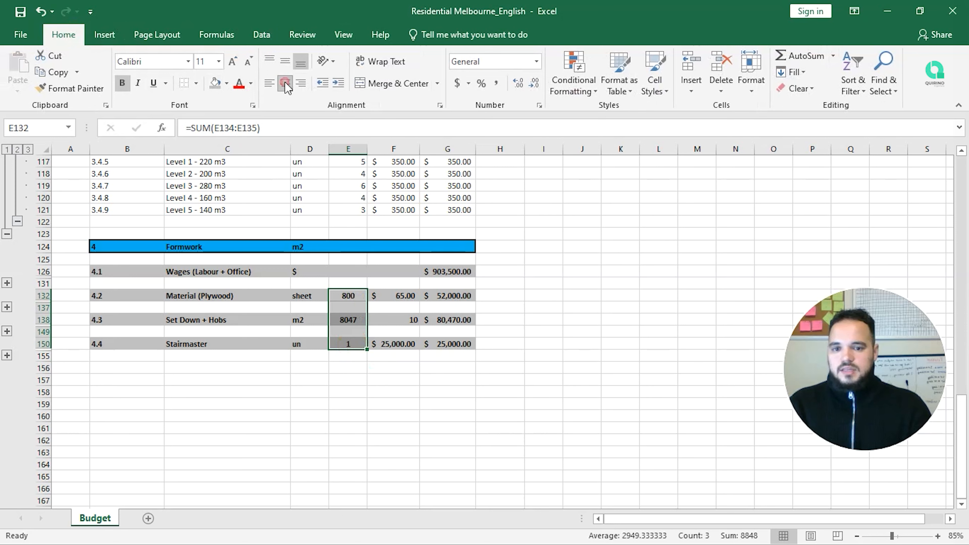
pyautogui.click(552, 368)
pyautogui.moveTo(400, 297); pyautogui.dragTo(454, 344)
pyautogui.click(285, 83)
pyautogui.click(586, 307)
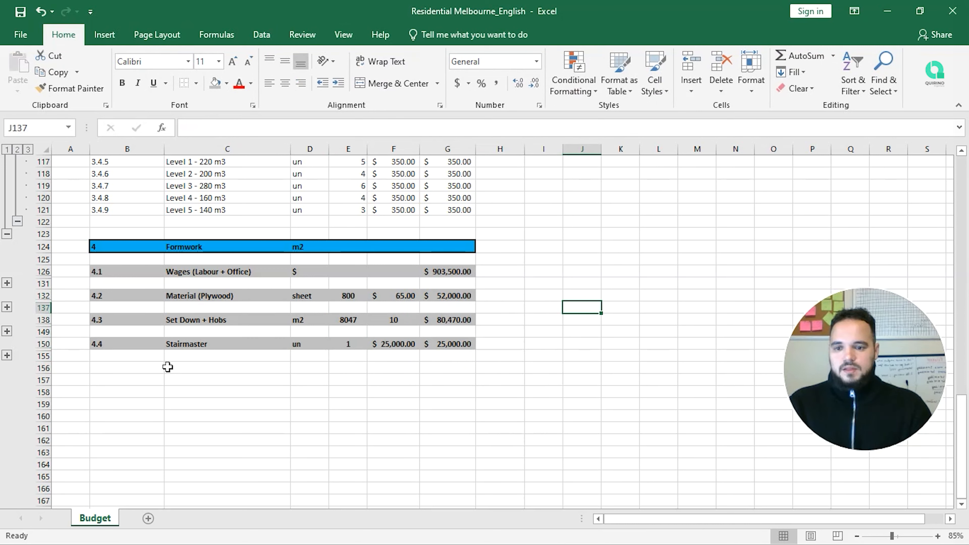
pyautogui.click(134, 367)
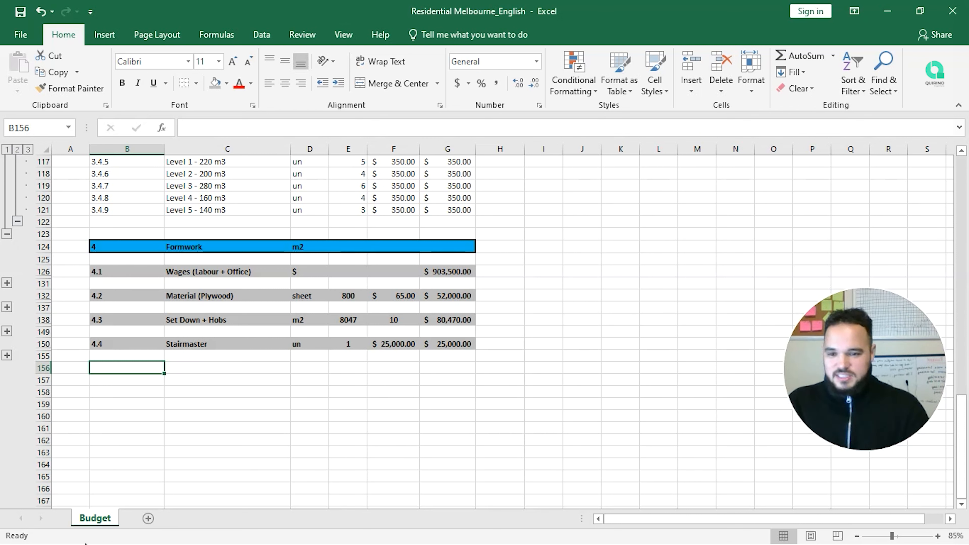
# Step: Add item number 4.5 with the description Strip and Backprop
pyautogui.write('4.5')
pyautogui.press('Return')
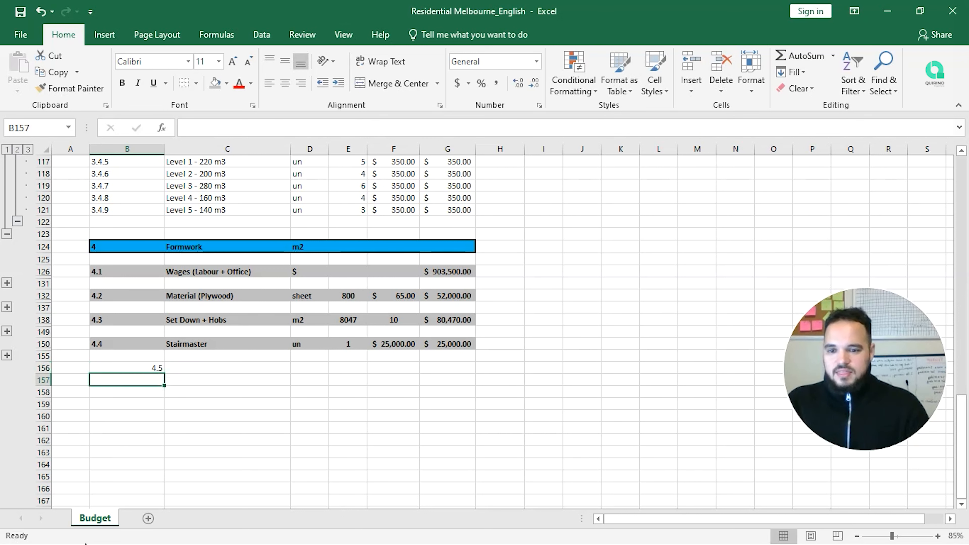
pyautogui.press('Up')
pyautogui.press('Right')
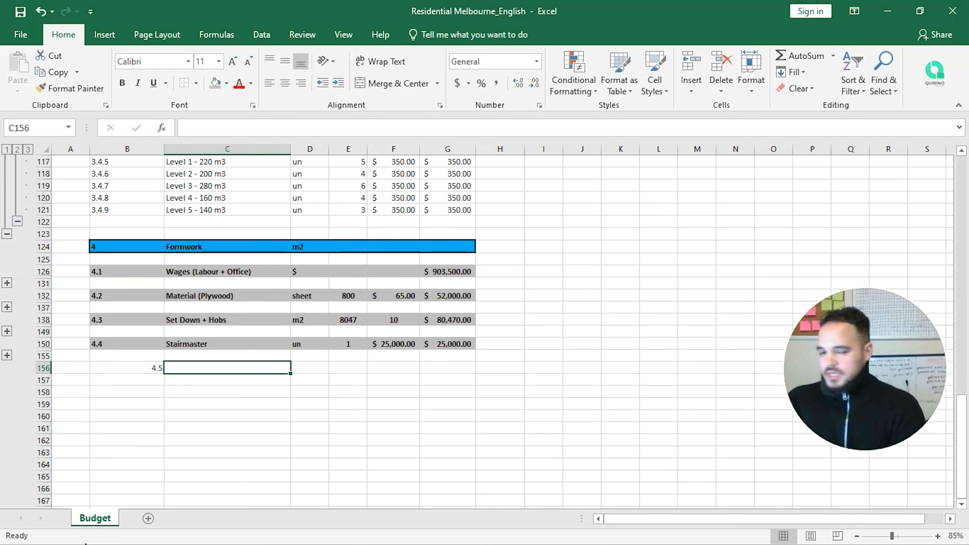
pyautogui.write('Strip and Backprop')
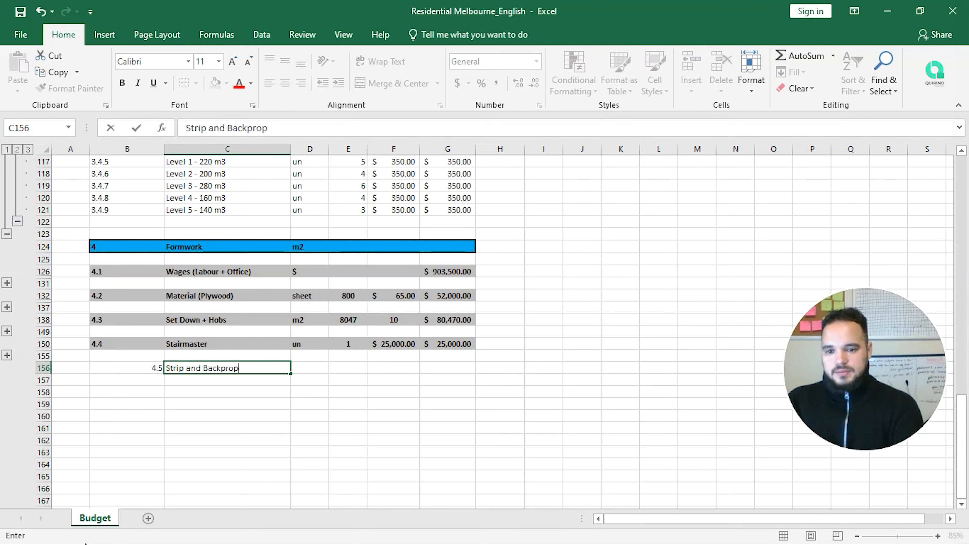
pyautogui.press('Return')
pyautogui.press('Up')
pyautogui.press('Left')
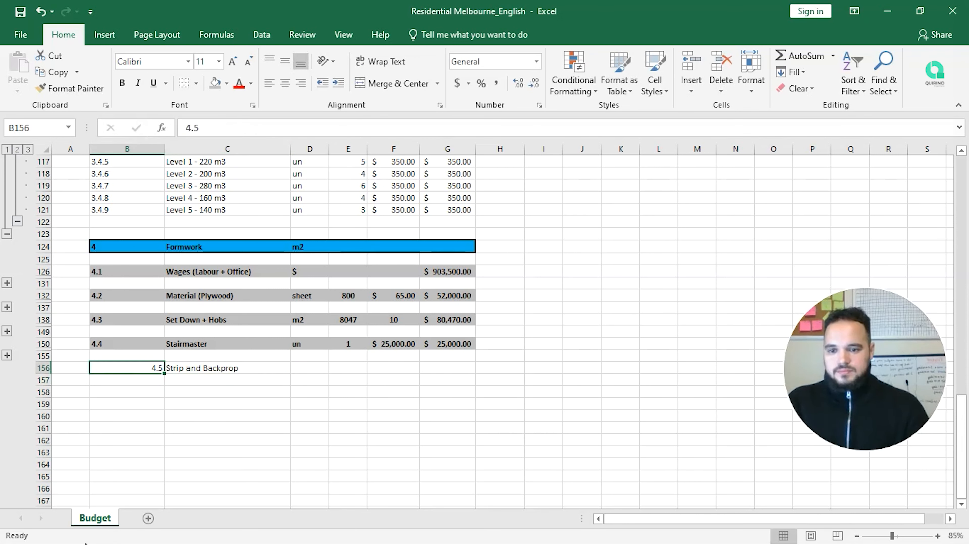
# Step: Left-align the 4.5 number, save the workbook, and set the item's unit to m2
pyautogui.click(269, 83)
pyautogui.click(19, 11)
pyautogui.click(309, 369)
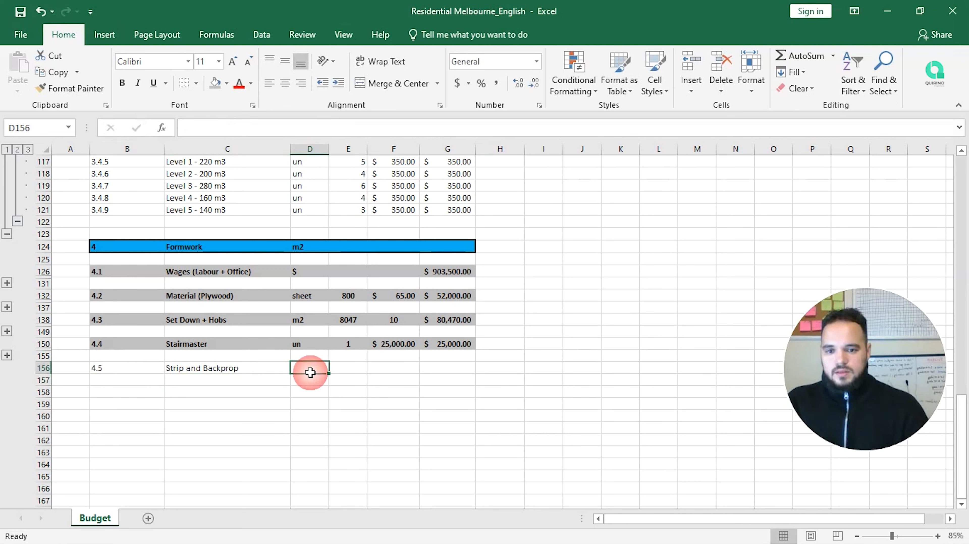
pyautogui.write('m2')
pyautogui.press('Return')
# Step: Enter sub-item numbers 4.5.1 and 4.5.2 below 4.5 and select them
pyautogui.press('Left')
pyautogui.press('Left')
pyautogui.press('Down')
pyautogui.write('4.5.1')
pyautogui.press('Return')
pyautogui.write('4.')
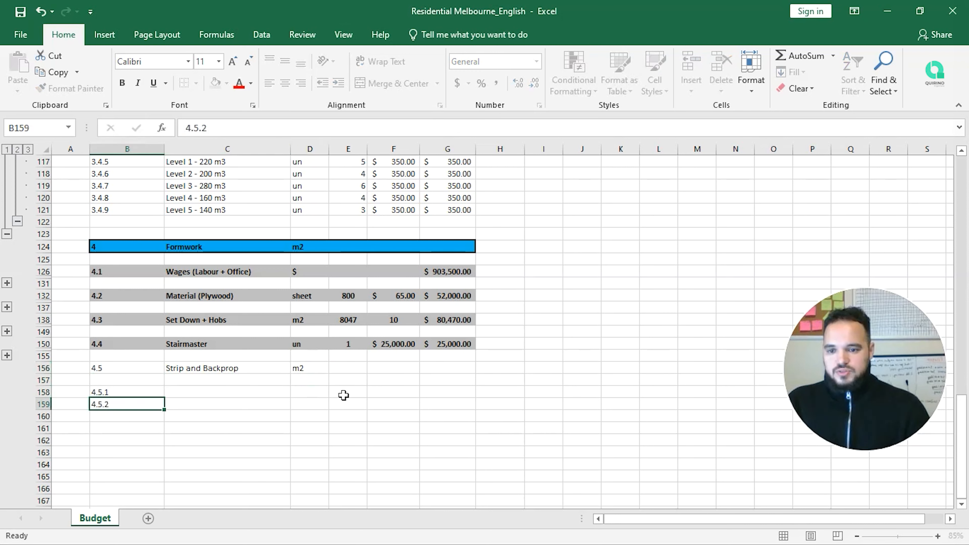
pyautogui.press('Return')
pyautogui.moveTo(127, 391); pyautogui.dragTo(161, 505)
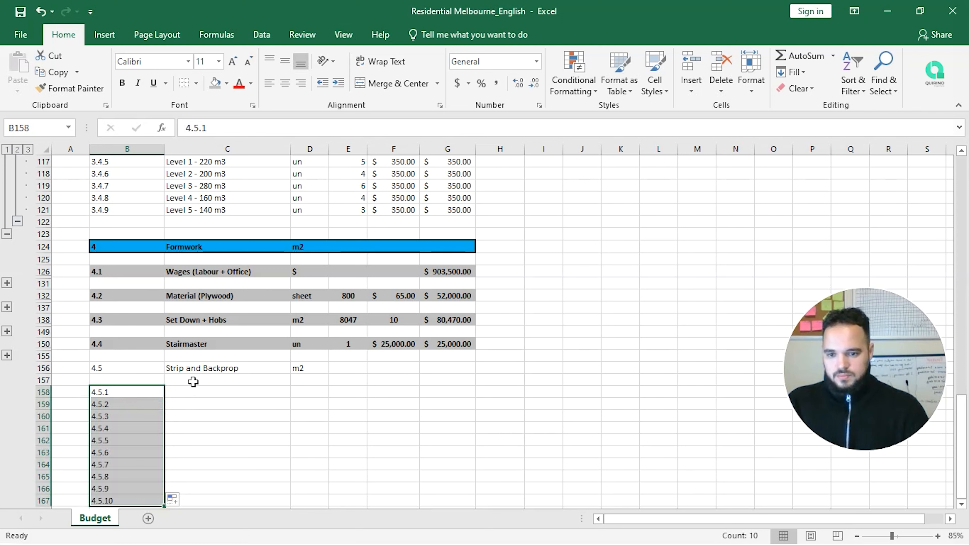
# Step: Extend the sub-item numbering to 4.5.10, then expand the Stairmaster and Set Down + Hobs groups
pyautogui.moveTo(194, 392); pyautogui.dragTo(194, 404)
pyautogui.click(194, 392)
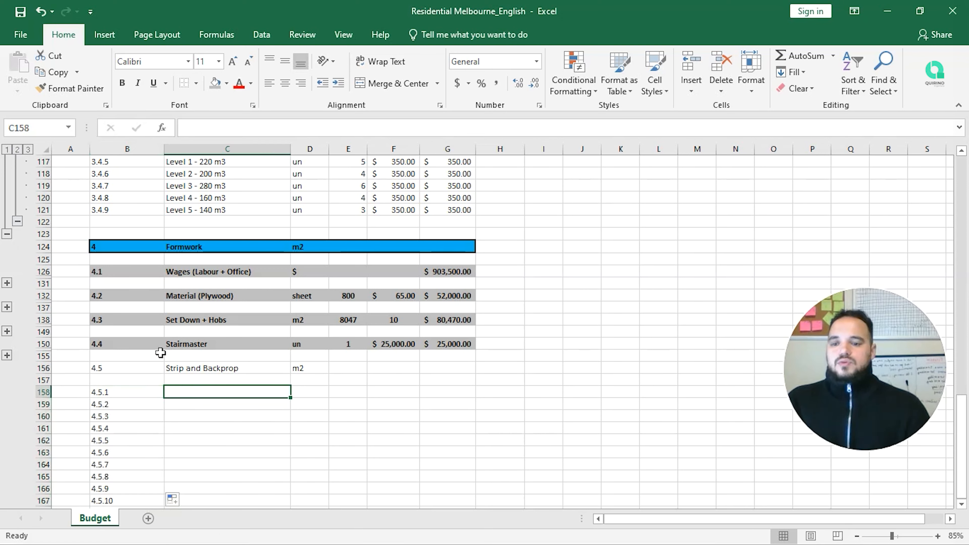
pyautogui.click(7, 355)
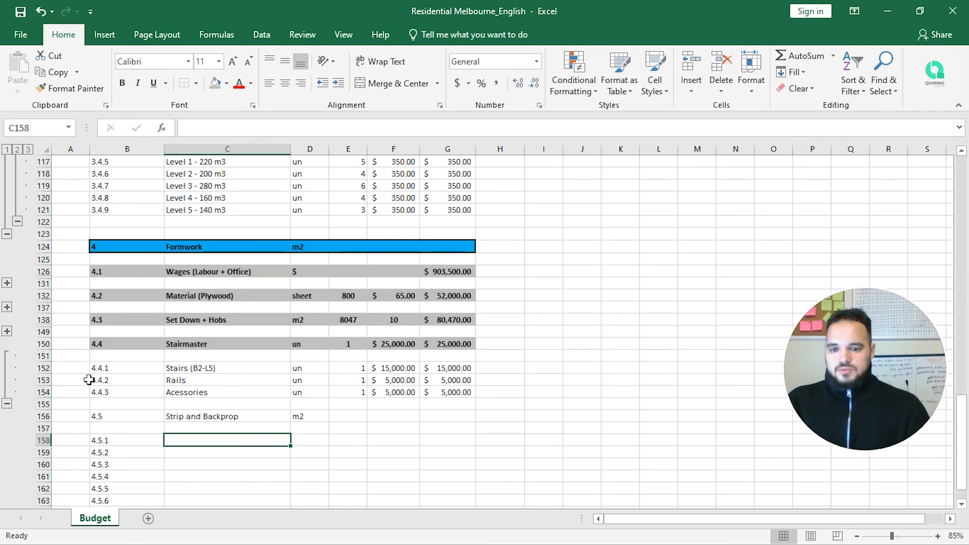
pyautogui.click(7, 331)
# Step: Copy the slab names Basement 1 to Level 5 into the 4.5.1–4.5.8 descriptions
pyautogui.moveTo(221, 346); pyautogui.dragTo(227, 437)
pyautogui.click(233, 388)
pyautogui.scroll(-2, 234, 388)
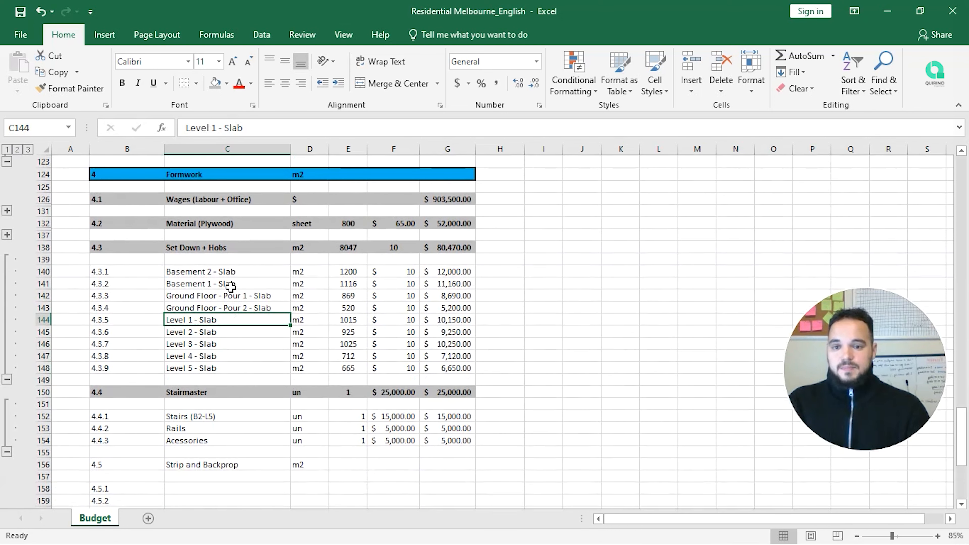
pyautogui.click(233, 271)
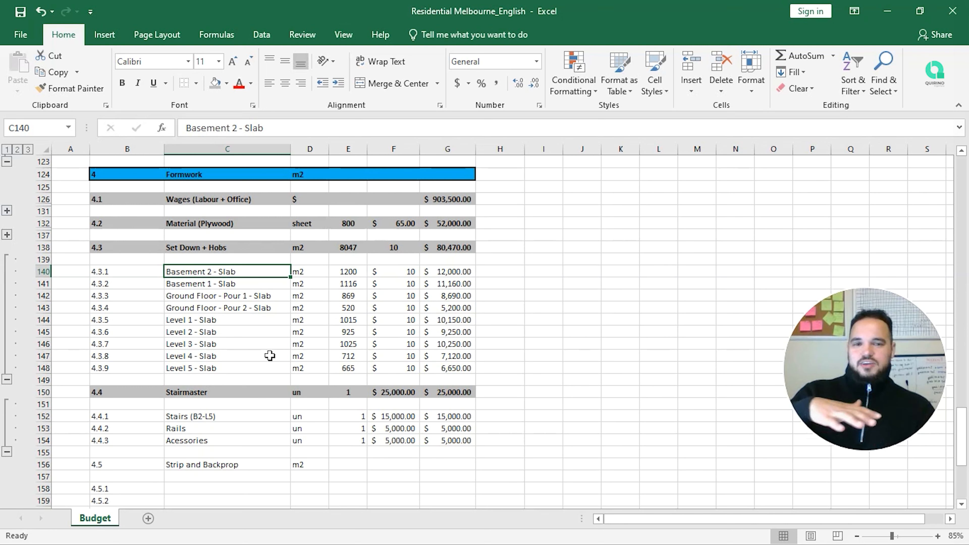
pyautogui.click(243, 285)
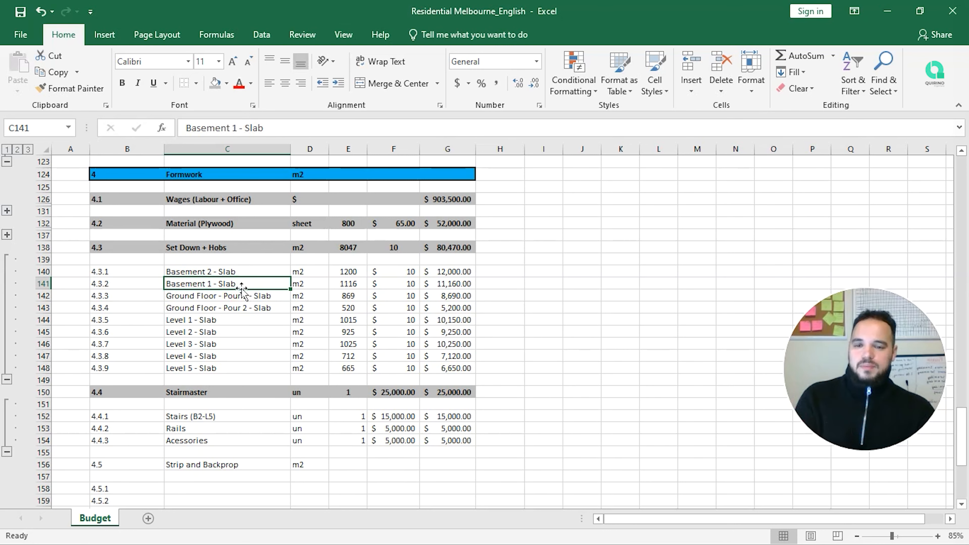
pyautogui.moveTo(255, 283); pyautogui.dragTo(260, 367)
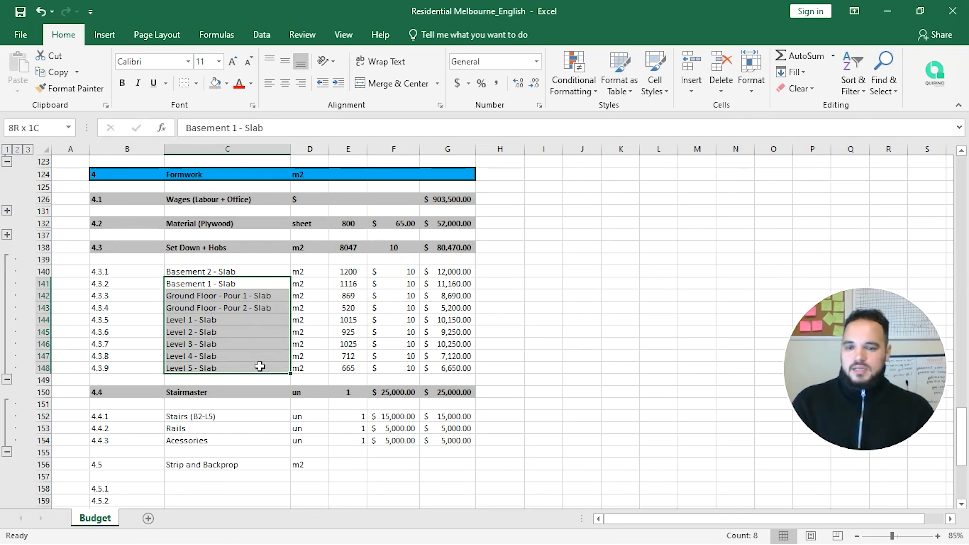
pyautogui.hotkey('ctrl', 'c')
pyautogui.scroll(-3, 190, 414)
pyautogui.click(187, 411)
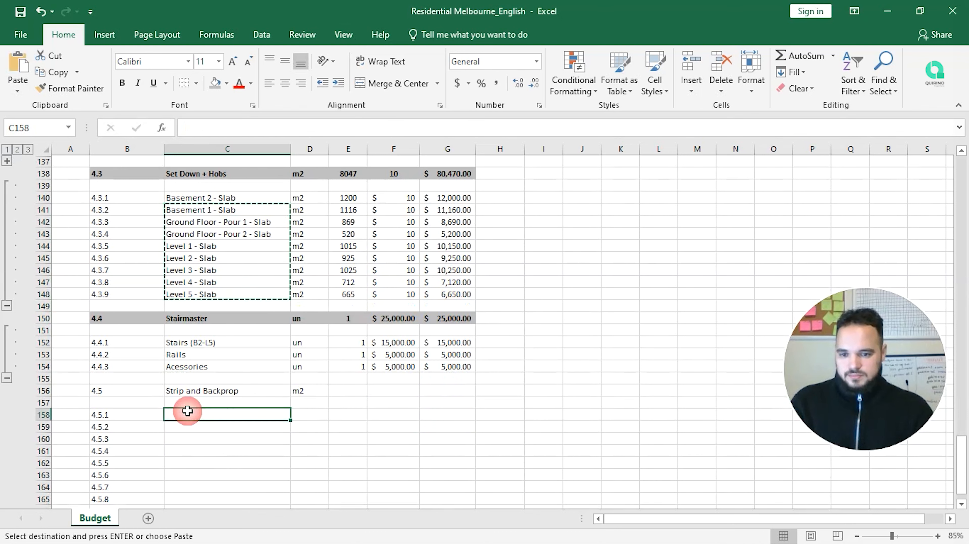
pyautogui.hotkey('ctrl', 'v')
# Step: Clear the surplus sub-item numbers 4.5.9 and 4.5.10
pyautogui.scroll(-3, 229, 435)
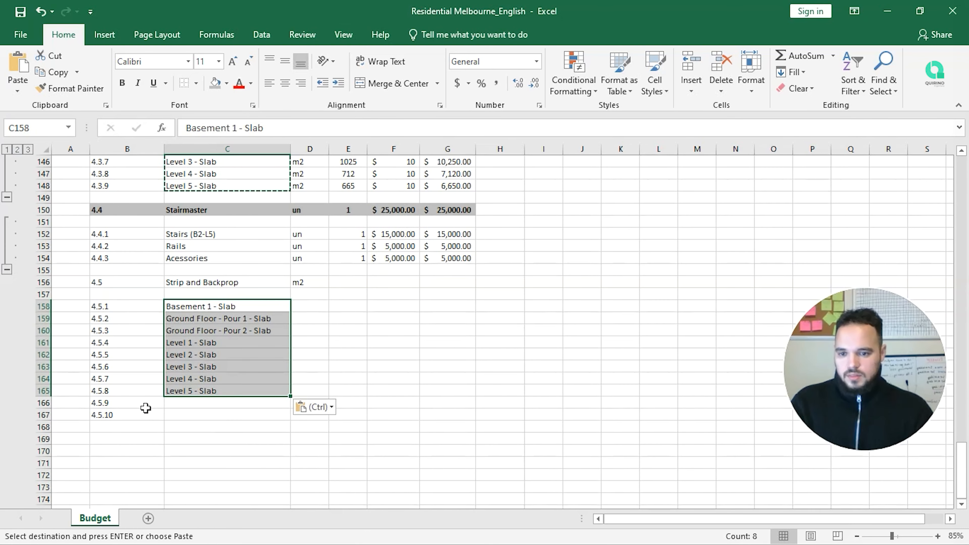
pyautogui.moveTo(143, 402); pyautogui.dragTo(157, 418)
pyautogui.press('Delete')
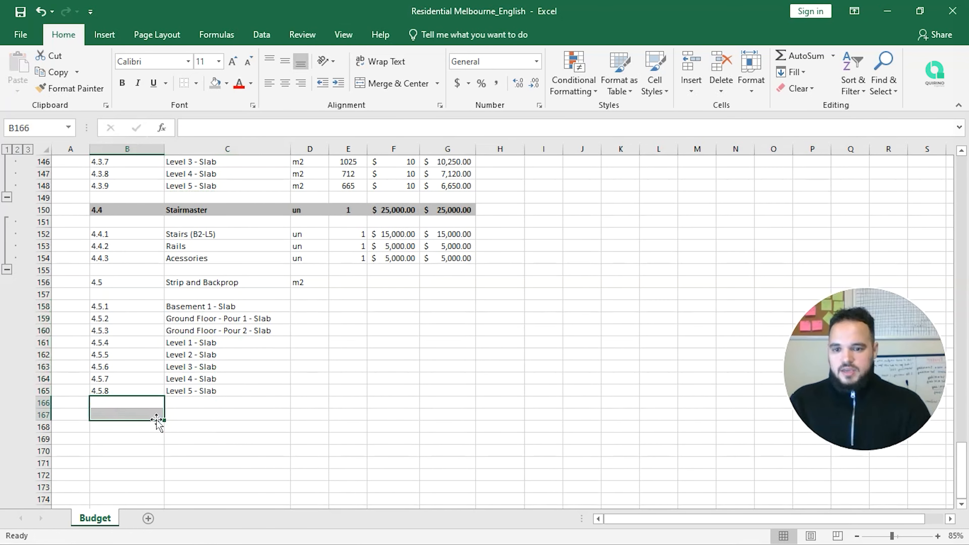
# Step: Give all eight slab items the m2 unit copied from item 4.5
pyautogui.press('Right')
pyautogui.press('Up')
pyautogui.press('Up')
pyautogui.press('Right')
pyautogui.press('Up')
pyautogui.press('Up')
pyautogui.press('Up')
pyautogui.press('Up')
pyautogui.press('Up')
pyautogui.press('Up')
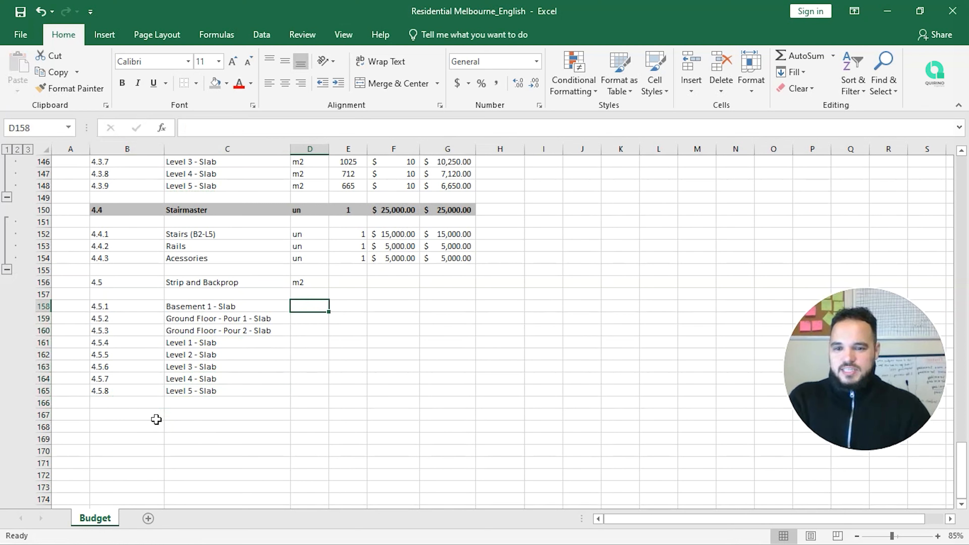
pyautogui.press('Up')
pyautogui.press('Up')
pyautogui.hotkey('ctrl', 'c')
pyautogui.press('Down')
pyautogui.press('Down')
pyautogui.press('Down')
pyautogui.press('Up')
pyautogui.hotkey('shift', 'Down')
pyautogui.hotkey('shift', 'Down')
pyautogui.hotkey('shift', 'Down')
pyautogui.hotkey('shift', 'Down')
pyautogui.hotkey('shift', 'Down')
pyautogui.hotkey('shift', 'Down')
pyautogui.hotkey('shift', 'Down')
pyautogui.hotkey('ctrl', 'v')
pyautogui.press('Escape')
pyautogui.press('Right')
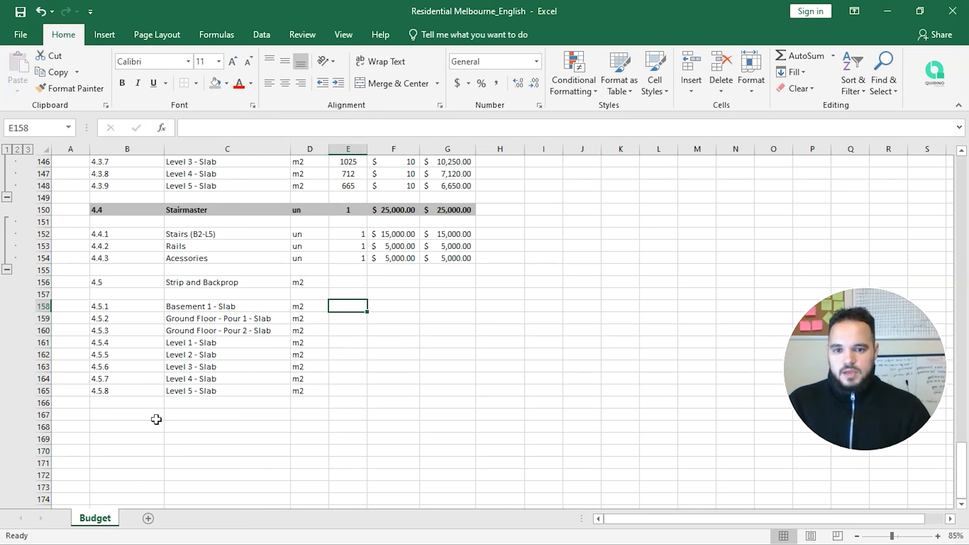
pyautogui.scroll(3, 156, 419)
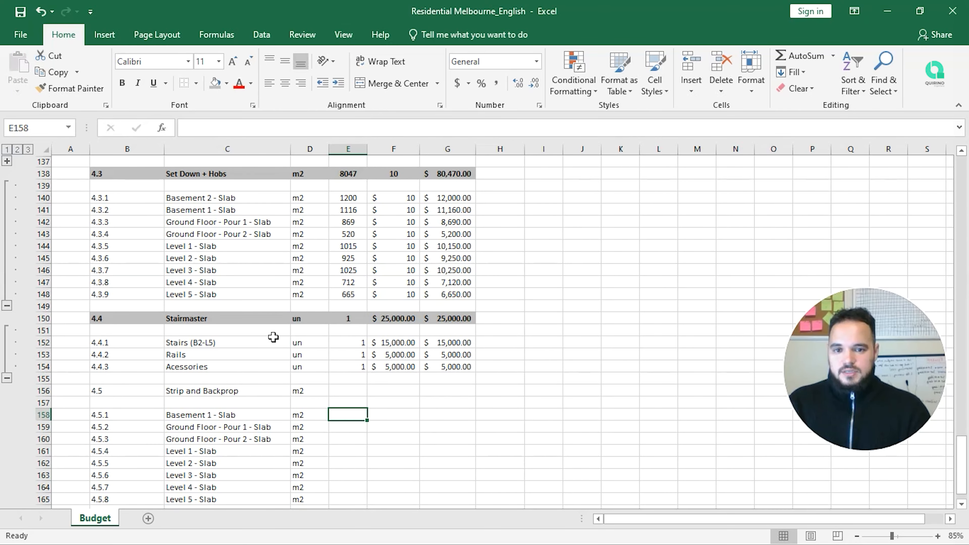
# Step: Resize Excel to a full-height window and scroll Project Data.pdf down to the floor areas and notes
pyautogui.click(920, 11)
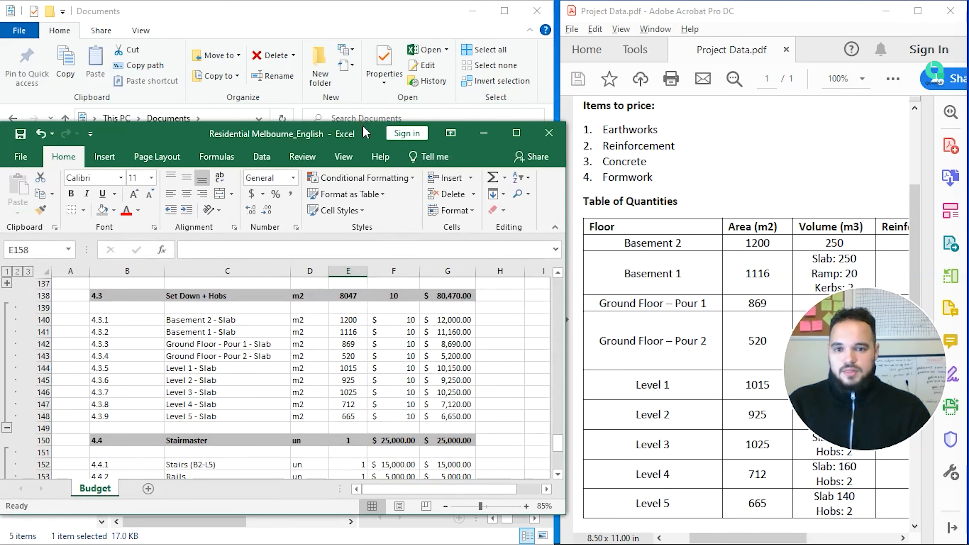
pyautogui.moveTo(368, 118); pyautogui.dragTo(367, 2)
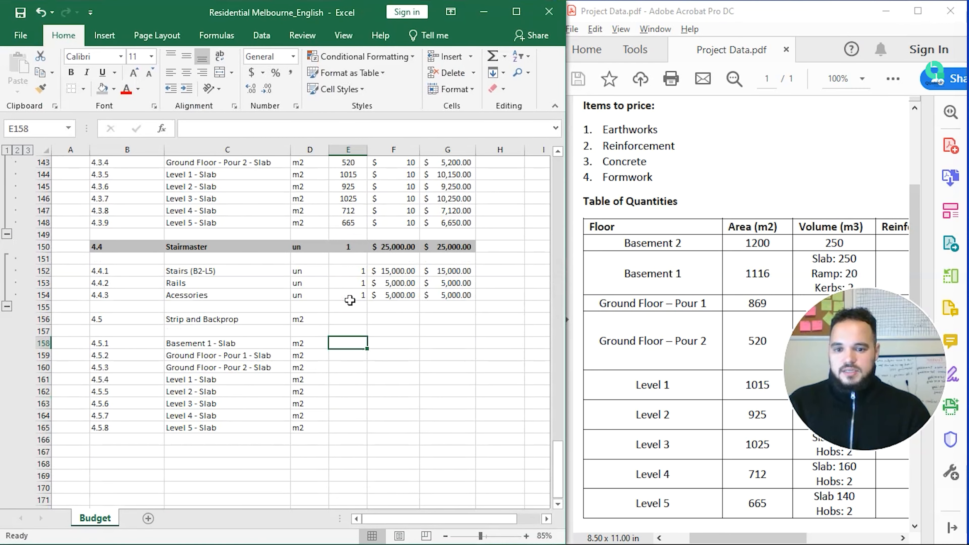
pyautogui.click(603, 332)
pyautogui.scroll(-6, 603, 332)
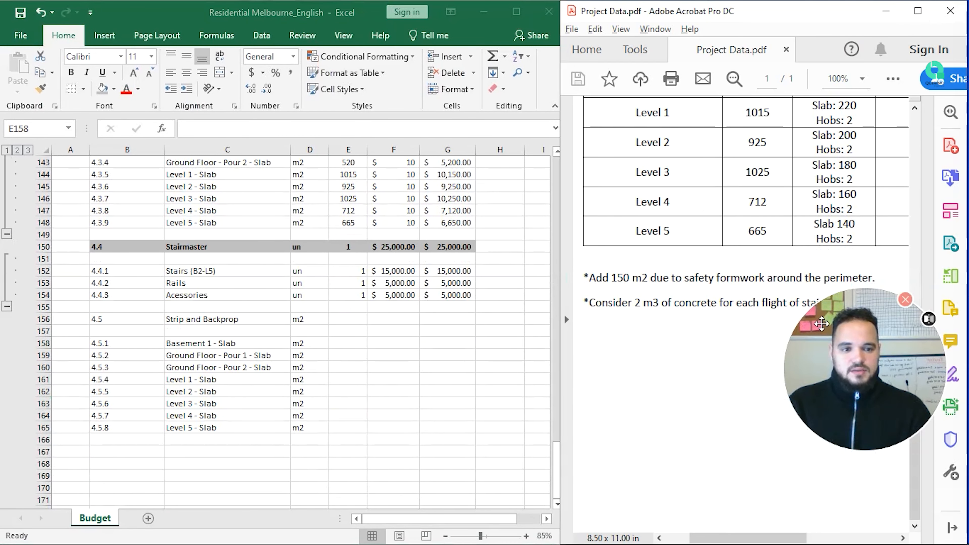
pyautogui.moveTo(831, 419); pyautogui.dragTo(832, 432)
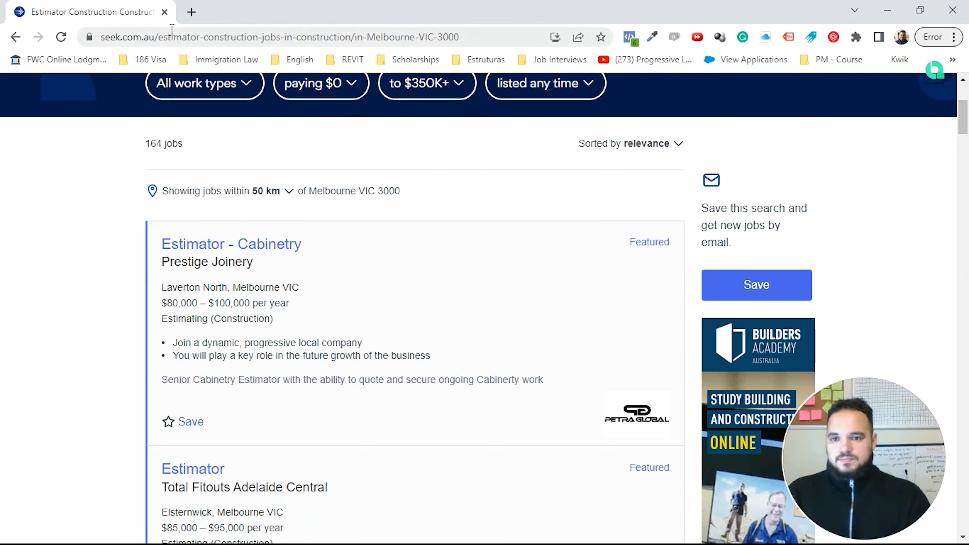
# Step: Search 'formwork' in Google Images and enlarge the Covert Procurement formwork photo
pyautogui.click(172, 30)
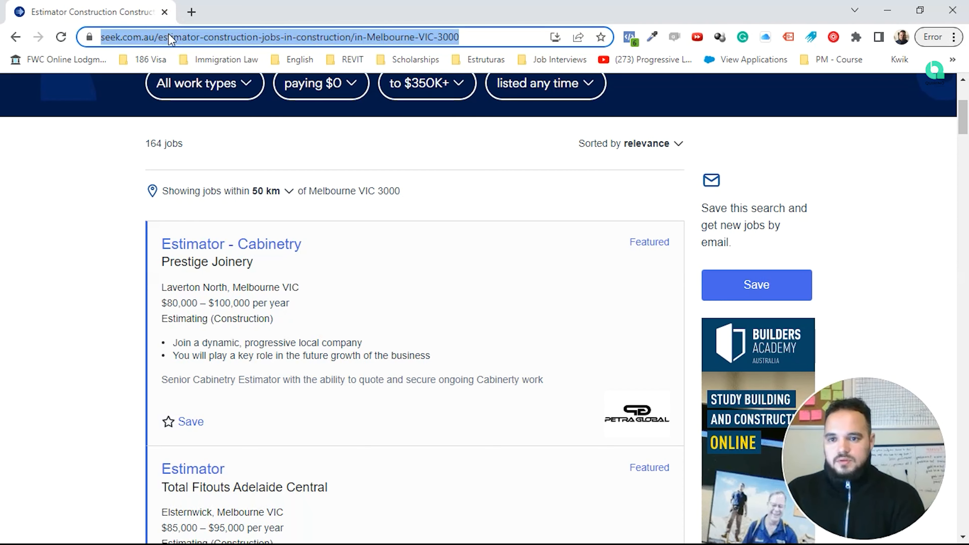
pyautogui.write('formwork')
pyautogui.press('Return')
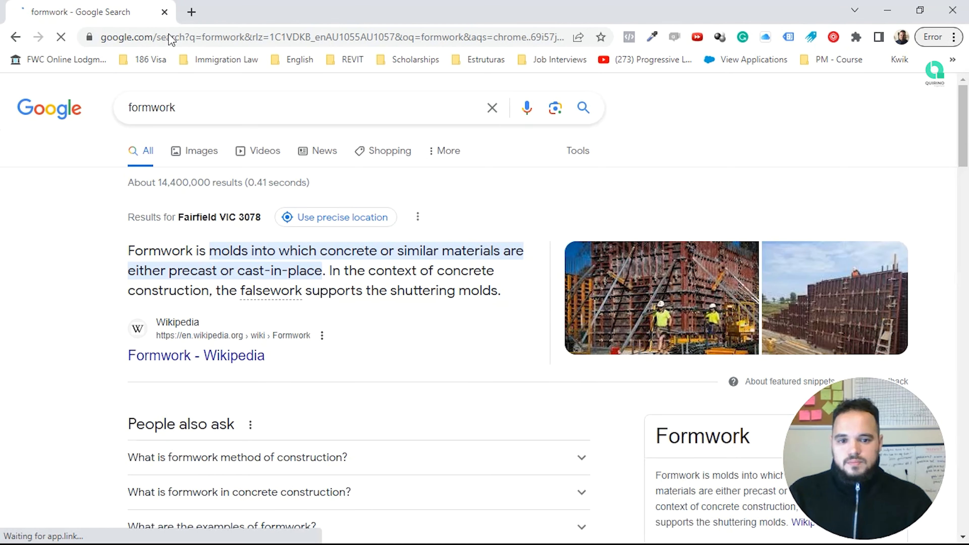
pyautogui.click(209, 152)
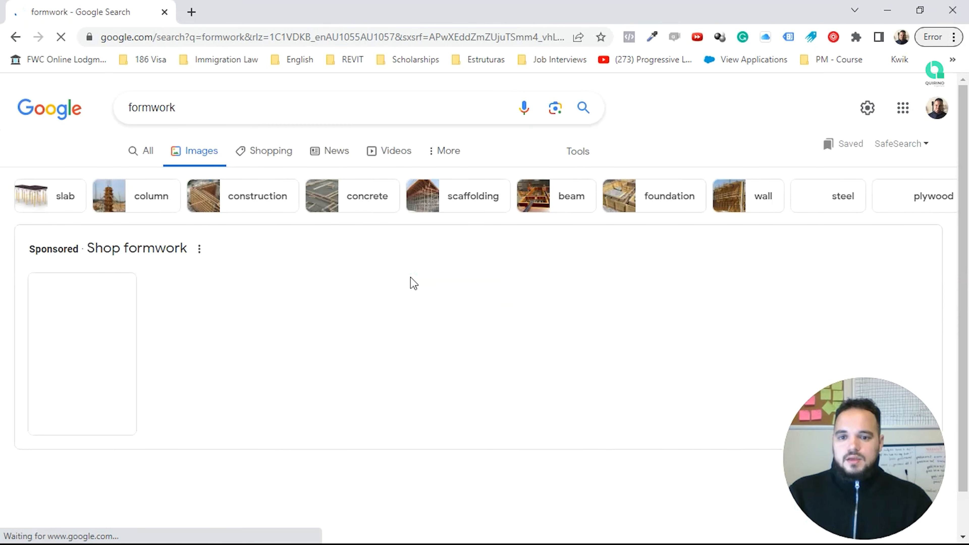
pyautogui.scroll(-7, 412, 285)
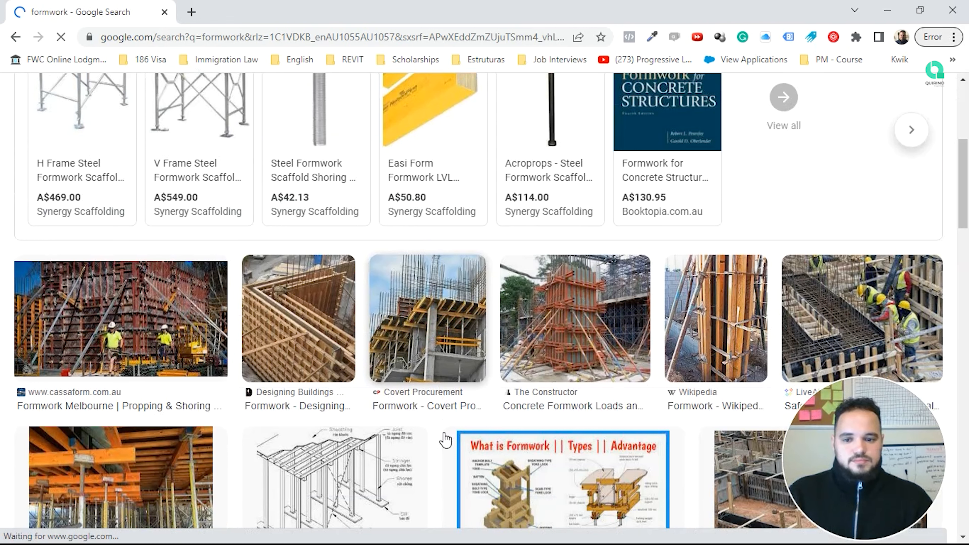
pyautogui.click(414, 318)
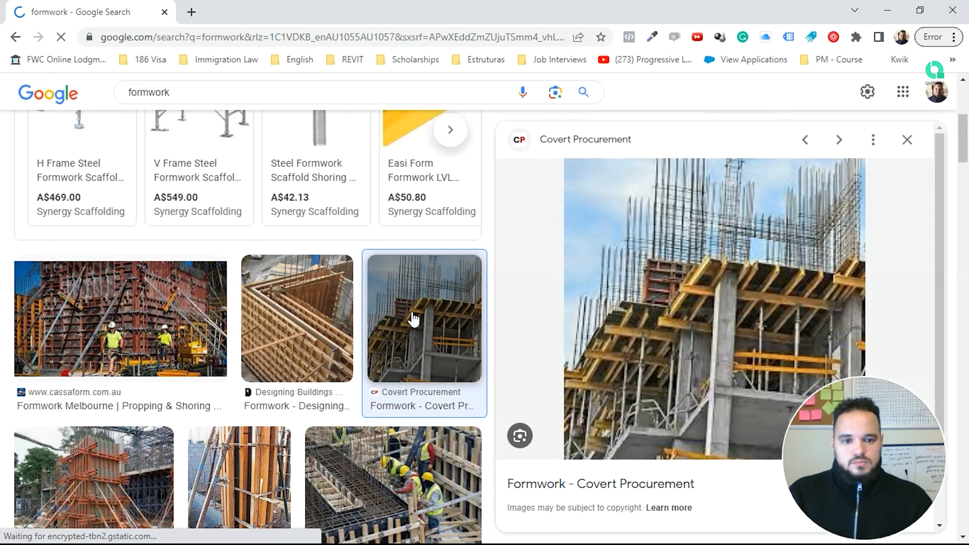
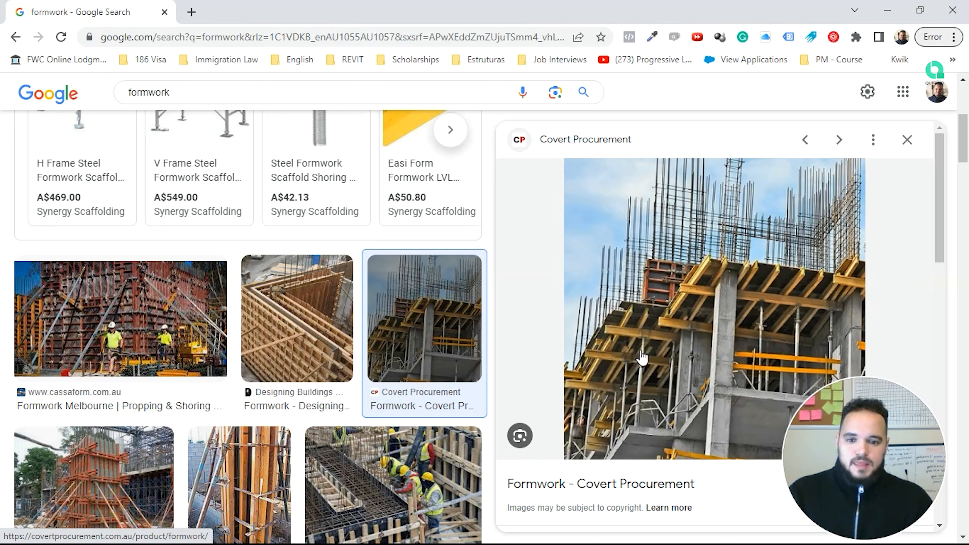
# Step: Start a new Google Images query, typing 'safety handrail slap' over 'formwork'
pyautogui.scroll(5, 264, 320)
pyautogui.scroll(-8, 267, 323)
pyautogui.scroll(10, 267, 322)
pyautogui.click(281, 102)
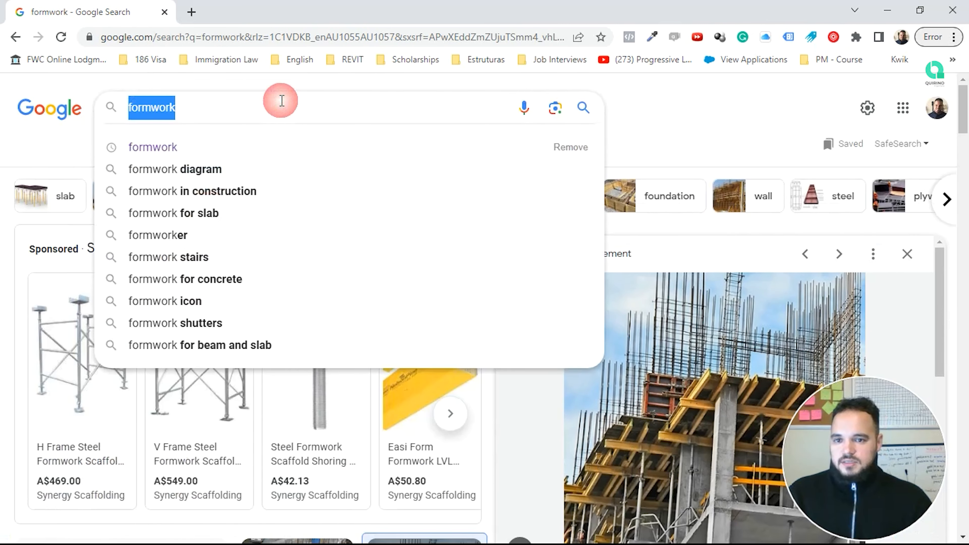
pyautogui.write('sa')
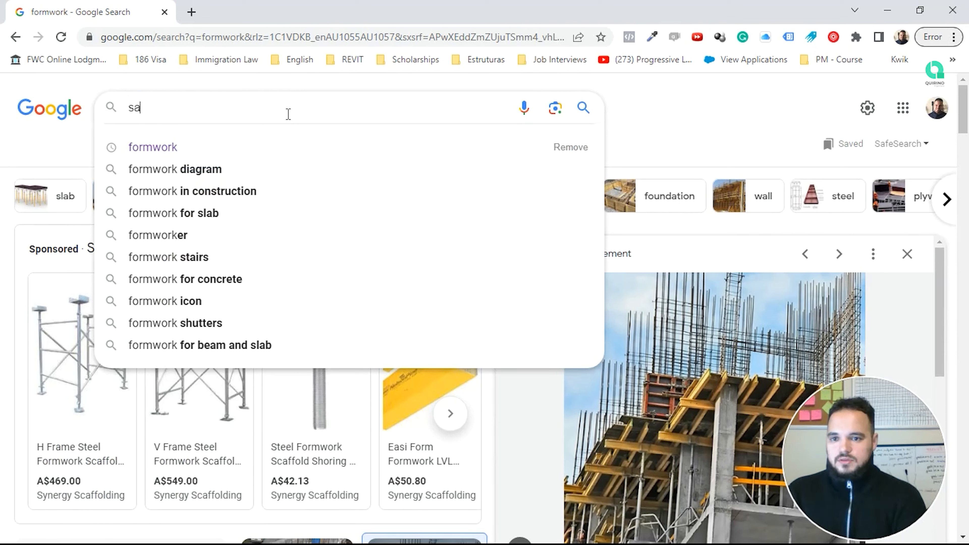
pyautogui.write('fety han')
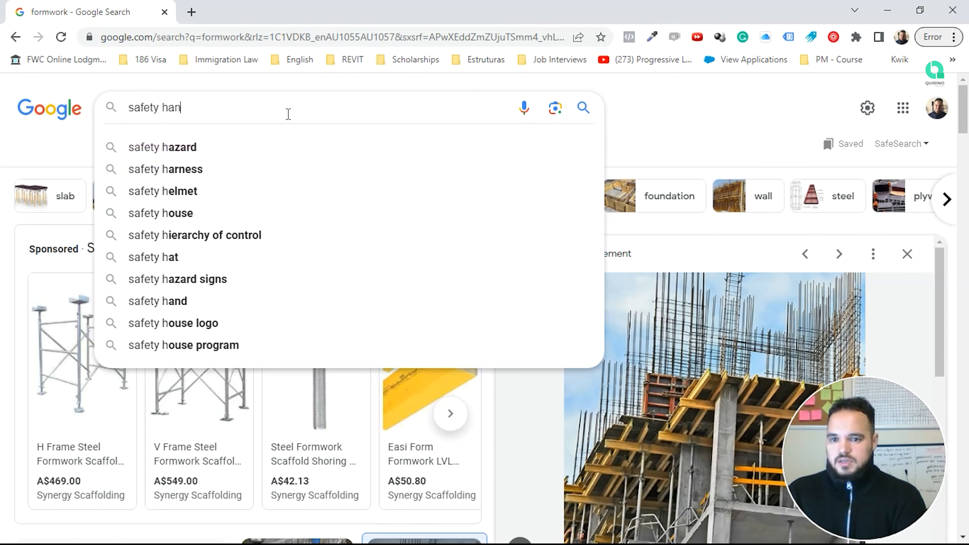
pyautogui.write('drail sl')
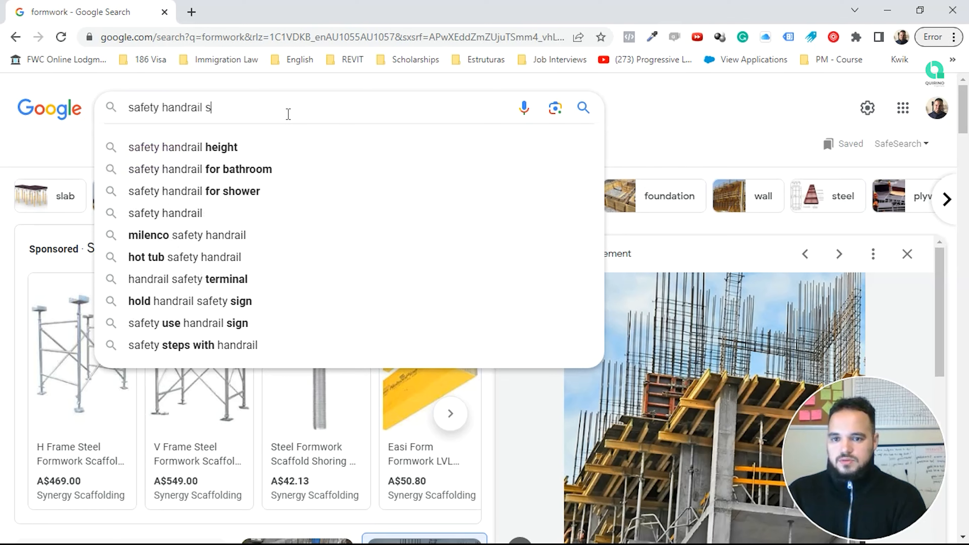
pyautogui.write('ap')
# Step: Correct the query to 'safety handrail slab', search, and preview the ULMA Construction handrail image
pyautogui.press('BackSpace')
pyautogui.write('b')
pyautogui.press('Return')
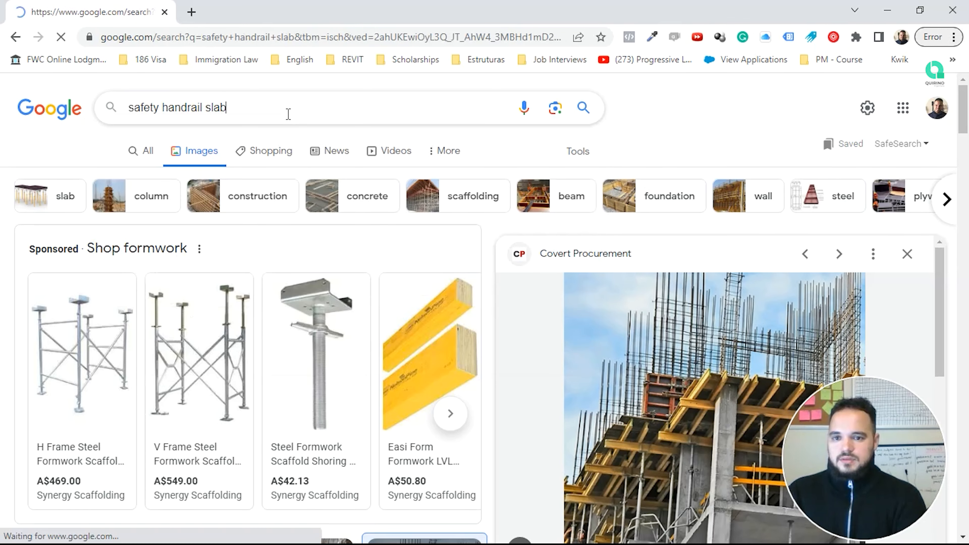
pyautogui.scroll(-5, 309, 260)
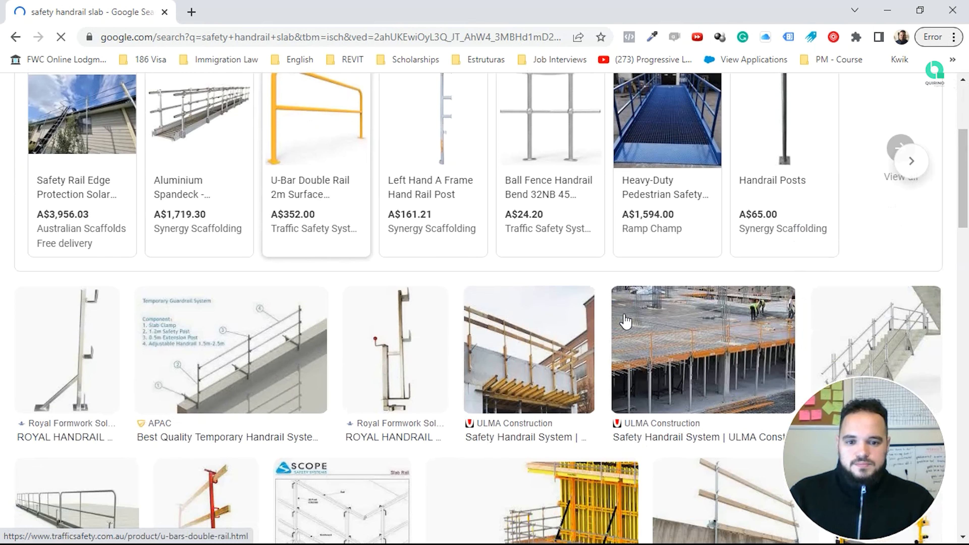
pyautogui.scroll(-2, 629, 325)
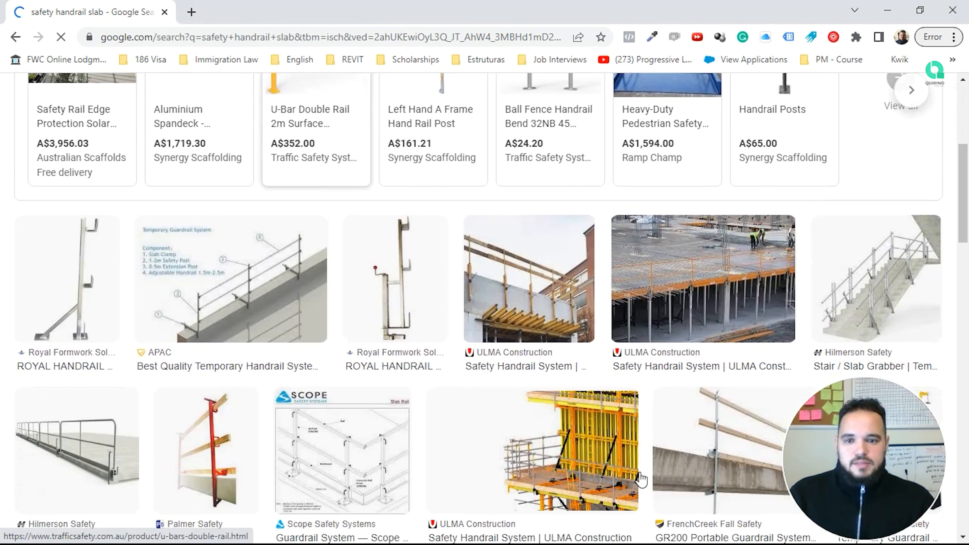
pyautogui.scroll(-3, 588, 449)
pyautogui.click(589, 313)
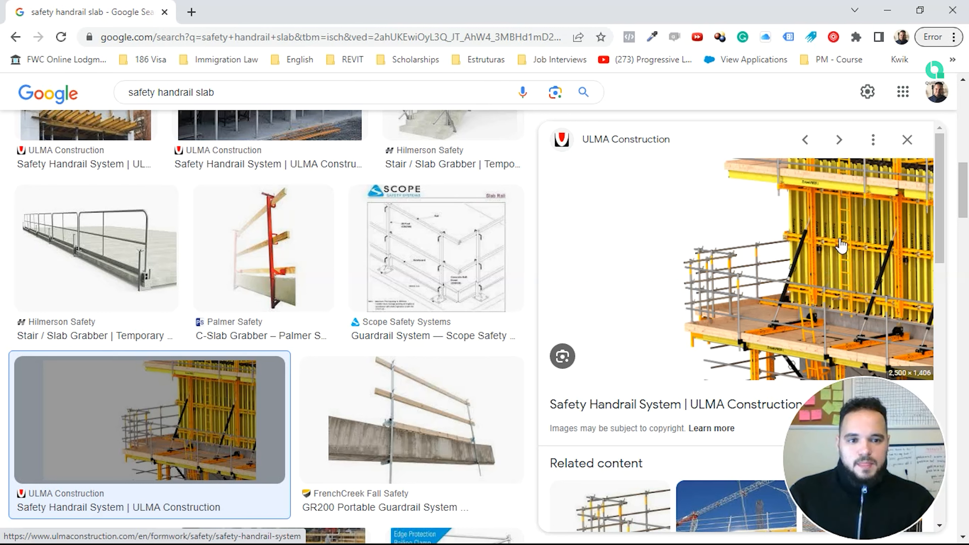
# Step: Browse related handrail images, then return to the ULMA handrail preview
pyautogui.scroll(-2, 842, 208)
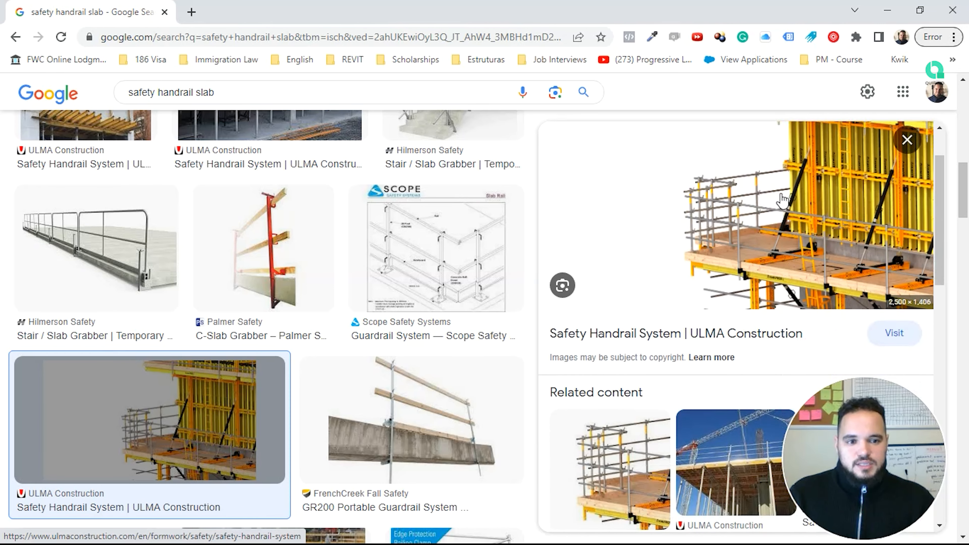
pyautogui.scroll(2, 850, 208)
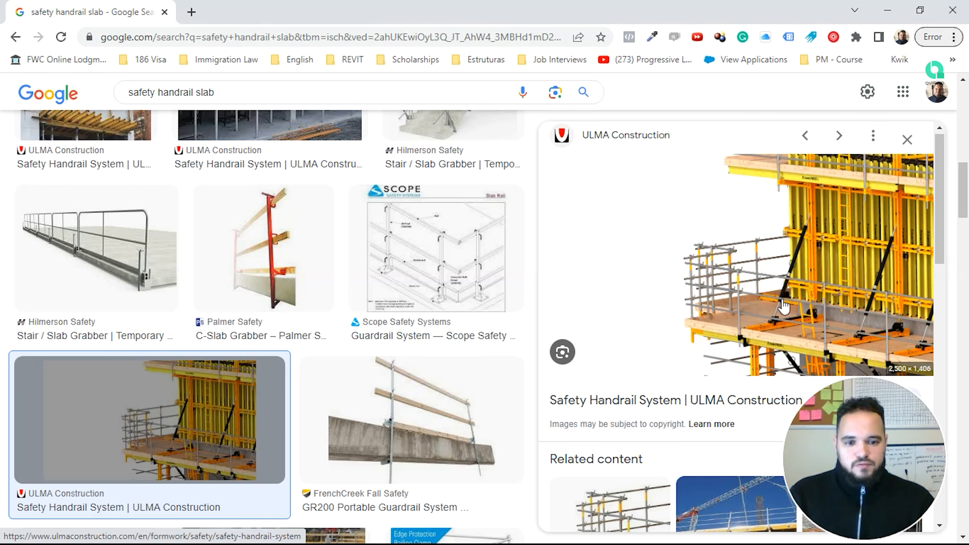
pyautogui.scroll(-5, 784, 304)
pyautogui.scroll(-5, 784, 305)
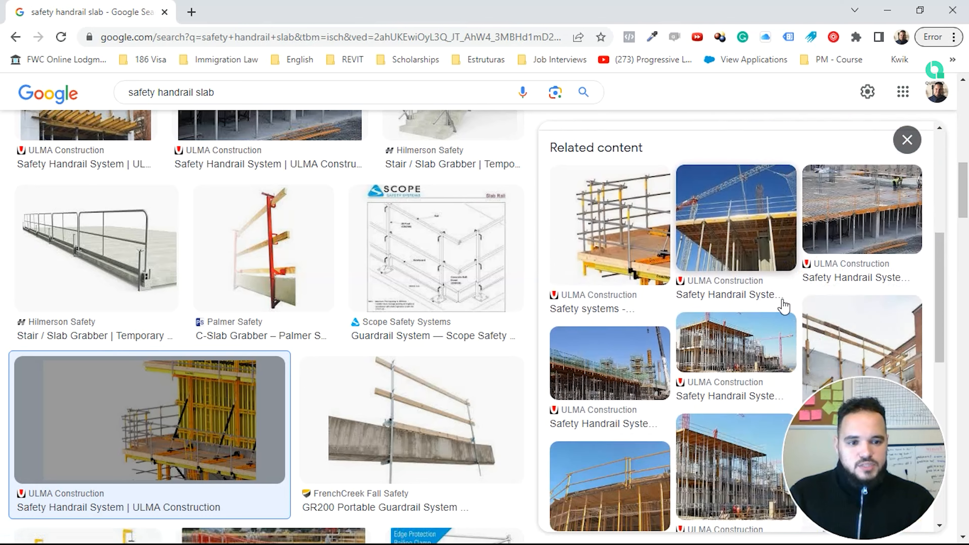
pyautogui.scroll(-5, 784, 305)
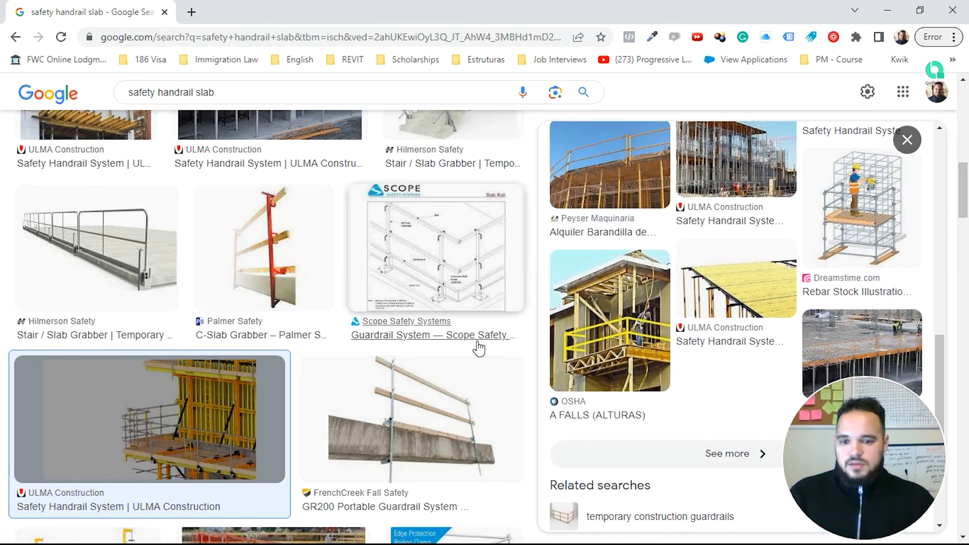
pyautogui.scroll(-5, 476, 346)
pyautogui.scroll(10, 477, 347)
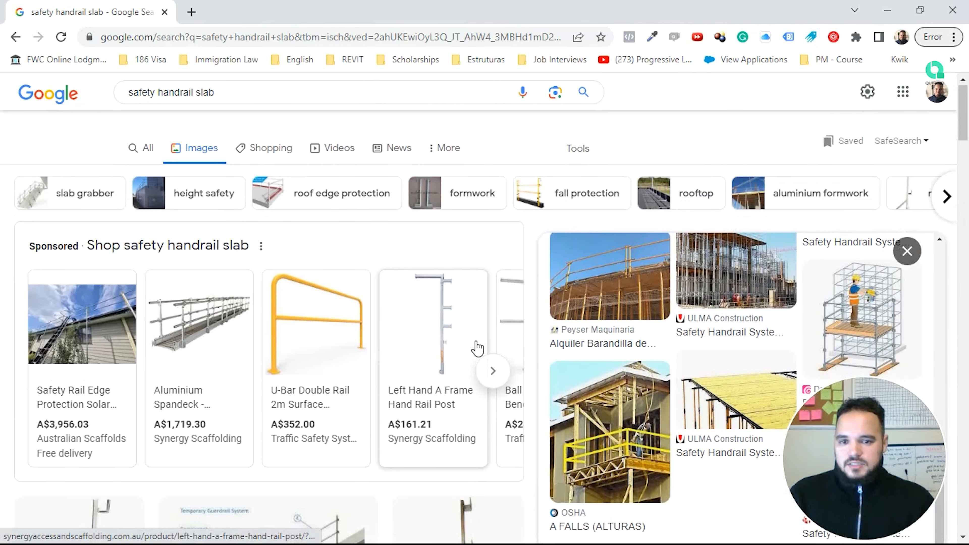
pyautogui.click(16, 38)
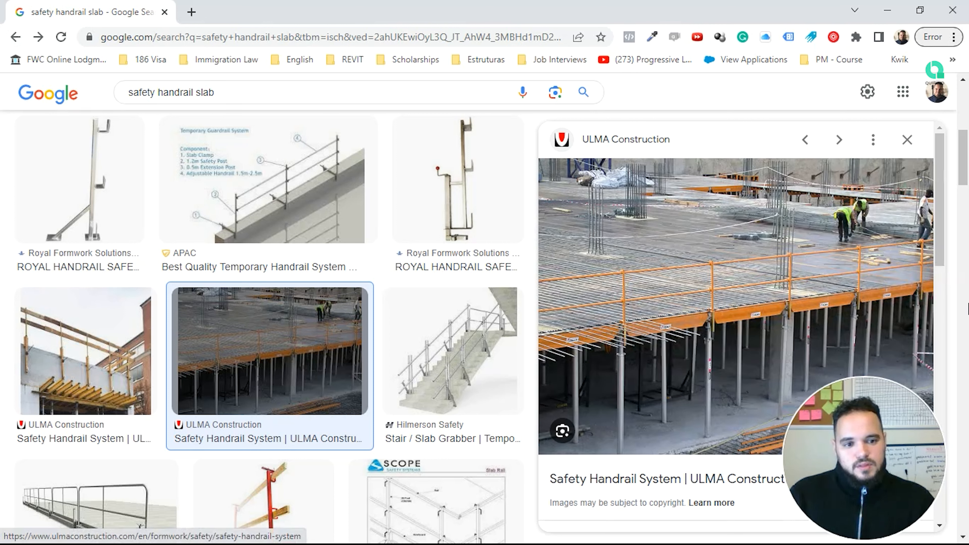
# Step: Browse more results, go back to the earlier ULMA slab preview, and minimise Chrome
pyautogui.scroll(8, 329, 309)
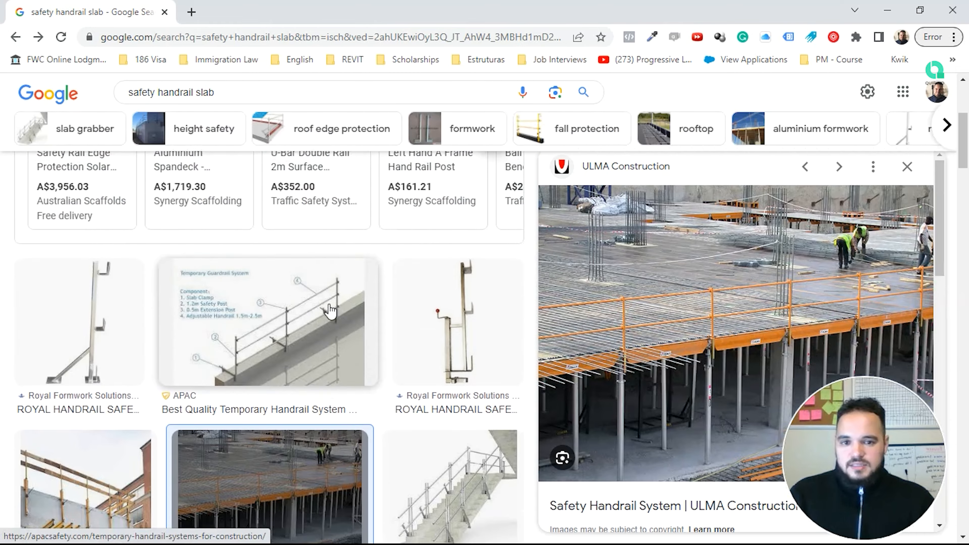
pyautogui.moveTo(330, 311)
pyautogui.scroll(-10, 330, 311)
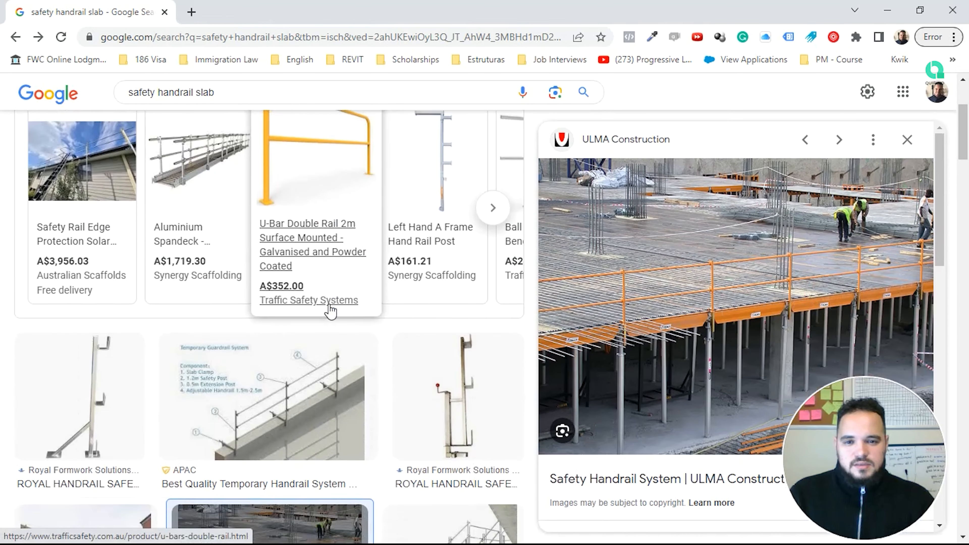
pyautogui.scroll(-15, 331, 312)
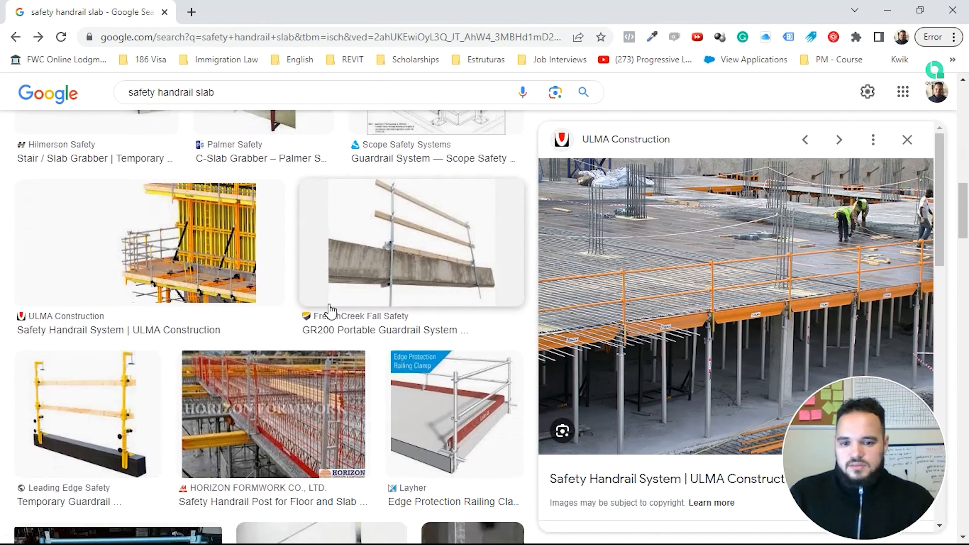
pyautogui.scroll(-7, 330, 311)
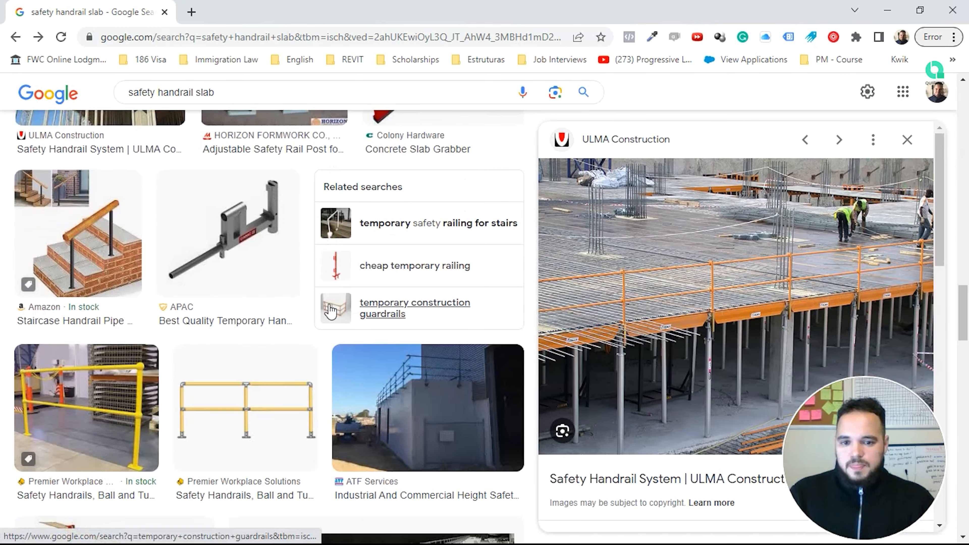
pyautogui.scroll(-8, 330, 311)
pyautogui.scroll(-5, 330, 311)
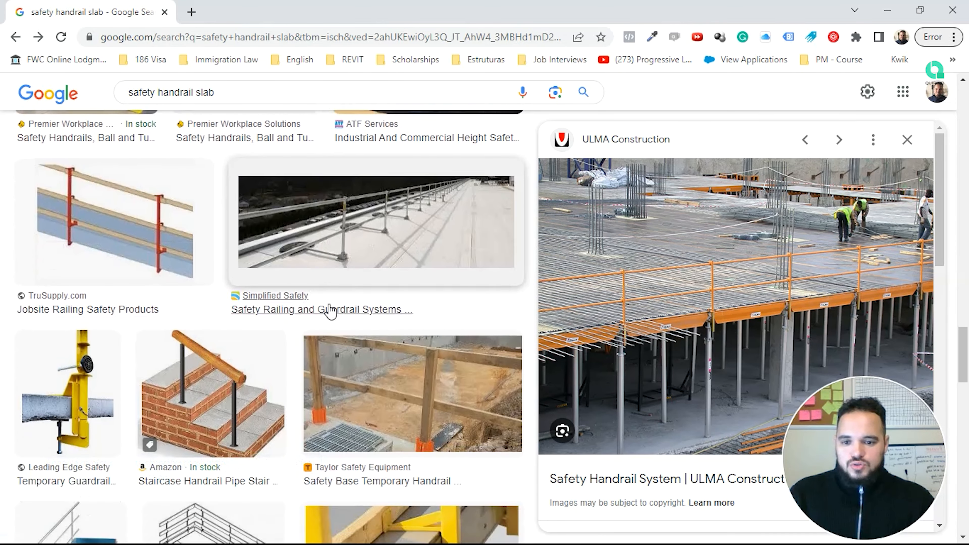
pyautogui.scroll(20, 331, 312)
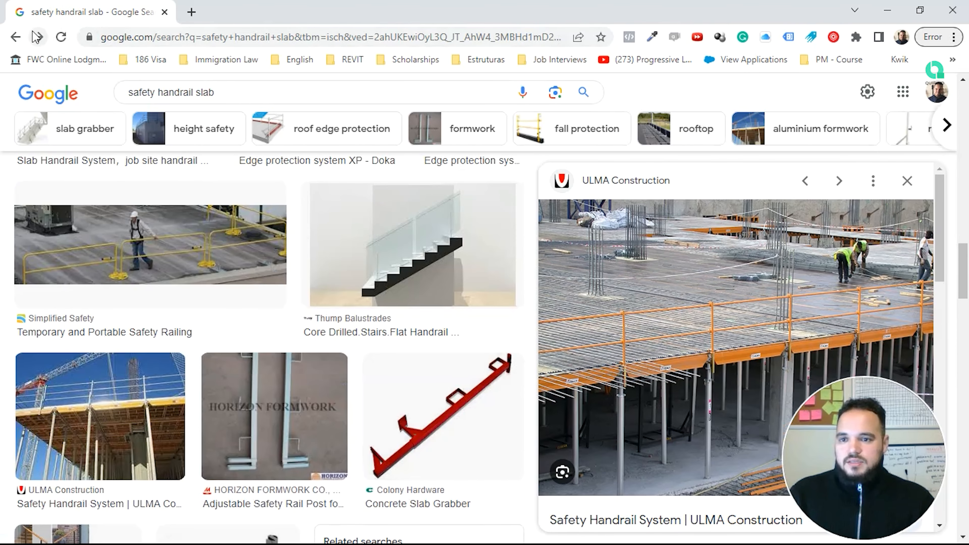
pyautogui.click(34, 37)
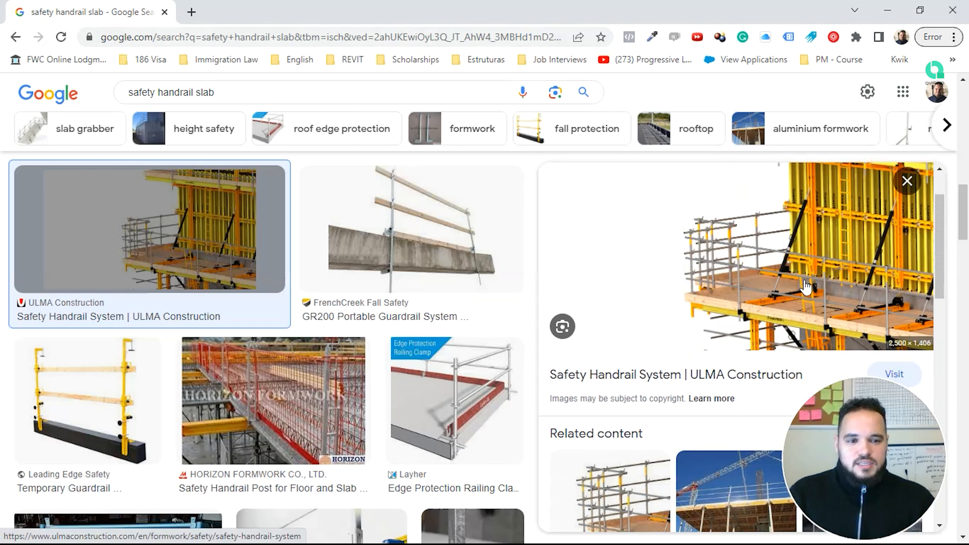
pyautogui.click(887, 12)
# Step: In Project Data.pdf, highlight the floor areas and the Basement 2 area of 1200
pyautogui.scroll(5, 643, 278)
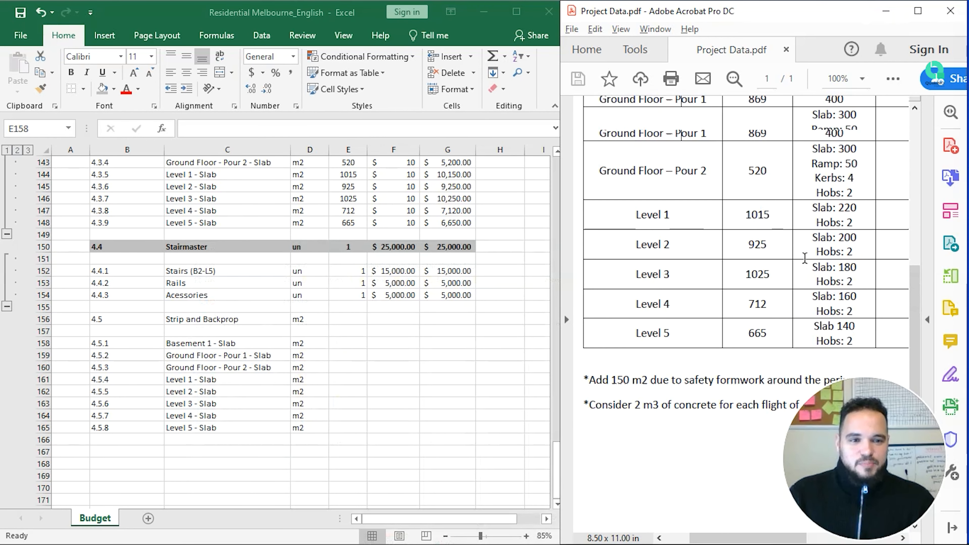
pyautogui.moveTo(778, 180); pyautogui.dragTo(757, 378)
pyautogui.click(757, 410)
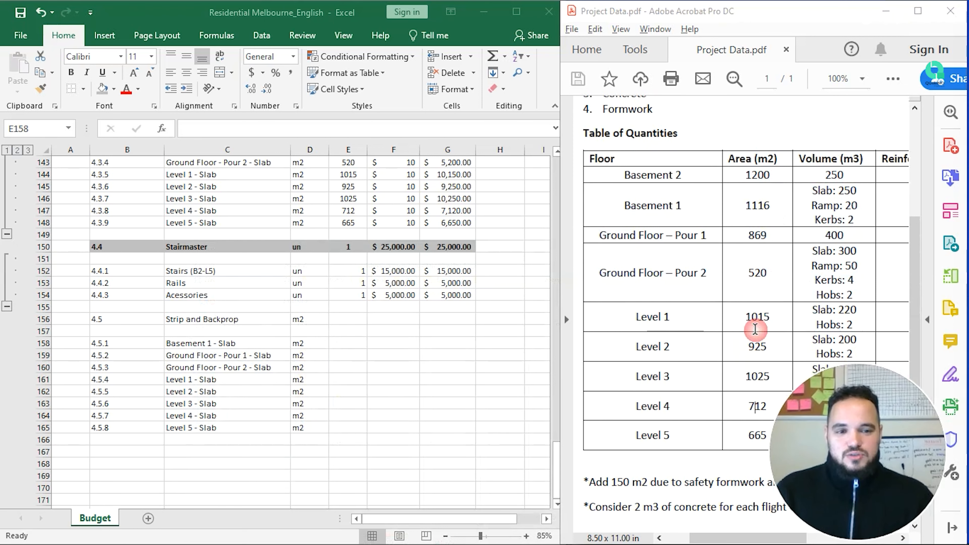
pyautogui.moveTo(812, 369)
pyautogui.mouseDown()
pyautogui.moveTo(825, 392)
pyautogui.moveTo(808, 376)
pyautogui.mouseUp()
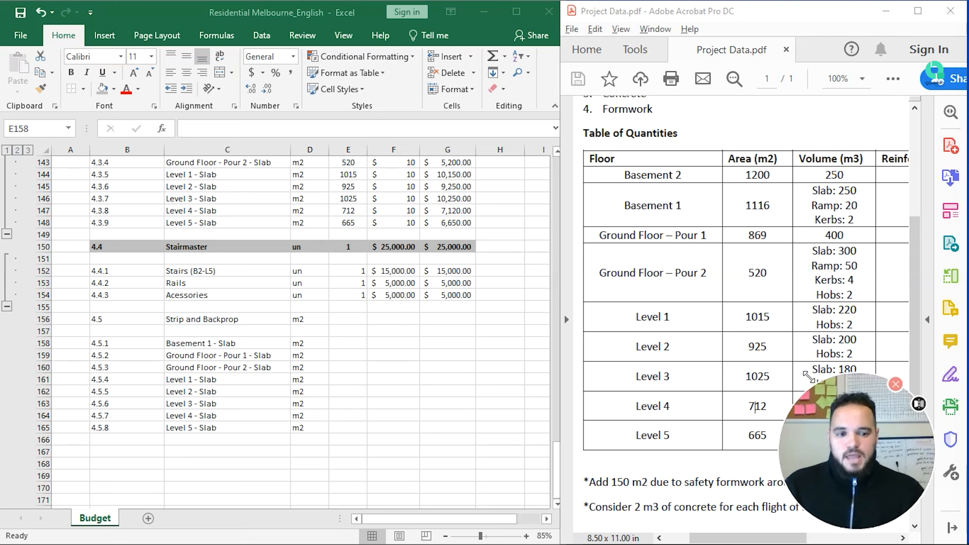
pyautogui.moveTo(773, 177); pyautogui.dragTo(746, 174)
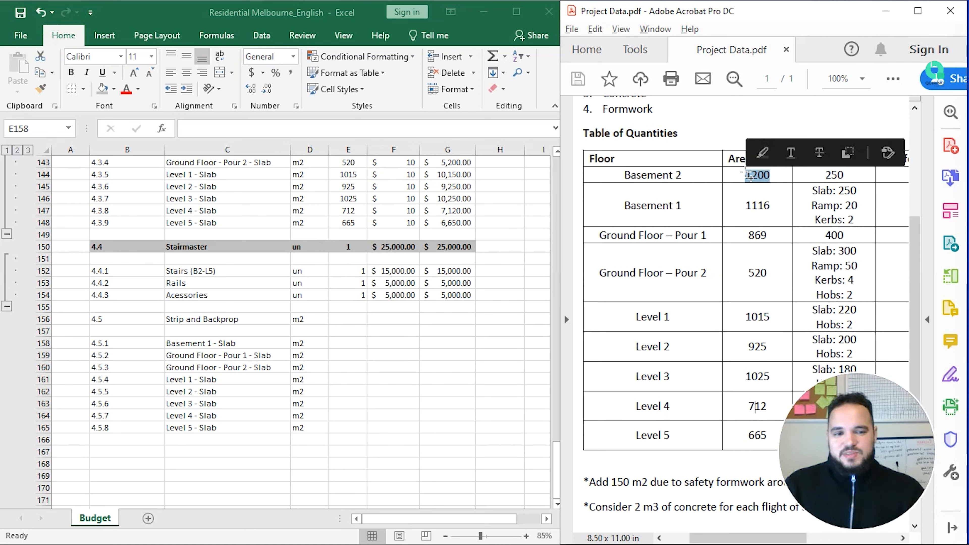
pyautogui.scroll(-3, 749, 233)
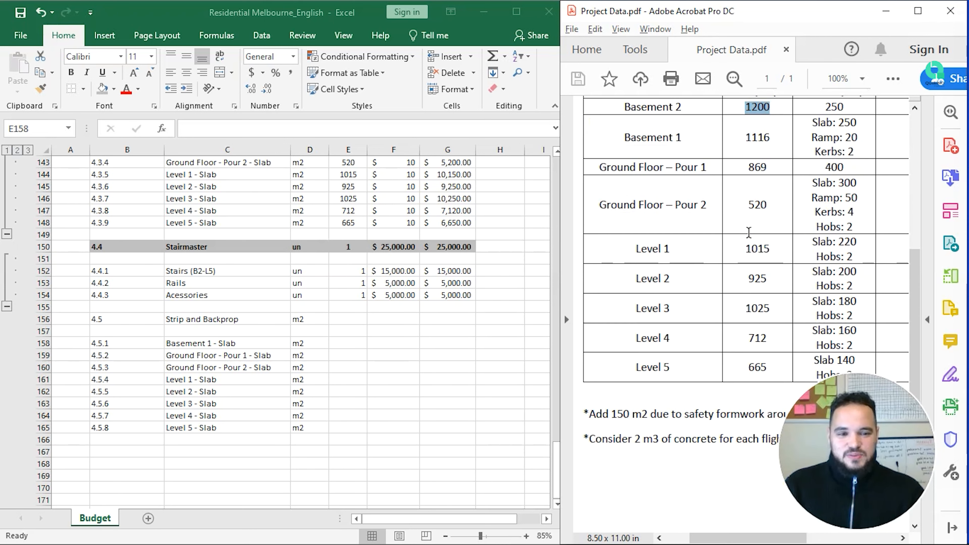
# Step: In the budget spreadsheet, enter a 150 allowance in G158
pyautogui.click(348, 346)
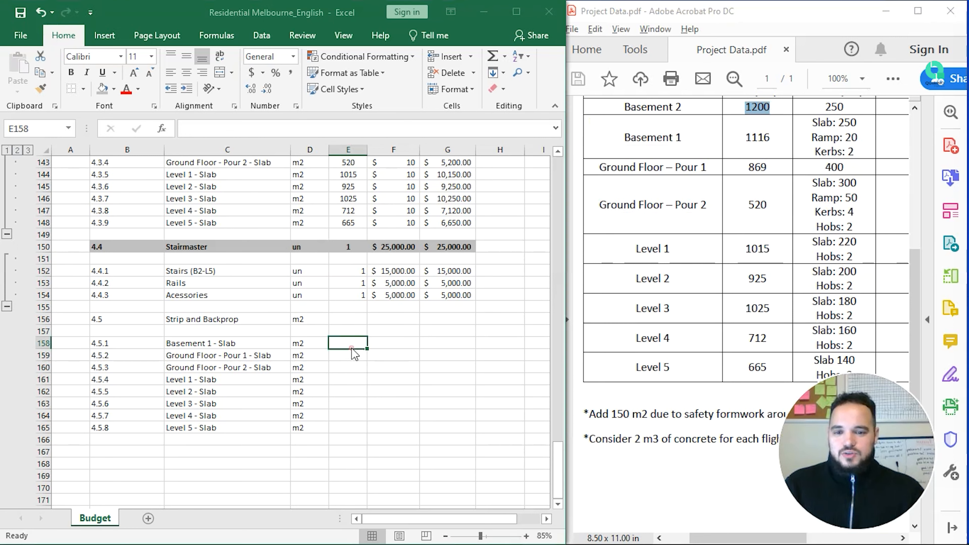
pyautogui.scroll(1, 382, 367)
pyautogui.click(470, 393)
pyautogui.click(467, 380)
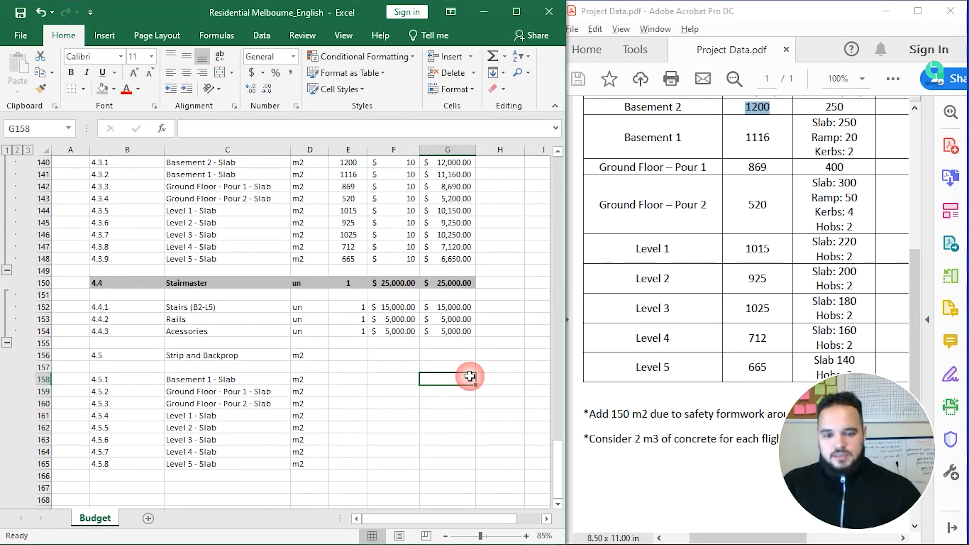
pyautogui.write('150')
pyautogui.press('Return')
pyautogui.press('Left')
pyautogui.press('Left')
pyautogui.press('Up')
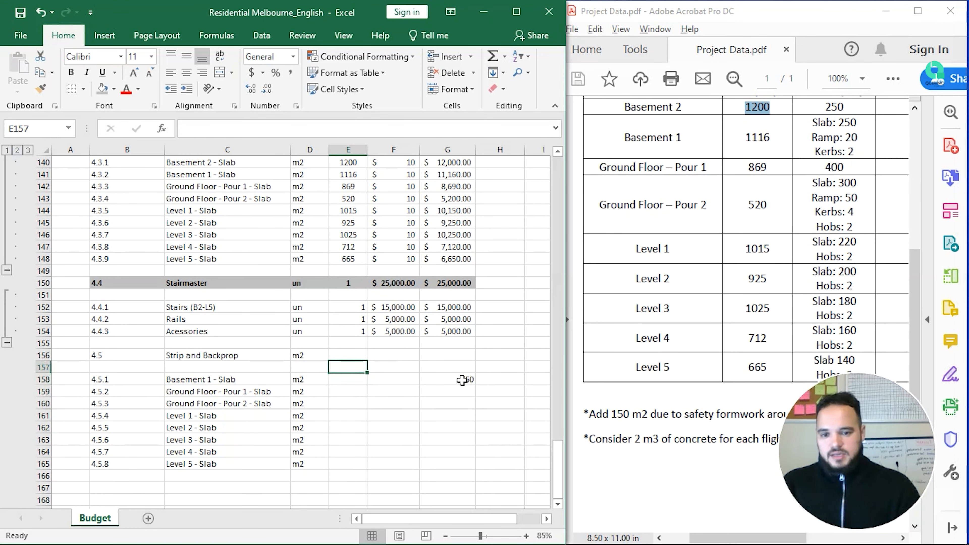
# Step: Set E158 to =SUM(E140,$G$158), giving 1350 for Basement 1 - Slab
pyautogui.write('=SUM(')
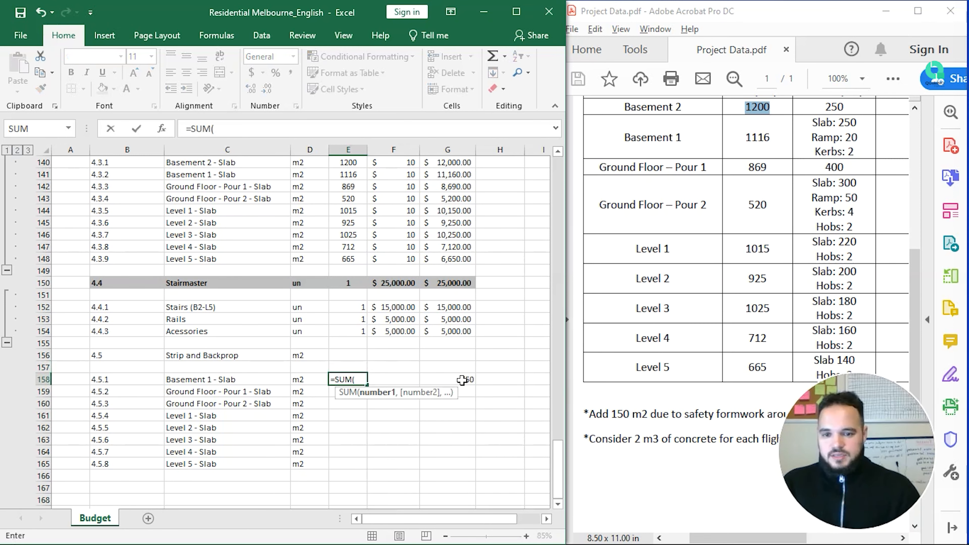
pyautogui.press('Escape')
pyautogui.write('=sum(')
pyautogui.scroll(1, 462, 379)
pyautogui.click(352, 200)
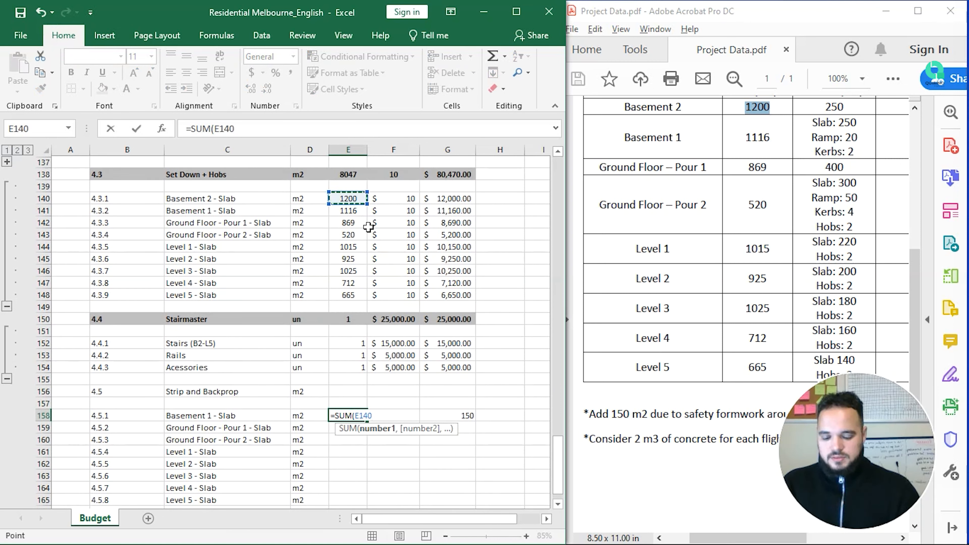
pyautogui.write(',')
pyautogui.click(454, 420)
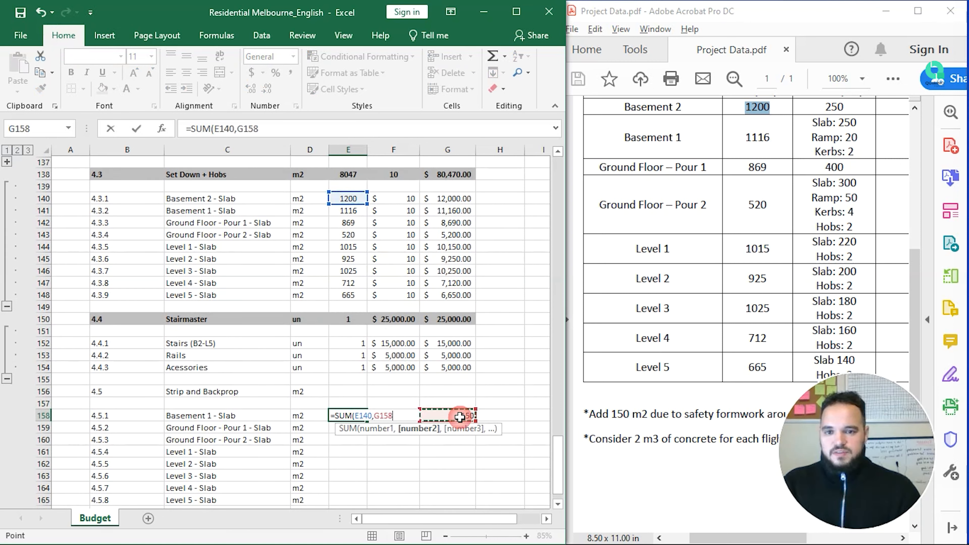
pyautogui.click(241, 129)
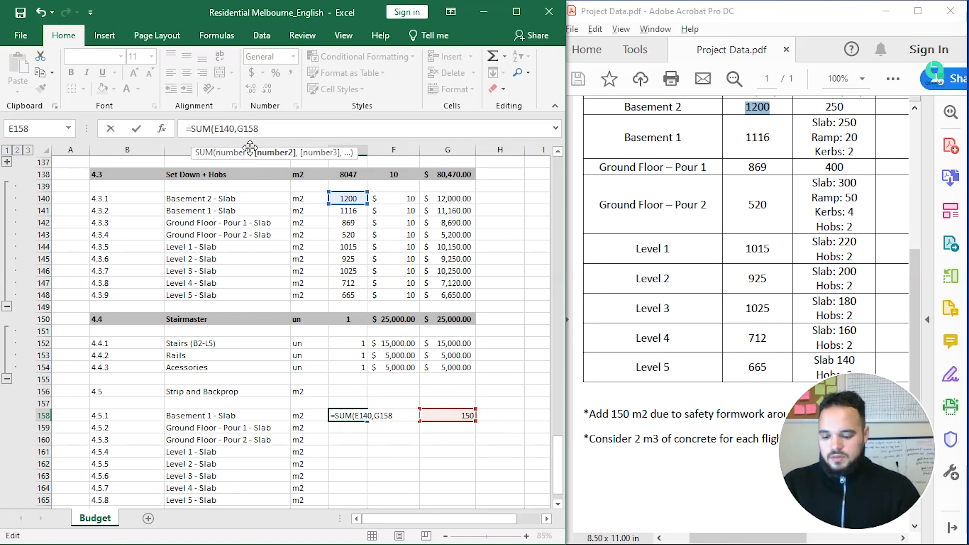
pyautogui.write('$G$')
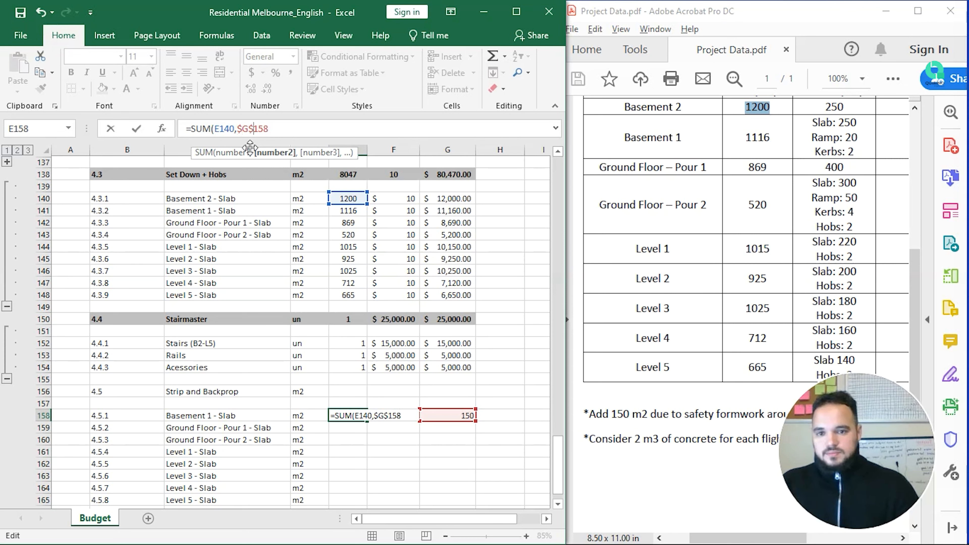
pyautogui.press('Return')
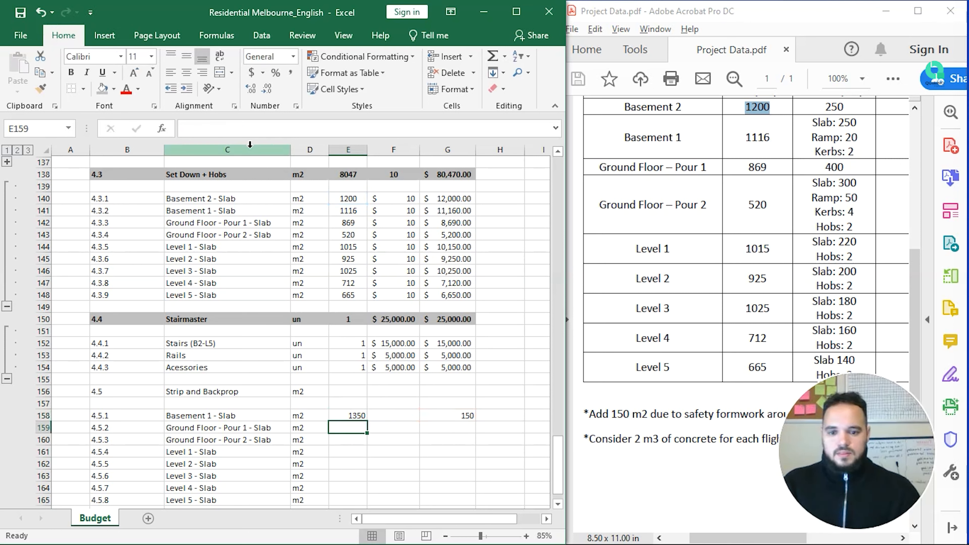
pyautogui.press('Up')
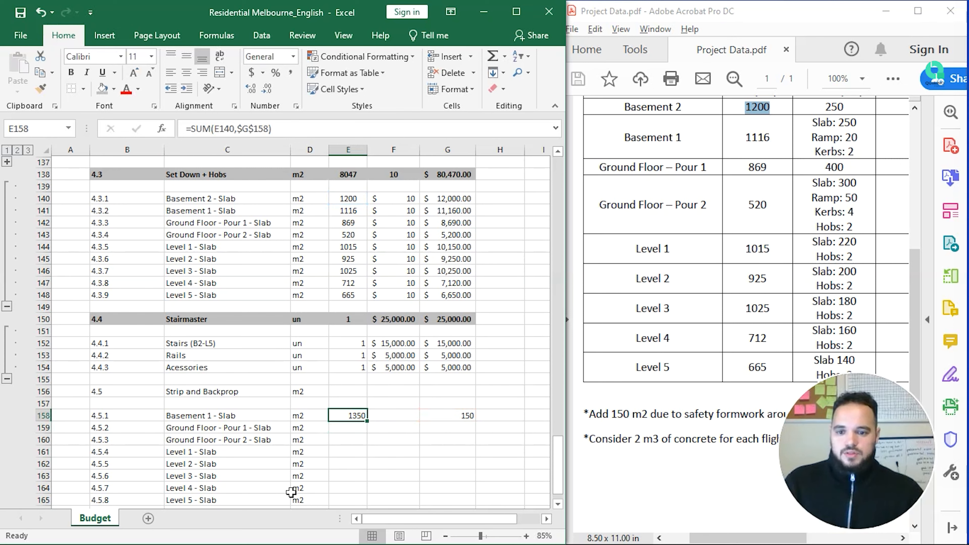
# Step: Fill the E158 quantity formula down to Level 5 and check the first few formulas
pyautogui.scroll(-2, 334, 450)
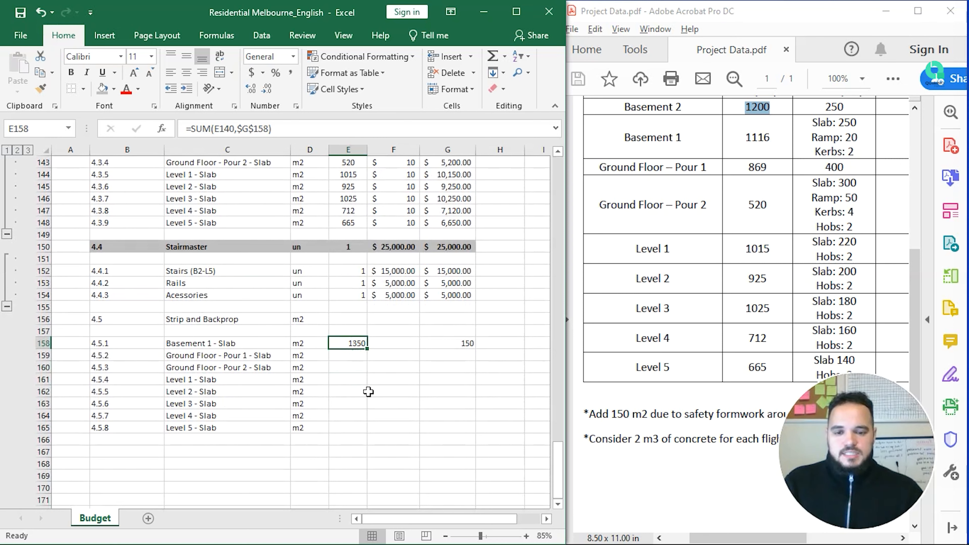
pyautogui.doubleClick(368, 349)
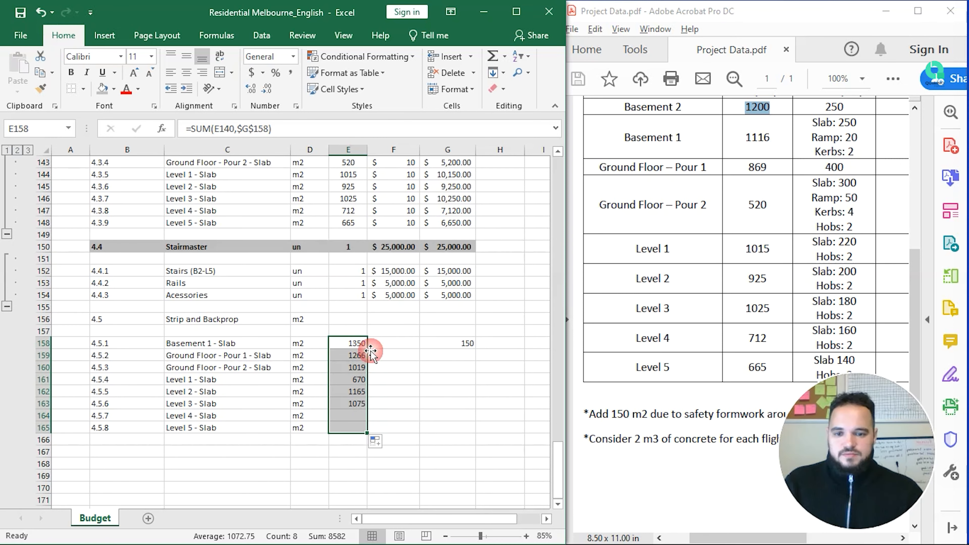
pyautogui.scroll(3, 370, 346)
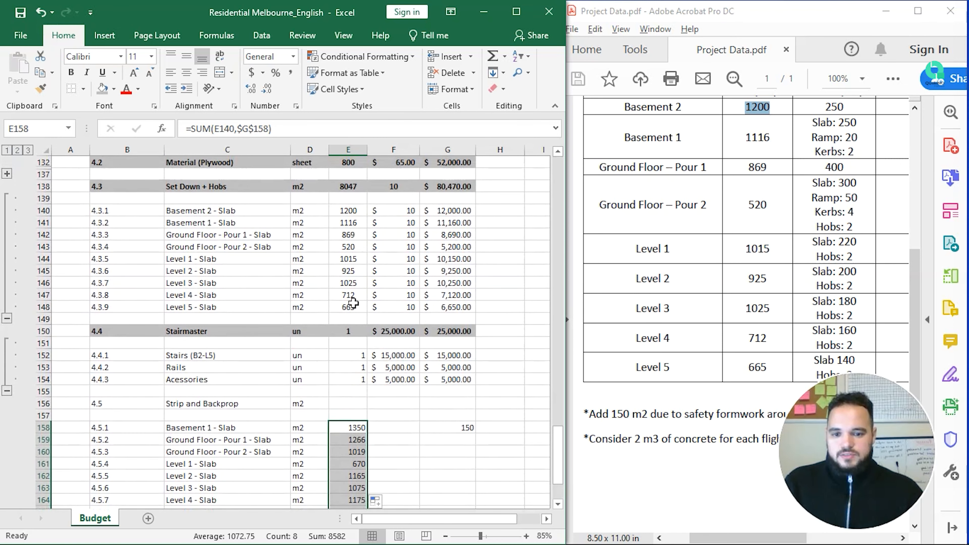
pyautogui.scroll(-1, 366, 420)
pyautogui.click(357, 417)
pyautogui.press('F2')
pyautogui.press('Return')
pyautogui.press('F2')
pyautogui.press('Return')
pyautogui.press('F2')
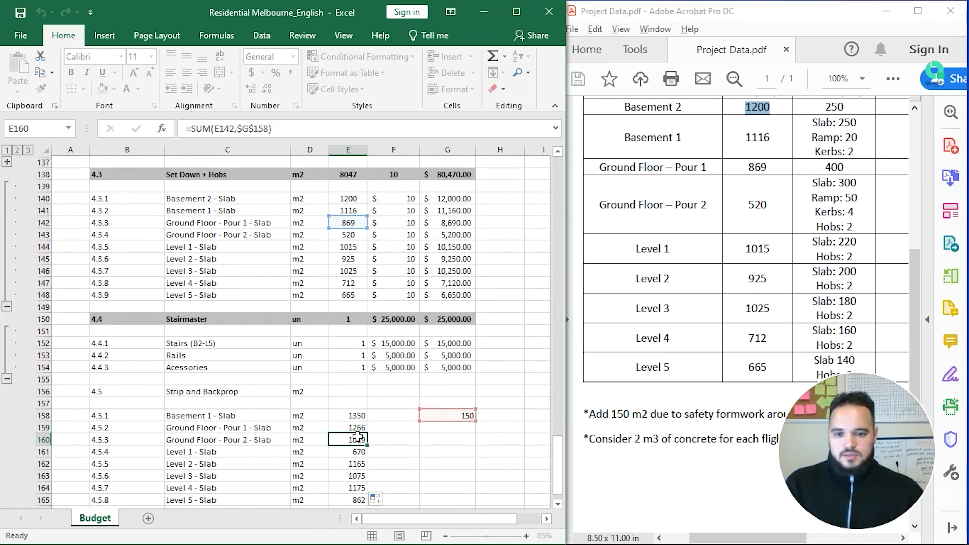
pyautogui.press('Return')
pyautogui.scroll(-3, 354, 445)
# Step: Convert E158:E165 to fixed values, 1350 down to 862, and select the 150 helper in G158
pyautogui.moveTo(357, 379); pyautogui.dragTo(359, 465)
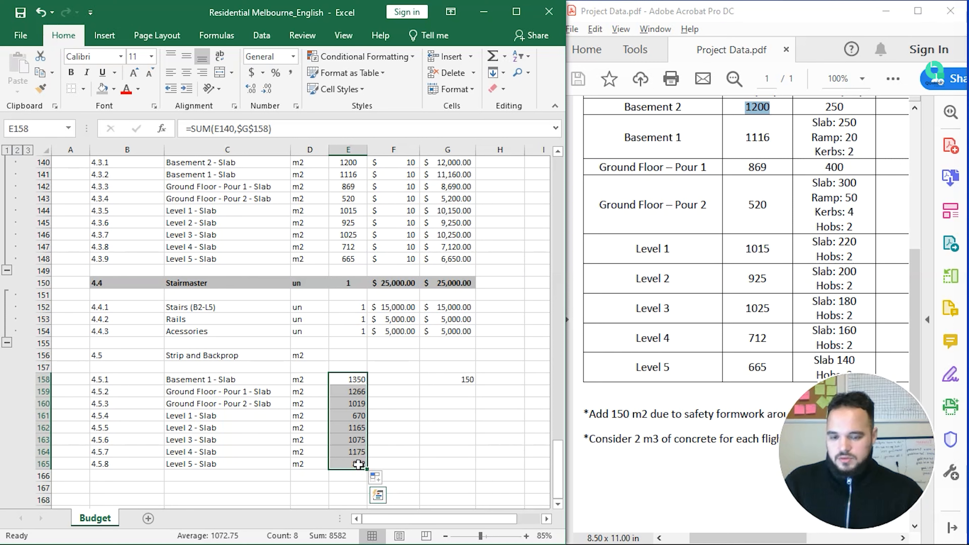
pyautogui.hotkey('ctrl', 'c')
pyautogui.click(359, 380)
pyautogui.rightClick(359, 380)
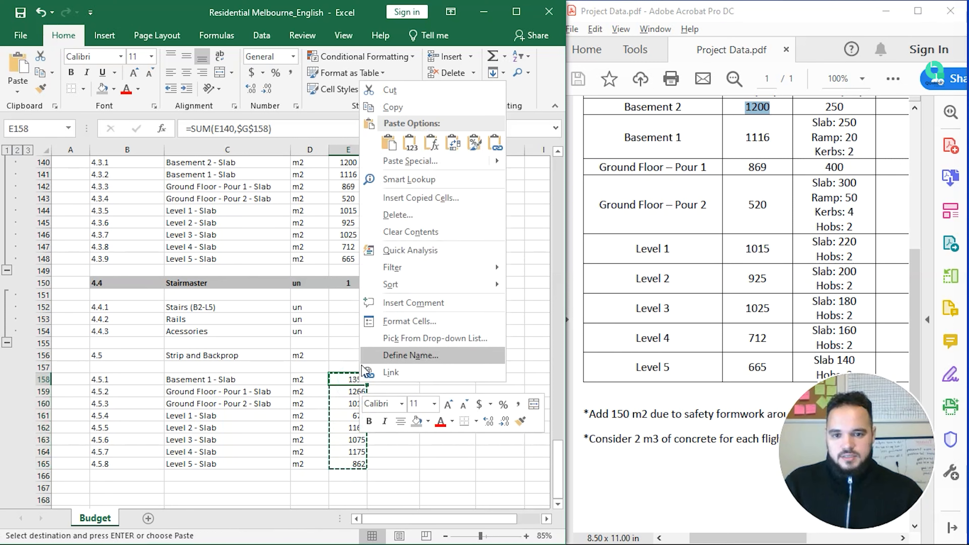
pyautogui.click(393, 141)
pyautogui.click(415, 415)
pyautogui.moveTo(357, 380); pyautogui.dragTo(359, 465)
pyautogui.click(473, 378)
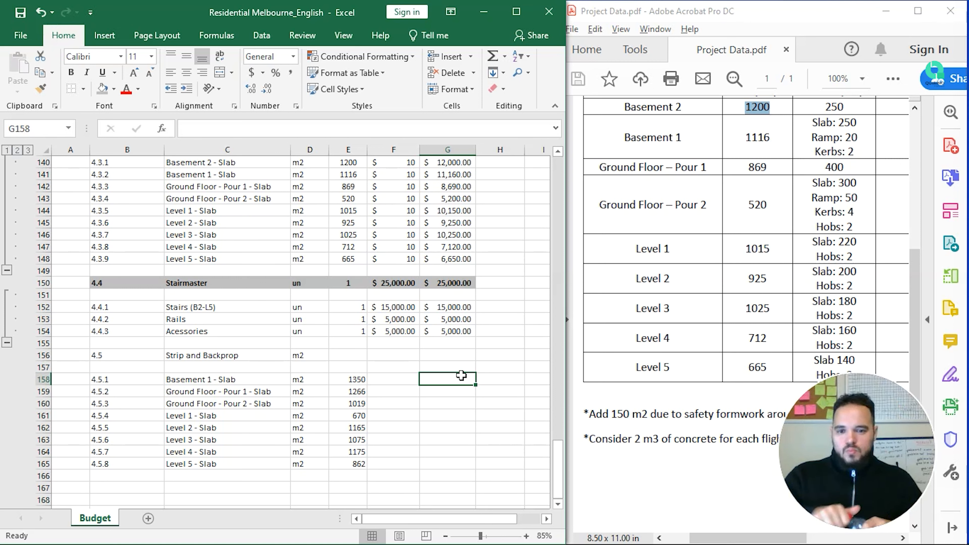
# Step: Note 12 in I158 and 30 in J158 beside the Basement 1 - Slab row
pyautogui.press('Left')
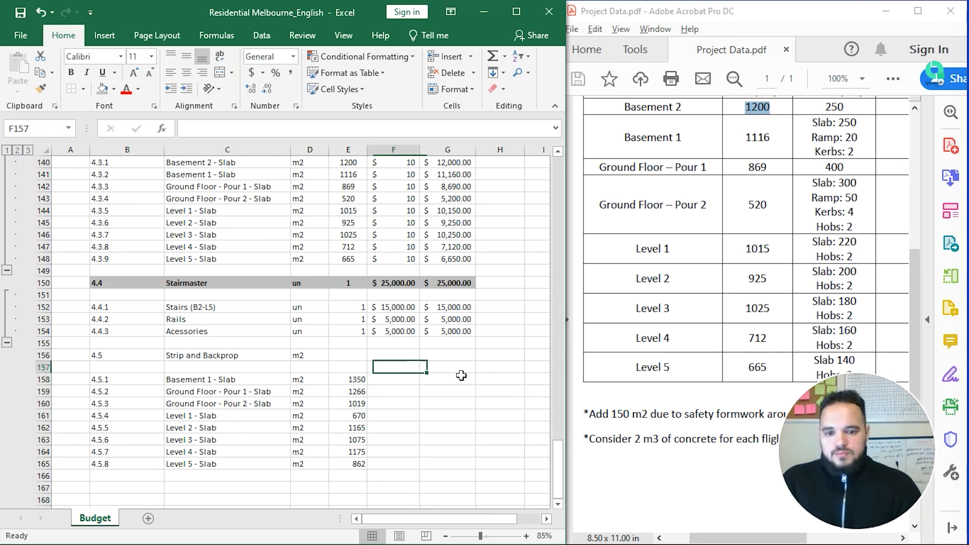
pyautogui.press('Left')
pyautogui.press('Right')
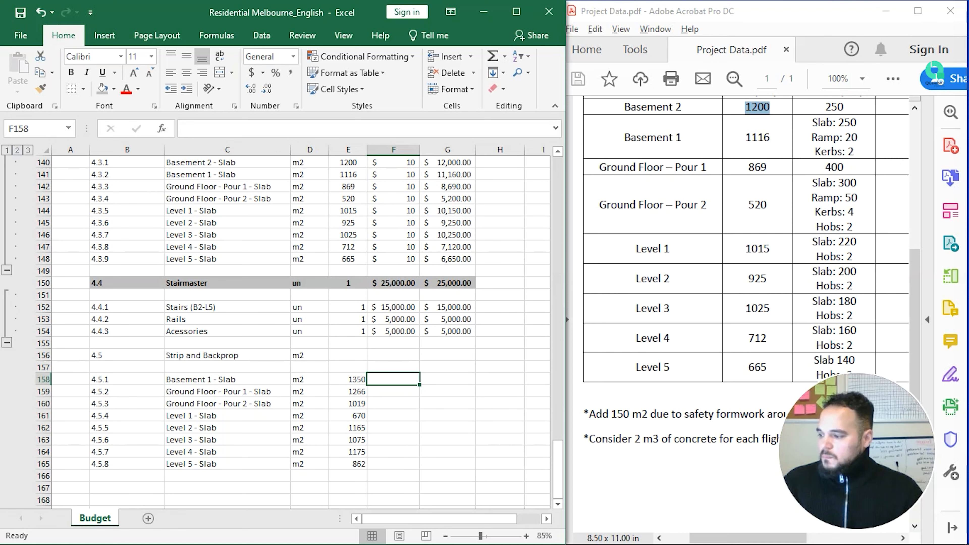
pyautogui.click(439, 358)
pyautogui.press('Right')
pyautogui.press('Down')
pyautogui.press('Down')
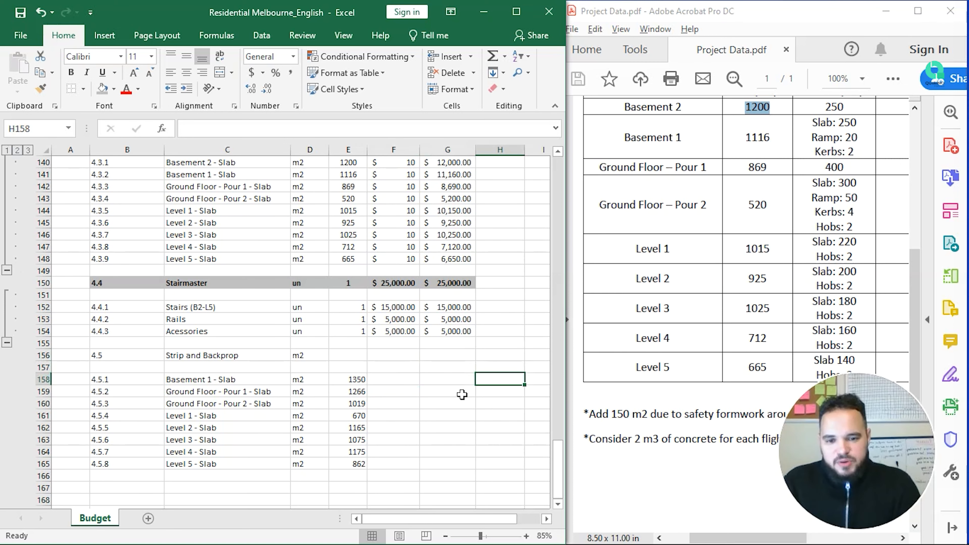
pyautogui.press('Right')
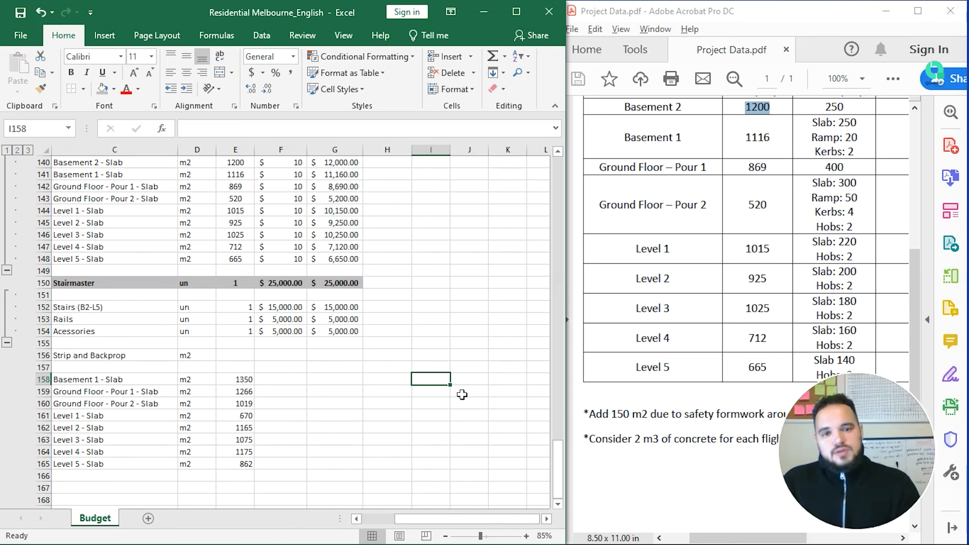
pyautogui.write('12')
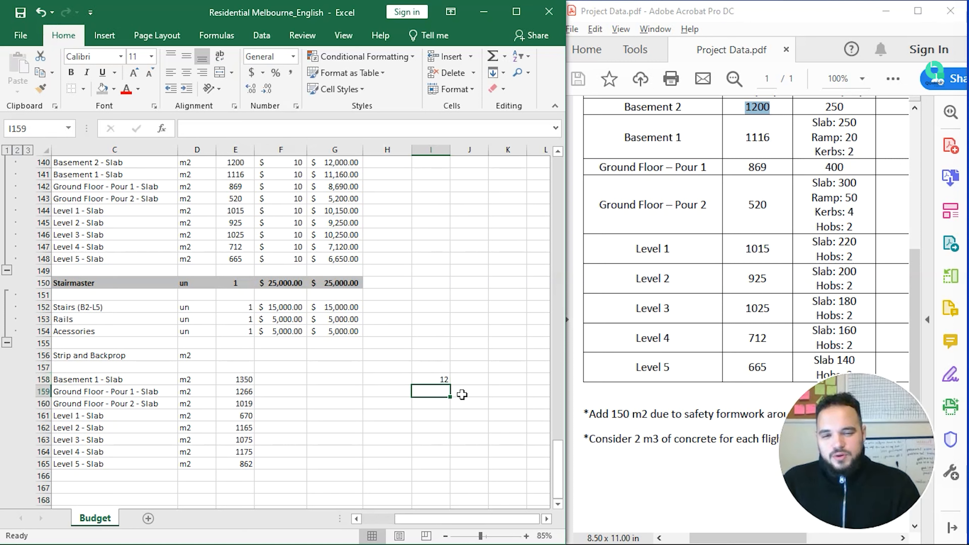
pyautogui.press('Right')
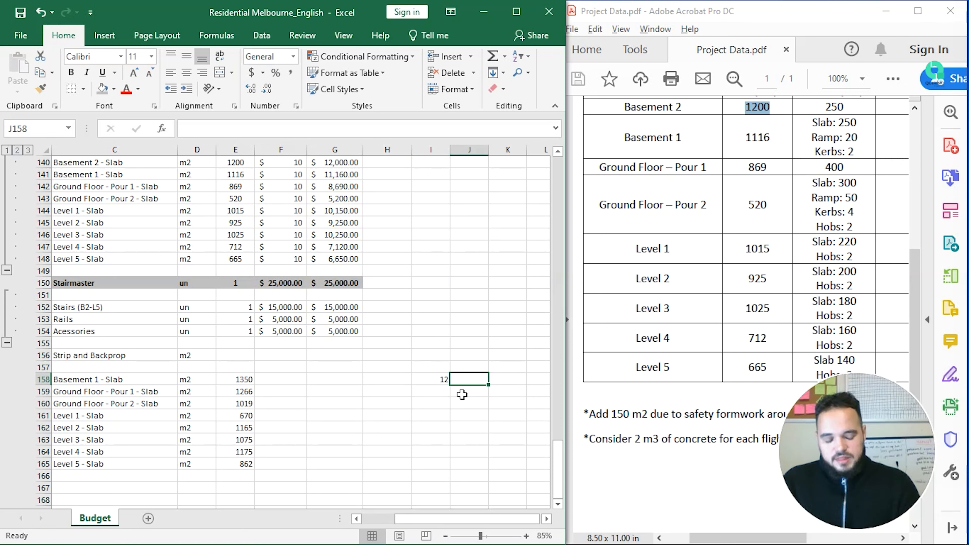
pyautogui.write('30')
pyautogui.press('Left')
pyautogui.press('Right')
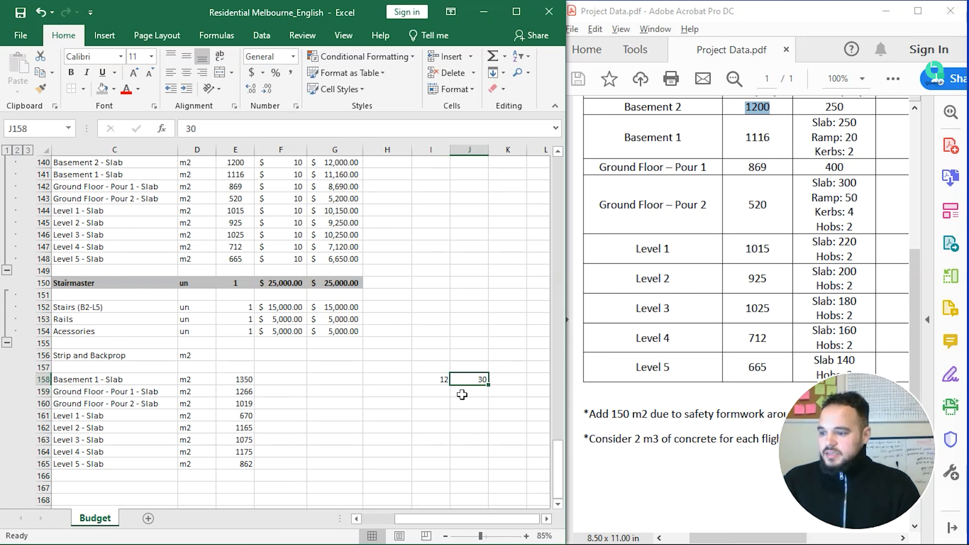
pyautogui.press('Left')
pyautogui.press('Left')
pyautogui.press('Left')
pyautogui.press('Left')
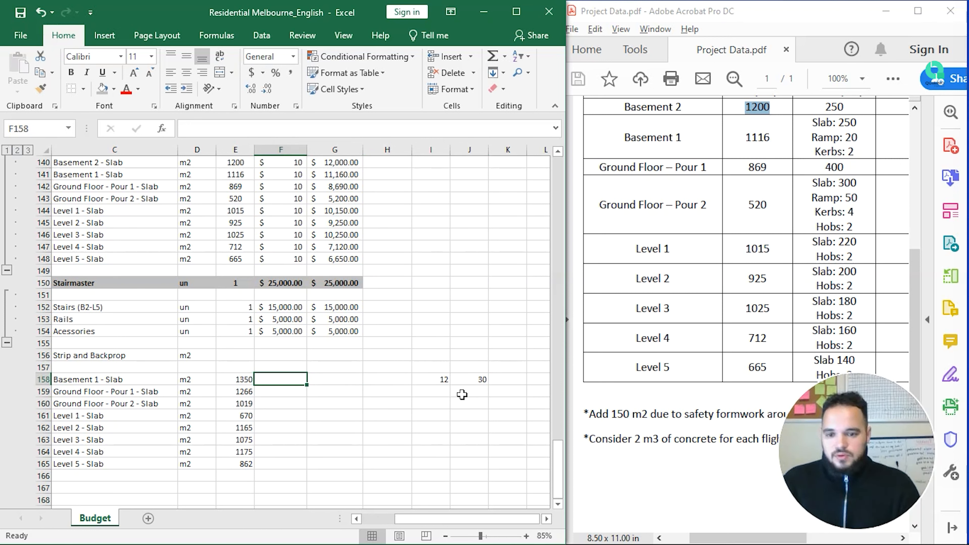
# Step: Enter a rate of 20 in F158 and copy it to F159:F165
pyautogui.write('20')
pyautogui.press('Return')
pyautogui.press('Up')
pyautogui.hotkey('ctrl', 'c')
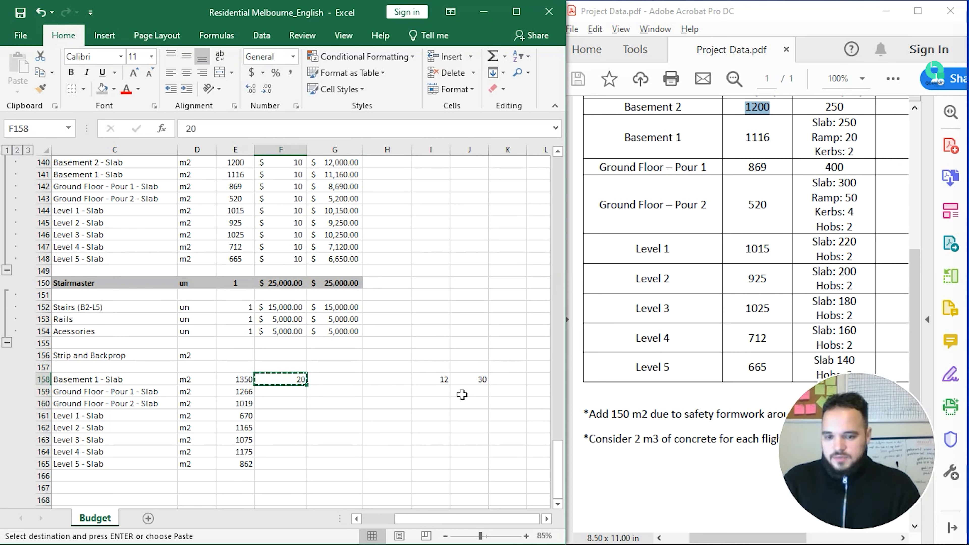
pyautogui.press('Down')
pyautogui.hotkey('shift', 'Down')
pyautogui.hotkey('shift', 'Down')
pyautogui.hotkey('shift', 'Down')
pyautogui.hotkey('shift', 'Down')
pyautogui.hotkey('shift', 'Down')
pyautogui.hotkey('shift', 'Down')
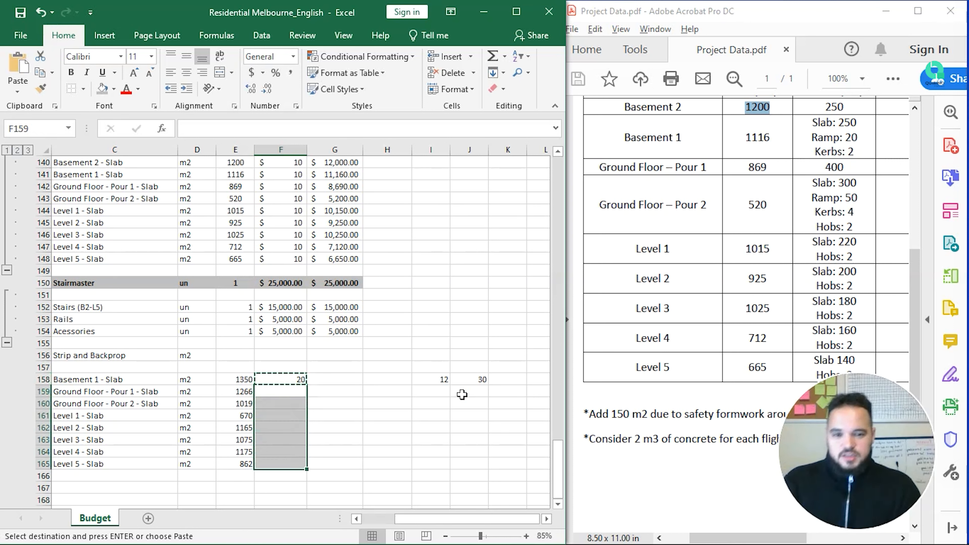
pyautogui.hotkey('ctrl', 'v')
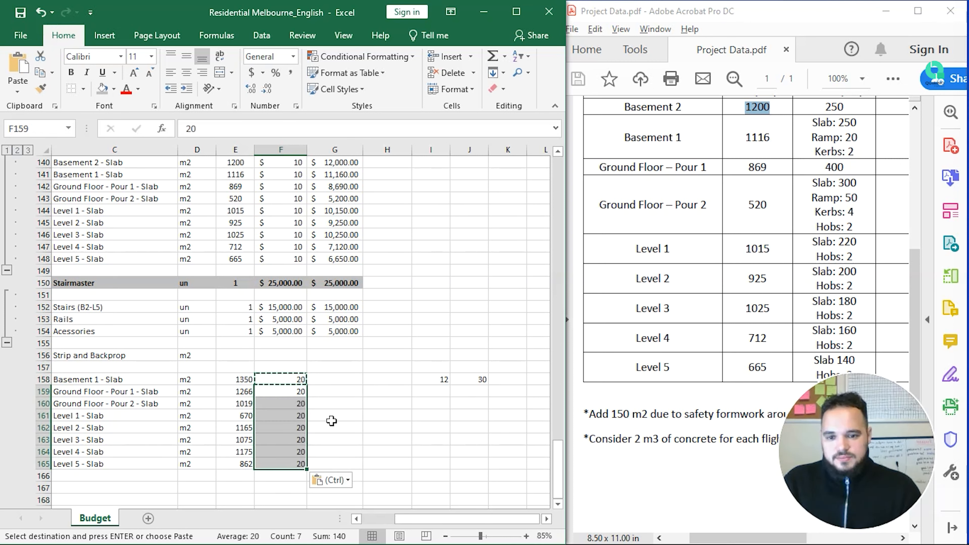
# Step: Total each level with =PRODUCT(E158:F158) filled down, and apply Accounting format to rates and totals
pyautogui.click(335, 381)
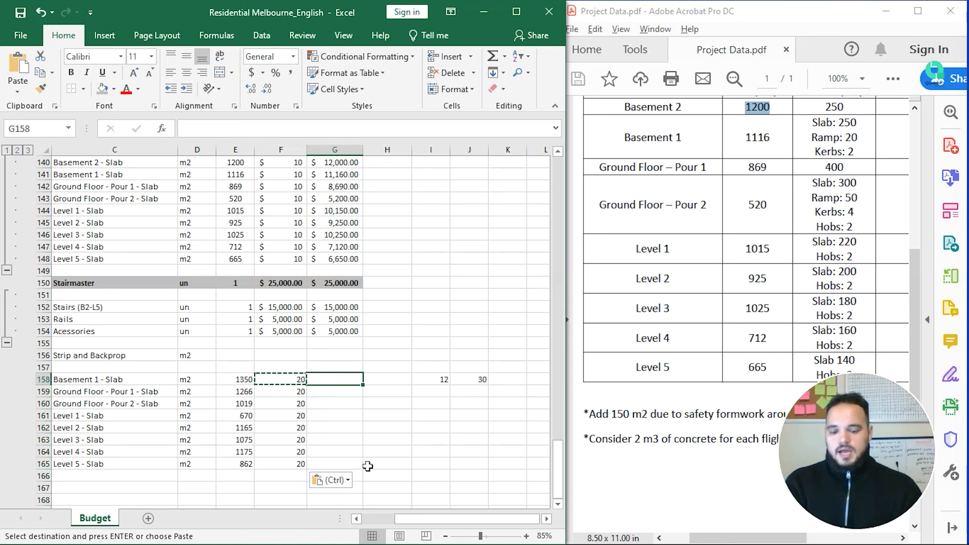
pyautogui.write('=prod')
pyautogui.press('Tab')
pyautogui.press('Left')
pyautogui.press('Left')
pyautogui.hotkey('shift', 'Right')
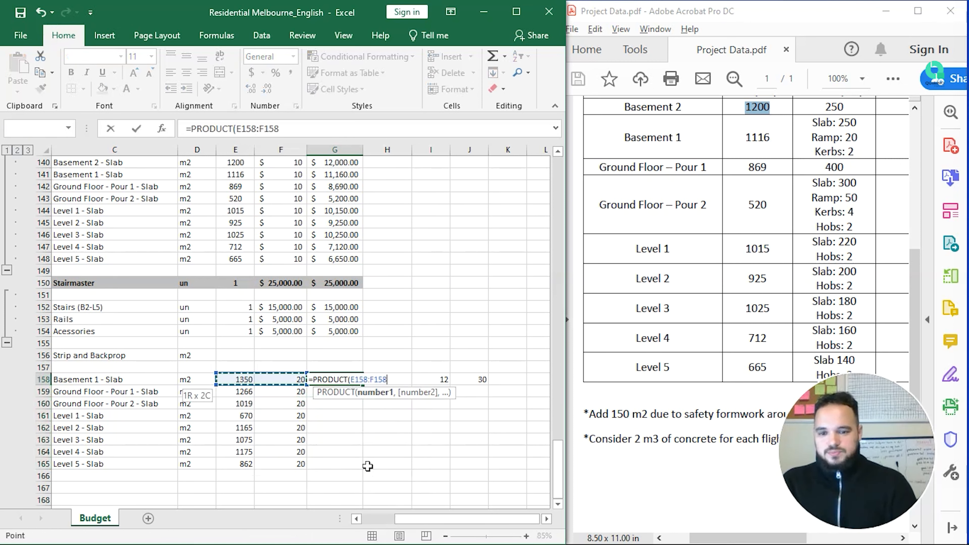
pyautogui.press('Return')
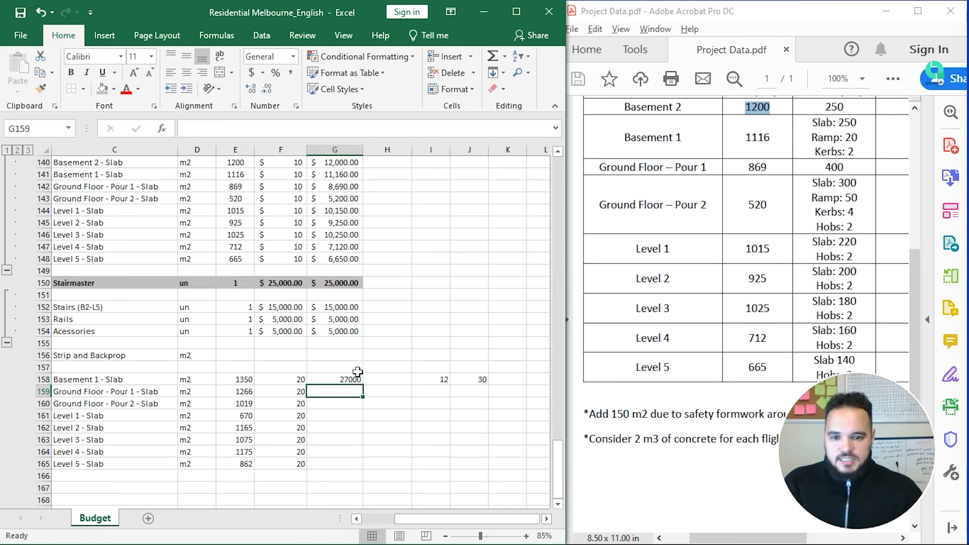
pyautogui.click(348, 380)
pyautogui.doubleClick(363, 385)
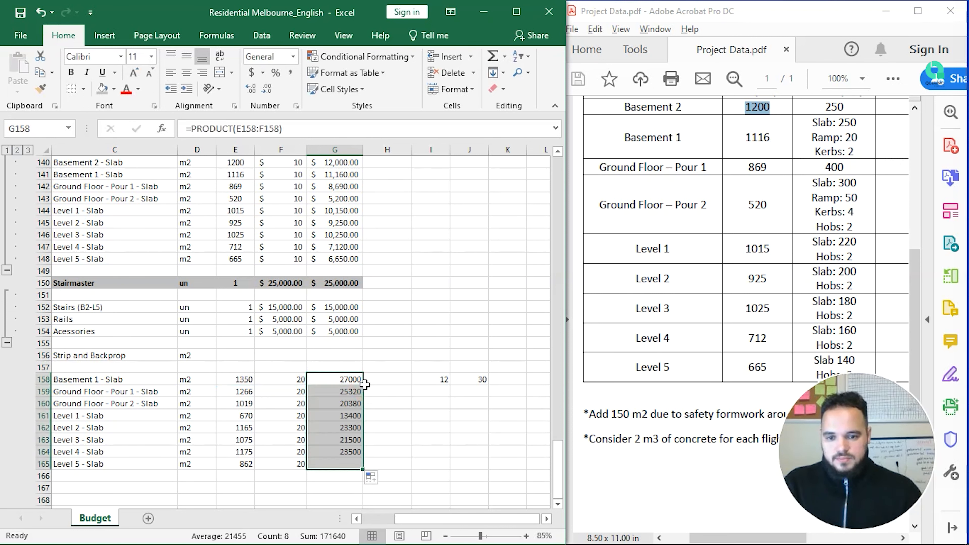
pyautogui.moveTo(331, 382); pyautogui.dragTo(302, 460)
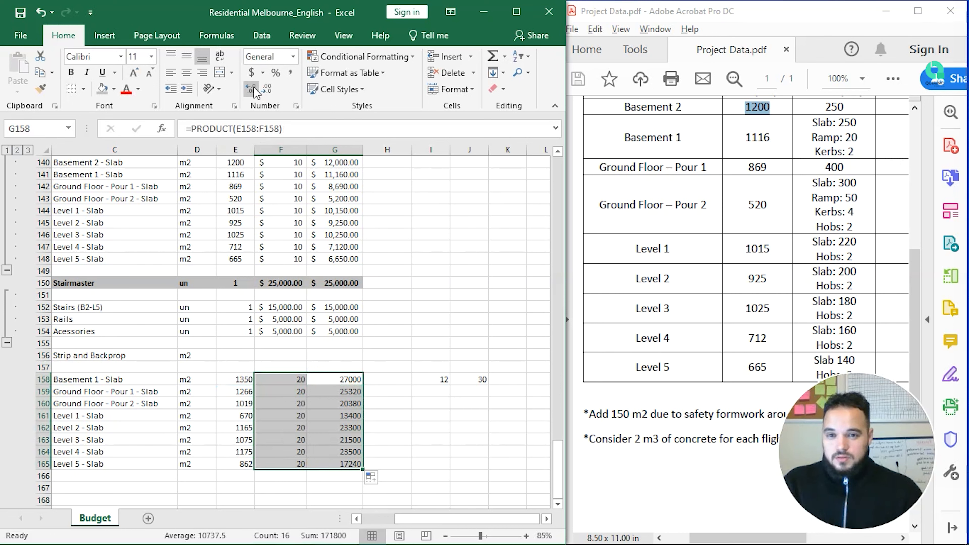
pyautogui.click(251, 76)
pyautogui.click(422, 405)
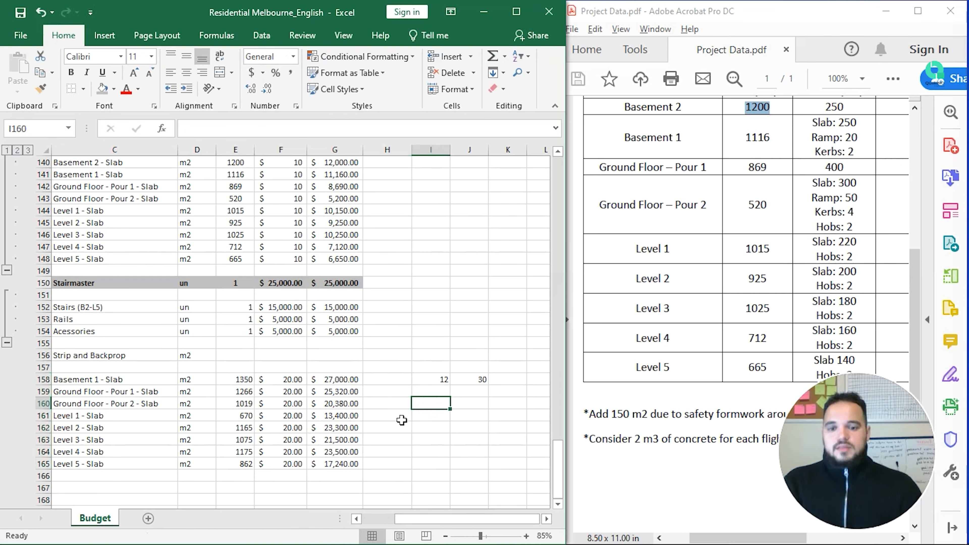
# Step: Sum the level totals G158:G165 into the Strip and Backprop total G156
pyautogui.click(342, 356)
pyautogui.write('=SUM(')
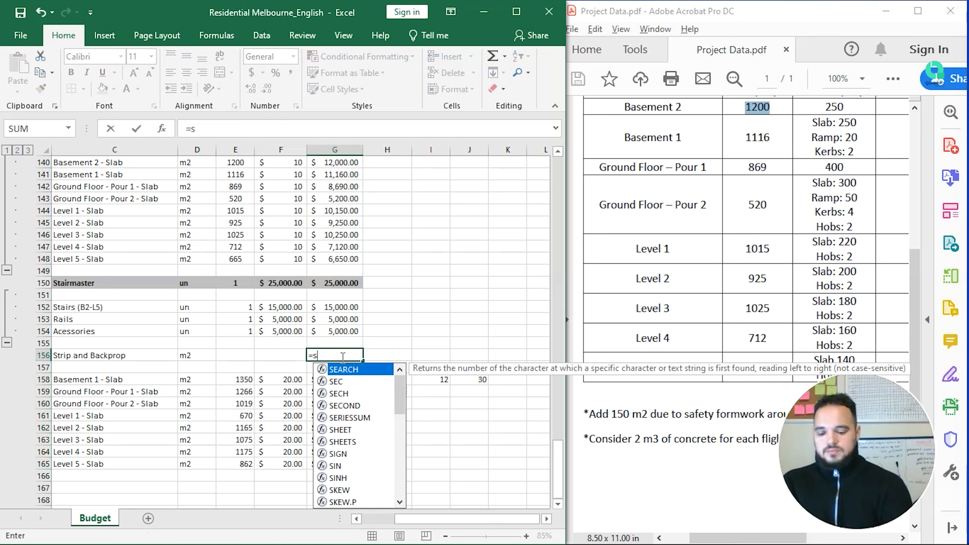
pyautogui.press('Down')
pyautogui.press('Down')
pyautogui.hotkey('shift', 'Down')
pyautogui.hotkey('shift', 'Down')
pyautogui.hotkey('shift', 'Down')
pyautogui.hotkey('shift', 'Down')
pyautogui.hotkey('shift', 'Down')
pyautogui.hotkey('shift', 'Down')
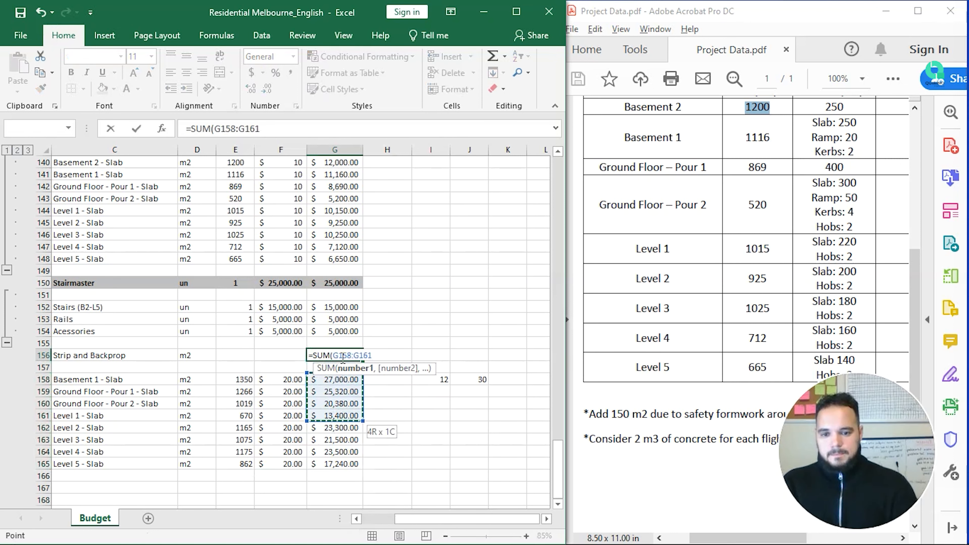
pyautogui.hotkey('shift', 'Down')
pyautogui.press('Return')
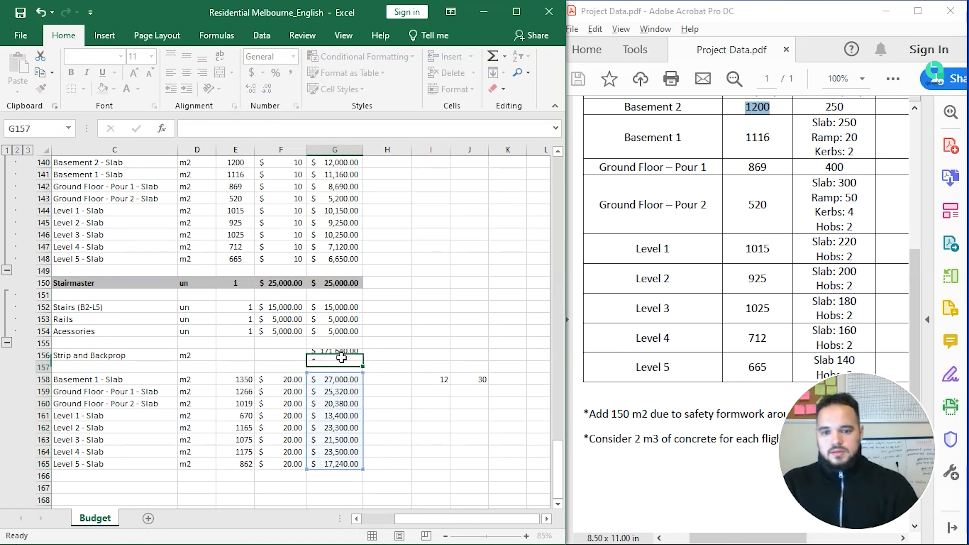
# Step: Give row 156 a rate of 20 in F156 and quantity =SUM(E158:E165), 8582, in E156
pyautogui.press('Up')
pyautogui.press('Left')
pyautogui.write('20')
pyautogui.press('Return')
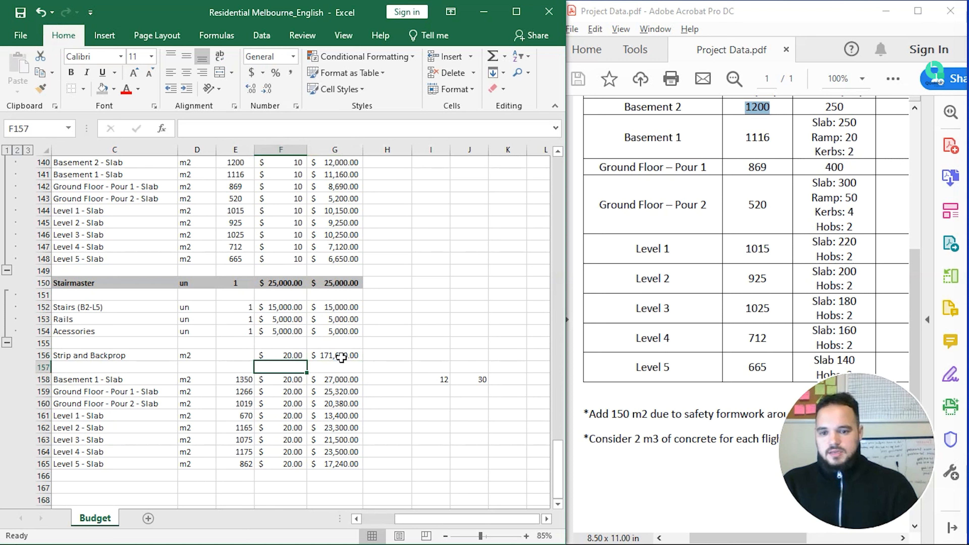
pyautogui.press('Up')
pyautogui.press('Left')
pyautogui.write('=sum')
pyautogui.press('Tab')
pyautogui.press('Down')
pyautogui.press('Down')
pyautogui.hotkey('shift', 'Down')
pyautogui.hotkey('shift', 'Down')
pyautogui.hotkey('shift', 'Down')
pyautogui.hotkey('shift', 'Down')
pyautogui.hotkey('shift', 'Down')
pyautogui.hotkey('shift', 'Down')
pyautogui.hotkey('shift', 'Down')
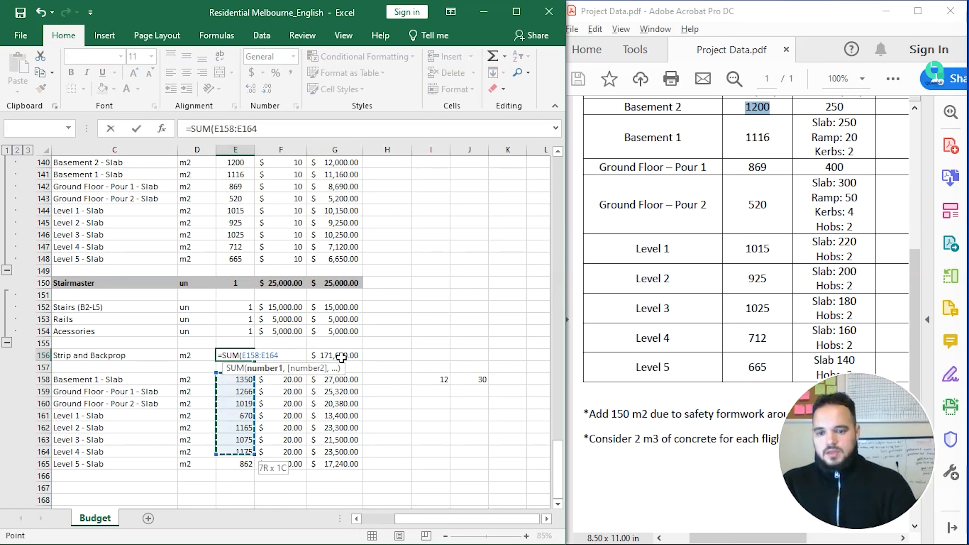
pyautogui.press('Return')
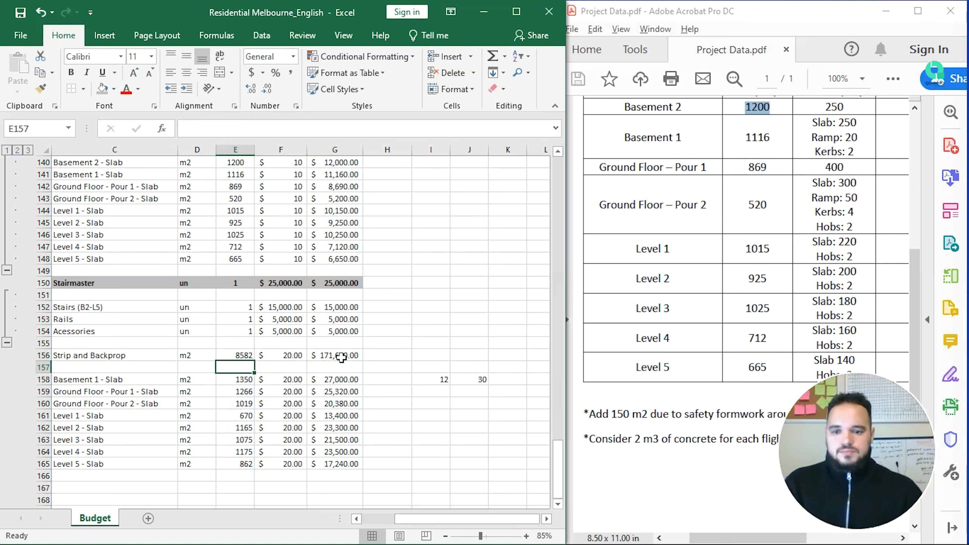
# Step: Revert the E156 quantity from currency back to General format and check the level totals' sum
pyautogui.click(239, 356)
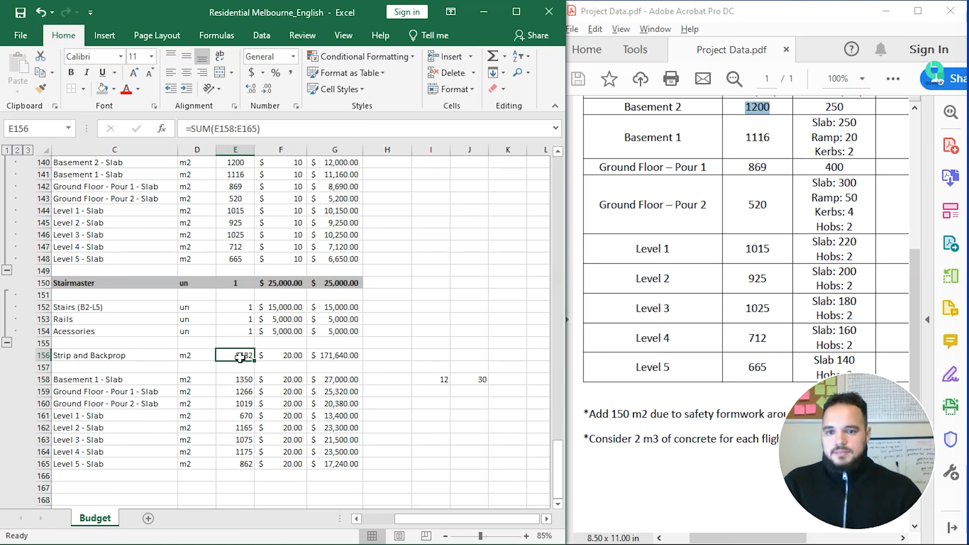
pyautogui.click(252, 72)
pyautogui.click(432, 272)
pyautogui.click(249, 351)
pyautogui.click(293, 57)
pyautogui.click(292, 85)
pyautogui.click(472, 310)
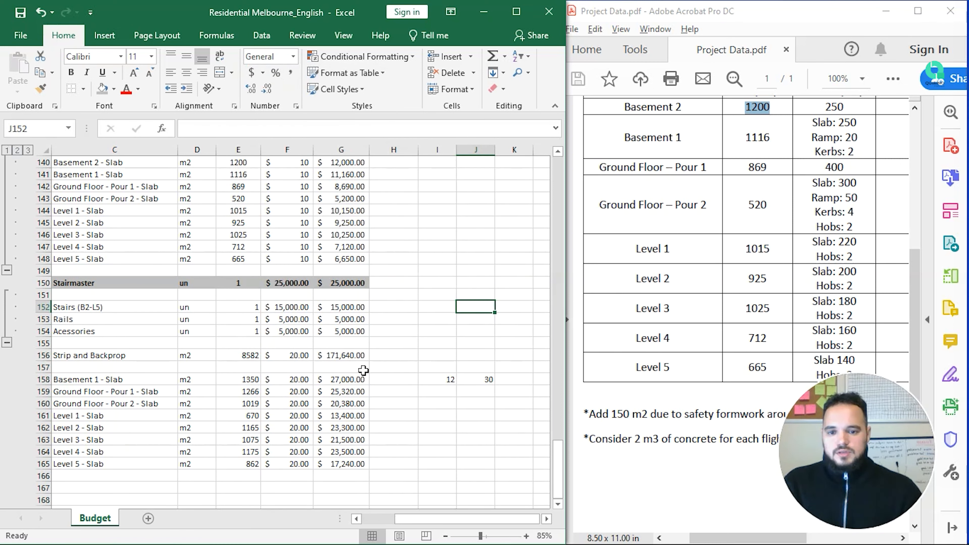
pyautogui.click(351, 359)
pyautogui.moveTo(353, 379); pyautogui.dragTo(355, 468)
# Step: Shade the 4.5 Strip and Backprop row B156:G156 darker grey and make it bold
pyautogui.click(443, 439)
pyautogui.moveTo(467, 519); pyautogui.dragTo(434, 525)
pyautogui.moveTo(124, 359); pyautogui.dragTo(431, 357)
pyautogui.click(102, 88)
pyautogui.click(71, 72)
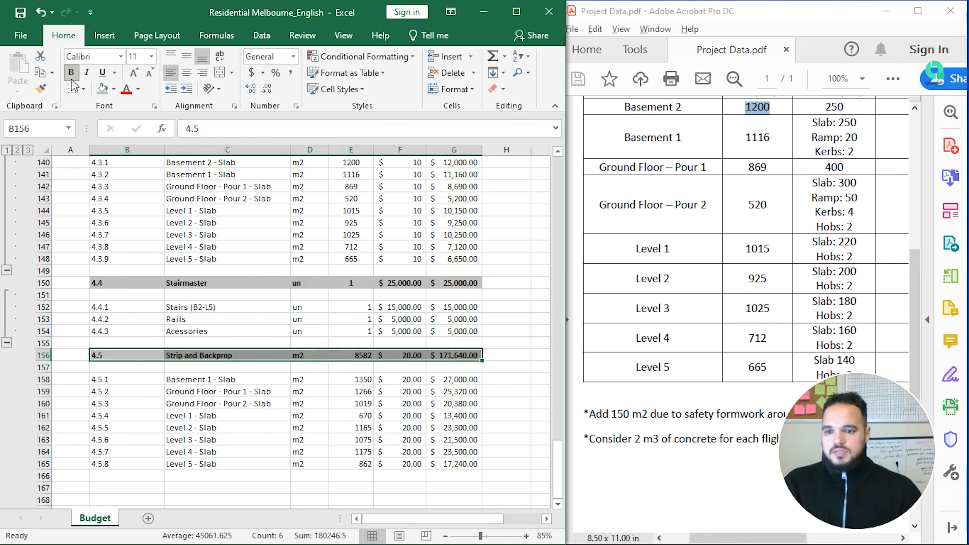
# Step: Delete the stray 12 and 30 in I158:J158 and save the workbook
pyautogui.scroll(-1, 314, 402)
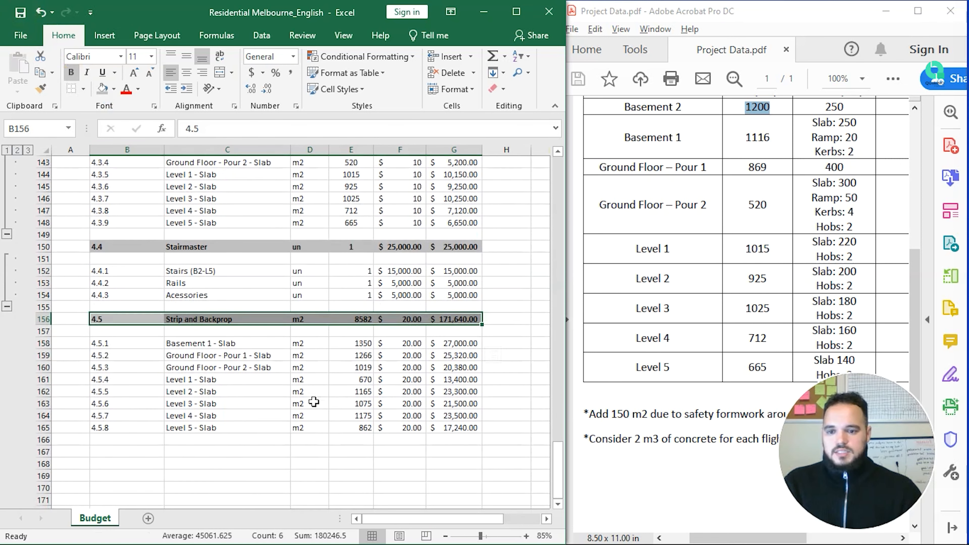
pyautogui.click(366, 378)
pyautogui.press('Right')
pyautogui.press('Right')
pyautogui.press('Right')
pyautogui.press('Right')
pyautogui.press('Right')
pyautogui.press('Right')
pyautogui.press('Up')
pyautogui.press('Up')
pyautogui.press('Up')
pyautogui.press('Left')
pyautogui.hotkey('shift', 'Left')
pyautogui.press('Delete')
pyautogui.press('Left')
pyautogui.press('Left')
pyautogui.press('Left')
pyautogui.press('Left')
pyautogui.press('Home')
pyautogui.click(16, 10)
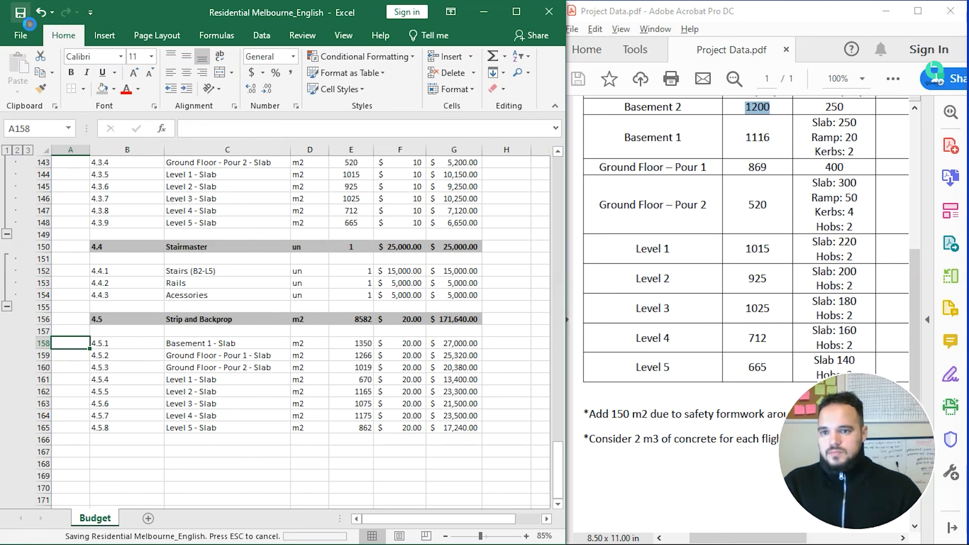
# Step: Group the 4.5 Strip and Backprop sub-item rows 157–165 into an outline
pyautogui.click(43, 344)
pyautogui.moveTo(44, 347); pyautogui.dragTo(42, 435)
pyautogui.moveTo(41, 332); pyautogui.dragTo(54, 427)
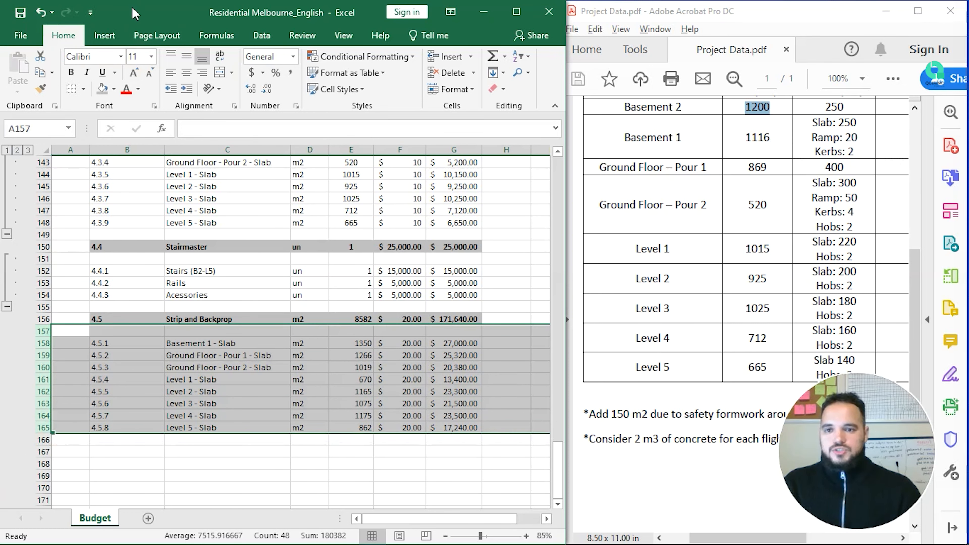
pyautogui.click(261, 35)
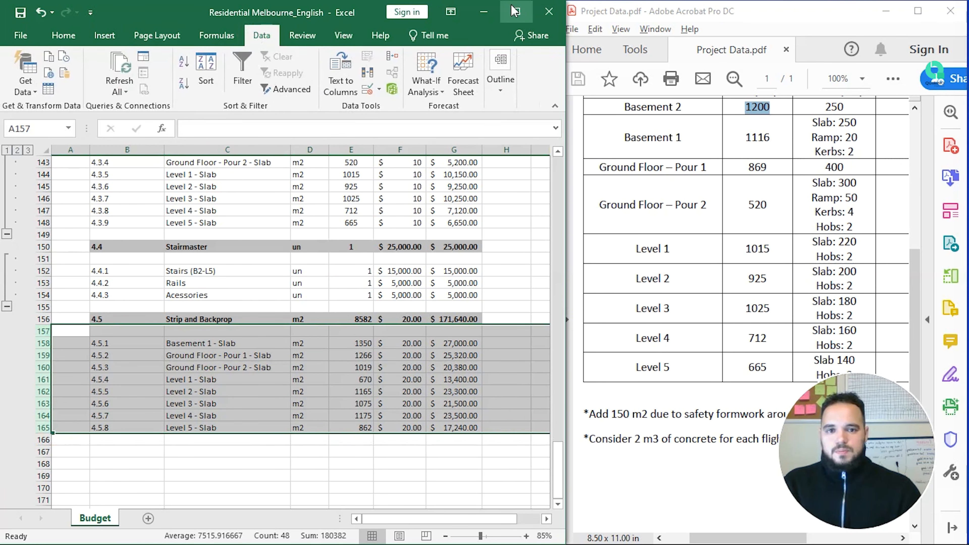
pyautogui.click(516, 12)
pyautogui.click(856, 57)
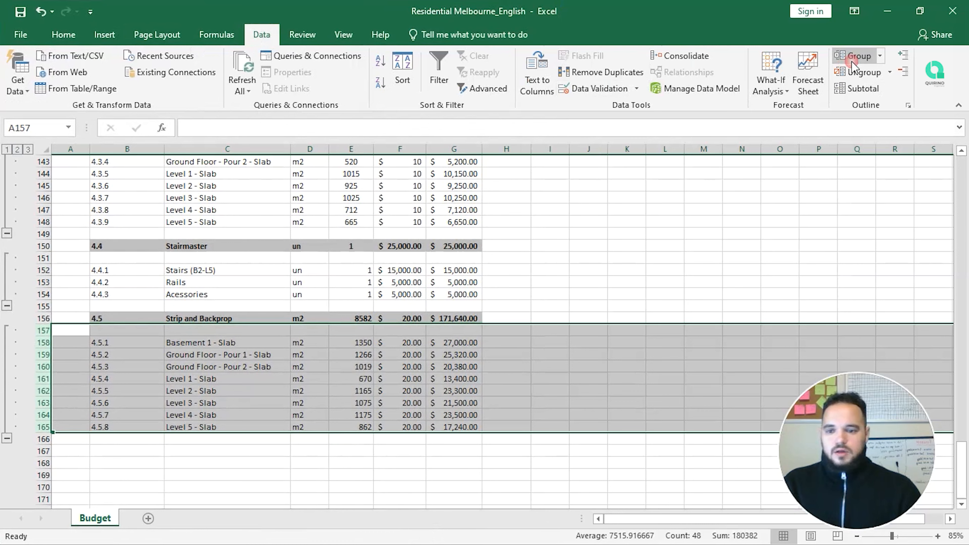
# Step: Collapse the 4.5, 4.4 Stairmaster and 4.3 Set Down + Hobs sub-item groups
pyautogui.click(6, 439)
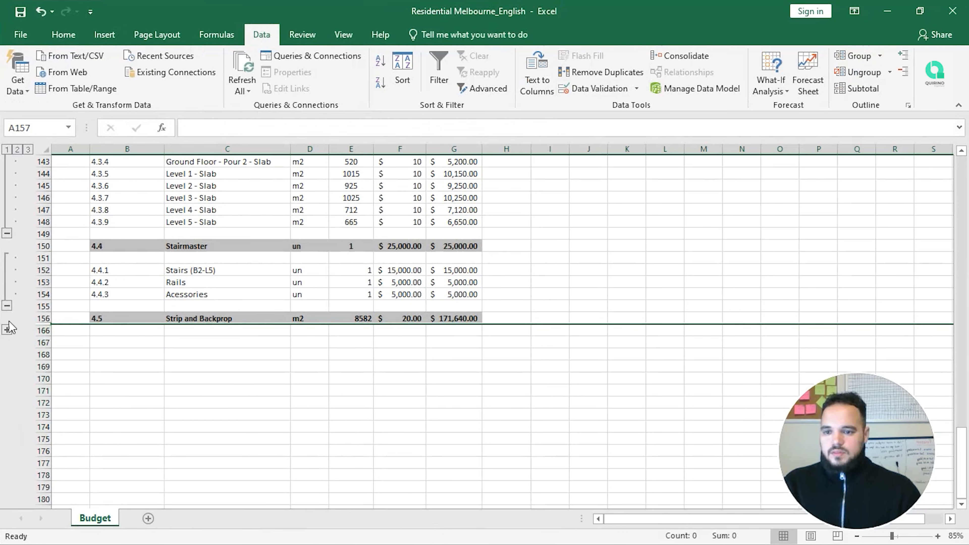
pyautogui.click(7, 306)
pyautogui.scroll(2, 57, 359)
pyautogui.scroll(2, 57, 359)
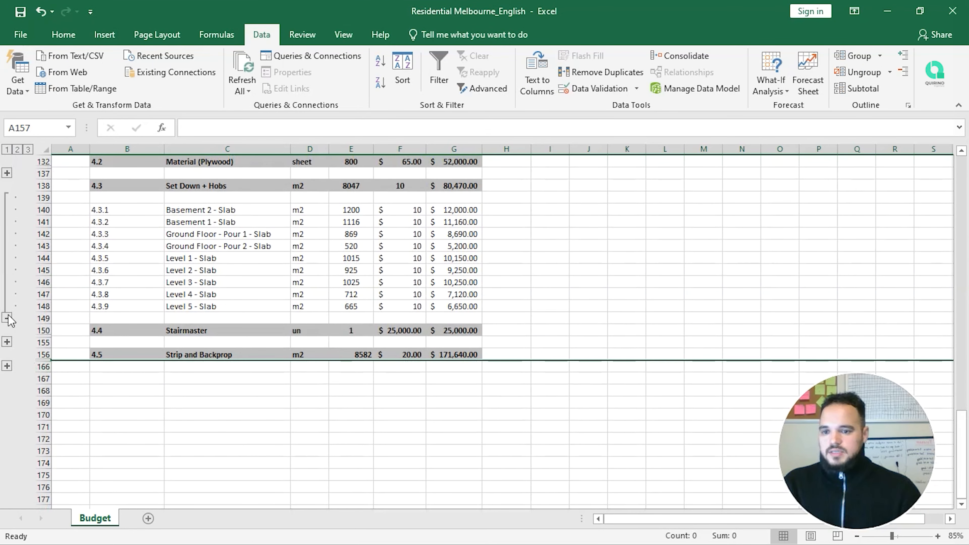
pyautogui.click(7, 327)
pyautogui.scroll(5, 185, 364)
pyautogui.scroll(-1, 145, 393)
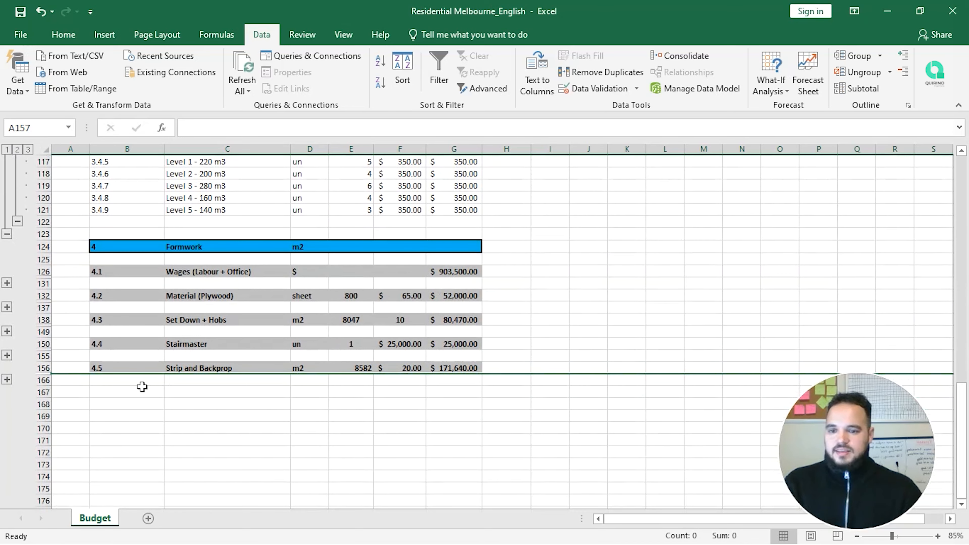
pyautogui.click(145, 393)
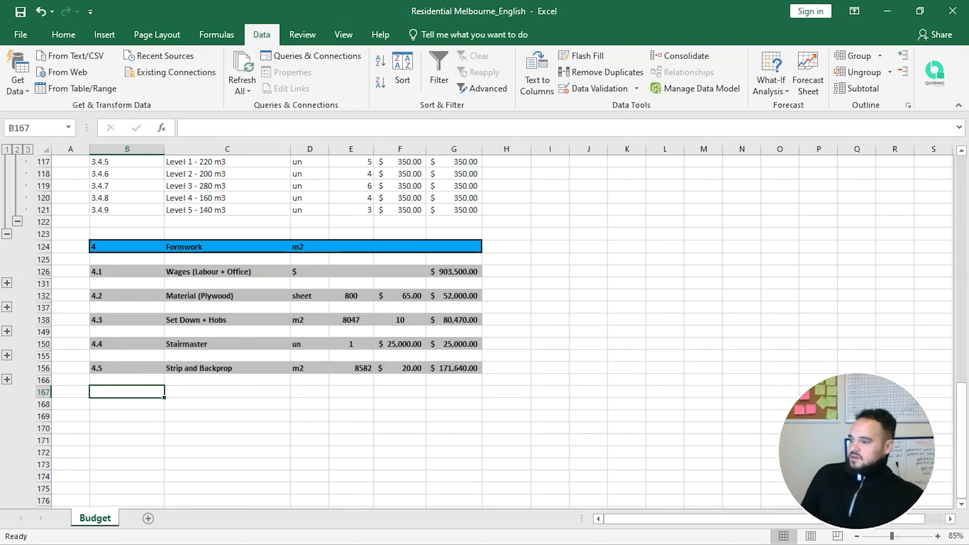
# Step: Add a Survey item in row 167 with cost code 4.6, left-aligned like the others
pyautogui.click(201, 392)
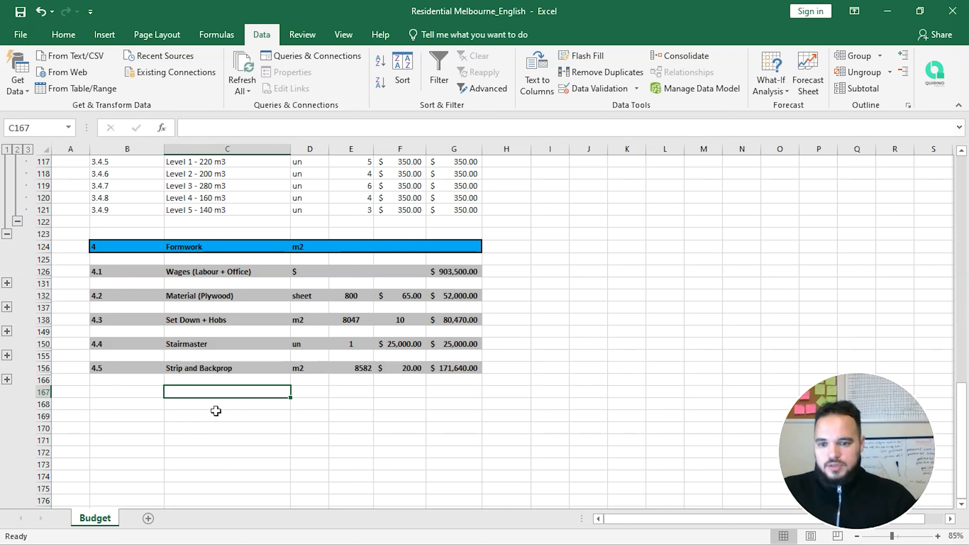
pyautogui.write('Surve')
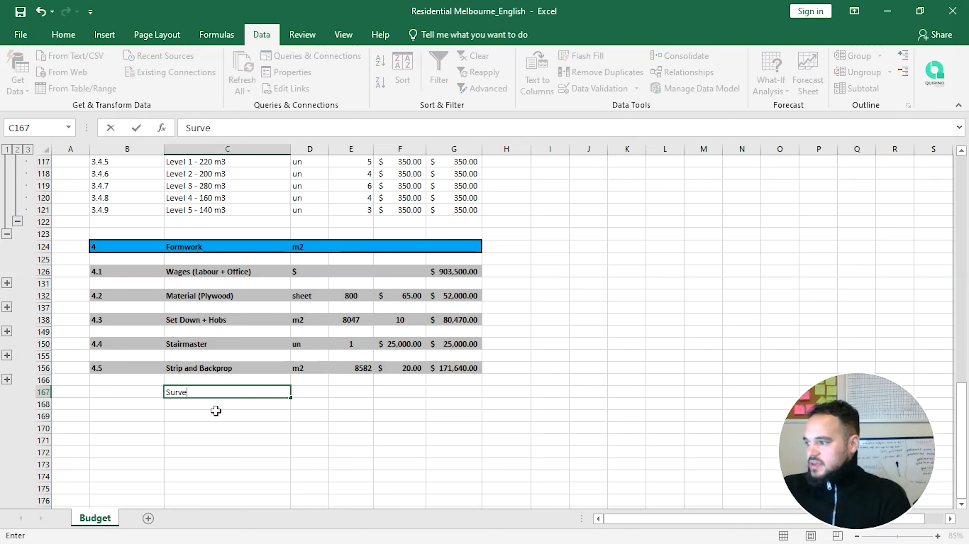
pyautogui.hotkey('ctrl', 'Return')
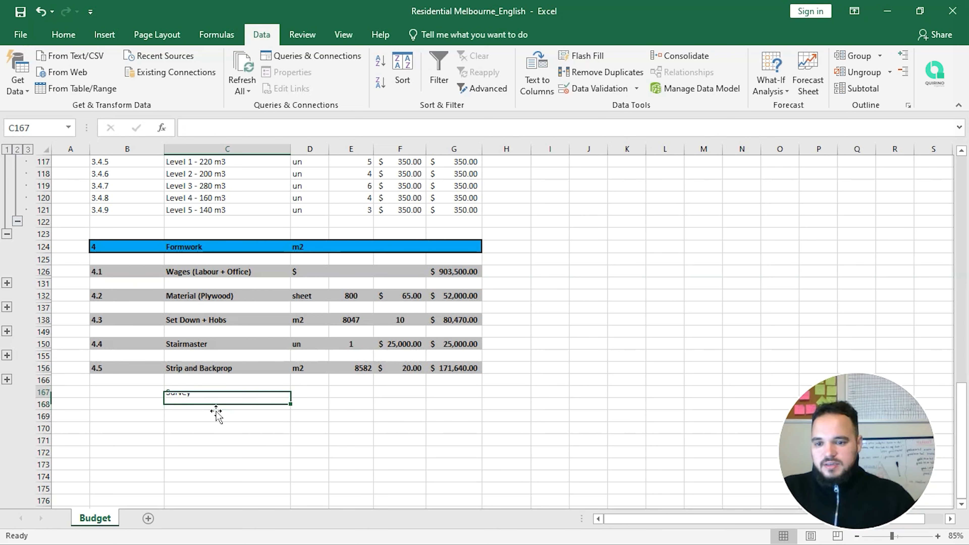
pyautogui.press('Left')
pyautogui.write('4.6')
pyautogui.press('Return')
pyautogui.press('Up')
pyautogui.click(63, 34)
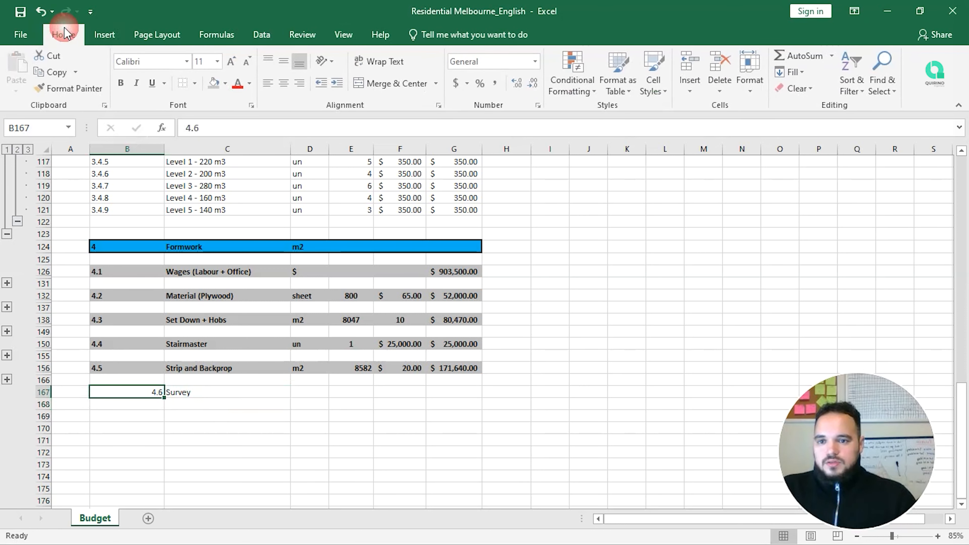
pyautogui.click(71, 88)
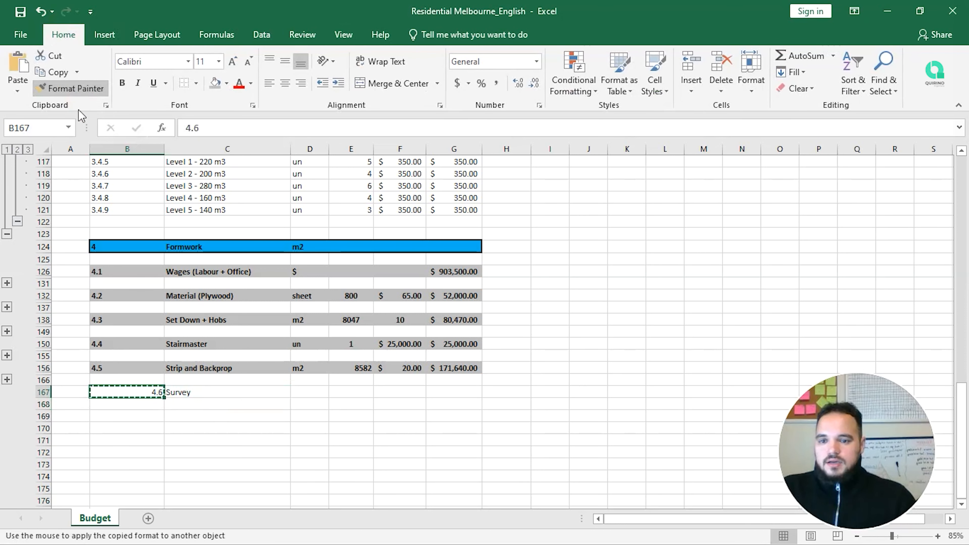
pyautogui.click(269, 83)
pyautogui.click(20, 11)
pyautogui.click(223, 403)
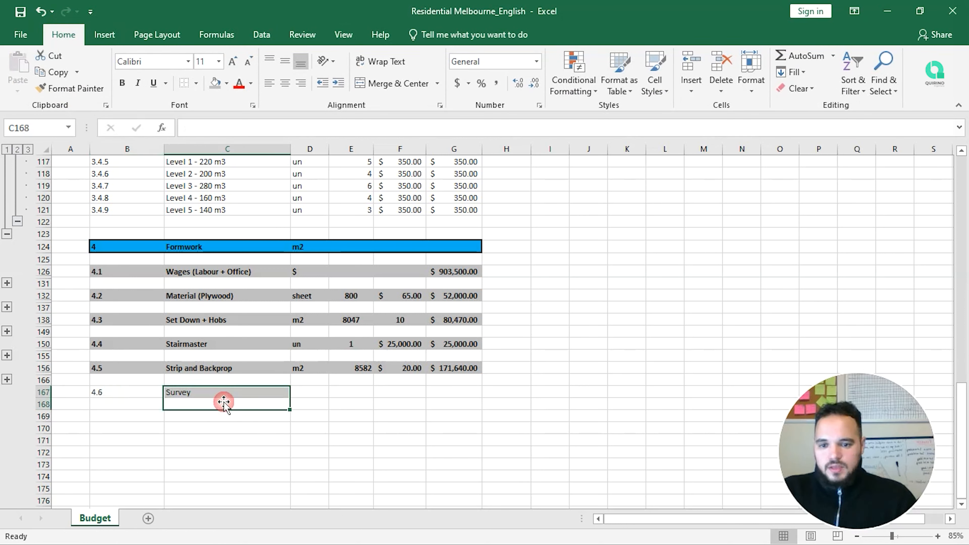
# Step: Set the Survey item's unit in D167 to un
pyautogui.click(250, 394)
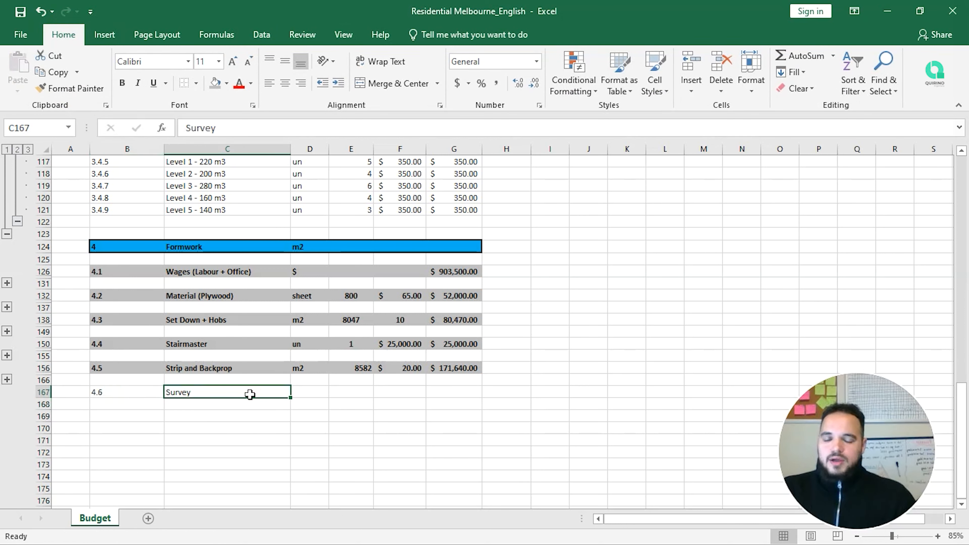
pyautogui.press('Right')
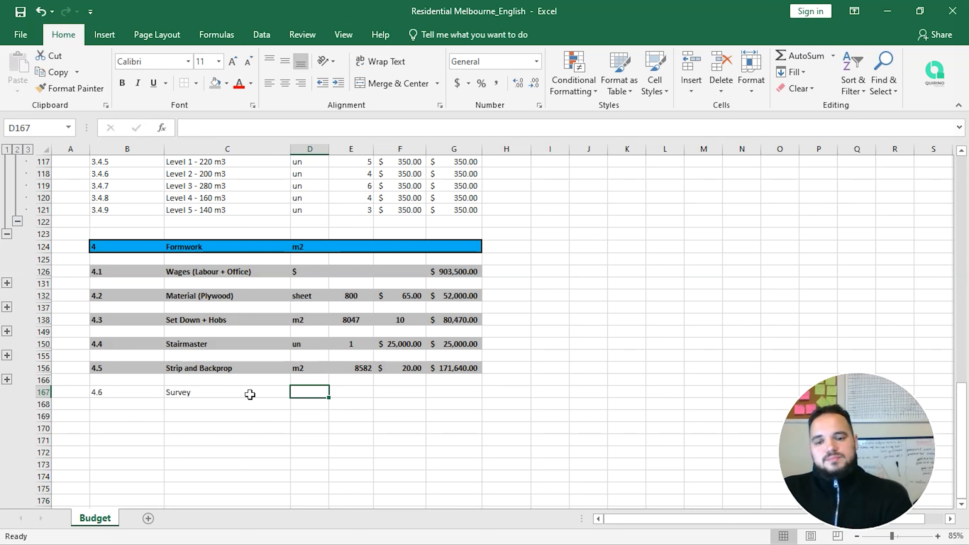
pyautogui.write('un')
pyautogui.press('Return')
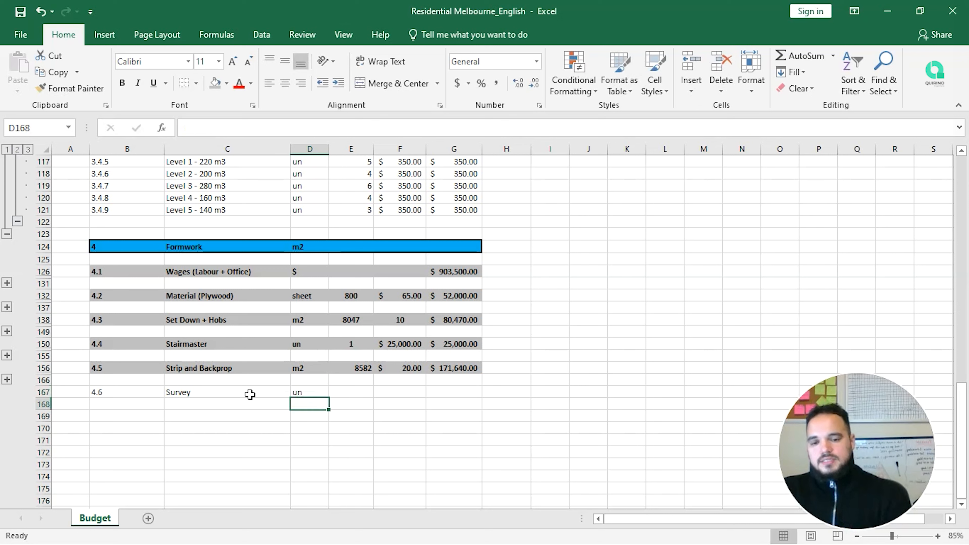
pyautogui.press('Up')
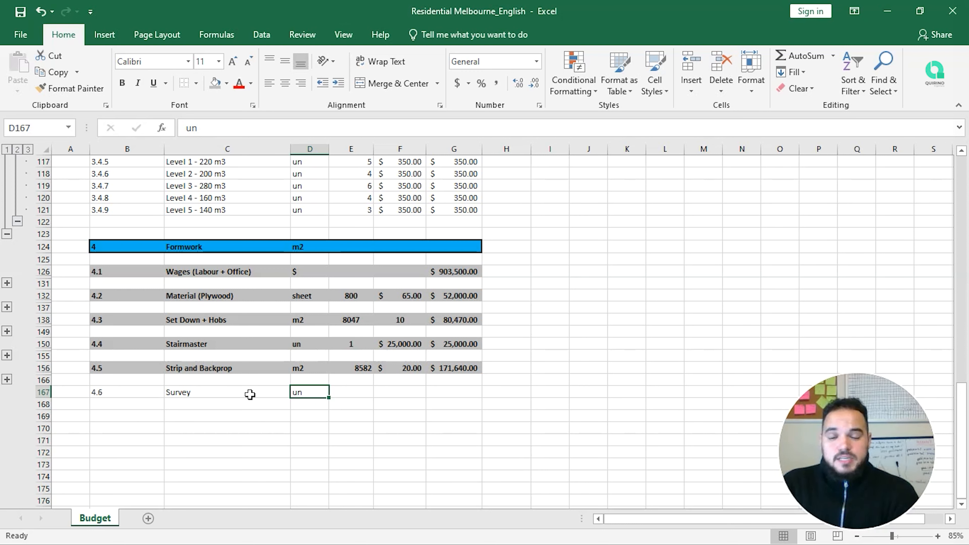
pyautogui.press('Tab')
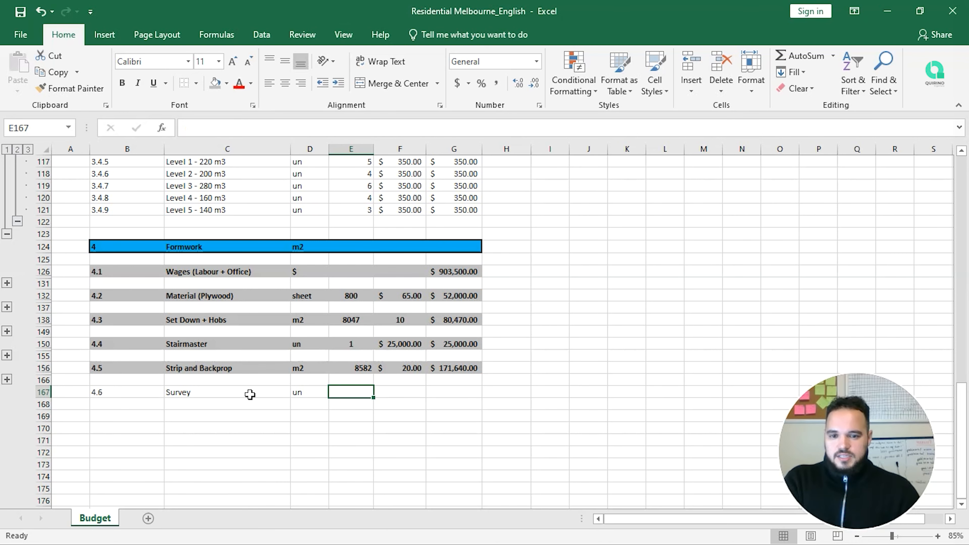
# Step: Freeze rows 1–8 so the company details and column headings stay fixed
pyautogui.scroll(20, 380, 309)
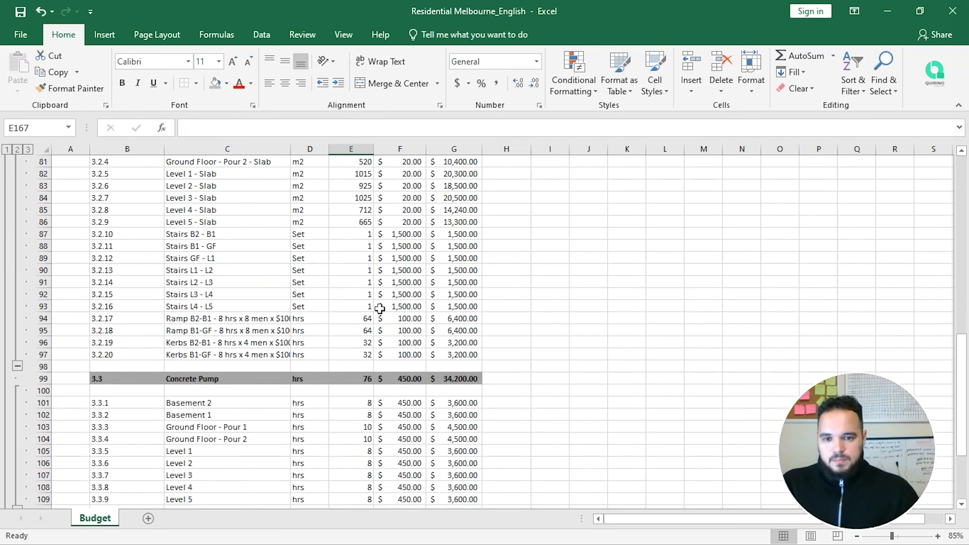
pyautogui.scroll(-10, 380, 309)
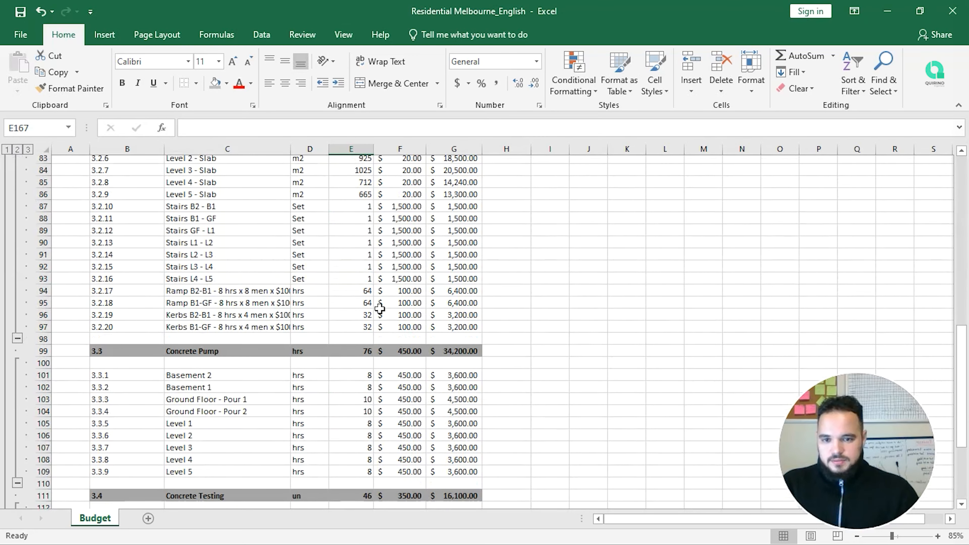
pyautogui.scroll(10, 379, 309)
pyautogui.scroll(-4, 214, 328)
pyautogui.scroll(-10, 214, 328)
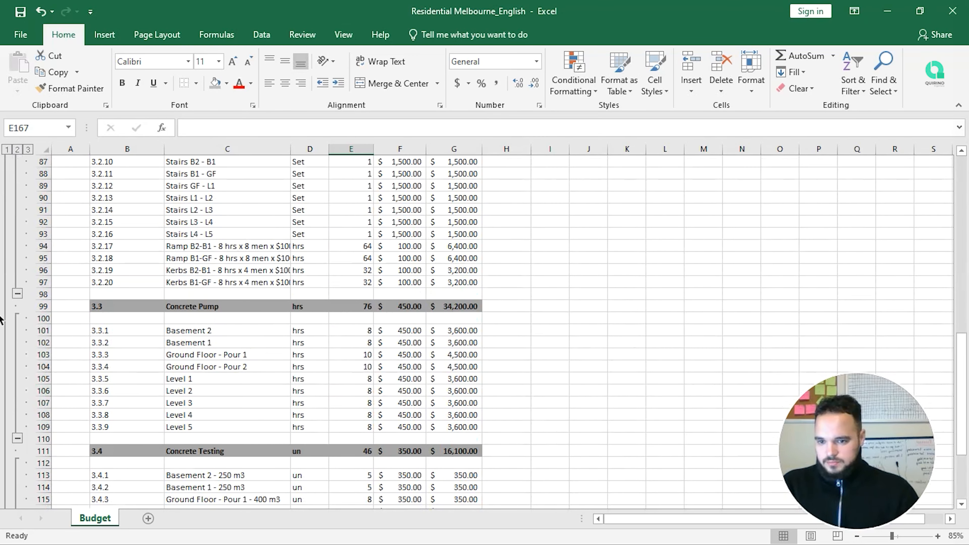
pyautogui.scroll(11, 80, 316)
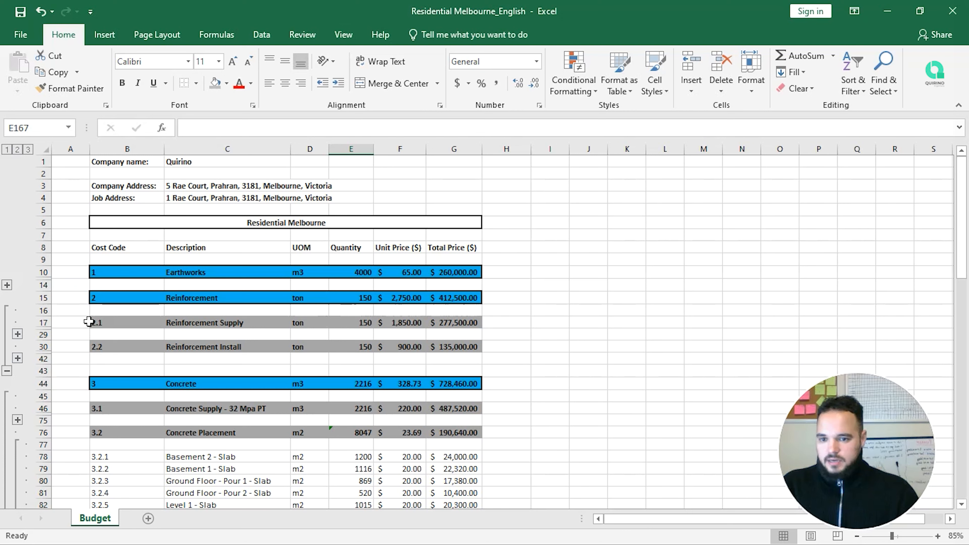
pyautogui.click(45, 266)
pyautogui.moveTo(102, 259); pyautogui.dragTo(468, 253)
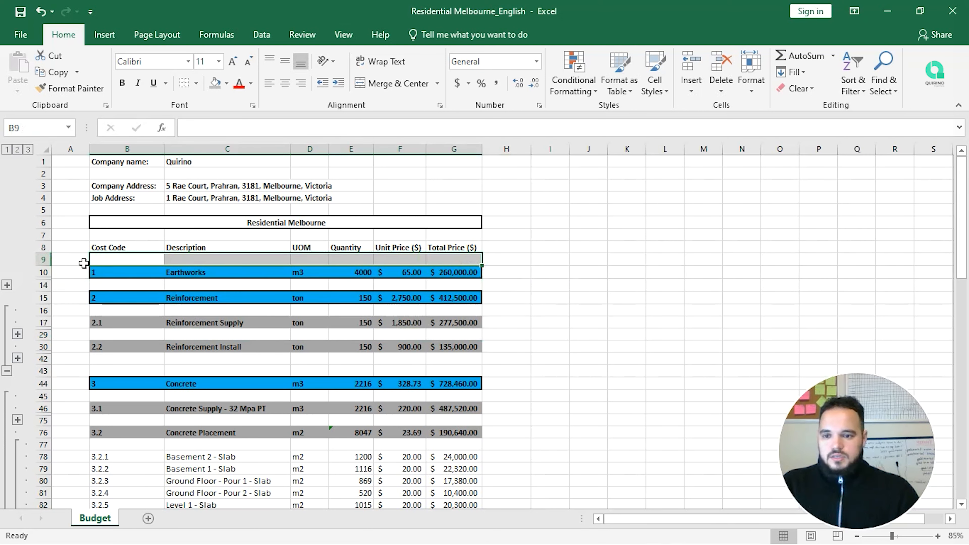
pyautogui.click(49, 260)
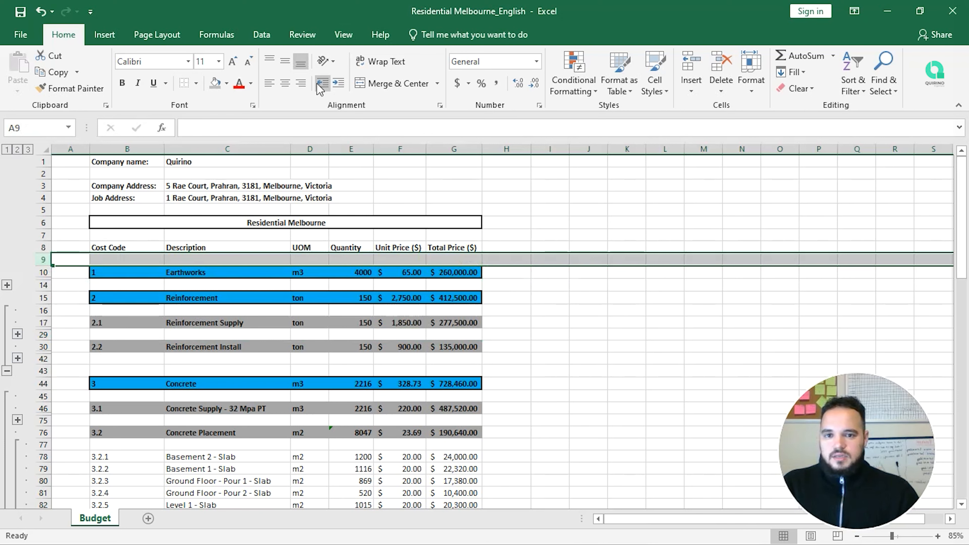
pyautogui.click(344, 35)
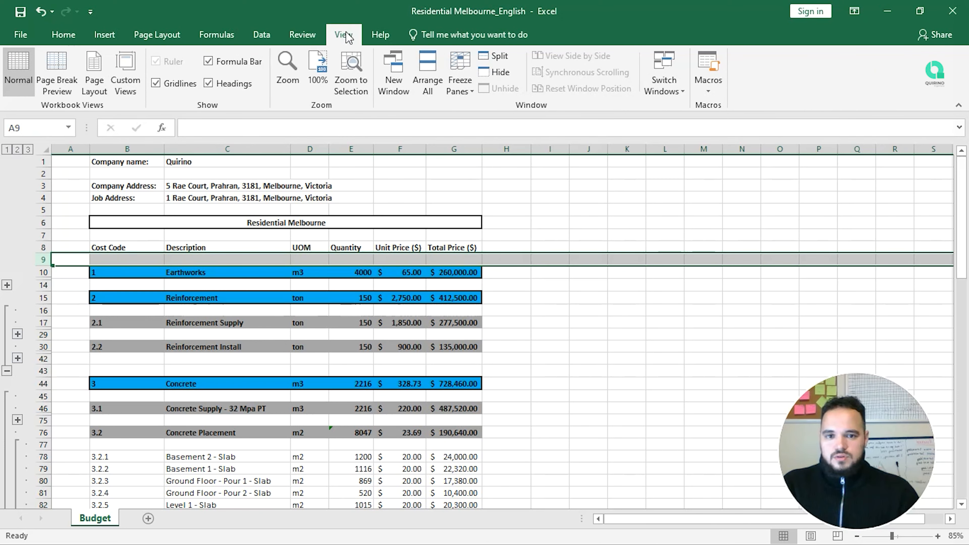
pyautogui.click(462, 76)
pyautogui.click(484, 112)
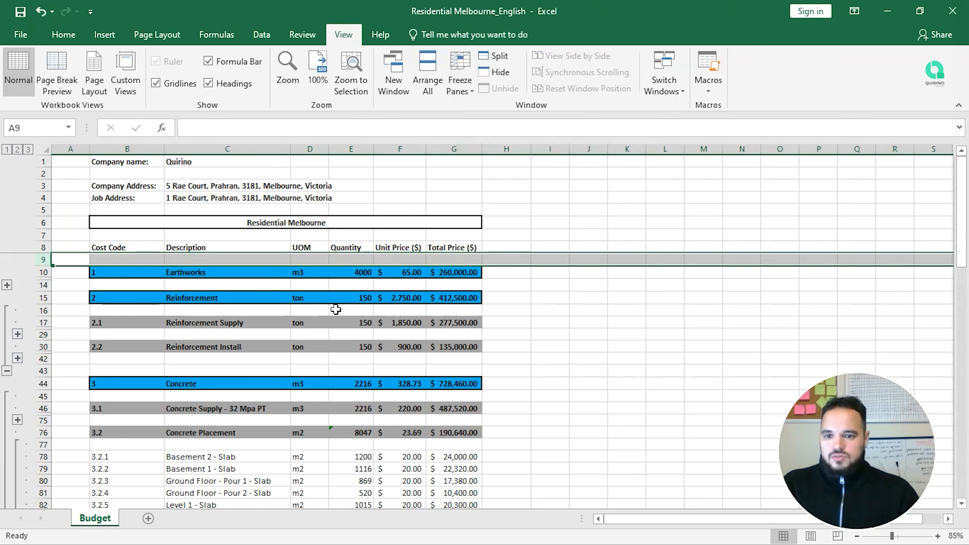
# Step: Scroll down to the 4.6 Survey line in row 167 and select its quantity cell
pyautogui.scroll(-9, 338, 311)
pyautogui.scroll(-10, 339, 412)
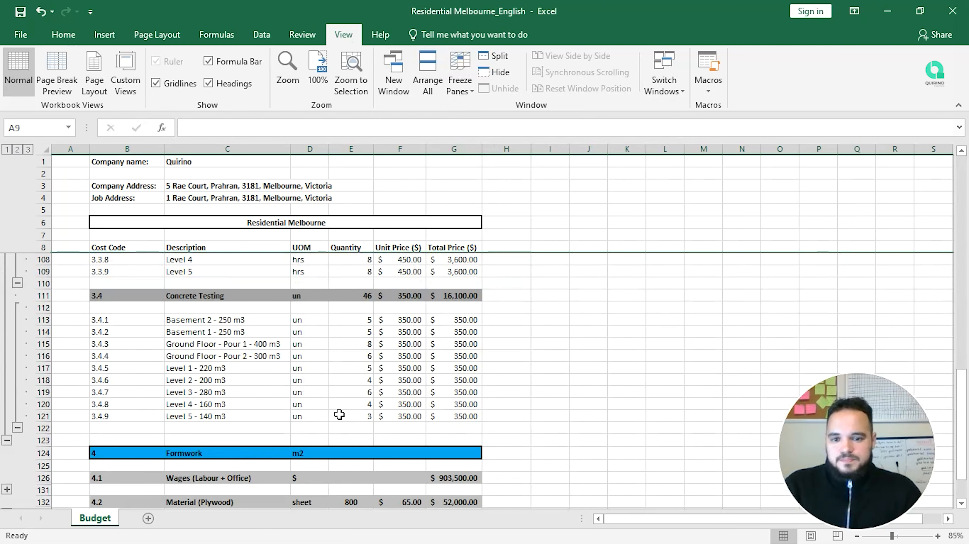
pyautogui.scroll(-4, 340, 414)
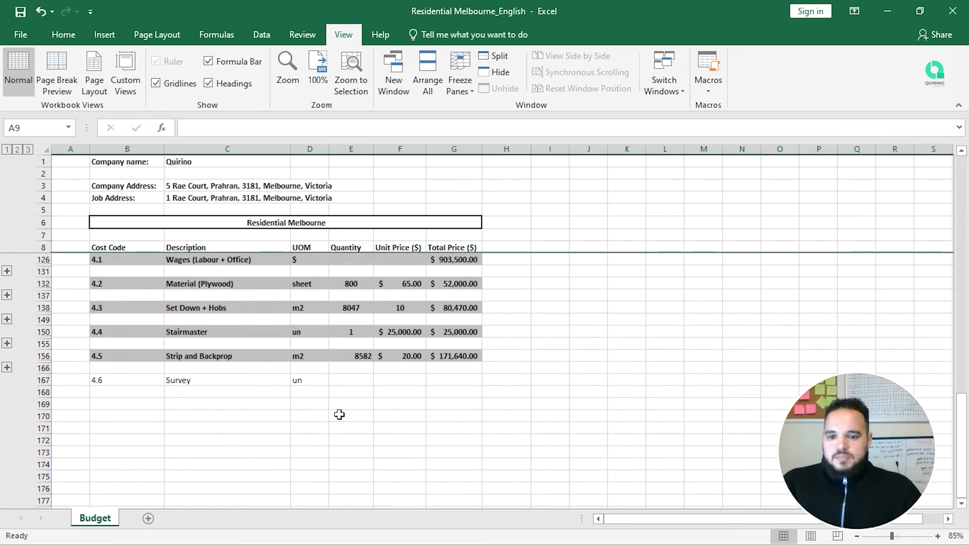
pyautogui.scroll(-1, 339, 415)
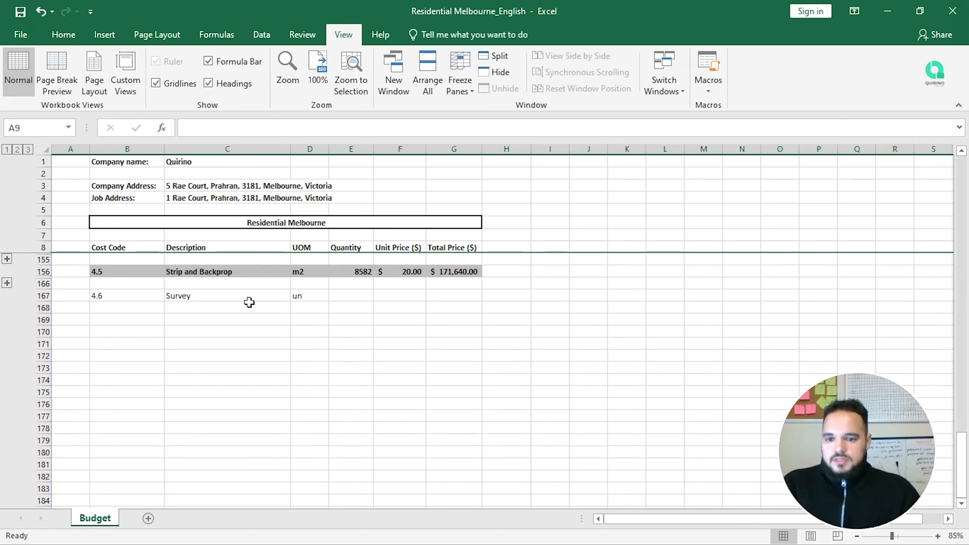
pyautogui.click(364, 293)
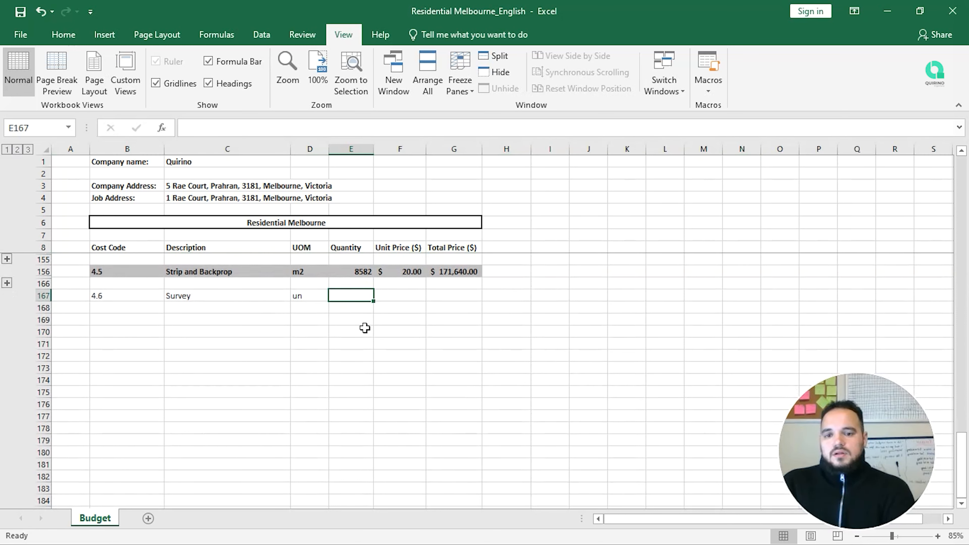
# Step: Enter sub-item codes 4.6.1, 4.6.2 and 4.6.3 below Survey and extend the series down
pyautogui.press('Left')
pyautogui.press('Left')
pyautogui.press('Left')
pyautogui.press('Down')
pyautogui.press('Down')
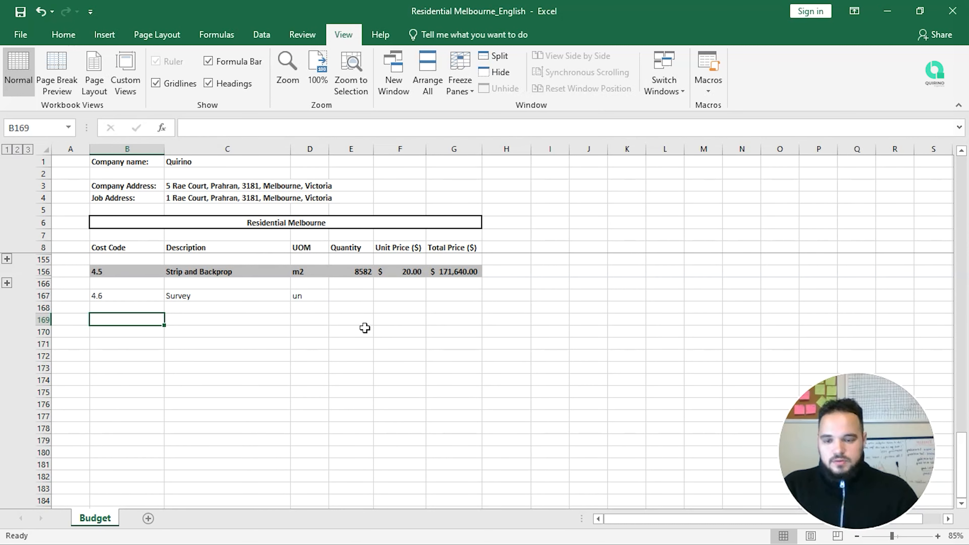
pyautogui.write('4.61.')
pyautogui.press('BackSpace')
pyautogui.press('BackSpace')
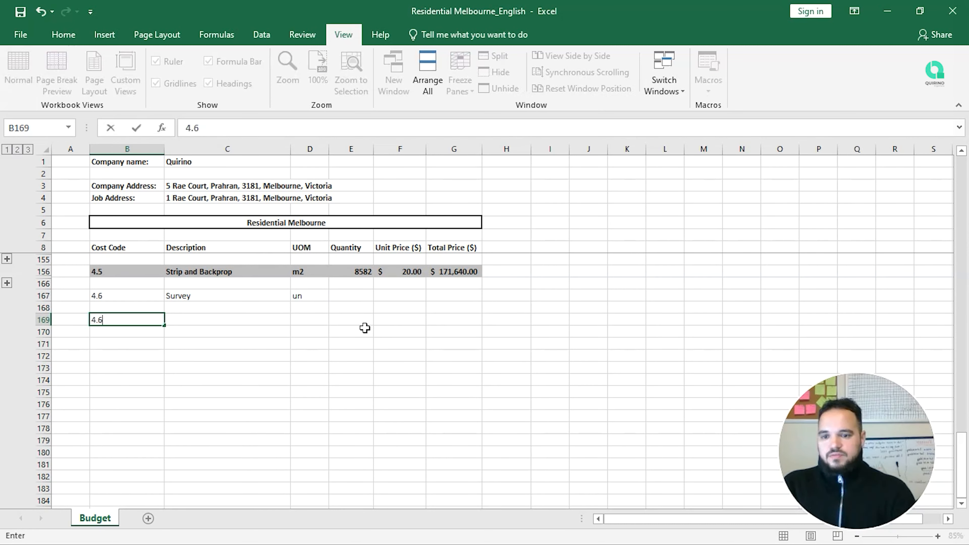
pyautogui.write('.1')
pyautogui.press('Return')
pyautogui.write('4.6.2')
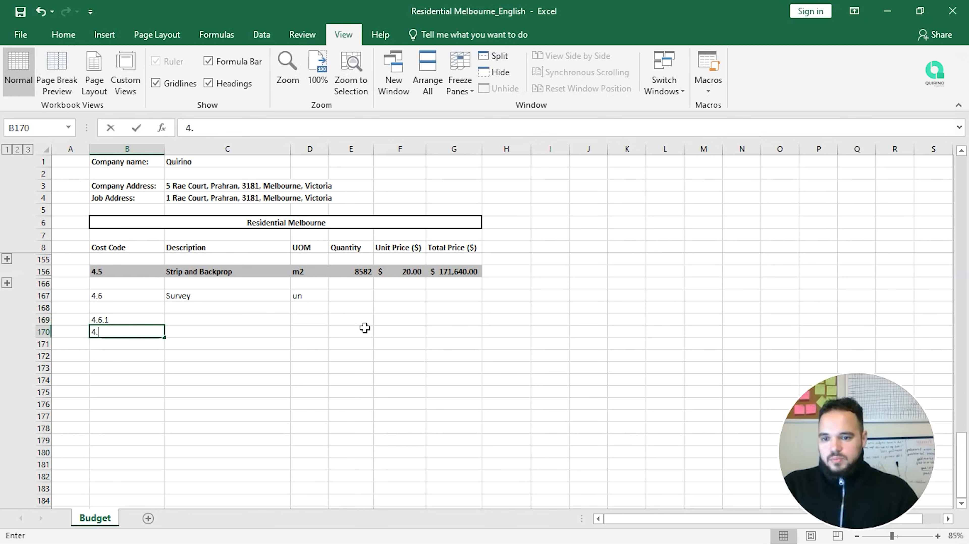
pyautogui.press('Return')
pyautogui.write('4.6.3')
pyautogui.press('Return')
pyautogui.moveTo(147, 319); pyautogui.dragTo(151, 440)
pyautogui.scroll(5, 190, 370)
pyautogui.scroll(3, 189, 370)
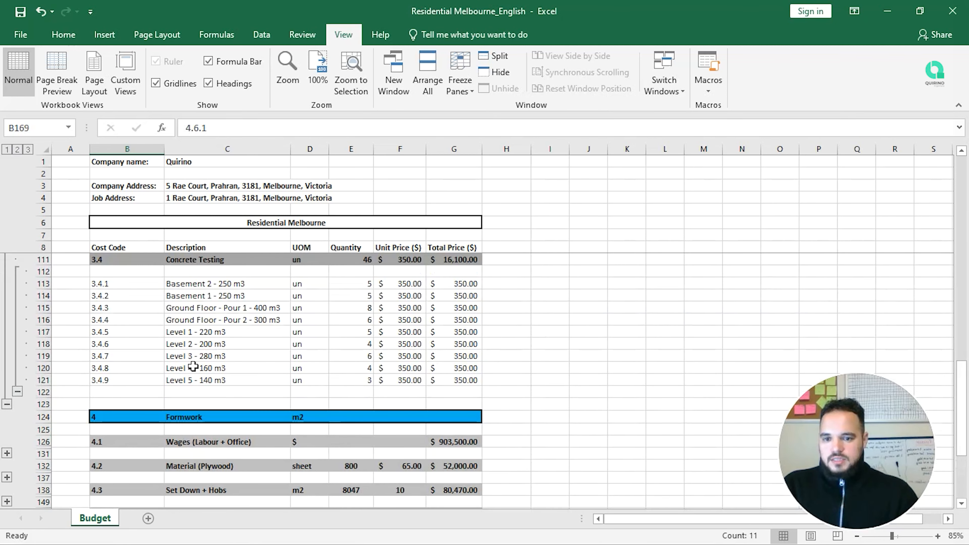
pyautogui.scroll(-4, 188, 373)
pyautogui.scroll(-1, 185, 389)
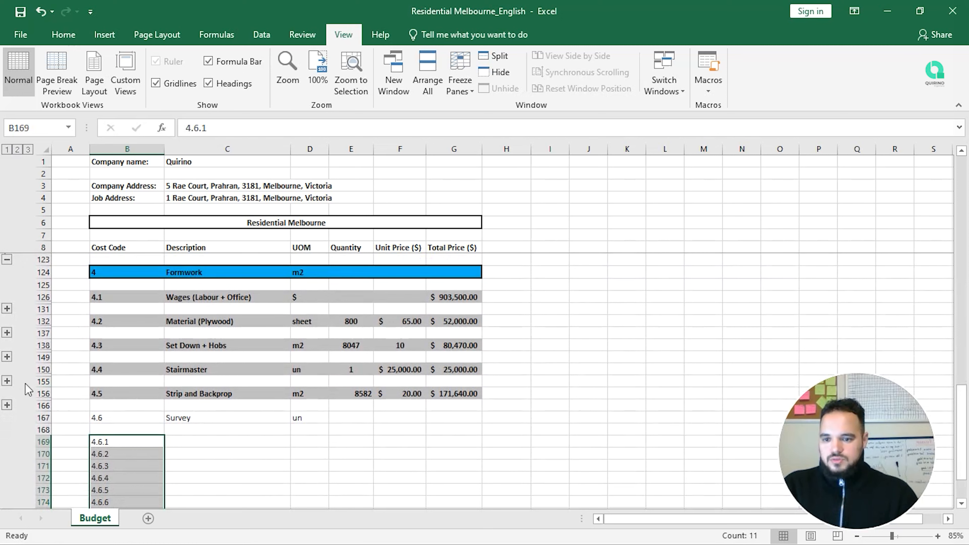
# Step: Expand the 4.5 group and copy its eight level descriptions from C158:C165
pyautogui.click(6, 406)
pyautogui.scroll(-2, 187, 388)
pyautogui.moveTo(206, 344); pyautogui.dragTo(222, 428)
pyautogui.hotkey('ctrl', 'c')
pyautogui.scroll(-3, 213, 416)
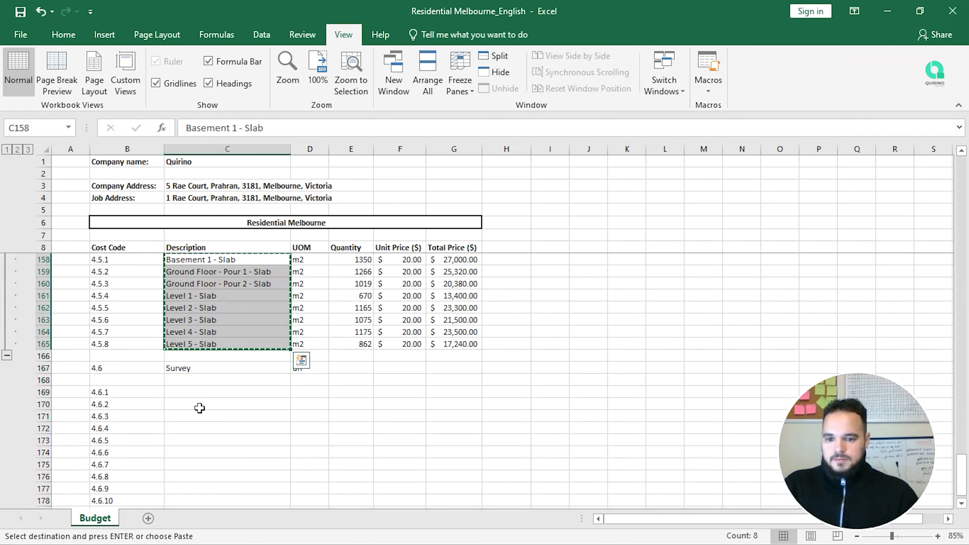
# Step: Paste the level descriptions from C170 down and enter Basement 2 for 4.6.1
pyautogui.click(186, 404)
pyautogui.hotkey('ctrl', 'v')
pyautogui.click(193, 391)
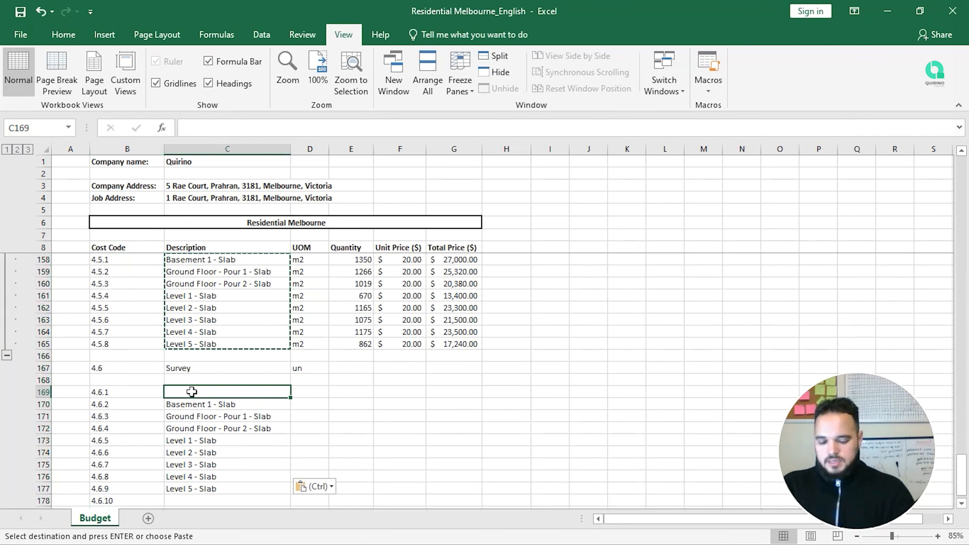
pyautogui.write('Basement 2')
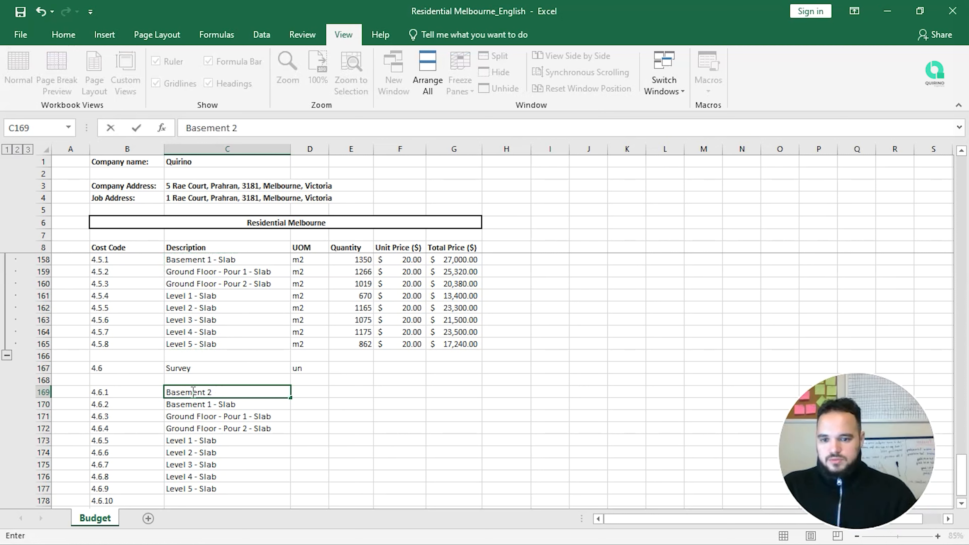
pyautogui.press('Return')
# Step: Remove the ' - Slab' suffix from Basement 1, Ground Floor Pour 1, Pour 2 and Level 1
pyautogui.press('F2')
pyautogui.press('BackSpace')
pyautogui.press('BackSpace')
pyautogui.press('BackSpace')
pyautogui.press('BackSpace')
pyautogui.press('BackSpace')
pyautogui.press('BackSpace')
pyautogui.press('BackSpace')
pyautogui.press('Return')
pyautogui.press('F2')
pyautogui.press('BackSpace')
pyautogui.press('BackSpace')
pyautogui.press('BackSpace')
pyautogui.press('BackSpace')
pyautogui.press('BackSpace')
pyautogui.press('BackSpace')
pyautogui.press('Return')
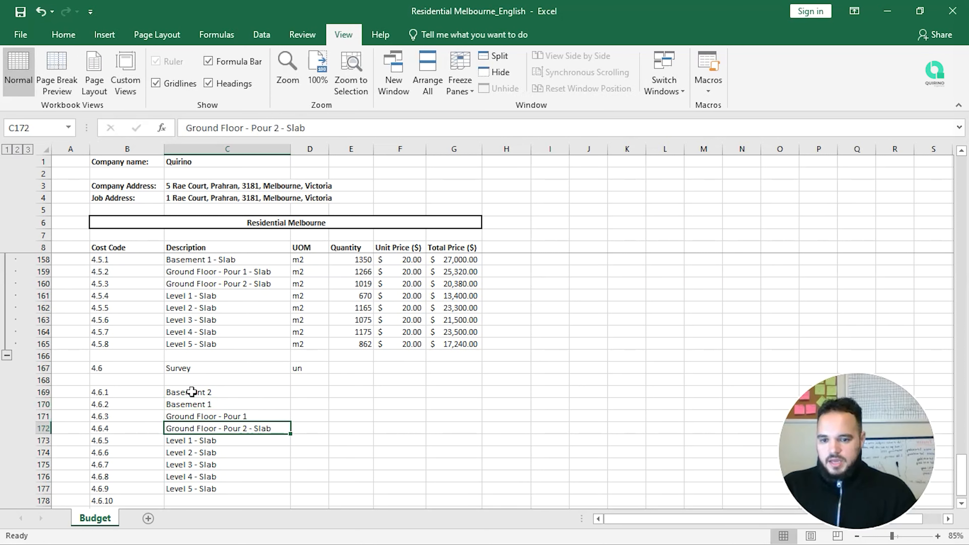
pyautogui.press('F2')
pyautogui.press('BackSpace')
pyautogui.press('BackSpace')
pyautogui.press('BackSpace')
pyautogui.press('BackSpace')
pyautogui.press('BackSpace')
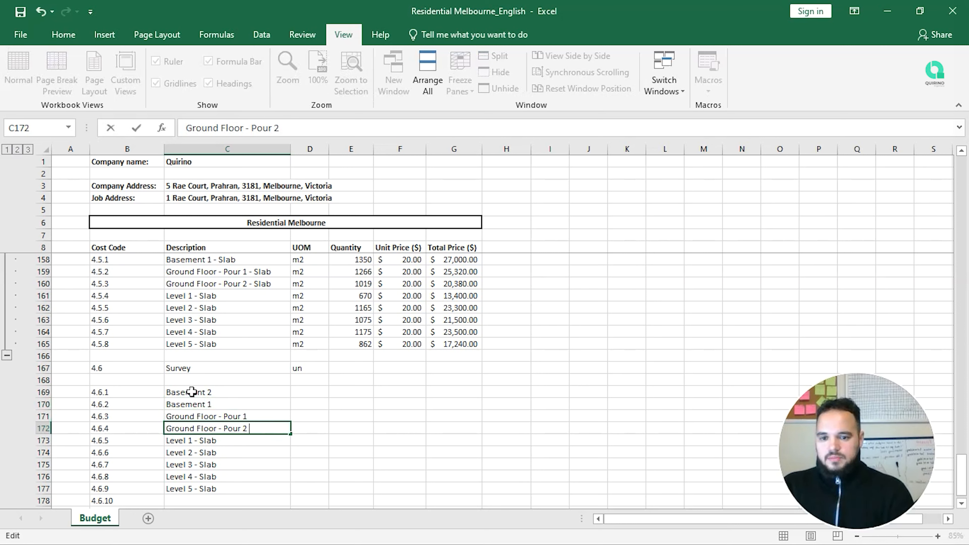
pyautogui.press('Return')
pyautogui.press('F2')
pyautogui.press('BackSpace')
pyautogui.press('BackSpace')
pyautogui.press('BackSpace')
pyautogui.press('BackSpace')
pyautogui.press('BackSpace')
pyautogui.press('Return')
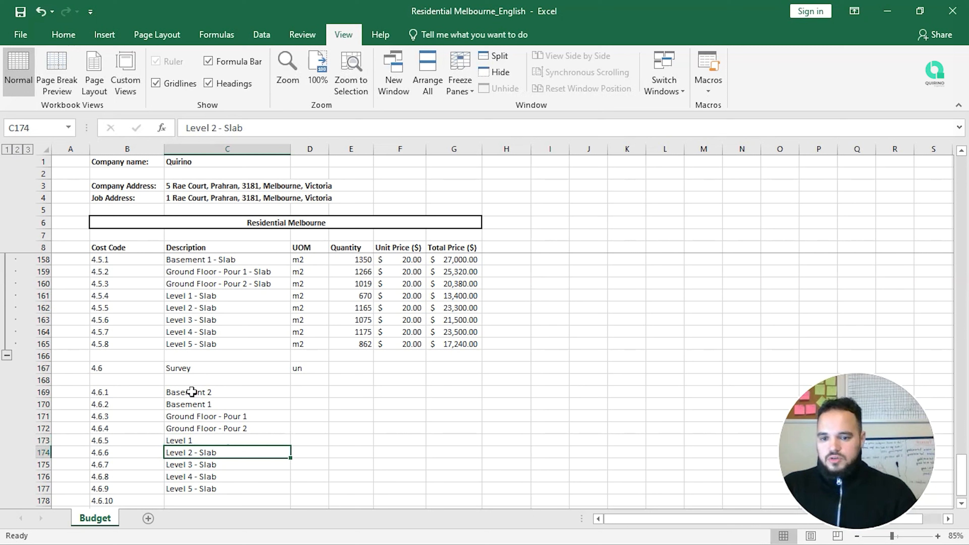
# Step: Remove the ' - Slab' suffix from the Level 2 through Level 5 descriptions
pyautogui.press('F2')
pyautogui.press('BackSpace')
pyautogui.press('BackSpace')
pyautogui.press('BackSpace')
pyautogui.press('BackSpace')
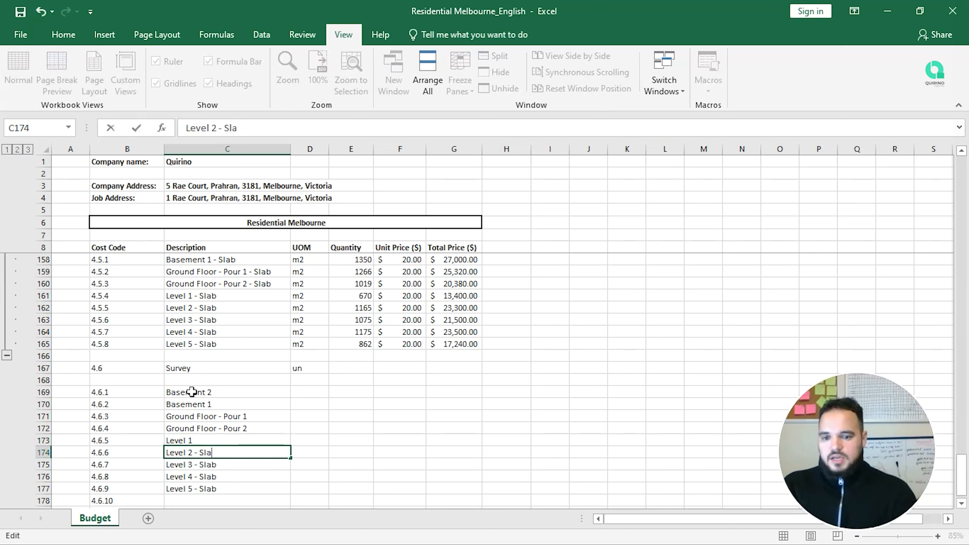
pyautogui.press('BackSpace')
pyautogui.press('Return')
pyautogui.press('F2')
pyautogui.press('BackSpace')
pyautogui.press('BackSpace')
pyautogui.press('BackSpace')
pyautogui.press('BackSpace')
pyautogui.press('BackSpace')
pyautogui.press('Return')
pyautogui.press('F2')
pyautogui.press('BackSpace')
pyautogui.press('BackSpace')
pyautogui.press('BackSpace')
pyautogui.press('BackSpace')
pyautogui.press('BackSpace')
pyautogui.press('BackSpace')
pyautogui.press('Return')
pyautogui.press('F2')
pyautogui.press('BackSpace')
pyautogui.press('BackSpace')
pyautogui.press('BackSpace')
pyautogui.press('BackSpace')
pyautogui.press('BackSpace')
pyautogui.press('BackSpace')
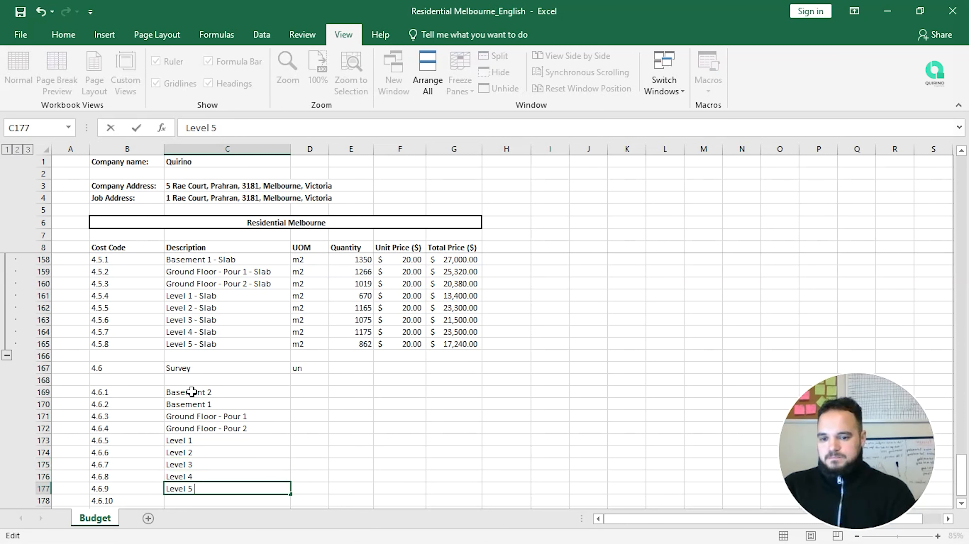
pyautogui.press('Return')
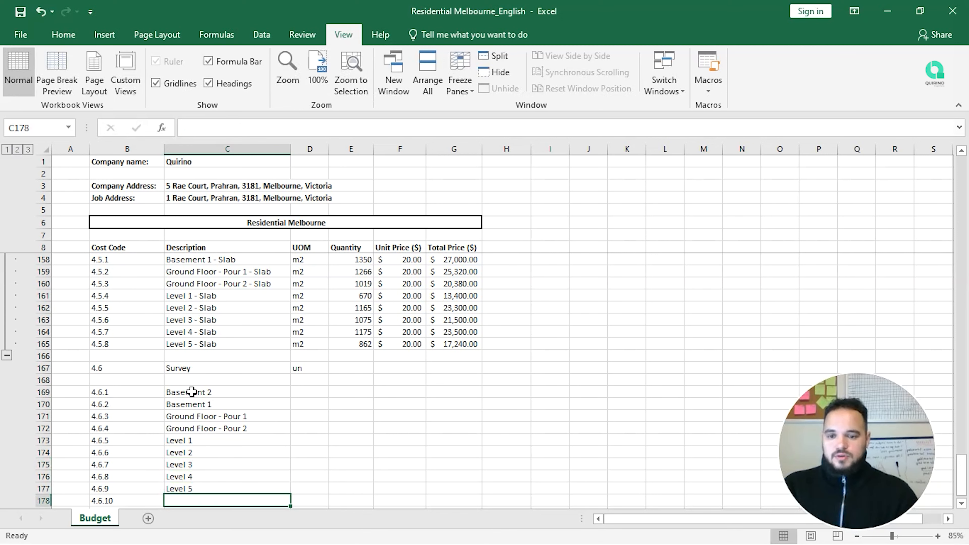
# Step: Delete the surplus codes 4.6.10 and 4.6.11 below Level 5
pyautogui.press('Return')
pyautogui.press('Return')
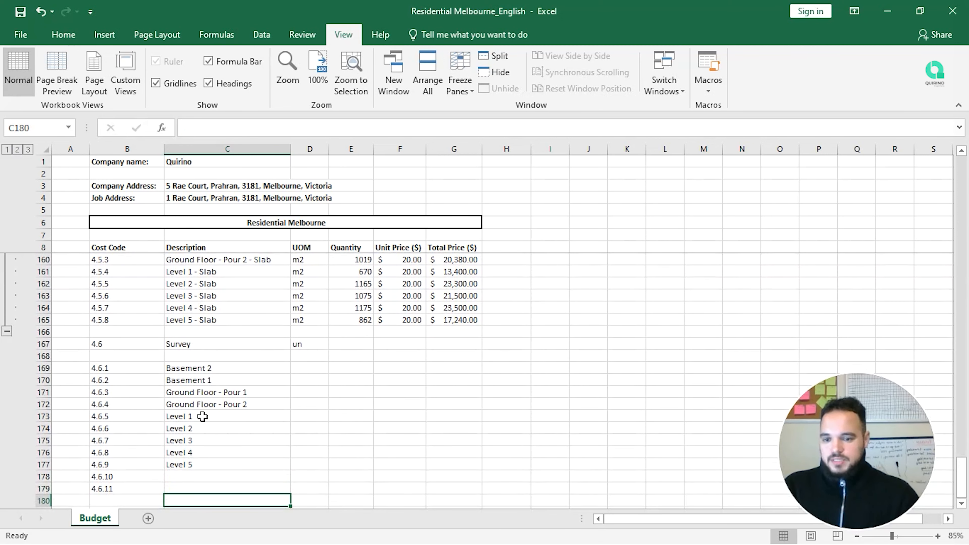
pyautogui.moveTo(137, 477); pyautogui.dragTo(139, 487)
pyautogui.press('Delete')
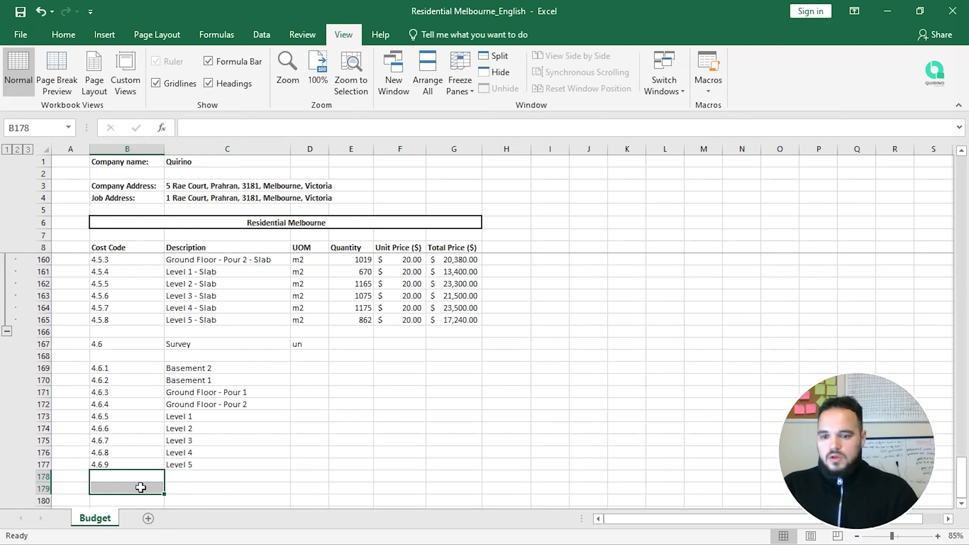
pyautogui.press('Right')
pyautogui.press('Right')
pyautogui.press('Up')
pyautogui.press('Up')
pyautogui.press('Up')
pyautogui.press('Up')
pyautogui.press('Up')
pyautogui.press('Up')
pyautogui.press('Up')
pyautogui.press('Up')
pyautogui.press('Up')
pyautogui.press('Up')
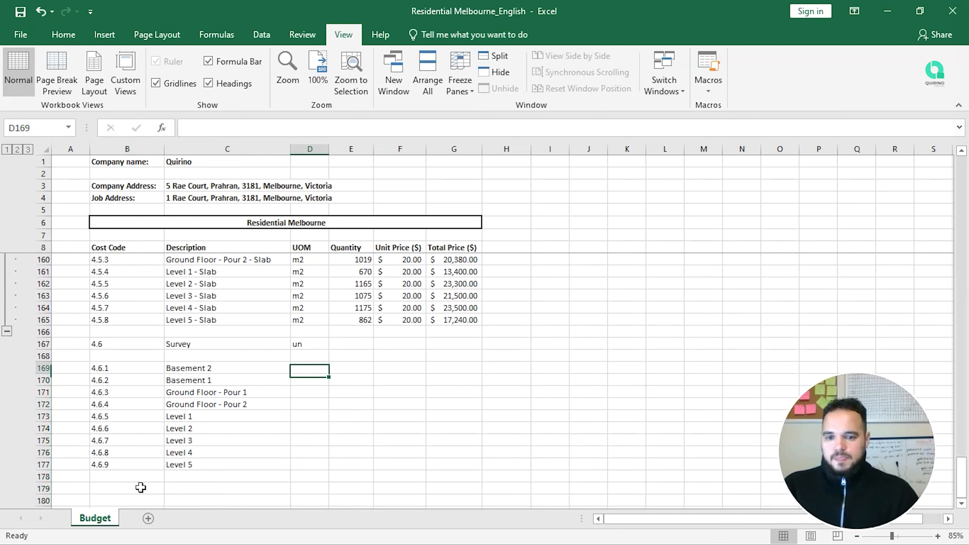
pyautogui.press('Down')
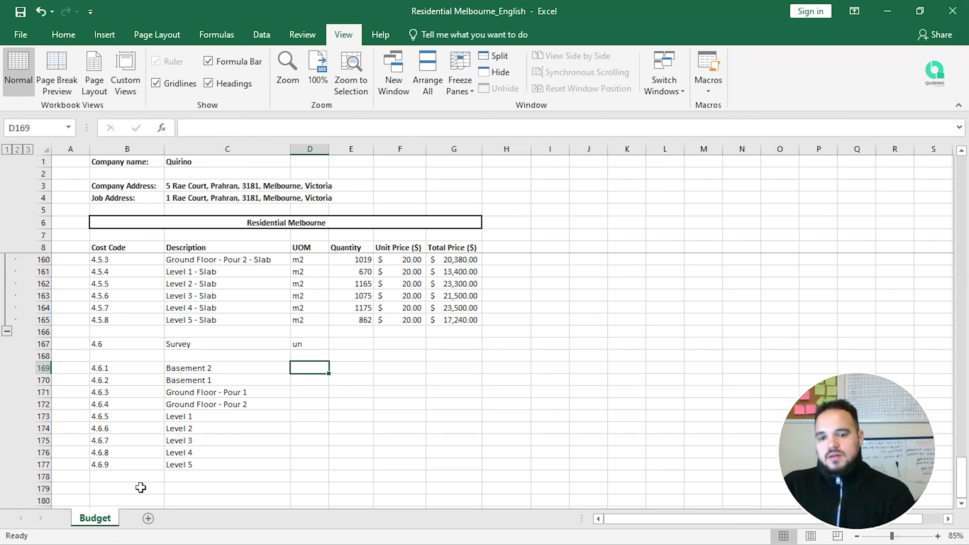
# Step: Enter unit un for 4.6.1–4.6.3 and fill it down through D177
pyautogui.write('un')
pyautogui.press('Return')
pyautogui.write('un')
pyautogui.press('Return')
pyautogui.write('un')
pyautogui.press('Return')
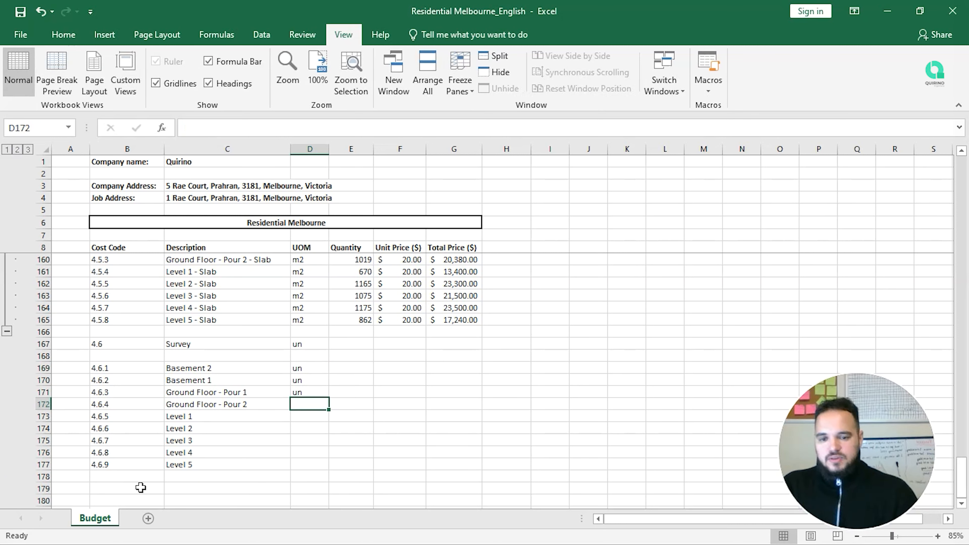
pyautogui.moveTo(306, 368); pyautogui.dragTo(323, 467)
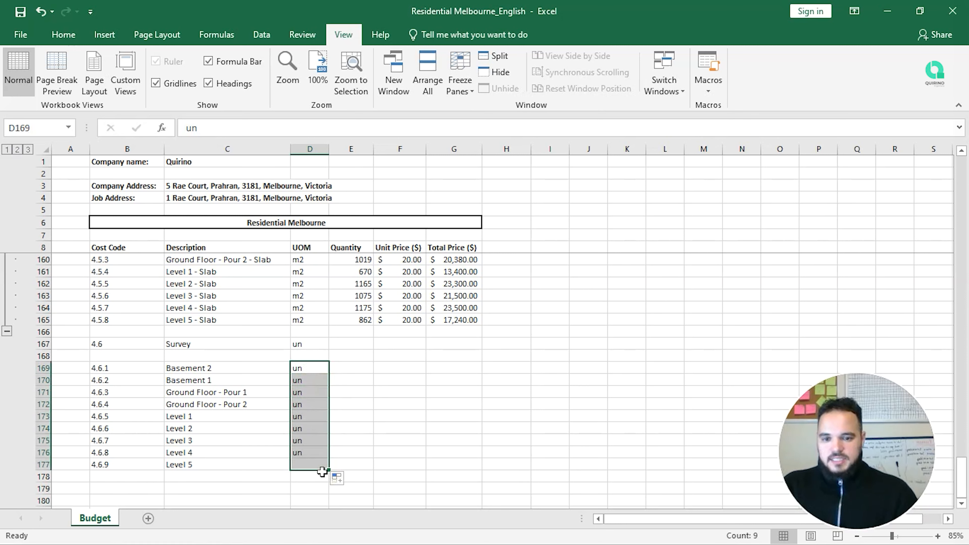
# Step: Give the 4.6 level sub-items a quantity of 1 in column E
pyautogui.click(349, 367)
pyautogui.write('1')
pyautogui.press('Return')
pyautogui.write('1')
pyautogui.press('Return')
pyautogui.write('1')
pyautogui.press('Return')
pyautogui.press('1')
pyautogui.press('Return')
pyautogui.press('1')
pyautogui.press('Return')
pyautogui.press('1')
pyautogui.press('Return')
pyautogui.press('1')
pyautogui.press('Return')
pyautogui.press('1')
pyautogui.press('Return')
pyautogui.press('1')
pyautogui.press('Return')
pyautogui.press('Up')
pyautogui.press('Up')
pyautogui.press('Up')
pyautogui.press('Up')
pyautogui.press('Up')
pyautogui.press('Up')
pyautogui.press('Up')
pyautogui.press('Up')
pyautogui.press('Up')
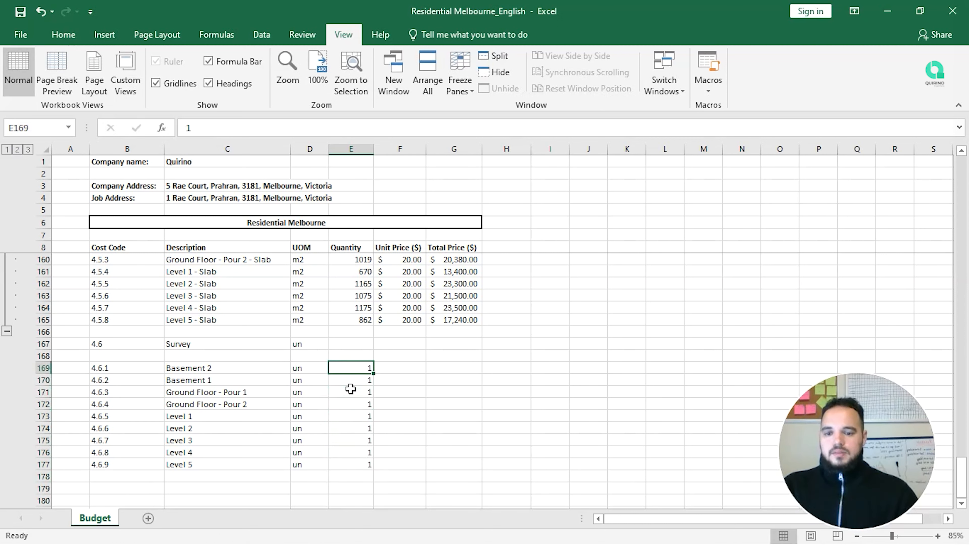
pyautogui.press('Right')
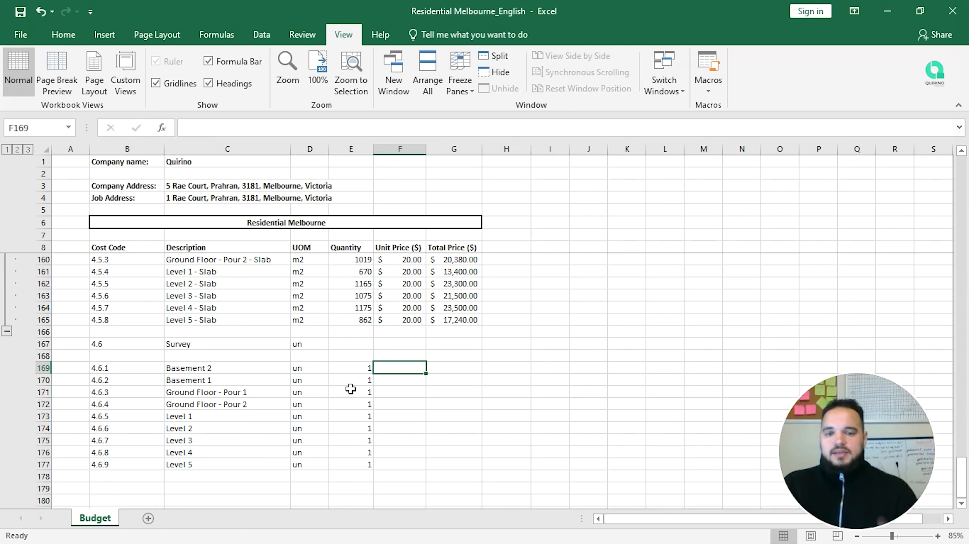
# Step: Scroll down to the Survey sub-items and select the 4.6.1 Basement 2 unit price cell F169
pyautogui.scroll(3, 350, 389)
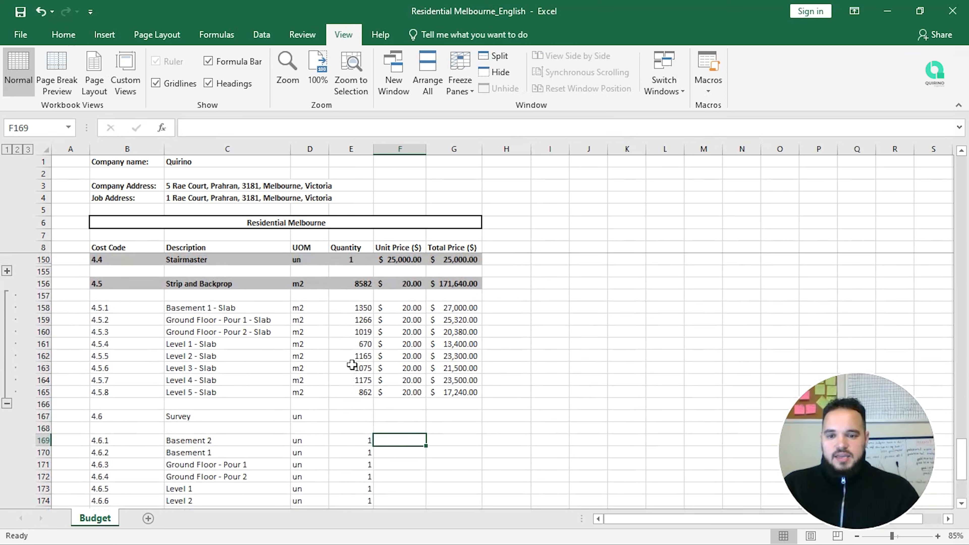
pyautogui.click(357, 307)
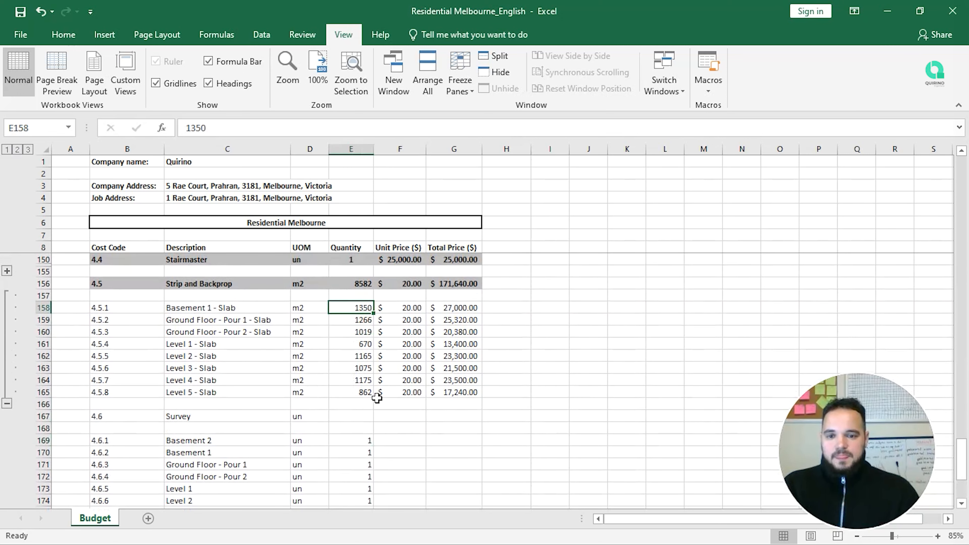
pyautogui.scroll(-1, 376, 397)
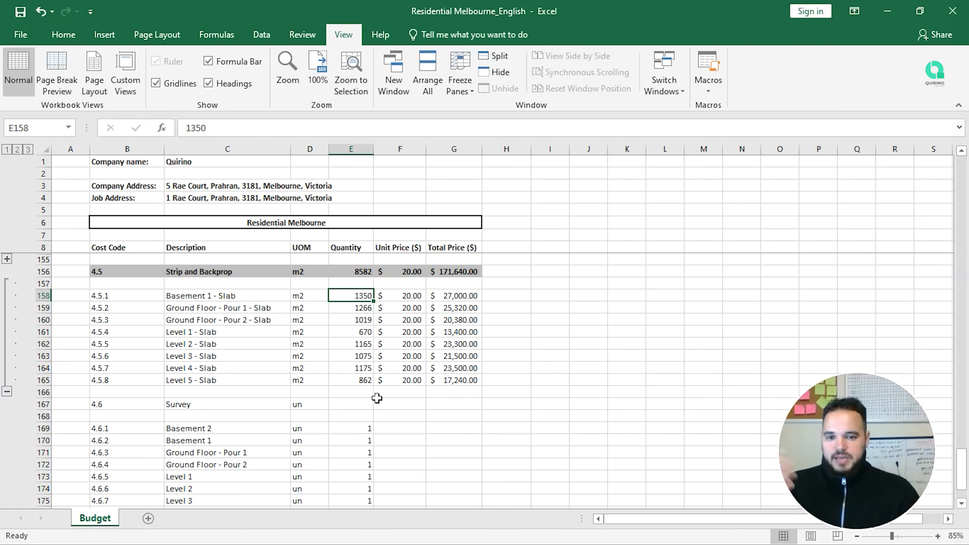
pyautogui.scroll(-1, 377, 398)
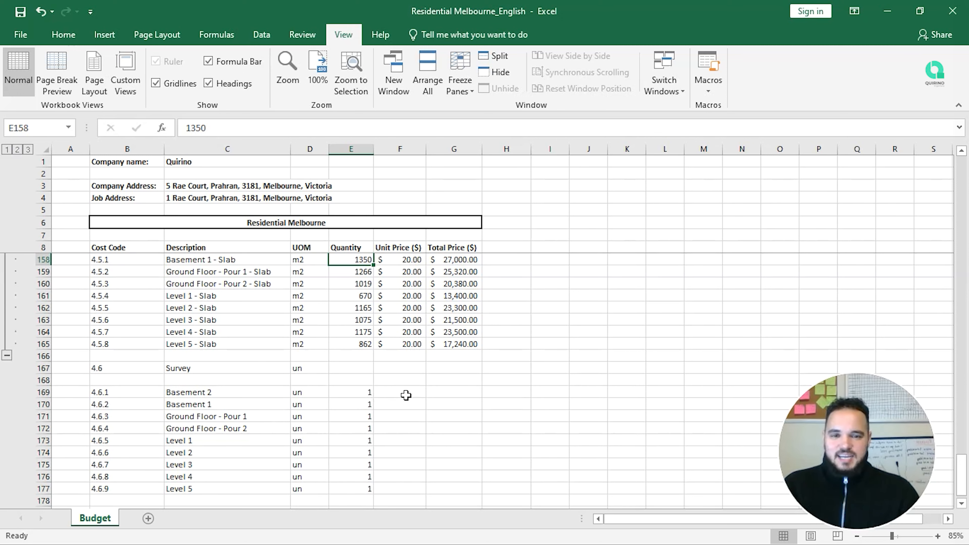
pyautogui.scroll(-1, 406, 395)
pyautogui.click(403, 357)
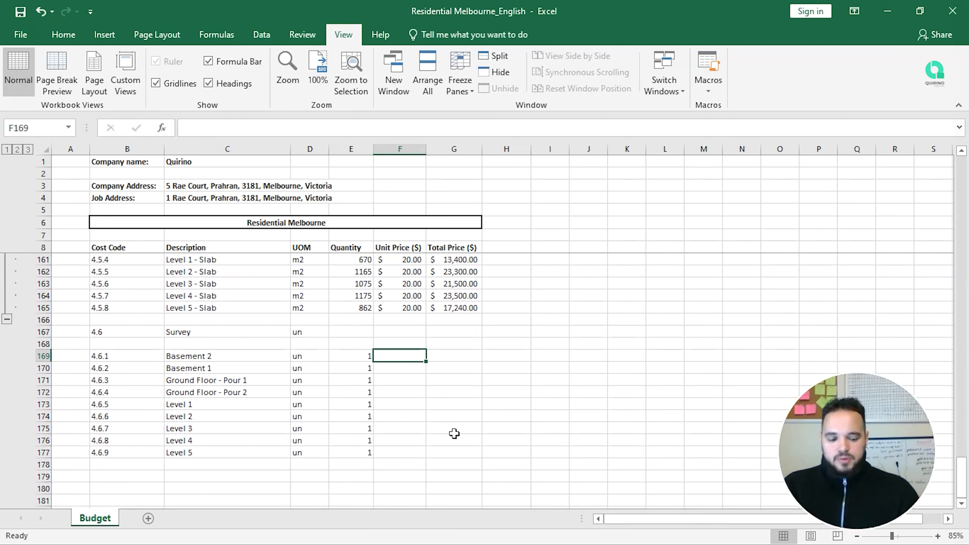
# Step: Enter a 7000 unit price for Basement 2 in F169 and paste it down to F177
pyautogui.write('700')
pyautogui.press('Return')
pyautogui.press('Up')
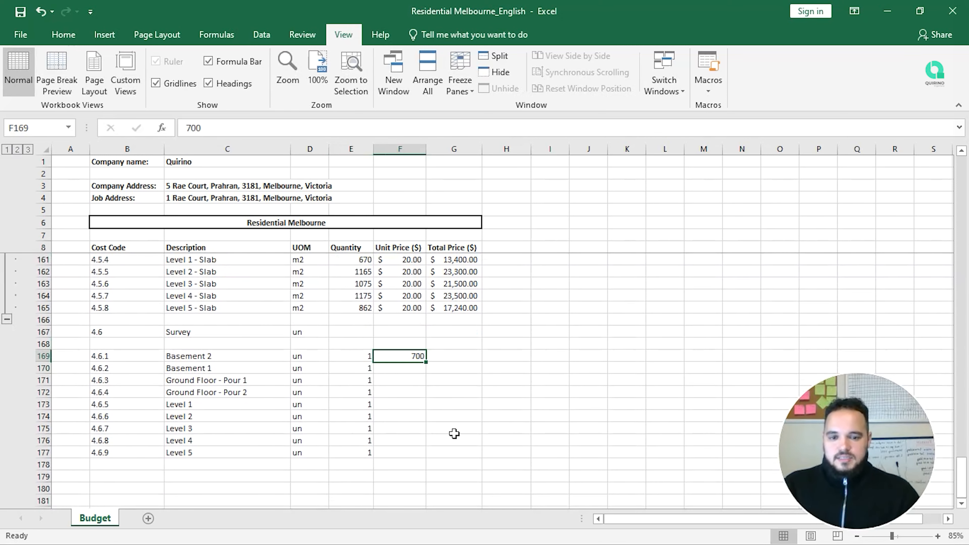
pyautogui.press('F2')
pyautogui.write('0')
pyautogui.press('Return')
pyautogui.press('Up')
pyautogui.hotkey('ctrl', 'c')
pyautogui.press('Down')
pyautogui.hotkey('shift', 'Down')
pyautogui.hotkey('shift', 'Down')
pyautogui.hotkey('shift', 'Down')
pyautogui.hotkey('shift', 'Down')
pyautogui.hotkey('shift', 'Down')
pyautogui.hotkey('shift', 'Down')
pyautogui.hotkey('shift', 'Down')
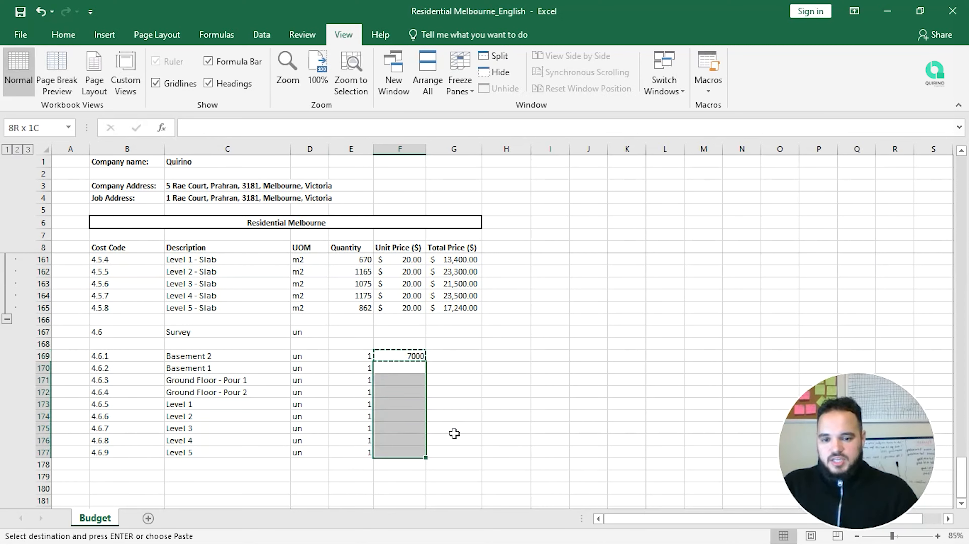
pyautogui.press('Return')
# Step: Apply Accounting Number Format to the unit prices F169:F177
pyautogui.hotkey('shift', 'Up')
pyautogui.hotkey('shift', 'Up')
pyautogui.hotkey('shift', 'Up')
pyautogui.hotkey('shift', 'Up')
pyautogui.hotkey('shift', 'Up')
pyautogui.hotkey('shift', 'Up')
pyautogui.hotkey('shift', 'Up')
pyautogui.press('Up')
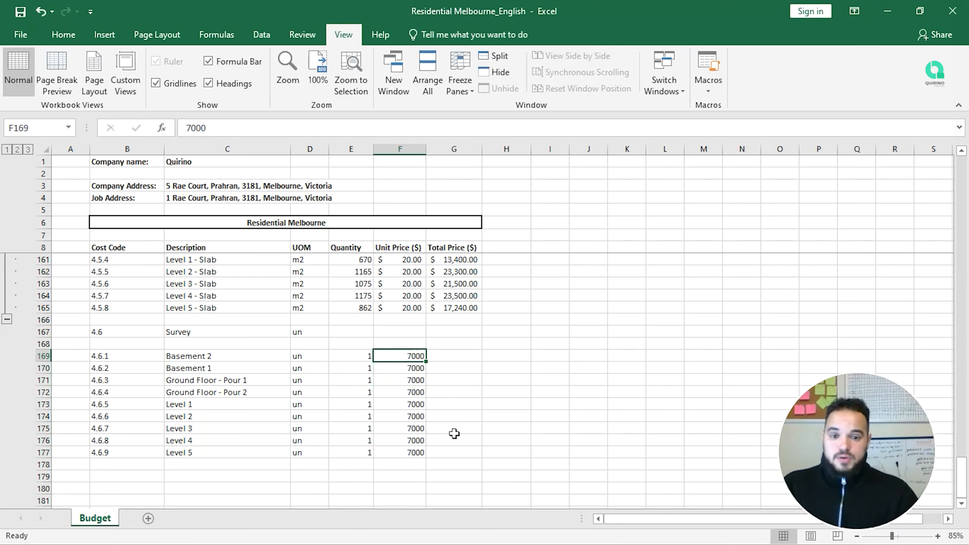
pyautogui.hotkey('shift', 'Down')
pyautogui.hotkey('shift', 'Down')
pyautogui.hotkey('shift', 'Down')
pyautogui.hotkey('shift', 'Down')
pyautogui.hotkey('shift', 'Down')
pyautogui.hotkey('shift', 'Down')
pyautogui.hotkey('shift', 'Down')
pyautogui.hotkey('shift', 'Down')
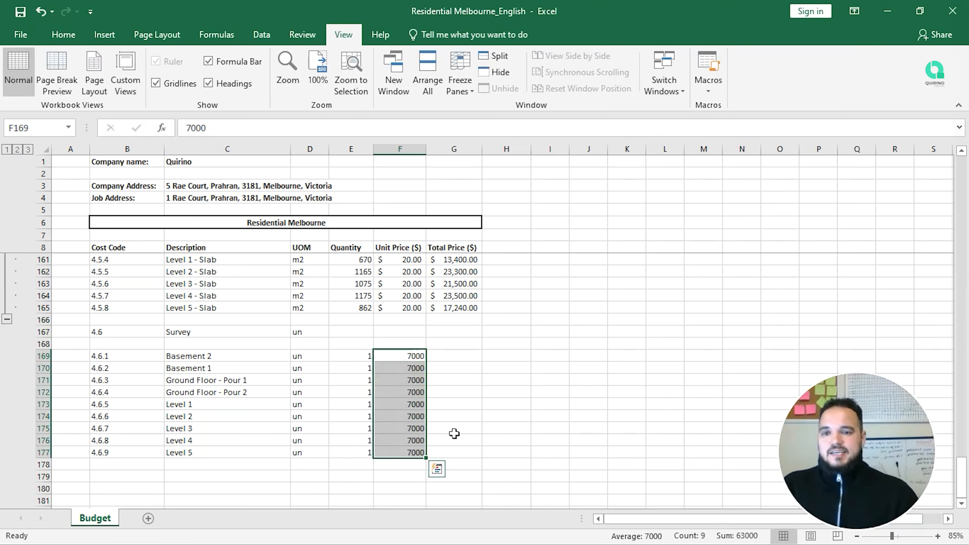
pyautogui.click(64, 35)
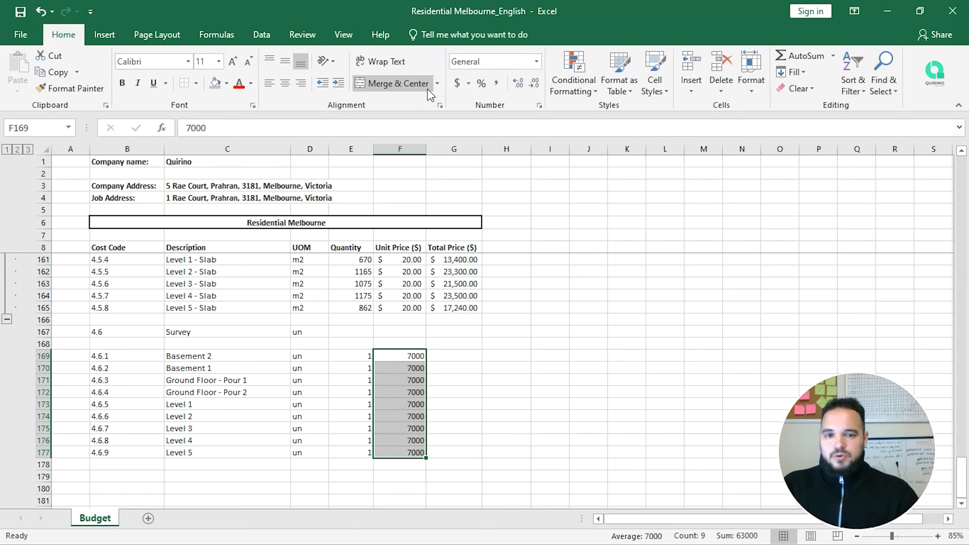
pyautogui.click(457, 84)
pyautogui.click(453, 354)
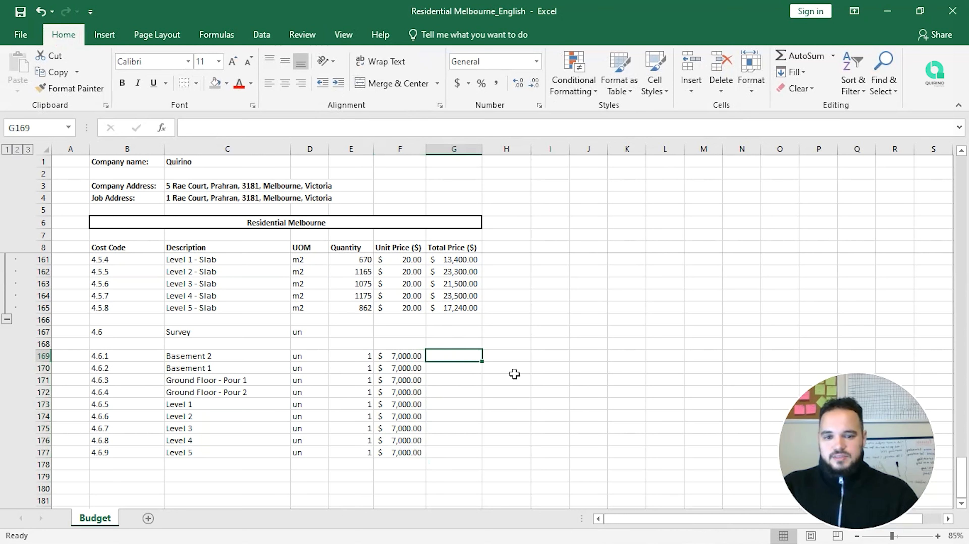
pyautogui.click(469, 312)
# Step: Copy G165's PRODUCT total formula into G169 for Basement 2
pyautogui.hotkey('ctrl', 'c')
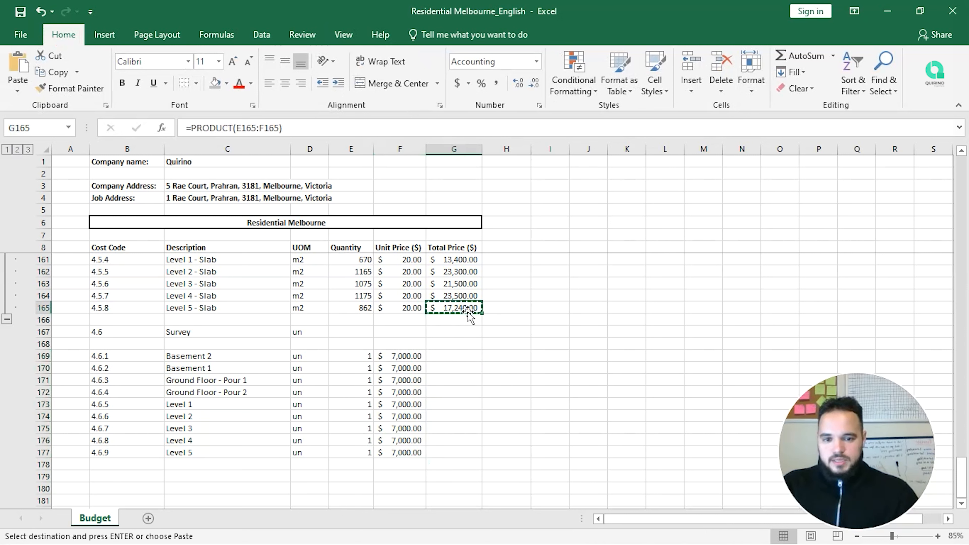
pyautogui.press('Down')
pyautogui.press('Down')
pyautogui.press('Down')
pyautogui.press('Down')
pyautogui.hotkey('ctrl', 'v')
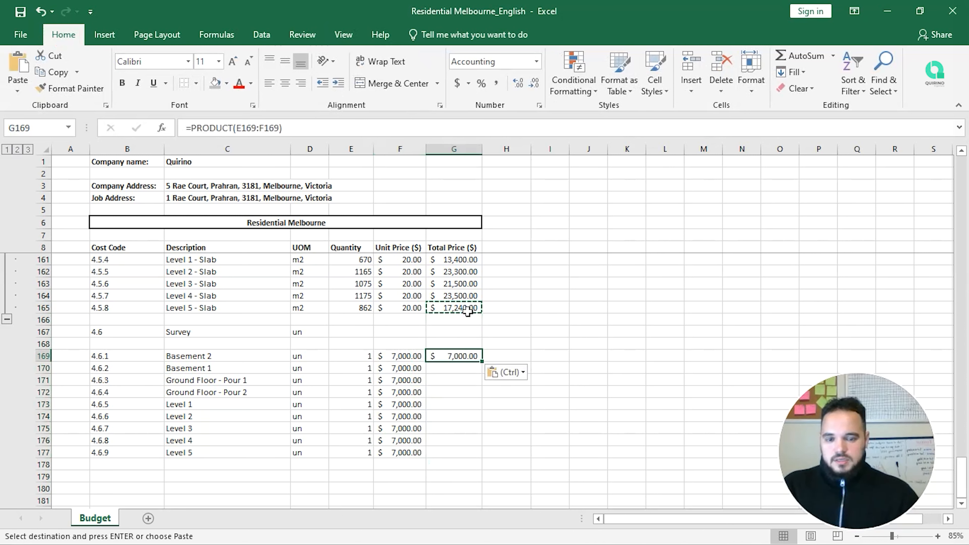
pyautogui.press('Down')
pyautogui.press('Down')
pyautogui.press('Down')
pyautogui.press('Up')
pyautogui.press('Up')
pyautogui.press('Up')
pyautogui.press('F2')
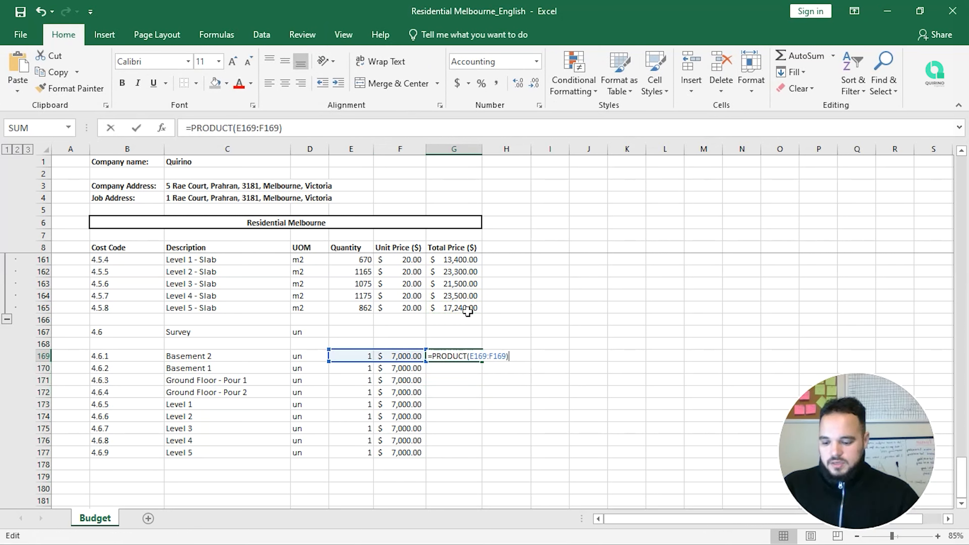
pyautogui.press('Escape')
# Step: Paste G169's $7,000.00 total as values into G170:G177 in Accounting format
pyautogui.hotkey('ctrl', 'c')
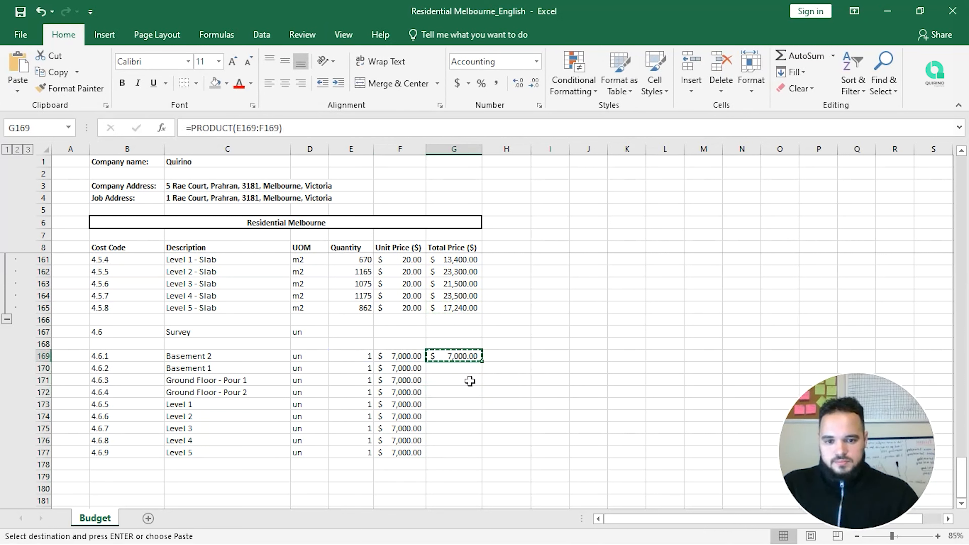
pyautogui.moveTo(466, 373); pyautogui.dragTo(470, 432)
pyautogui.rightClick(467, 449)
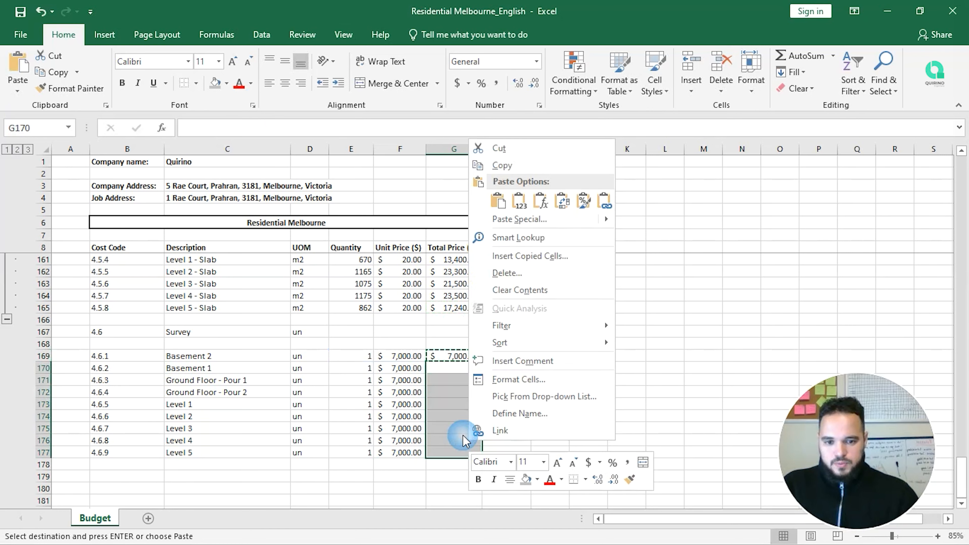
pyautogui.click(518, 204)
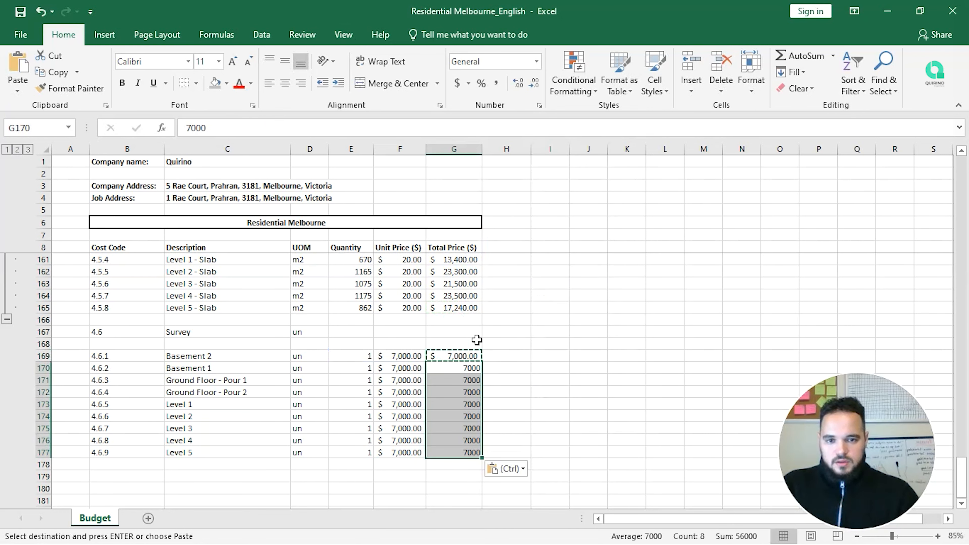
pyautogui.click(460, 88)
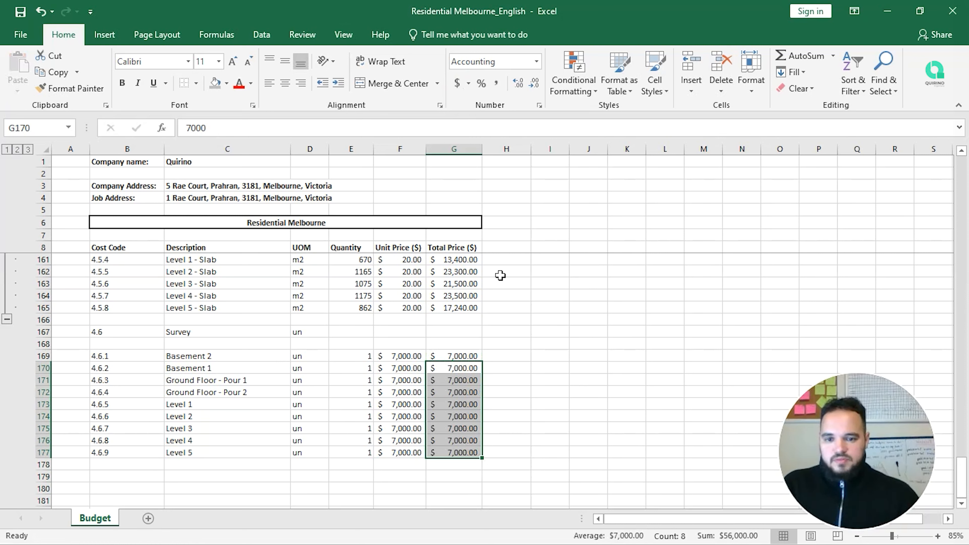
pyautogui.click(366, 330)
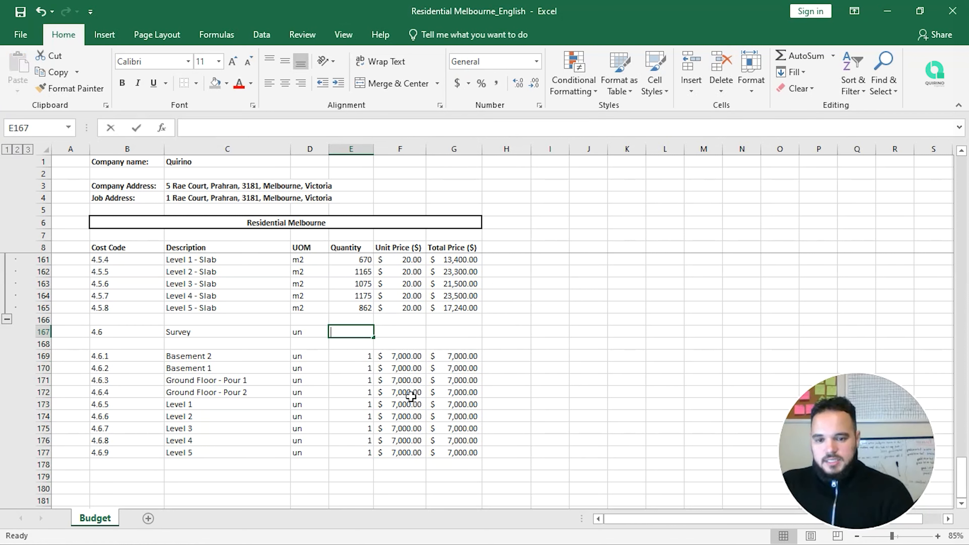
# Step: Set the Survey quantity in E167 to =SUM(E169:E177), giving 9
pyautogui.write('=SUM(')
pyautogui.press('Down')
pyautogui.press('Down')
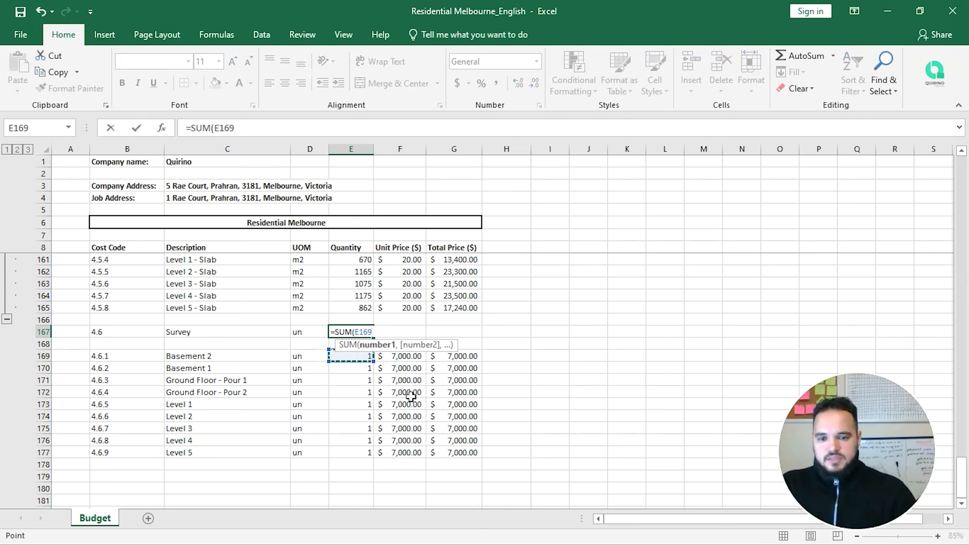
pyautogui.hotkey('shift', 'Down')
pyautogui.hotkey('shift', 'Down')
pyautogui.hotkey('shift', 'Down')
pyautogui.hotkey('shift', 'Down')
pyautogui.hotkey('shift', 'Down')
pyautogui.hotkey('shift', 'Down')
pyautogui.hotkey('shift', 'Down')
pyautogui.hotkey('shift', 'Down')
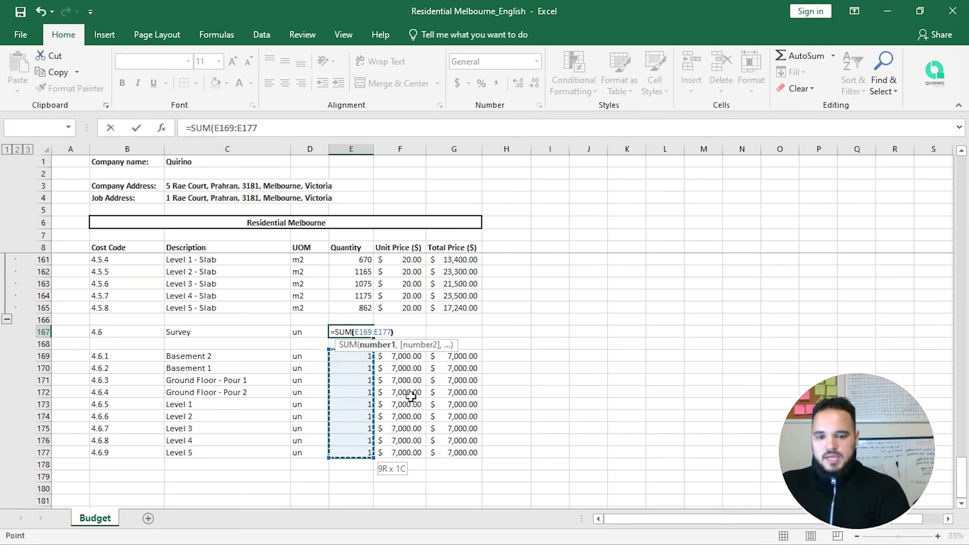
pyautogui.press('Return')
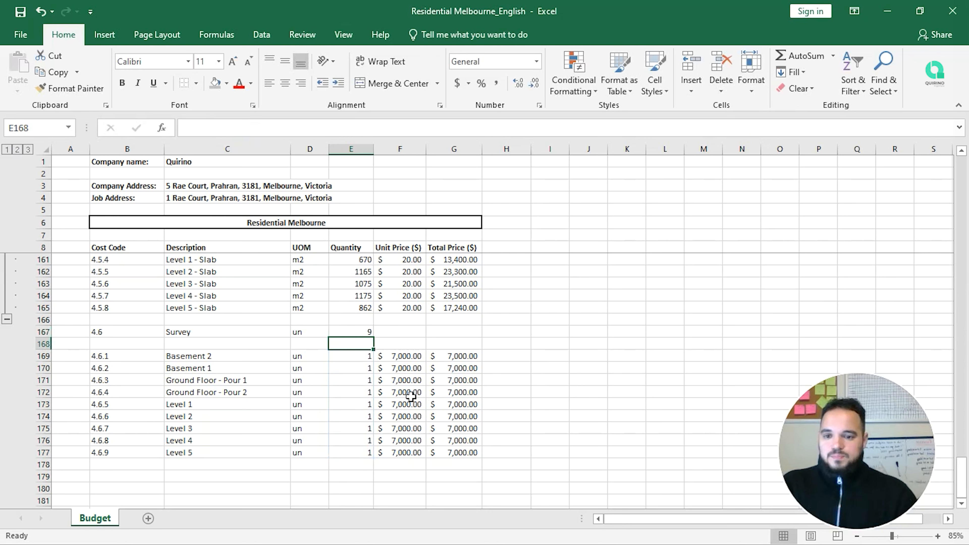
pyautogui.press('Up')
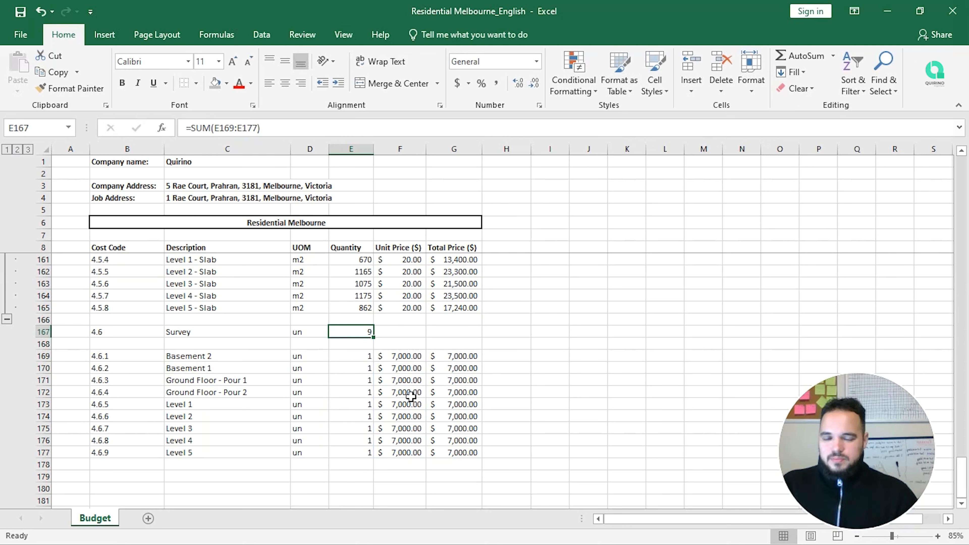
pyautogui.press('Right')
pyautogui.press('Left')
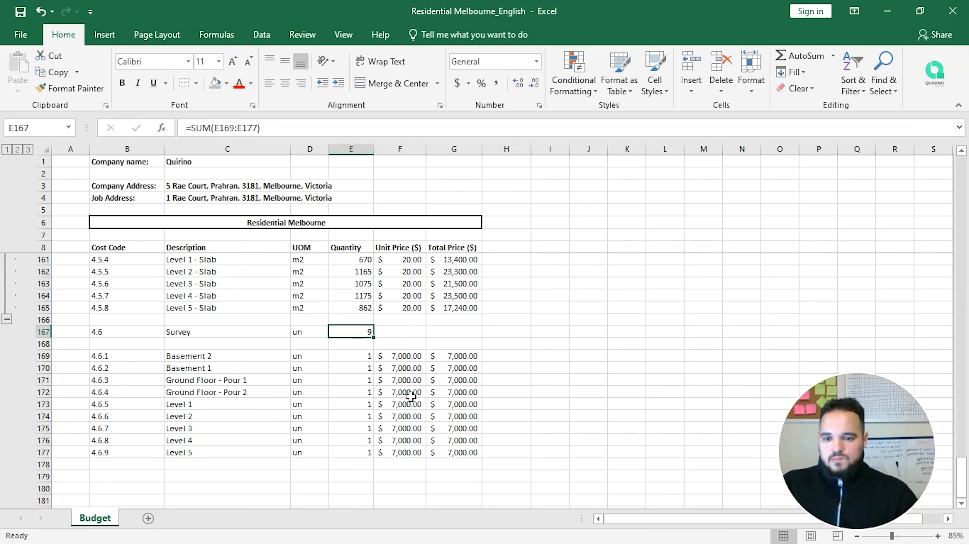
pyautogui.press('Right')
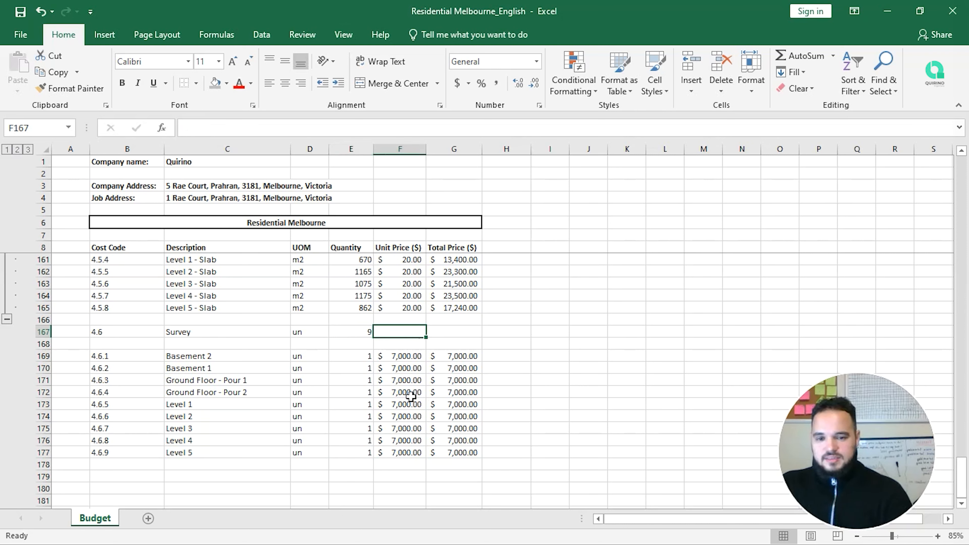
# Step: Enter a 7000 unit price for the Survey line in F167
pyautogui.write('7000')
pyautogui.press('Return')
pyautogui.press('Up')
pyautogui.press('Right')
# Step: Replace the wrong SUM in G167 with =PRODUCT(E167:F167), totalling $63,000.00
pyautogui.write('=sum(')
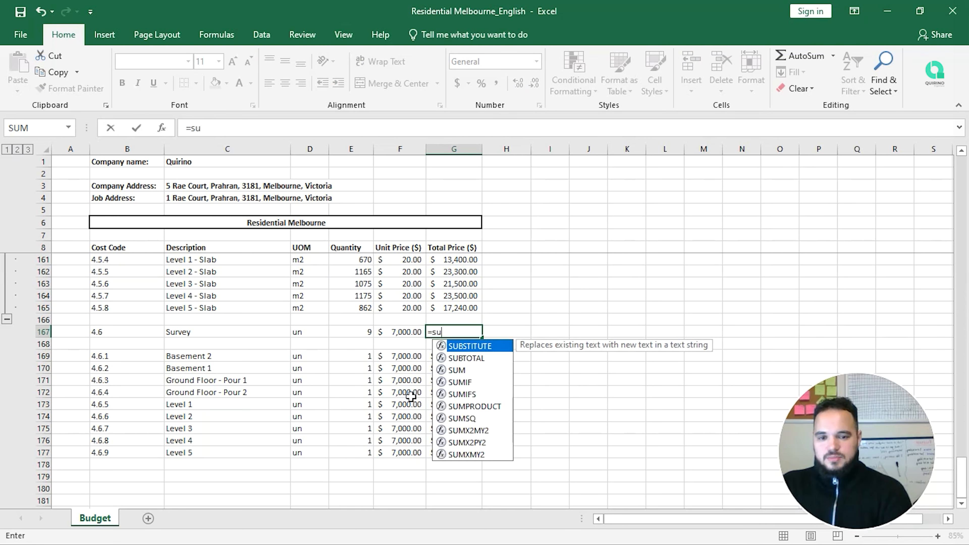
pyautogui.hotkey('shift', 'Left')
pyautogui.hotkey('shift', 'Left')
pyautogui.write(')')
pyautogui.press('Return')
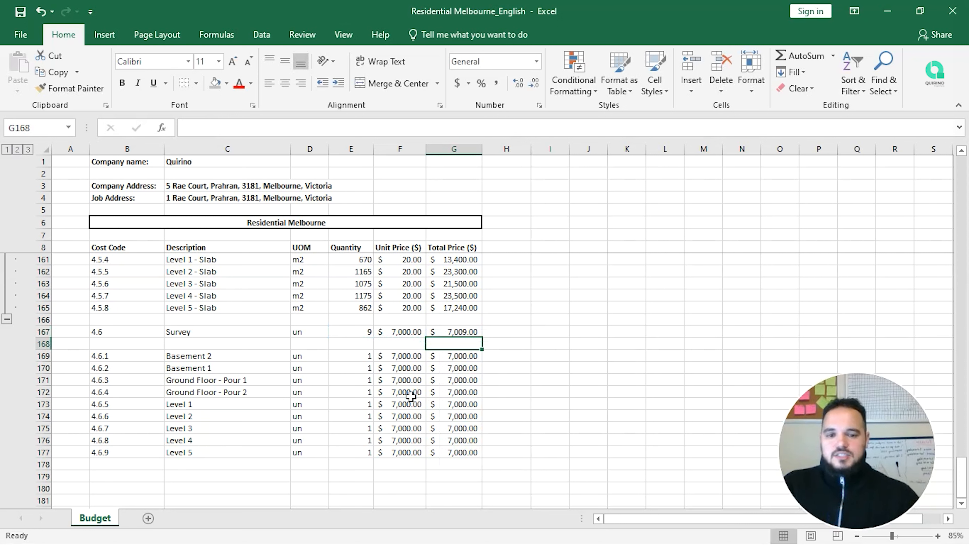
pyautogui.click(474, 331)
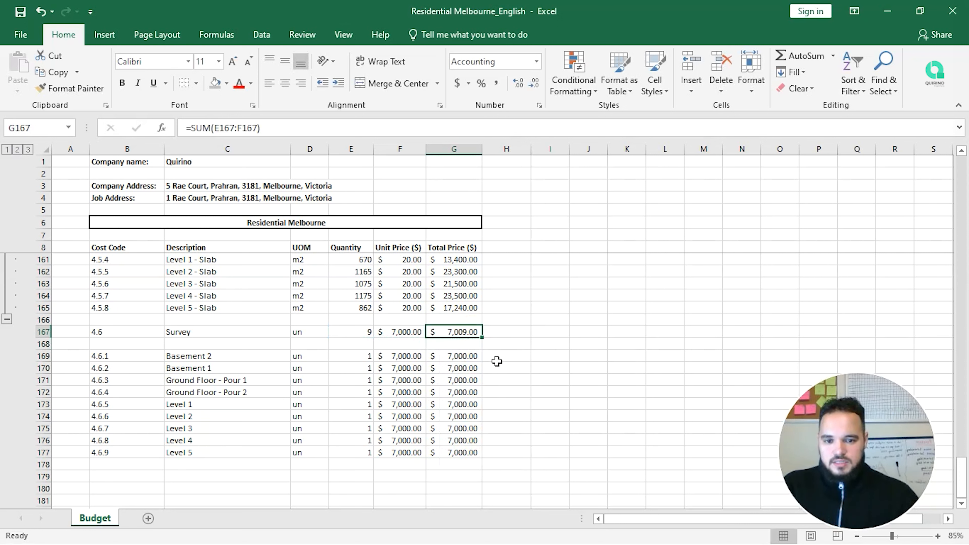
pyautogui.press('F2')
pyautogui.press('BackSpace')
pyautogui.press('BackSpace')
pyautogui.press('BackSpace')
pyautogui.press('BackSpace')
pyautogui.press('BackSpace')
pyautogui.press('BackSpace')
pyautogui.press('BackSpace')
pyautogui.press('BackSpace')
pyautogui.press('BackSpace')
pyautogui.press('BackSpace')
pyautogui.press('BackSpace')
pyautogui.press('BackSpace')
pyautogui.press('BackSpace')
pyautogui.press('BackSpace')
pyautogui.press('BackSpace')
pyautogui.write('=prod')
pyautogui.press('Tab')
pyautogui.press('Left')
pyautogui.hotkey('shift', 'Left')
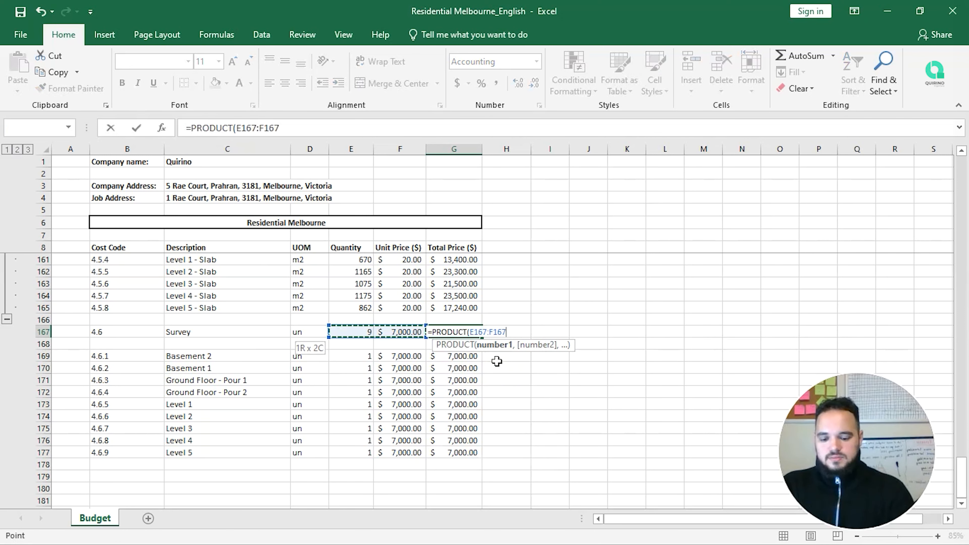
pyautogui.write(').')
pyautogui.press('Return')
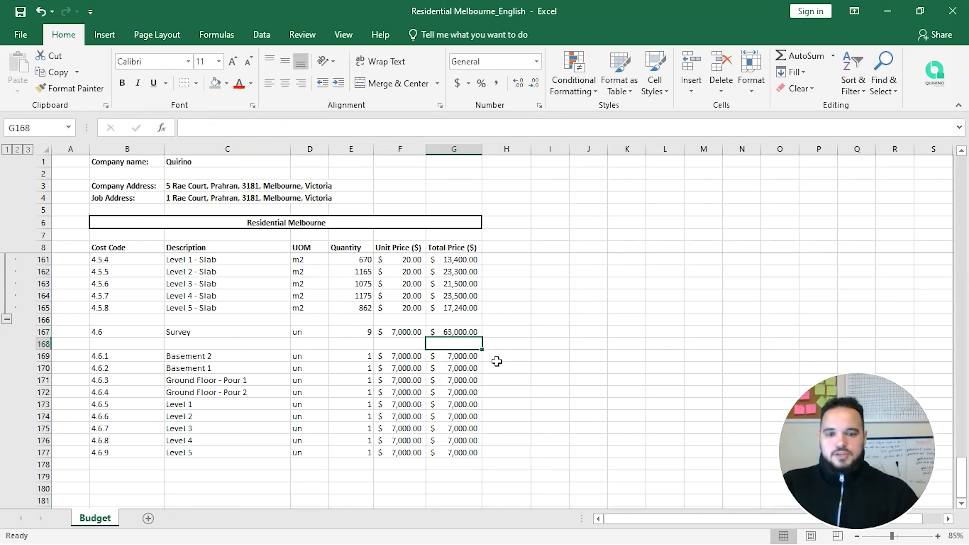
pyautogui.moveTo(477, 359); pyautogui.dragTo(467, 454)
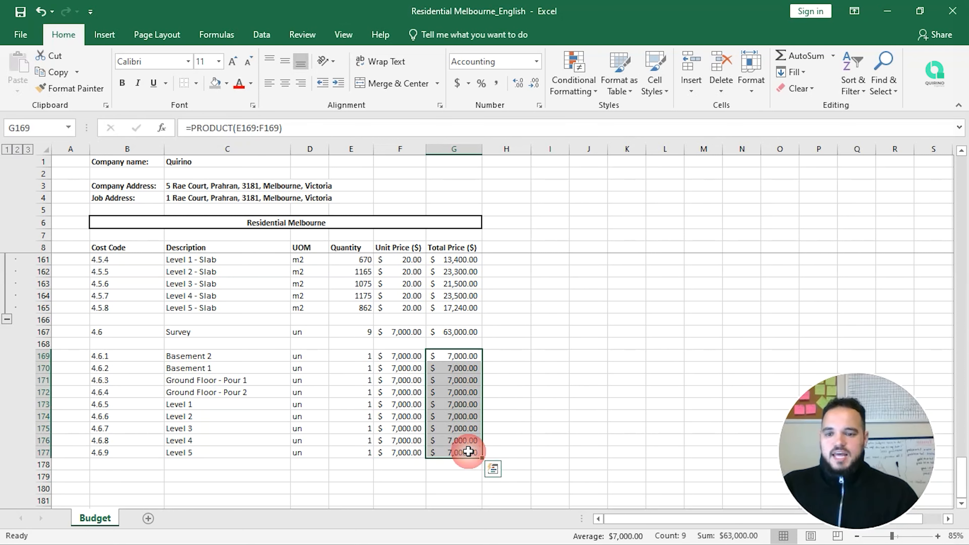
# Step: Make Survey header row B167:G167 bold with a darker grey fill
pyautogui.click(506, 404)
pyautogui.click(347, 350)
pyautogui.moveTo(347, 351); pyautogui.dragTo(369, 361)
pyautogui.moveTo(443, 331); pyautogui.dragTo(133, 328)
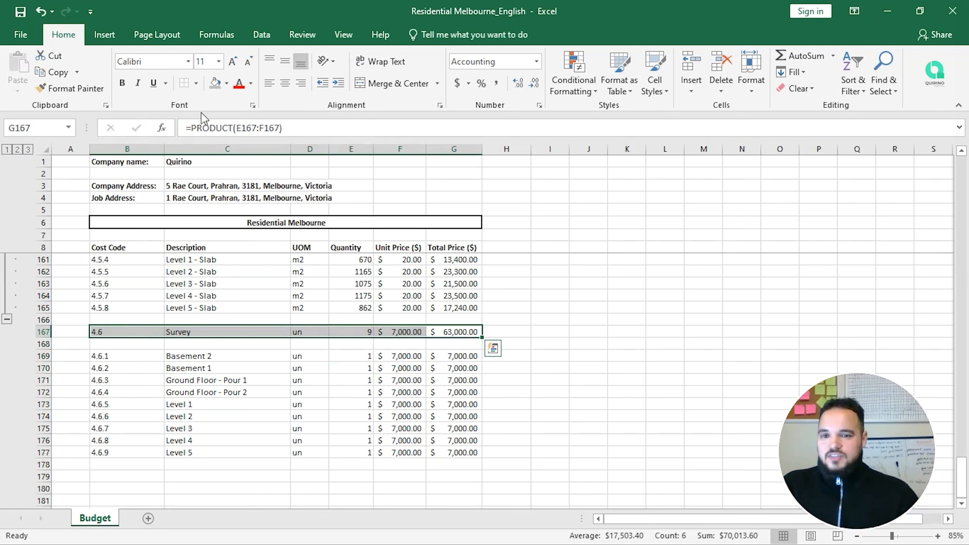
pyautogui.click(122, 83)
pyautogui.click(213, 84)
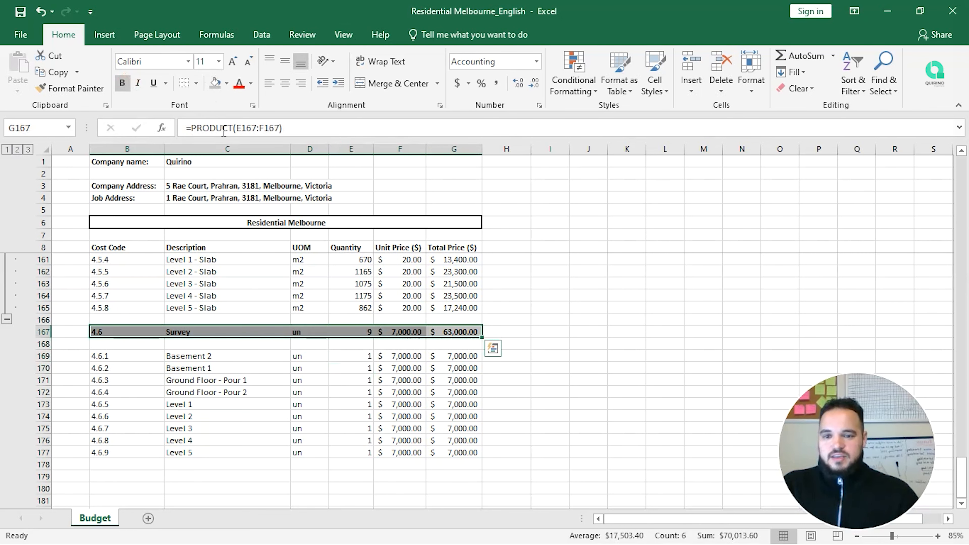
pyautogui.scroll(2, 270, 309)
pyautogui.click(547, 357)
pyautogui.scroll(-2, 481, 335)
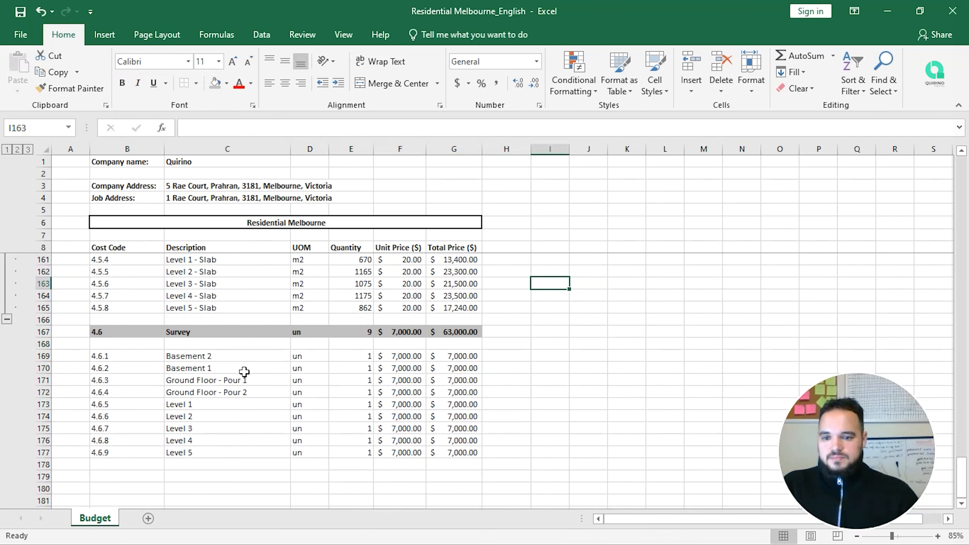
pyautogui.moveTo(44, 344); pyautogui.dragTo(43, 457)
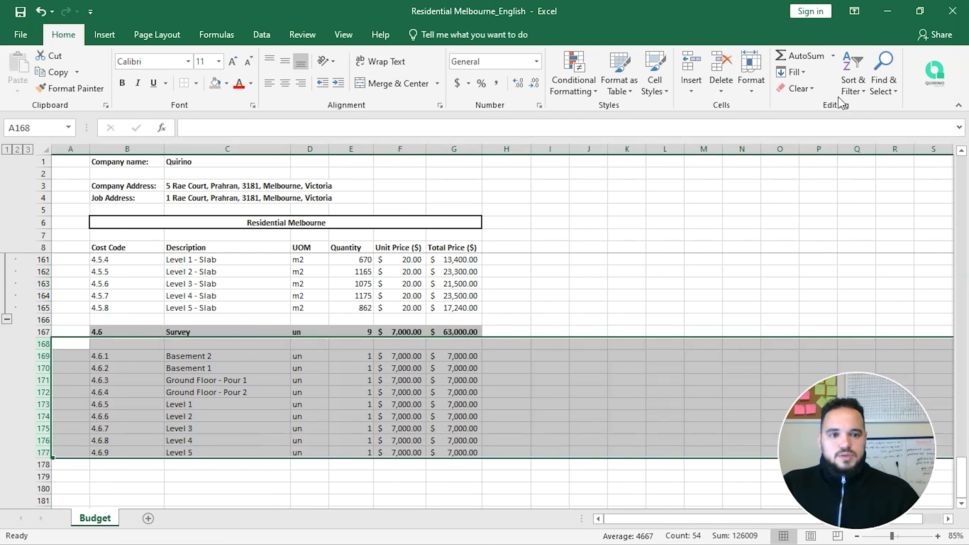
# Step: Group and collapse Survey rows 168–177, and collapse the 4.5 sub-item rows
pyautogui.click(262, 35)
pyautogui.click(864, 58)
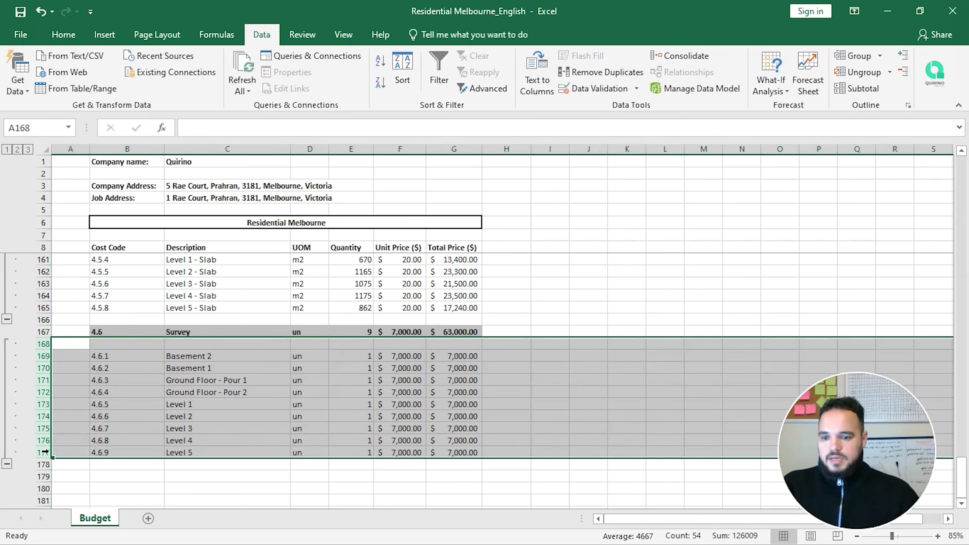
pyautogui.click(8, 465)
pyautogui.scroll(2, 192, 382)
pyautogui.click(204, 403)
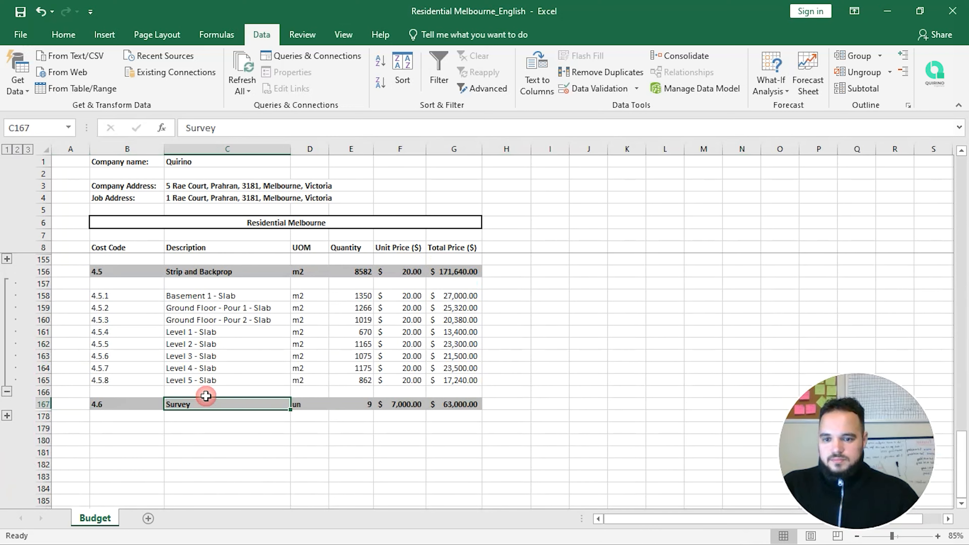
pyautogui.click(7, 391)
pyautogui.scroll(4, 99, 348)
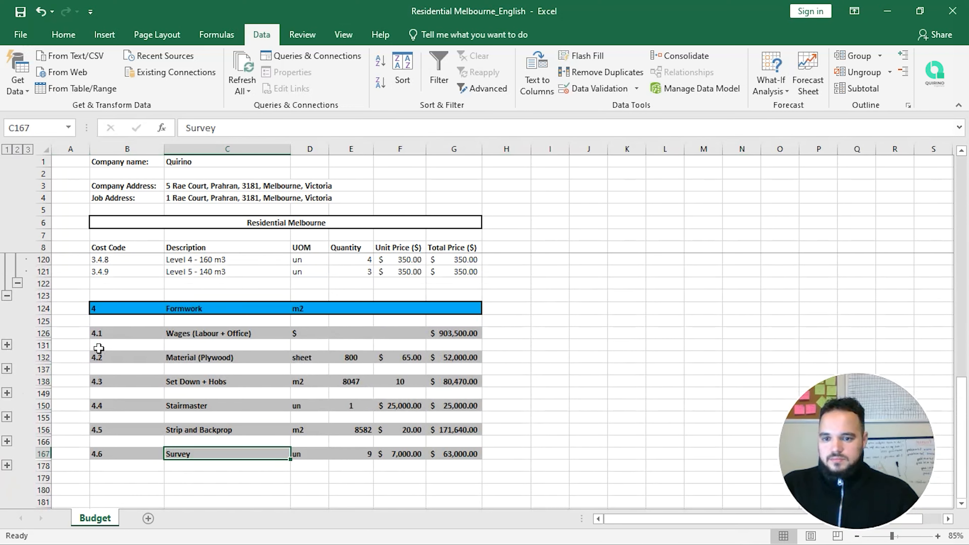
pyautogui.scroll(-1, 99, 348)
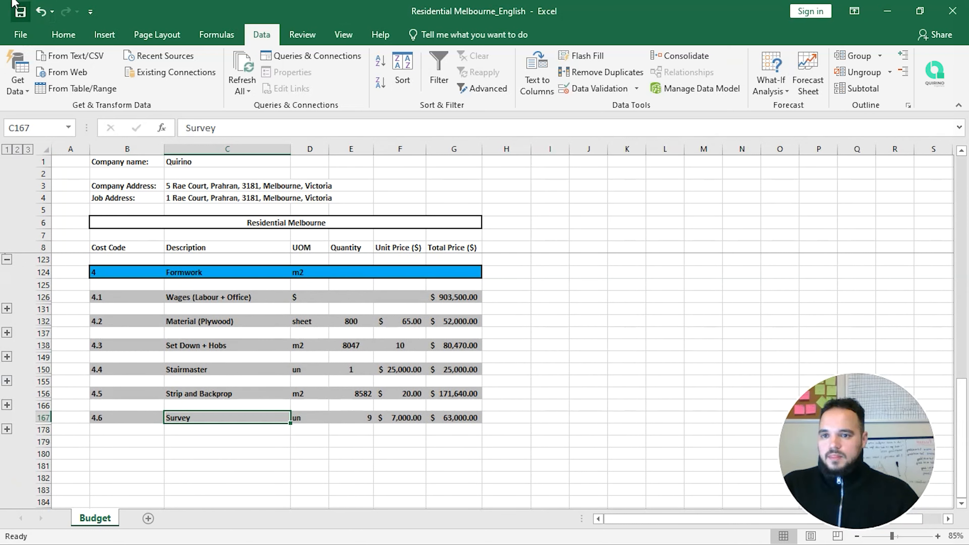
# Step: Save the budget workbook
pyautogui.click(23, 9)
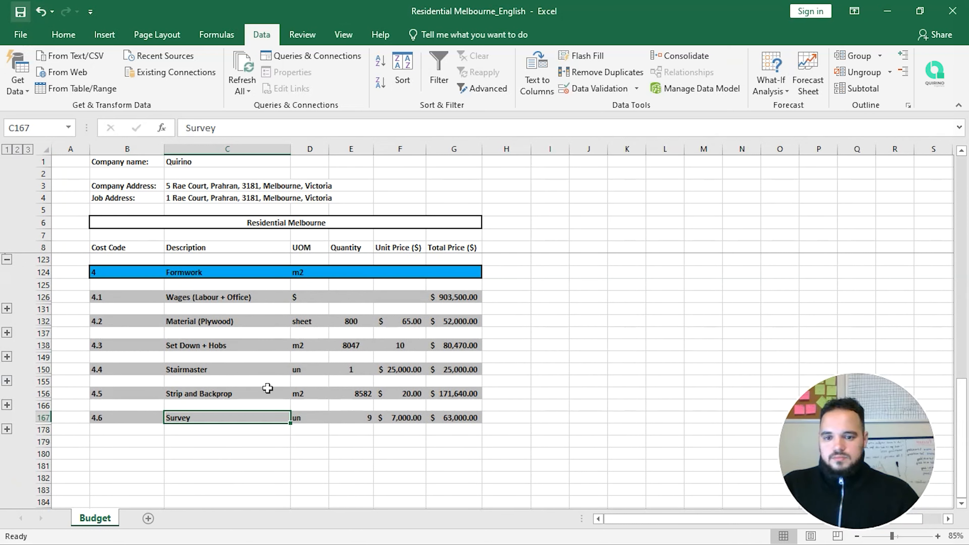
pyautogui.scroll(2, 407, 369)
pyautogui.scroll(-1, 407, 369)
pyautogui.scroll(2, 408, 370)
pyautogui.scroll(-3, 407, 369)
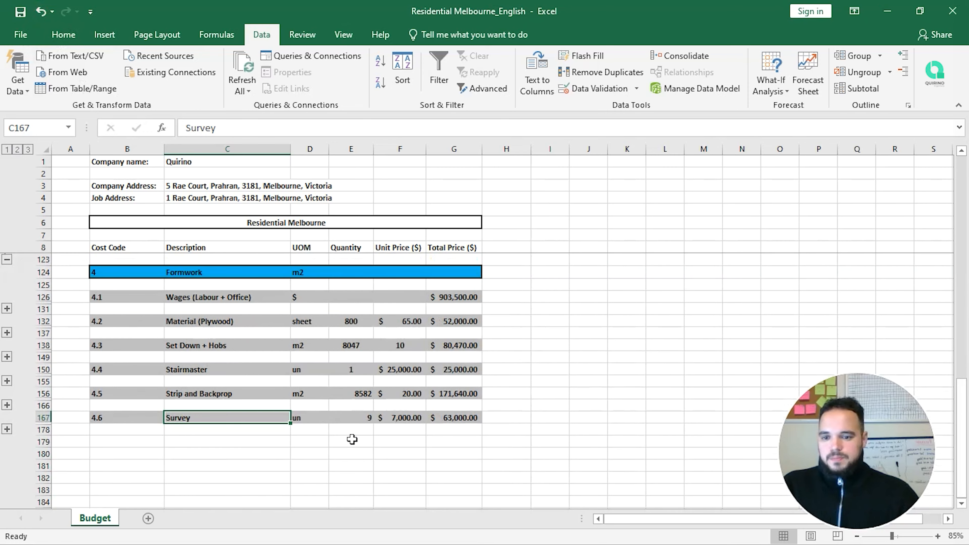
# Step: Enter item code 4.7 in B179, left-aligned
pyautogui.click(118, 441)
pyautogui.write('4.7')
pyautogui.press('Return')
pyautogui.click(118, 441)
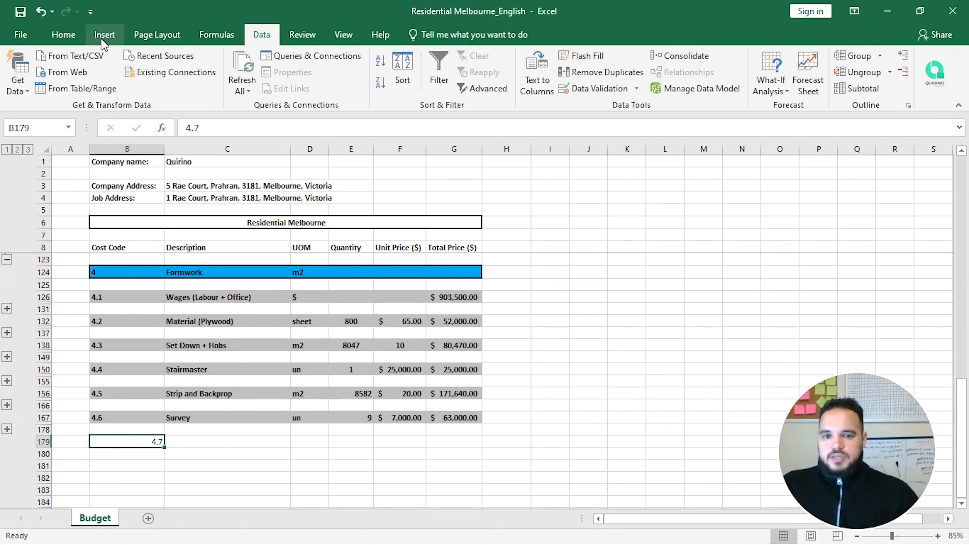
pyautogui.click(68, 40)
pyautogui.click(269, 83)
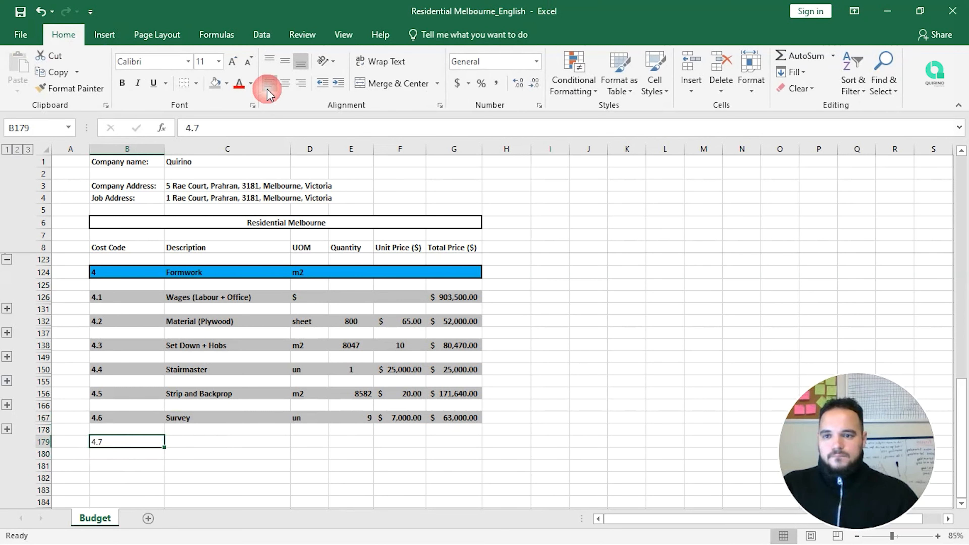
pyautogui.click(206, 451)
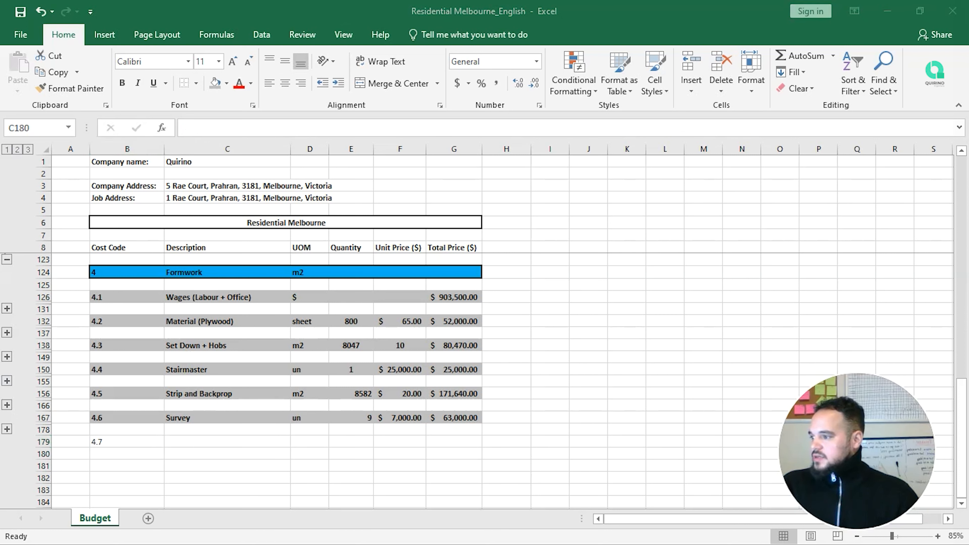
# Step: Add the description 'Deck Sign Off' in C179 and unit 'un' in D179
pyautogui.click(170, 440)
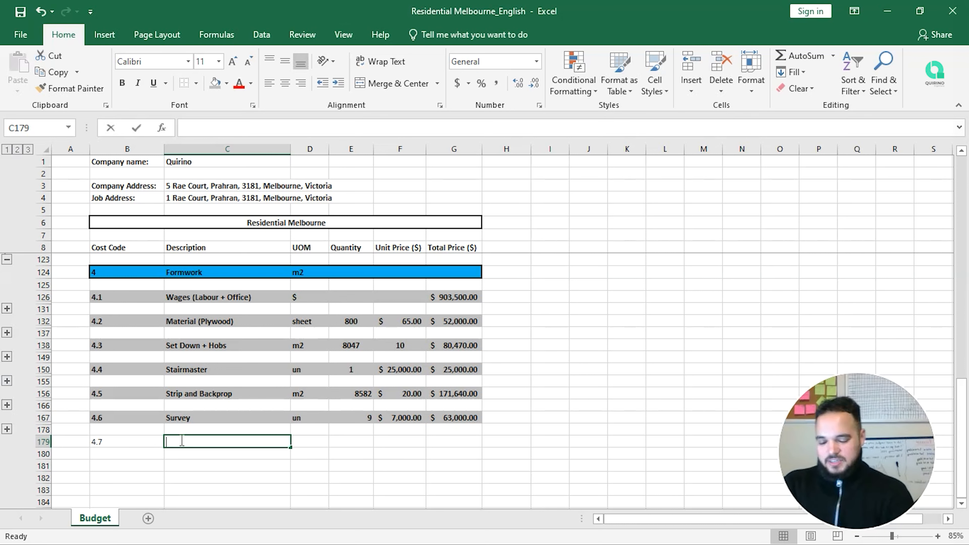
pyautogui.write('Deck Sig')
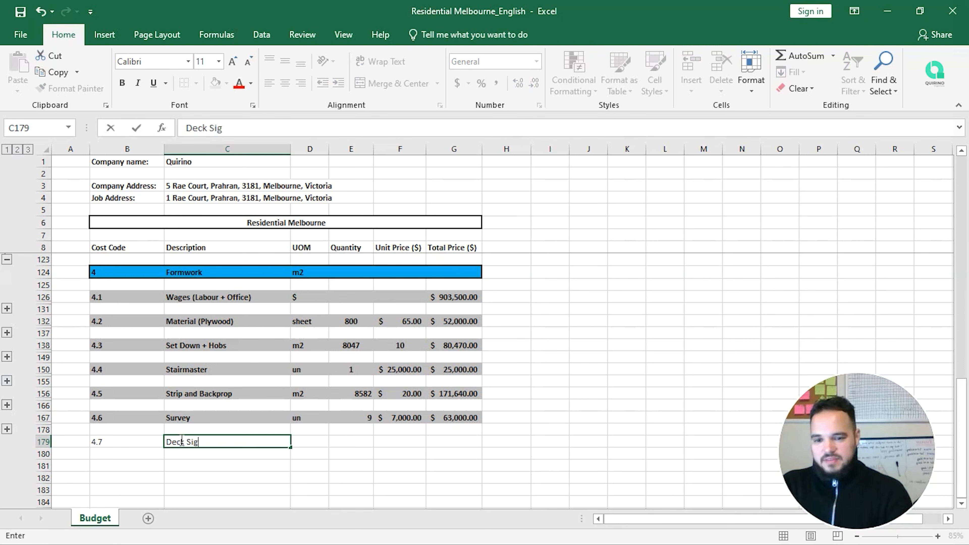
pyautogui.write('n Of')
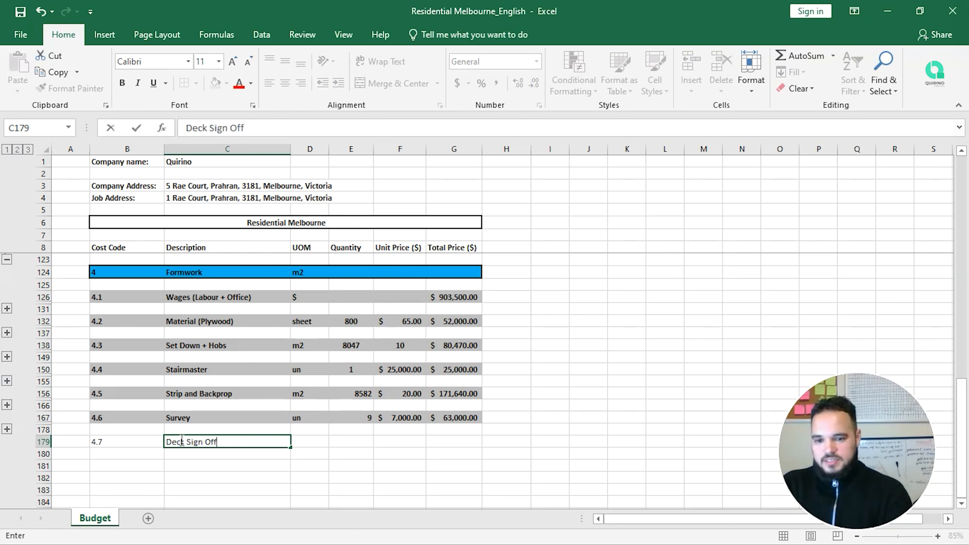
pyautogui.write('f')
pyautogui.press('Return')
pyautogui.press('Up')
pyautogui.press('Right')
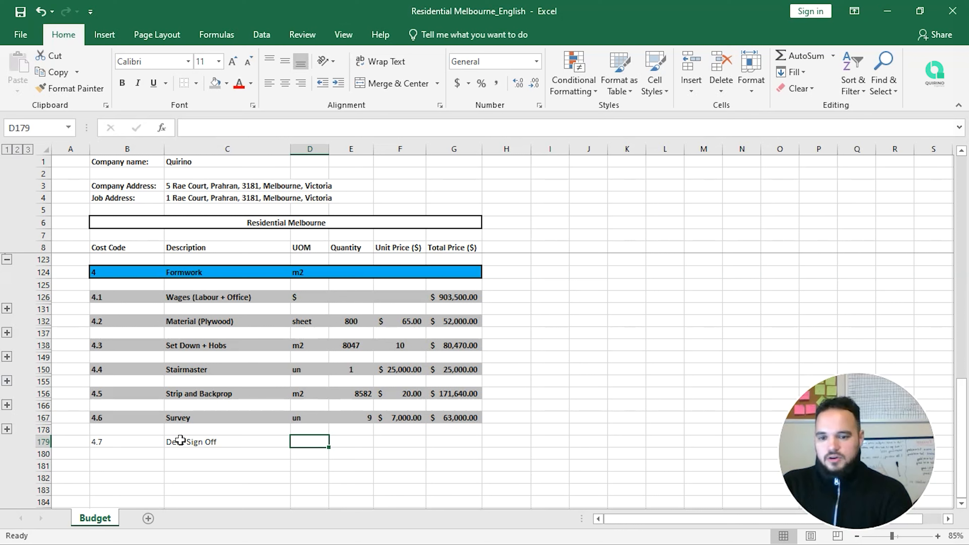
pyautogui.write('u')
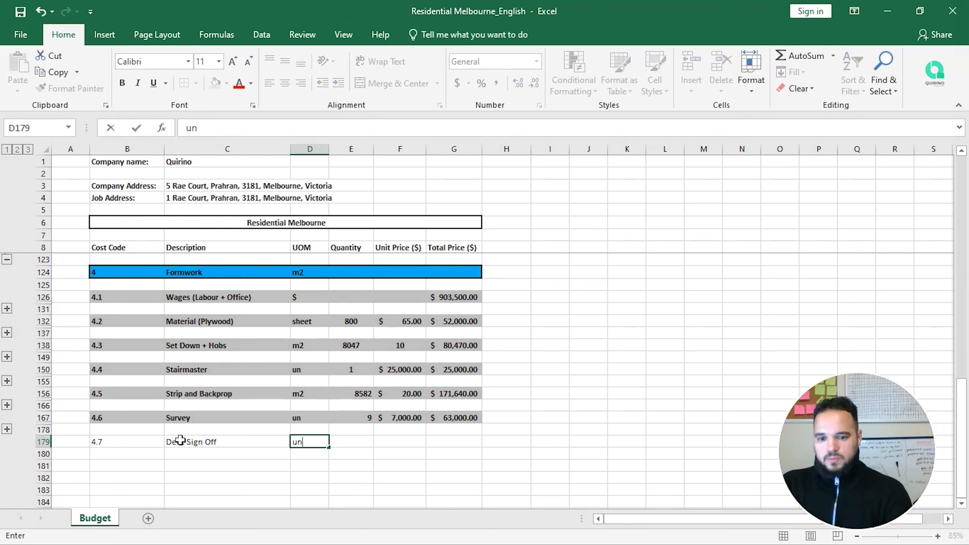
pyautogui.write('n')
pyautogui.press('Tab')
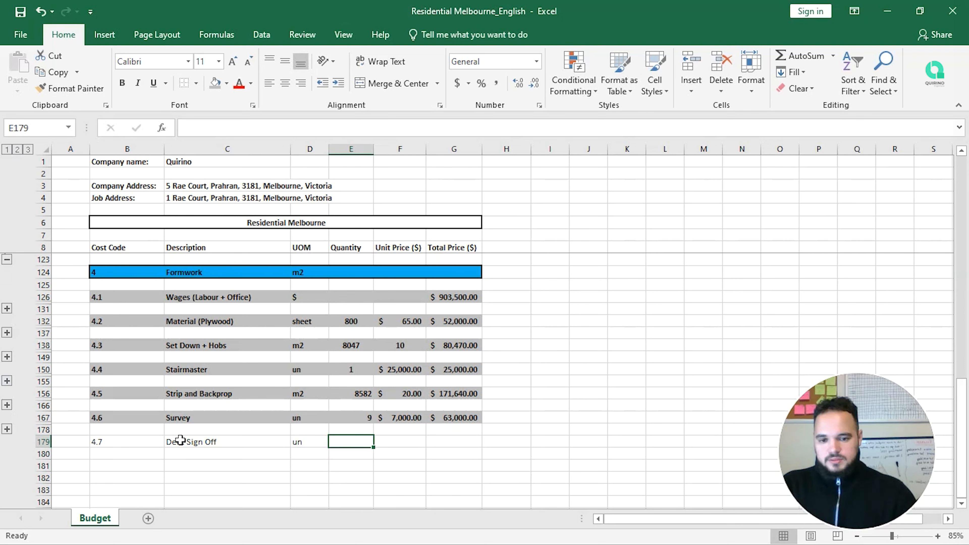
# Step: Begin the first Deck Sign Off sub-item code in B181
pyautogui.press('Tab')
pyautogui.press('Tab')
pyautogui.press('Left')
pyautogui.press('Left')
pyautogui.press('Left')
pyautogui.press('Left')
pyautogui.press('Left')
pyautogui.press('Left')
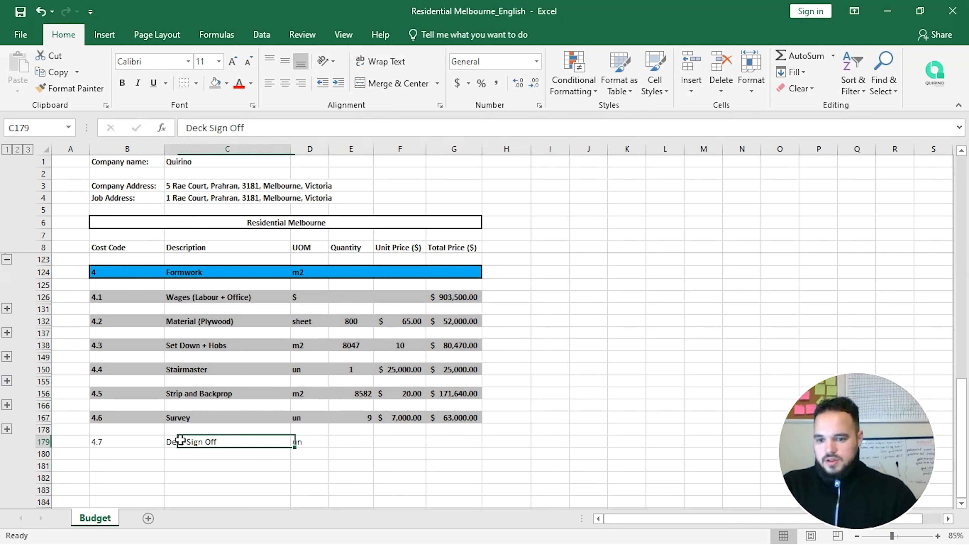
pyautogui.press('Down')
pyautogui.press('Down')
pyautogui.press('Right')
pyautogui.write('4.')
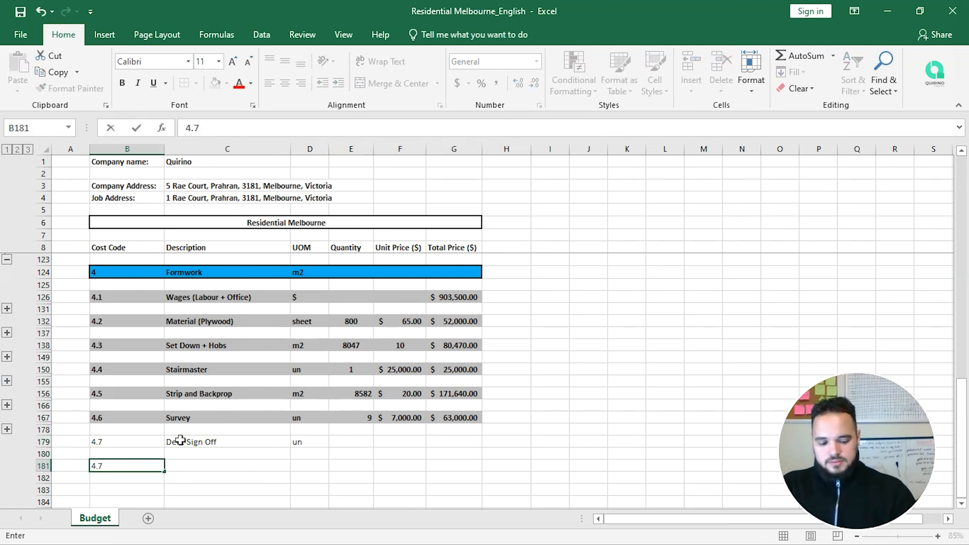
# Step: Enter sub-item codes 4.7.1 and 4.7.2 in B181 and B182
pyautogui.press('Return')
pyautogui.write('4.7.')
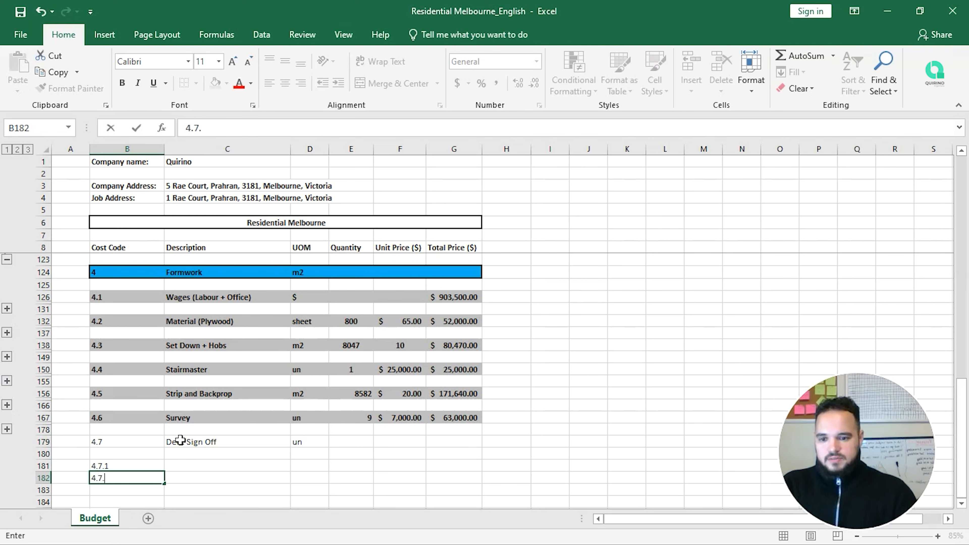
pyautogui.write('2')
pyautogui.press('Return')
# Step: Fill the codes down to 4.7.10 in B190 and re-expand the 4.5 rows
pyautogui.scroll(-2, 180, 439)
pyautogui.moveTo(152, 380); pyautogui.dragTo(152, 498)
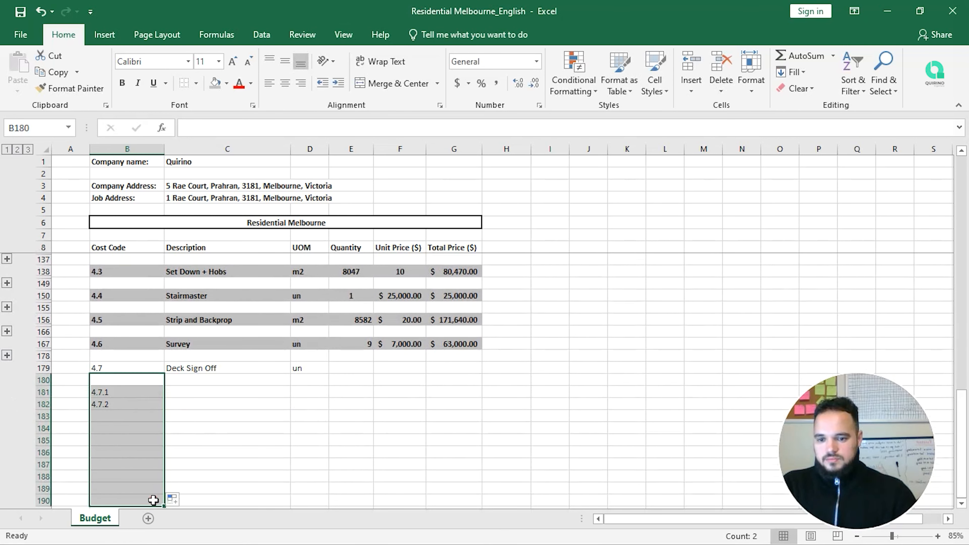
pyautogui.scroll(-1, 147, 439)
pyautogui.click(142, 393)
pyautogui.click(136, 371)
pyautogui.hotkey('ctrl', 'z')
pyautogui.click(141, 371)
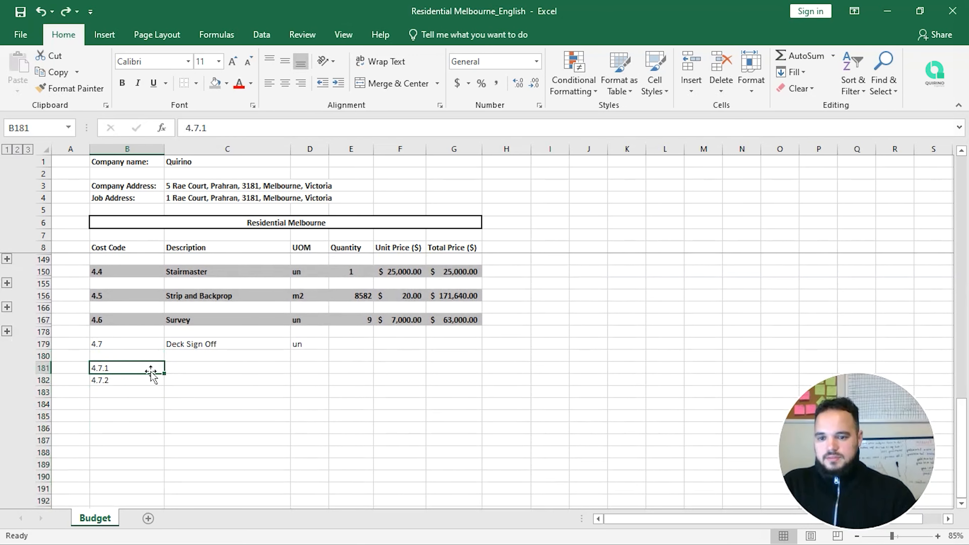
pyautogui.moveTo(149, 370); pyautogui.dragTo(164, 483)
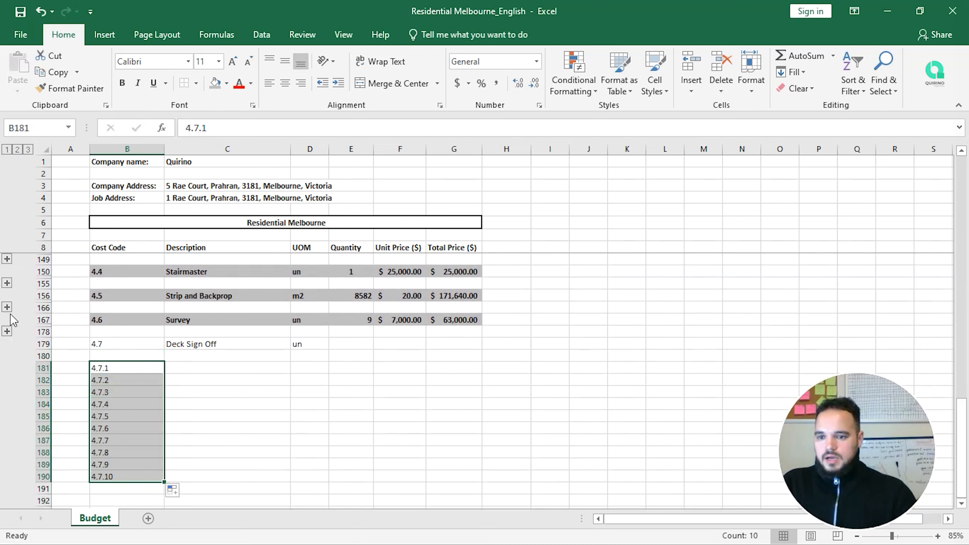
pyautogui.click(6, 307)
pyautogui.scroll(-1, 193, 401)
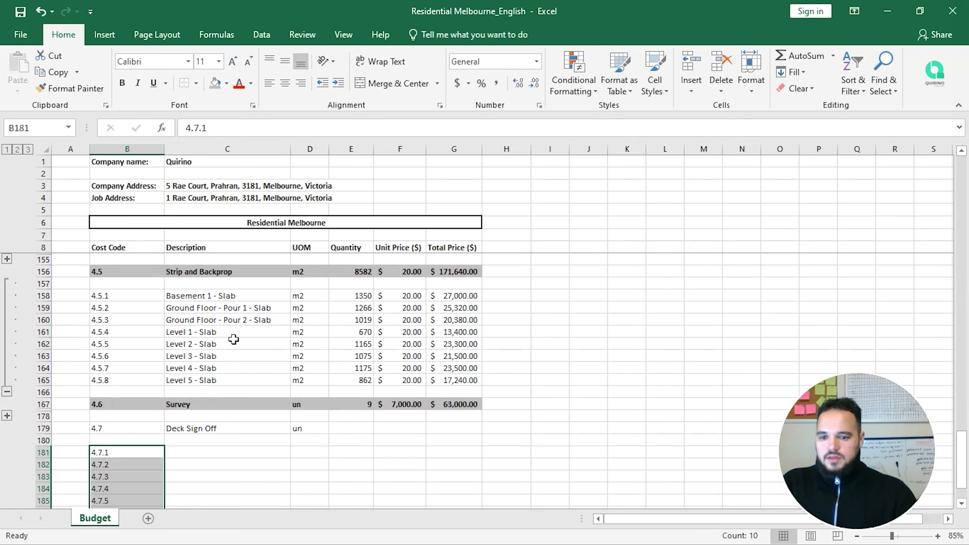
# Step: Copy the eight level descriptions C158:C165 into C181 beside 4.7.1–4.7.8
pyautogui.scroll(-1, 233, 339)
pyautogui.scroll(-1, 232, 344)
pyautogui.scroll(2, 225, 359)
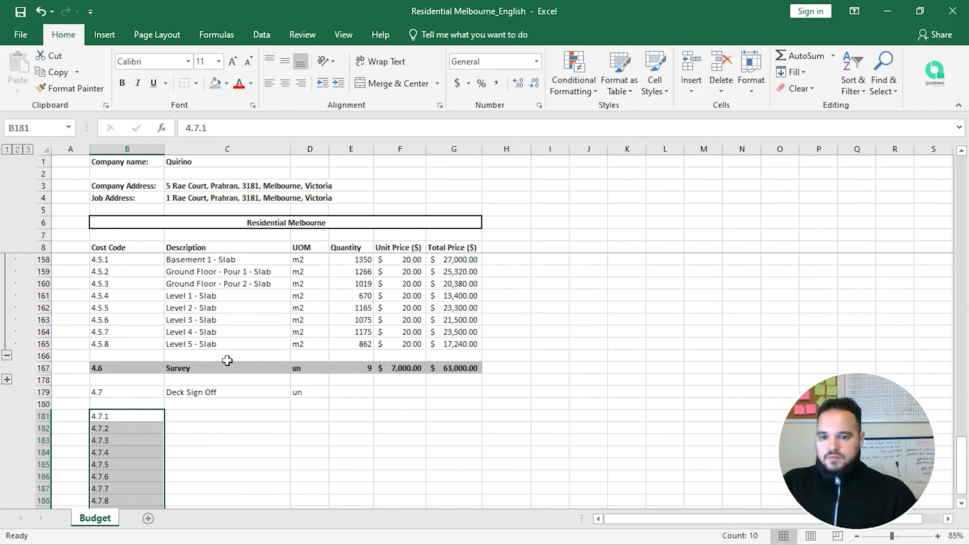
pyautogui.moveTo(227, 296); pyautogui.dragTo(236, 380)
pyautogui.hotkey('ctrl', 'c')
pyautogui.click(207, 451)
pyautogui.hotkey('ctrl', 'v')
pyautogui.scroll(-2, 212, 454)
pyautogui.press('Escape')
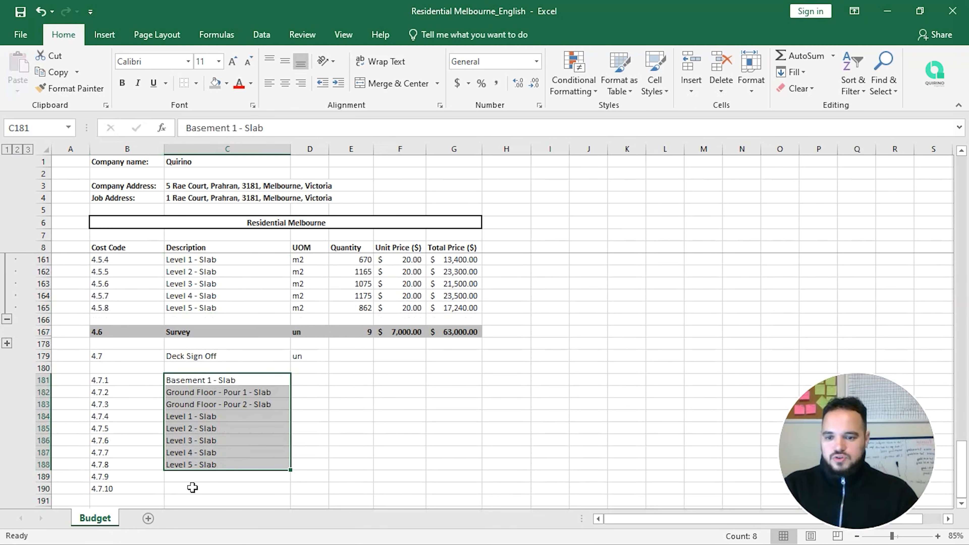
# Step: Delete the surplus rows 189–191 holding codes 4.7.9 and 4.7.10
pyautogui.moveTo(43, 477); pyautogui.dragTo(43, 501)
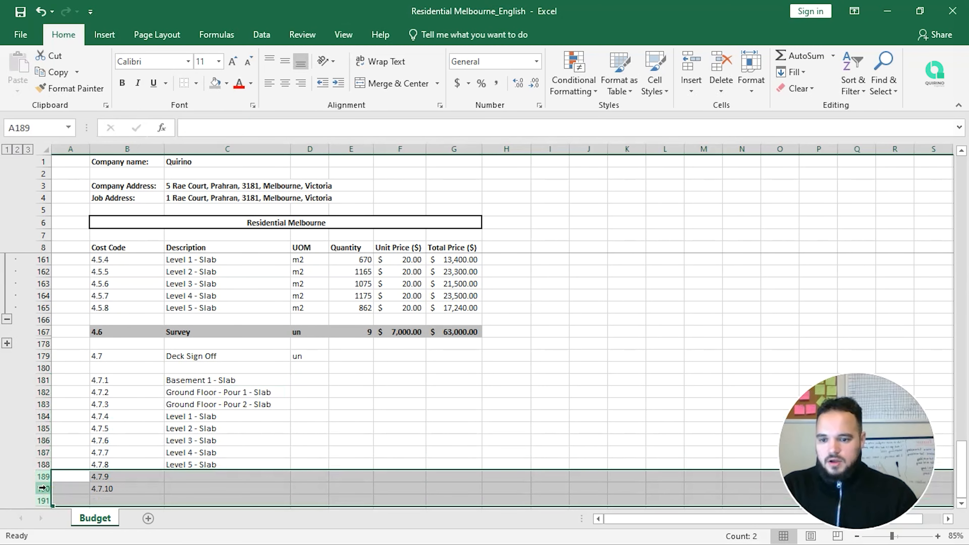
pyautogui.rightClick(44, 491)
pyautogui.click(120, 392)
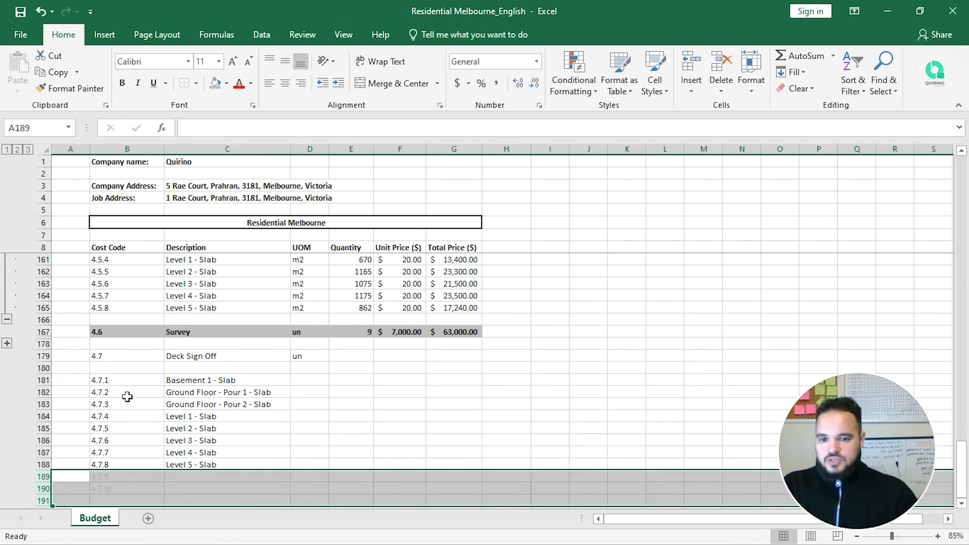
pyautogui.click(299, 388)
pyautogui.scroll(-1, 359, 428)
pyautogui.scroll(1, 359, 430)
# Step: Give all eight Deck Sign Off sub-items the unit 'un' and a quantity of 1
pyautogui.press('Up')
pyautogui.press('Up')
pyautogui.press('Up')
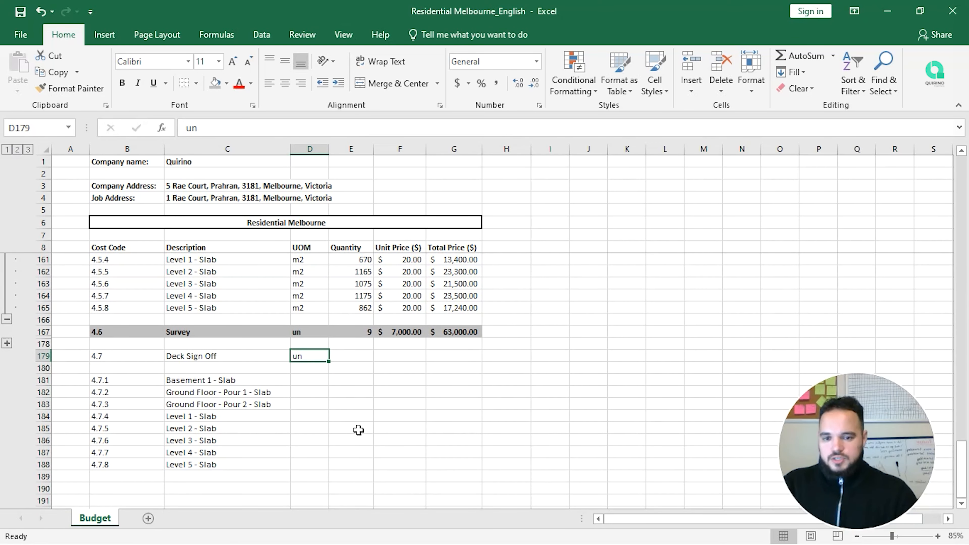
pyautogui.hotkey('ctrl', 'c')
pyautogui.press('Down')
pyautogui.press('Down')
pyautogui.press('Down')
pyautogui.press('Up')
pyautogui.hotkey('shift', 'Down')
pyautogui.hotkey('shift', 'Down')
pyautogui.hotkey('shift', 'Down')
pyautogui.hotkey('shift', 'Down')
pyautogui.hotkey('shift', 'Down')
pyautogui.hotkey('shift', 'Down')
pyautogui.hotkey('shift', 'Down')
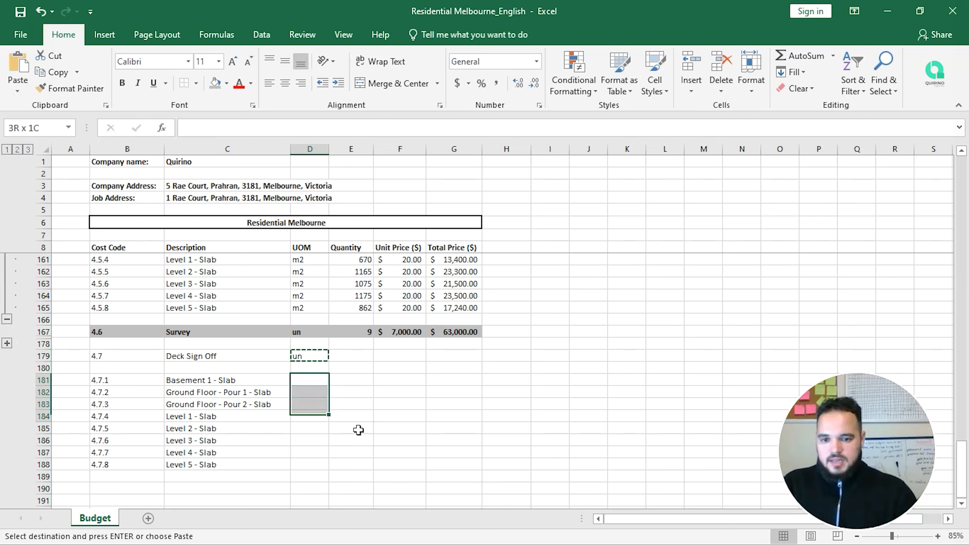
pyautogui.hotkey('ctrl', 'v')
pyautogui.press('Escape')
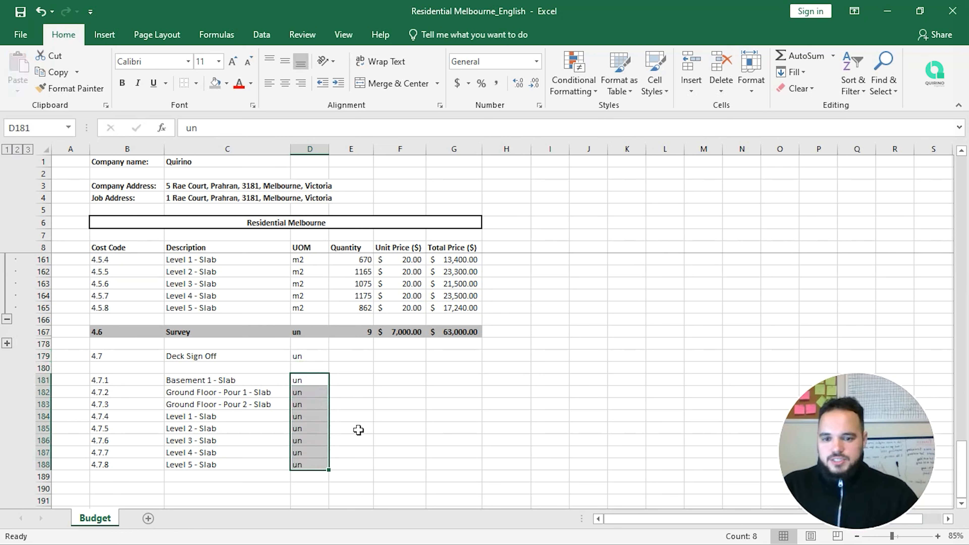
pyautogui.press('Up')
pyautogui.press('Down')
pyautogui.press('Right')
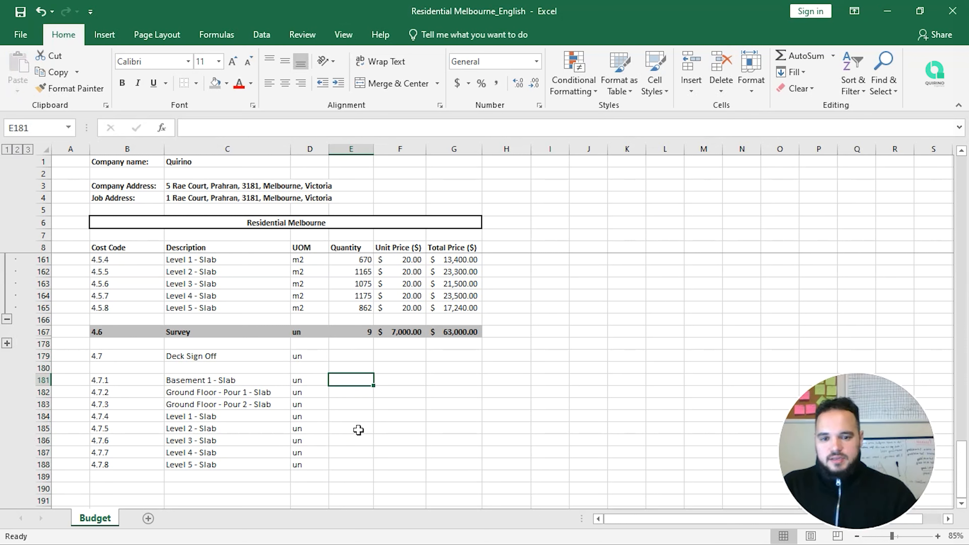
pyautogui.write('1')
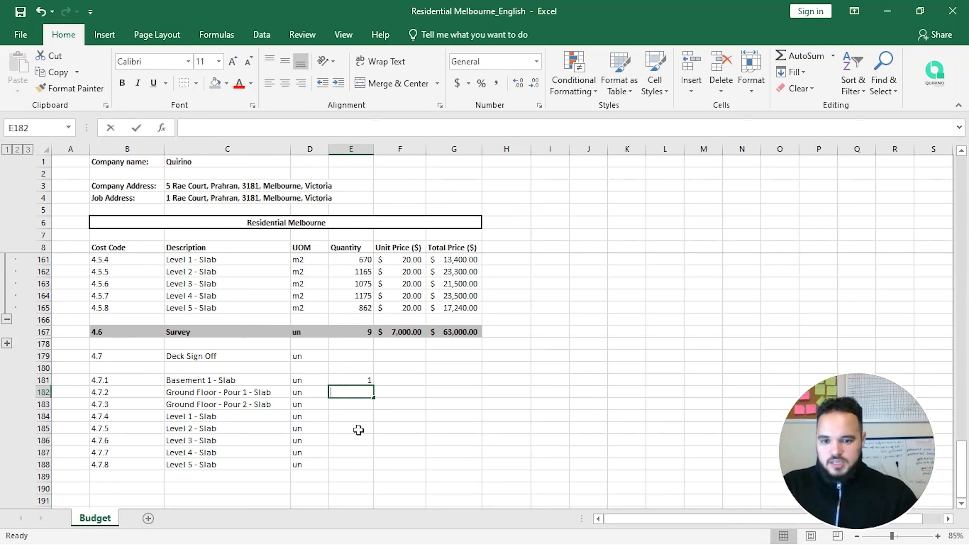
pyautogui.write(' 1 1 1 1 1 1 1')
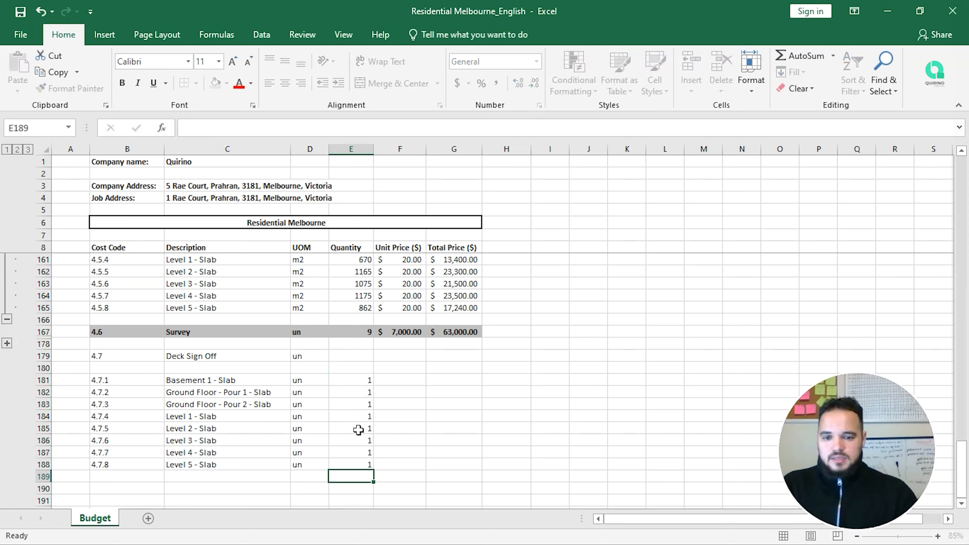
pyautogui.press('Return')
# Step: Enter a 1000 unit price in F181, paste it as values into F182:F188, and apply Accounting format
pyautogui.press('Up')
pyautogui.press('Right')
pyautogui.press('Up')
pyautogui.press('Up')
pyautogui.press('Up')
pyautogui.press('Up')
pyautogui.press('Up')
pyautogui.press('Up')
pyautogui.press('Up')
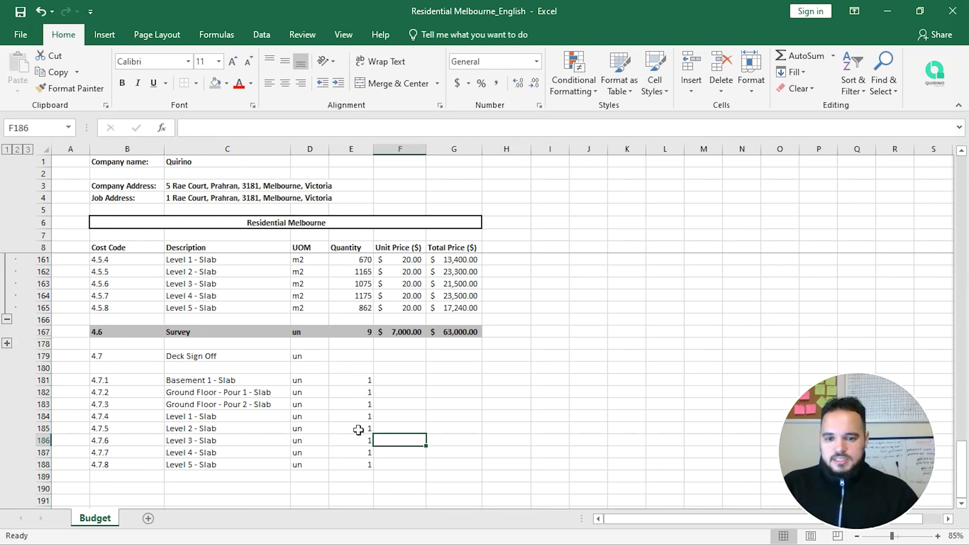
pyautogui.write('10')
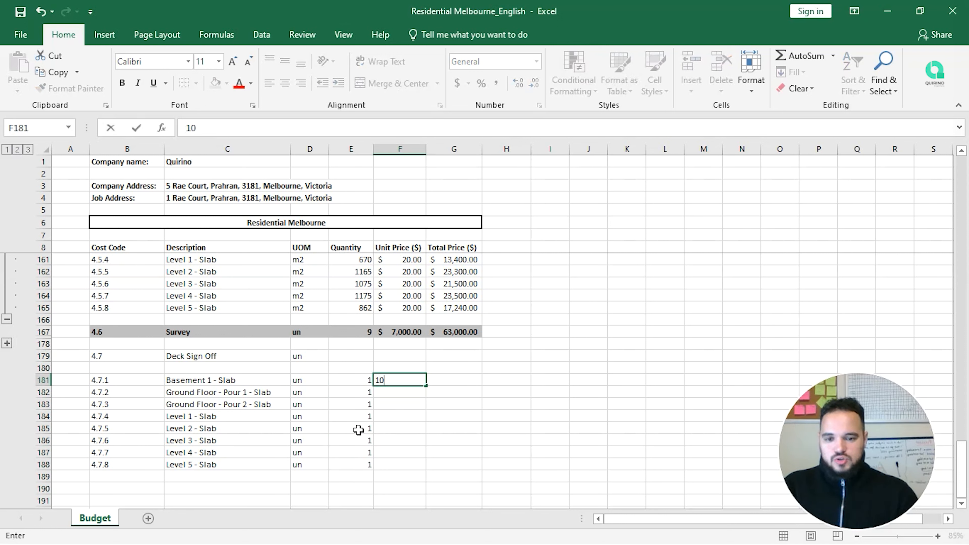
pyautogui.write('00')
pyautogui.press('Return')
pyautogui.press('Up')
pyautogui.hotkey('ctrl', 'c')
pyautogui.moveTo(396, 400); pyautogui.dragTo(396, 462)
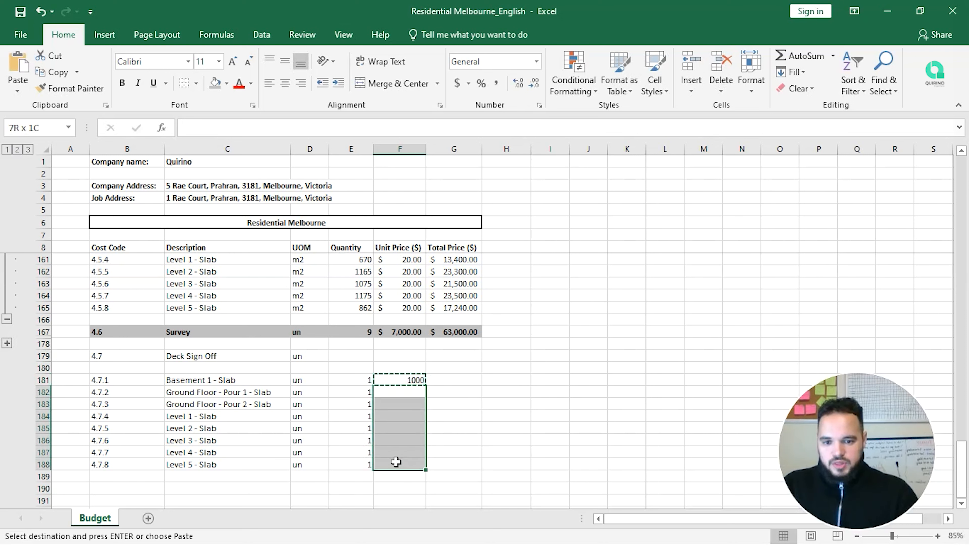
pyautogui.rightClick(396, 462)
pyautogui.click(448, 223)
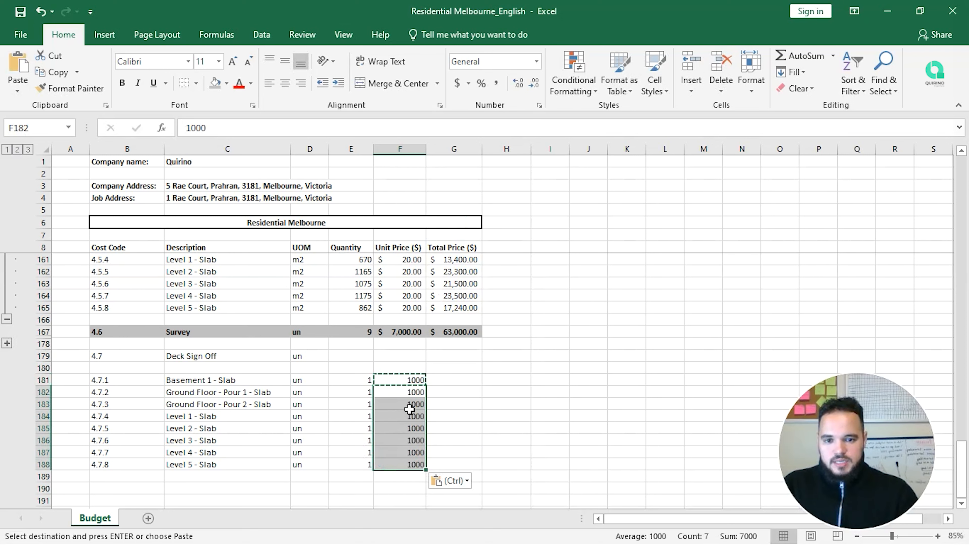
pyautogui.click(463, 78)
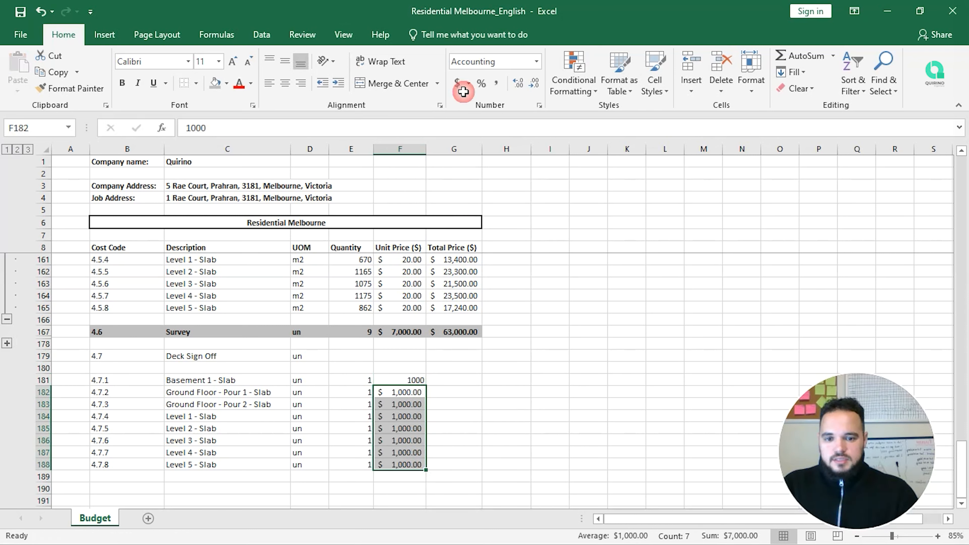
pyautogui.click(416, 379)
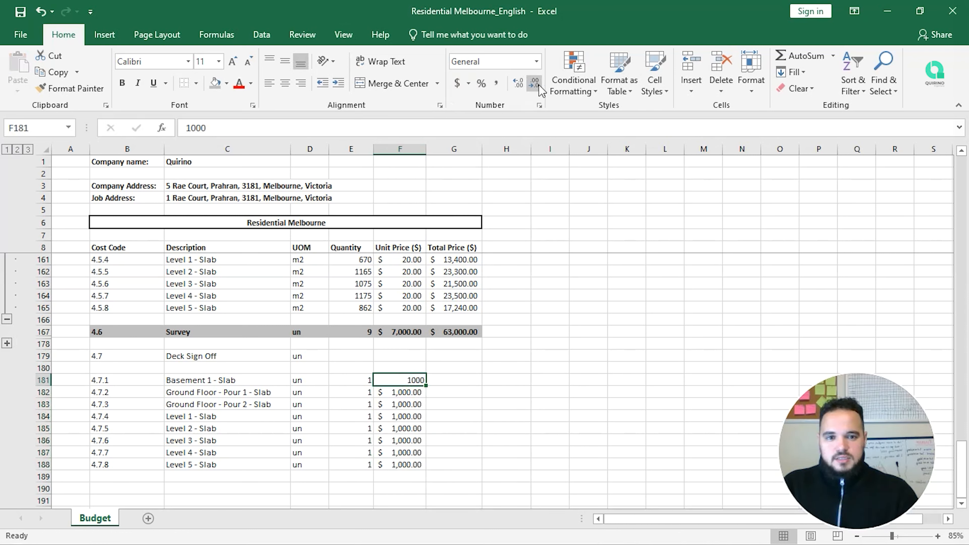
pyautogui.click(457, 82)
pyautogui.click(467, 285)
# Step: Copy G163's PRODUCT total formula into G181 and fill it down to G188
pyautogui.hotkey('ctrl', 'c')
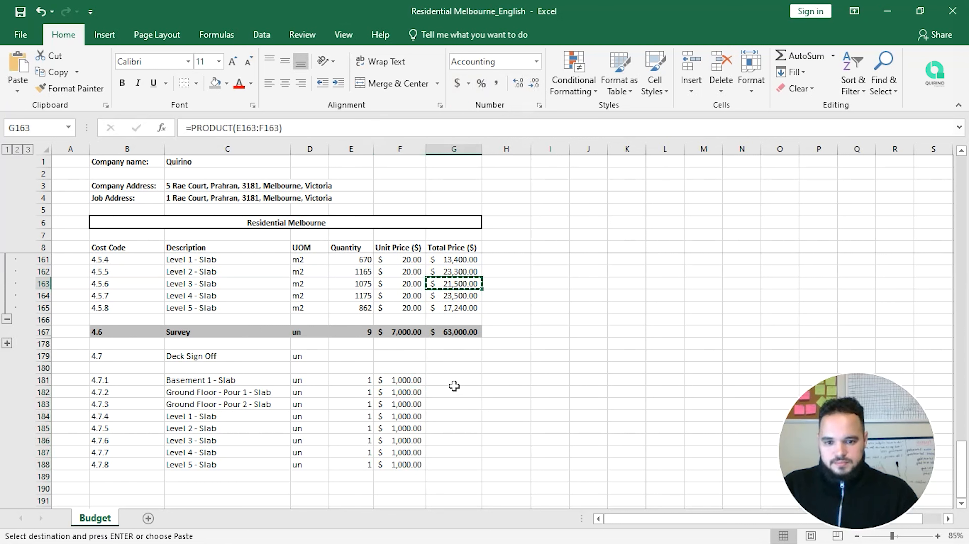
pyautogui.click(458, 380)
pyautogui.hotkey('ctrl', 'v')
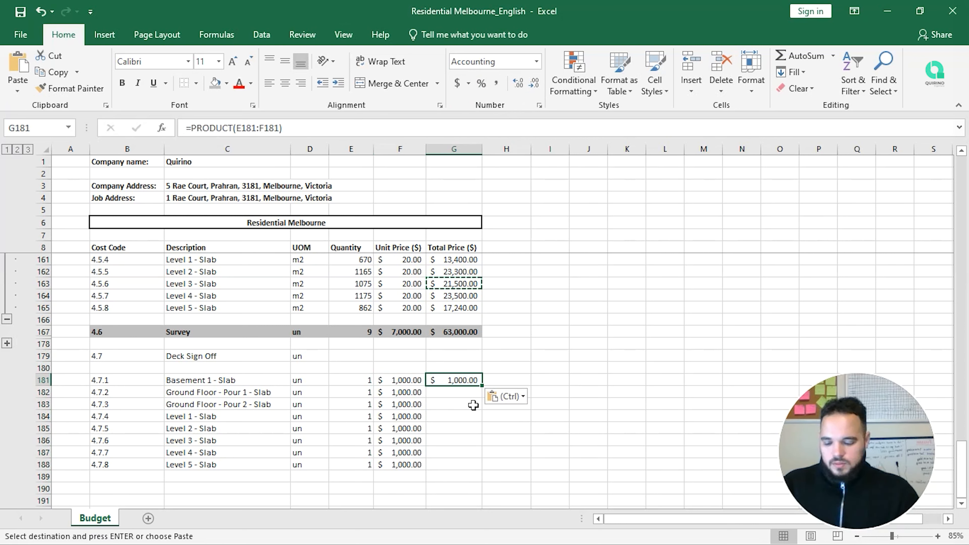
pyautogui.press('F2')
pyautogui.press('Escape')
pyautogui.moveTo(482, 386); pyautogui.dragTo(467, 467)
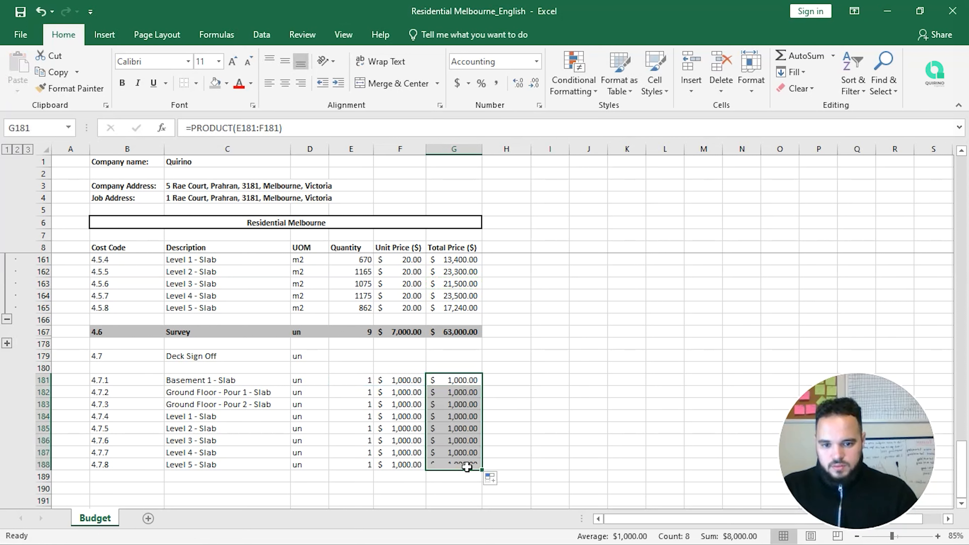
pyautogui.click(463, 364)
pyautogui.moveTo(463, 379); pyautogui.dragTo(464, 463)
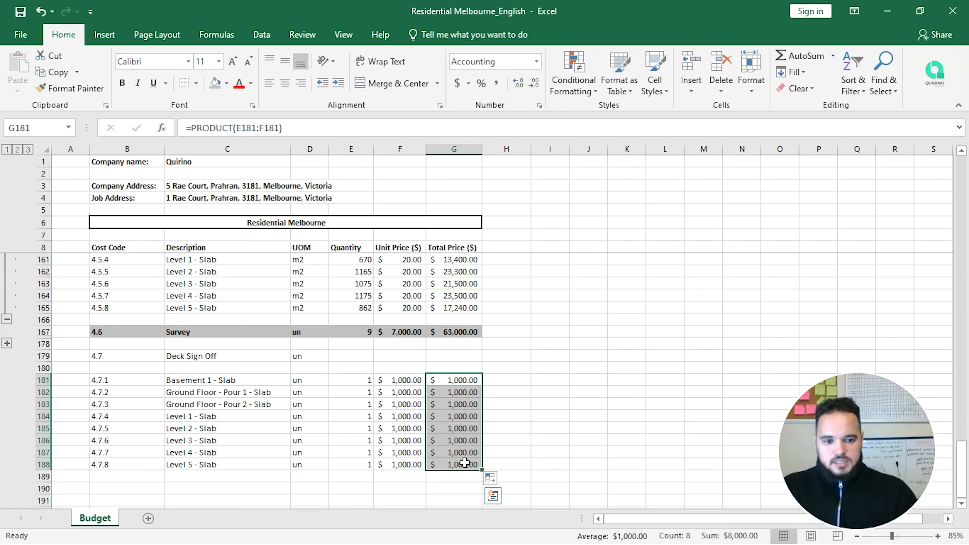
pyautogui.click(473, 353)
# Step: Enter =SUM(G181:G188) as the Deck Sign Off total price in G179
pyautogui.write('=SUM(')
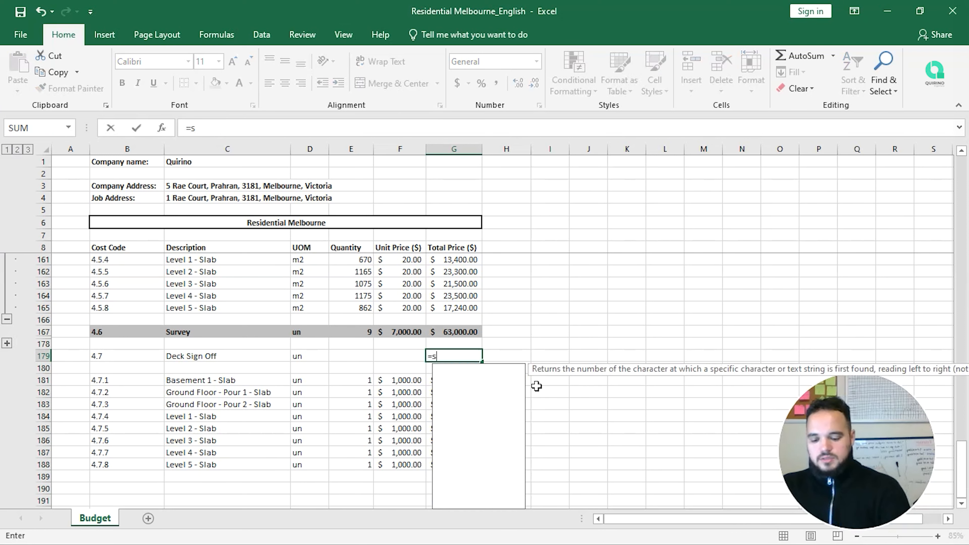
pyautogui.press('Down')
pyautogui.press('Down')
pyautogui.hotkey('shift', 'Down')
pyautogui.hotkey('shift', 'Down')
pyautogui.hotkey('shift', 'Down')
pyautogui.hotkey('shift', 'Down')
pyautogui.hotkey('shift', 'Down')
pyautogui.hotkey('shift', 'Down')
pyautogui.hotkey('shift', 'Down')
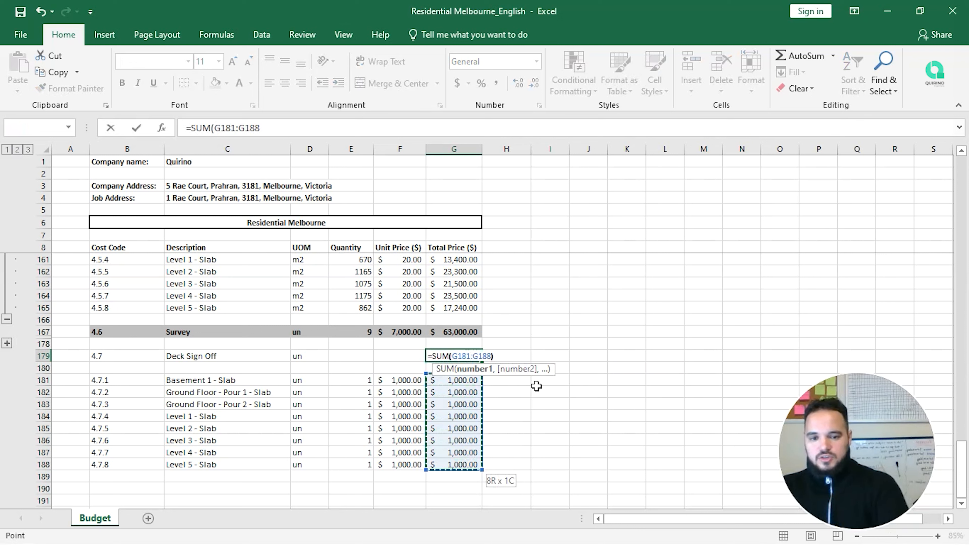
pyautogui.write(')')
pyautogui.press('Return')
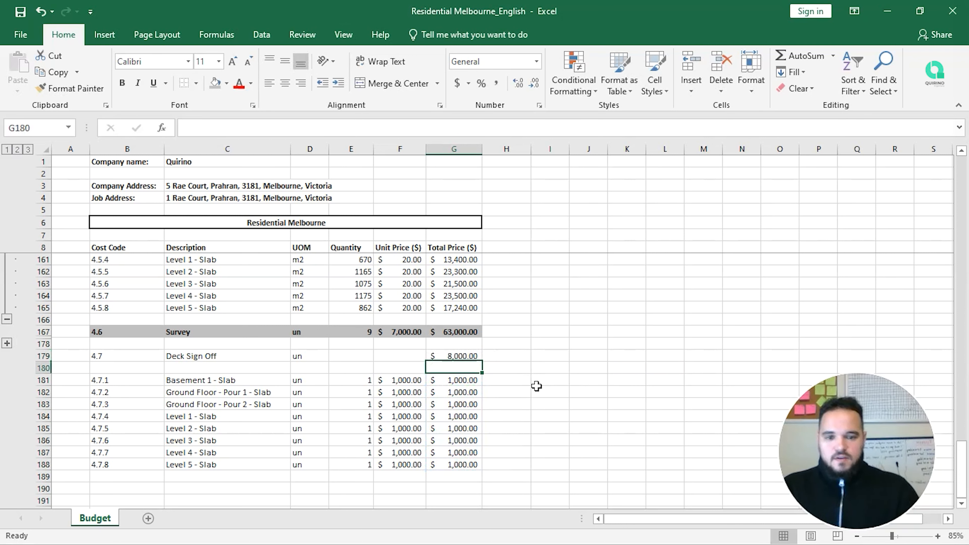
# Step: Sum the sub-item unit prices F181:F188 into F179
pyautogui.press('Up')
pyautogui.press('Left')
pyautogui.write('=SUM(')
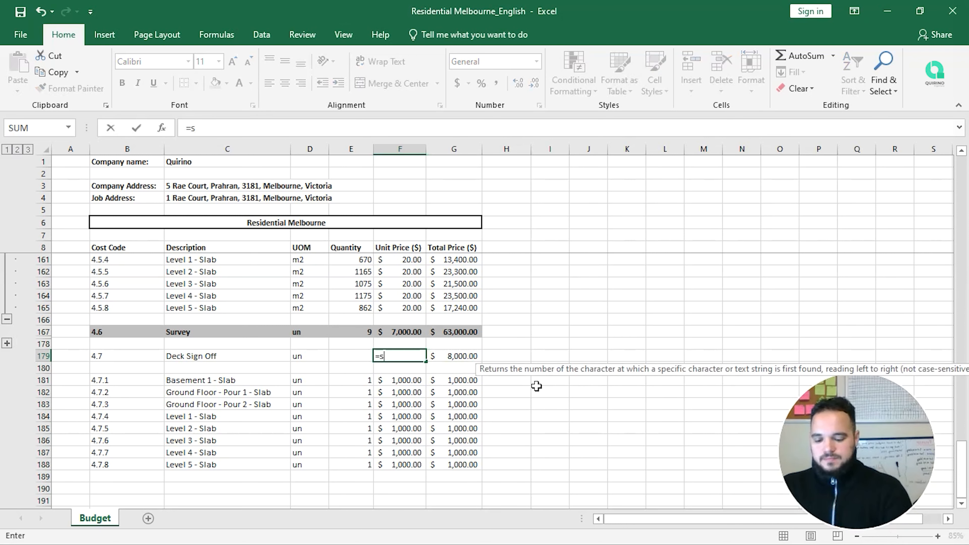
pyautogui.press('Down')
pyautogui.press('Down')
pyautogui.hotkey('shift', 'Down')
pyautogui.hotkey('shift', 'Down')
pyautogui.hotkey('shift', 'Down')
pyautogui.hotkey('shift', 'Down')
pyautogui.hotkey('shift', 'Down')
pyautogui.hotkey('shift', 'Down')
pyautogui.hotkey('shift', 'Down')
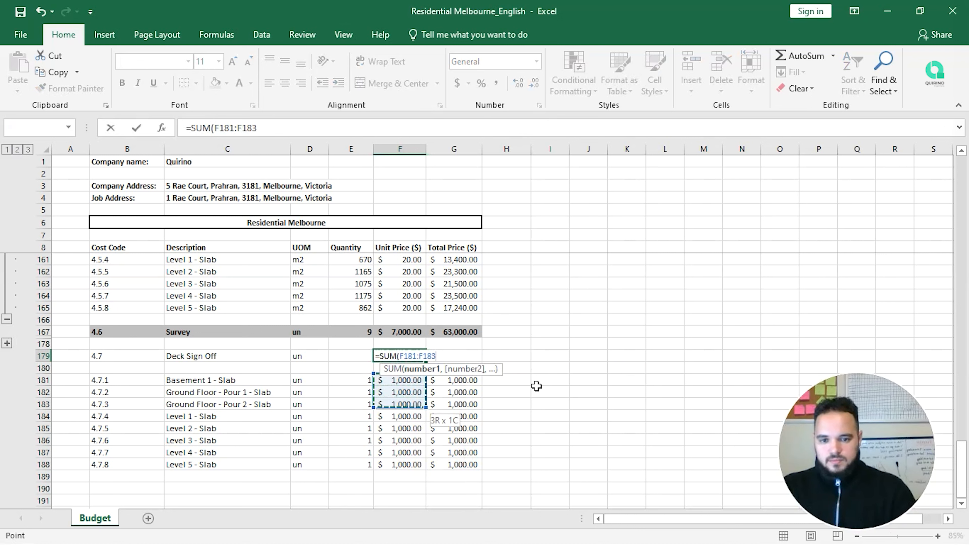
pyautogui.write(')')
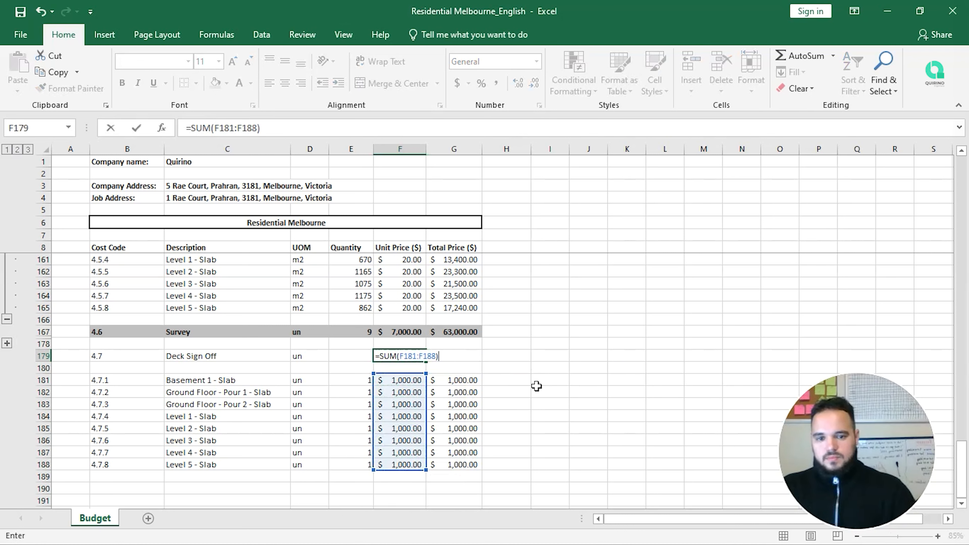
pyautogui.press('Return')
# Step: Sum the sub-item quantities E181:E188 into E179
pyautogui.press('Up')
pyautogui.press('Left')
pyautogui.write('=sum')
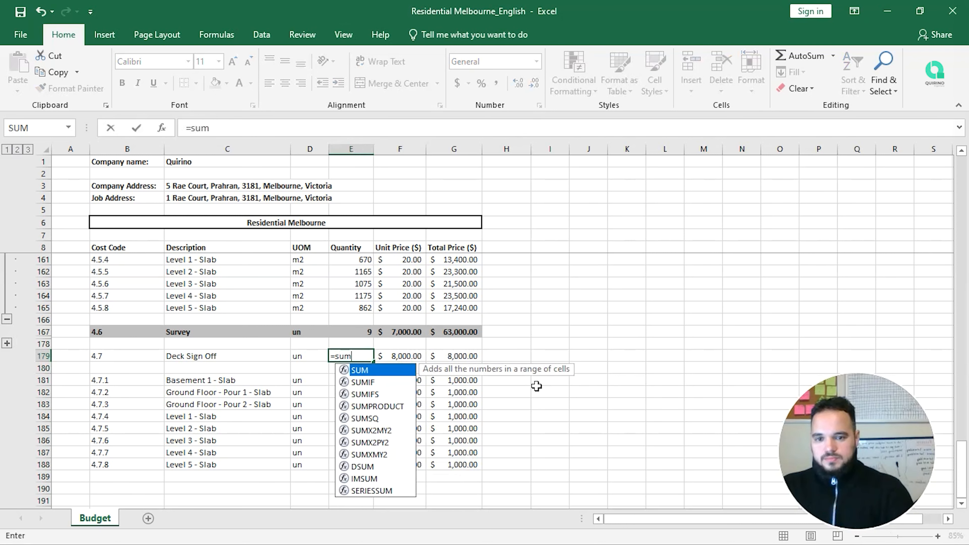
pyautogui.press('Tab')
pyautogui.press('Down')
pyautogui.press('Down')
pyautogui.hotkey('shift', 'Down')
pyautogui.hotkey('shift', 'Down')
pyautogui.hotkey('shift', 'Down')
pyautogui.hotkey('shift', 'Down')
pyautogui.hotkey('shift', 'Down')
pyautogui.hotkey('shift', 'Down')
pyautogui.hotkey('shift', 'Down')
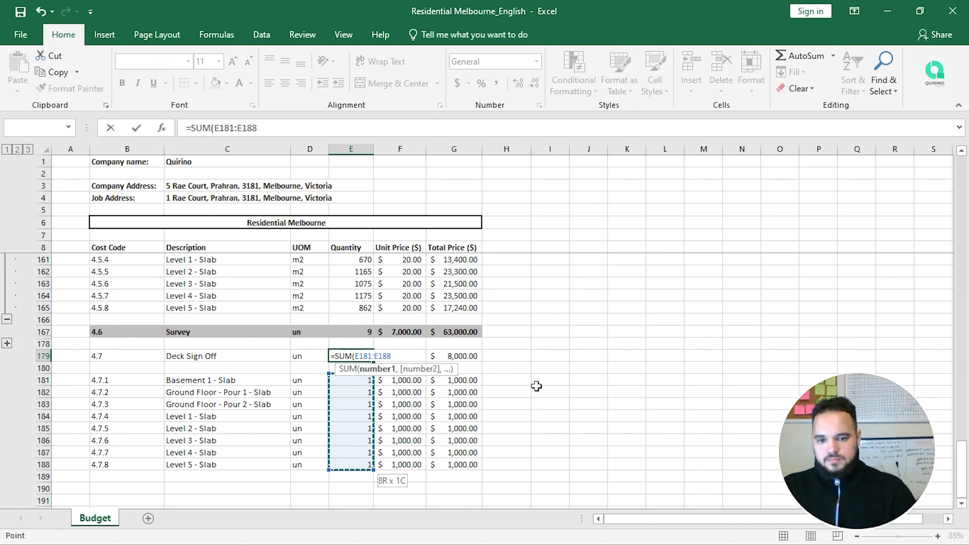
pyautogui.write(')')
pyautogui.press('Return')
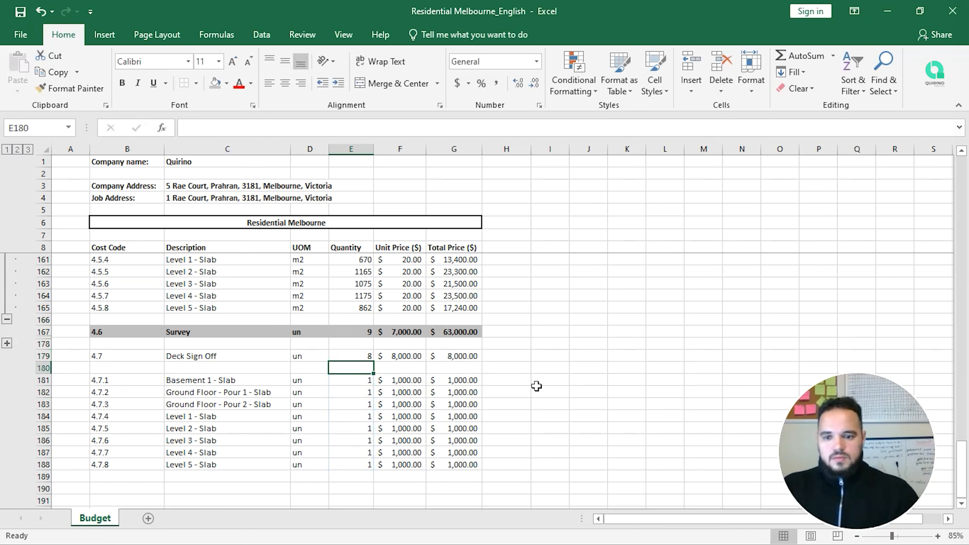
pyautogui.moveTo(467, 357); pyautogui.dragTo(125, 352)
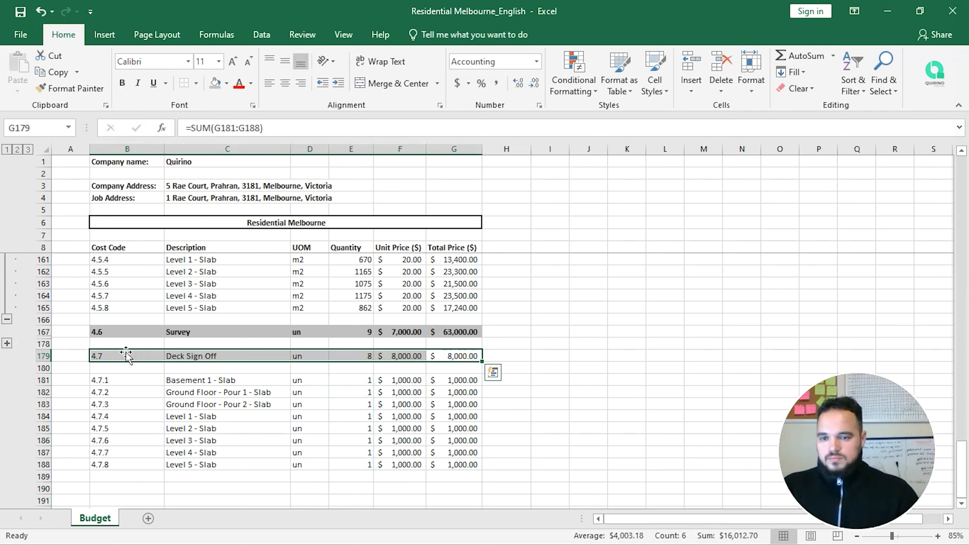
# Step: Make the Deck Sign Off row B179:G179 bold with grey shading
pyautogui.click(122, 83)
pyautogui.click(215, 82)
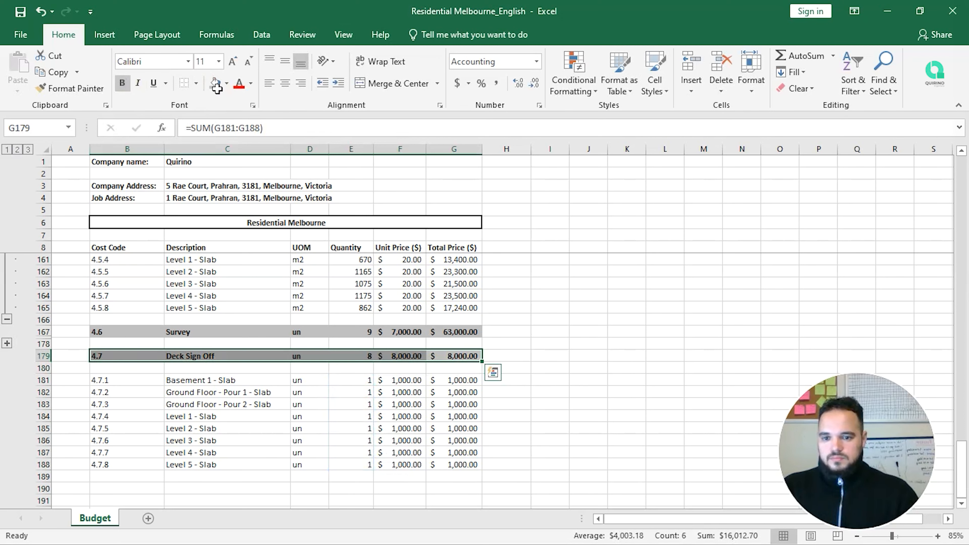
pyautogui.moveTo(590, 369); pyautogui.dragTo(606, 373)
pyautogui.scroll(-1, 234, 398)
# Step: Group sub-item rows 180–188 under Deck Sign Off and collapse them
pyautogui.moveTo(52, 337); pyautogui.dragTo(37, 428)
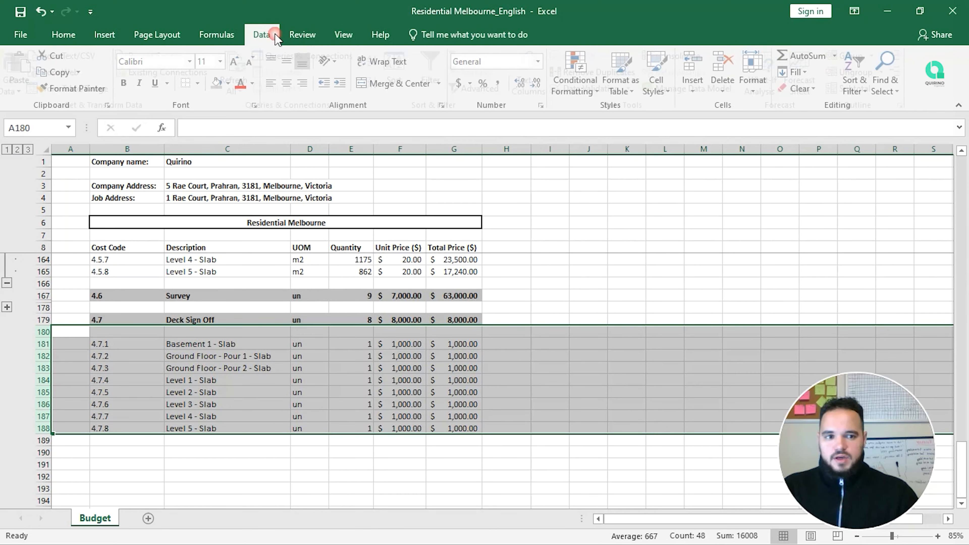
pyautogui.click(261, 34)
pyautogui.click(865, 57)
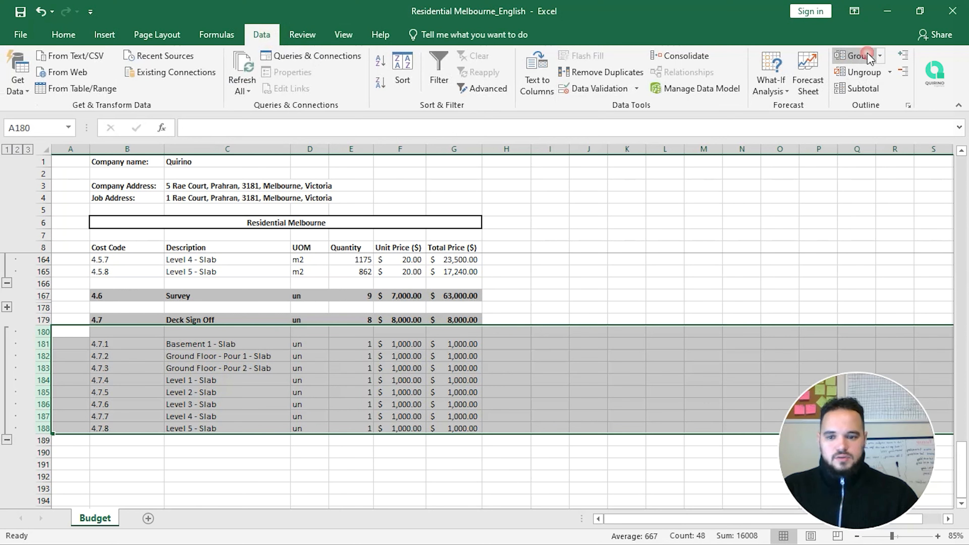
pyautogui.click(7, 441)
pyautogui.scroll(1, 80, 376)
pyautogui.click(141, 380)
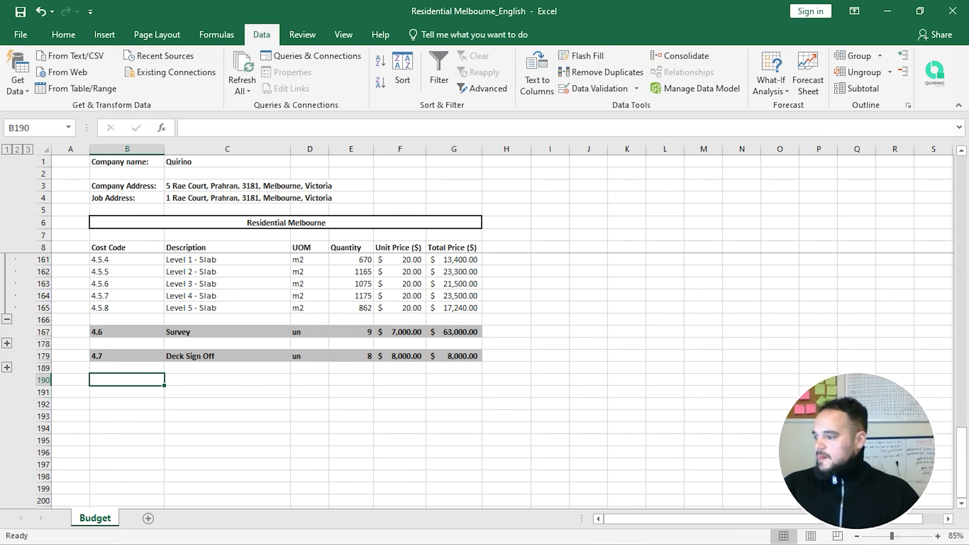
# Step: Collapse the 4.5 Strip and Backprop level rows and review the Formwork summary lines
pyautogui.click(7, 319)
pyautogui.scroll(3, 146, 379)
pyautogui.scroll(10, 147, 378)
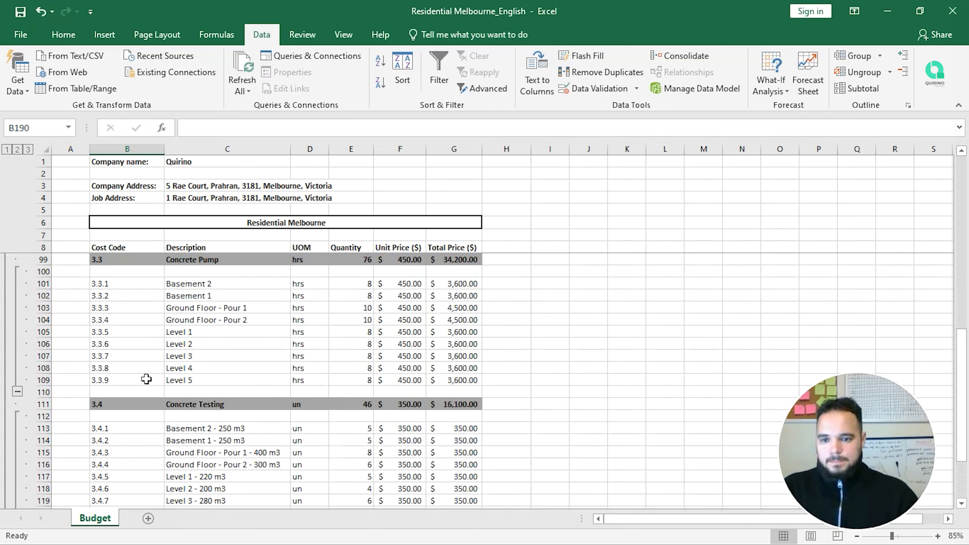
pyautogui.scroll(-4, 146, 379)
pyautogui.scroll(-7, 172, 363)
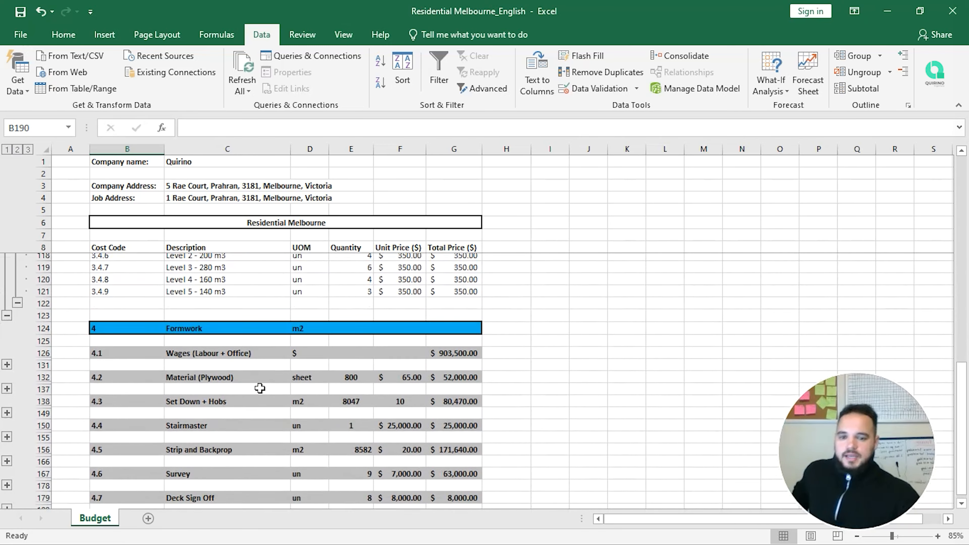
pyautogui.scroll(1, 285, 438)
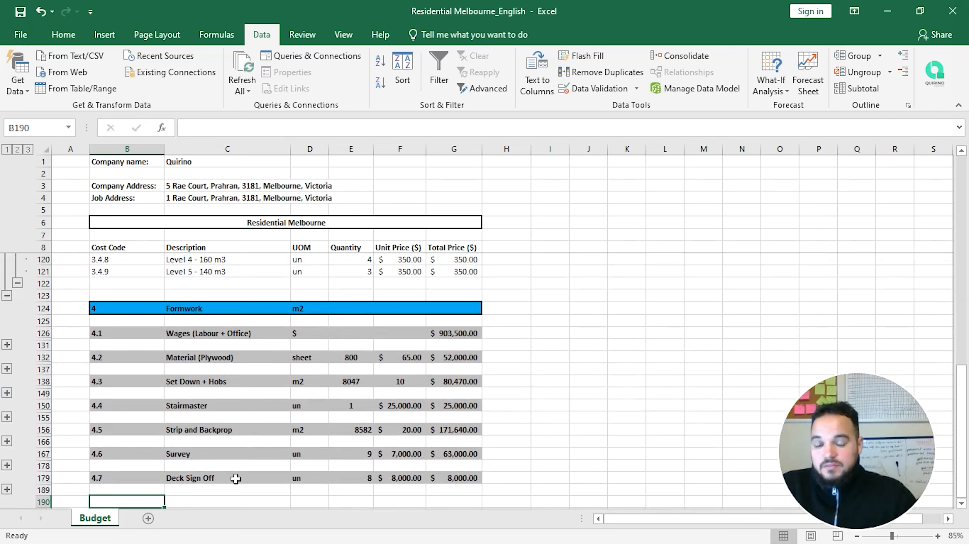
pyautogui.scroll(-1, 229, 478)
# Step: Add budget item 4.8 Props + Frames in row 190 below Deck Sign Off
pyautogui.write('4.')
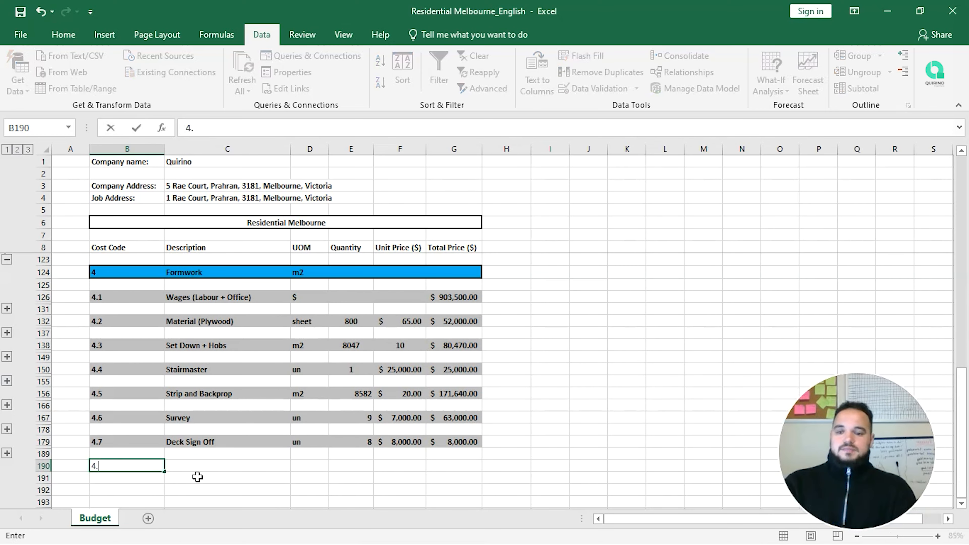
pyautogui.write('8')
pyautogui.press('Tab')
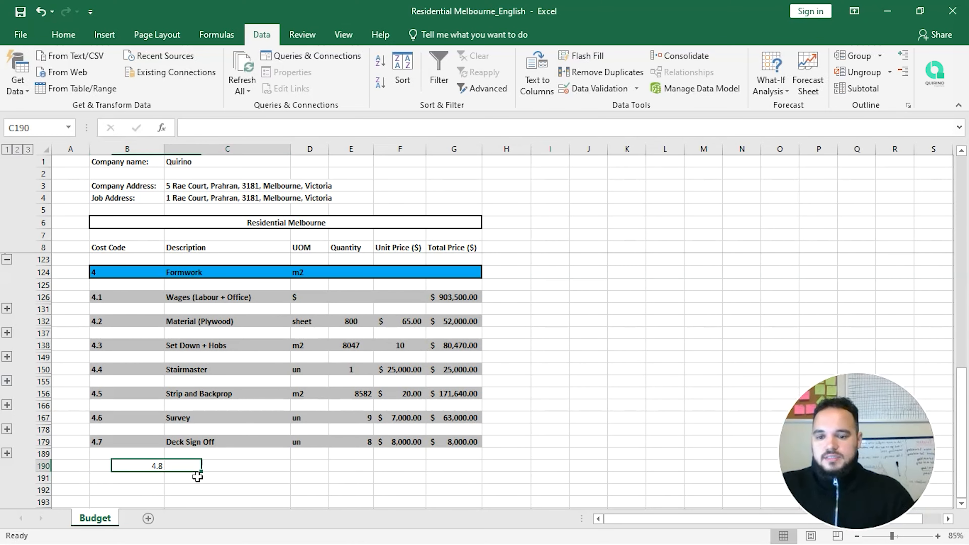
pyautogui.write('Props + Frames')
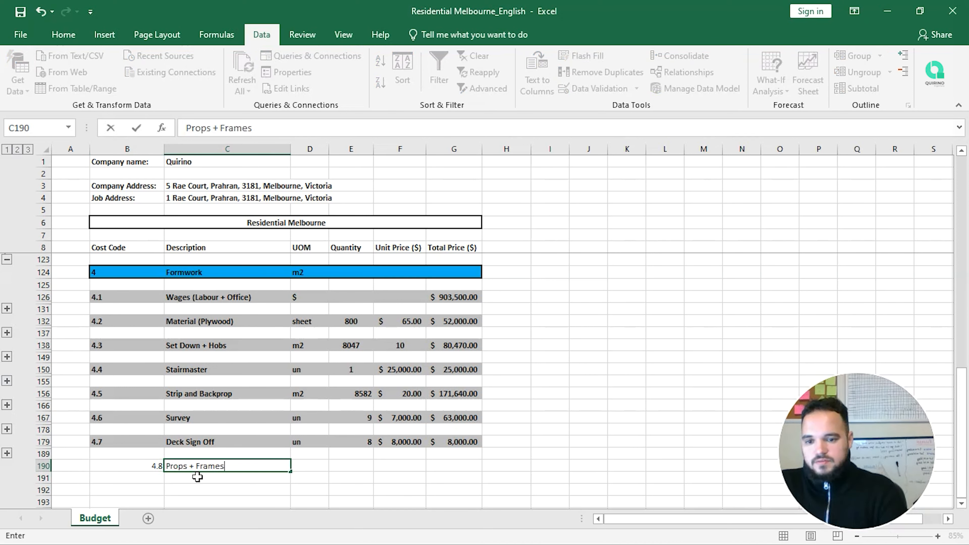
pyautogui.press('Return')
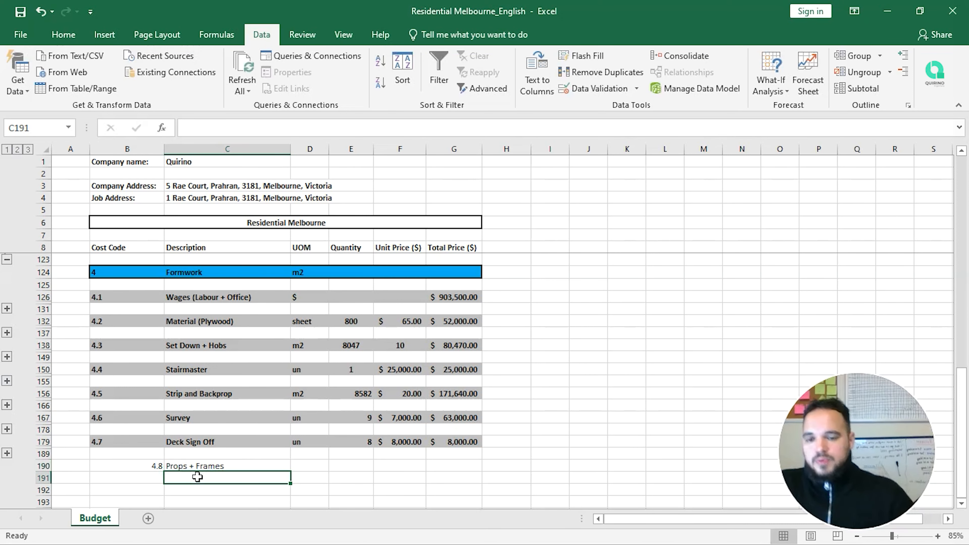
# Step: Collapse the Set Down + Hobs level rows and expand the Survey item's level breakdown
pyautogui.click(223, 325)
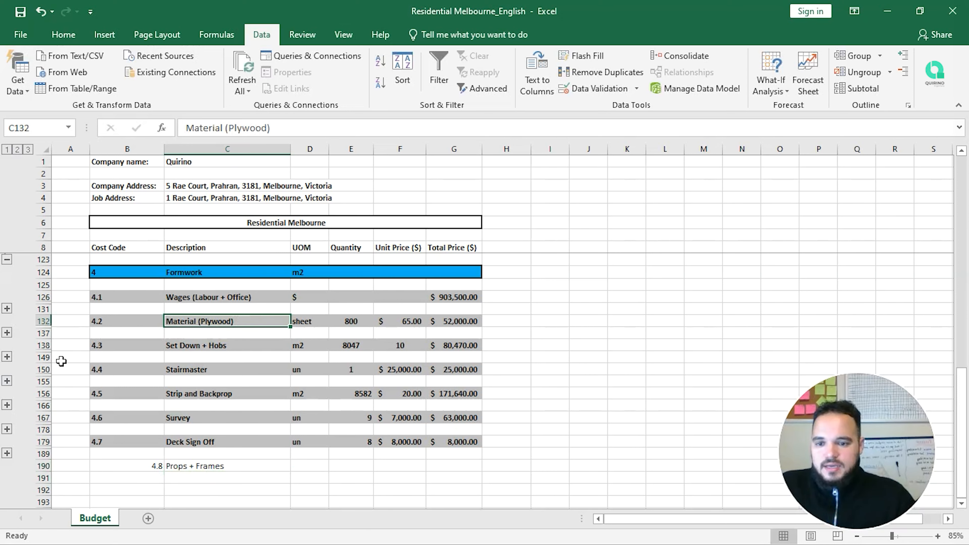
pyautogui.click(8, 358)
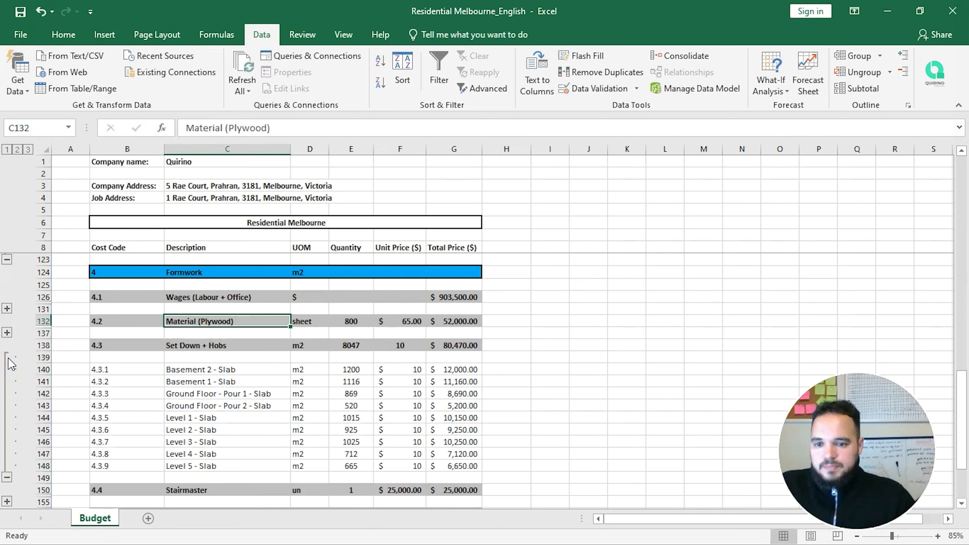
pyautogui.click(8, 477)
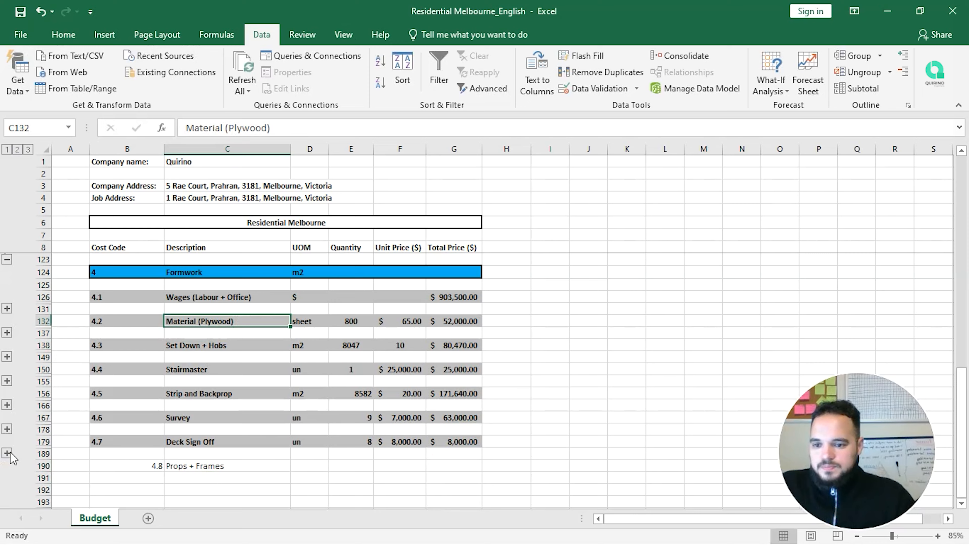
pyautogui.click(7, 429)
pyautogui.scroll(-4, 127, 393)
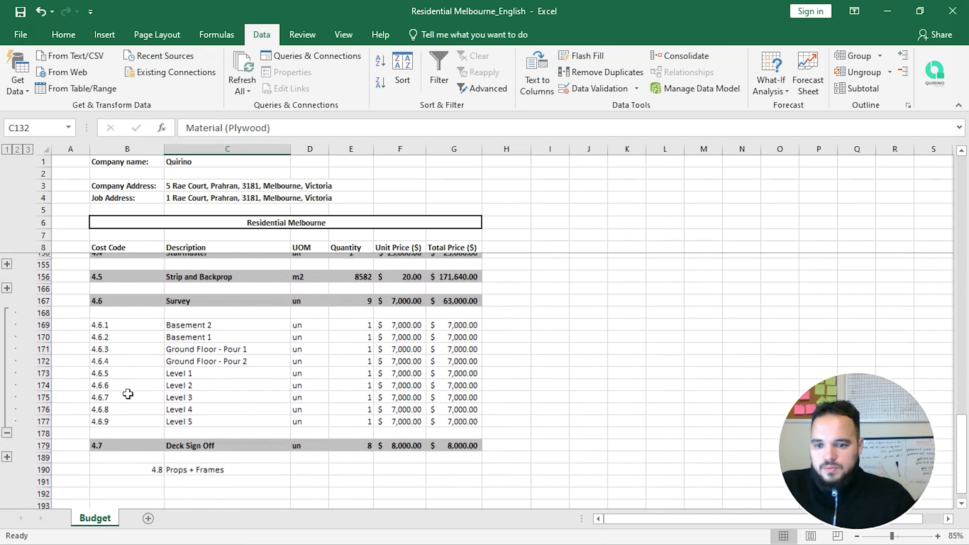
# Step: Copy the level names Basement 1 to Level 5 into the rows under Props + Frames
pyautogui.moveTo(214, 307); pyautogui.dragTo(233, 389)
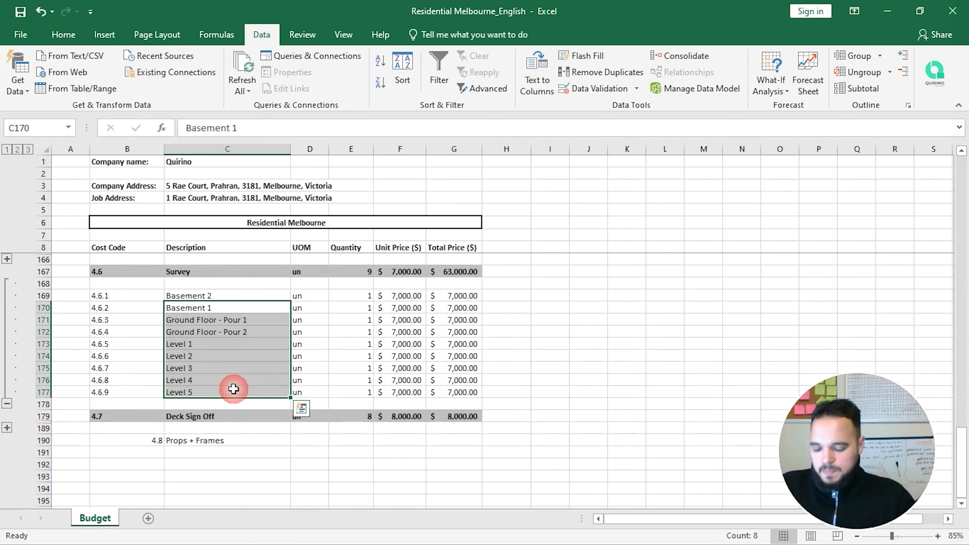
pyautogui.hotkey('ctrl', 'c')
pyautogui.scroll(-1, 233, 397)
pyautogui.click(219, 429)
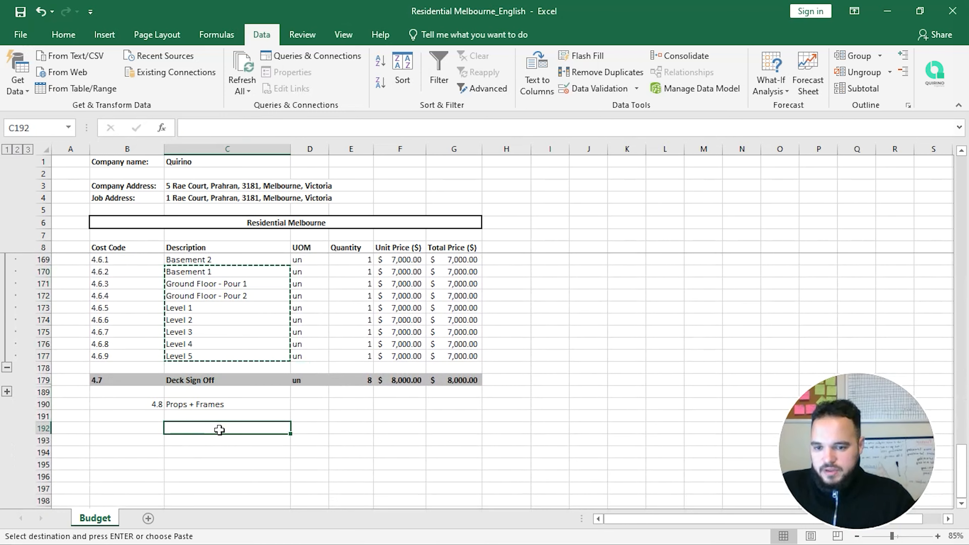
pyautogui.hotkey('ctrl', 'v')
# Step: Set the Props + Frames unit to m2 and copy it to all eight level rows
pyautogui.click(313, 405)
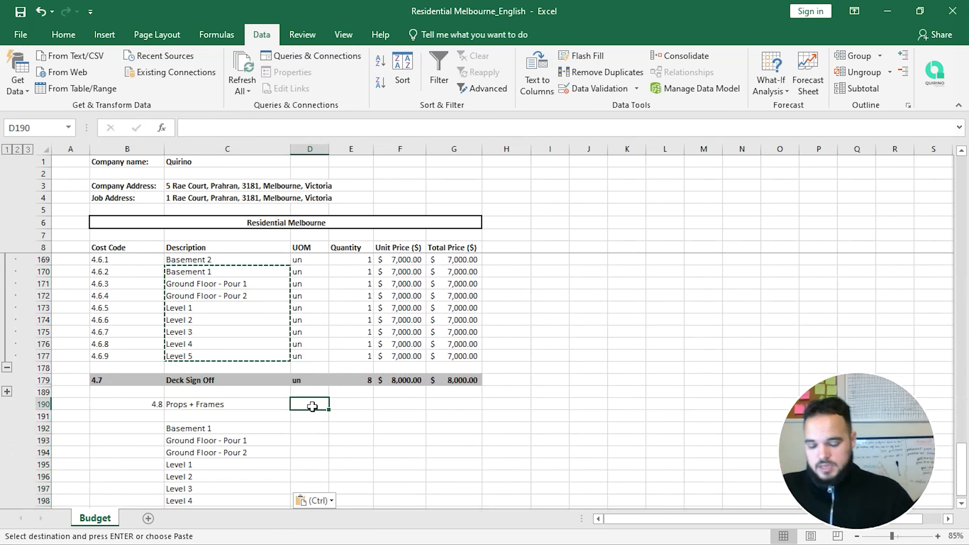
pyautogui.write('m2')
pyautogui.press('Return')
pyautogui.click(312, 404)
pyautogui.hotkey('ctrl', 'c')
pyautogui.moveTo(312, 428); pyautogui.dragTo(309, 486)
pyautogui.hotkey('ctrl', 'v')
# Step: Copy the Set Down + Hobs slab quantities, 1116 down to 665, into the new level rows
pyautogui.click(349, 404)
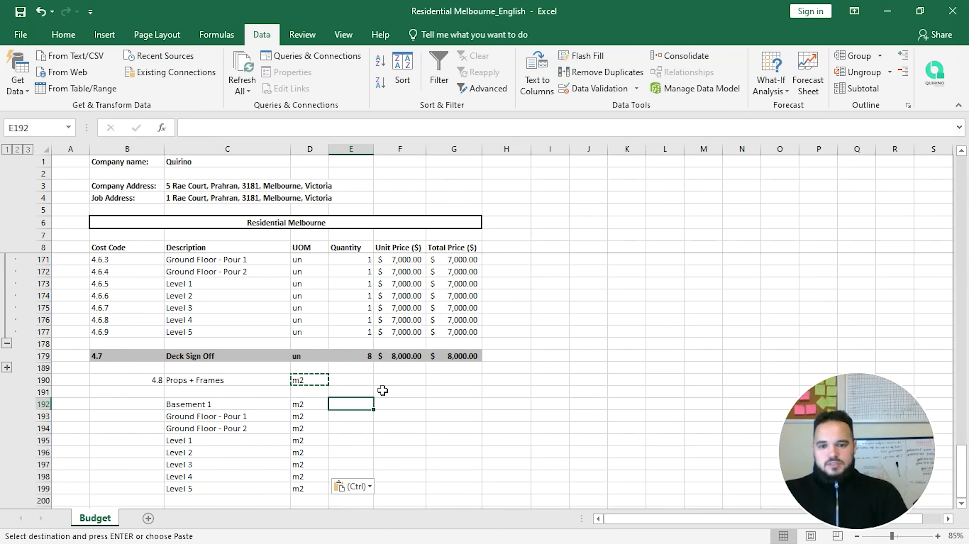
pyautogui.scroll(5, 382, 390)
pyautogui.scroll(1, 382, 390)
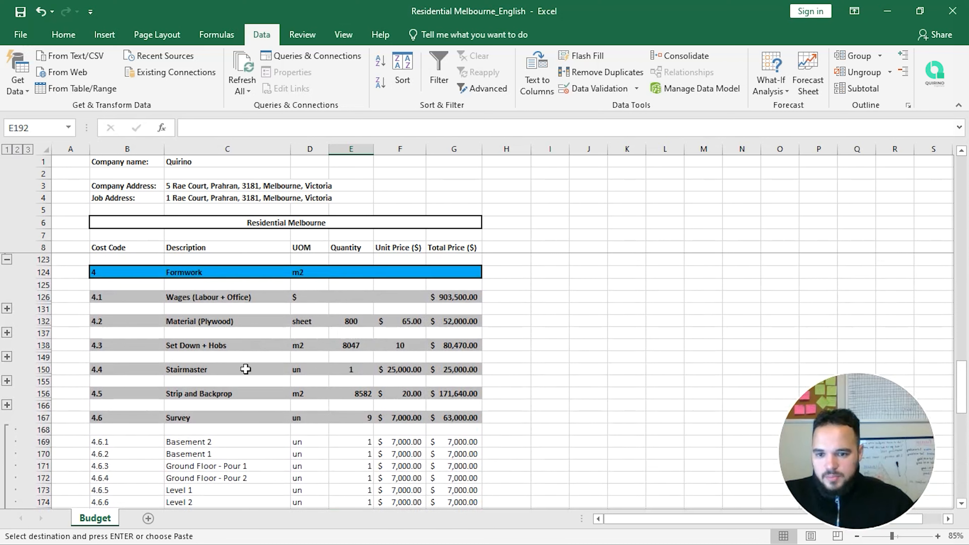
pyautogui.click(6, 357)
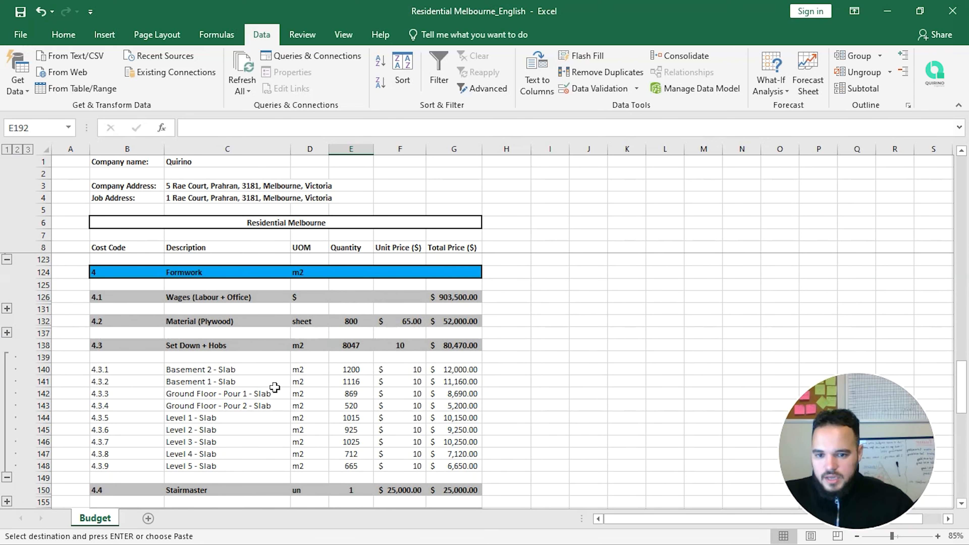
pyautogui.scroll(-1, 326, 384)
pyautogui.moveTo(350, 344); pyautogui.dragTo(352, 423)
pyautogui.hotkey('ctrl', 'c')
pyautogui.scroll(-7, 352, 423)
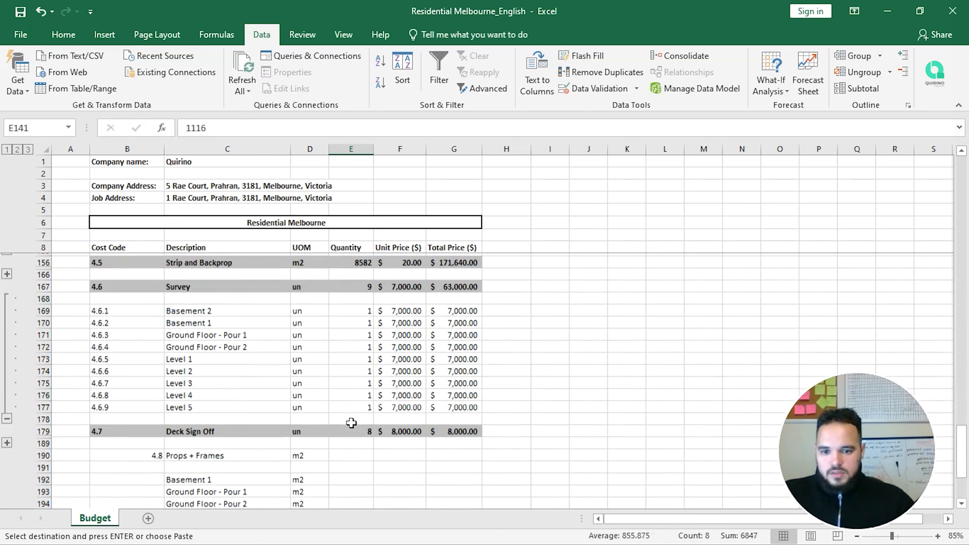
pyautogui.click(352, 431)
pyautogui.hotkey('ctrl', 'v')
pyautogui.scroll(-2, 401, 418)
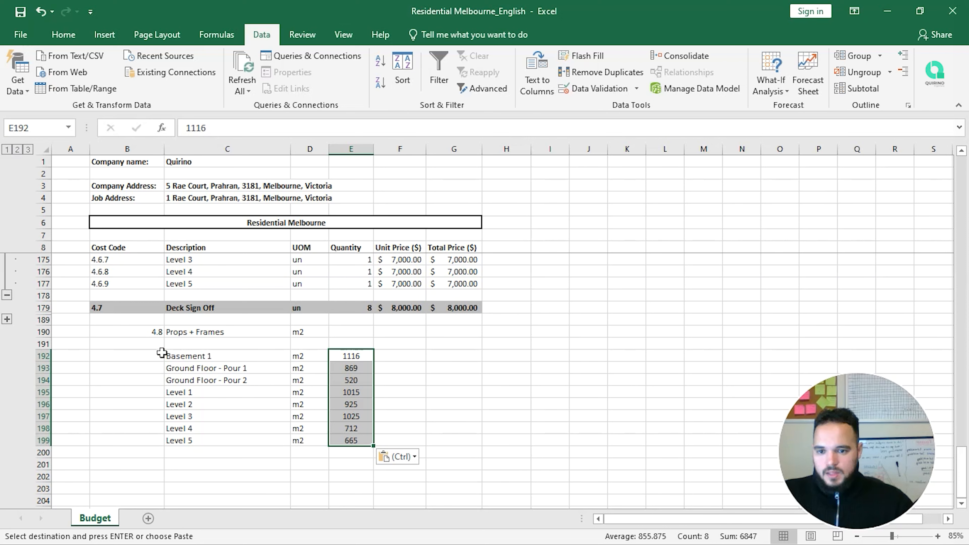
# Step: Enter cost codes 4.8.1 to 4.8.3 in B192:B194 and fill the series down to 4.8.8
pyautogui.click(161, 354)
pyautogui.write('4.3')
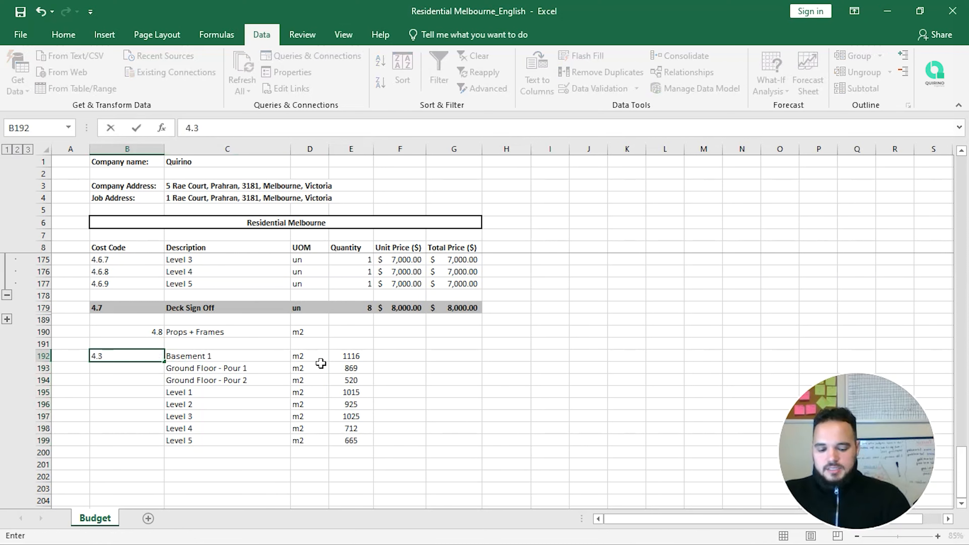
pyautogui.write('8.1')
pyautogui.press('Return')
pyautogui.write('4.8.8')
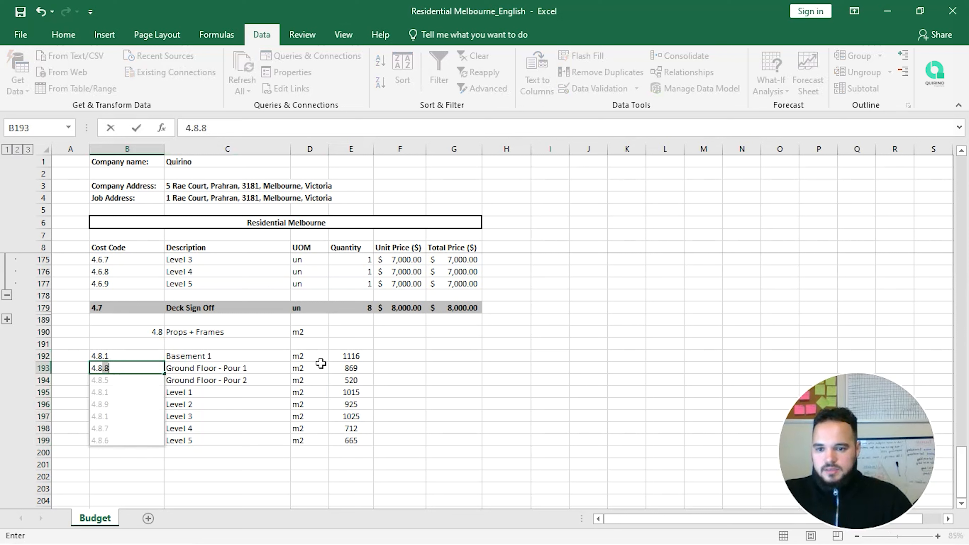
pyautogui.write('2')
pyautogui.press('Return')
pyautogui.write('4.')
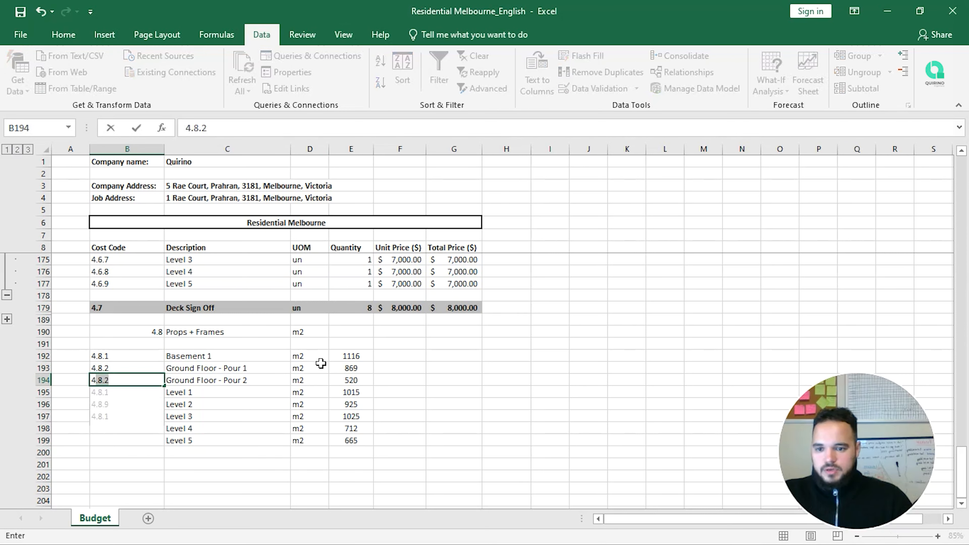
pyautogui.write('8.3')
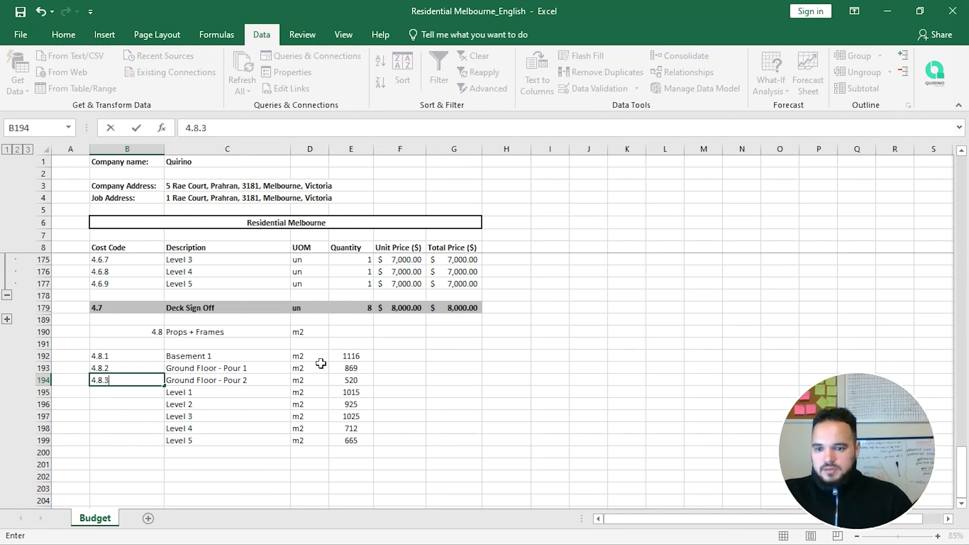
pyautogui.press('Return')
pyautogui.moveTo(153, 356); pyautogui.dragTo(155, 446)
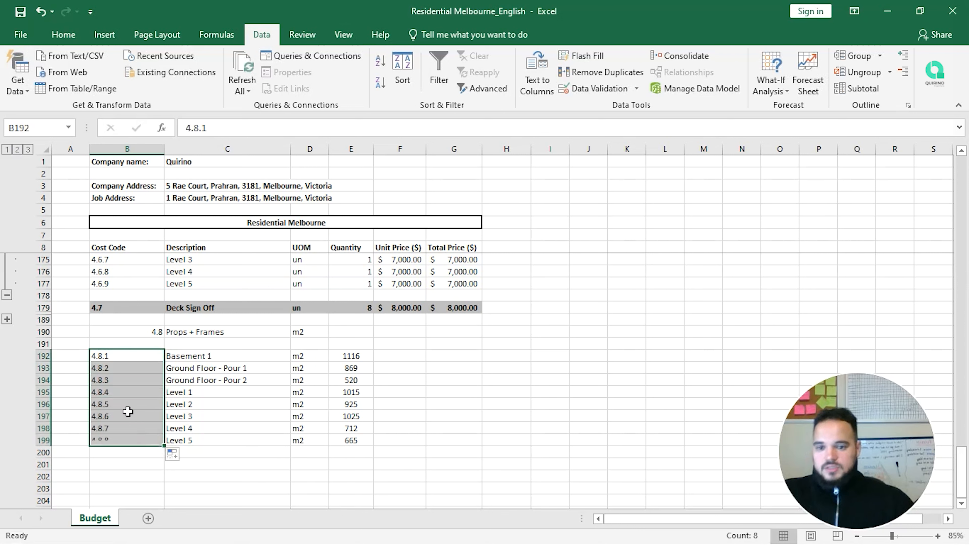
pyautogui.click(419, 356)
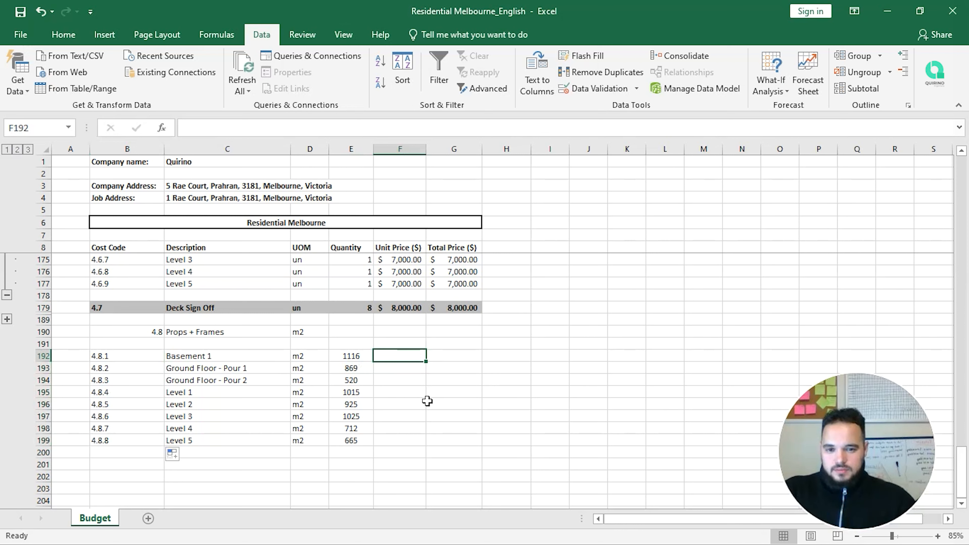
# Step: Give Basement 1 a unit price of 30 and a =PRODUCT(E192:F192) total
pyautogui.press('Right')
pyautogui.press('Right')
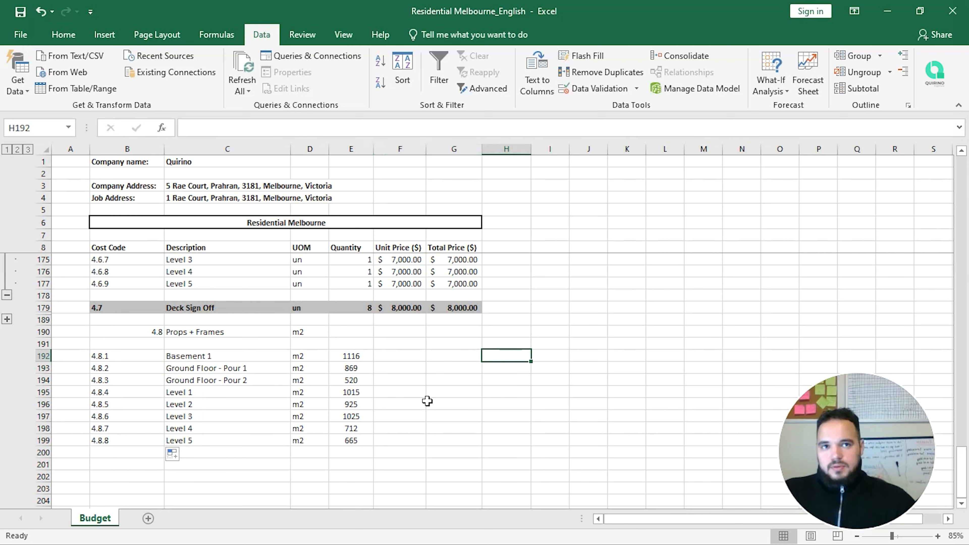
pyautogui.press('Left')
pyautogui.press('Left')
pyautogui.press('Left')
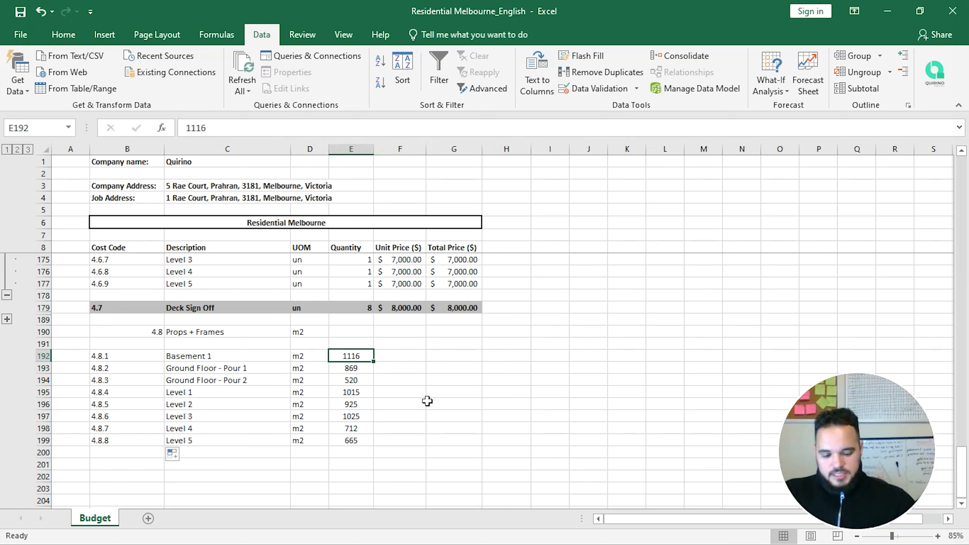
pyautogui.press('Right')
pyautogui.write('30')
pyautogui.press('Return')
pyautogui.press('Up')
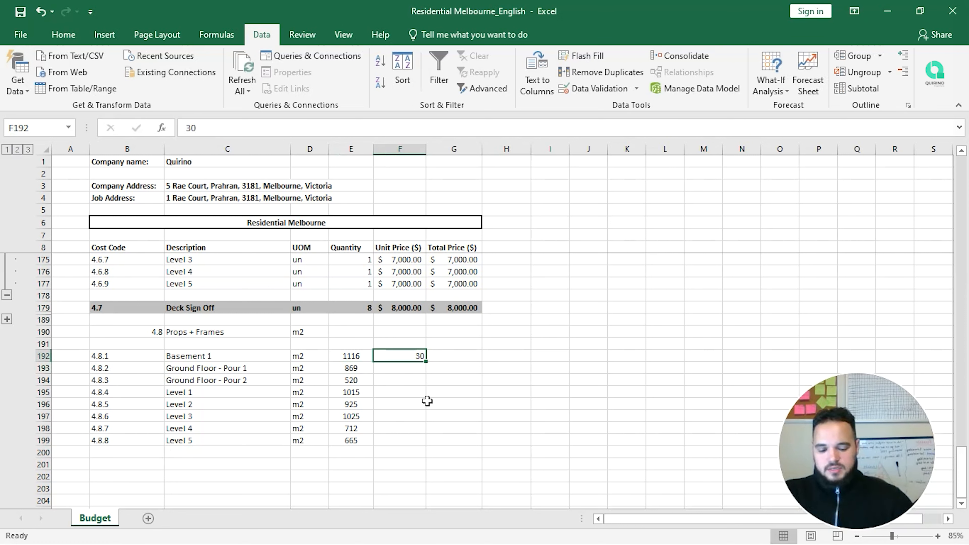
pyautogui.press('Right')
pyautogui.write('=')
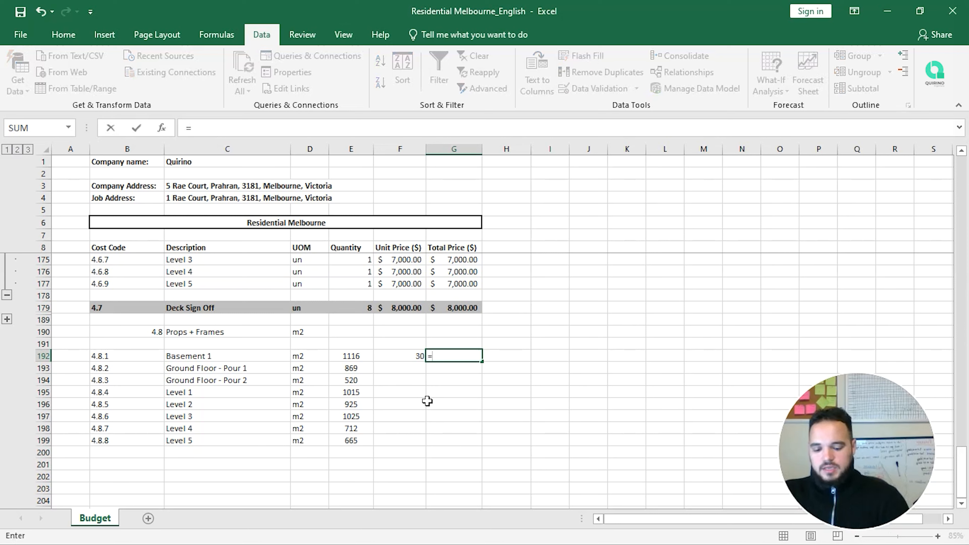
pyautogui.write('prod')
pyautogui.press('Tab')
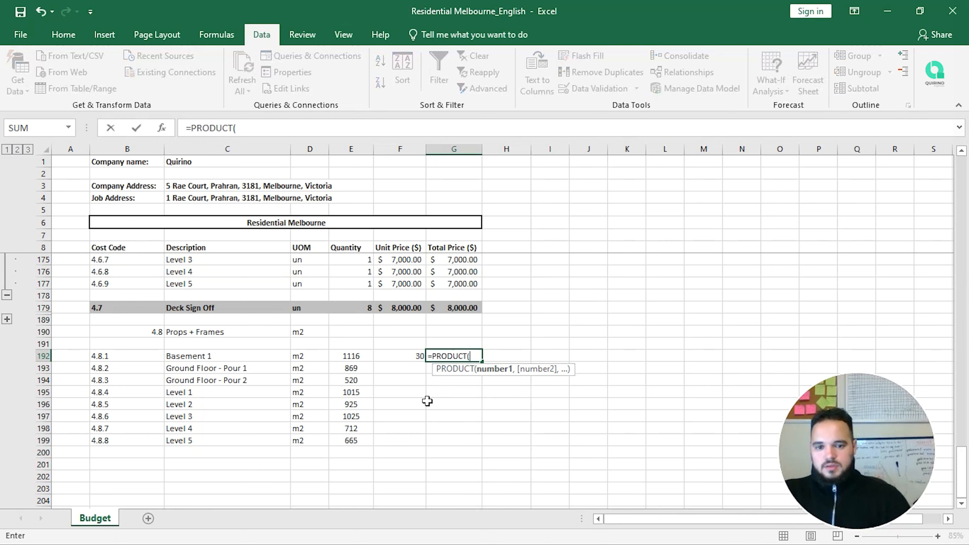
pyautogui.press('Left')
pyautogui.hotkey('shift', 'Left')
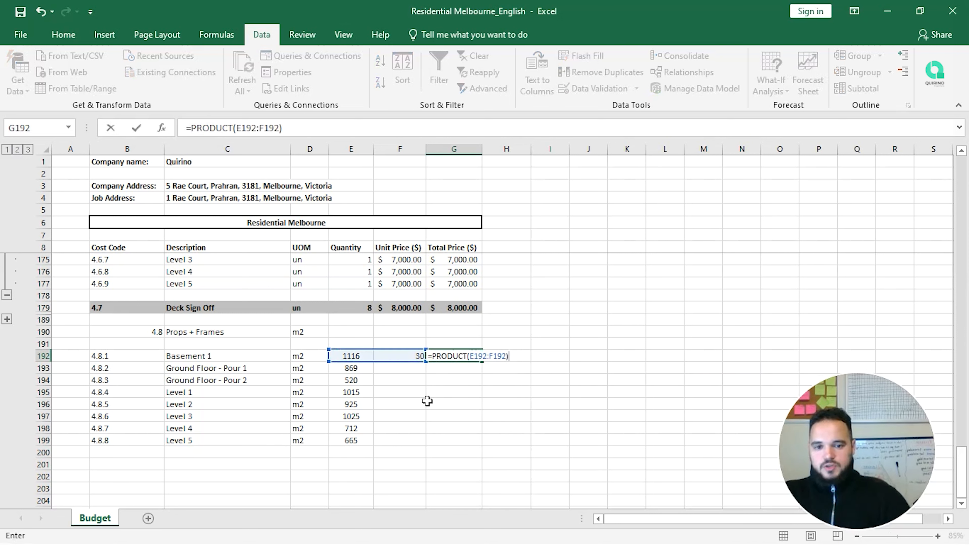
pyautogui.press('Return')
# Step: Paste the Basement 1 price and total formula into the other seven levels as formulas
pyautogui.press('Up')
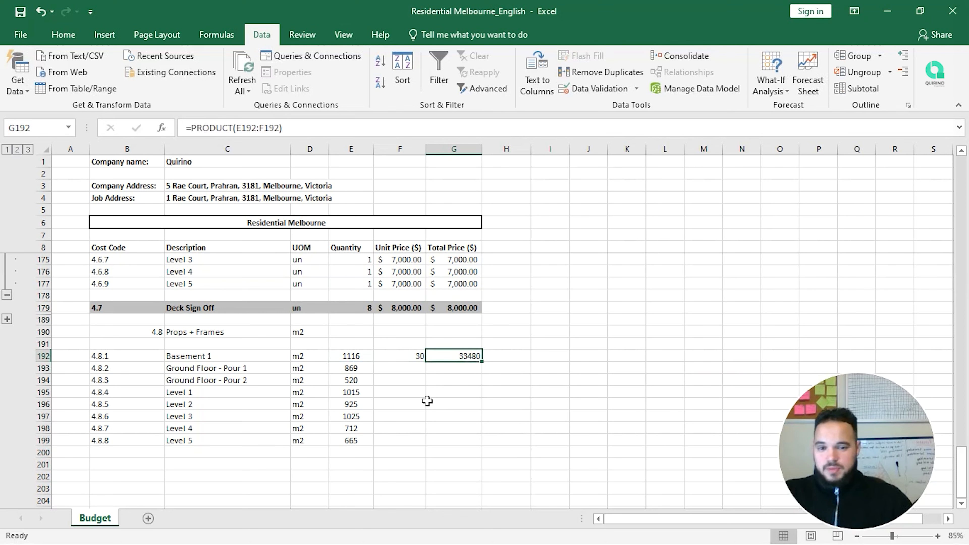
pyautogui.hotkey('shift', 'Left')
pyautogui.hotkey('ctrl', 'c')
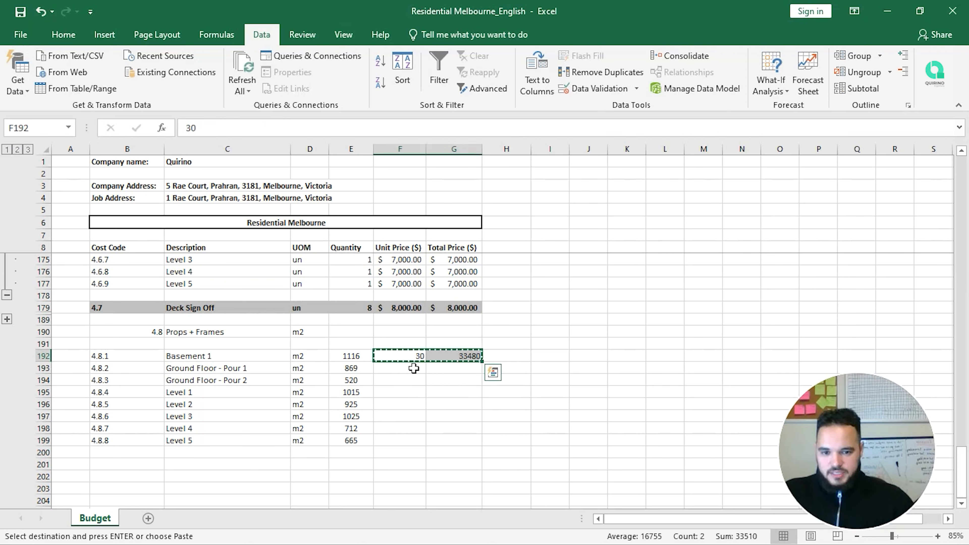
pyautogui.moveTo(411, 368); pyautogui.dragTo(452, 439)
pyautogui.rightClick(417, 400)
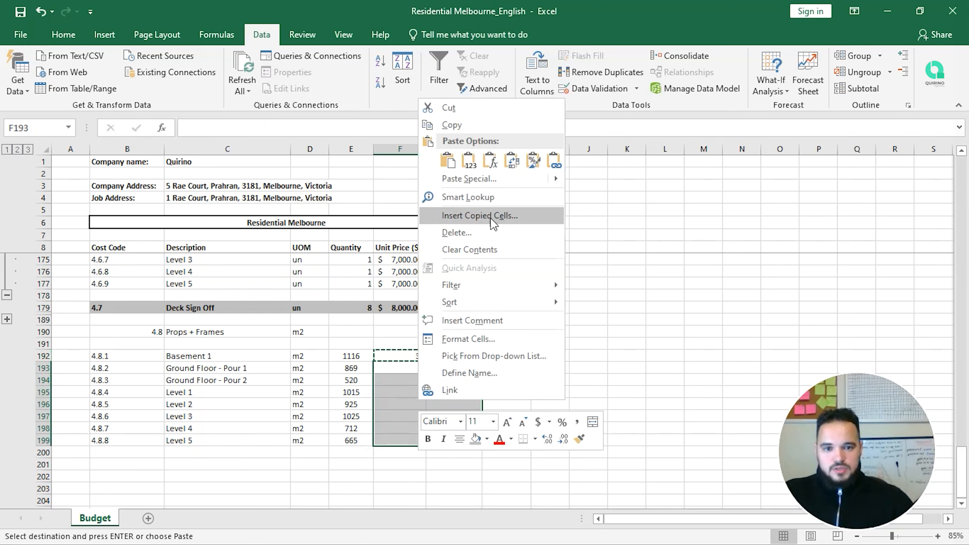
pyautogui.click(470, 160)
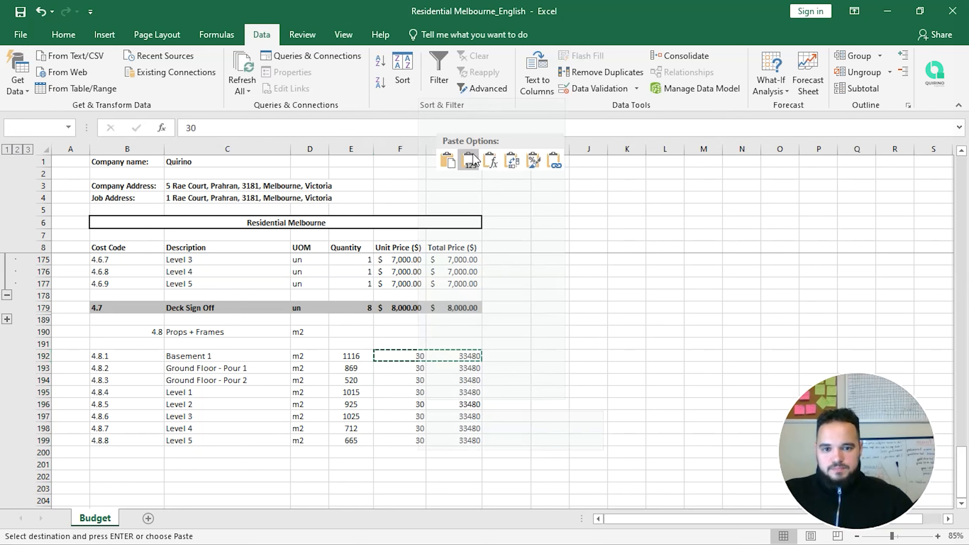
pyautogui.click(491, 161)
pyautogui.click(462, 372)
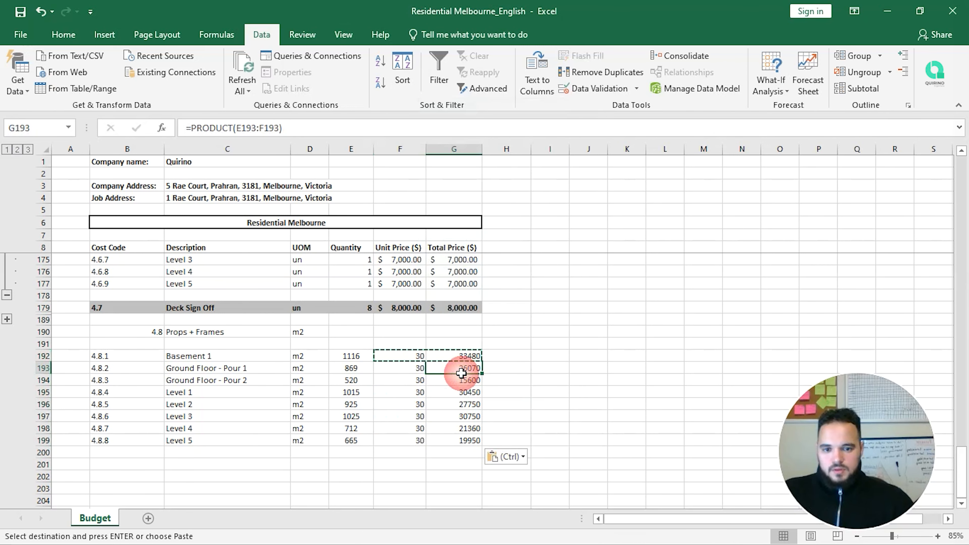
# Step: Re-enter each of the six Props + Frames total formulas in the totals column
pyautogui.press('F2')
pyautogui.press('Return')
pyautogui.press('F2')
pyautogui.press('Return')
pyautogui.press('F2')
pyautogui.press('Return')
pyautogui.press('F2')
pyautogui.press('Return')
pyautogui.press('F2')
pyautogui.press('Return')
pyautogui.press('F2')
pyautogui.press('Return')
# Step: Set the unit price to 35 for Basement 1 and Ground Floor Pours 1 and 2
pyautogui.press('Up')
pyautogui.press('Up')
pyautogui.press('Up')
pyautogui.press('Up')
pyautogui.press('Up')
pyautogui.press('Up')
pyautogui.press('Up')
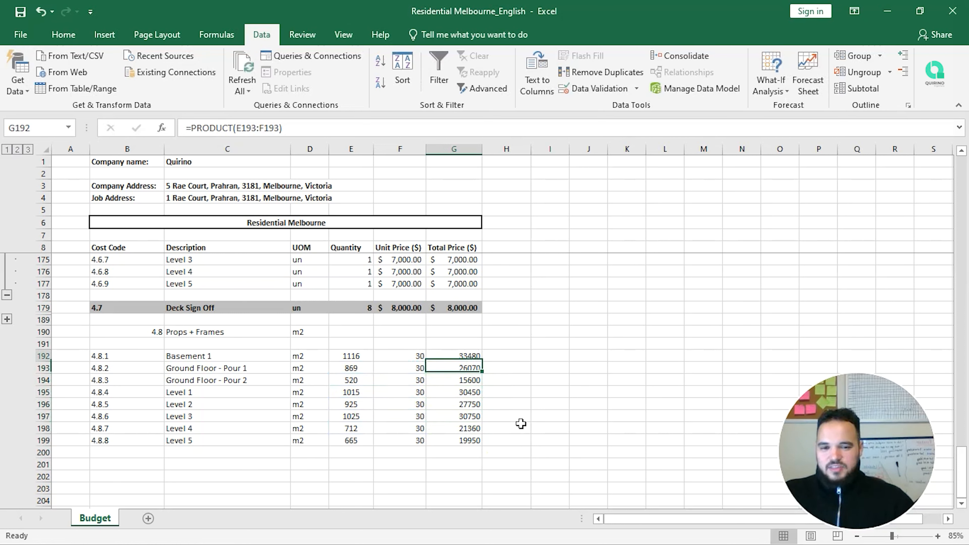
pyautogui.press('Left')
pyautogui.write('35')
pyautogui.press('Return')
pyautogui.write('35')
pyautogui.press('Return')
pyautogui.write('35')
pyautogui.press('Return')
# Step: Set Level 1's unit price to 35 and fill it down through Level 5
pyautogui.write('34')
pyautogui.press('BackSpace')
pyautogui.press('Return')
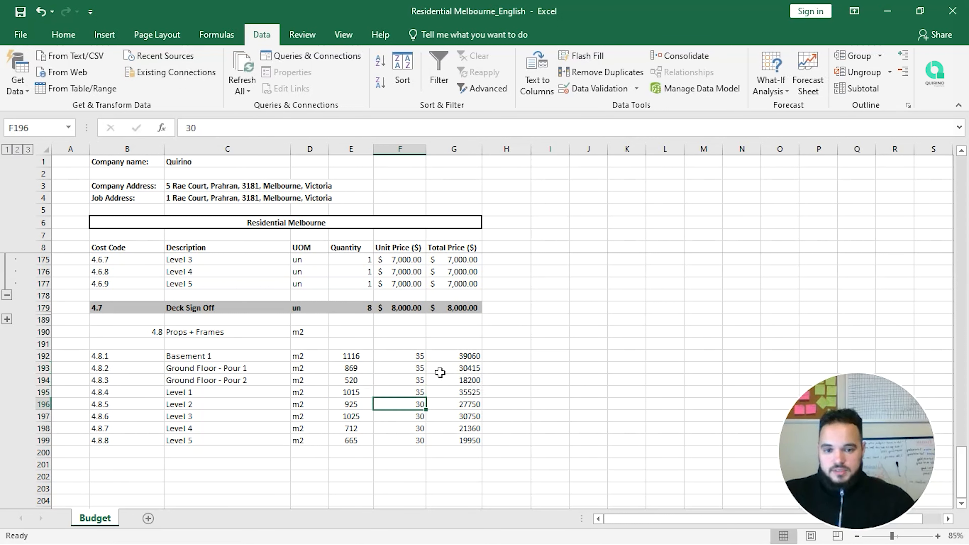
pyautogui.click(421, 391)
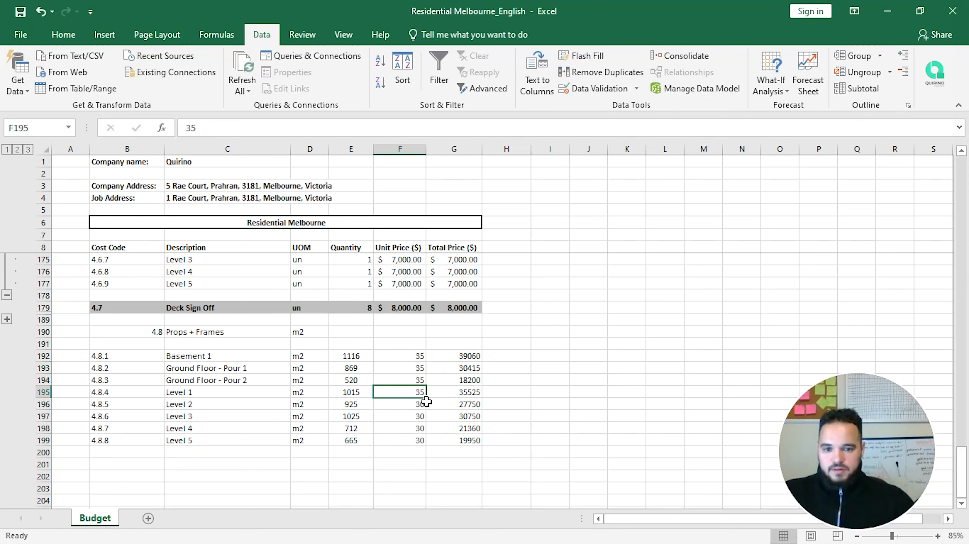
pyautogui.moveTo(427, 400); pyautogui.dragTo(420, 444)
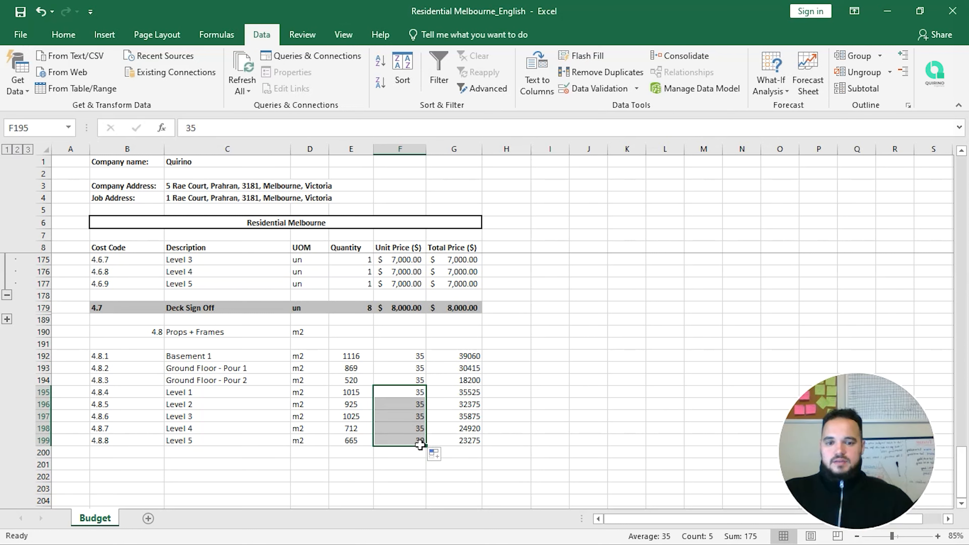
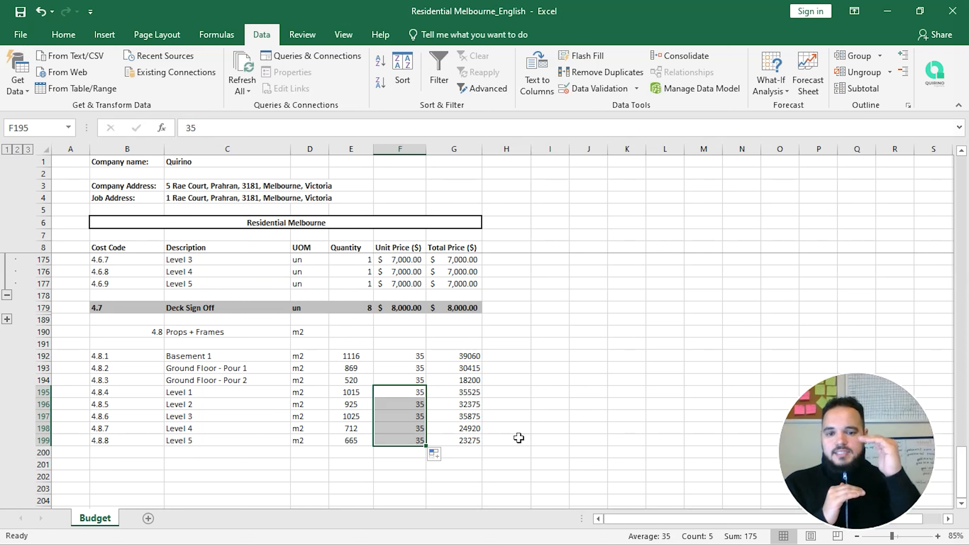
# Step: Look over the Ground Floor rows and select the 4.8 Props + Frames section row
pyautogui.press('Up')
pyautogui.press('Up')
pyautogui.press('Right')
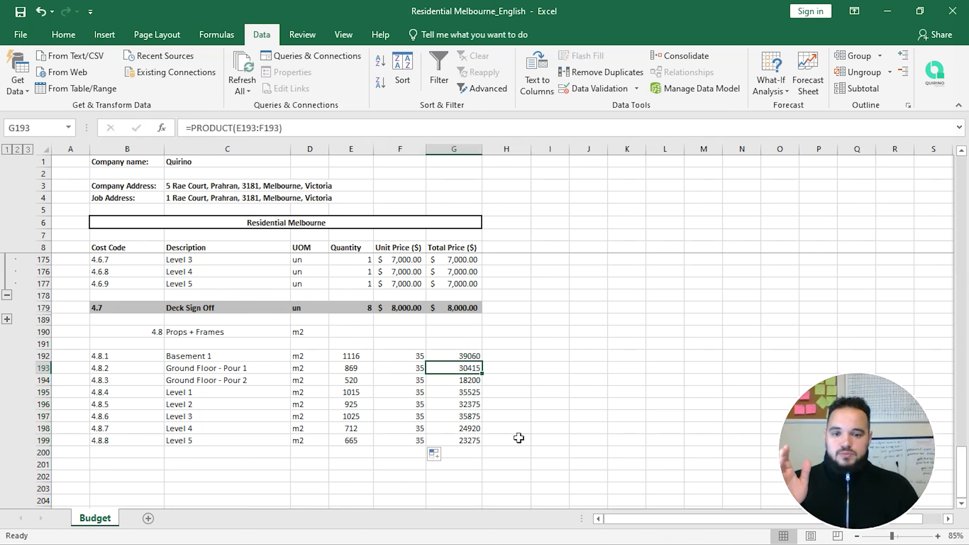
pyautogui.press('Right')
pyautogui.press('Up')
pyautogui.press('Right')
pyautogui.press('Right')
pyautogui.press('Left')
pyautogui.press('Left')
pyautogui.press('Left')
pyautogui.press('Left')
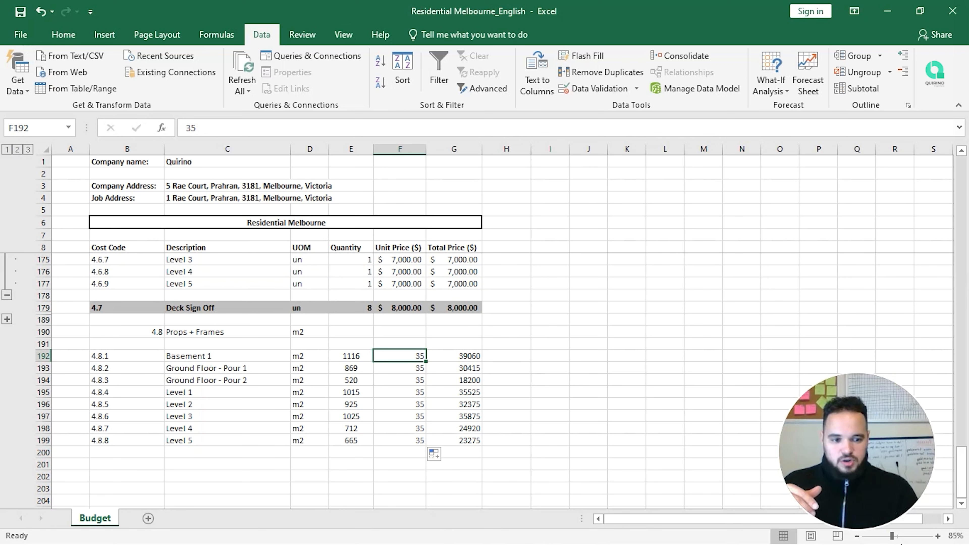
pyautogui.moveTo(856, 451); pyautogui.dragTo(858, 375)
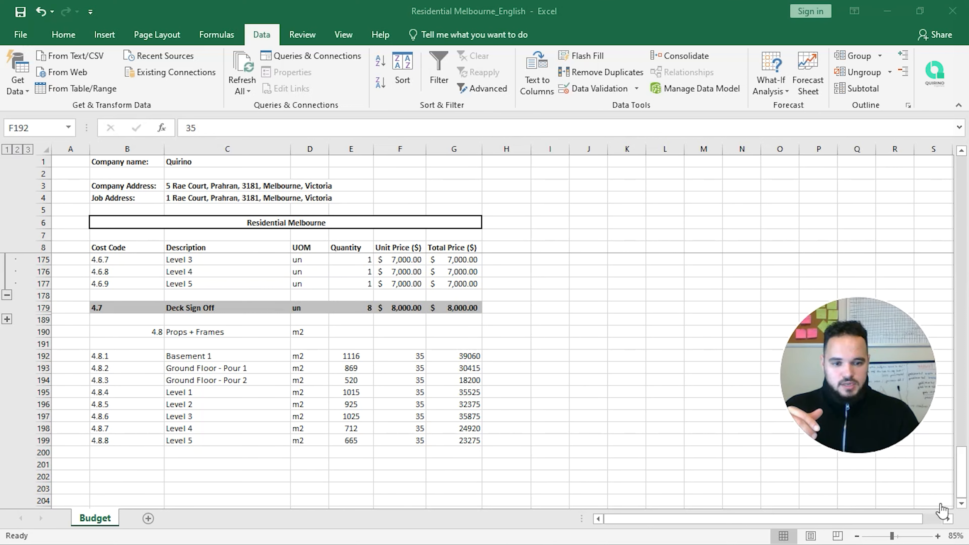
pyautogui.click(148, 341)
pyautogui.moveTo(148, 332); pyautogui.dragTo(439, 335)
# Step: Start a SUM of the level quantities in the Props + Frames quantity cell, then cancel it
pyautogui.click(350, 331)
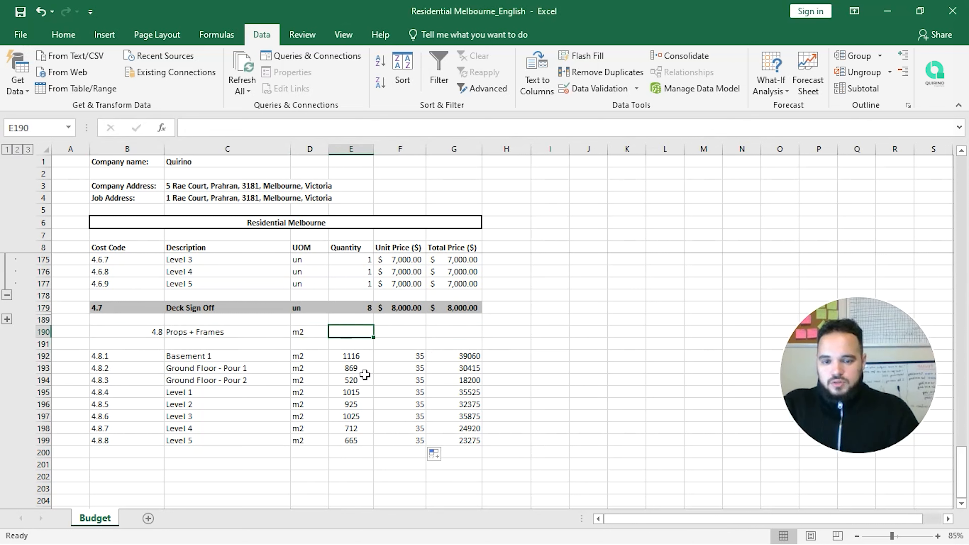
pyautogui.write('=sum(')
pyautogui.moveTo(355, 357); pyautogui.dragTo(366, 445)
pyautogui.write(')')
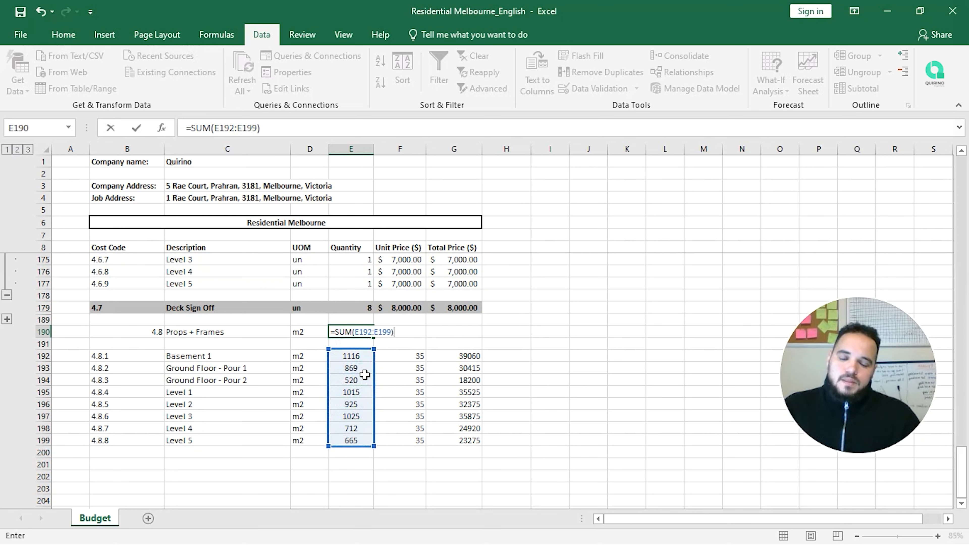
pyautogui.press('Escape')
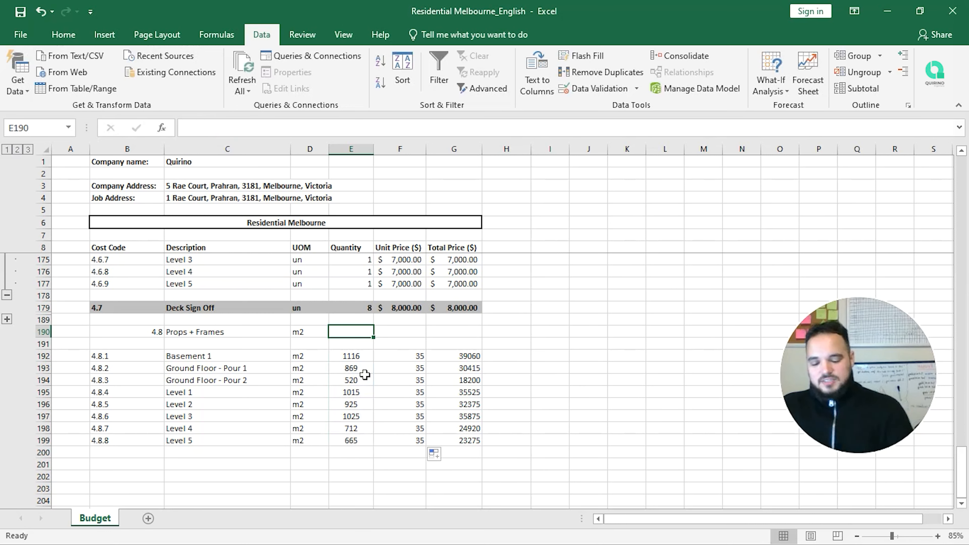
# Step: Enter =MAX(E192:E199) in E190 so the Props + Frames quantity reads 1116
pyautogui.write('=')
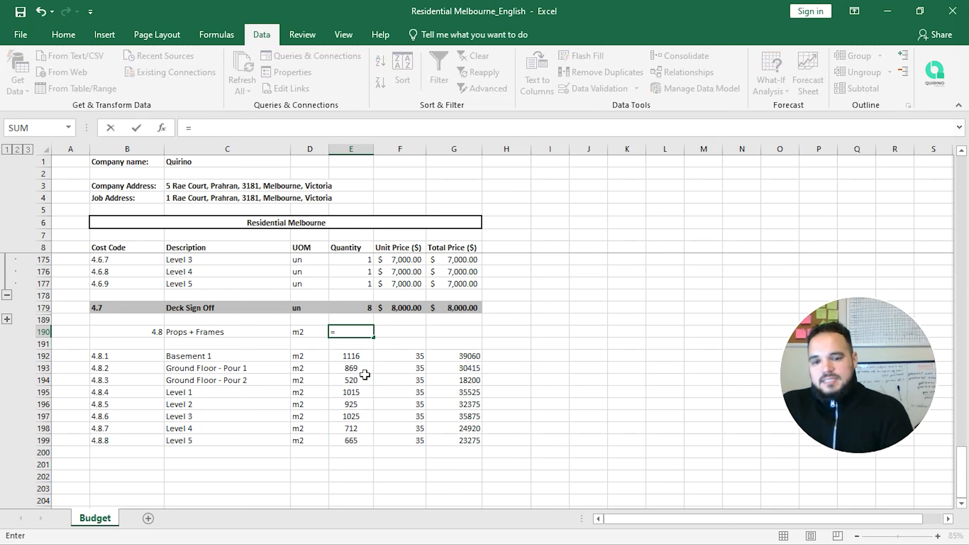
pyautogui.write('max')
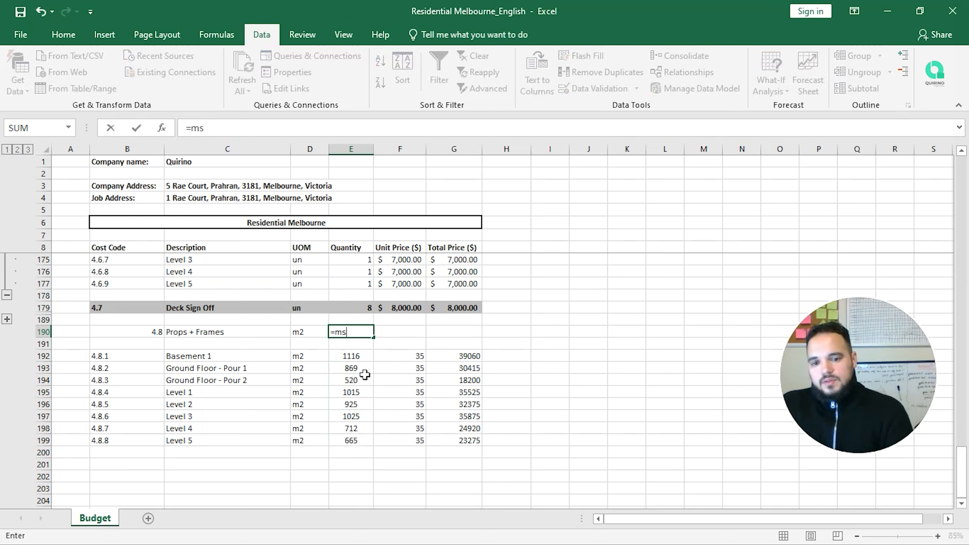
pyautogui.press('Tab')
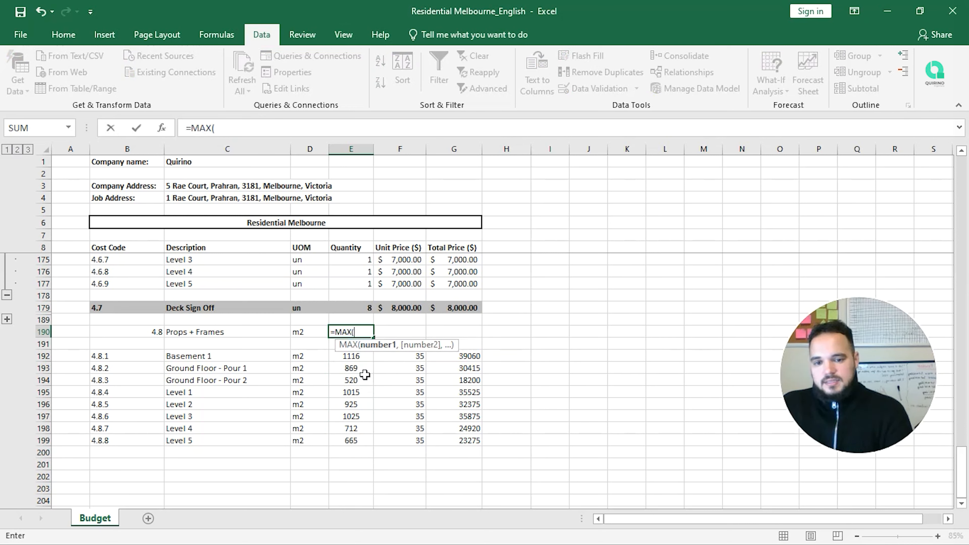
pyautogui.press('Down')
pyautogui.press('Down')
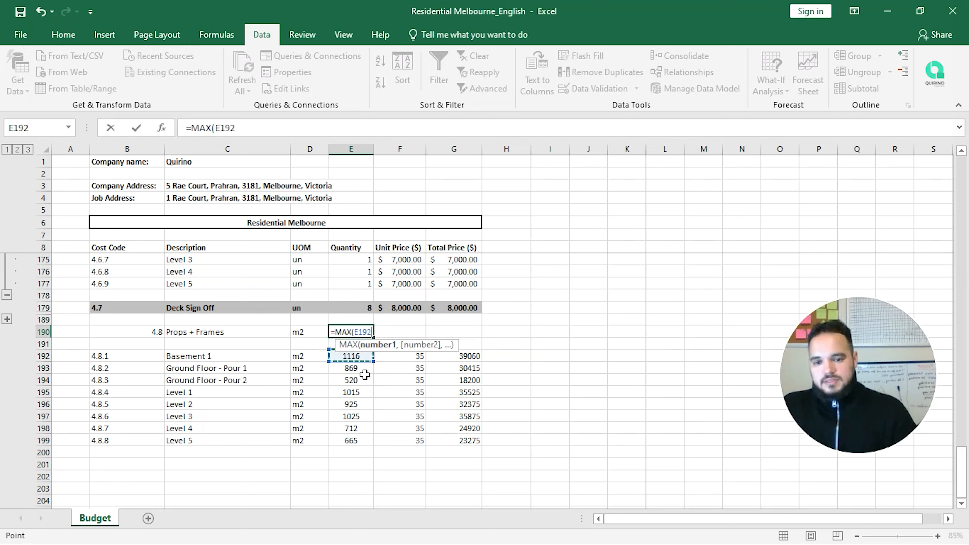
pyautogui.hotkey('shift', 'Down')
pyautogui.hotkey('shift', 'Down')
pyautogui.hotkey('shift', 'Down')
pyautogui.hotkey('shift', 'Down')
pyautogui.hotkey('shift', 'Down')
pyautogui.hotkey('shift', 'Down')
pyautogui.hotkey('shift', 'Down')
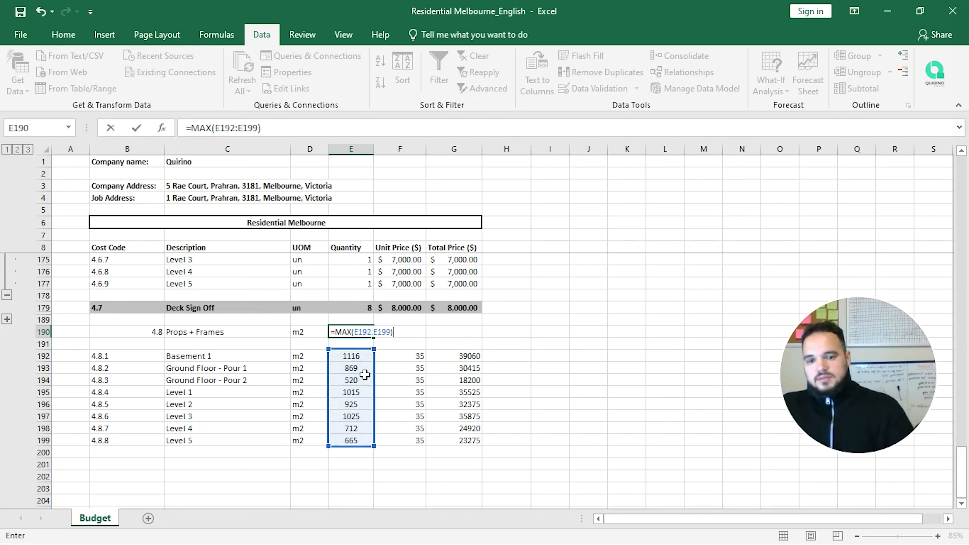
pyautogui.press('Return')
pyautogui.press('Down')
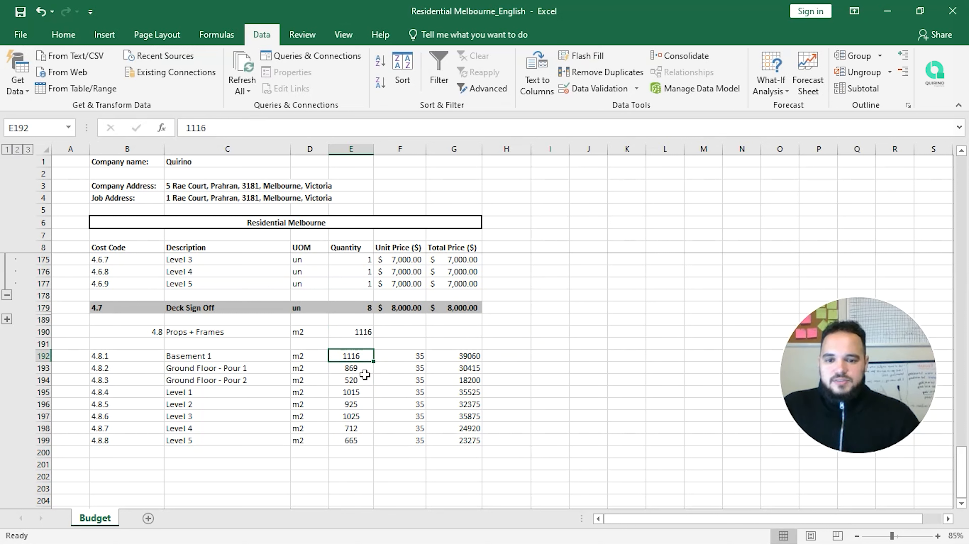
pyautogui.press('Right')
pyautogui.press('Right')
pyautogui.press('Right')
pyautogui.press('Right')
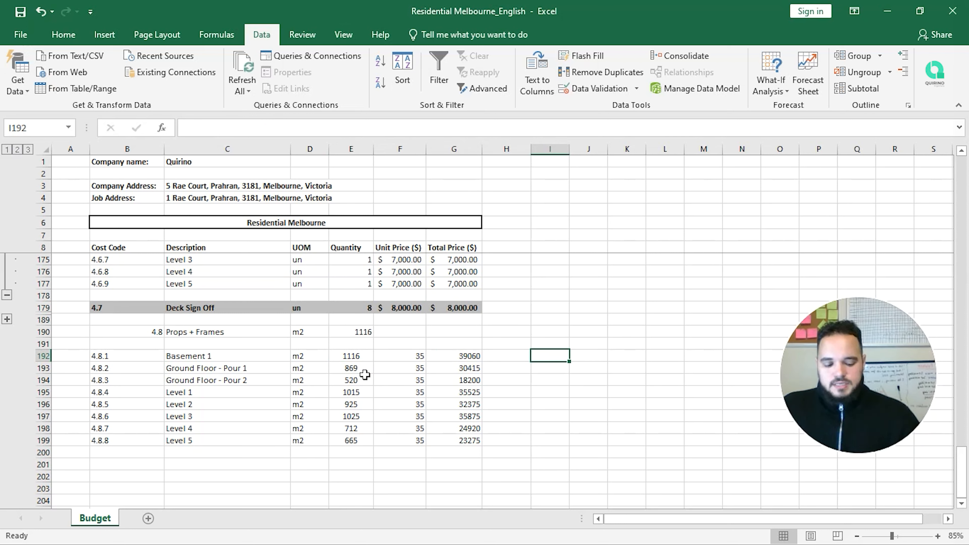
# Step: Note 100% and 'Building' beside Basement 1 in I192:J192
pyautogui.write('100%')
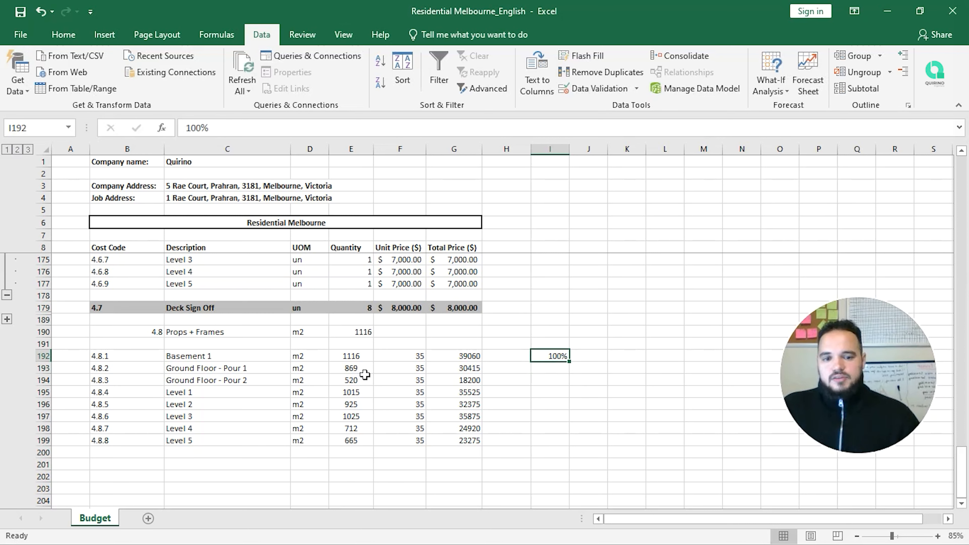
pyautogui.press('Tab')
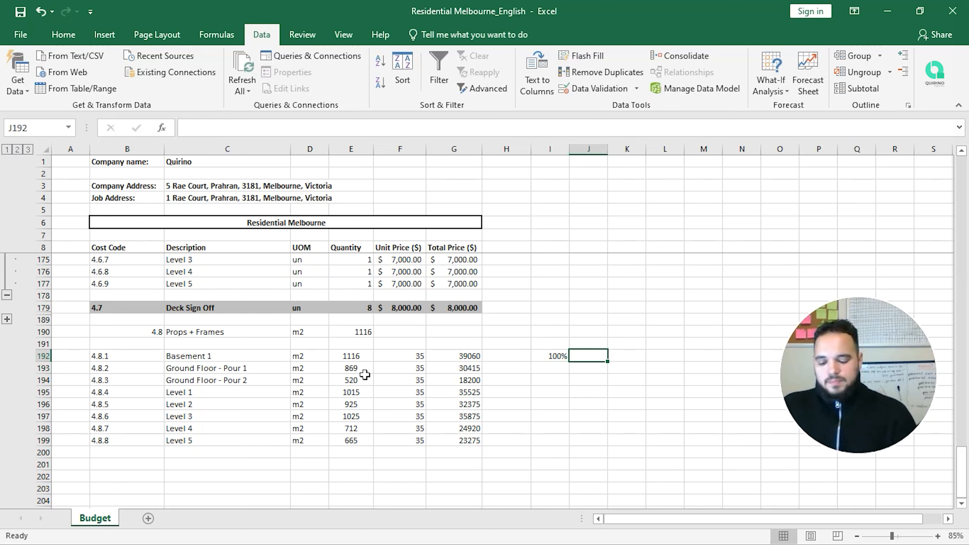
pyautogui.write('Buildi')
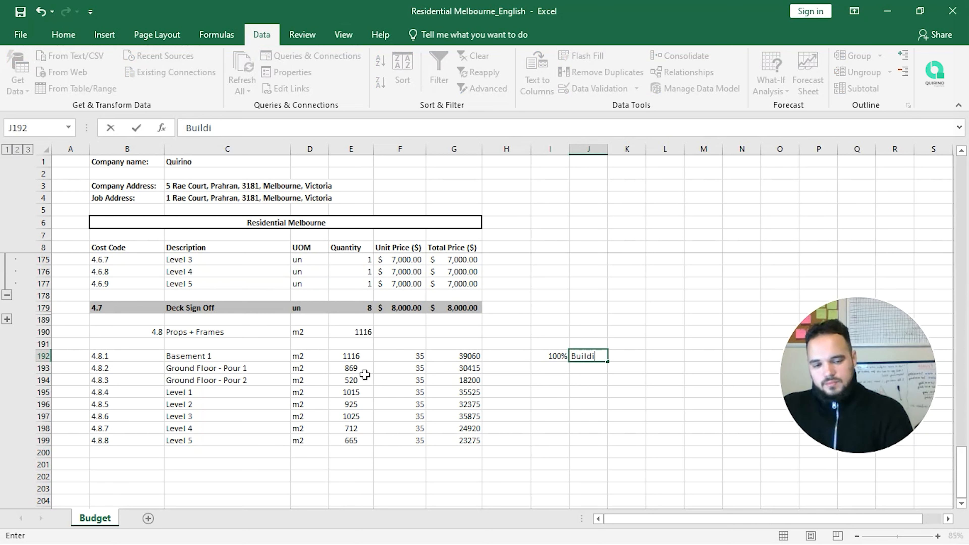
pyautogui.write('ng')
pyautogui.press('Return')
pyautogui.press('Left')
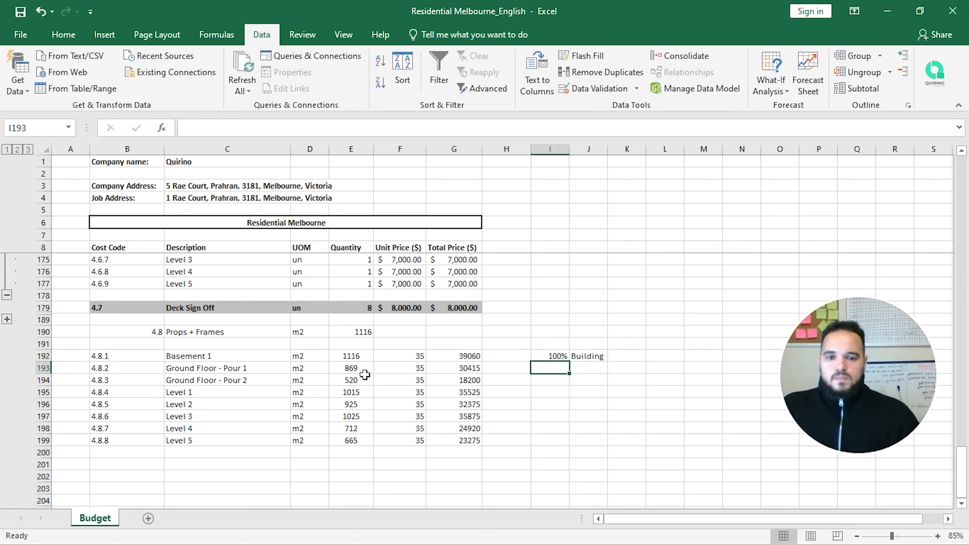
# Step: Enter 50% beside both Ground Floor pours in I193:I194
pyautogui.write('50')
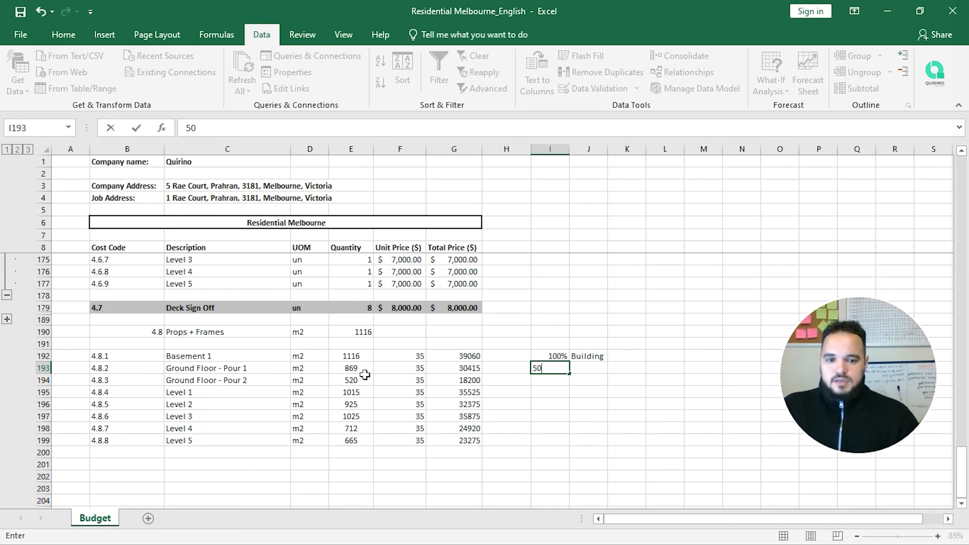
pyautogui.write('%')
pyautogui.press('Return')
pyautogui.press('Up')
pyautogui.hotkey('ctrl', 'c')
pyautogui.press('Down')
pyautogui.hotkey('ctrl', 'v')
pyautogui.press('Escape')
# Step: Label both Ground Floor pours 'BP' in J193:J194 and select the notes I192:J194
pyautogui.press('Up')
pyautogui.press('Right')
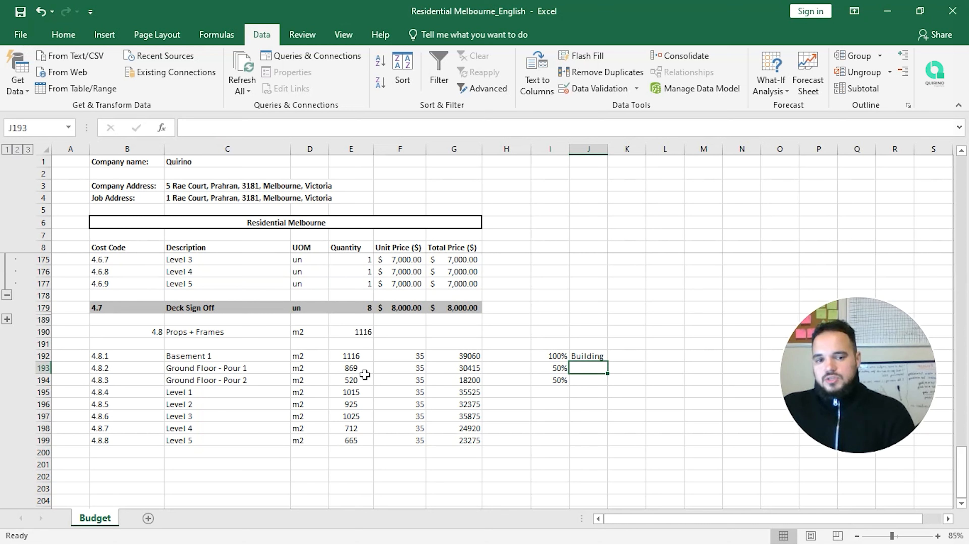
pyautogui.write('B')
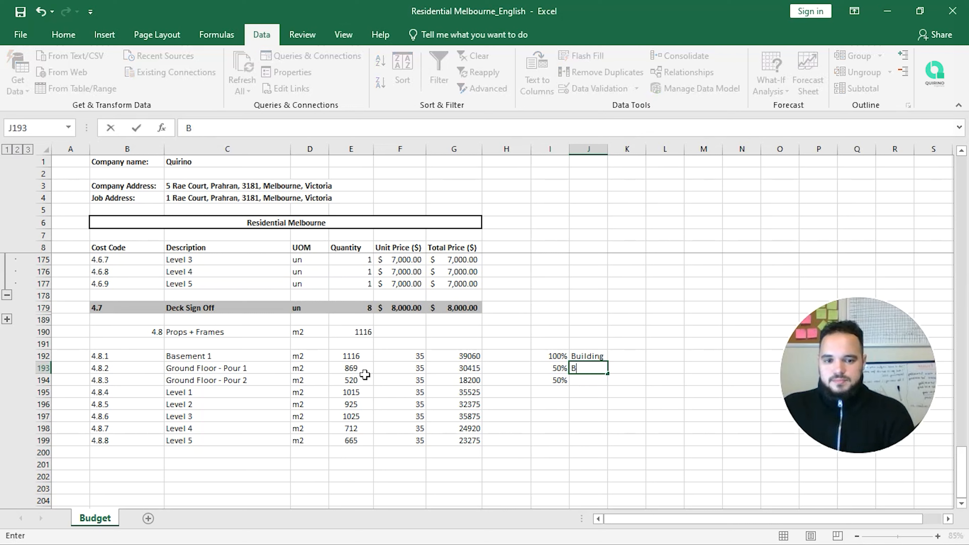
pyautogui.write('P')
pyautogui.press('Return')
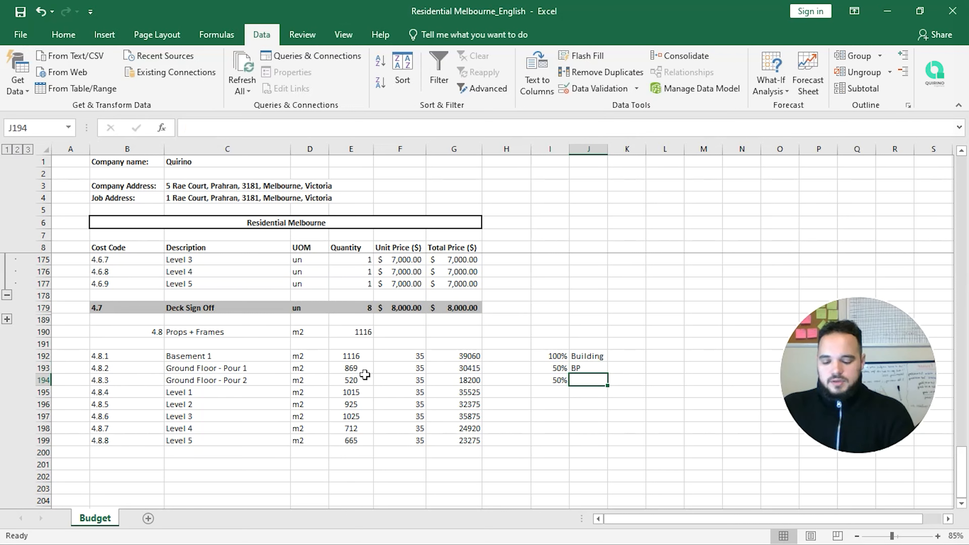
pyautogui.write('BP')
pyautogui.press('Return')
pyautogui.press('Up')
pyautogui.press('Up')
pyautogui.press('Up')
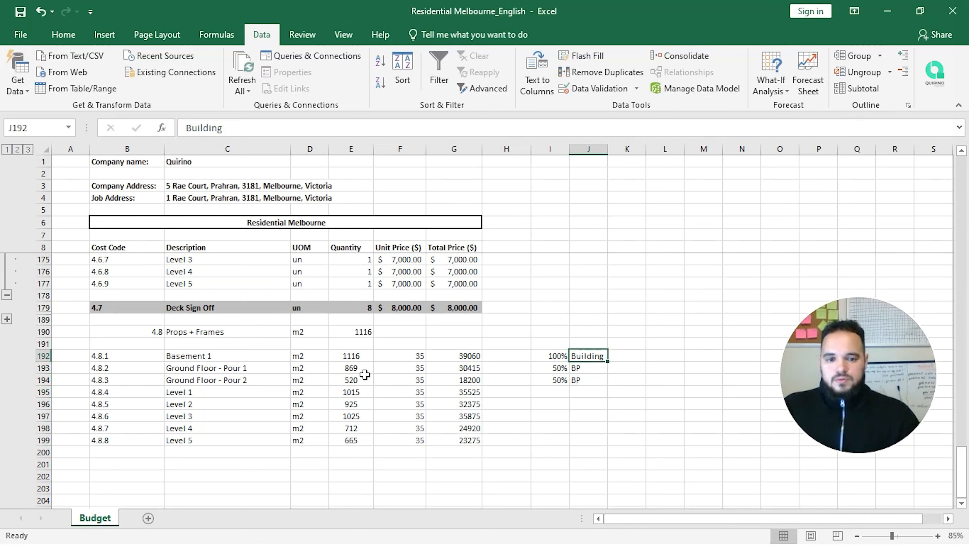
pyautogui.press('Left')
pyautogui.hotkey('shift', 'Down')
pyautogui.hotkey('shift', 'Down')
pyautogui.hotkey('shift', 'Right')
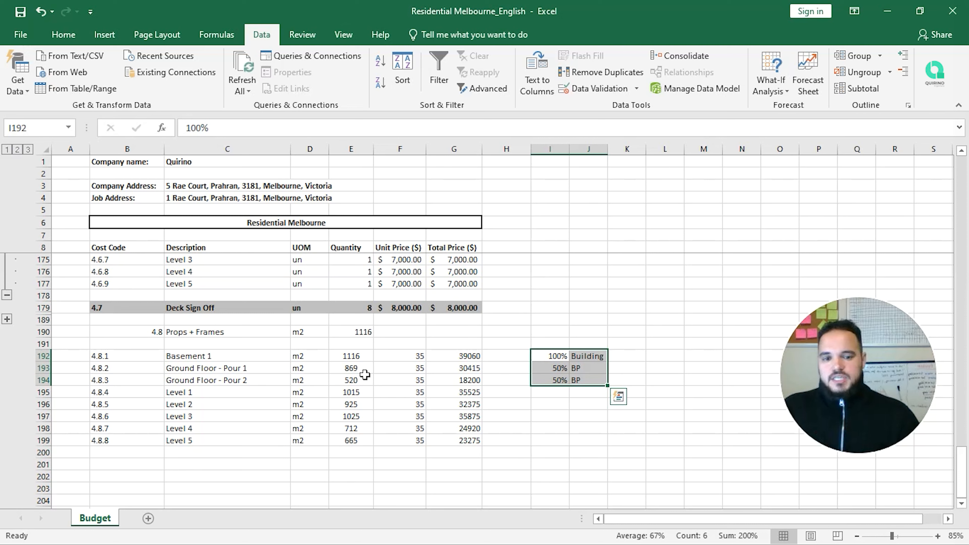
pyautogui.press('Left')
pyautogui.press('Left')
pyautogui.press('Left')
pyautogui.press('Left')
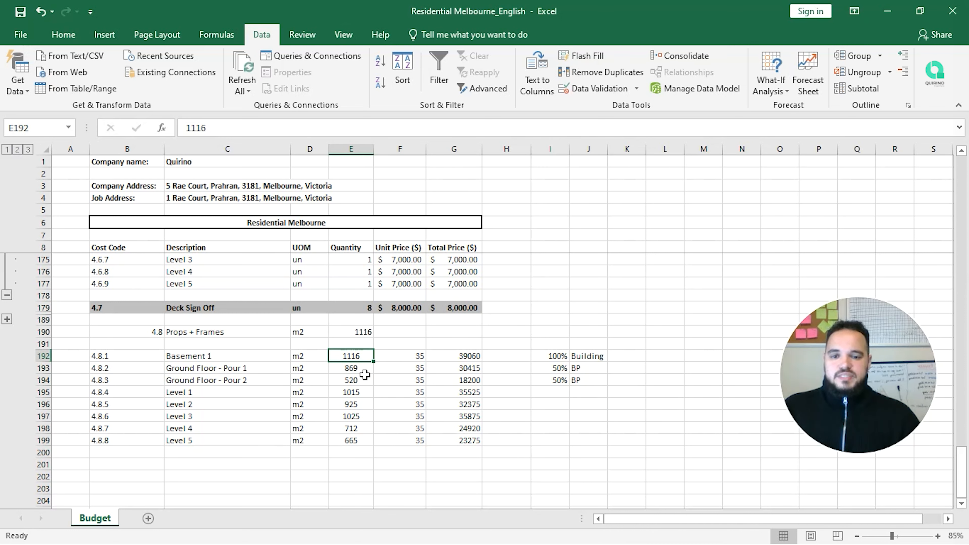
# Step: Review the level quantities and side notes, confirming Basement 1's quantity of 1116
pyautogui.hotkey('shift', 'Down')
pyautogui.hotkey('shift', 'Down')
pyautogui.hotkey('shift', 'Down')
pyautogui.hotkey('shift', 'Down')
pyautogui.hotkey('shift', 'Down')
pyautogui.hotkey('shift', 'Down')
pyautogui.hotkey('shift', 'Down')
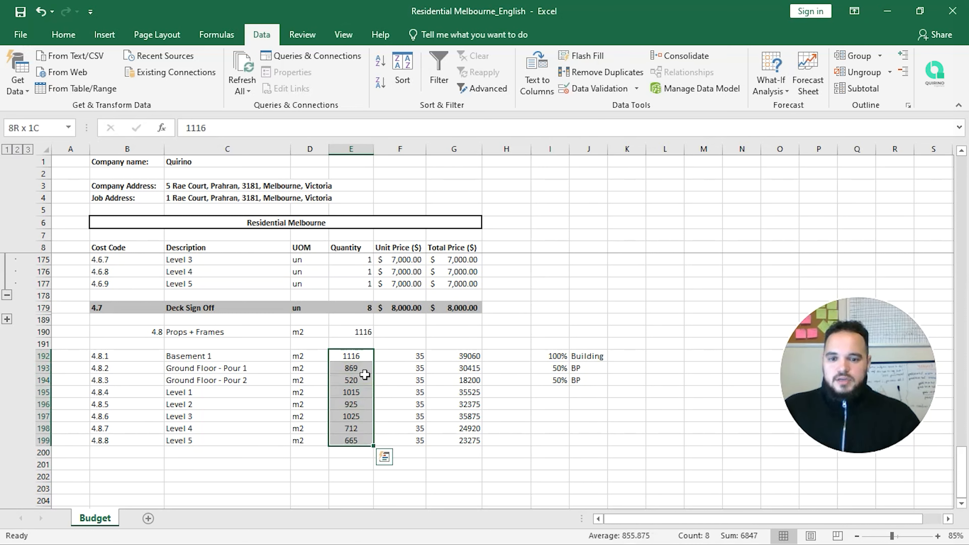
pyautogui.press('Right')
pyautogui.press('Right')
pyautogui.press('Right')
pyautogui.press('Right')
pyautogui.press('Right')
pyautogui.press('Down')
pyautogui.press('Left')
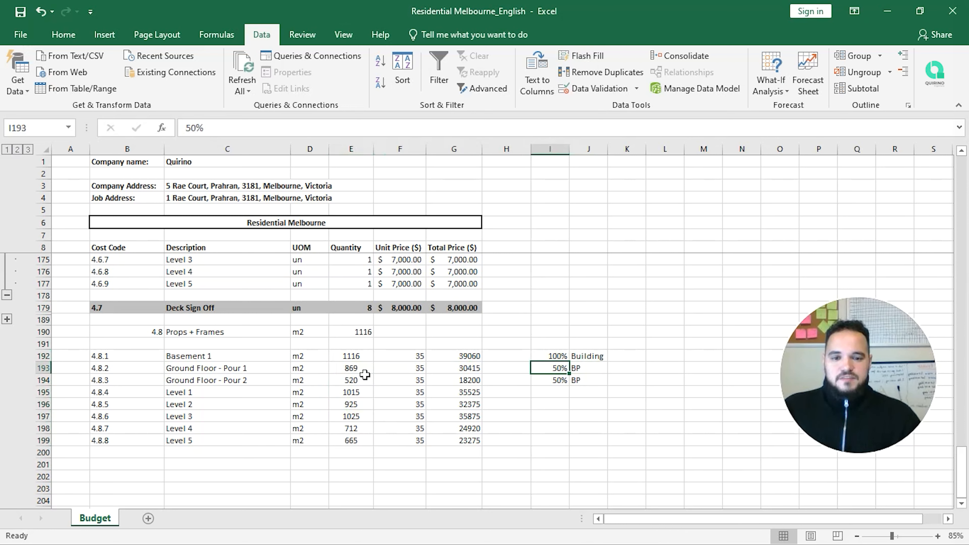
pyautogui.press('Left')
pyautogui.press('Left')
pyautogui.press('Left')
pyautogui.press('Left')
pyautogui.press('Left')
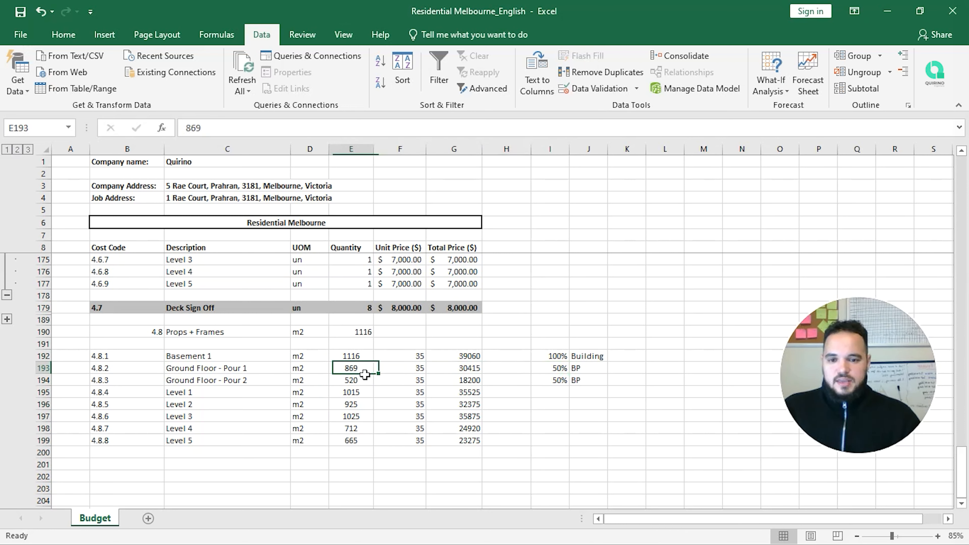
pyautogui.press('Up')
pyautogui.press('Right')
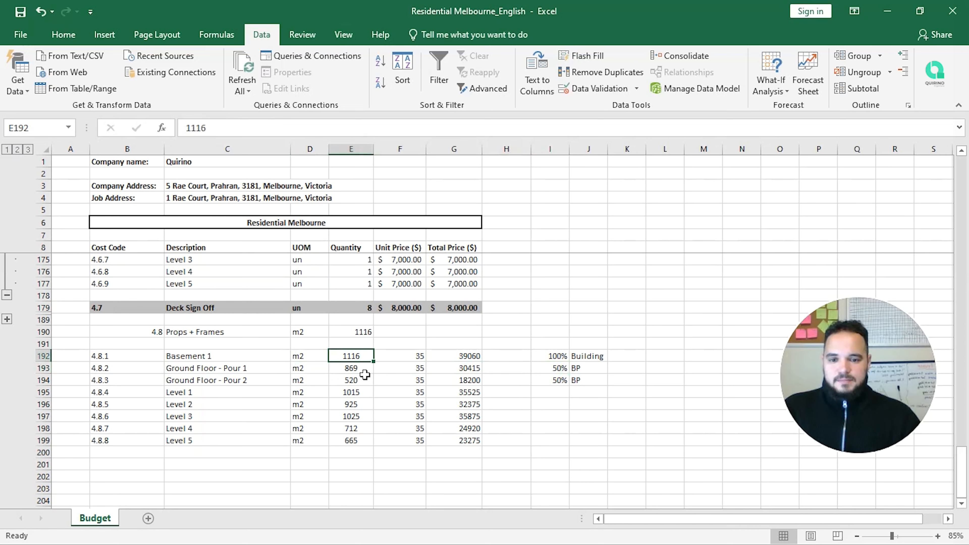
pyautogui.hotkey('shift', 'Down')
pyautogui.hotkey('shift', 'Down')
pyautogui.hotkey('shift', 'Down')
pyautogui.hotkey('shift', 'Down')
pyautogui.hotkey('shift', 'Up')
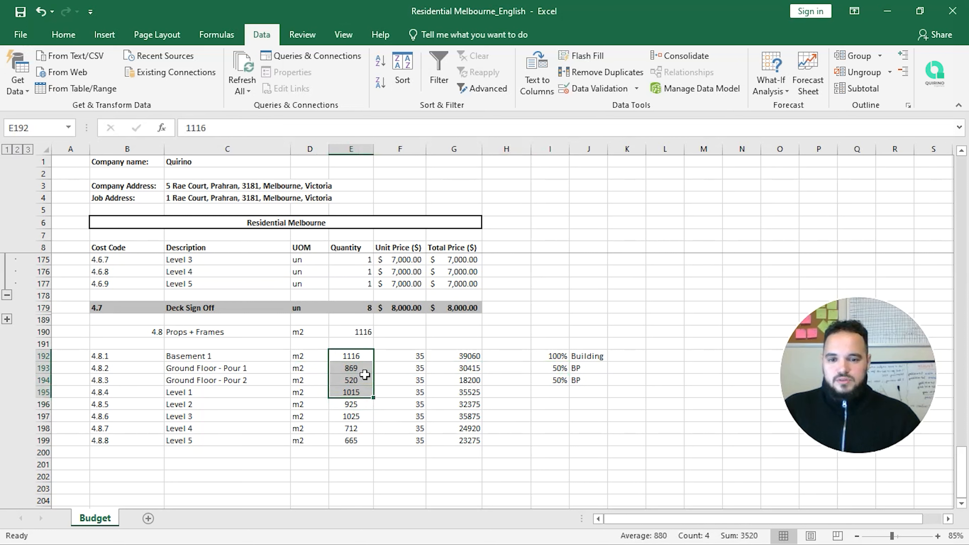
pyautogui.press('Up')
pyautogui.press('Up')
pyautogui.press('Up')
pyautogui.press('Down')
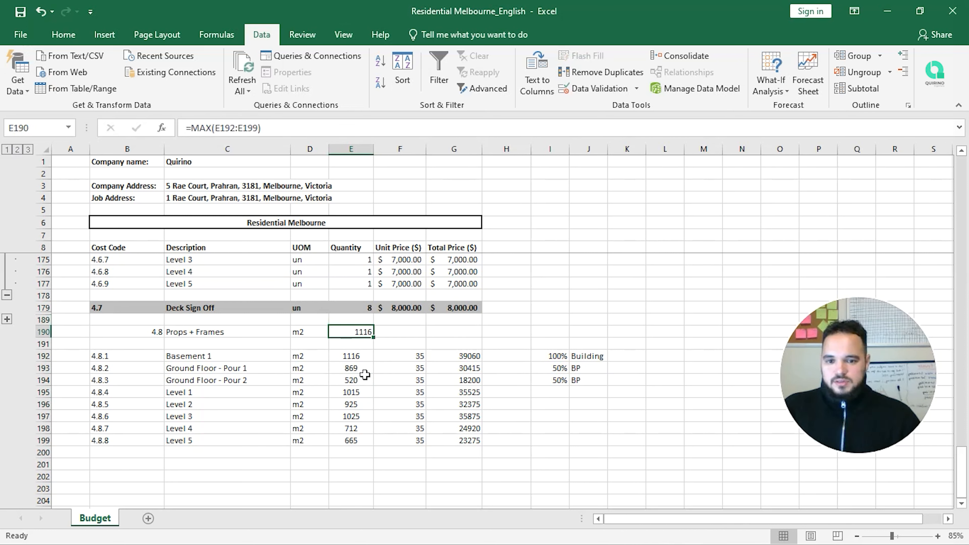
# Step: Extend E190 to =MAX(E192:E199)+MAX(E192:E199), removing the trailing /2
pyautogui.click(380, 121)
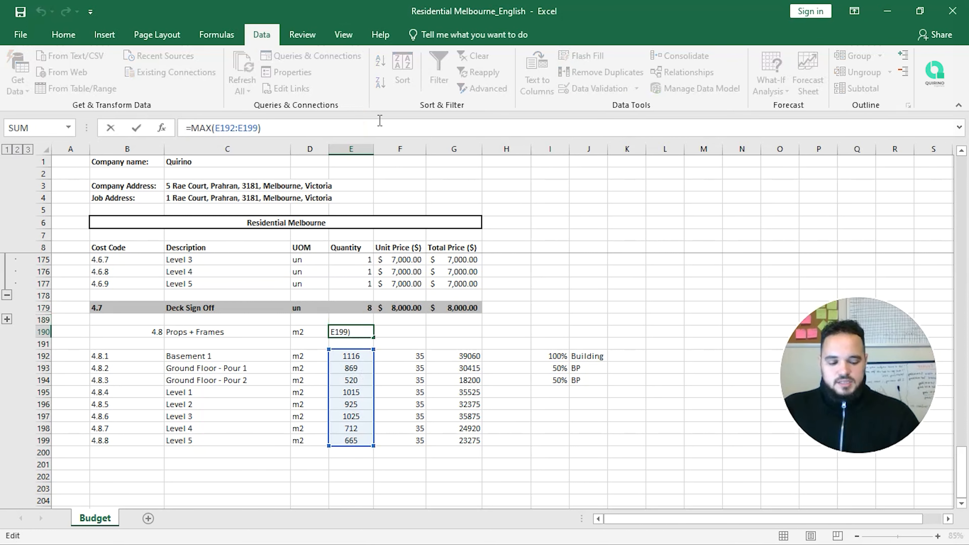
pyautogui.write('+')
pyautogui.press('Left')
pyautogui.hotkey('shift', 'Left')
pyautogui.hotkey('shift', 'Left')
pyautogui.hotkey('shift', 'Left')
pyautogui.hotkey('shift', 'Left')
pyautogui.hotkey('shift', 'Left')
pyautogui.hotkey('shift', 'Left')
pyautogui.hotkey('shift', 'Left')
pyautogui.hotkey('shift', 'Left')
pyautogui.hotkey('shift', 'Left')
pyautogui.hotkey('shift', 'Left')
pyautogui.hotkey('shift', 'Left')
pyautogui.hotkey('shift', 'Left')
pyautogui.hotkey('shift', 'Left')
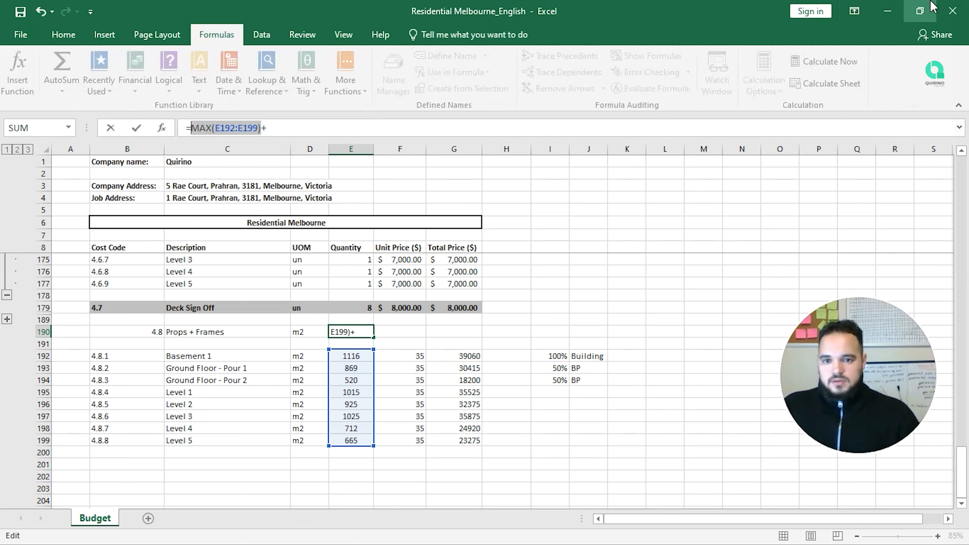
pyautogui.click(374, 130)
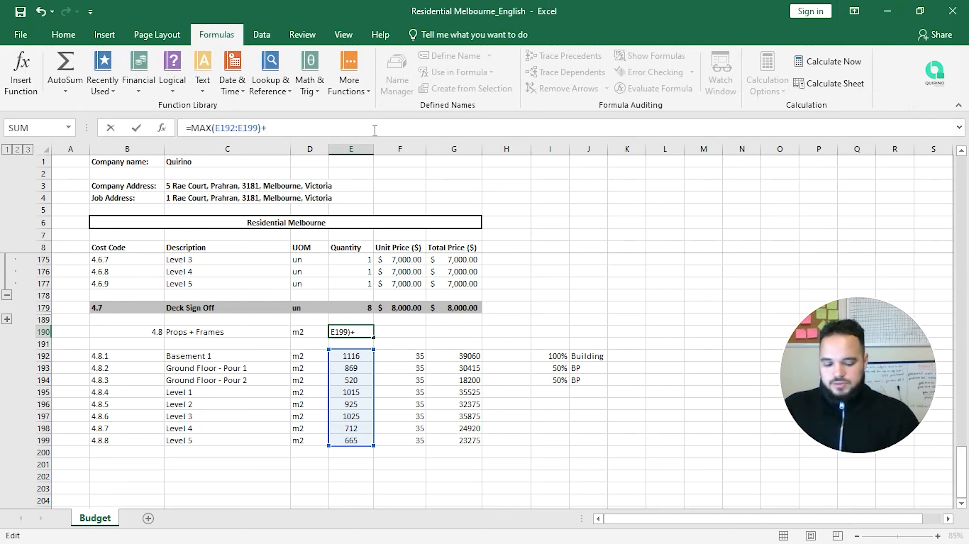
pyautogui.hotkey('ctrl', 'v')
pyautogui.write('/2')
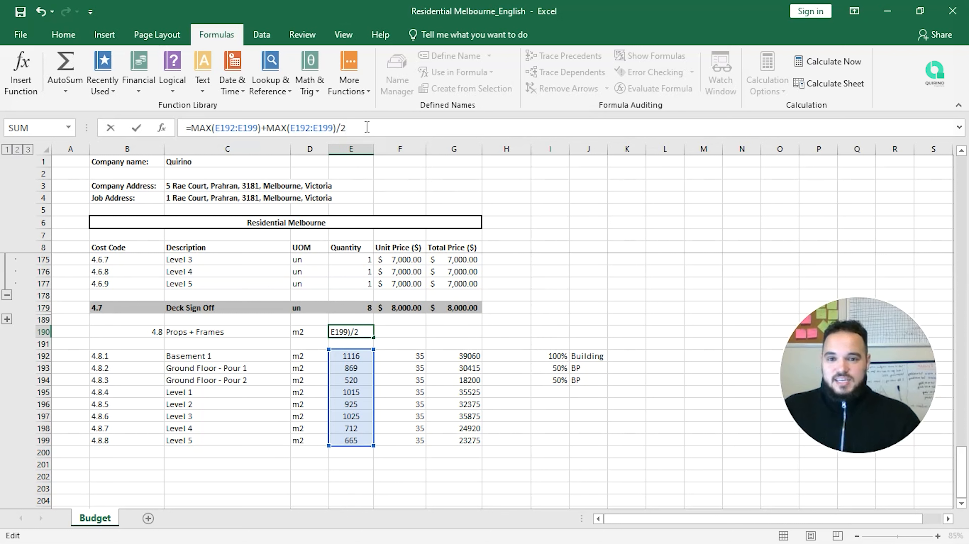
pyautogui.press('BackSpace')
pyautogui.press('BackSpace')
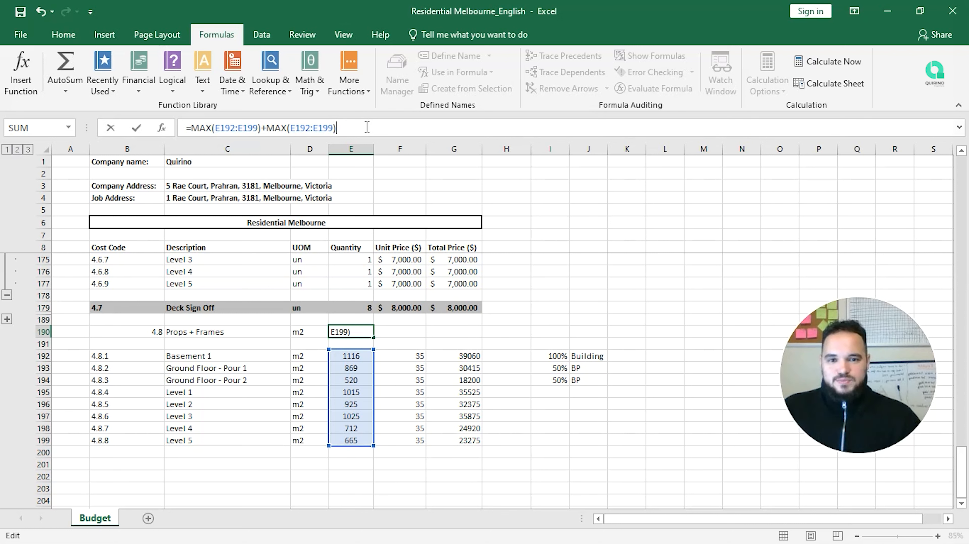
# Step: Commit the doubled-MAX formula (2232), then overwrite E190 with 2400
pyautogui.press('Return')
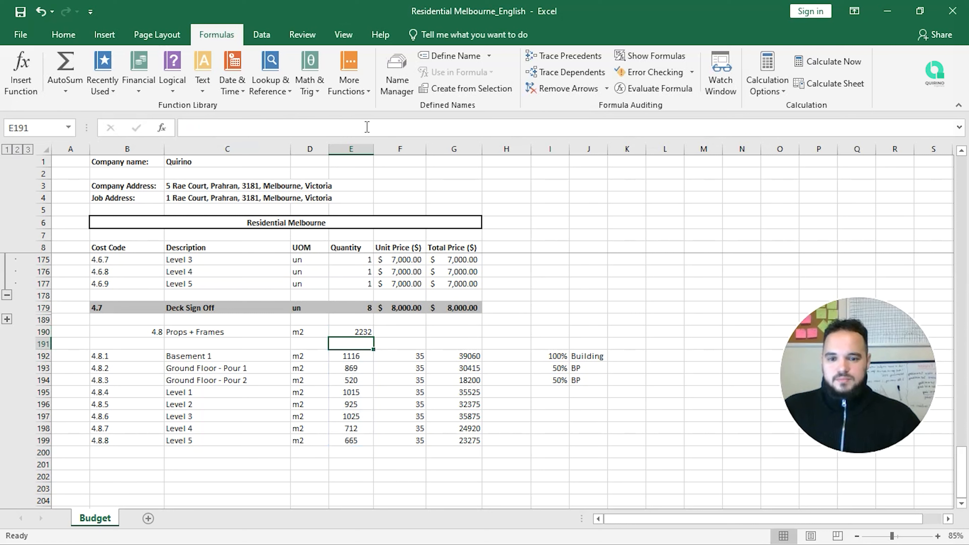
pyautogui.press('Up')
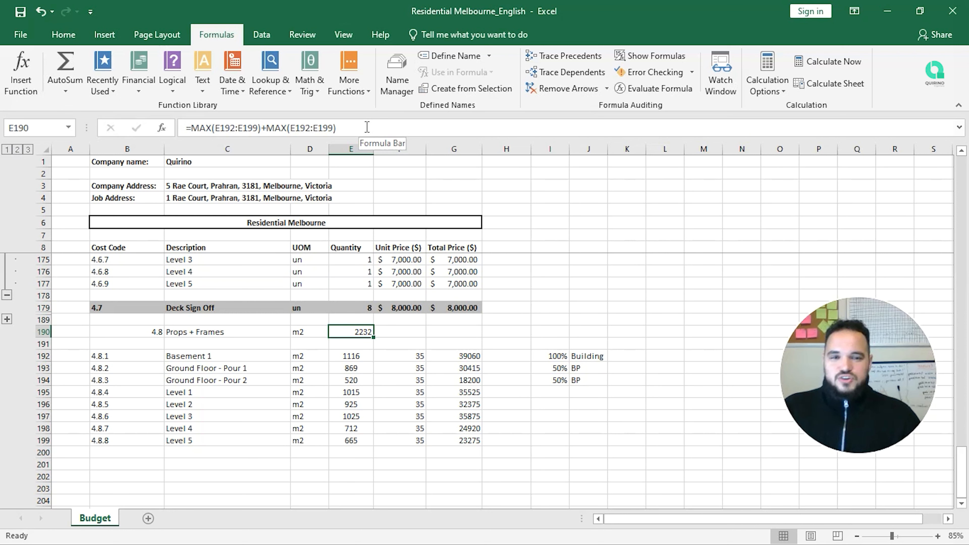
pyautogui.write('2400')
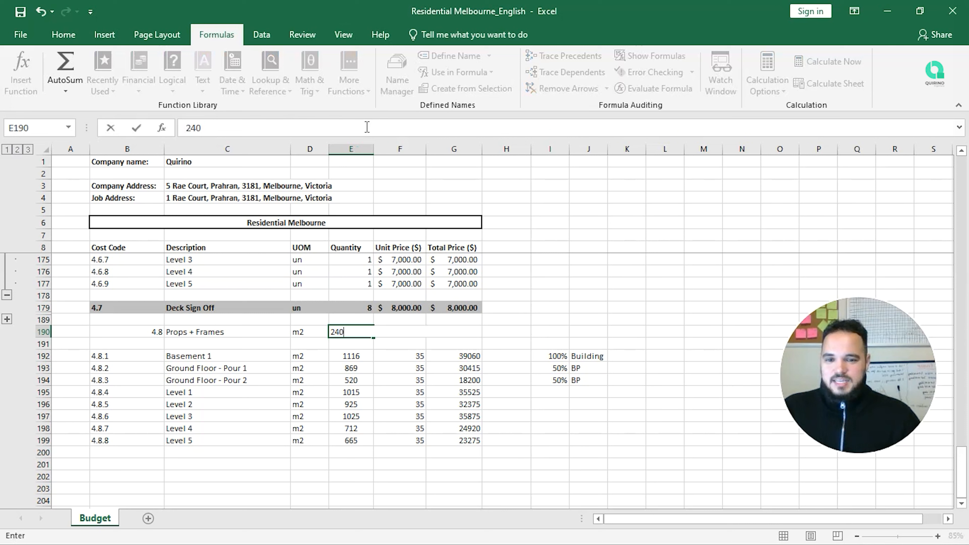
pyautogui.press('Return')
pyautogui.press('Up')
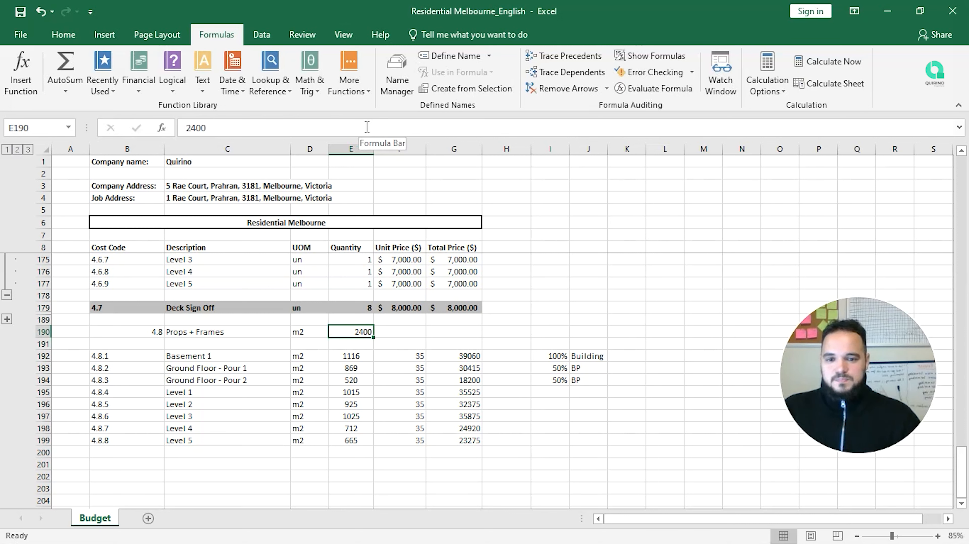
# Step: Start entering 35 as the Props + Frames unit price in F190, then discard it
pyautogui.press('Right')
pyautogui.write('35')
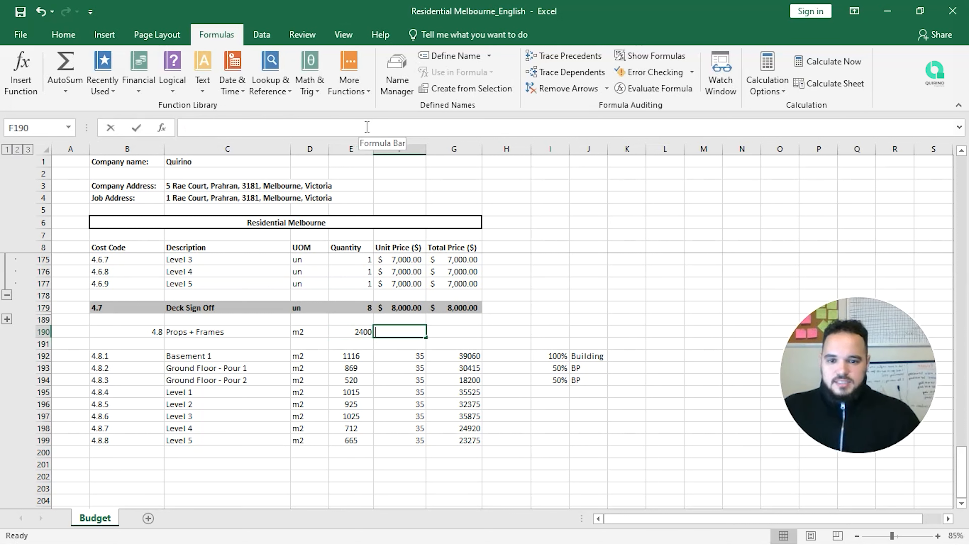
pyautogui.press('Escape')
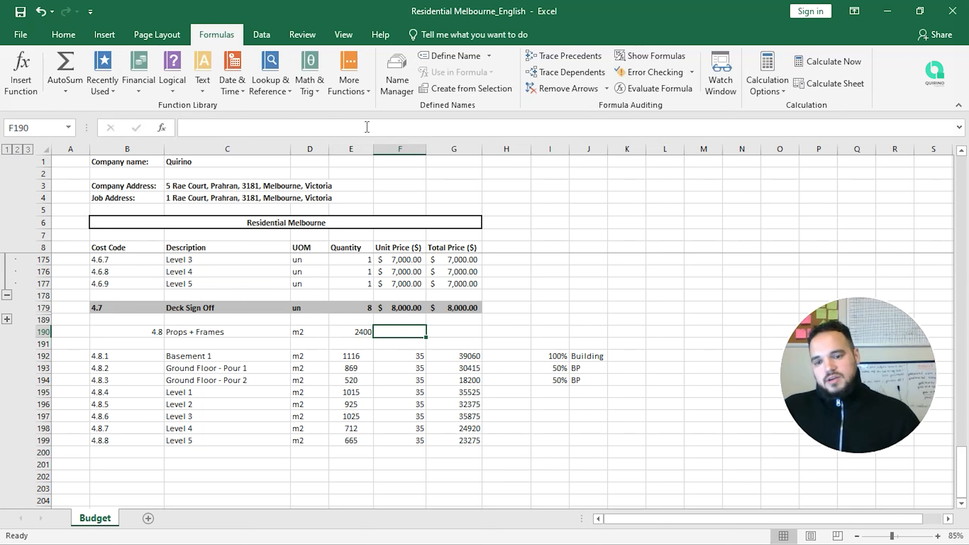
pyautogui.press('Left')
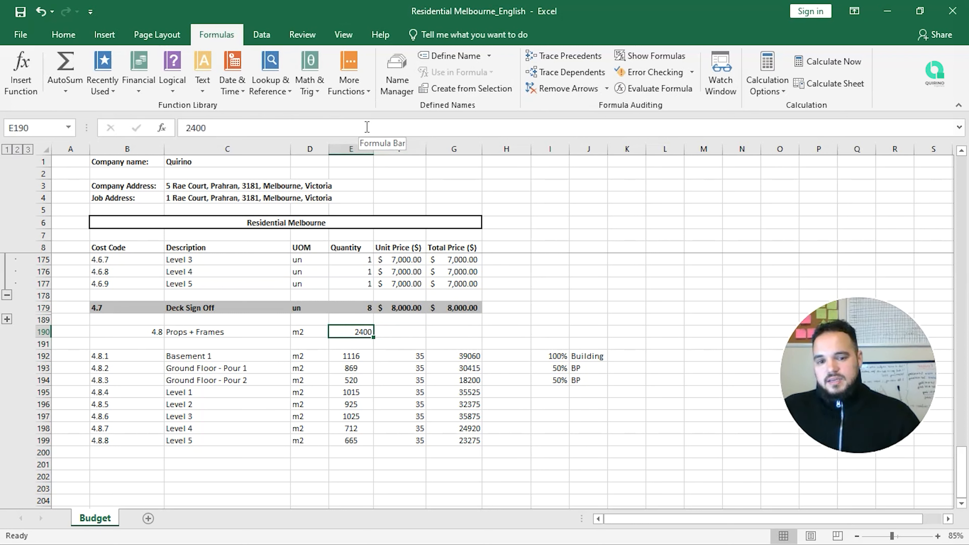
pyautogui.press('Right')
pyautogui.press('Right')
# Step: Begin a SUM of the level totals in G190, then cancel it
pyautogui.write('=SUM(')
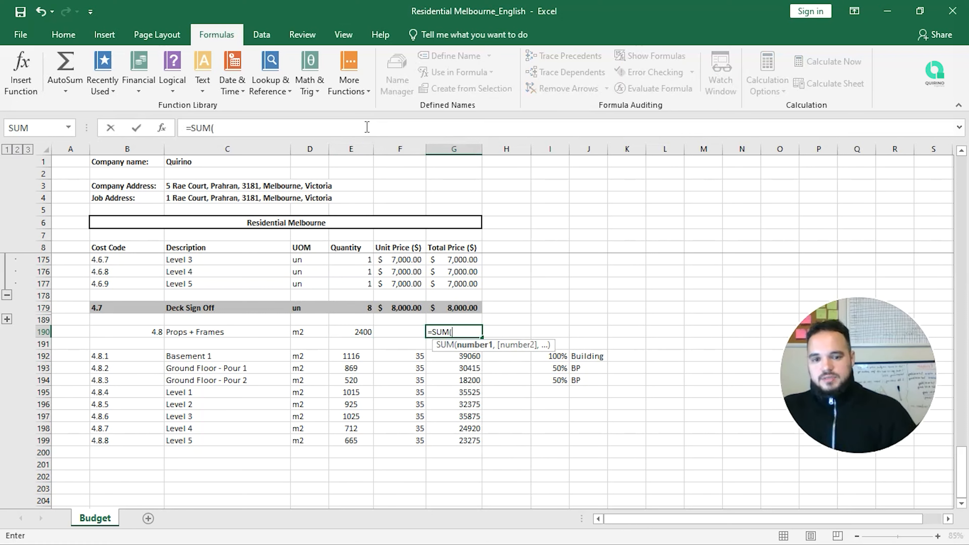
pyautogui.press('Down')
pyautogui.hotkey('shift', 'Down')
pyautogui.press('Down')
pyautogui.press('Escape')
pyautogui.press('Up')
pyautogui.press('Down')
# Step: Enter =SUM(G192:G199) in G190, giving a $239,645.00 Props + Frames total
pyautogui.write('=sum')
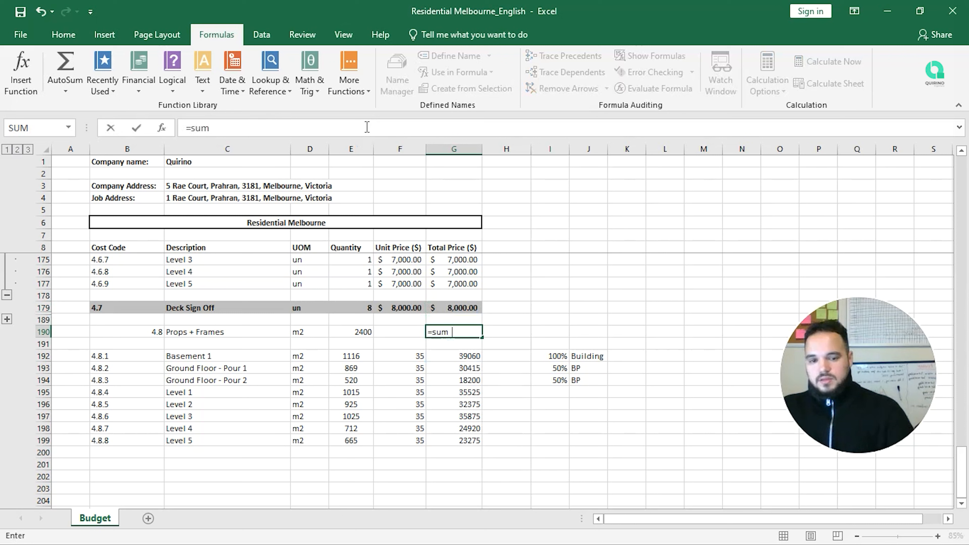
pyautogui.press('Tab')
pyautogui.press('Down')
pyautogui.press('Down')
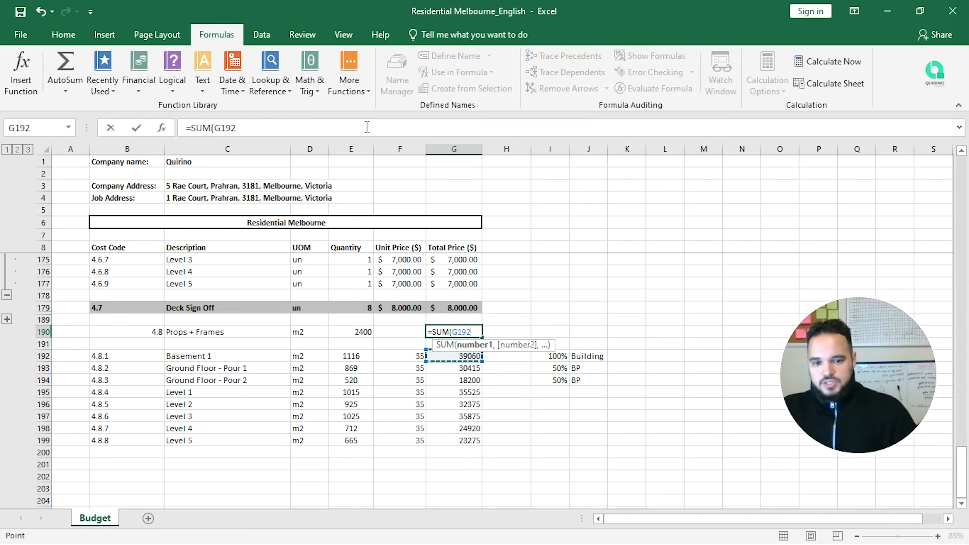
pyautogui.hotkey('shift', 'Down')
pyautogui.hotkey('shift', 'Down')
pyautogui.hotkey('shift', 'Down')
pyautogui.hotkey('shift', 'Down')
pyautogui.hotkey('shift', 'Down')
pyautogui.hotkey('shift', 'Down')
pyautogui.hotkey('shift', 'Down')
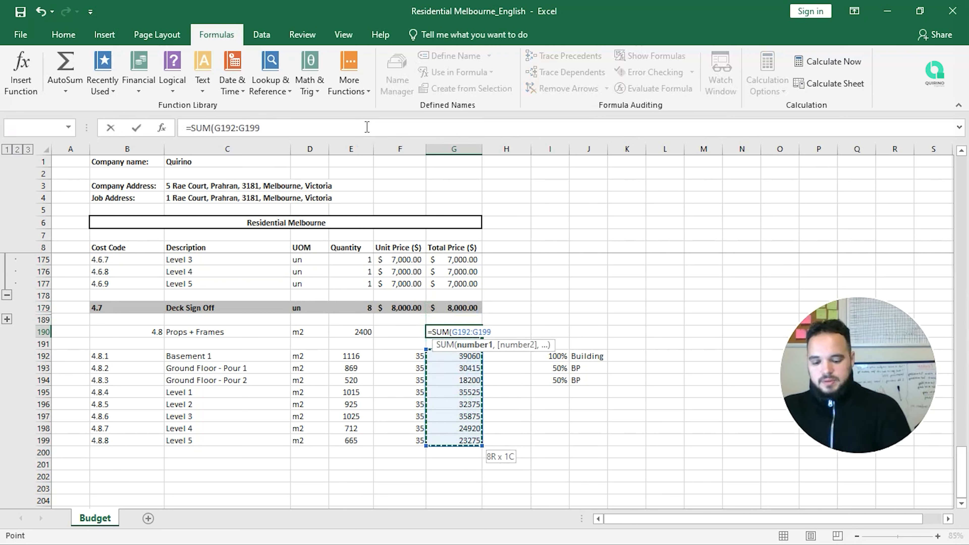
pyautogui.write(')')
pyautogui.press('Return')
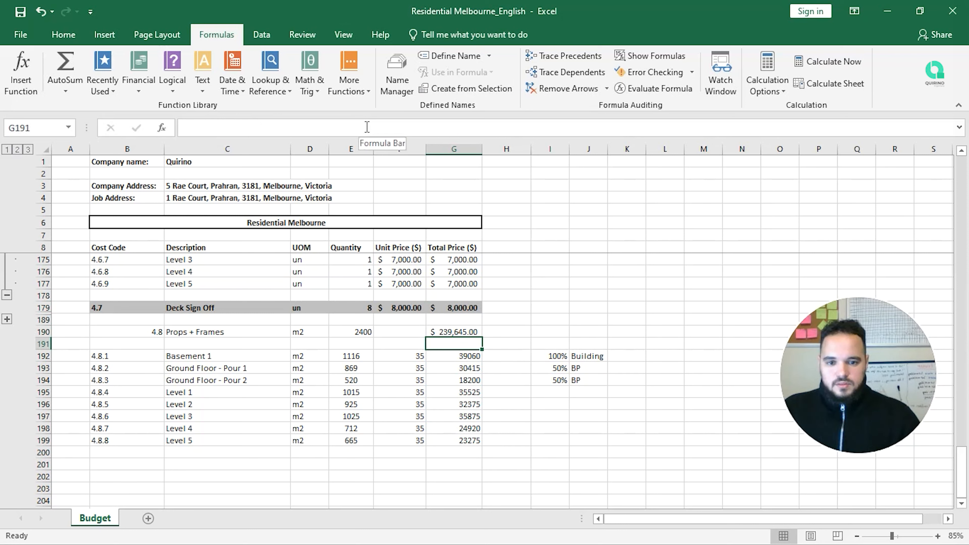
# Step: Review the 2400 quantity and the 35 unit rates of the level rows
pyautogui.press('Left')
pyautogui.press('Left')
pyautogui.press('Up')
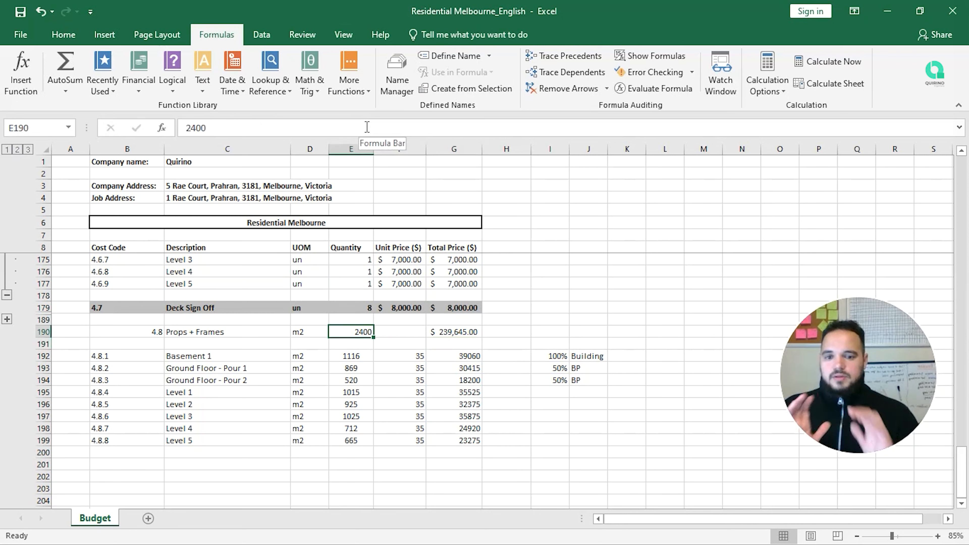
pyautogui.press('Down')
pyautogui.press('Down')
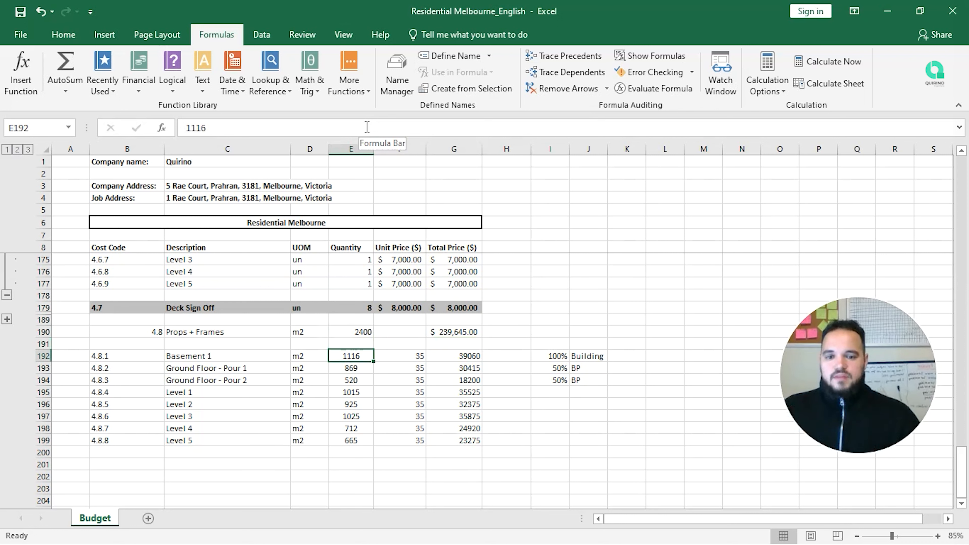
pyautogui.press('Right')
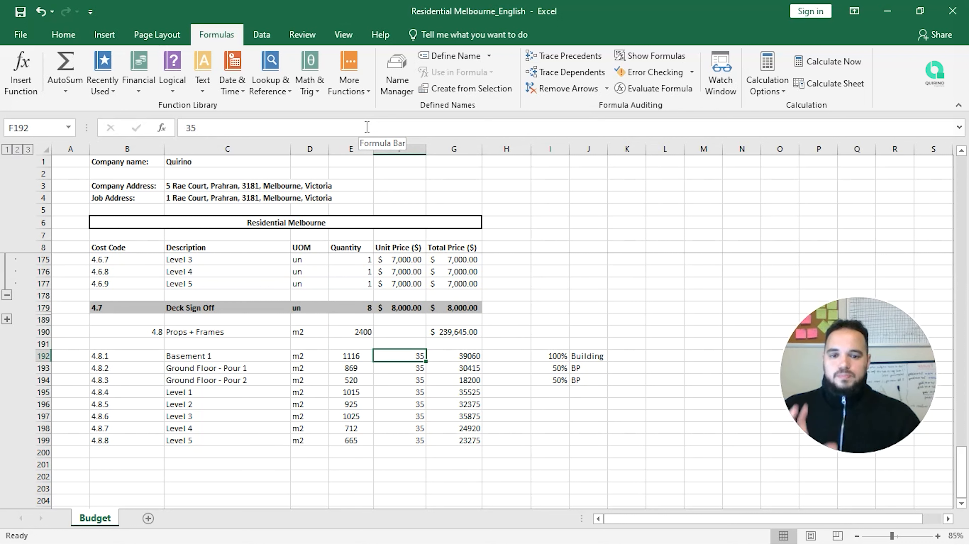
pyautogui.press('Left')
pyautogui.press('Up')
pyautogui.press('Up')
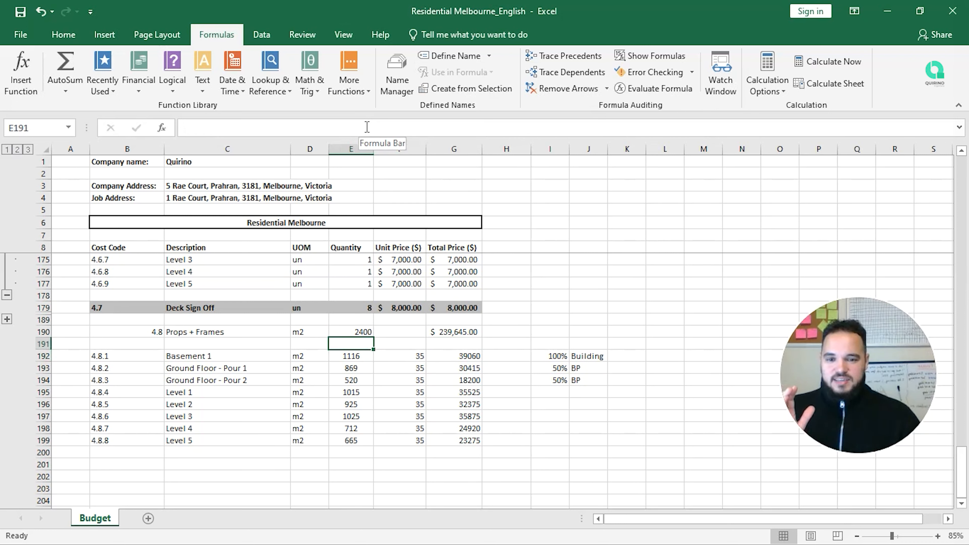
pyautogui.press('Right')
pyautogui.press('Down')
pyautogui.press('Down')
pyautogui.press('Down')
pyautogui.press('Down')
pyautogui.press('Down')
pyautogui.press('Down')
pyautogui.press('Down')
pyautogui.press('Down')
pyautogui.press('Up')
pyautogui.press('Up')
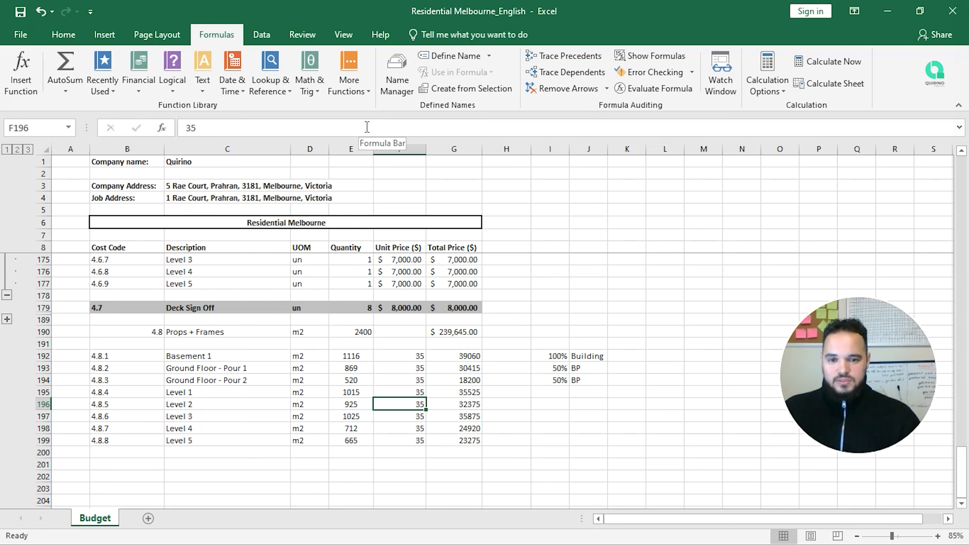
pyautogui.press('Up')
pyautogui.press('Up')
pyautogui.press('Up')
pyautogui.press('Up')
pyautogui.press('Up')
pyautogui.press('Up')
pyautogui.press('Left')
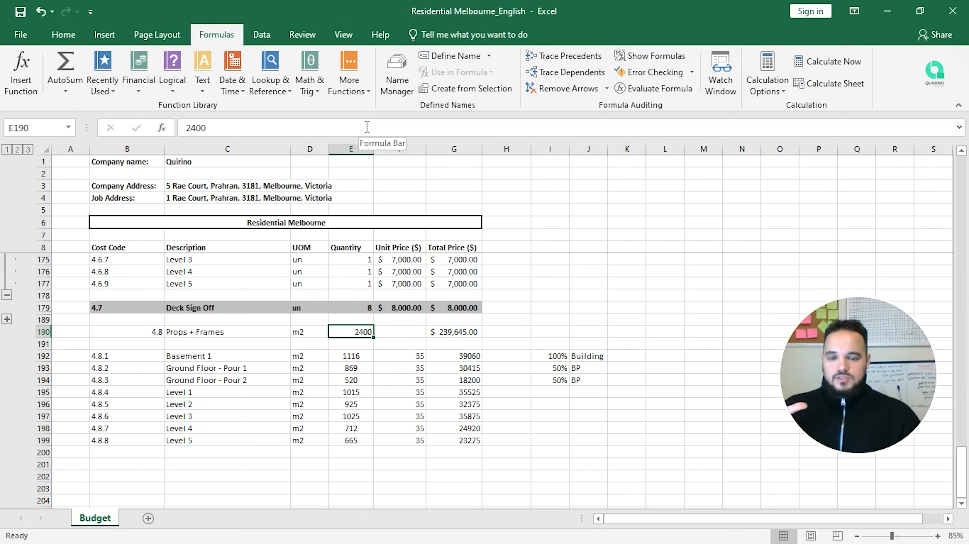
# Step: Move the 2400 figure from E190 into I190 beside the Props + Frames row
pyautogui.hotkey('ctrl', 'c')
pyautogui.press('Right')
pyautogui.press('Right')
pyautogui.press('Right')
pyautogui.press('Right')
pyautogui.press('Right')
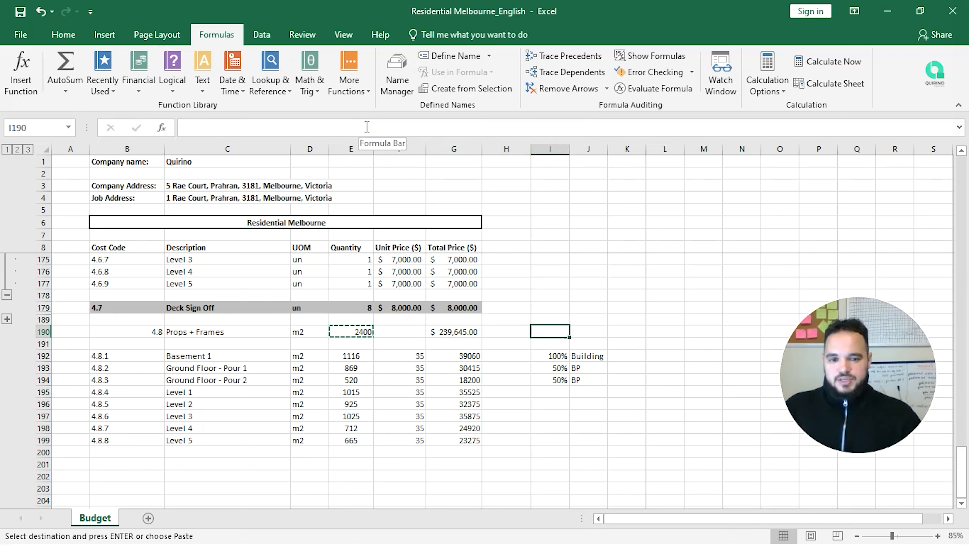
pyautogui.press('Left')
pyautogui.hotkey('ctrl', 'v')
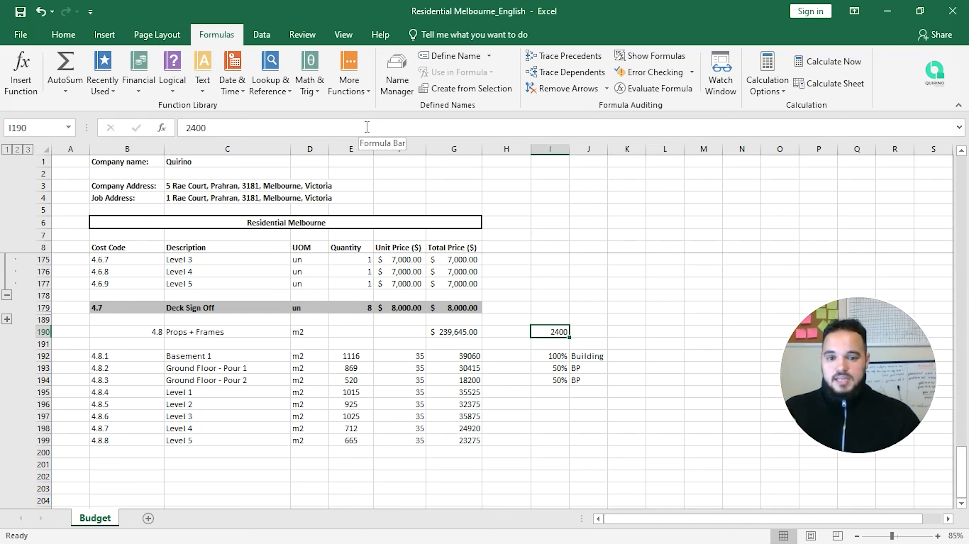
# Step: Check the unit rates down column F below the Props + Frames row
pyautogui.press('Left')
pyautogui.press('Left')
pyautogui.press('Left')
pyautogui.press('Down')
pyautogui.press('Down')
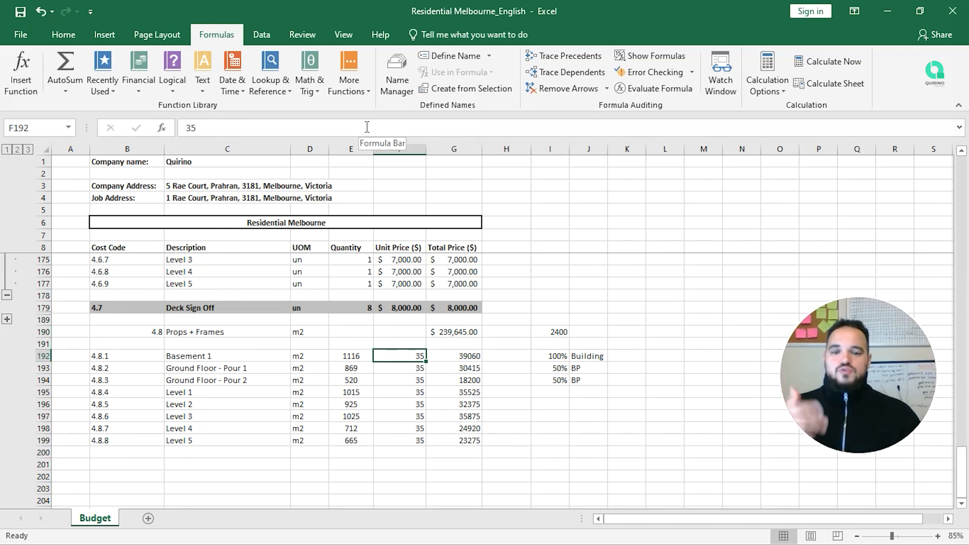
pyautogui.hotkey('shift', 'Down')
pyautogui.hotkey('shift', 'Down')
pyautogui.hotkey('shift', 'Down')
pyautogui.hotkey('shift', 'Down')
pyautogui.hotkey('shift', 'Down')
pyautogui.hotkey('shift', 'Down')
pyautogui.hotkey('shift', 'Down')
pyautogui.hotkey('shift', 'Down')
pyautogui.hotkey('shift', 'Down')
pyautogui.hotkey('shift', 'Down')
pyautogui.hotkey('shift', 'Down')
pyautogui.hotkey('shift', 'Down')
pyautogui.hotkey('shift', 'Down')
pyautogui.hotkey('shift', 'Down')
pyautogui.hotkey('shift', 'Down')
pyautogui.hotkey('shift', 'Down')
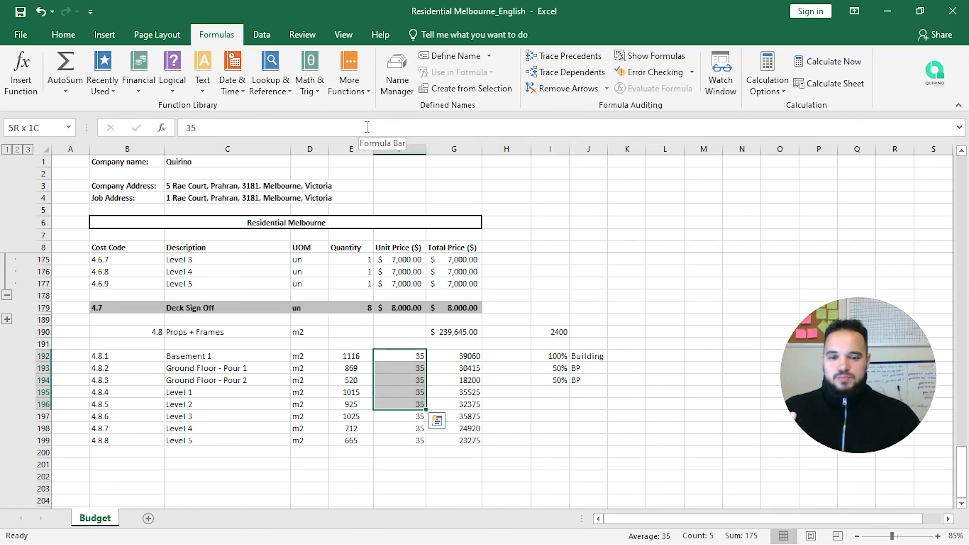
pyautogui.press('Up')
pyautogui.press('Up')
pyautogui.press('Down')
pyautogui.press('Down')
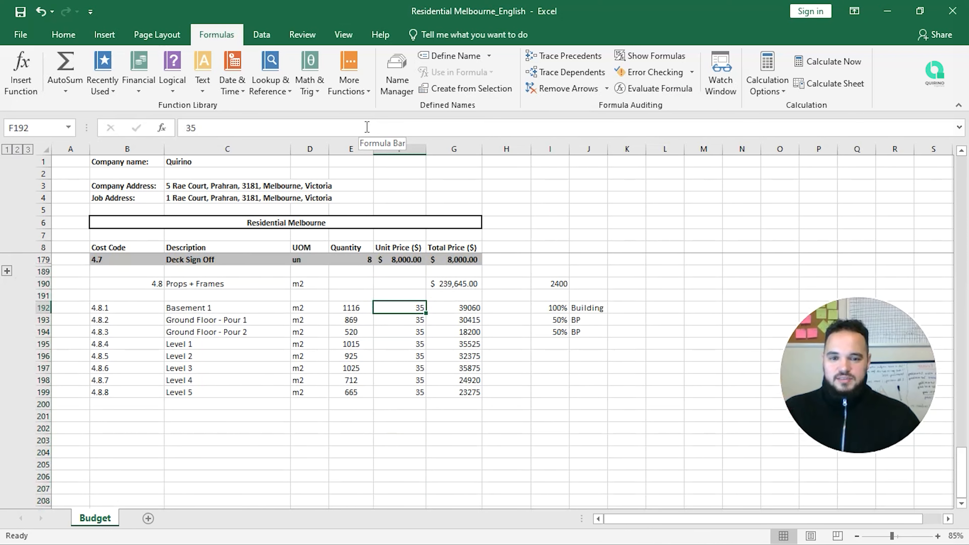
pyautogui.press('Up')
pyautogui.press('Up')
pyautogui.press('Up')
pyautogui.press('Up')
pyautogui.press('Up')
pyautogui.press('Up')
pyautogui.press('Down')
pyautogui.press('Down')
pyautogui.press('Down')
pyautogui.press('Down')
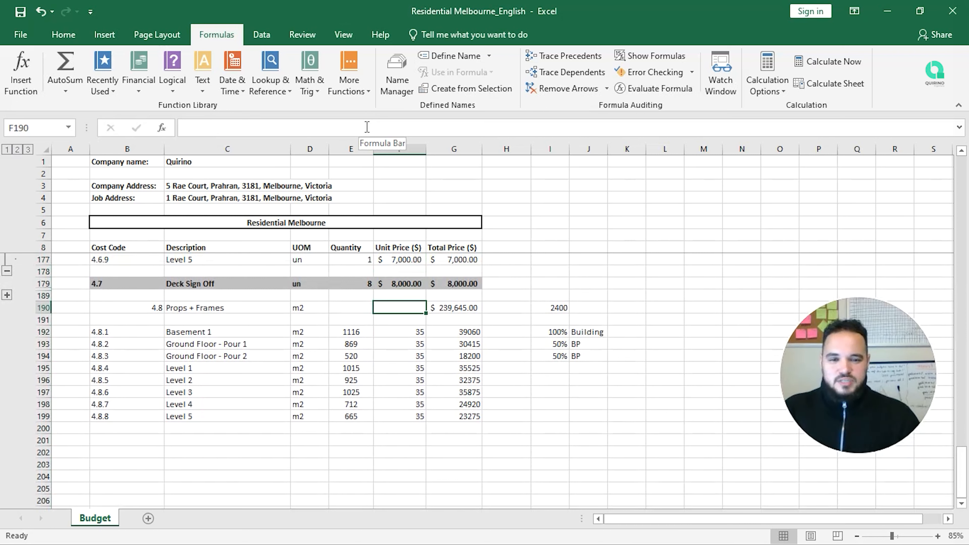
# Step: Enter =SUM(E192:E199) in E190 for a total quantity of 6847
pyautogui.press('Left')
pyautogui.write('=')
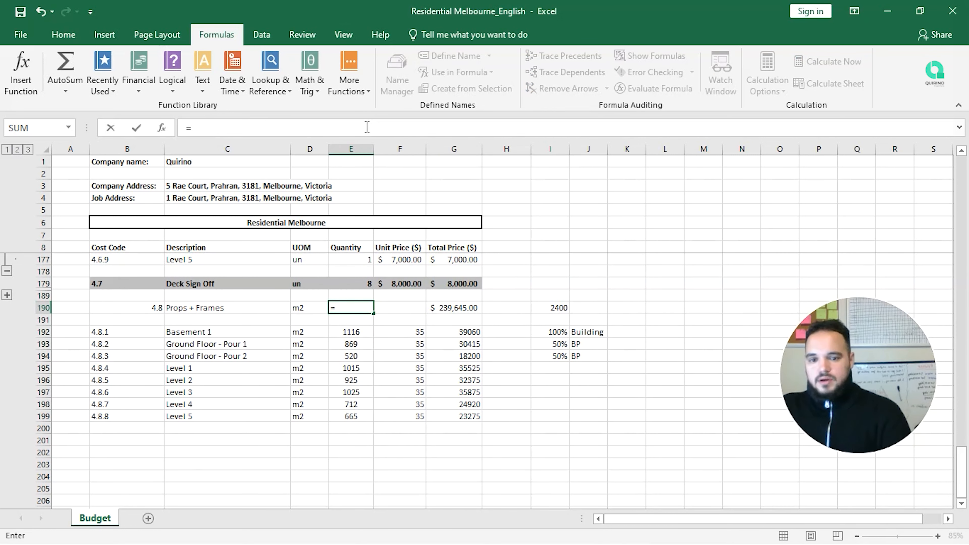
pyautogui.write('sum')
pyautogui.press('Tab')
pyautogui.press('Down')
pyautogui.hotkey('shift', 'Down')
pyautogui.press('Down')
pyautogui.hotkey('shift', 'Down')
pyautogui.hotkey('shift', 'Down')
pyautogui.hotkey('shift', 'Down')
pyautogui.hotkey('shift', 'Down')
pyautogui.hotkey('shift', 'Down')
pyautogui.hotkey('shift', 'Down')
pyautogui.hotkey('shift', 'Down')
pyautogui.press('Return')
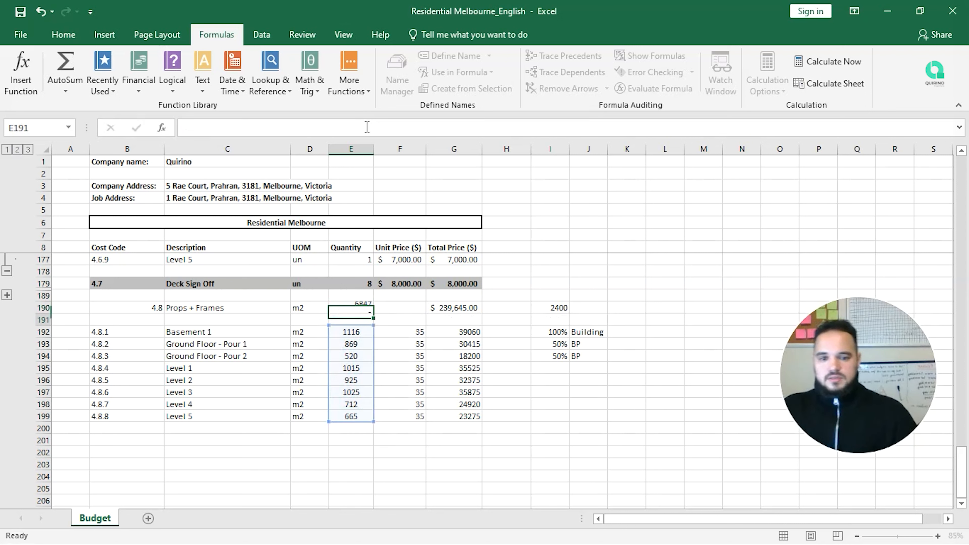
# Step: Set F190 to =G190/E190 so the Props + Frames unit rate shows $35.00
pyautogui.press('Up')
pyautogui.press('Right')
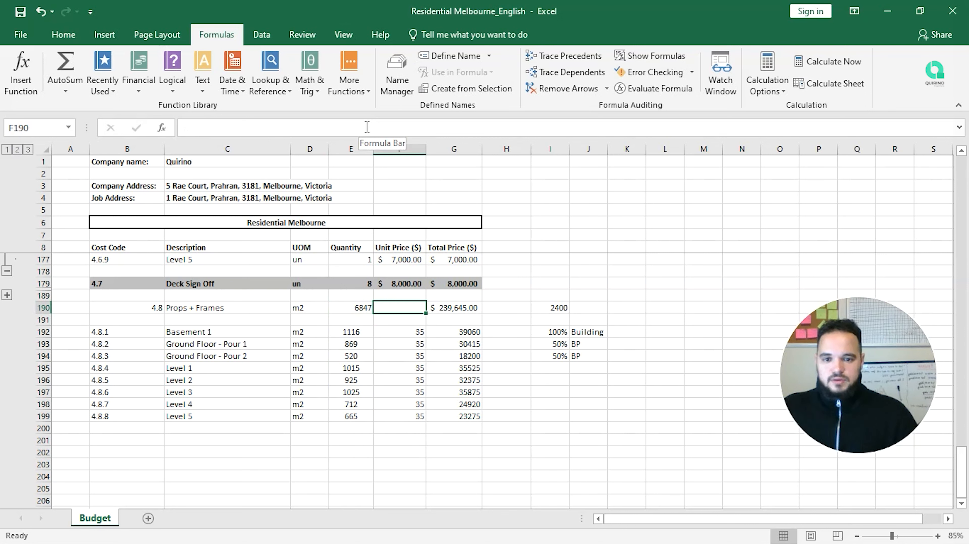
pyautogui.write('=')
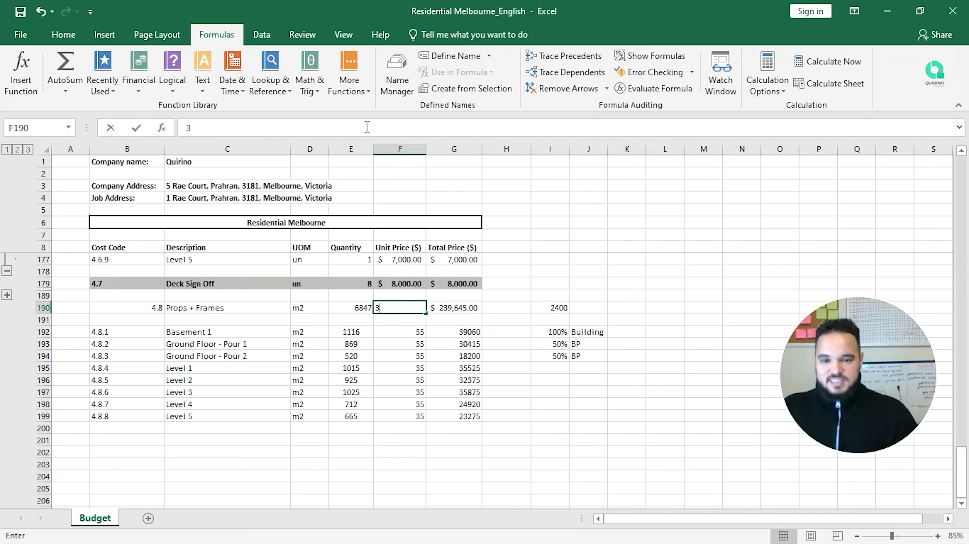
pyautogui.press('Right')
pyautogui.write('/')
pyautogui.press('Left')
pyautogui.press('Left')
pyautogui.press('Right')
pyautogui.press('Return')
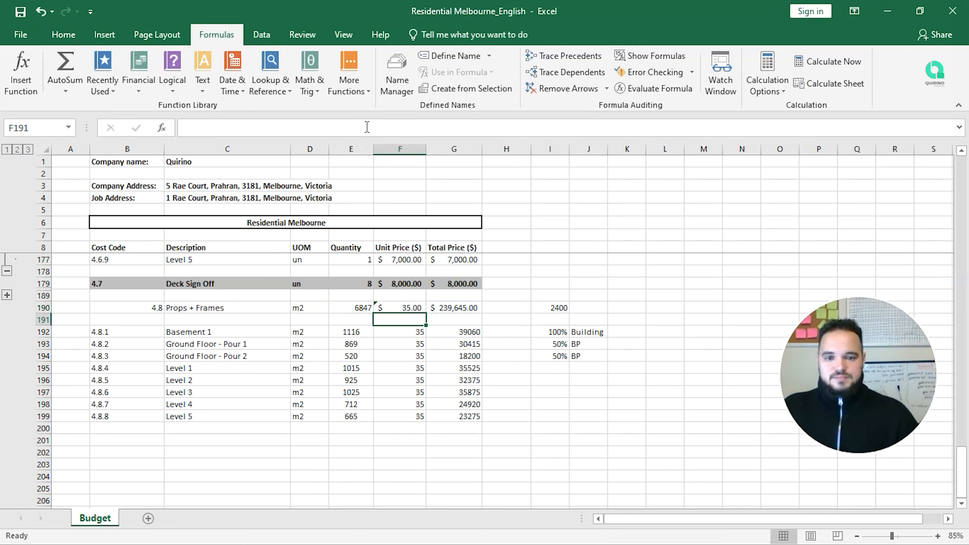
pyautogui.click(363, 307)
pyautogui.click(51, 33)
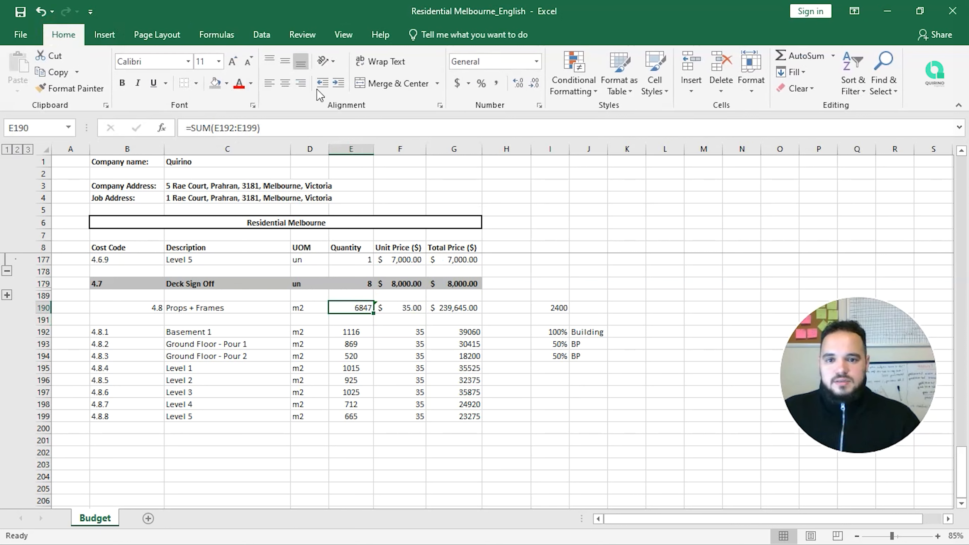
# Step: Return the 6847 quantity in E190 to General format and centre it
pyautogui.click(457, 84)
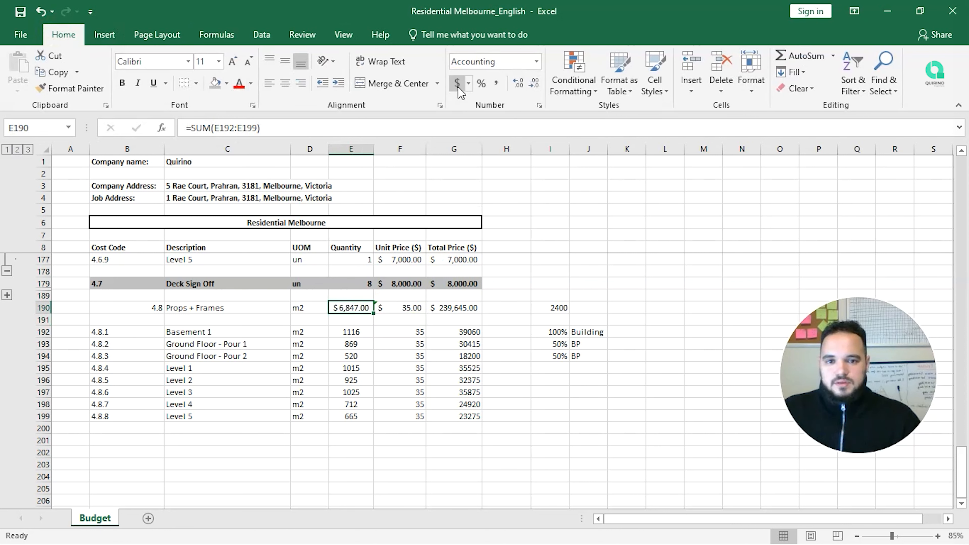
pyautogui.click(492, 62)
pyautogui.click(536, 61)
pyautogui.click(492, 82)
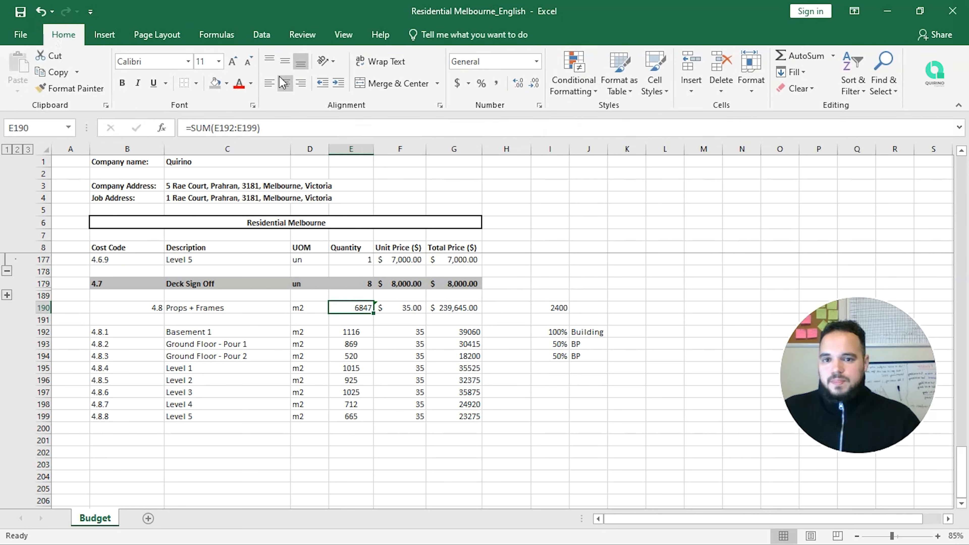
pyautogui.click(285, 83)
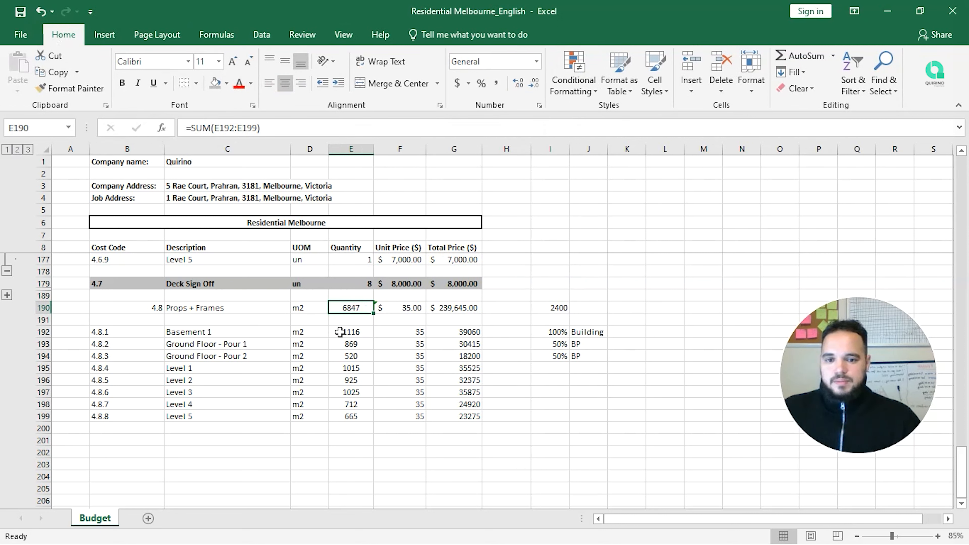
pyautogui.click(350, 331)
pyautogui.click(359, 310)
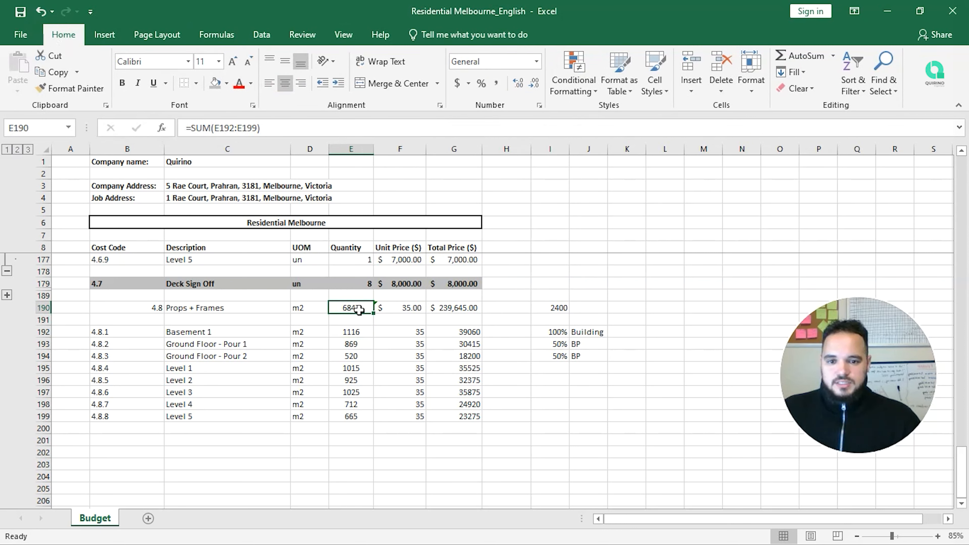
pyautogui.click(416, 307)
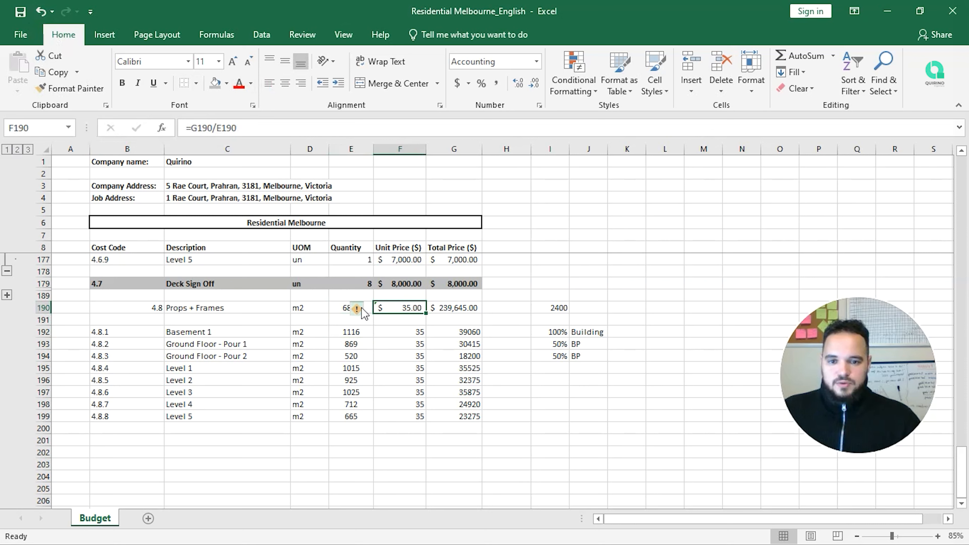
pyautogui.click(352, 307)
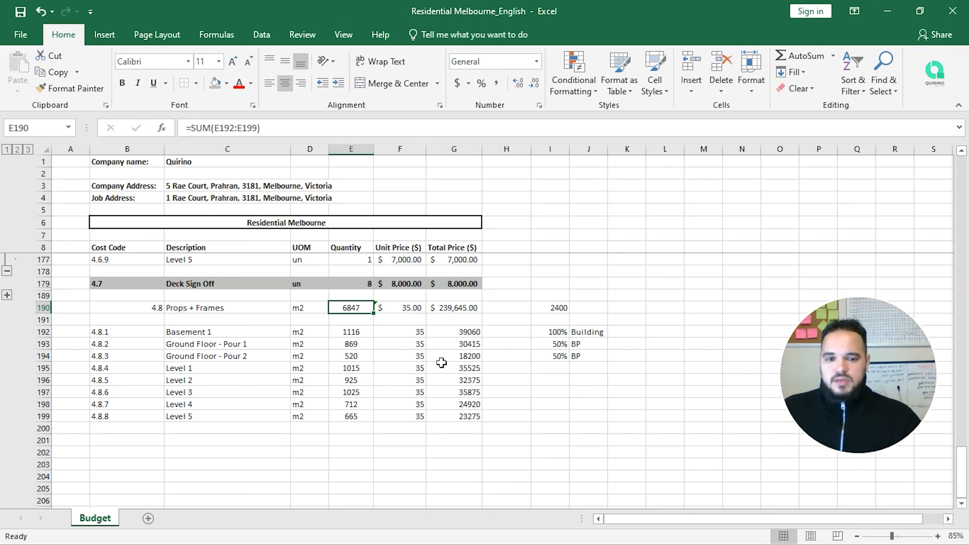
# Step: Delete the helper notes in I190:J194
pyautogui.moveTo(561, 309)
pyautogui.mouseDown()
pyautogui.moveTo(567, 324)
pyautogui.moveTo(568, 311)
pyautogui.mouseUp()
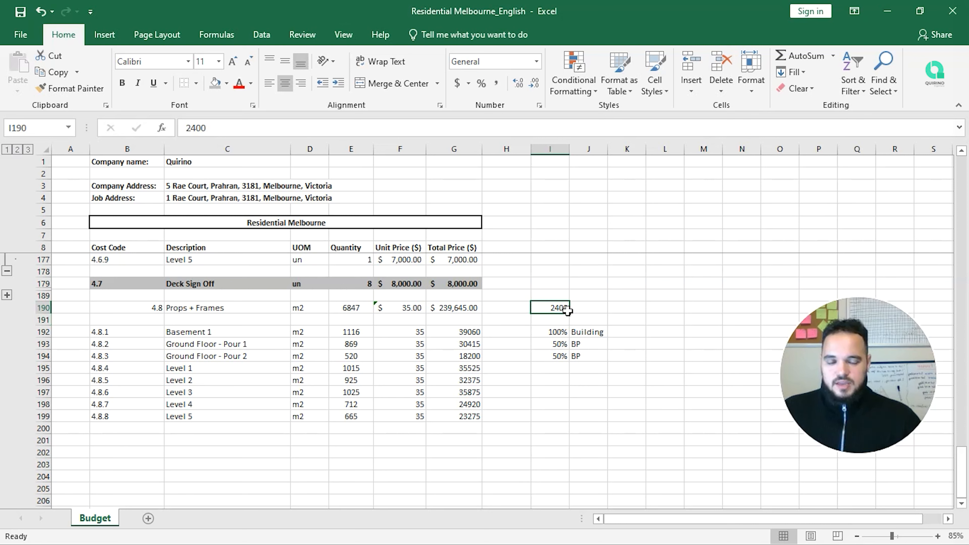
pyautogui.moveTo(568, 312)
pyautogui.mouseDown()
pyautogui.moveTo(597, 357)
pyautogui.moveTo(562, 309)
pyautogui.mouseUp()
pyautogui.click(351, 306)
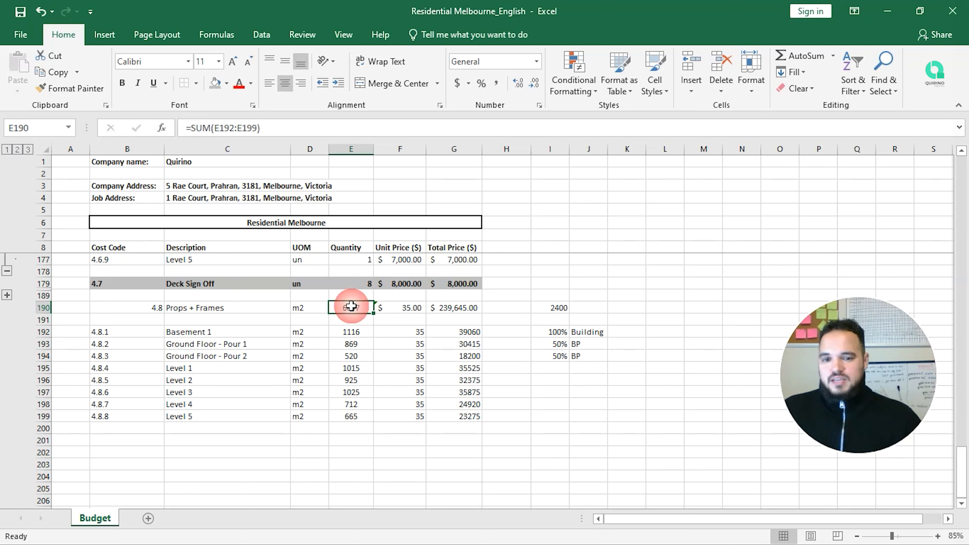
pyautogui.moveTo(558, 308); pyautogui.dragTo(588, 360)
pyautogui.press('Delete')
# Step: Left-align the 4.8 cost code in B190
pyautogui.press('Left')
pyautogui.press('Left')
pyautogui.press('Left')
pyautogui.press('Left')
pyautogui.press('Left')
pyautogui.press('Left')
pyautogui.press('Left')
pyautogui.press('Left')
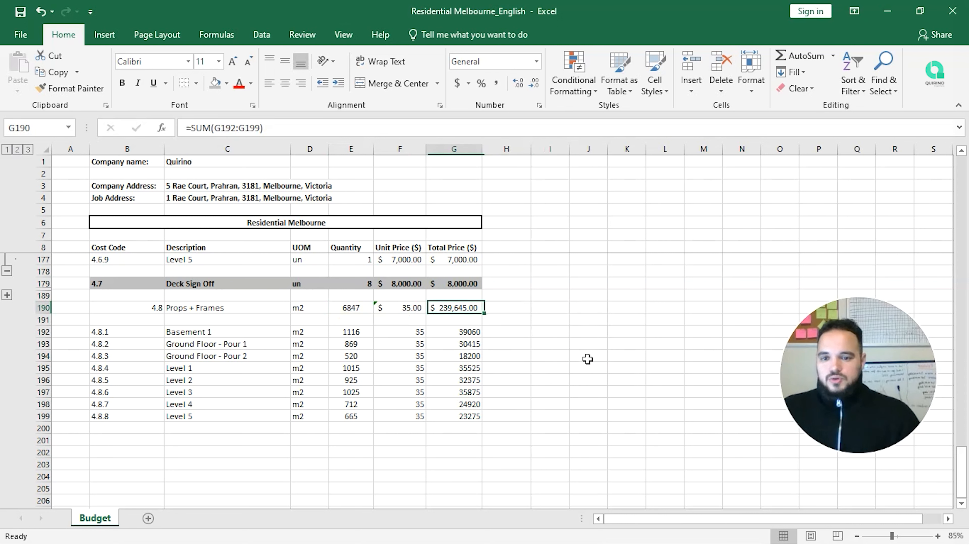
pyautogui.press('Right')
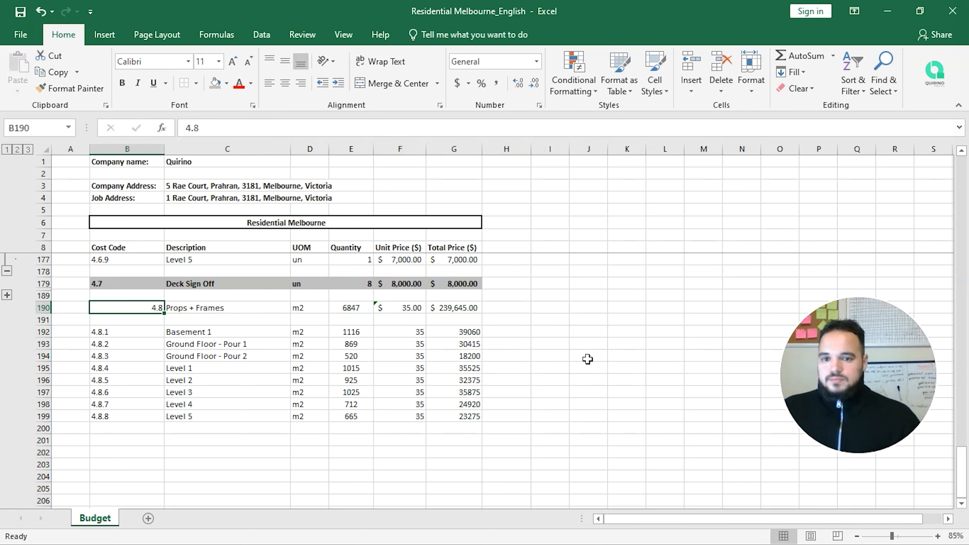
pyautogui.click(269, 83)
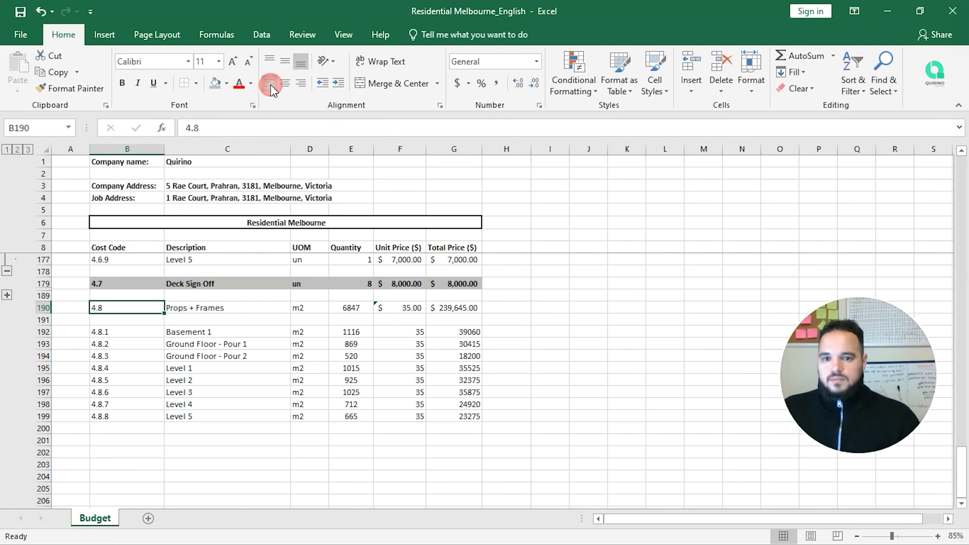
# Step: Make the Props + Frames row B190:G190 bold with a darker grey fill
pyautogui.moveTo(450, 308); pyautogui.dragTo(130, 306)
pyautogui.click(123, 83)
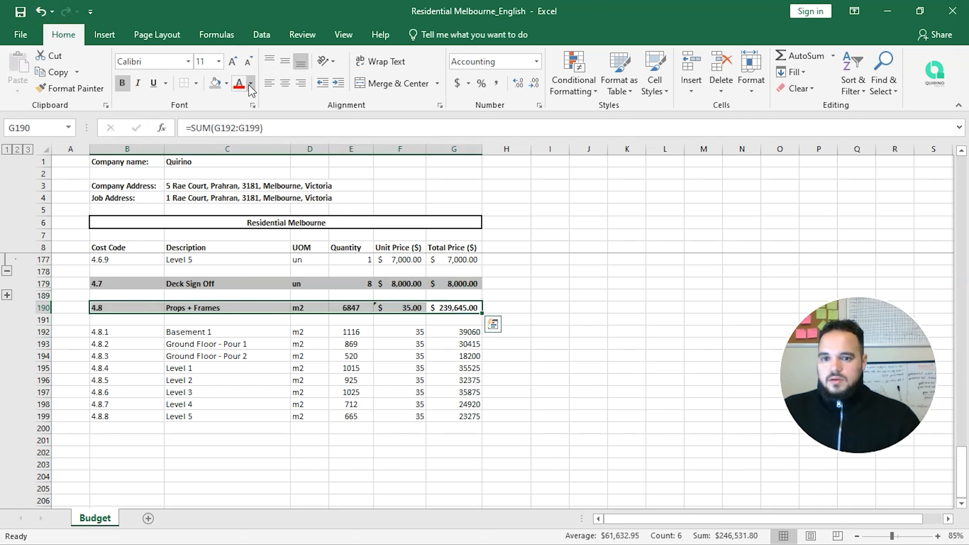
pyautogui.click(214, 82)
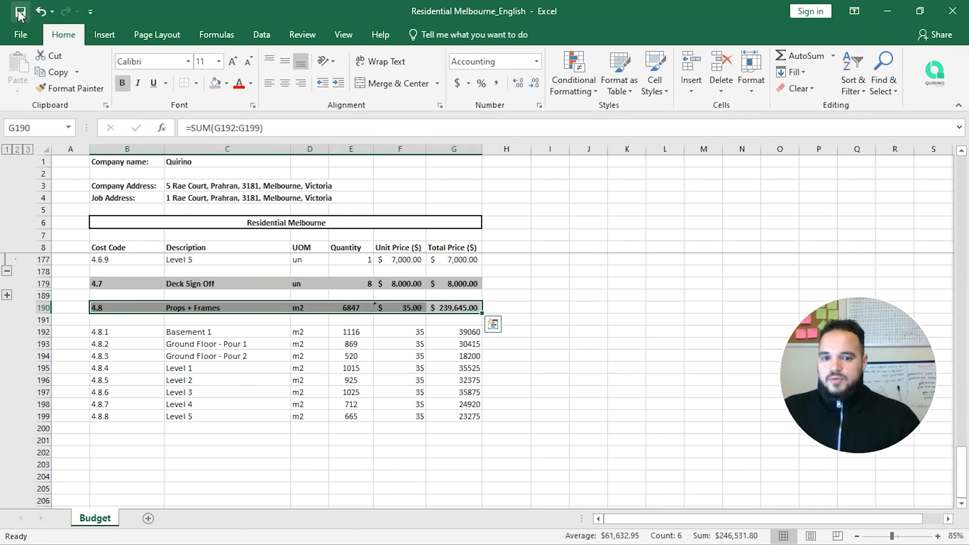
pyautogui.click(202, 320)
pyautogui.scroll(-1, 201, 320)
pyautogui.moveTo(40, 285); pyautogui.dragTo(43, 383)
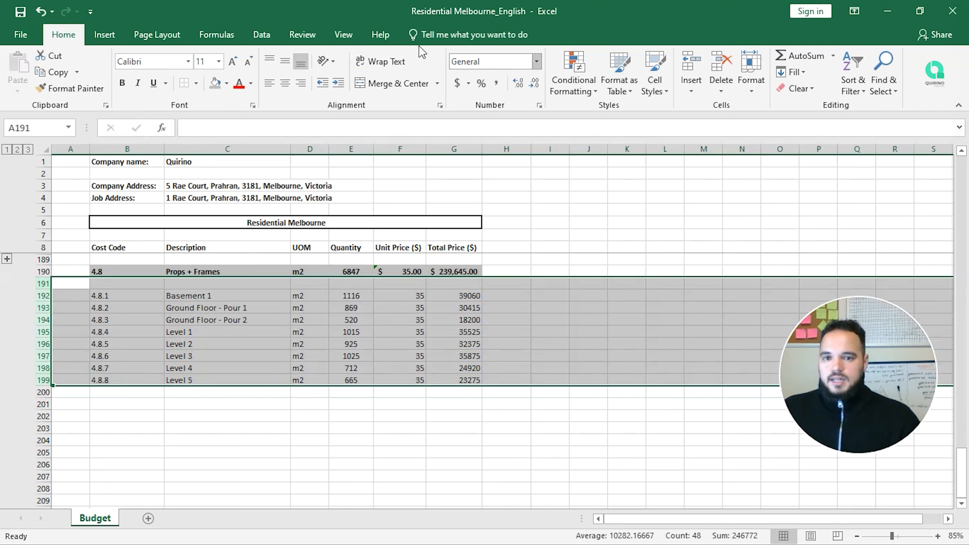
# Step: Group the Props + Frames detail rows 191–199 into an outline
pyautogui.click(272, 36)
pyautogui.click(855, 56)
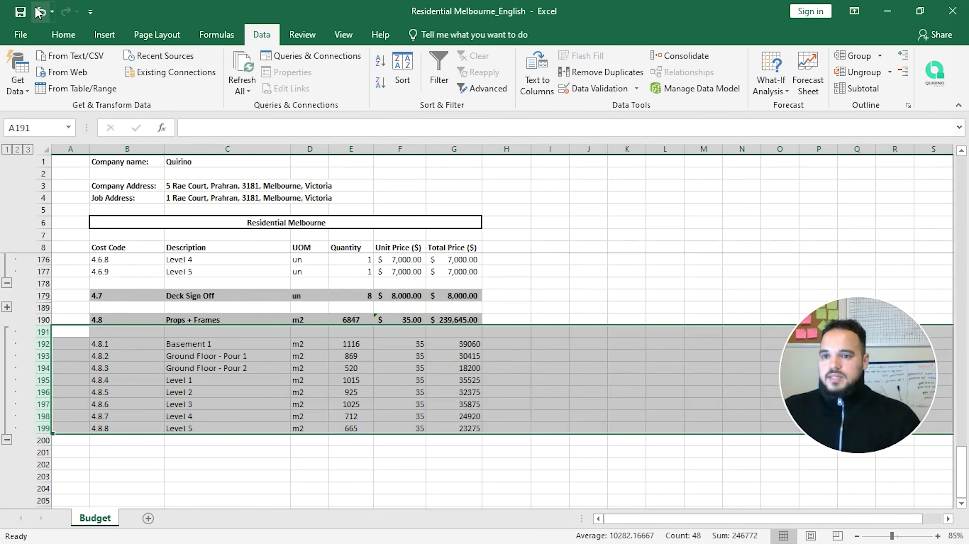
pyautogui.click(153, 404)
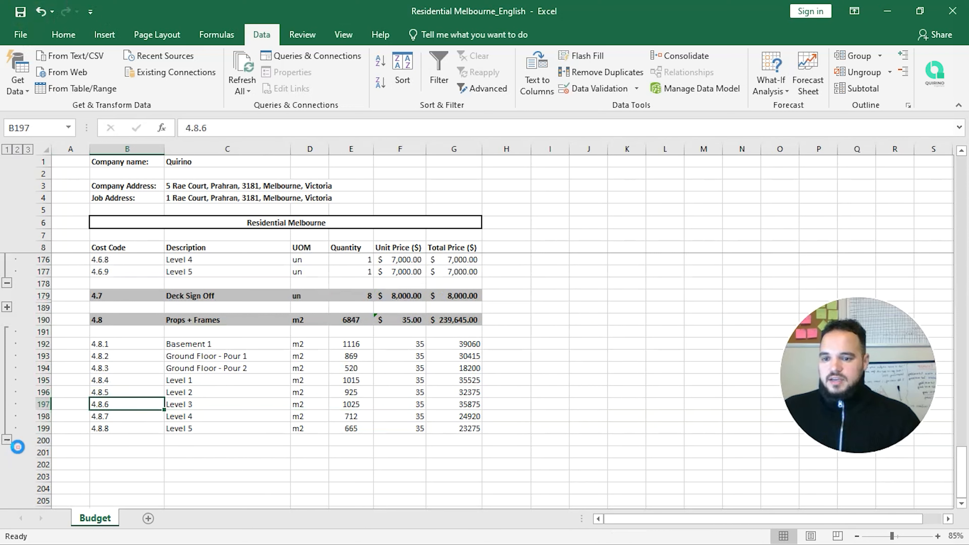
# Step: Collapse the Props + Frames, Survey, Deck Sign Off and Set Down + Hobs detail rows
pyautogui.click(7, 440)
pyautogui.click(7, 282)
pyautogui.click(6, 283)
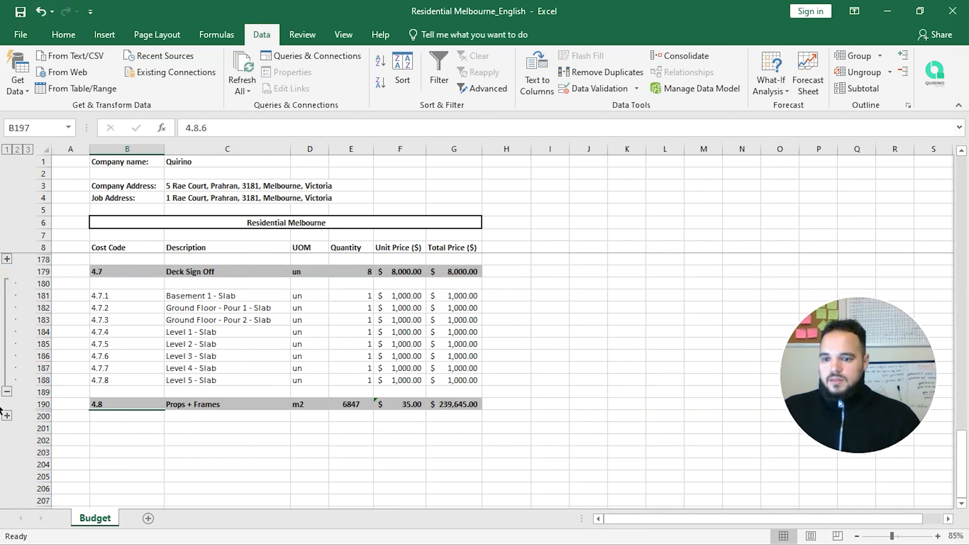
pyautogui.click(7, 391)
pyautogui.scroll(6, 11, 397)
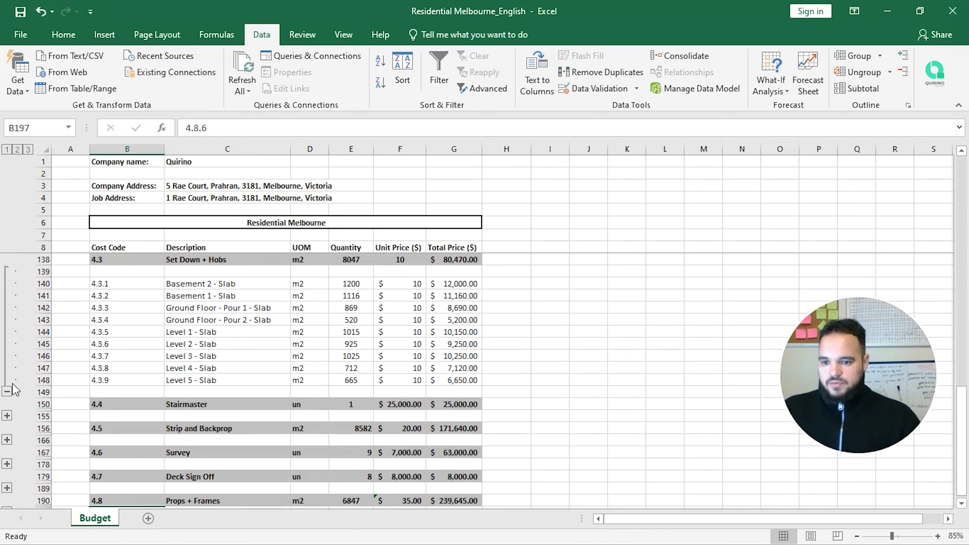
pyautogui.click(7, 392)
pyautogui.scroll(6, 46, 393)
pyautogui.scroll(-1, 345, 377)
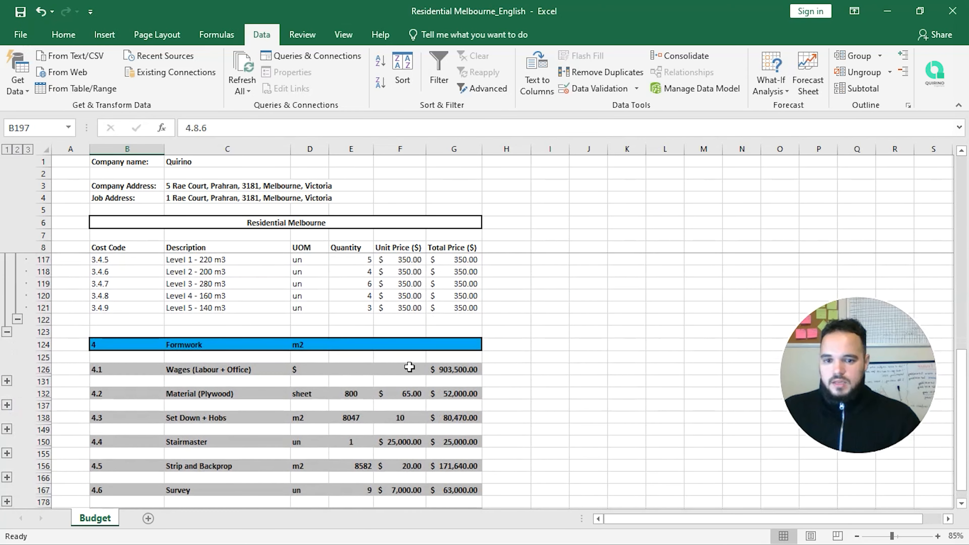
pyautogui.click(464, 341)
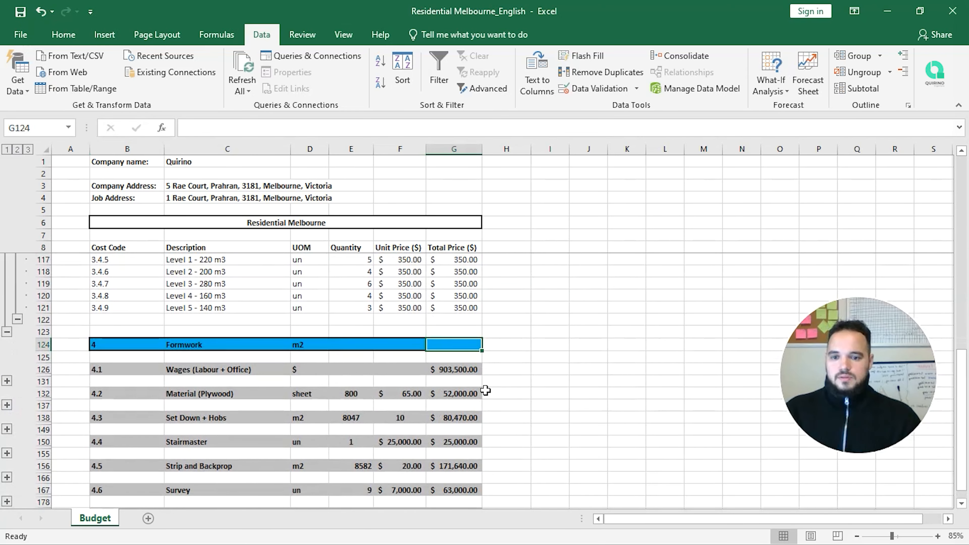
# Step: Enter =SUM(G126,G132,G138,G150,G156,G167,G179,G190) in G124, totalling $1,543,255.00
pyautogui.write('=SUM(')
pyautogui.press('Down')
pyautogui.press('Down')
pyautogui.write(',')
pyautogui.click(461, 397)
pyautogui.write(',')
pyautogui.click(460, 417)
pyautogui.write(',')
pyautogui.scroll(-2, 461, 401)
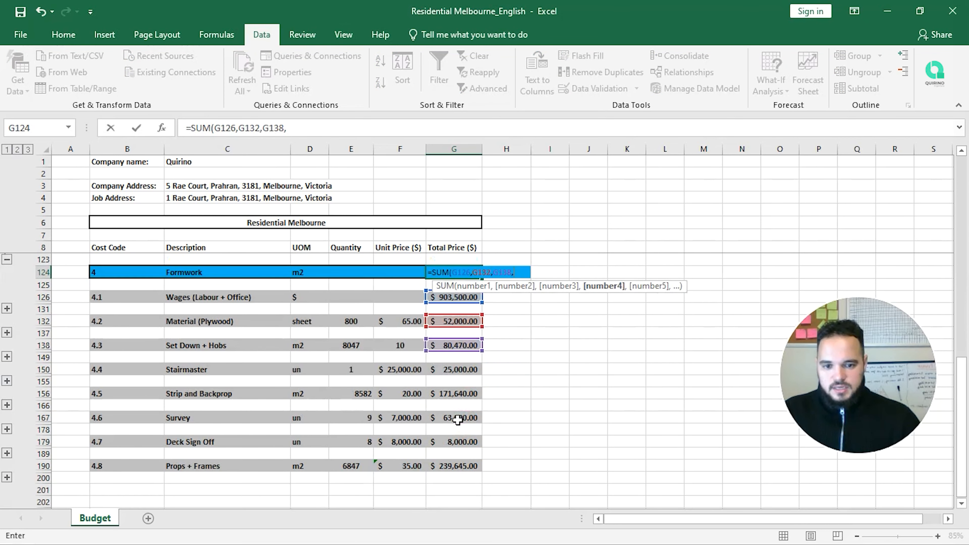
pyautogui.click(461, 370)
pyautogui.write(',')
pyautogui.click(460, 394)
pyautogui.write(',')
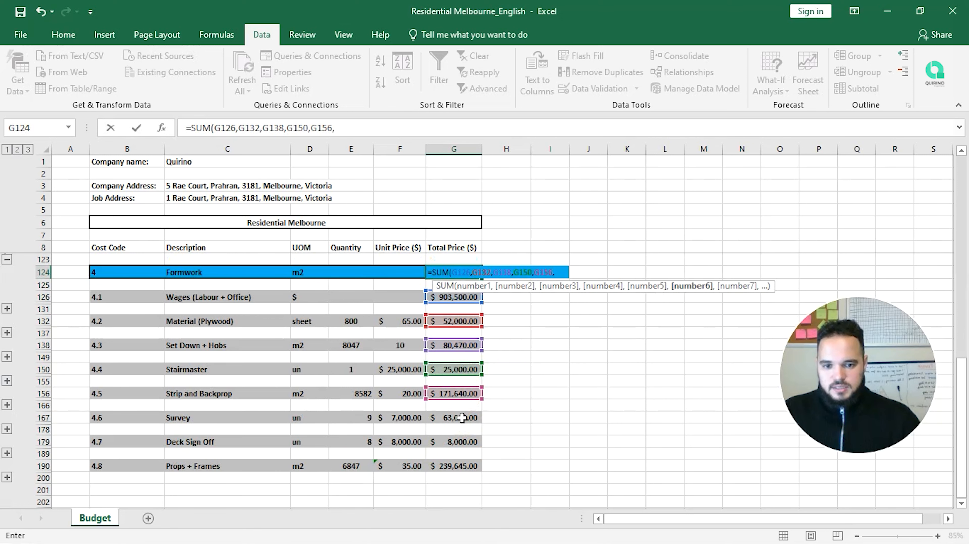
pyautogui.click(460, 418)
pyautogui.write(',')
pyautogui.click(463, 443)
pyautogui.write(',')
pyautogui.click(460, 465)
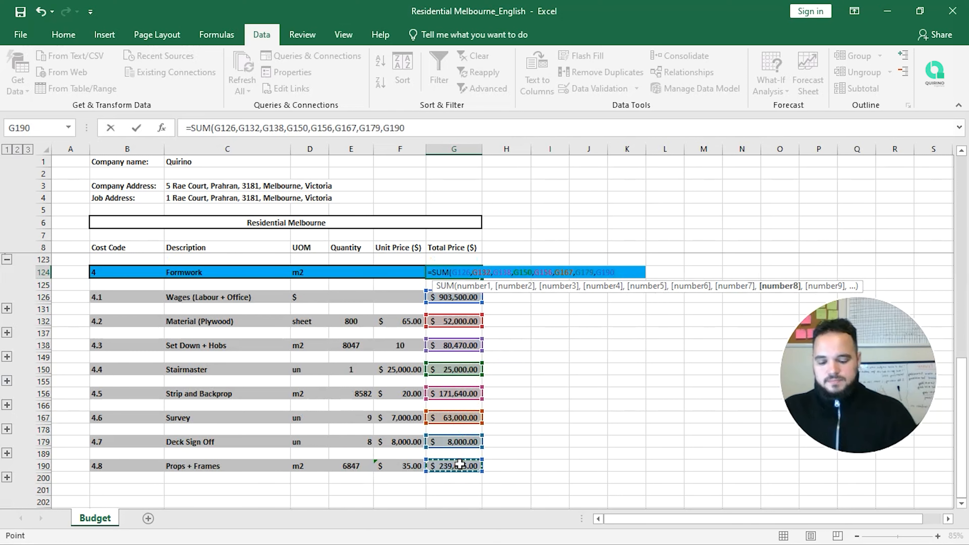
pyautogui.press('Return')
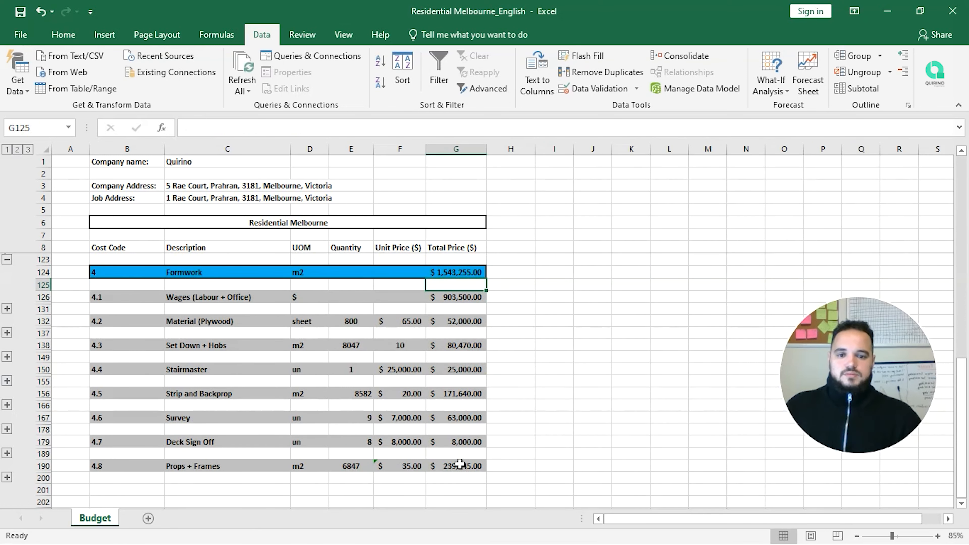
pyautogui.press('Up')
pyautogui.press('Left')
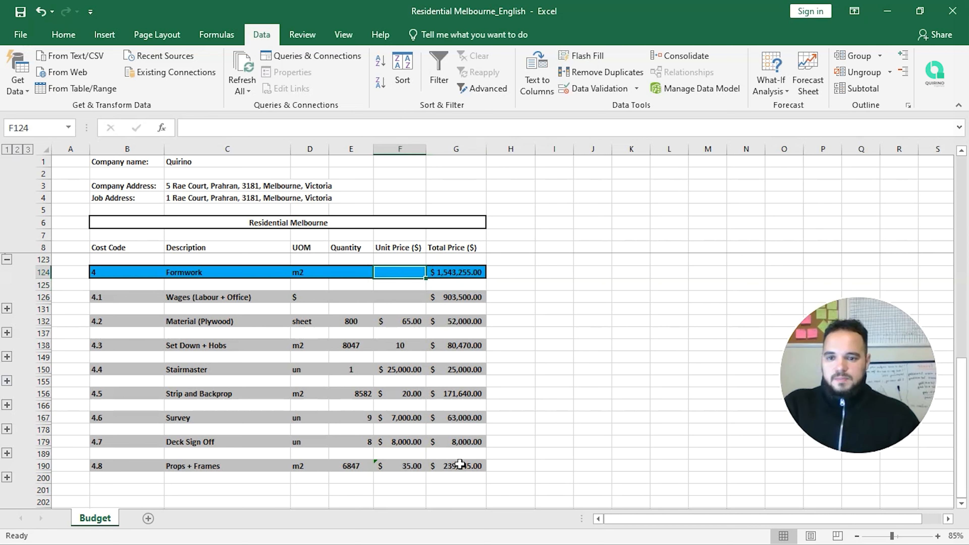
pyautogui.press('Left')
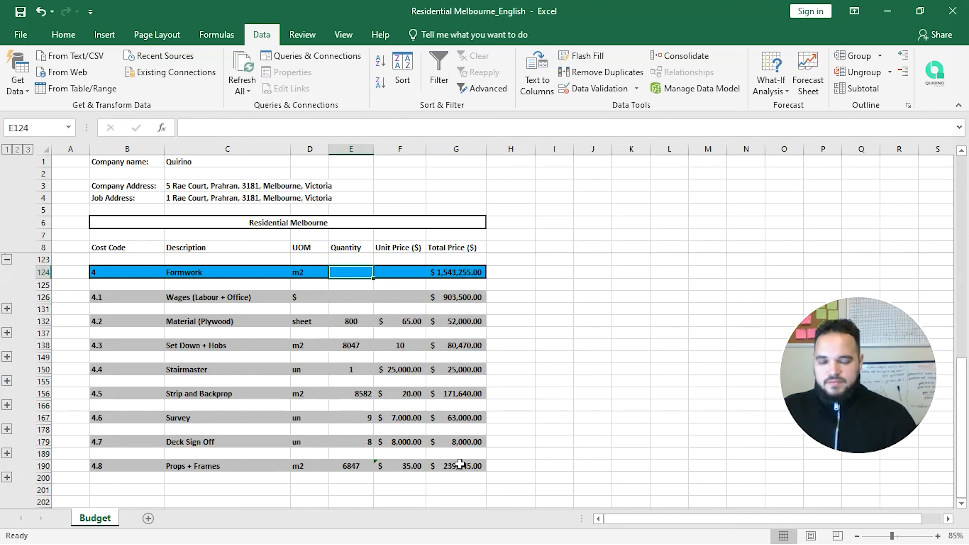
# Step: Enter 8047 as the Formwork quantity in E124
pyautogui.write('8')
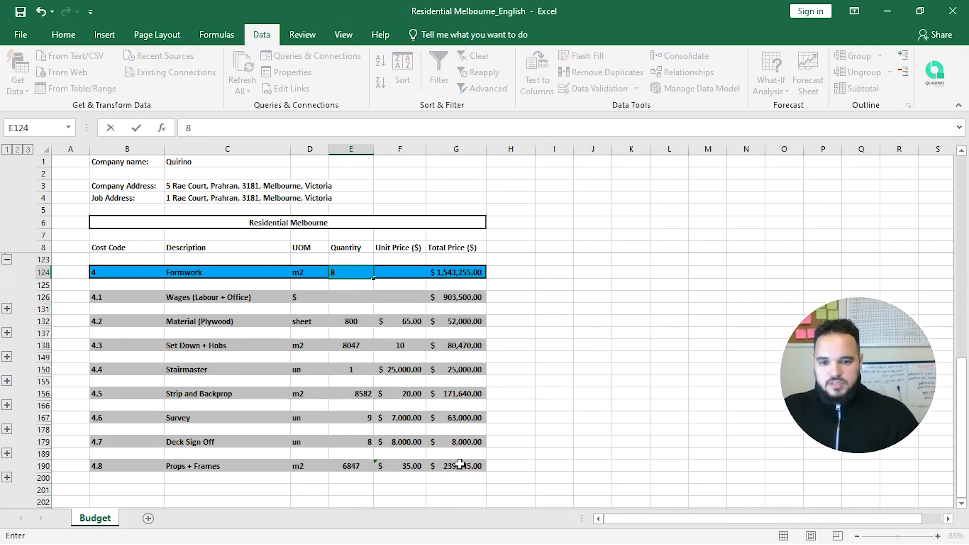
pyautogui.press('Return')
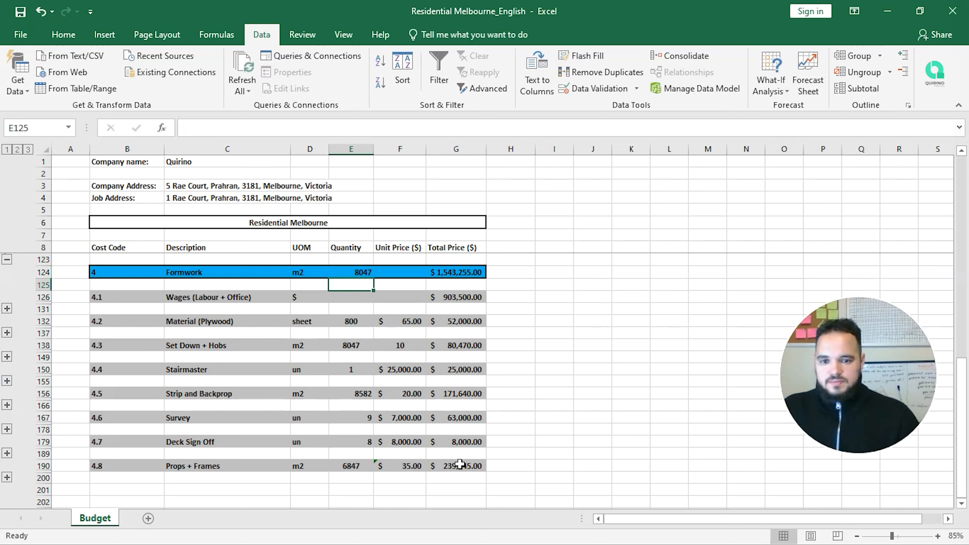
pyautogui.press('Down')
pyautogui.press('Down')
pyautogui.press('Down')
pyautogui.hotkey('shift', 'Left')
pyautogui.hotkey('shift', 'Left')
pyautogui.hotkey('shift', 'Left')
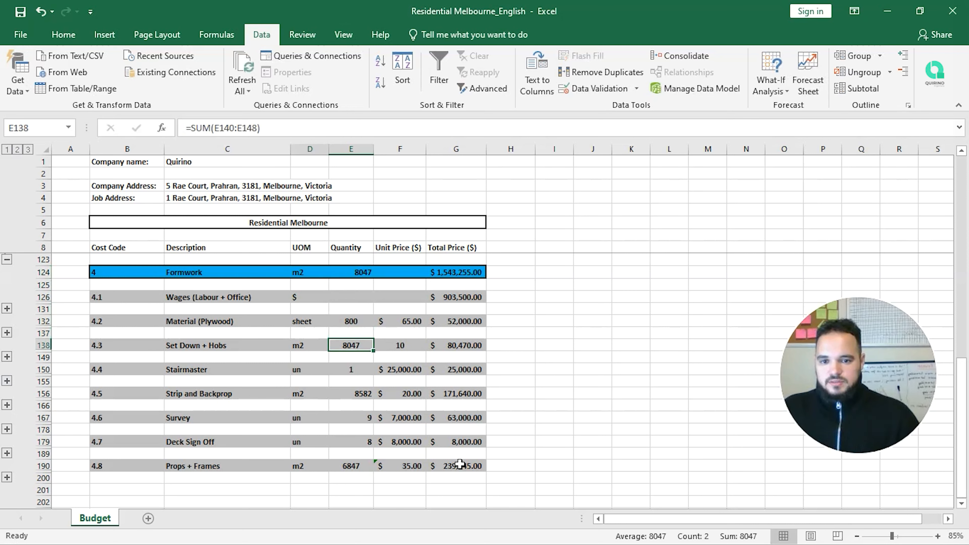
pyautogui.hotkey('shift', 'Right')
pyautogui.hotkey('shift', 'Right')
pyautogui.hotkey('shift', 'Right')
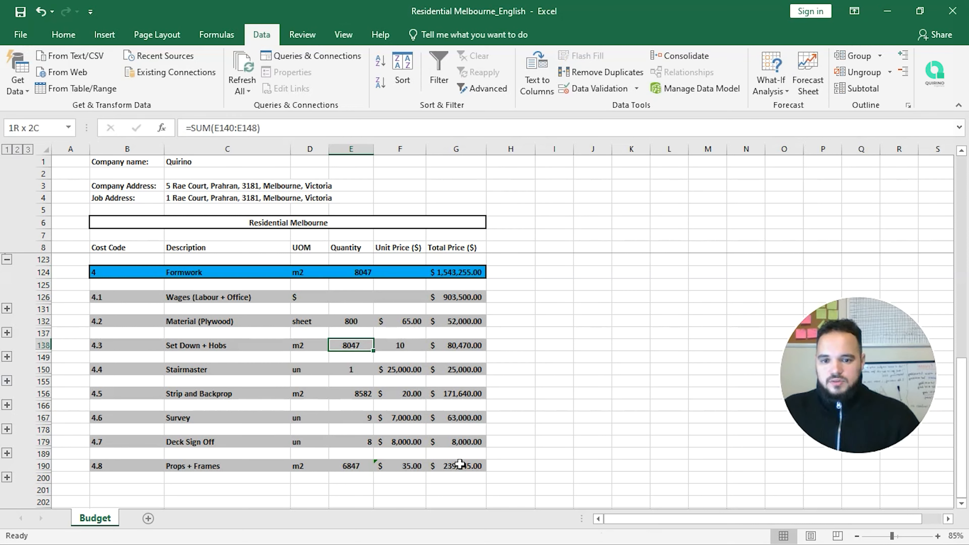
pyautogui.press('Up')
pyautogui.press('Up')
pyautogui.press('Up')
pyautogui.press('Up')
pyautogui.press('Up')
pyautogui.press('Up')
pyautogui.press('Right')
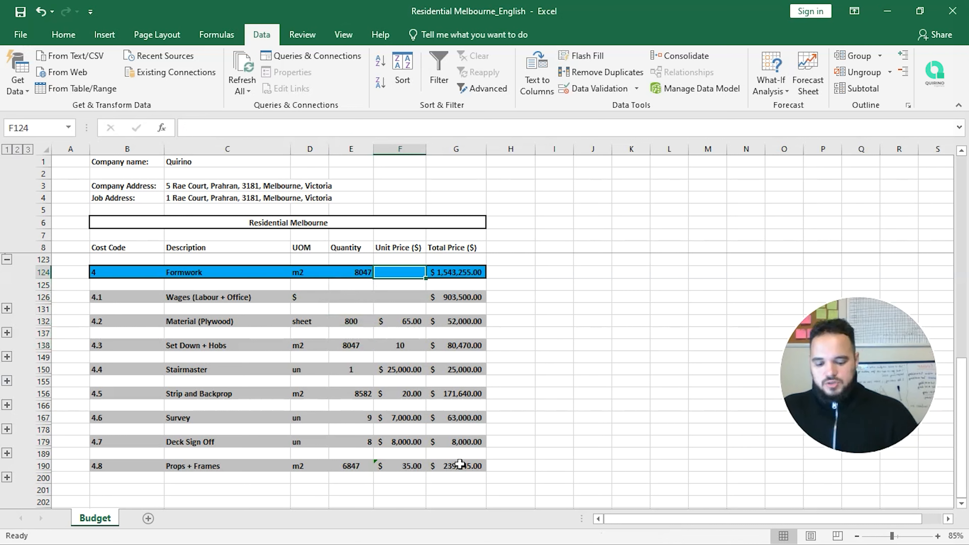
# Step: Enter =G124/E124 in F124 for a Formwork unit rate of $191.78
pyautogui.write('=')
pyautogui.press('Right')
pyautogui.write('/')
pyautogui.press('Left')
pyautogui.press('Return')
pyautogui.press('Up')
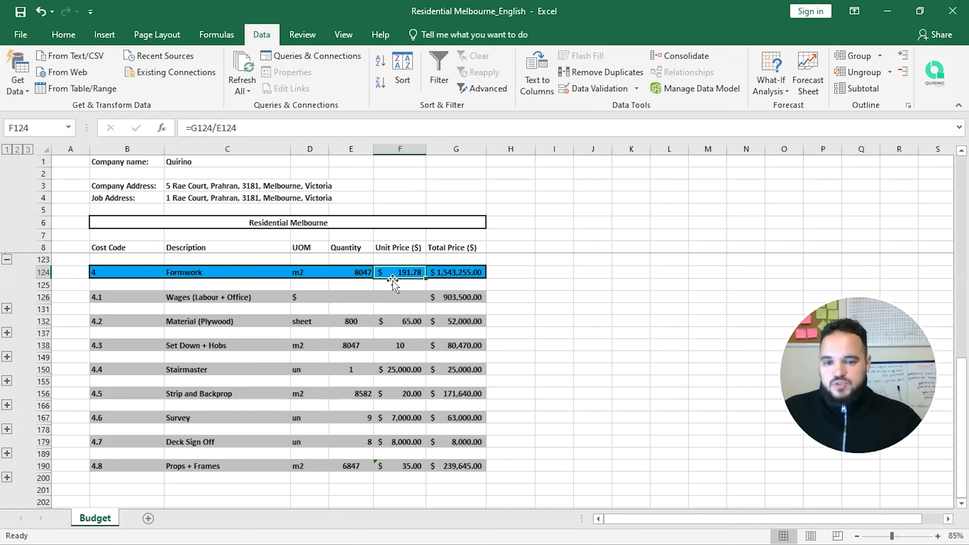
pyautogui.scroll(-1, 392, 355)
pyautogui.scroll(3, 374, 363)
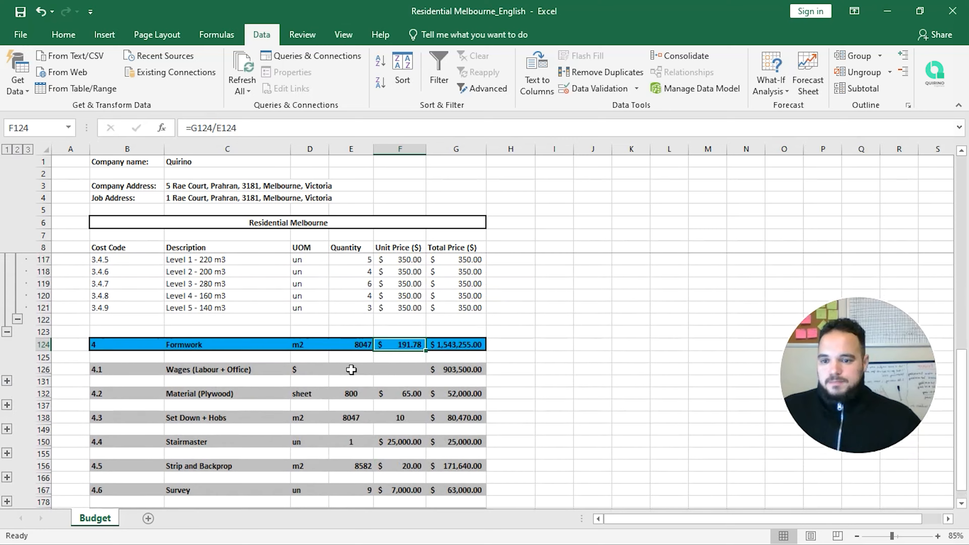
# Step: Group rows 125–200 and collapse the Formwork, Concrete and Reinforcement detail groups
pyautogui.moveTo(41, 358); pyautogui.dragTo(67, 468)
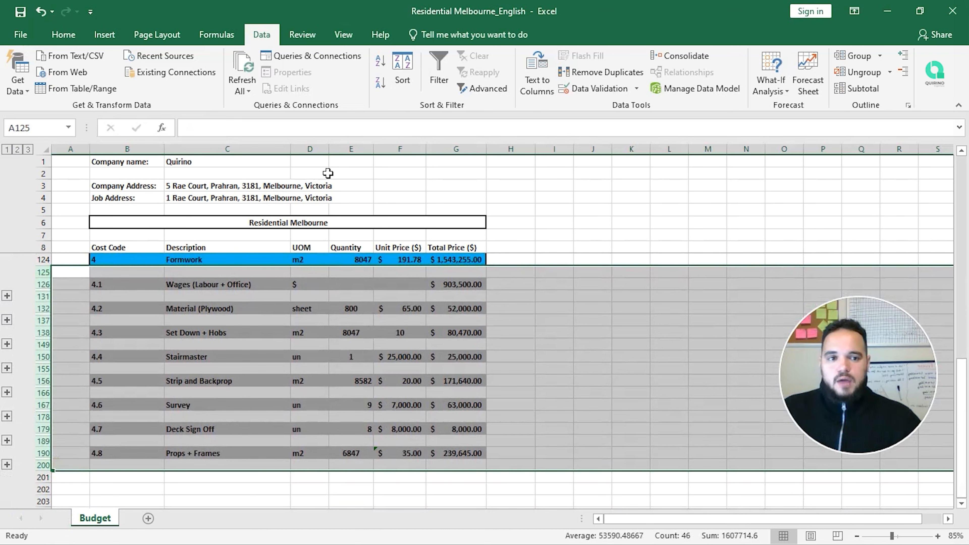
pyautogui.click(854, 57)
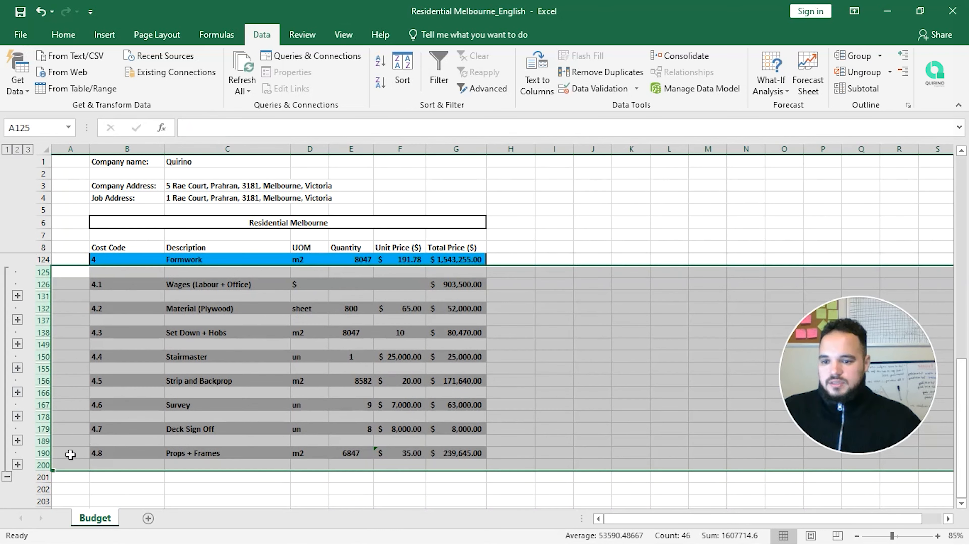
pyautogui.click(7, 476)
pyautogui.scroll(4, 206, 379)
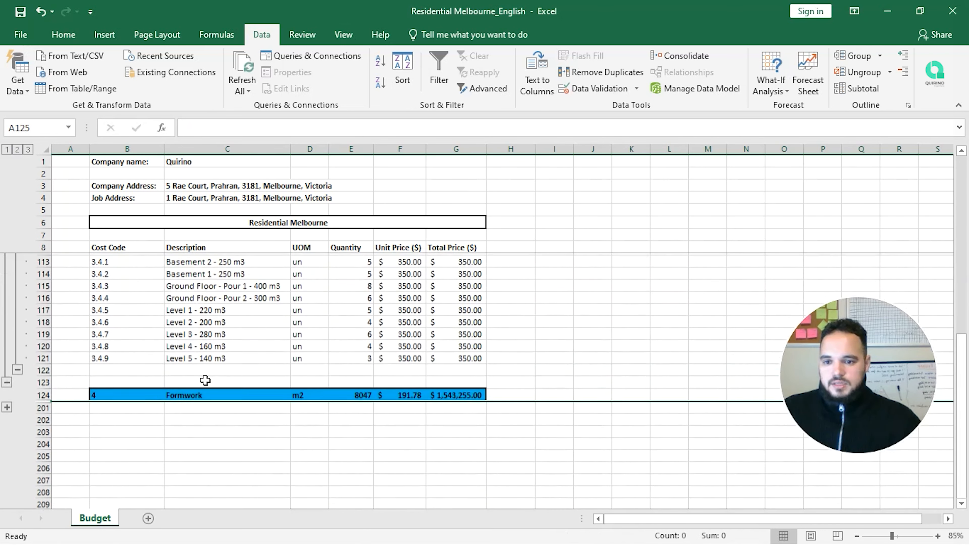
pyautogui.click(7, 383)
pyautogui.scroll(4, 166, 399)
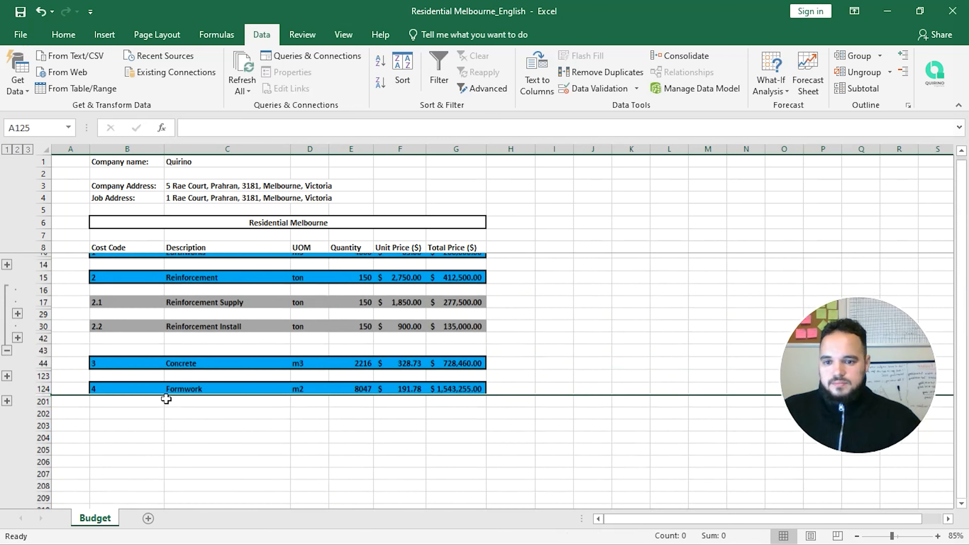
pyautogui.click(7, 371)
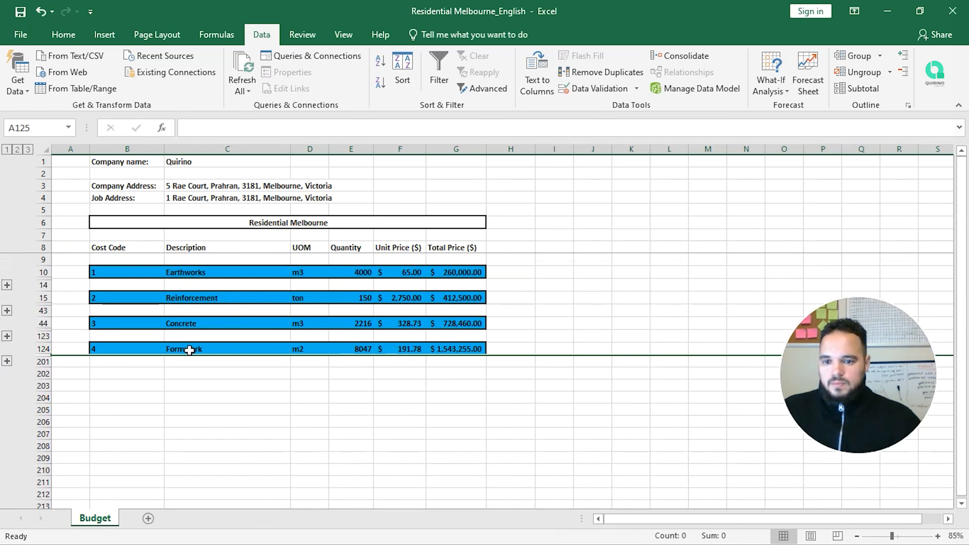
pyautogui.click(418, 411)
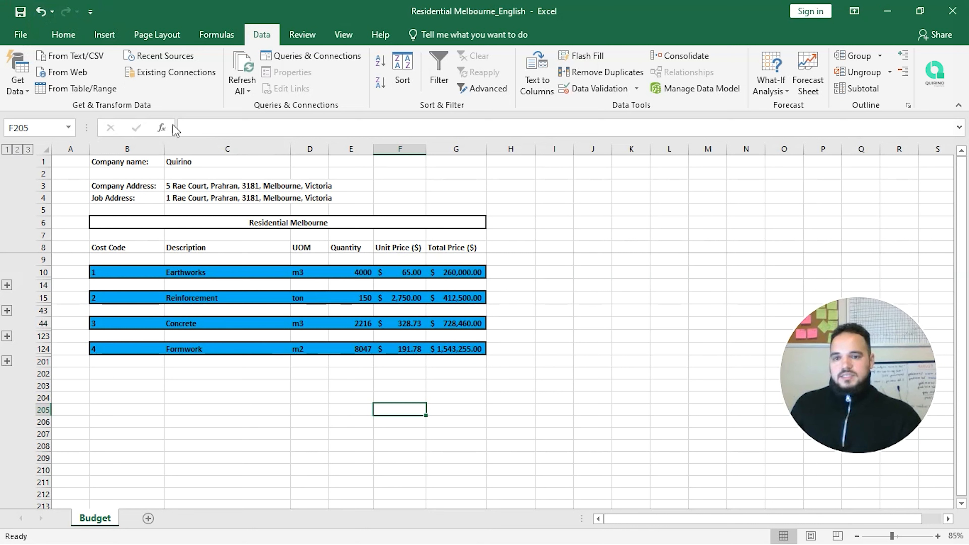
pyautogui.click(474, 362)
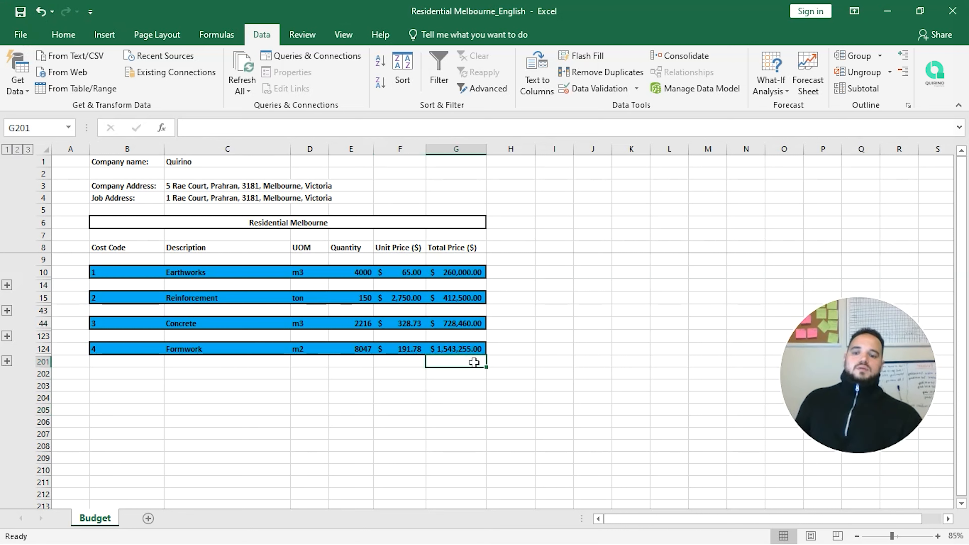